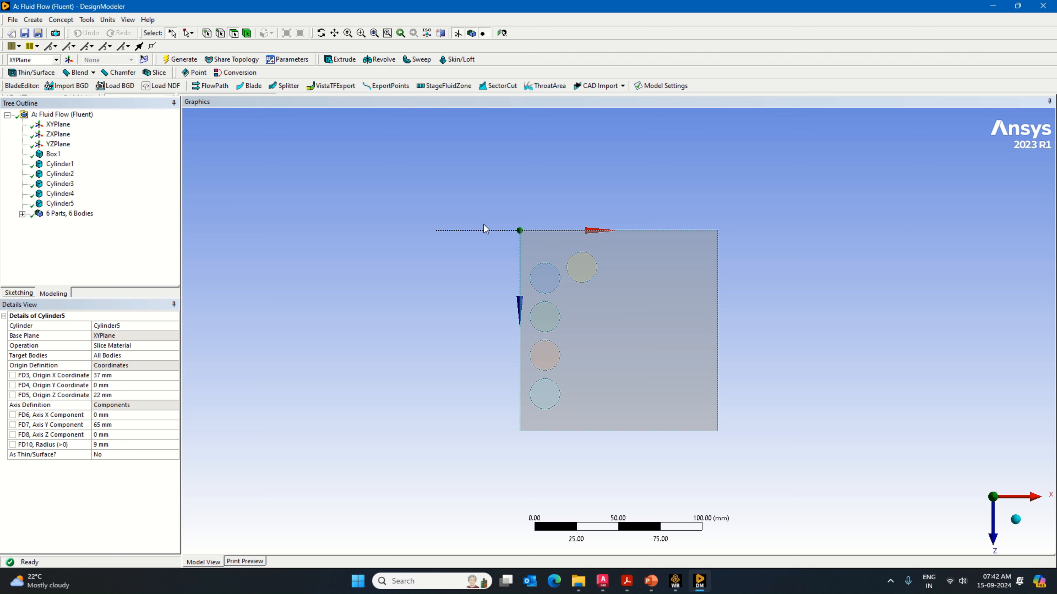
# Step: Add a sixth cylinder primitive with an axis Y component of 65 mm and an axis Z component of 0 mm
pyautogui.click(32, 19)
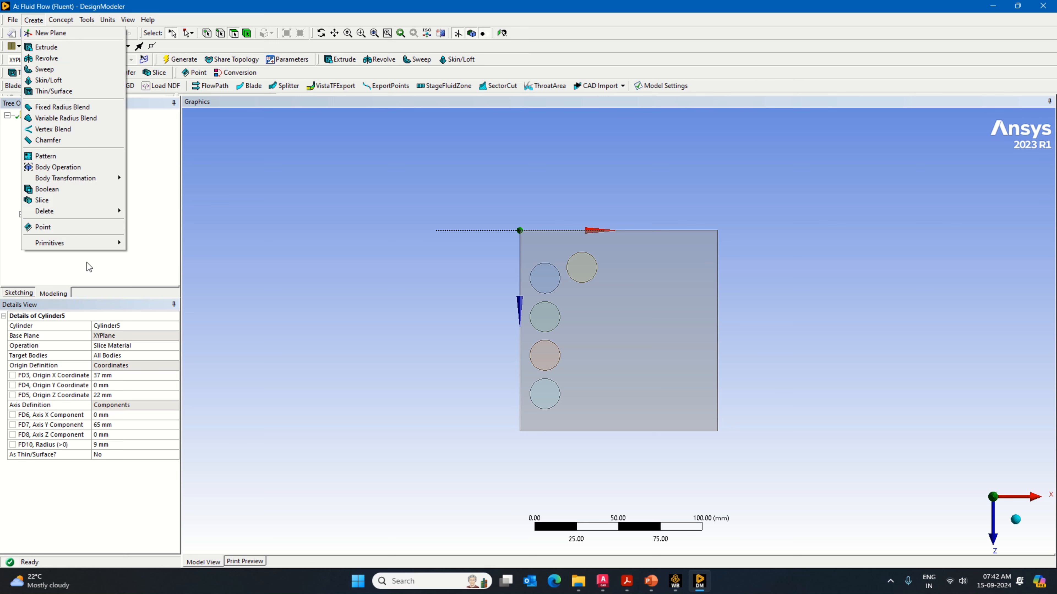
pyautogui.moveTo(95, 243)
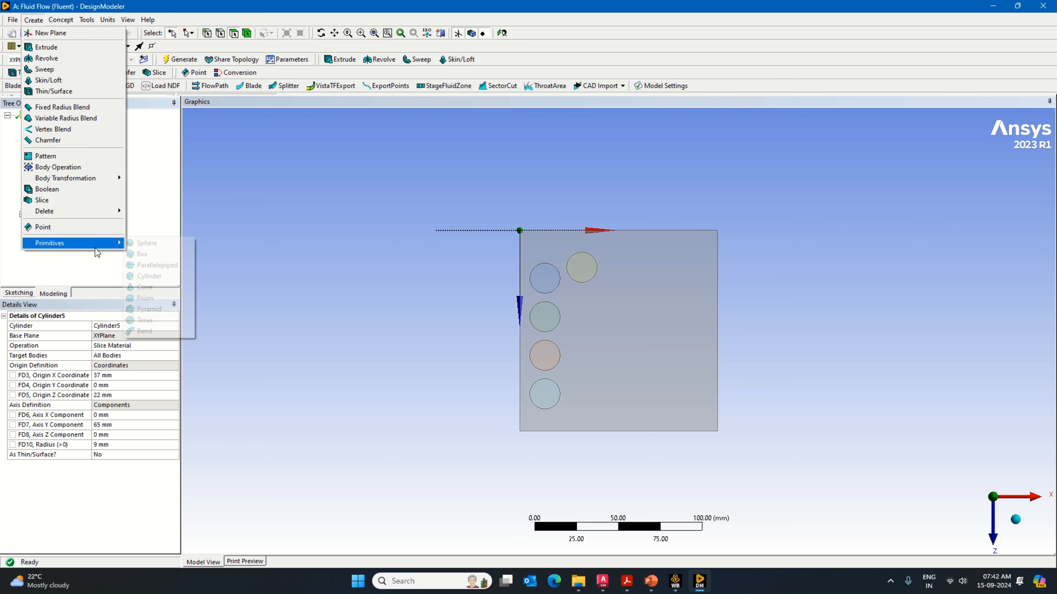
pyautogui.click(175, 277)
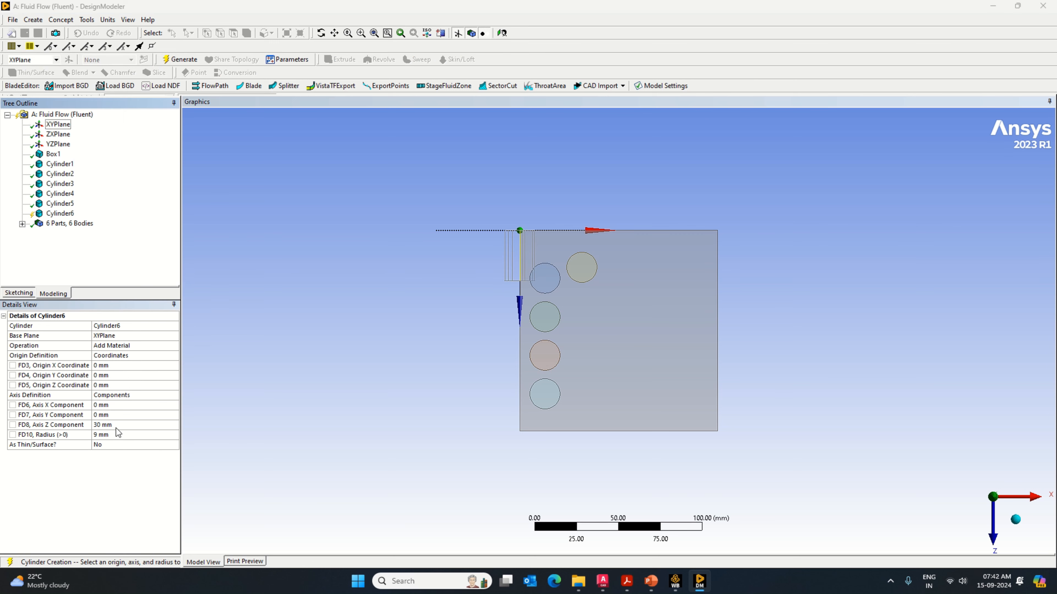
pyautogui.click(113, 415)
pyautogui.write('65')
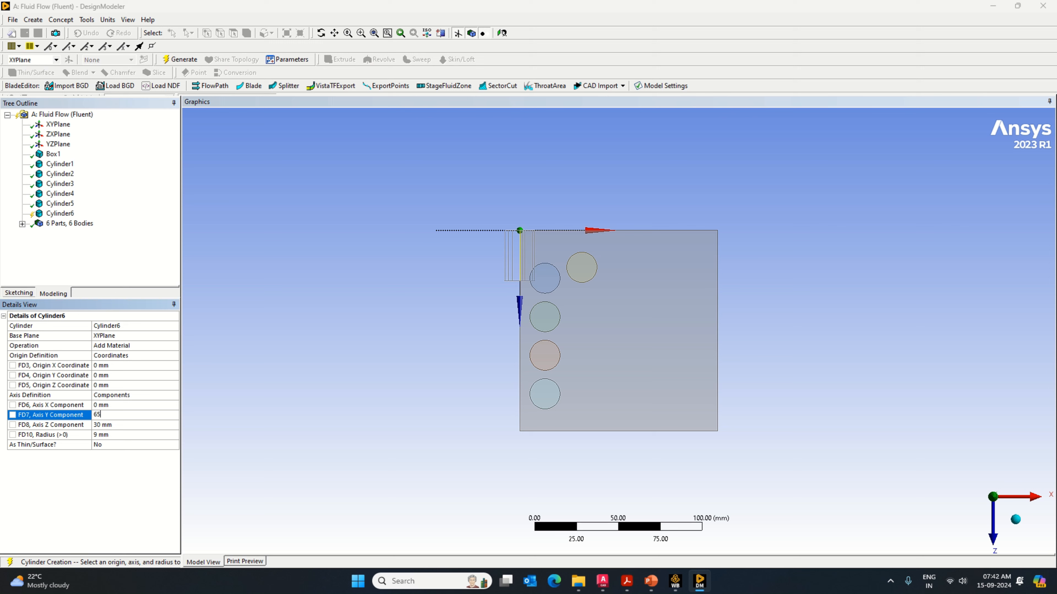
pyautogui.click(109, 429)
pyautogui.write('0')
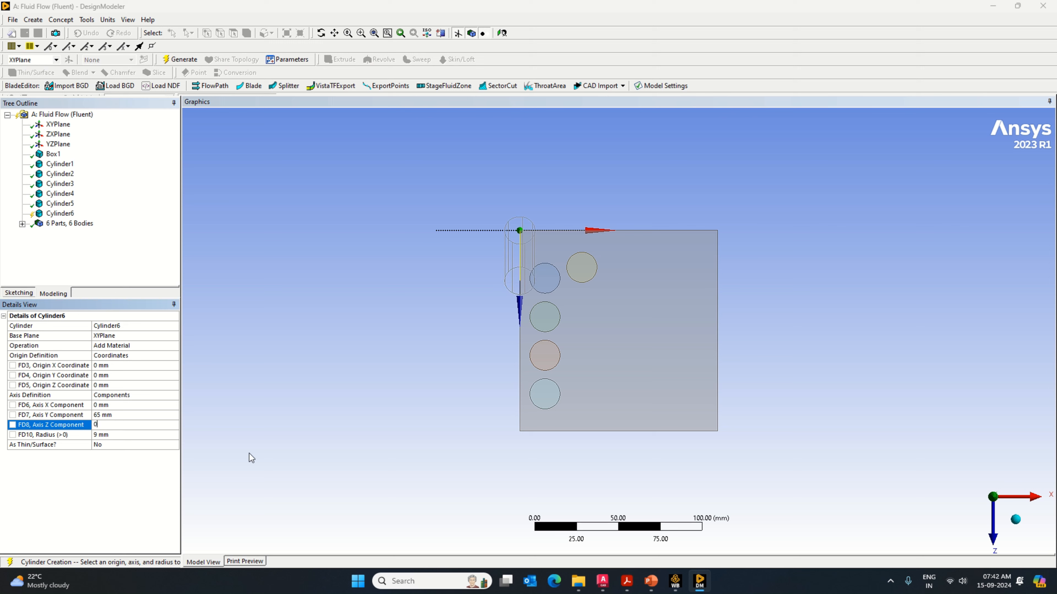
pyautogui.press('Return')
# Step: Place the sixth cylinder's origin at X 37 mm and Z 44 mm
pyautogui.click(134, 366)
pyautogui.write('37')
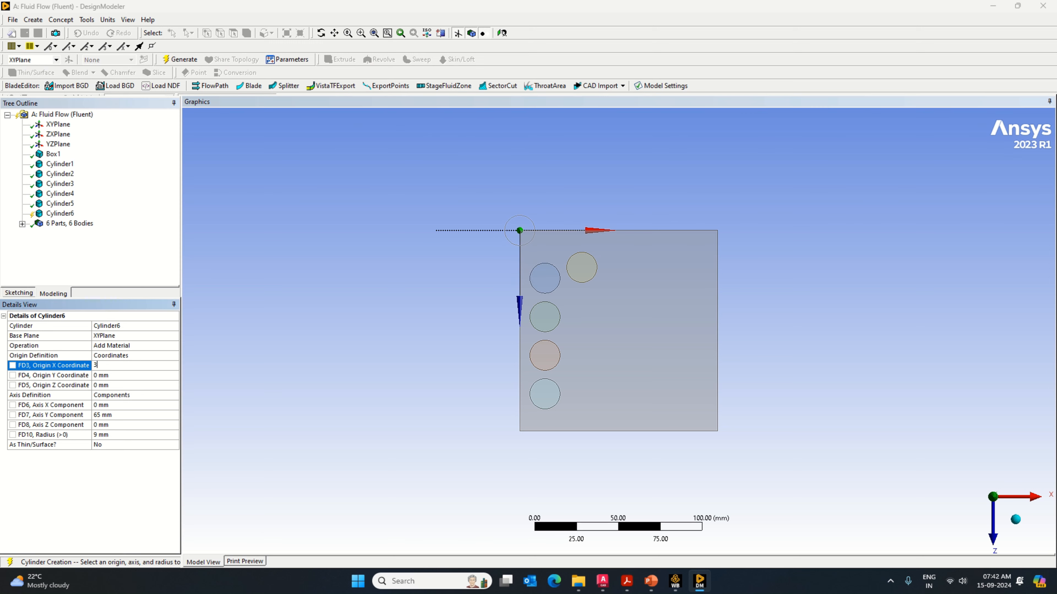
pyautogui.click(124, 385)
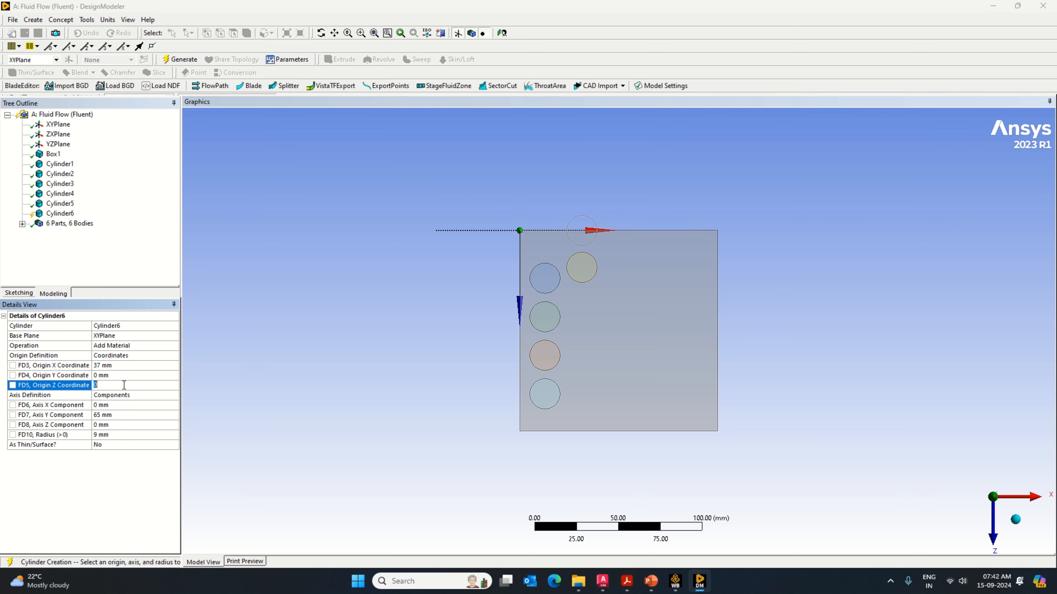
pyautogui.write('44')
pyautogui.click(134, 482)
# Step: Set the sixth cylinder's operation to Slice Material and generate it
pyautogui.click(174, 346)
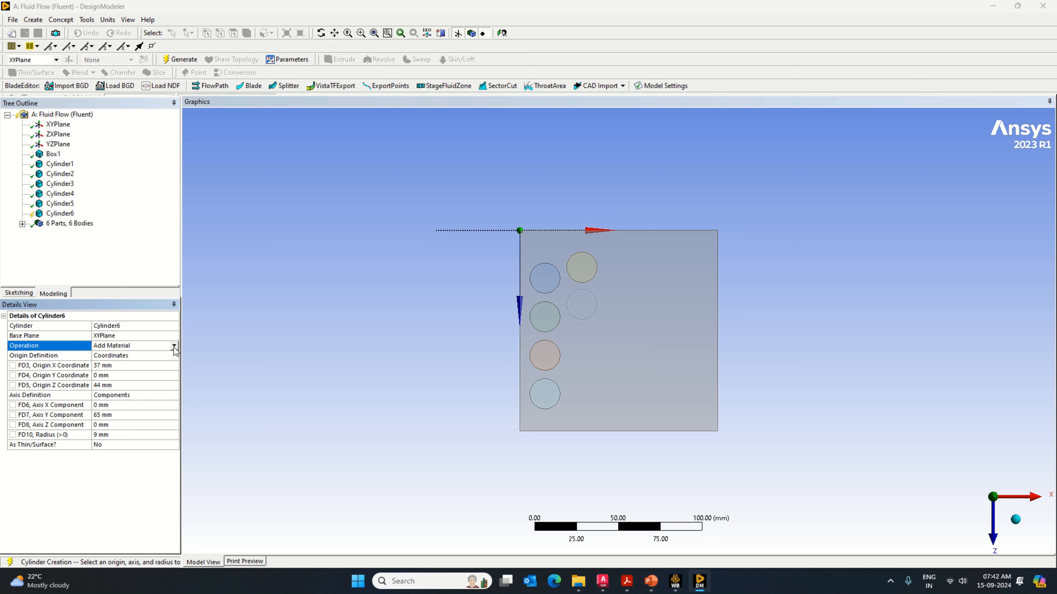
pyautogui.click(173, 346)
pyautogui.click(159, 367)
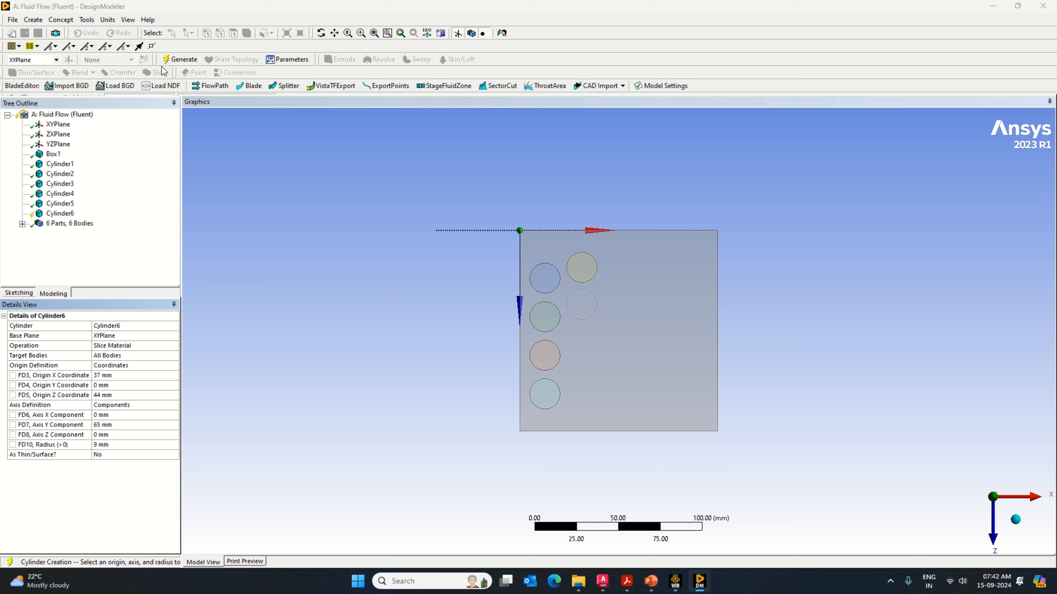
pyautogui.click(171, 60)
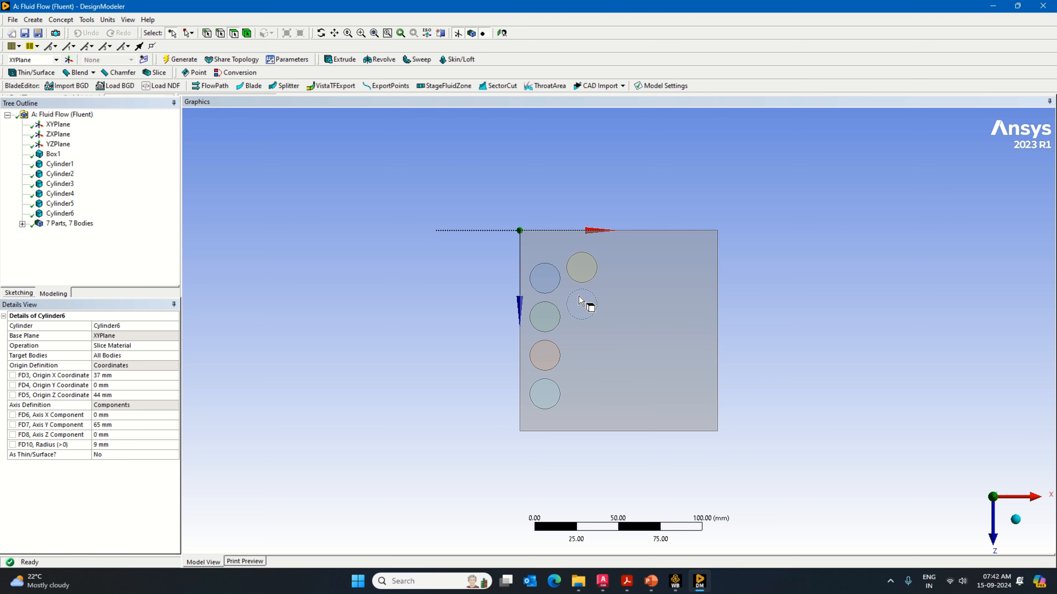
pyautogui.click(588, 304)
pyautogui.click(613, 277)
pyautogui.click(981, 285)
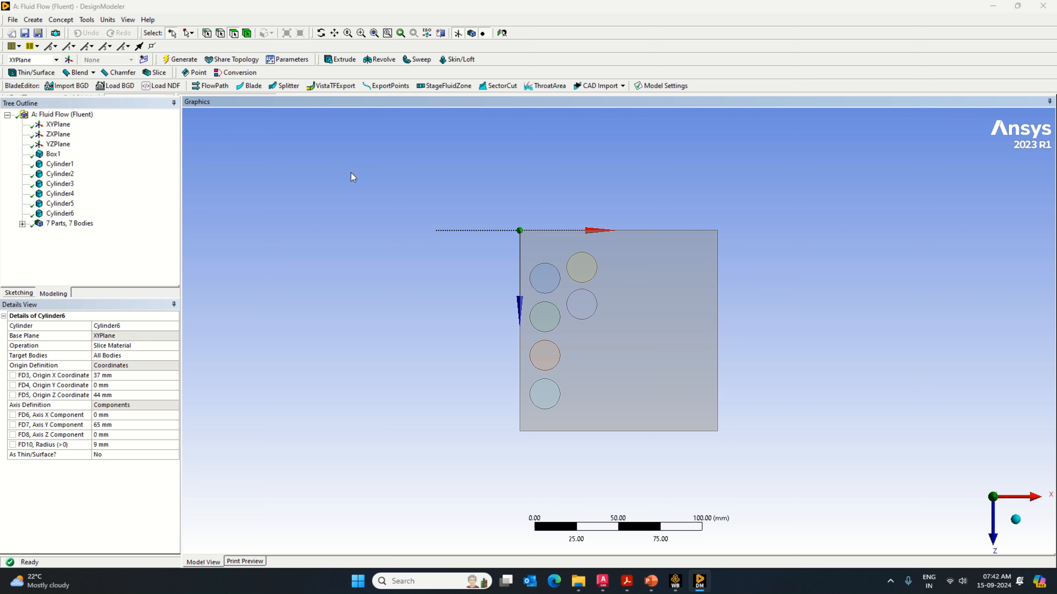
# Step: Add a seventh cylinder primitive with its operation set to Slice Material
pyautogui.click(32, 20)
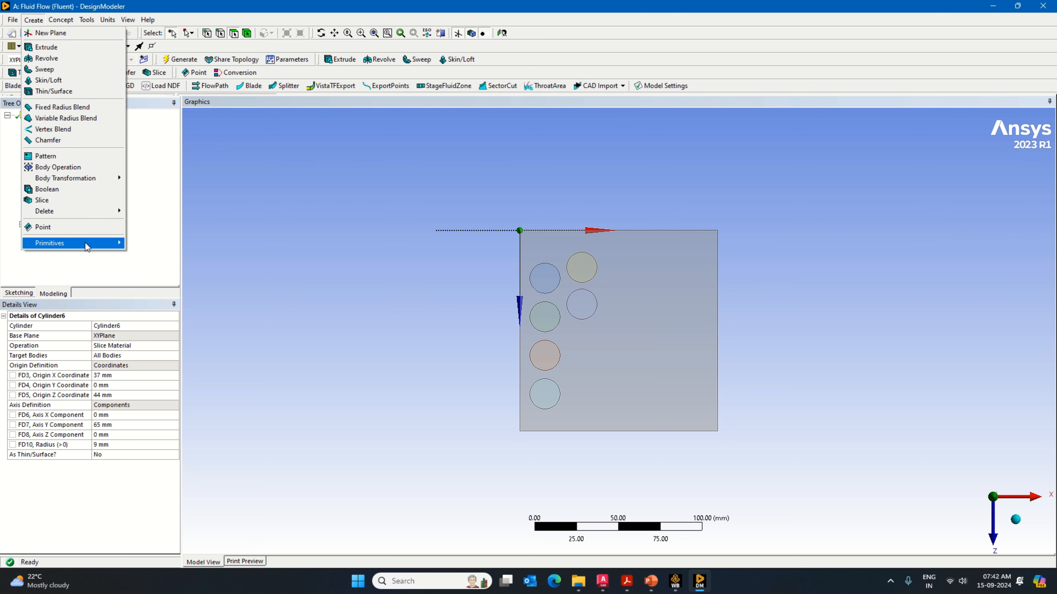
pyautogui.moveTo(88, 242)
pyautogui.click(161, 274)
pyautogui.click(171, 346)
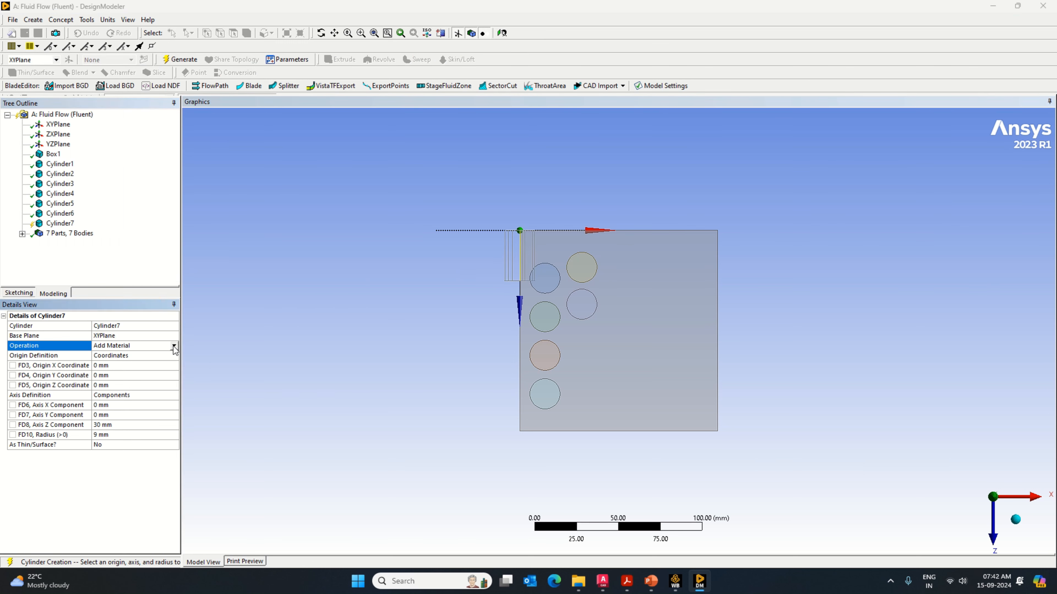
pyautogui.click(173, 345)
pyautogui.click(148, 369)
# Step: Place the seventh cylinder's origin at X 37 mm and Z 66 mm
pyautogui.click(117, 376)
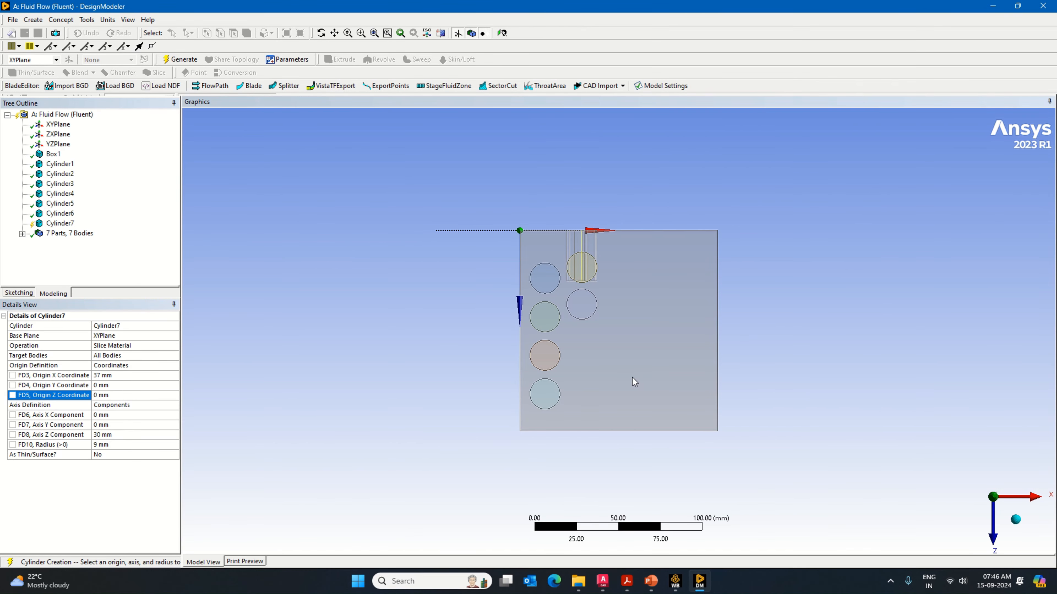
pyautogui.click(122, 394)
pyautogui.write('66')
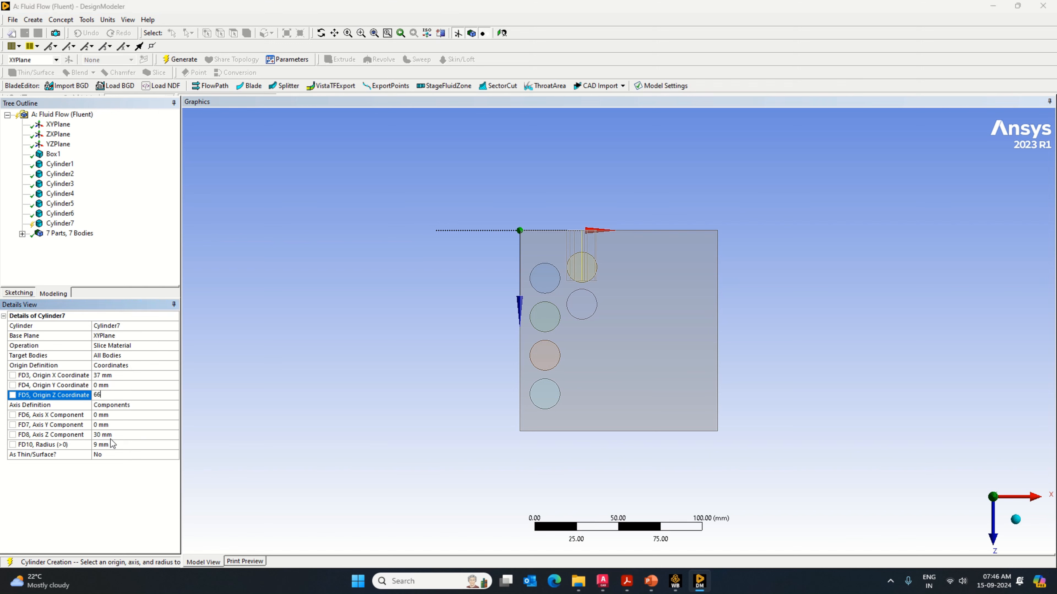
# Step: Set the seventh cylinder's axis components to Y 65 mm and Z 0 mm, and generate it
pyautogui.click(110, 426)
pyautogui.write('65')
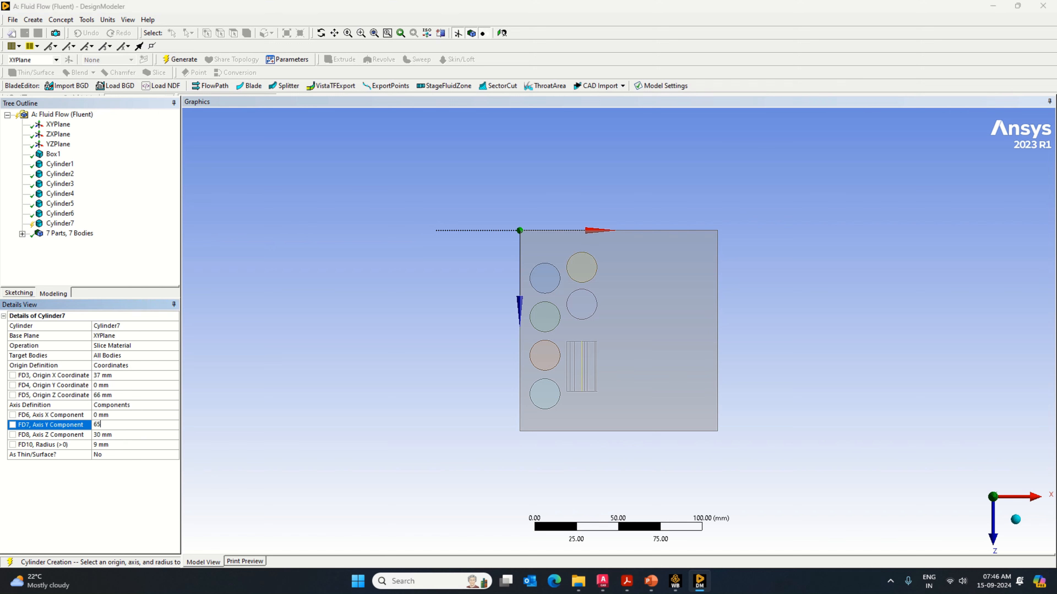
pyautogui.click(102, 436)
pyautogui.write('0')
pyautogui.click(180, 59)
# Step: Add an eighth cylinder primitive using Slice Material, with its origin at X 37 mm and Z 88 mm
pyautogui.click(33, 19)
pyautogui.moveTo(48, 250)
pyautogui.click(137, 283)
pyautogui.click(106, 376)
pyautogui.write('37')
pyautogui.click(105, 396)
pyautogui.write('88')
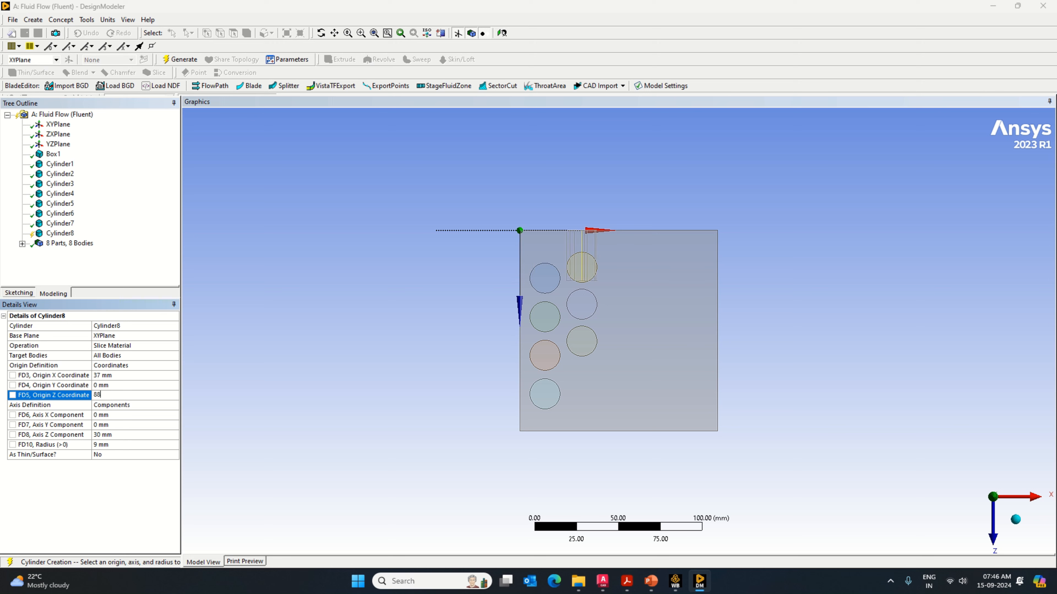
# Step: Set the eighth cylinder's axis components to Y 65 mm and Z 0 mm, and generate it
pyautogui.click(111, 425)
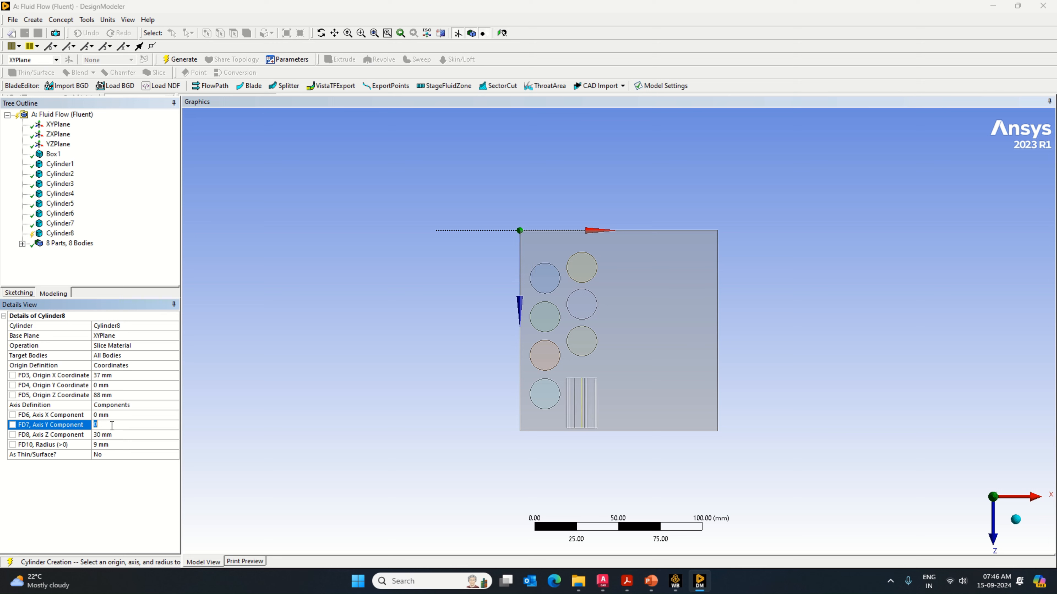
pyautogui.write('65')
pyautogui.click(110, 436)
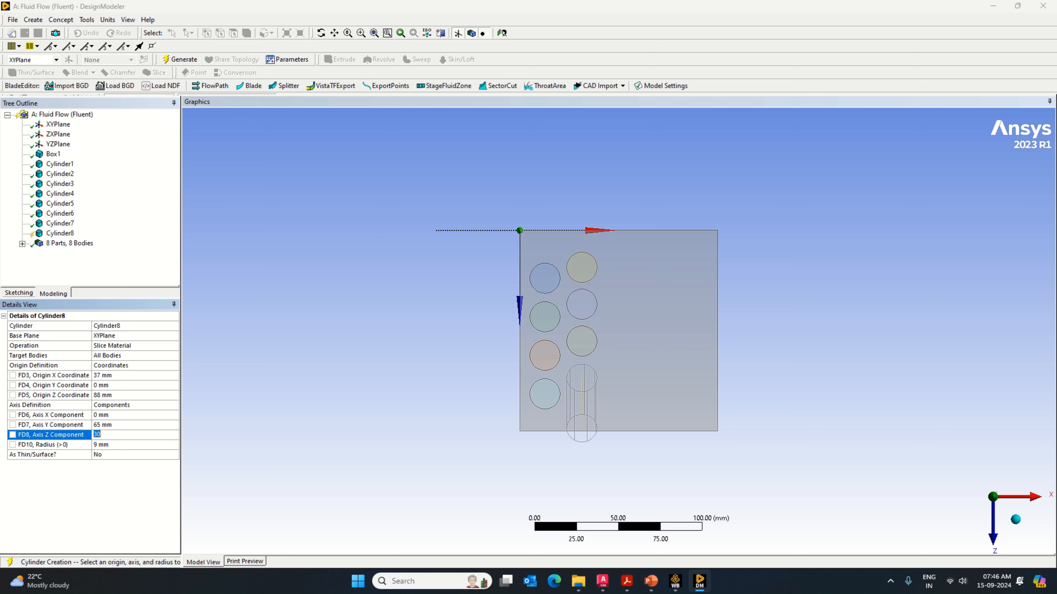
pyautogui.write('0')
pyautogui.press('Return')
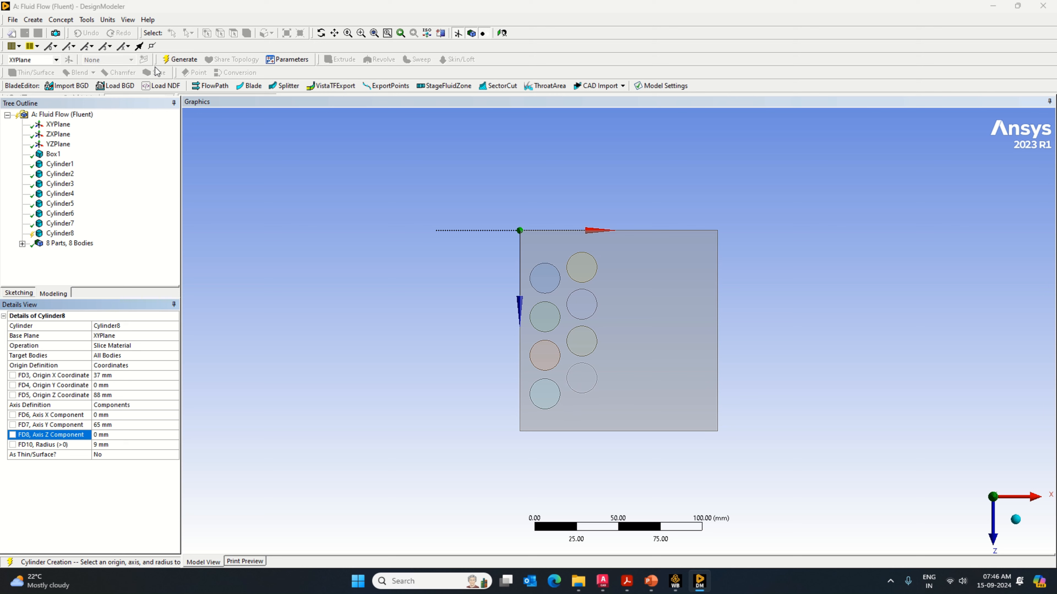
pyautogui.click(169, 61)
# Step: Add a ninth cylinder primitive with its operation set to Slice Material
pyautogui.click(33, 19)
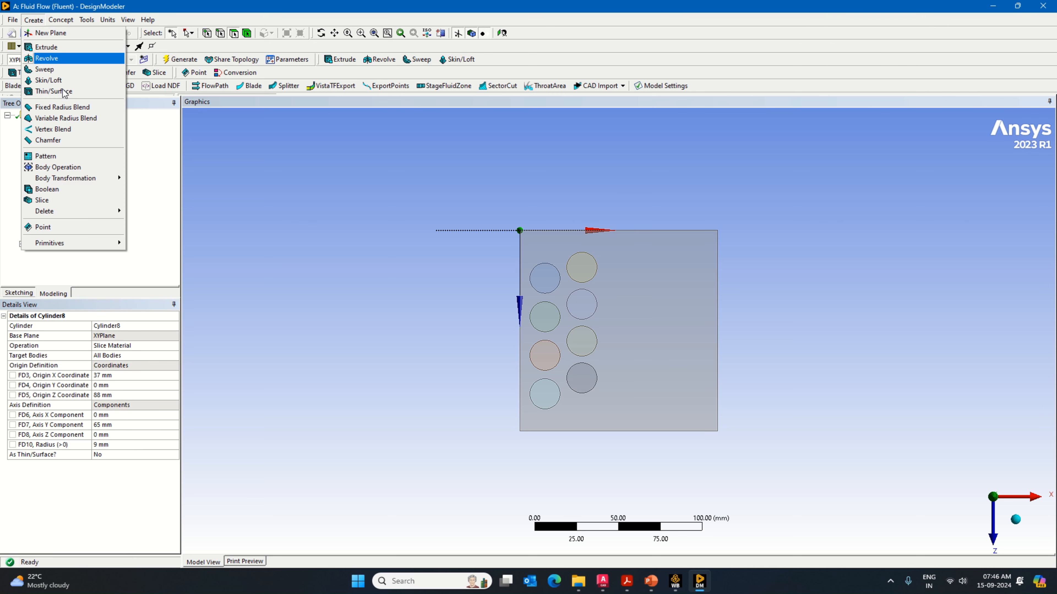
pyautogui.moveTo(118, 244)
pyautogui.click(168, 277)
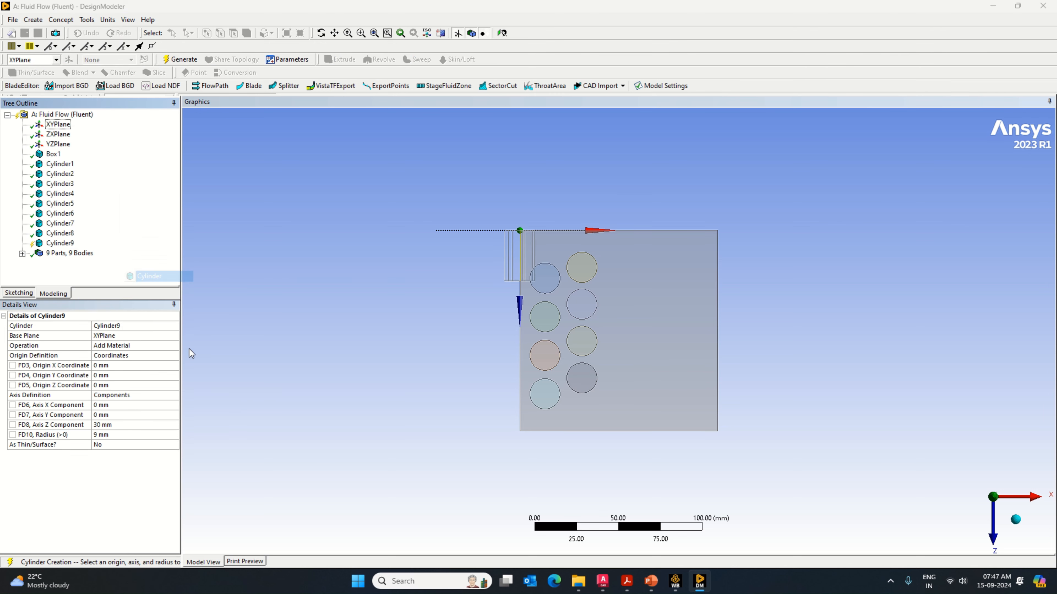
pyautogui.click(172, 346)
pyautogui.click(173, 346)
pyautogui.click(141, 371)
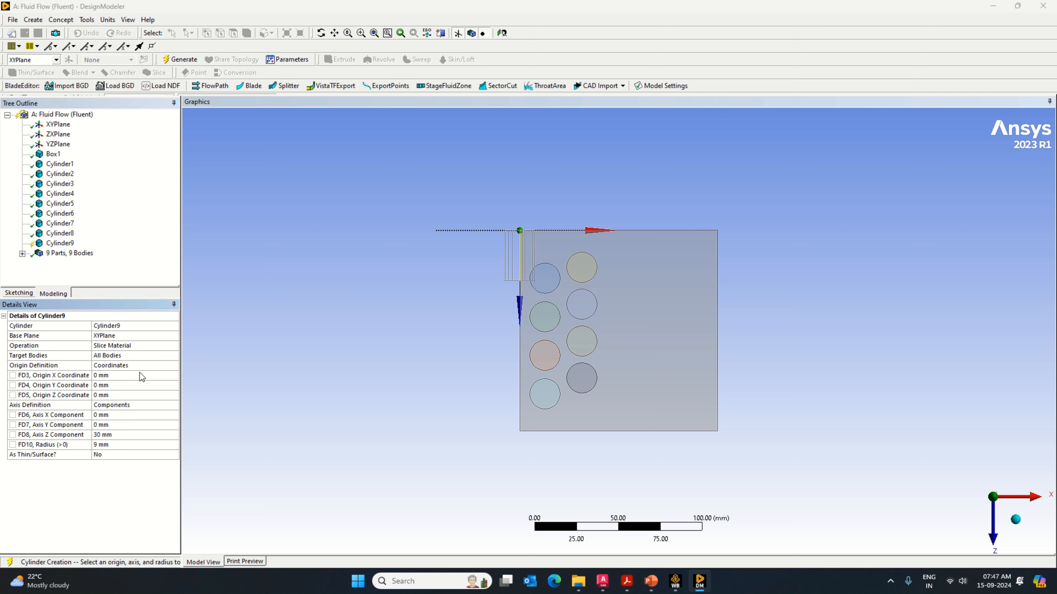
# Step: Place the ninth cylinder's origin at X 59 mm and Z 28.5 mm
pyautogui.click(119, 376)
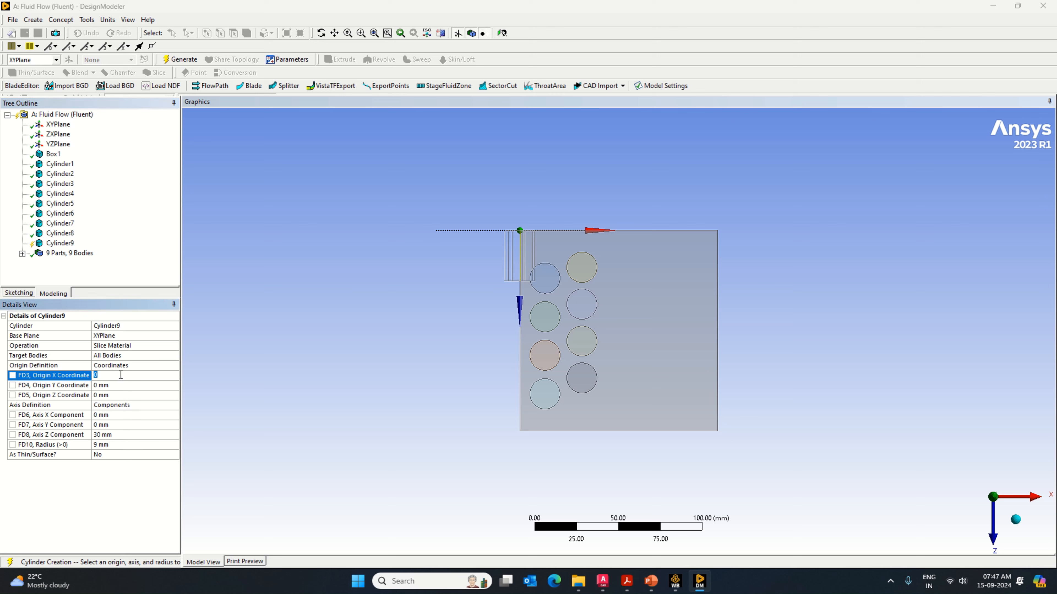
pyautogui.write('59')
pyautogui.click(101, 395)
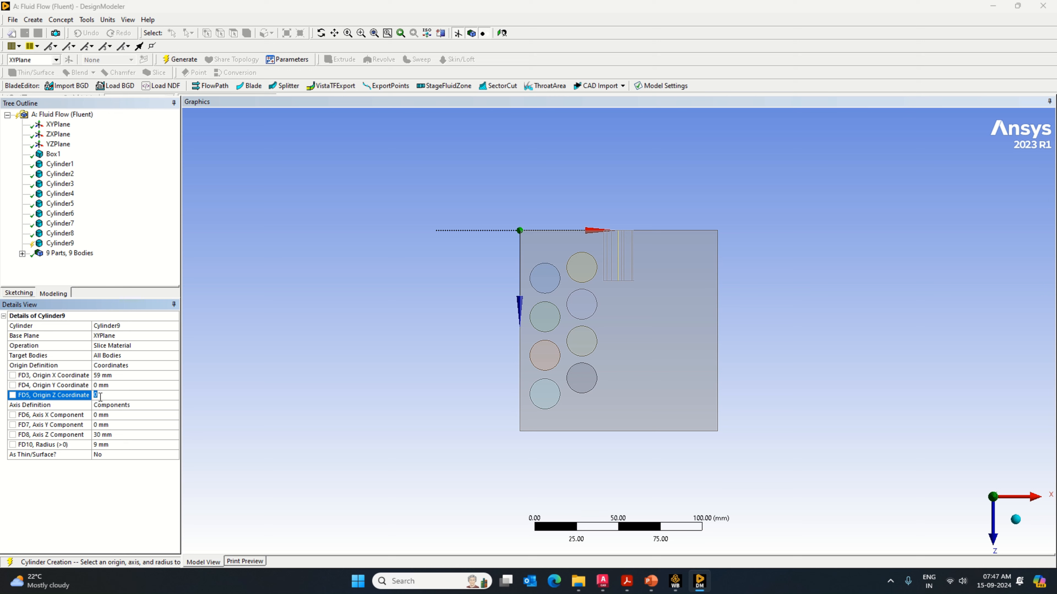
pyautogui.write('28.5')
pyautogui.press('Return')
# Step: Set the ninth cylinder's axis components to Y 65 mm and Z 0 mm, and generate it
pyautogui.click(127, 426)
pyautogui.write('65')
pyautogui.press('Return')
pyautogui.click(127, 435)
pyautogui.write('0')
pyautogui.press('Return')
pyautogui.click(181, 59)
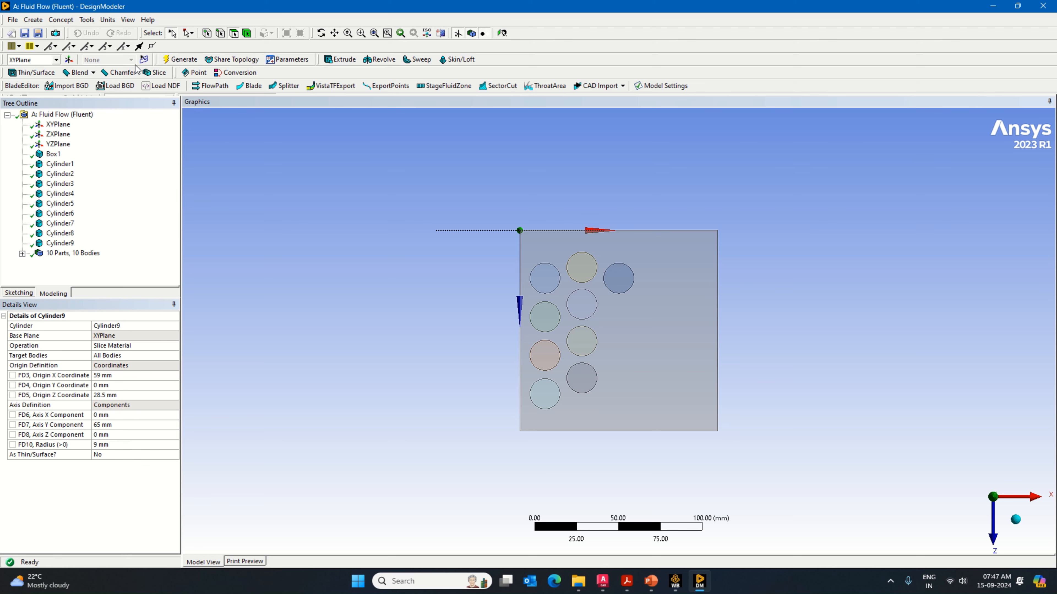
# Step: Add a tenth cylinder primitive with its operation set to Slice Material
pyautogui.click(32, 19)
pyautogui.moveTo(78, 243)
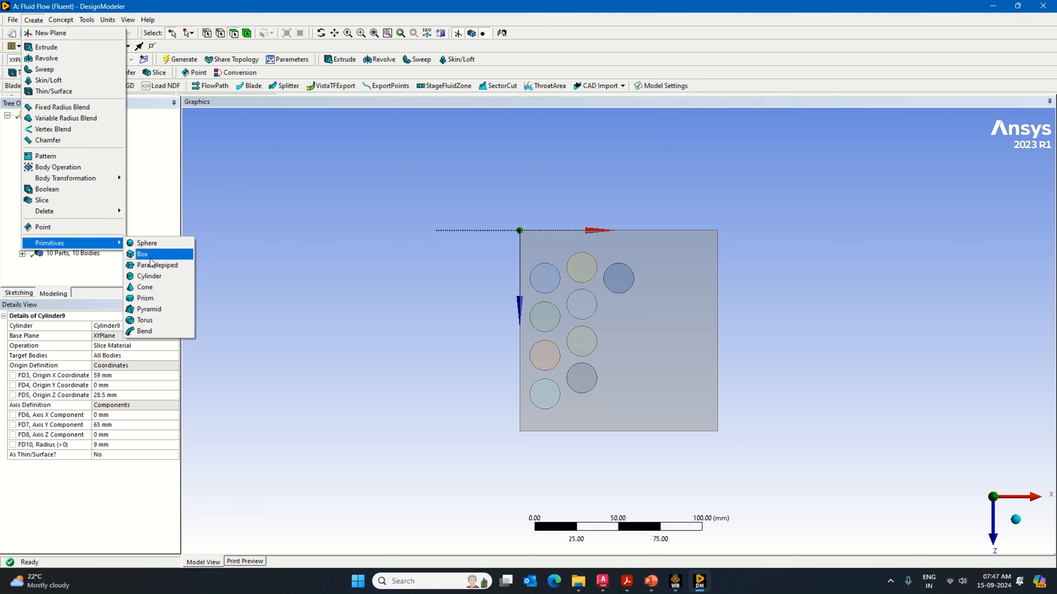
pyautogui.click(169, 276)
pyautogui.click(171, 345)
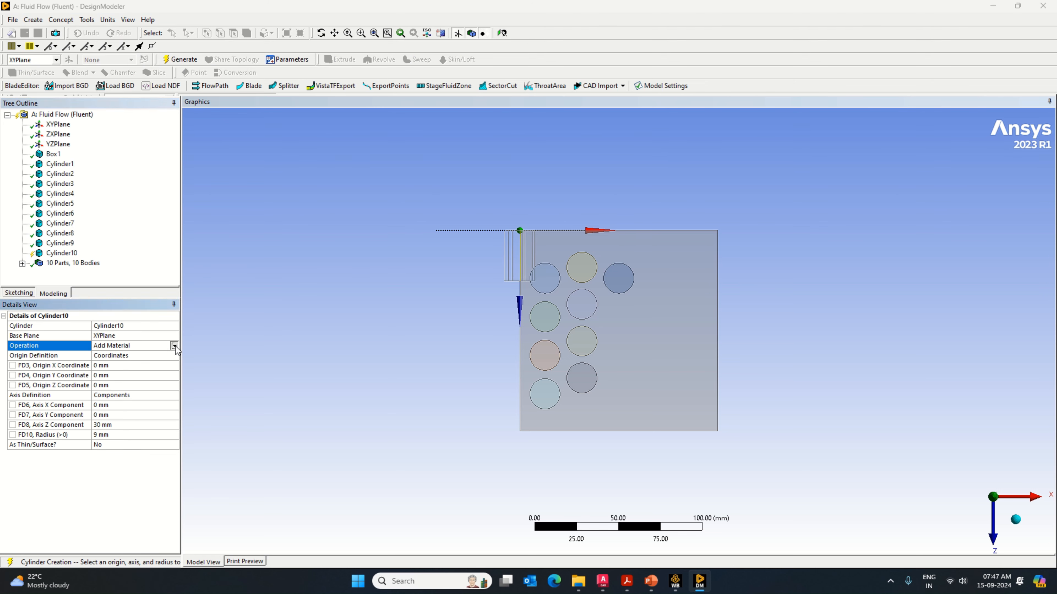
pyautogui.click(175, 346)
pyautogui.click(136, 369)
# Step: Place the tenth cylinder's origin at X 59 mm and Z 51.5 mm
pyautogui.click(125, 375)
pyautogui.write('59')
pyautogui.press('Return')
pyautogui.click(125, 395)
pyautogui.write('51.5')
pyautogui.press('Return')
# Step: Set the tenth cylinder's axis components to Y 65 mm and Z 0 mm, and generate it
pyautogui.click(113, 424)
pyautogui.write('65')
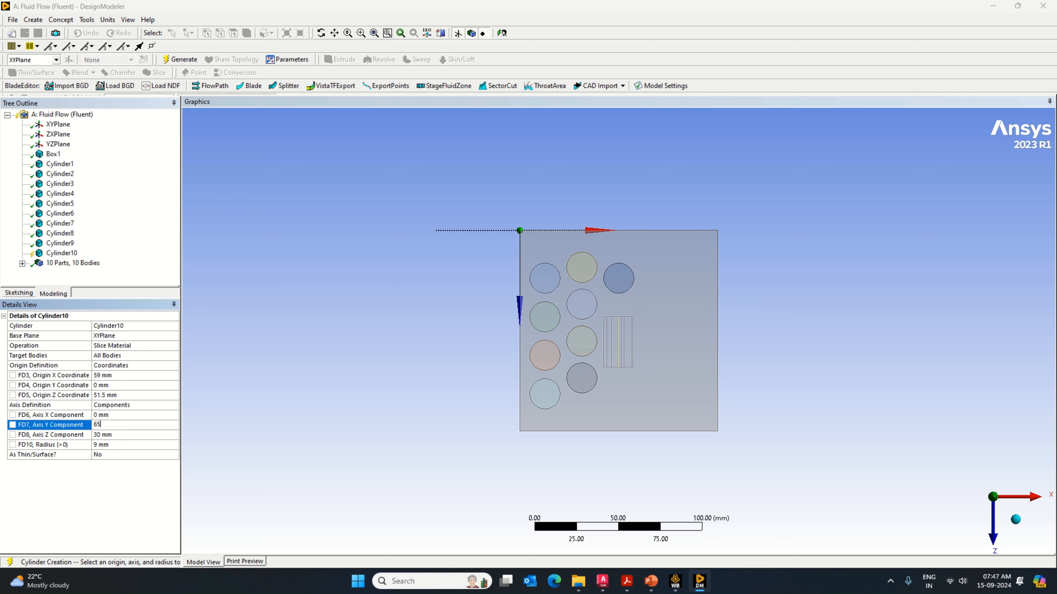
pyautogui.press('Return')
pyautogui.click(110, 436)
pyautogui.write('0')
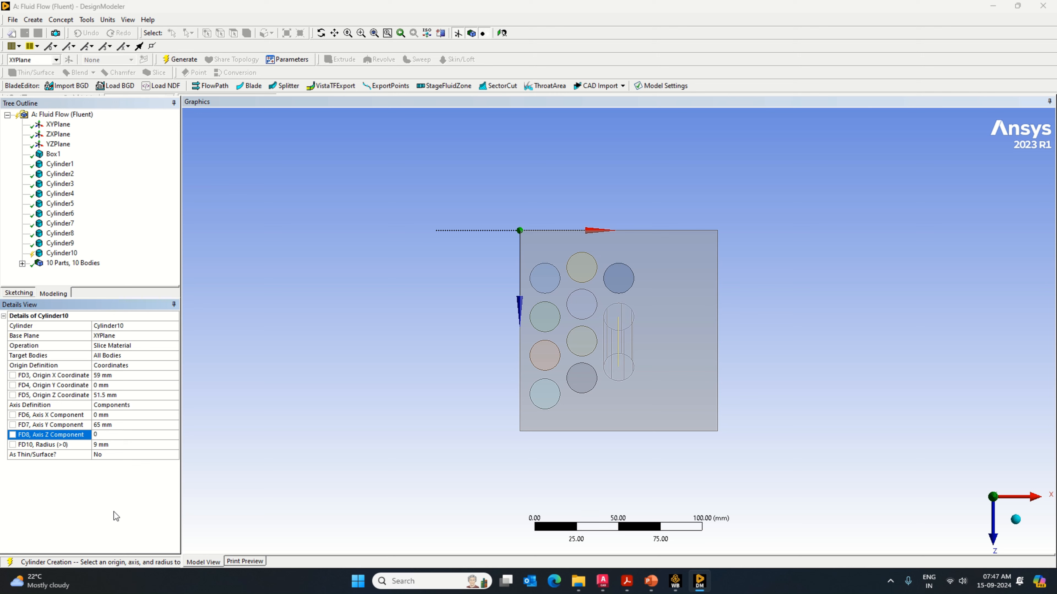
pyautogui.press('Return')
pyautogui.click(180, 59)
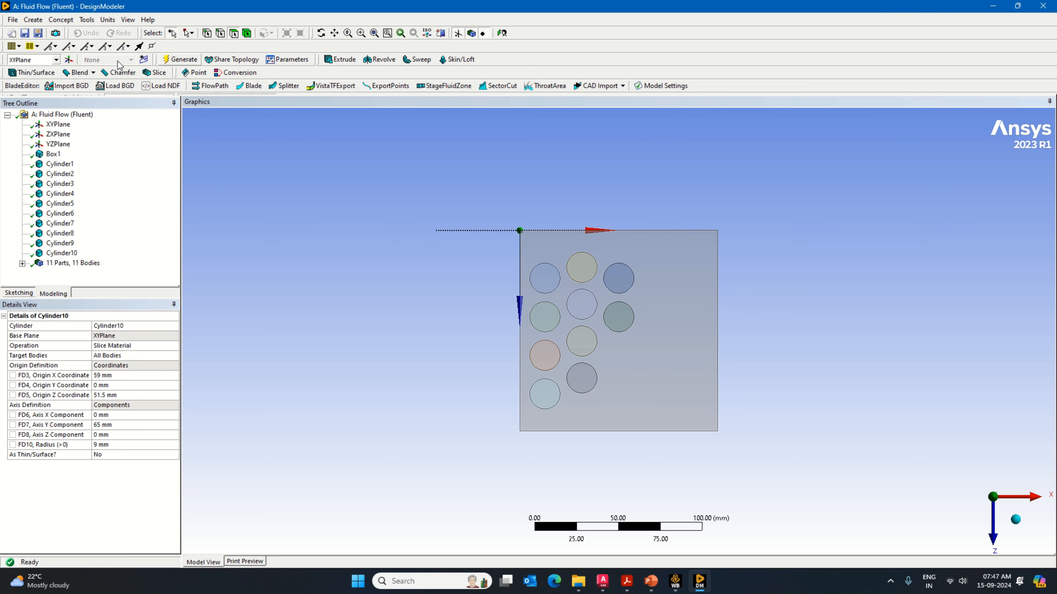
# Step: Add an eleventh cylinder primitive using Slice Material, with its origin at X 59 mm and Z 74.5 mm
pyautogui.click(33, 20)
pyautogui.moveTo(54, 271)
pyautogui.click(175, 310)
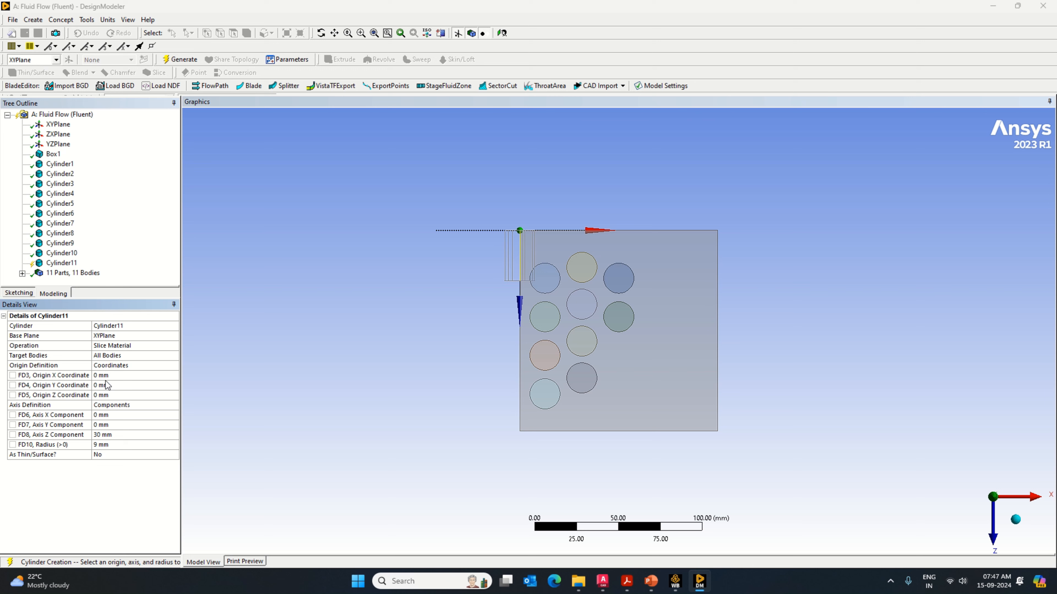
pyautogui.click(108, 377)
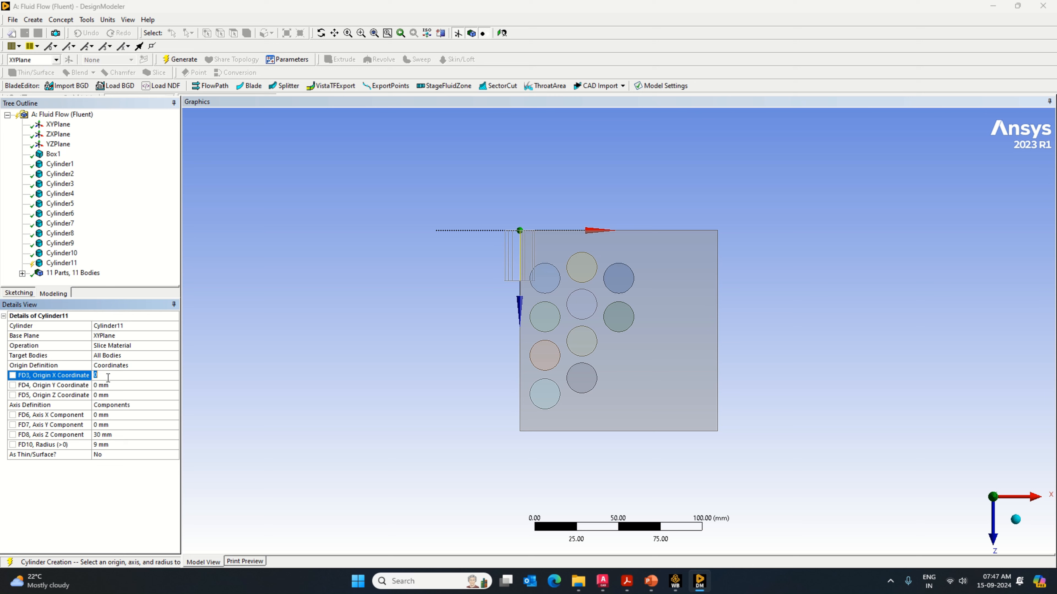
pyautogui.write('59')
pyautogui.click(103, 395)
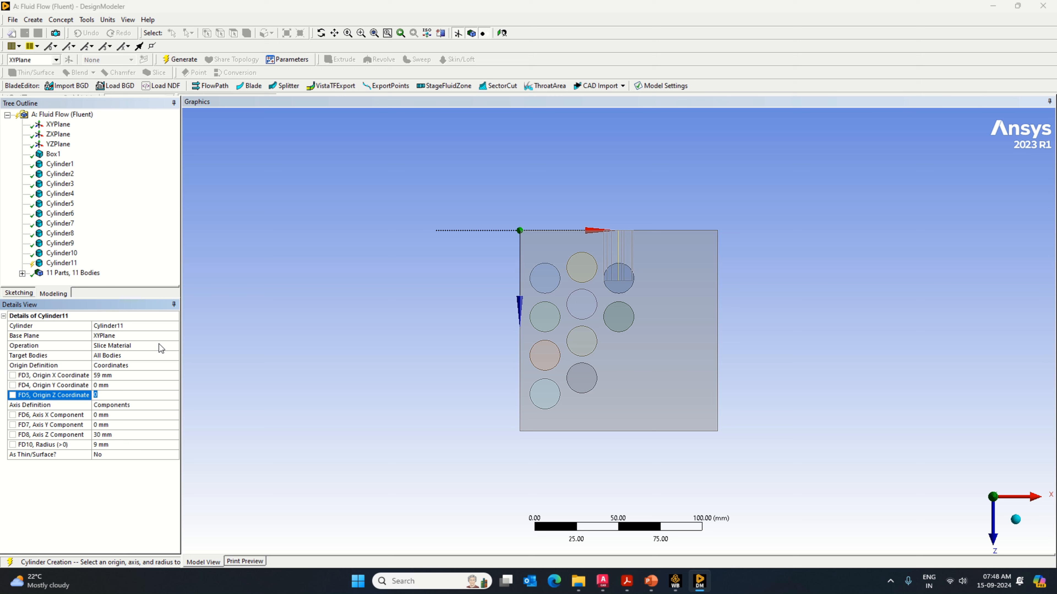
pyautogui.write('74.5')
pyautogui.press('Return')
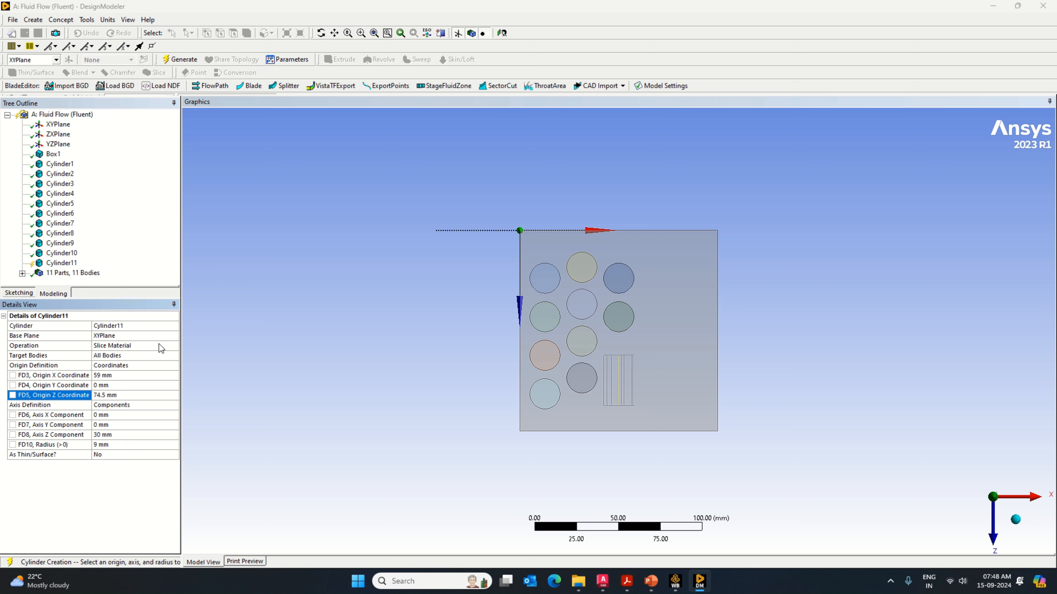
# Step: Set the eleventh cylinder's axis components to Y 65 mm and Z 0 mm, and generate it
pyautogui.click(173, 347)
pyautogui.click(126, 426)
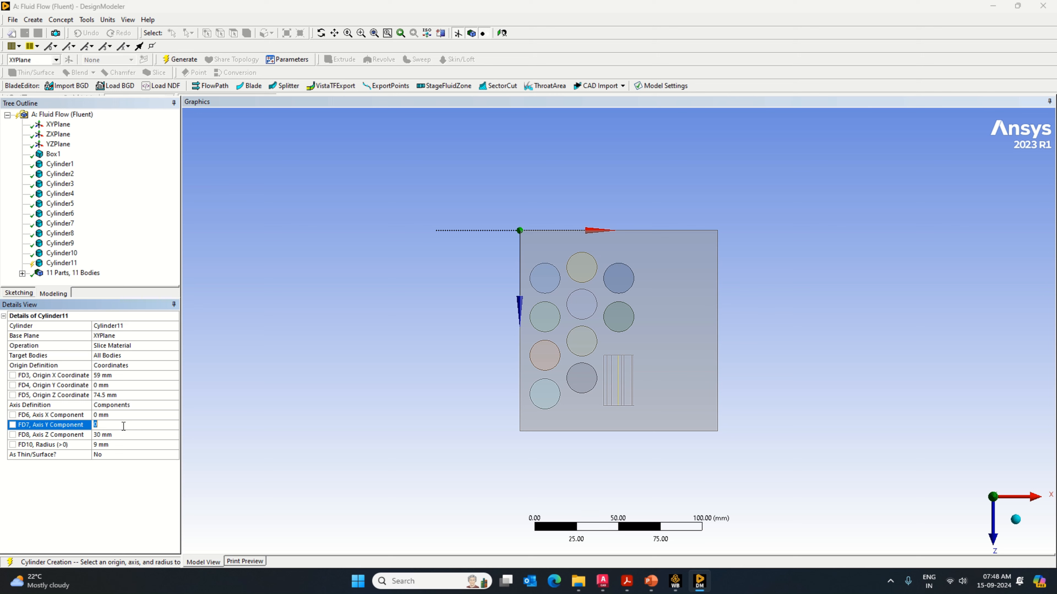
pyautogui.write('65')
pyautogui.press('Return')
pyautogui.click(121, 434)
pyautogui.write('0')
pyautogui.press('Return')
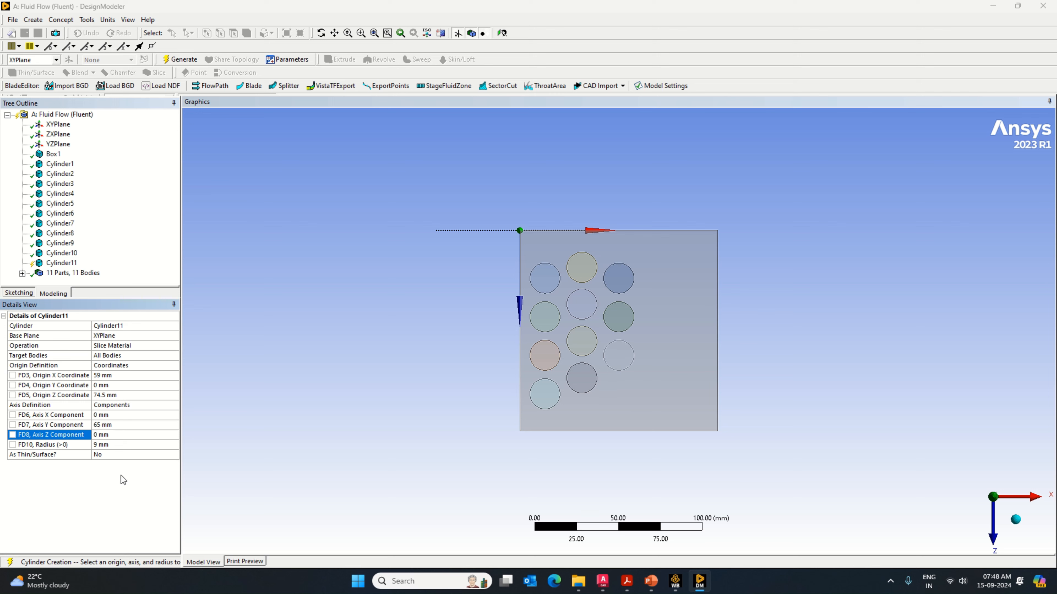
pyautogui.click(183, 59)
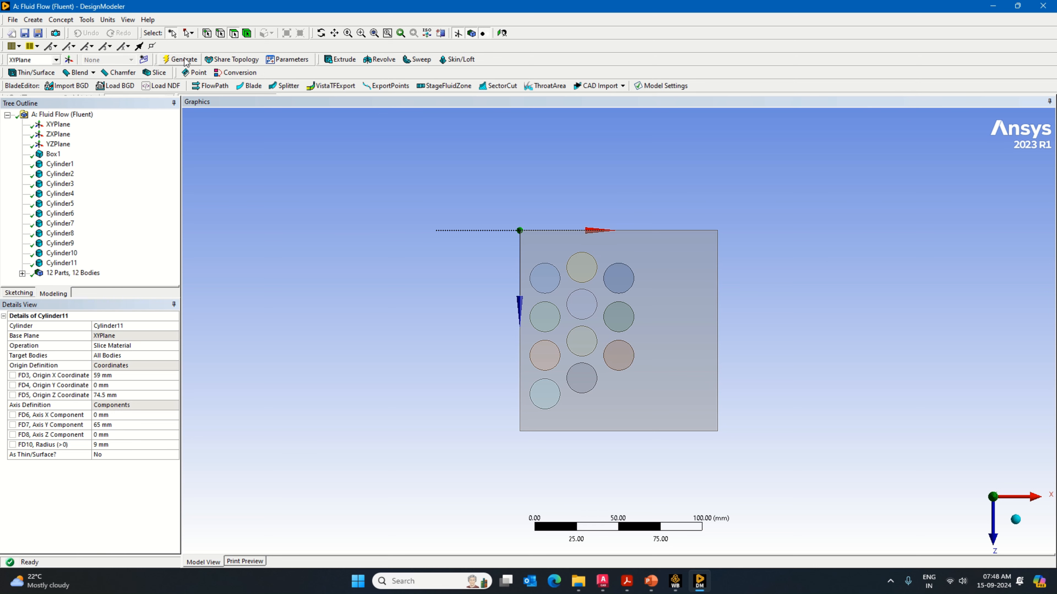
# Step: Add a twelfth cylinder primitive with its operation set to Slice Material
pyautogui.click(33, 20)
pyautogui.moveTo(100, 245)
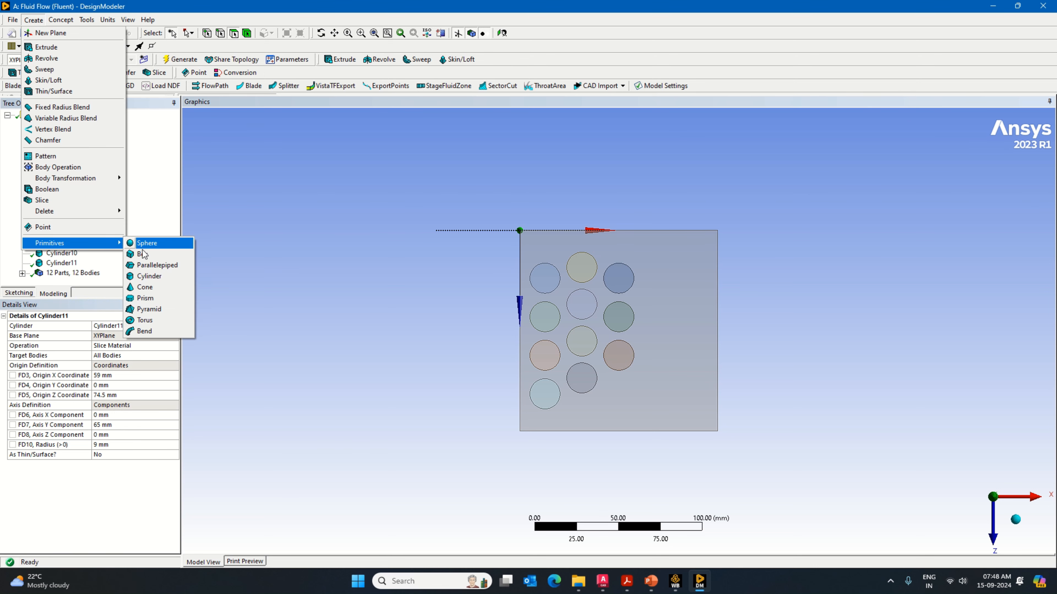
pyautogui.click(171, 278)
pyautogui.click(177, 346)
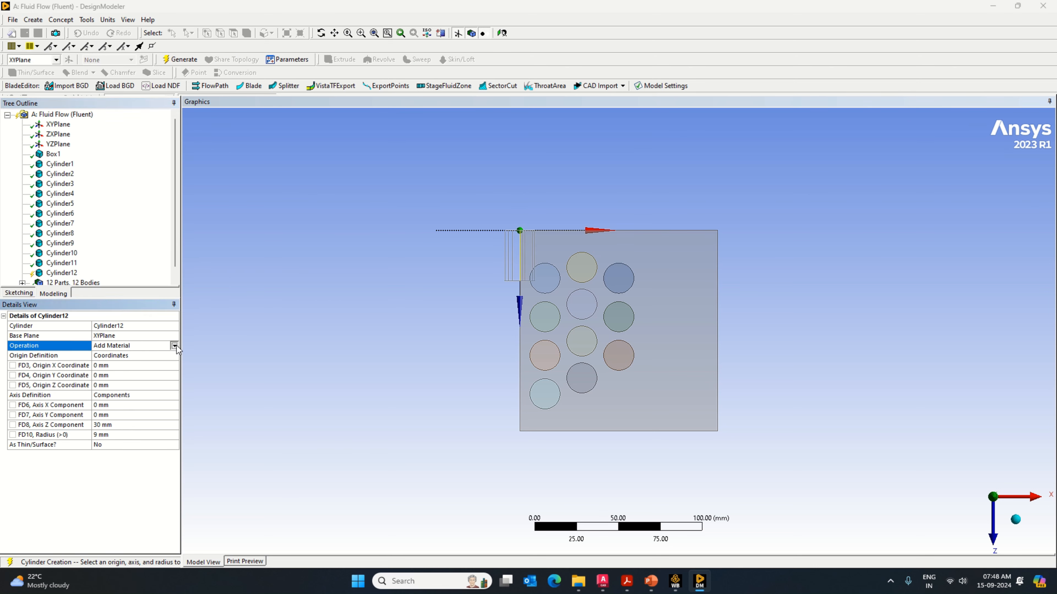
pyautogui.click(177, 346)
pyautogui.click(125, 373)
# Step: Place the twelfth cylinder's origin at X 59 mm and Z 97.5 mm
pyautogui.click(121, 375)
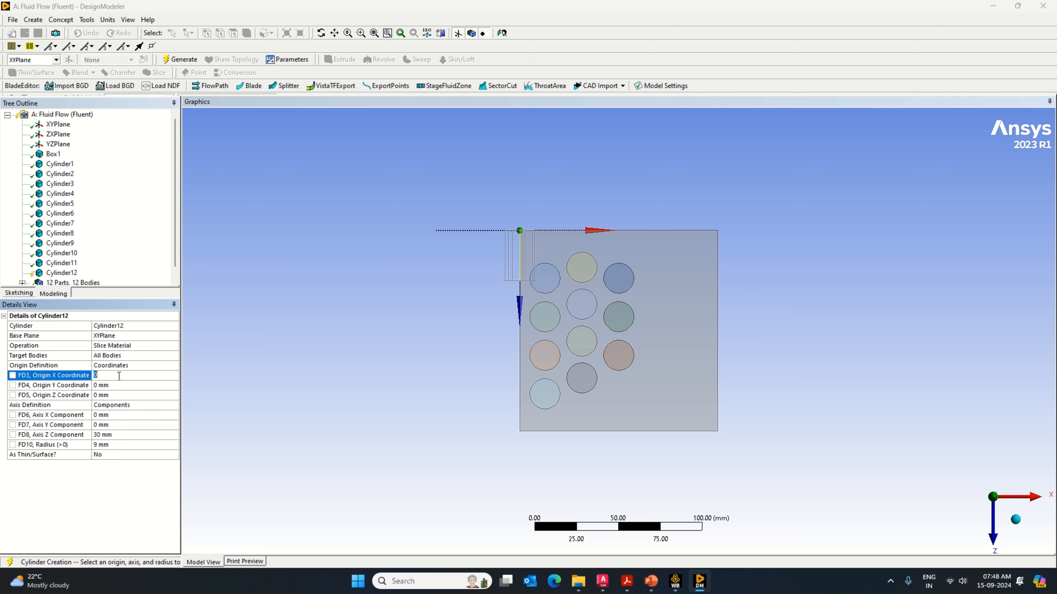
pyautogui.write('8')
pyautogui.press('BackSpace')
pyautogui.write('59')
pyautogui.click(117, 394)
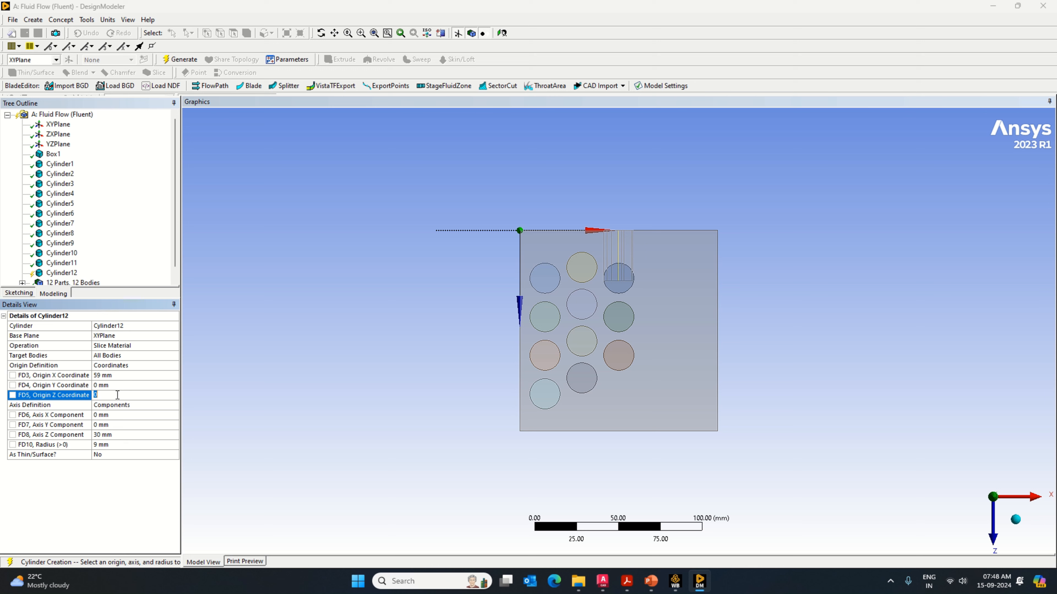
pyautogui.write('97.5')
pyautogui.press('Return')
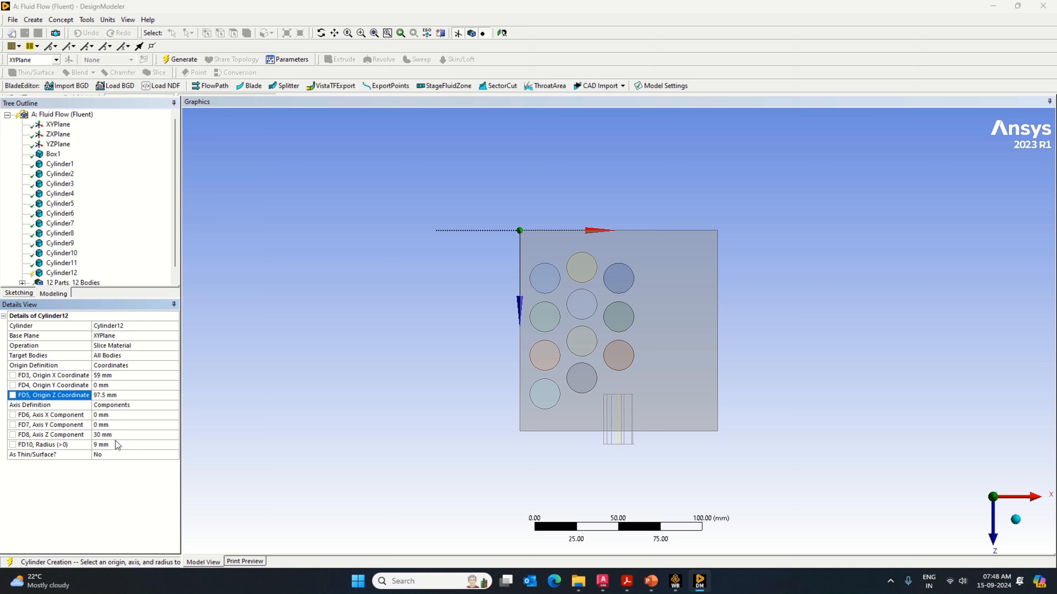
# Step: Set the twelfth cylinder's axis components to Y 65 mm and Z 0 mm, and generate it
pyautogui.click(111, 425)
pyautogui.write('65')
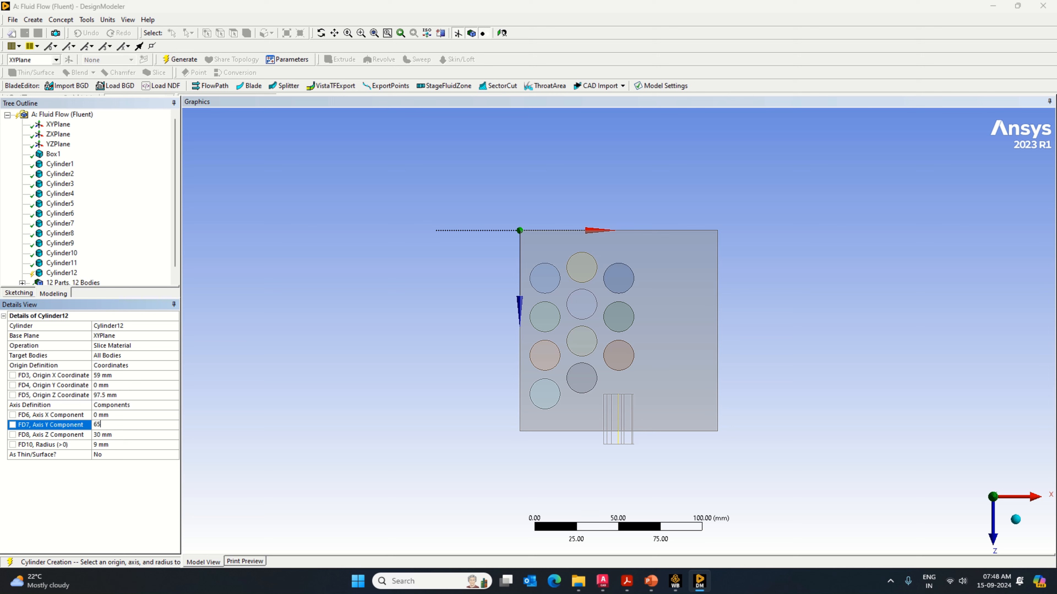
pyautogui.press('Return')
pyautogui.click(100, 435)
pyautogui.write('0')
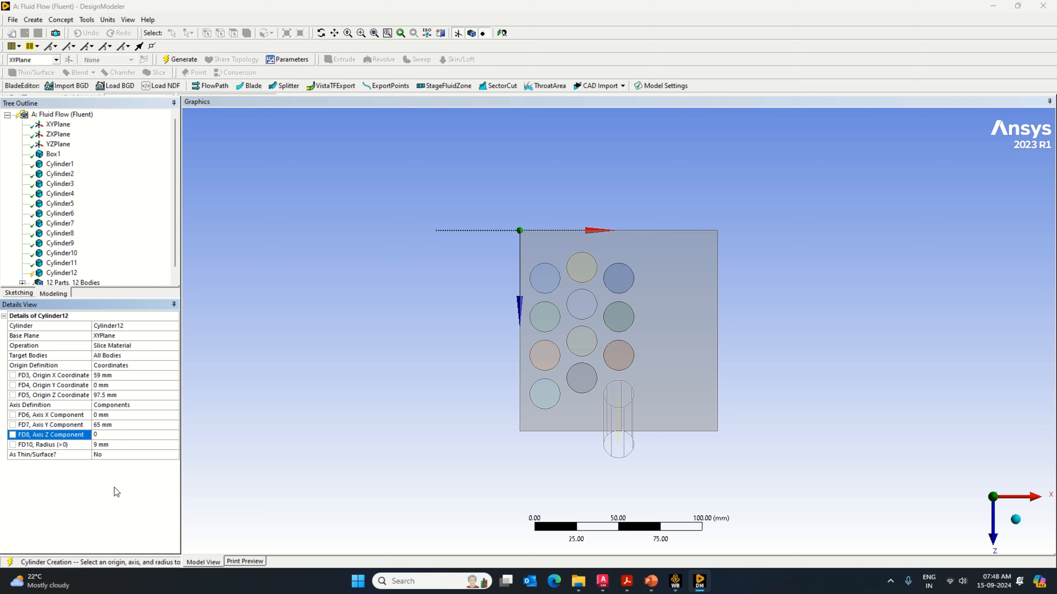
pyautogui.press('Return')
pyautogui.click(178, 59)
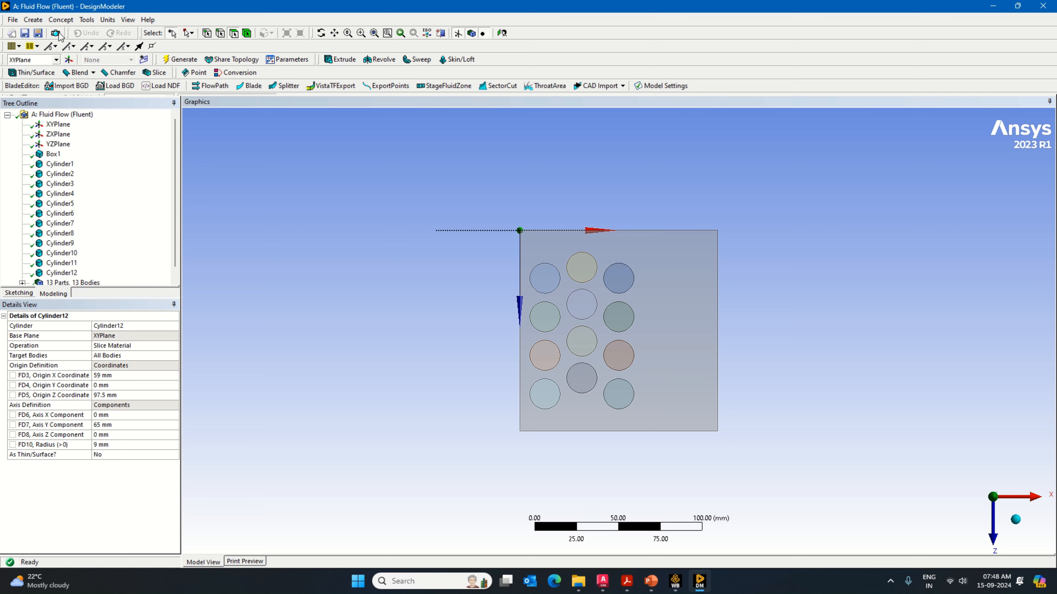
# Step: Add a thirteenth cylinder primitive with its operation set to Slice Material
pyautogui.click(33, 20)
pyautogui.moveTo(92, 243)
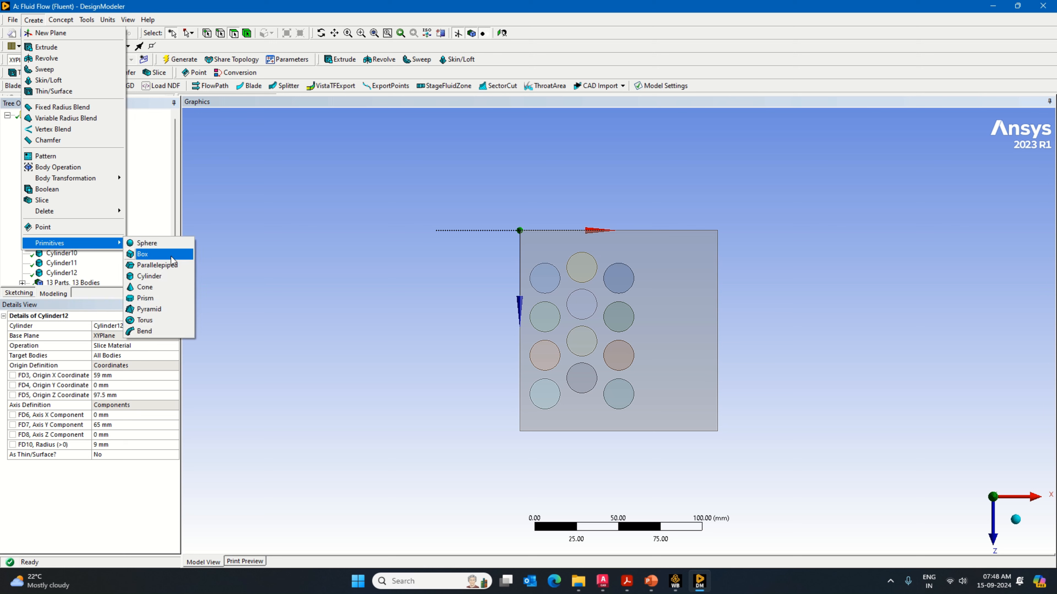
pyautogui.click(175, 276)
pyautogui.click(172, 347)
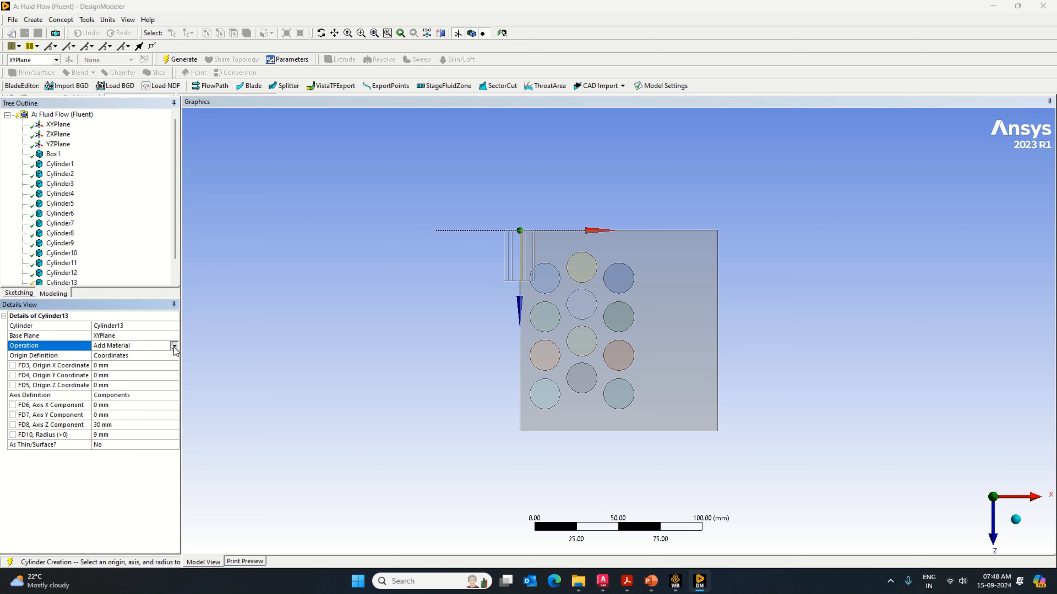
pyautogui.click(173, 346)
pyautogui.click(146, 368)
# Step: Place the thirteenth cylinder's origin at X 81 mm and Z 22 mm
pyautogui.click(105, 375)
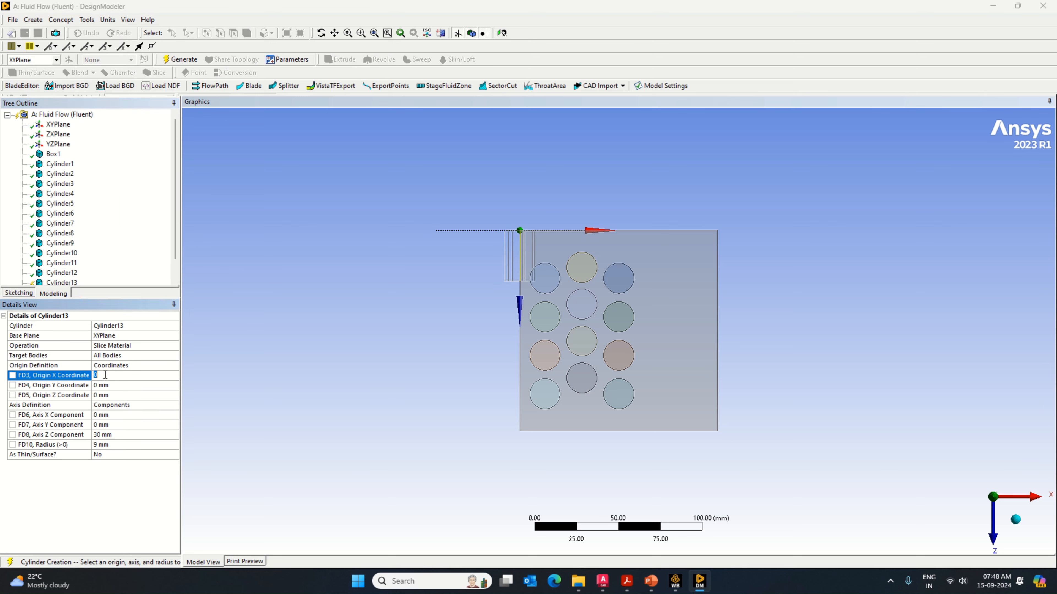
pyautogui.write('81')
pyautogui.click(102, 395)
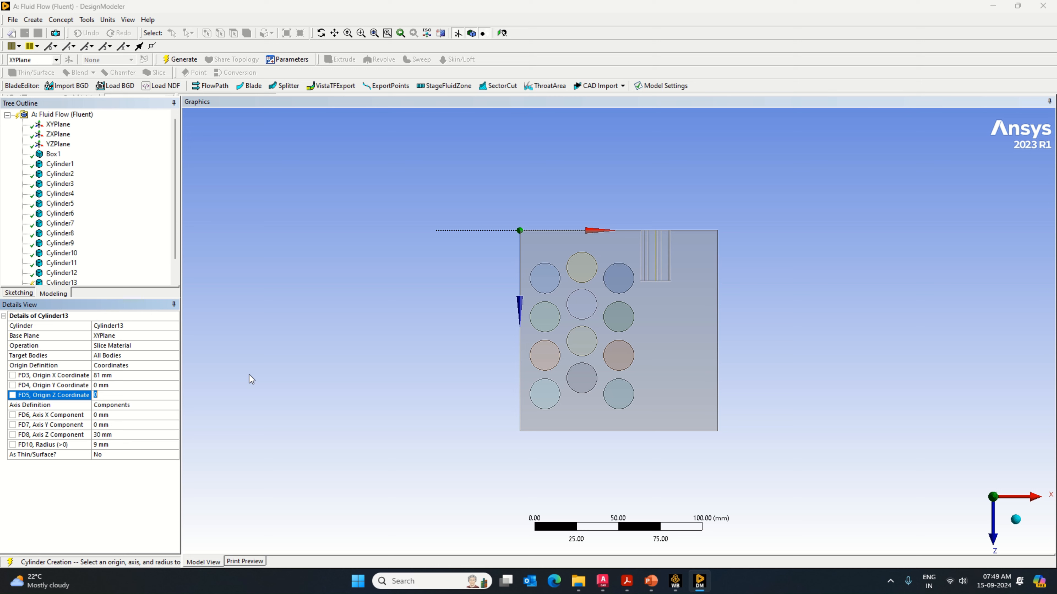
pyautogui.write('22')
pyautogui.press('Return')
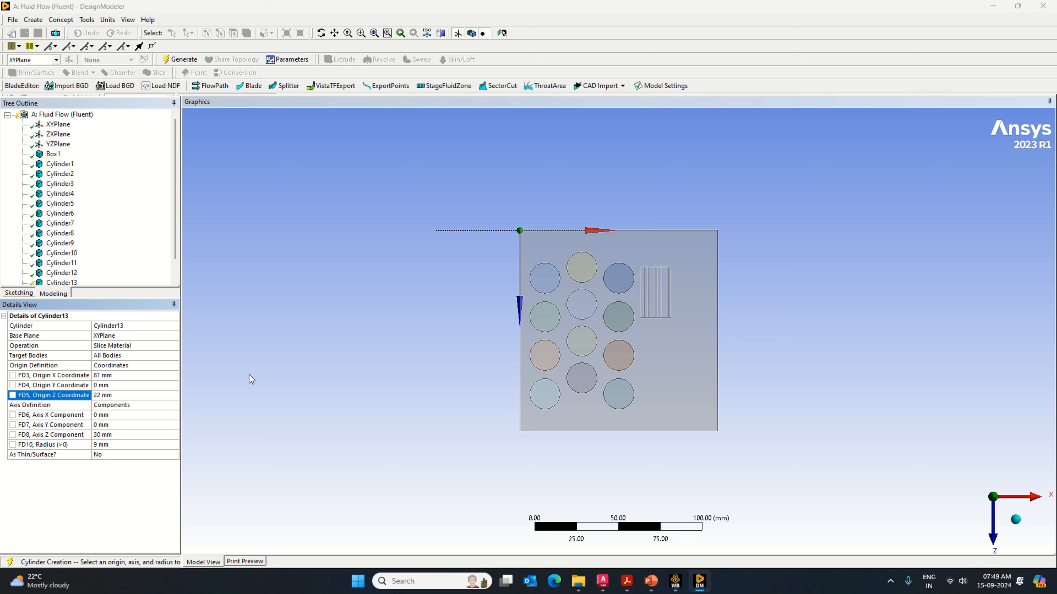
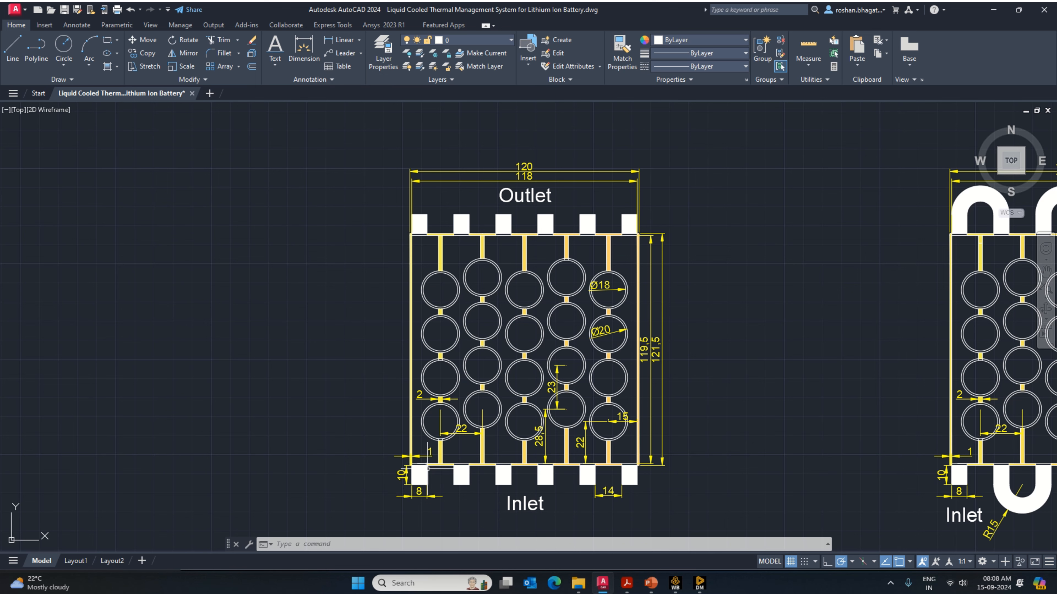
# Step: Examine the port width and length dimensions in the battery cooling drawing and switch to DesignModeler
pyautogui.scroll(4, 471, 474)
pyautogui.scroll(-2, 395, 480)
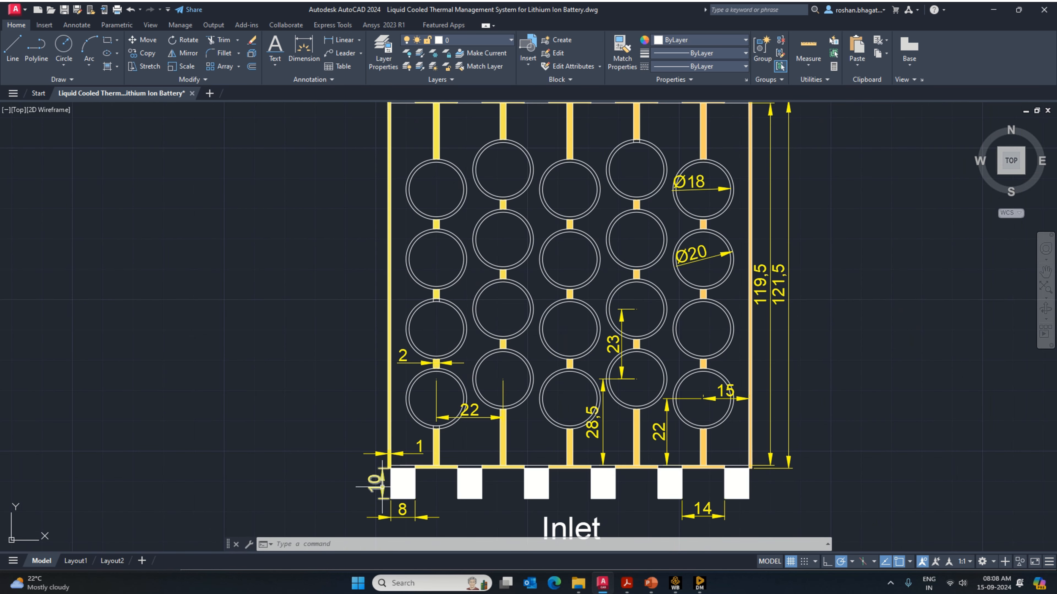
pyautogui.moveTo(703, 590)
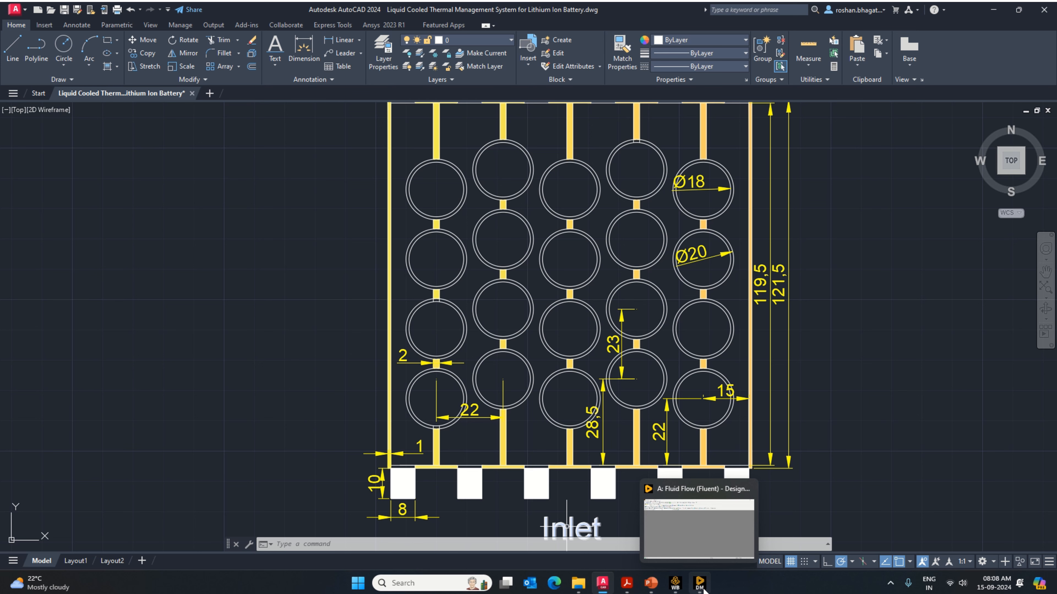
pyautogui.click(703, 590)
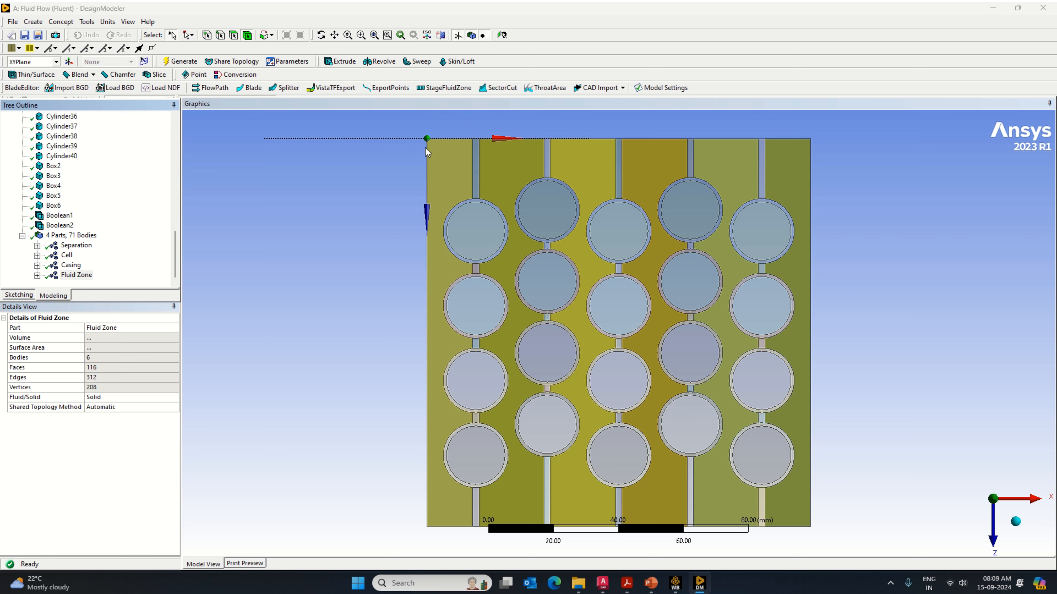
# Step: Add a box primitive at the origin with diagonal components X 8 mm and Z -10 mm, and generate it
pyautogui.click(33, 22)
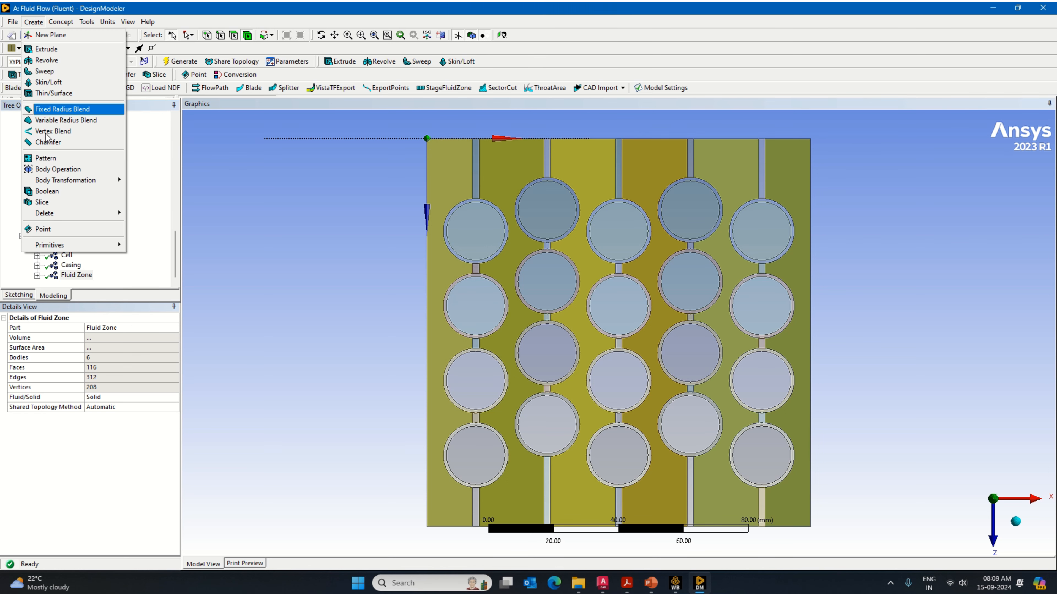
pyautogui.moveTo(88, 247)
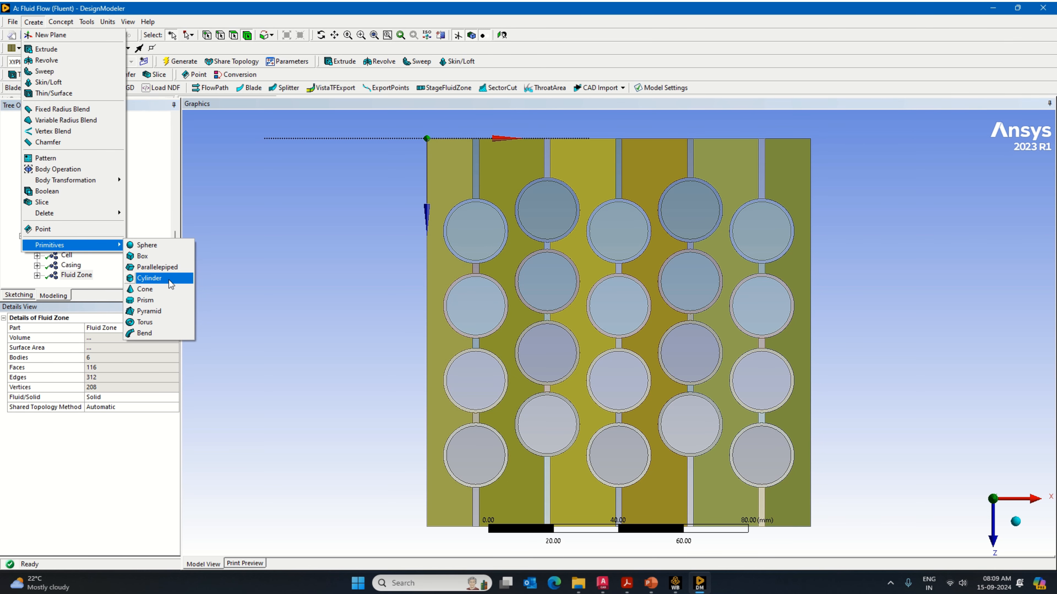
pyautogui.click(162, 256)
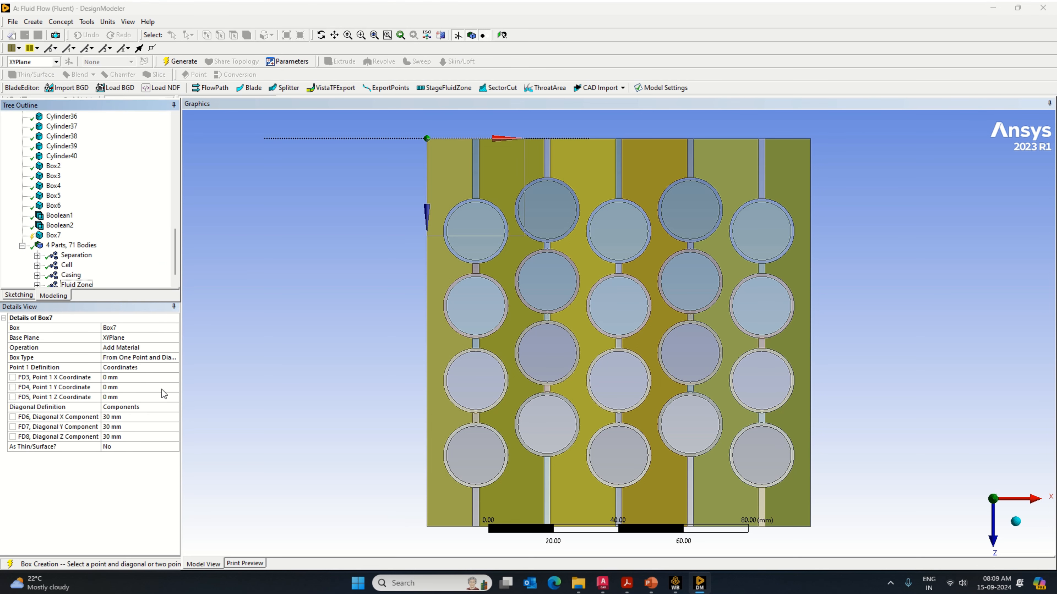
pyautogui.click(94, 377)
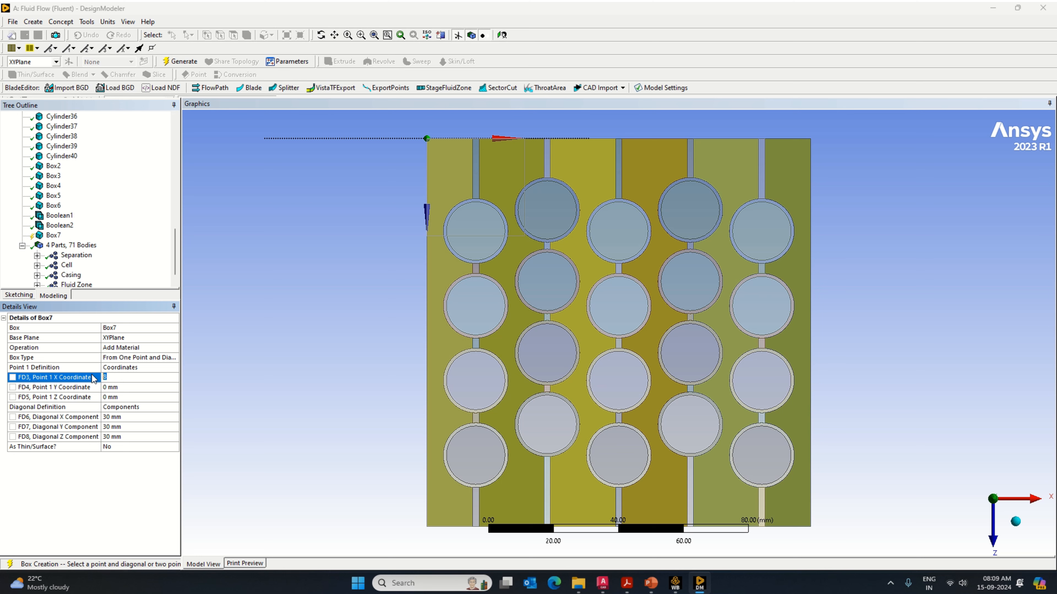
pyautogui.click(109, 417)
pyautogui.write('8')
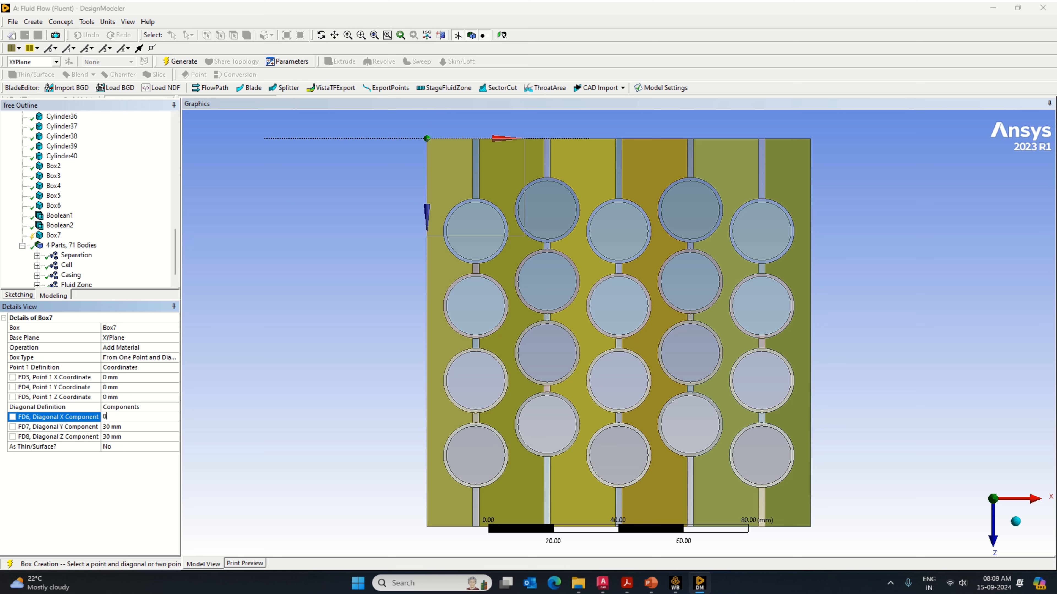
pyautogui.click(120, 437)
pyautogui.write('-10')
pyautogui.click(180, 62)
# Step: Add a second port box primitive with its operation set to Add Frozen
pyautogui.click(32, 21)
pyautogui.click(141, 348)
pyautogui.click(175, 349)
pyautogui.click(158, 358)
pyautogui.click(118, 378)
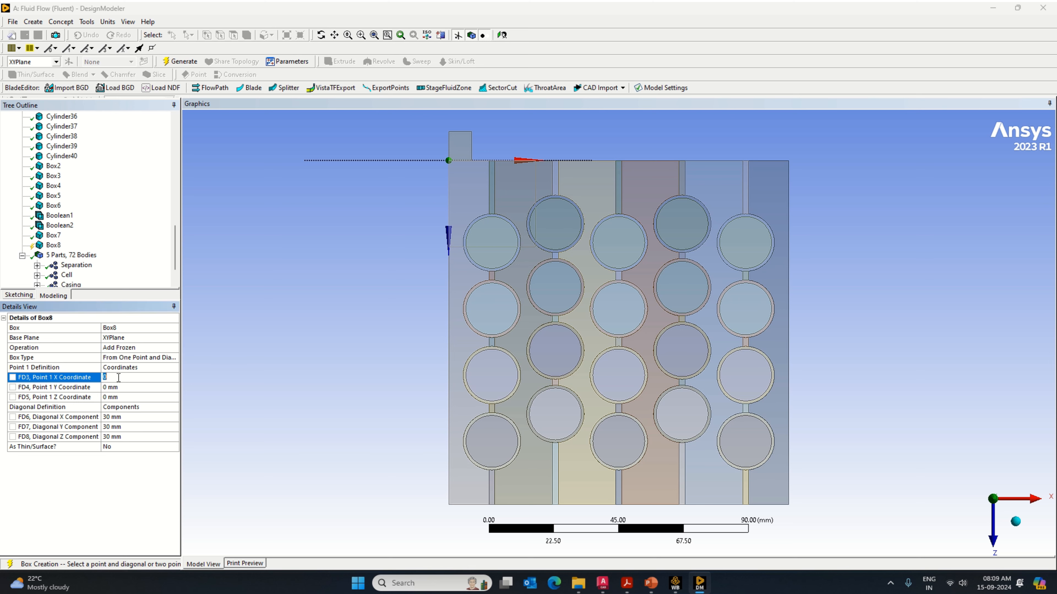
# Step: Set the second port box's diagonal components to X 8 mm, Y 65 mm and Z -10 mm
pyautogui.click(127, 418)
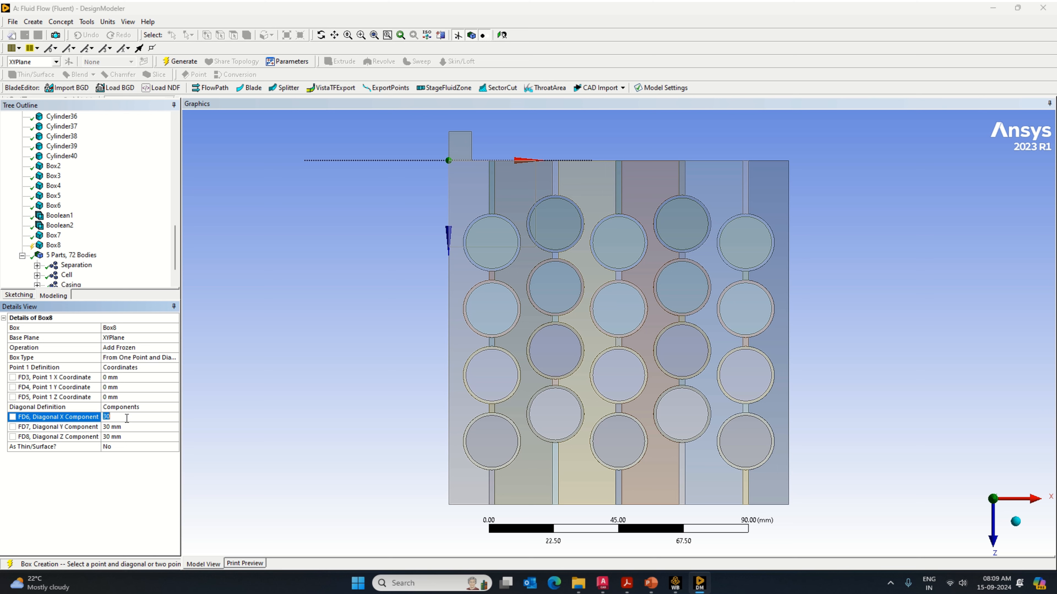
pyautogui.write('8')
pyautogui.click(124, 428)
# Step: Switch to the AutoCAD drawing and examine the spacing between neighbouring ports
pyautogui.click(602, 583)
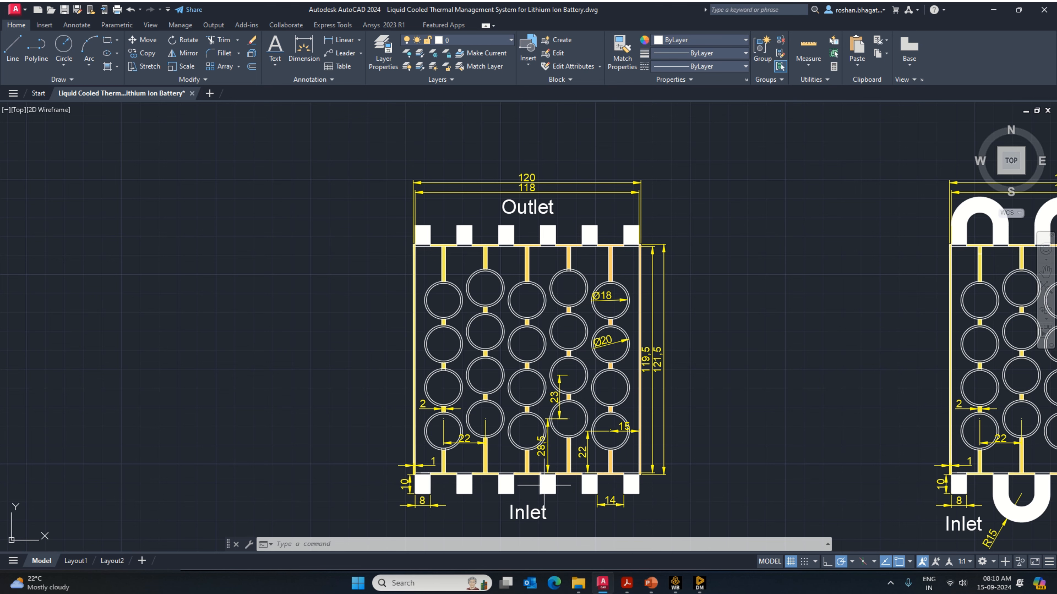
pyautogui.moveTo(756, 461)
pyautogui.mouseDown(button='middle')
pyautogui.moveTo(541, 458)
pyautogui.moveTo(572, 455)
pyautogui.mouseUp(button='middle')
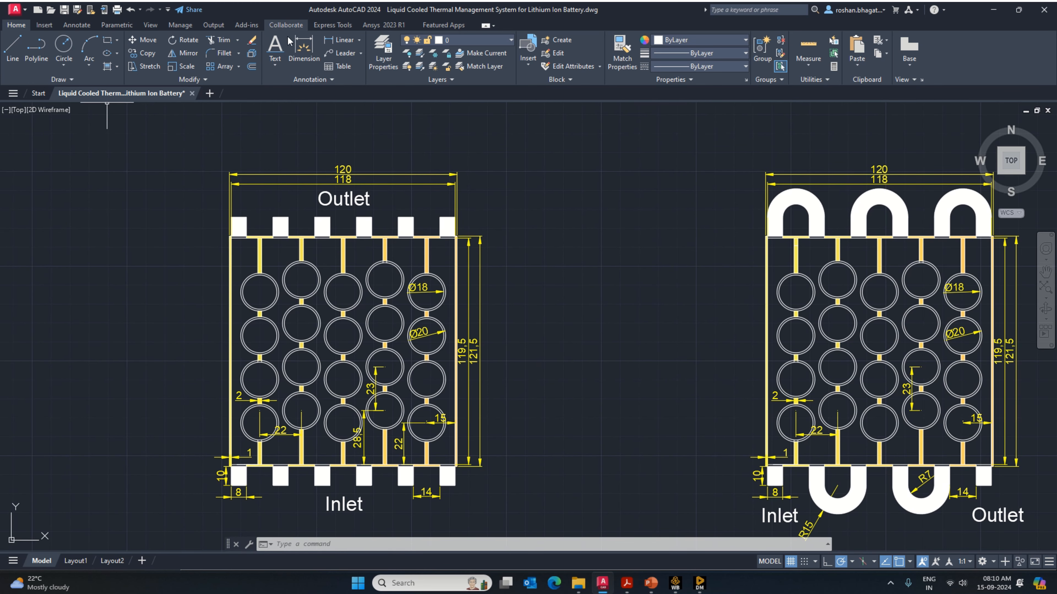
pyautogui.click(16, 60)
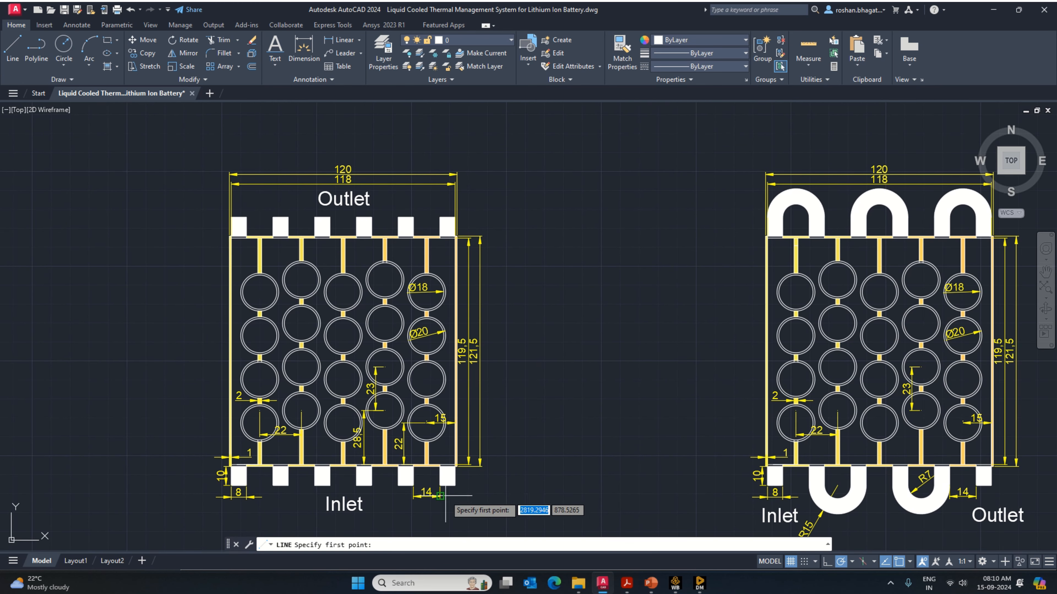
pyautogui.click(796, 217)
pyautogui.rightClick(692, 357)
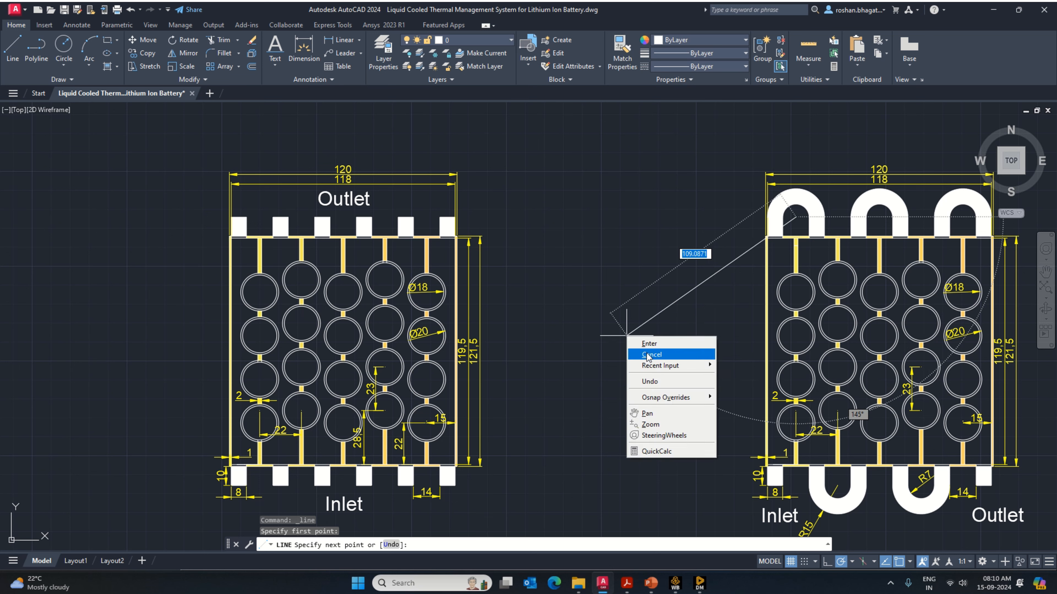
pyautogui.click(645, 356)
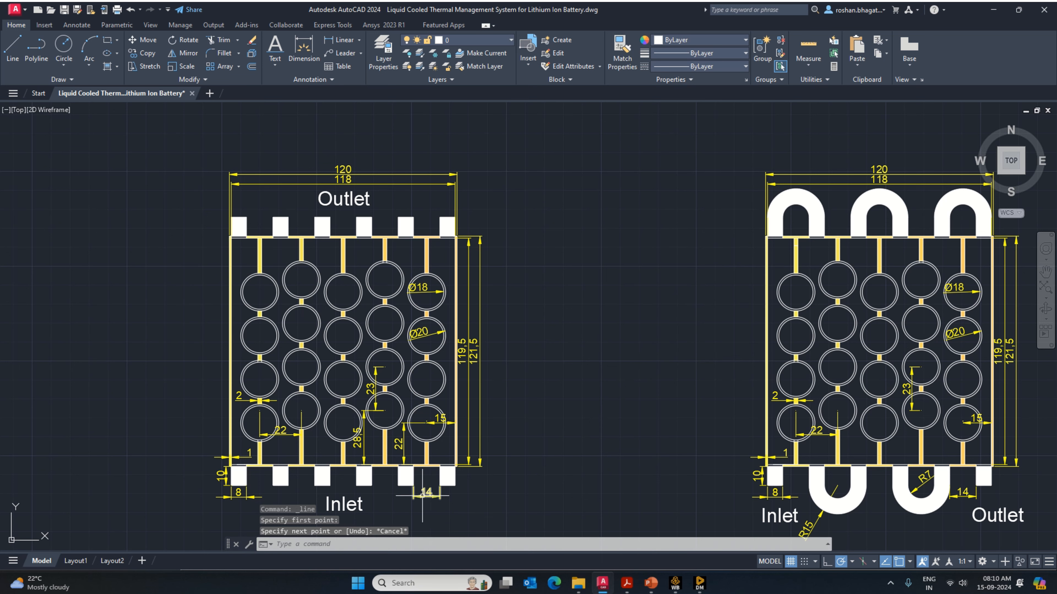
# Step: Switch to DesignModeler and generate the second port box with its Point 1 X coordinate at 22 mm
pyautogui.click(696, 585)
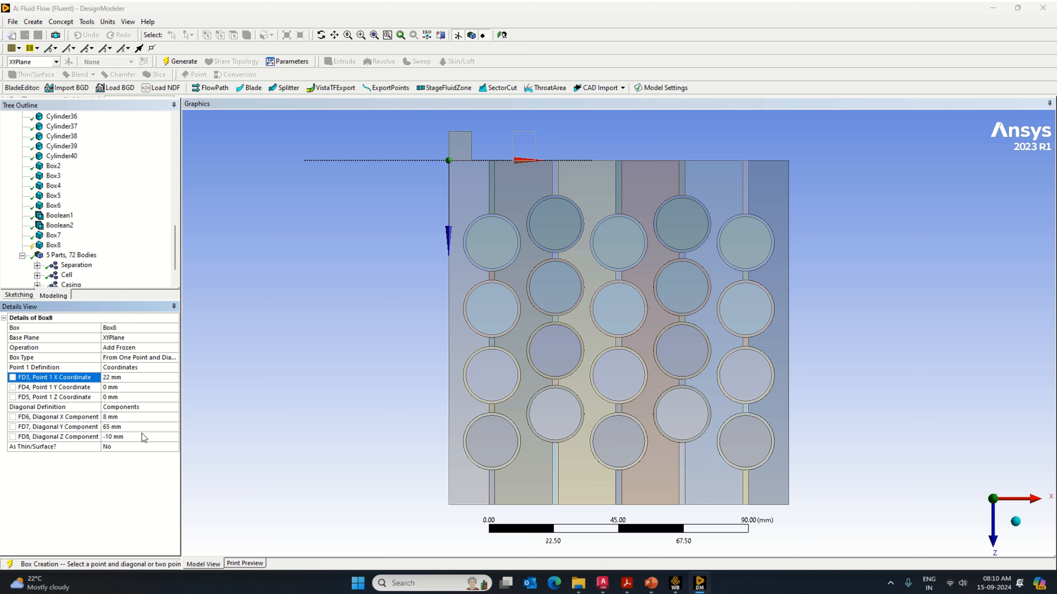
pyautogui.click(182, 62)
# Step: Add a third port box primitive with its operation set to Add Frozen
pyautogui.click(33, 22)
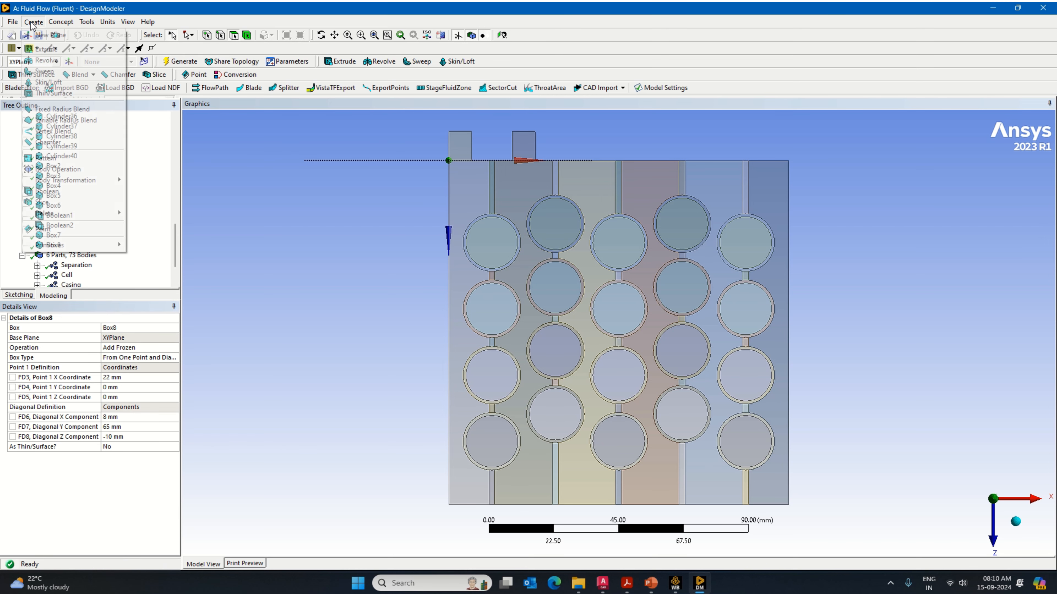
pyautogui.moveTo(75, 245)
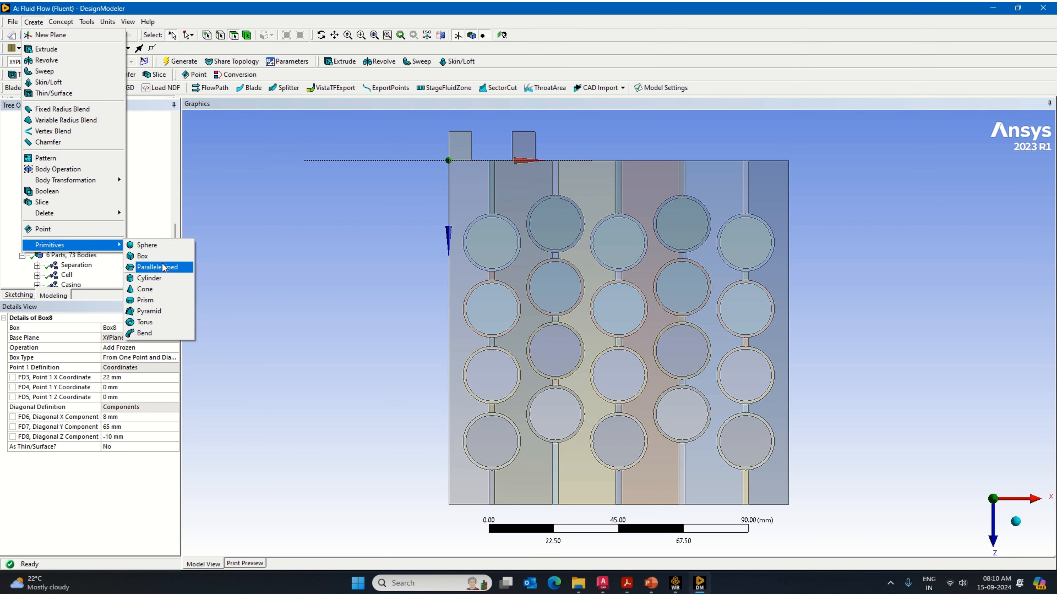
pyautogui.click(143, 256)
pyautogui.click(174, 349)
pyautogui.click(120, 356)
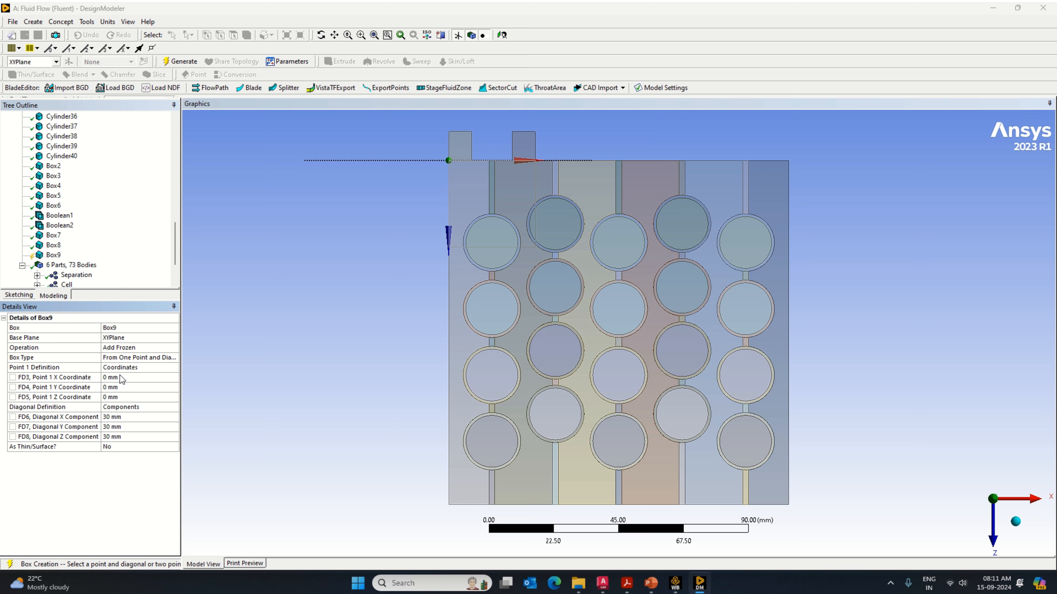
# Step: Set the third port box's diagonal components to X 8 mm, Y 65 mm and Z -10 mm
pyautogui.click(113, 417)
pyautogui.write('8')
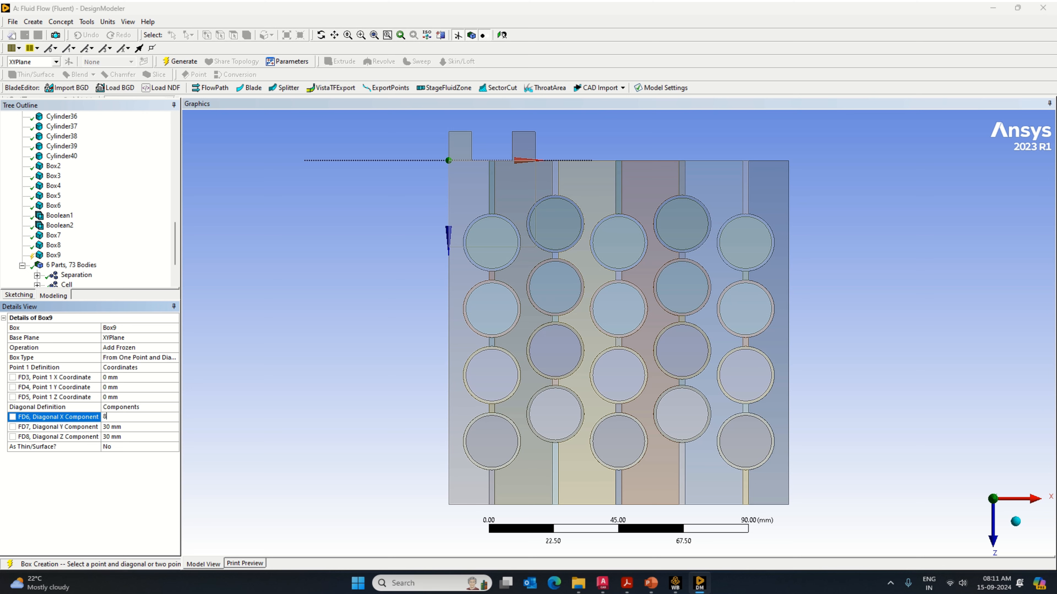
pyautogui.press('Tab')
pyautogui.write('65')
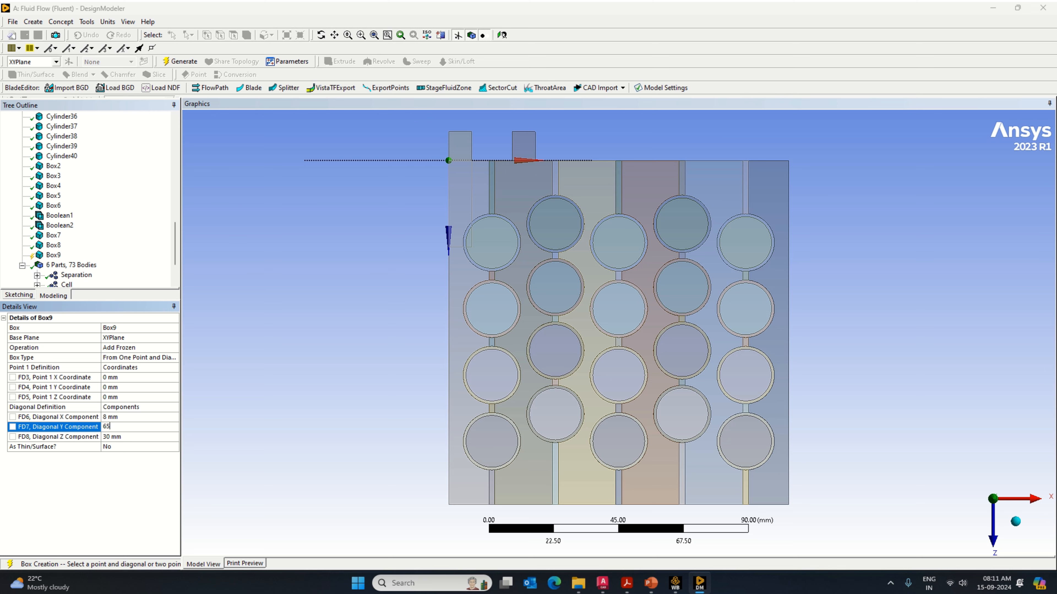
pyautogui.click(117, 438)
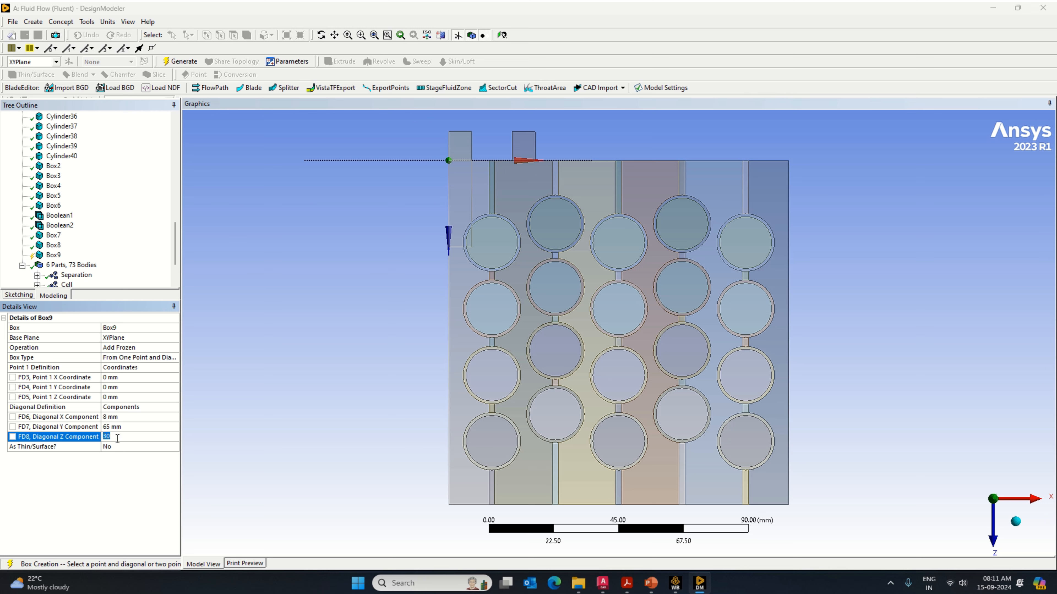
pyautogui.write('10-10')
pyautogui.press('Return')
# Step: Set the third port box's Point 1 X coordinate to 36 mm
pyautogui.click(122, 378)
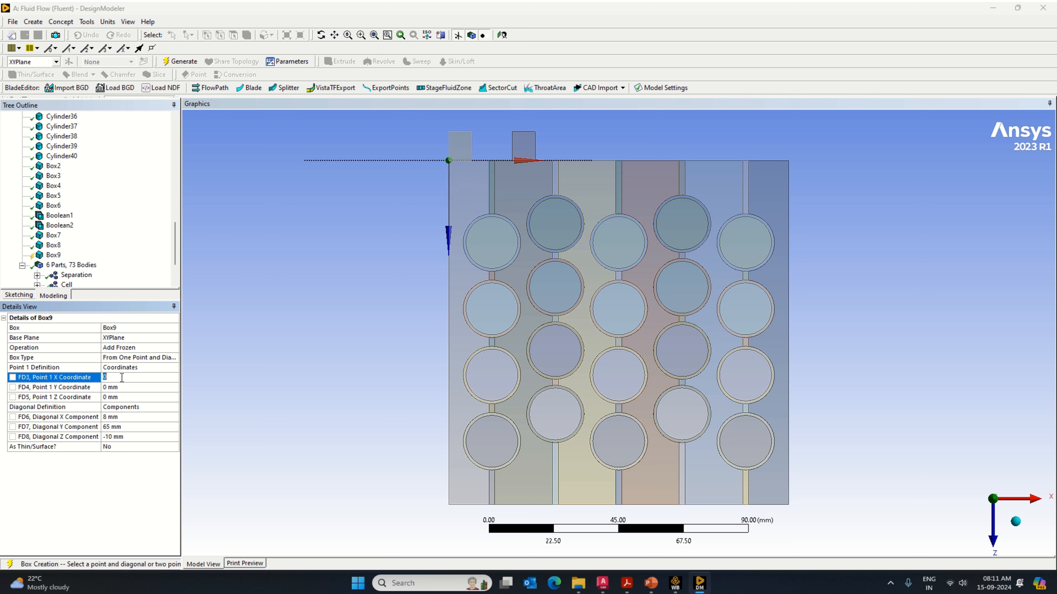
pyautogui.write('36')
pyautogui.press('Return')
# Step: Set the third port box's Point 1 X coordinate to 44 mm and generate it
pyautogui.click(118, 380)
pyautogui.write('44')
pyautogui.press('Return')
pyautogui.click(183, 61)
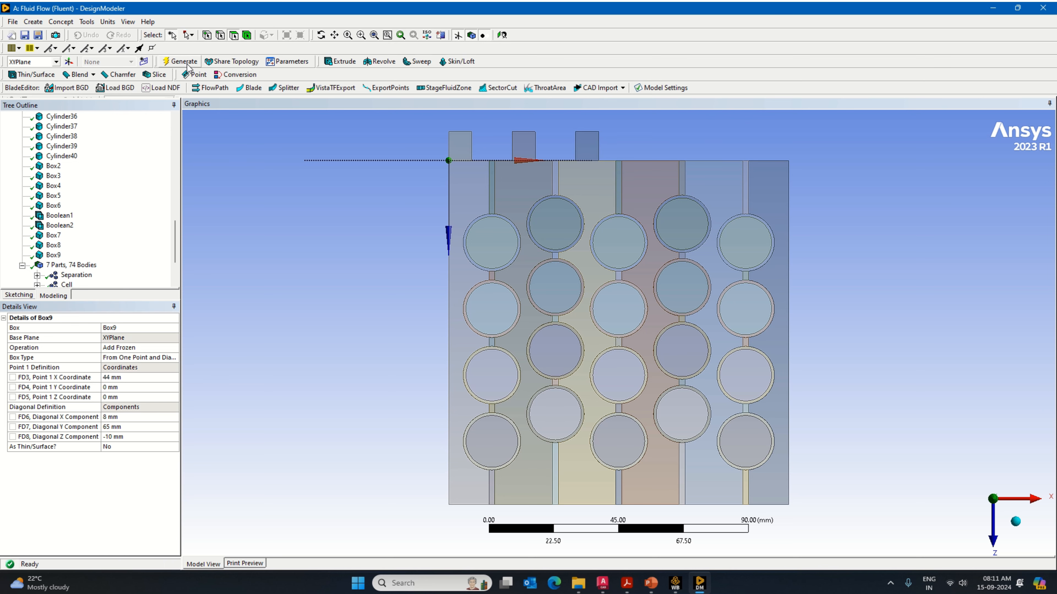
pyautogui.click(33, 22)
pyautogui.moveTo(102, 246)
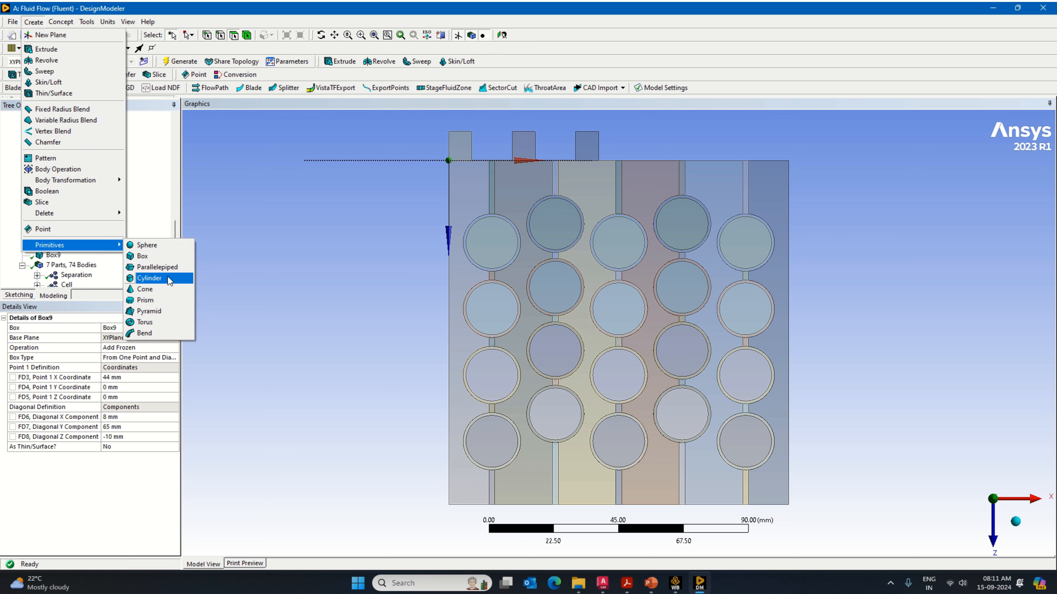
pyautogui.click(144, 277)
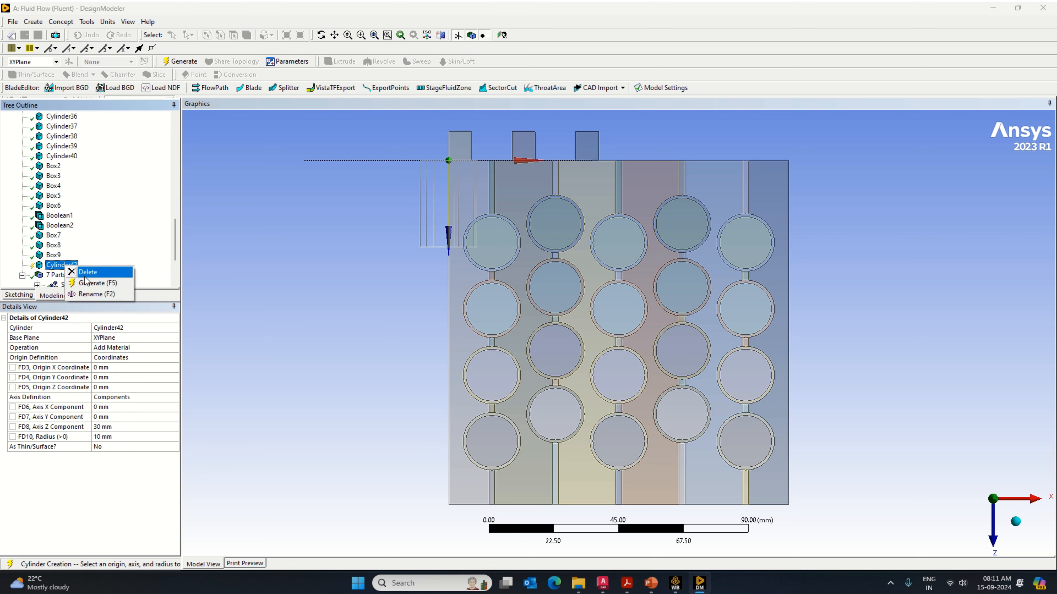
pyautogui.click(85, 272)
pyautogui.click(488, 330)
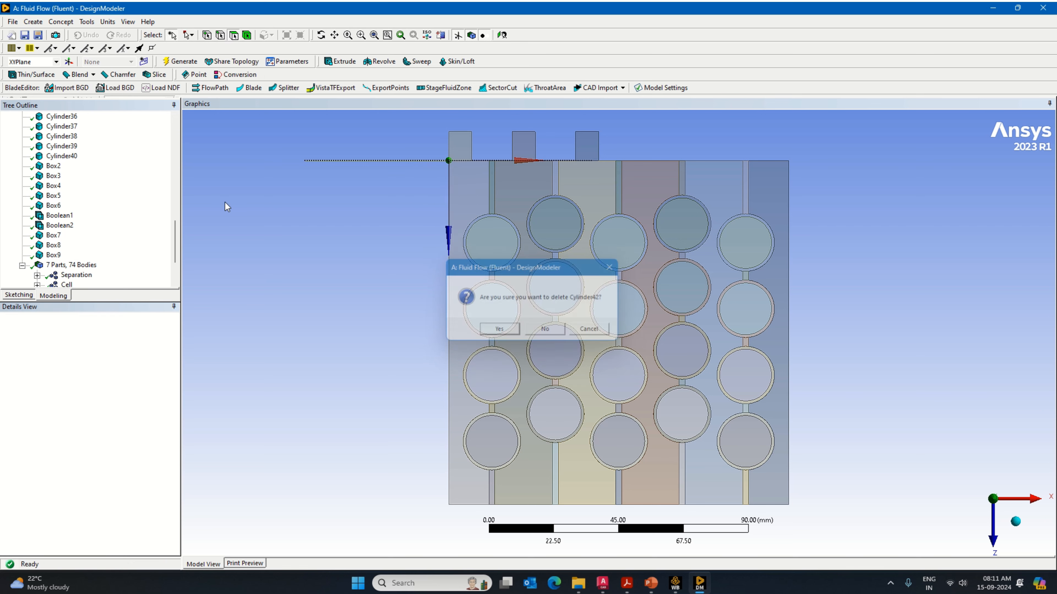
# Step: Add a fourth port box primitive with its operation set to Add Frozen
pyautogui.click(33, 21)
pyautogui.moveTo(74, 245)
pyautogui.click(153, 261)
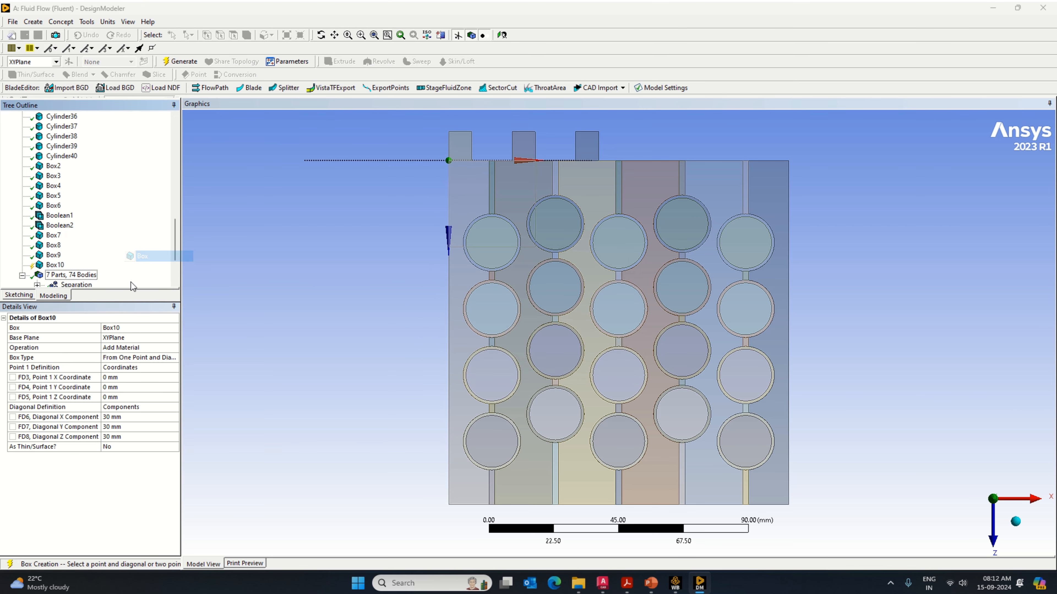
pyautogui.click(168, 348)
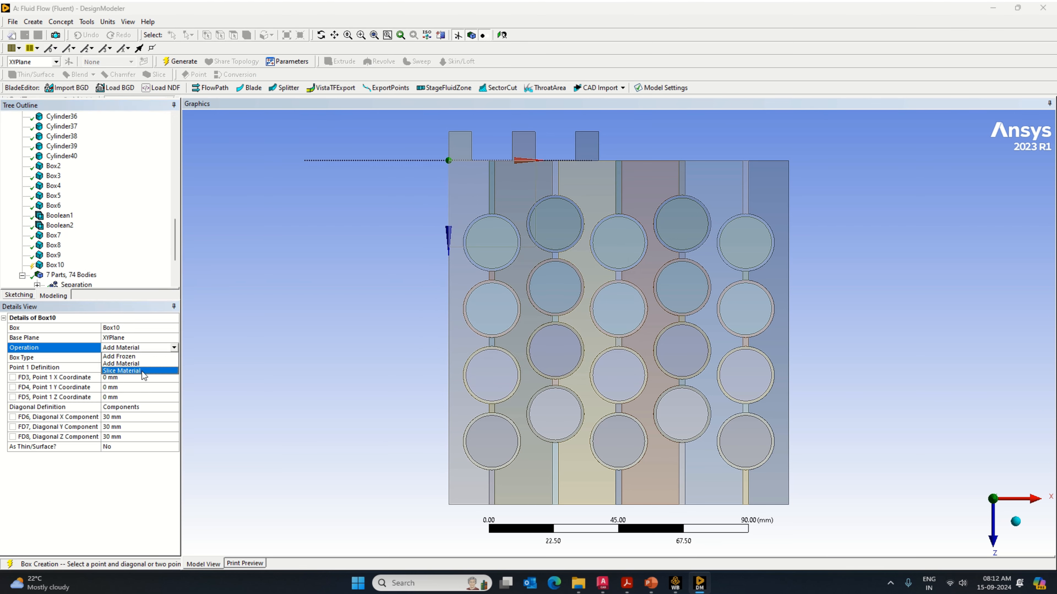
pyautogui.click(125, 356)
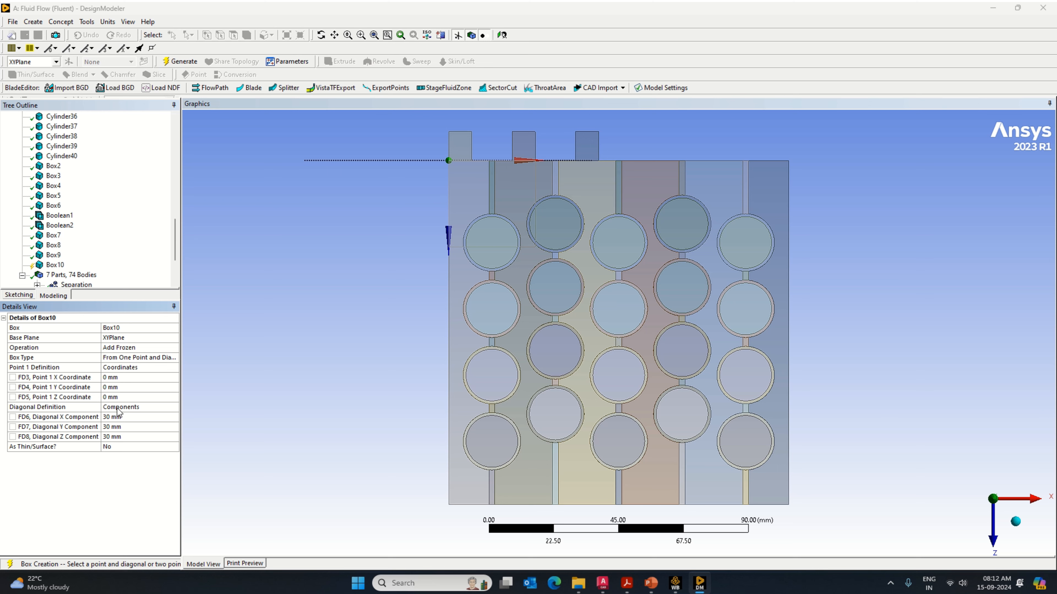
# Step: Set the fourth port box's diagonal components to X 8 mm, Y 65 mm and Z -10 mm
pyautogui.click(116, 417)
pyautogui.write('8')
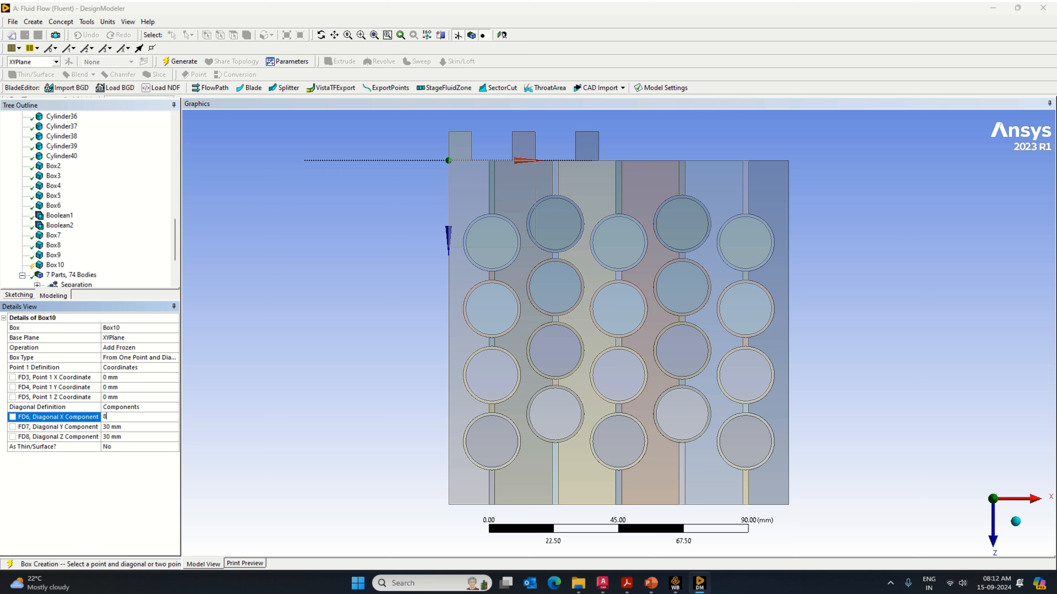
pyautogui.press('Tab')
pyautogui.write('65')
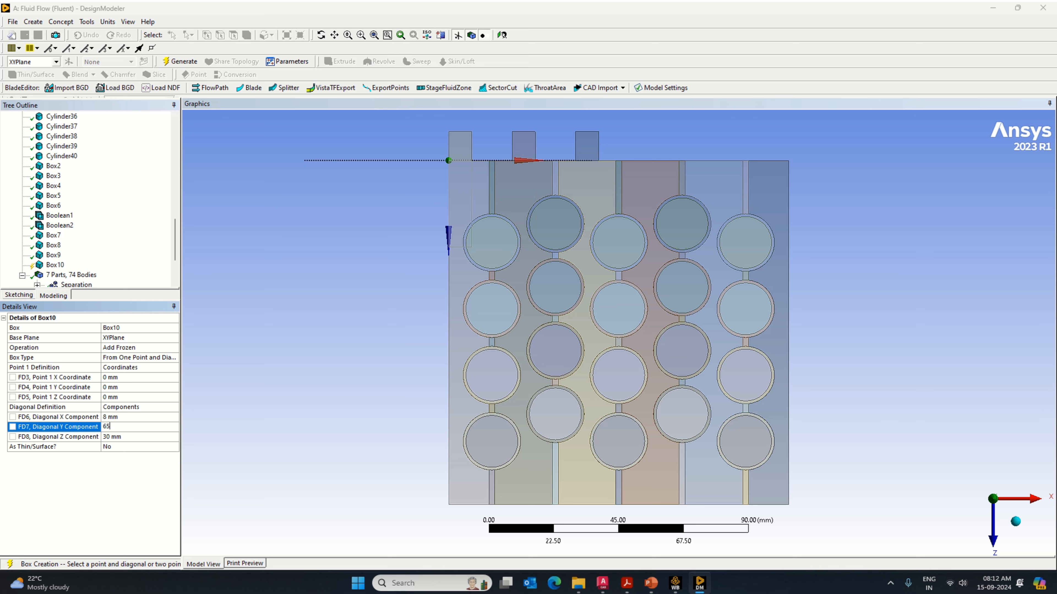
pyautogui.press('Tab')
pyautogui.write('10')
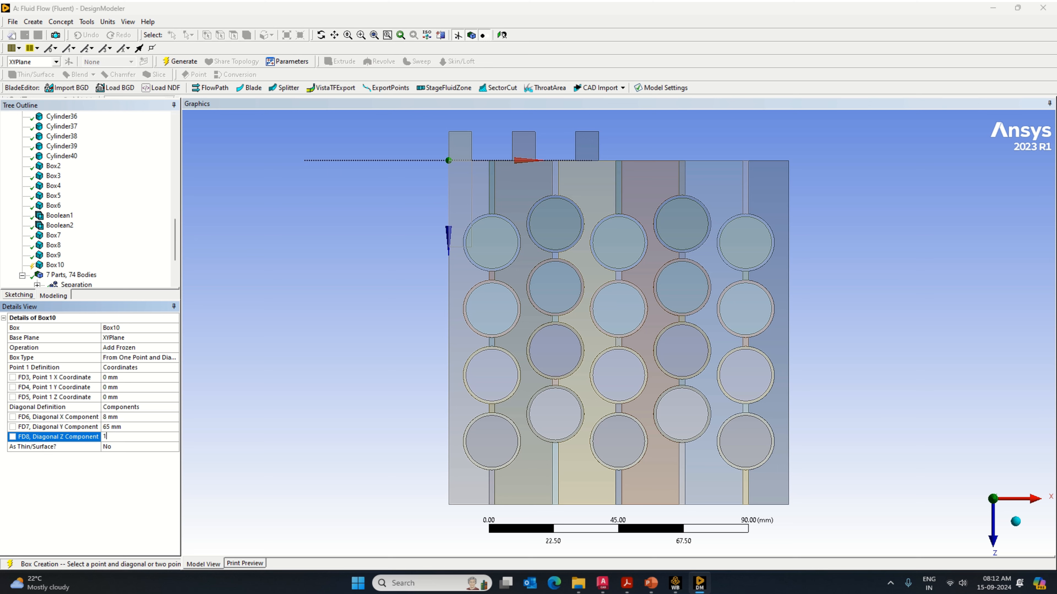
pyautogui.press('BackSpace')
pyautogui.press('BackSpace')
pyautogui.write('-10')
pyautogui.press('Return')
# Step: Set the fourth port box's Point 1 X coordinate to 66 mm and generate it
pyautogui.click(114, 377)
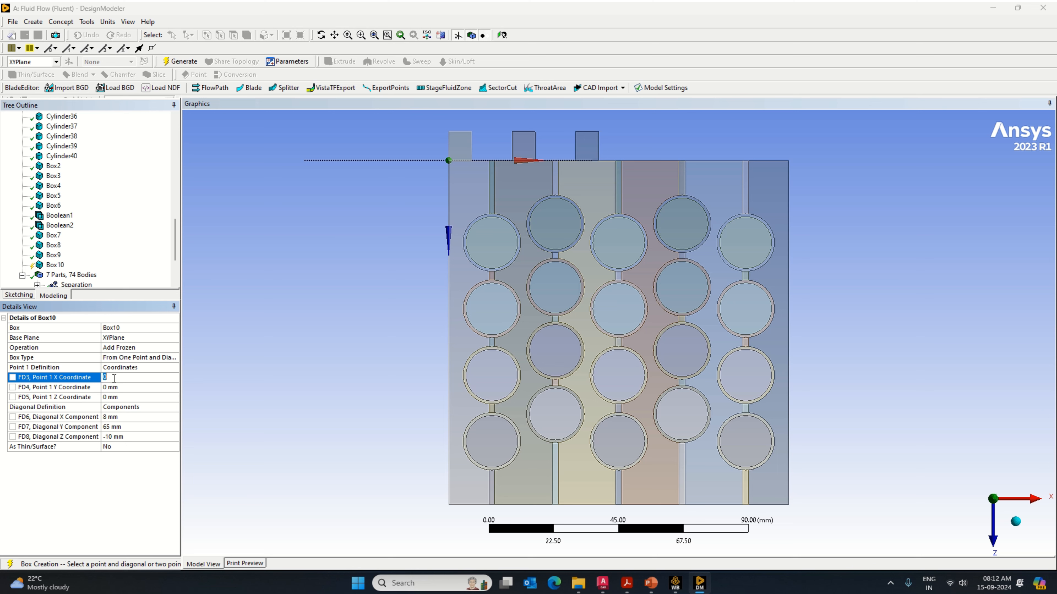
pyautogui.write('66')
pyautogui.press('Return')
pyautogui.click(170, 63)
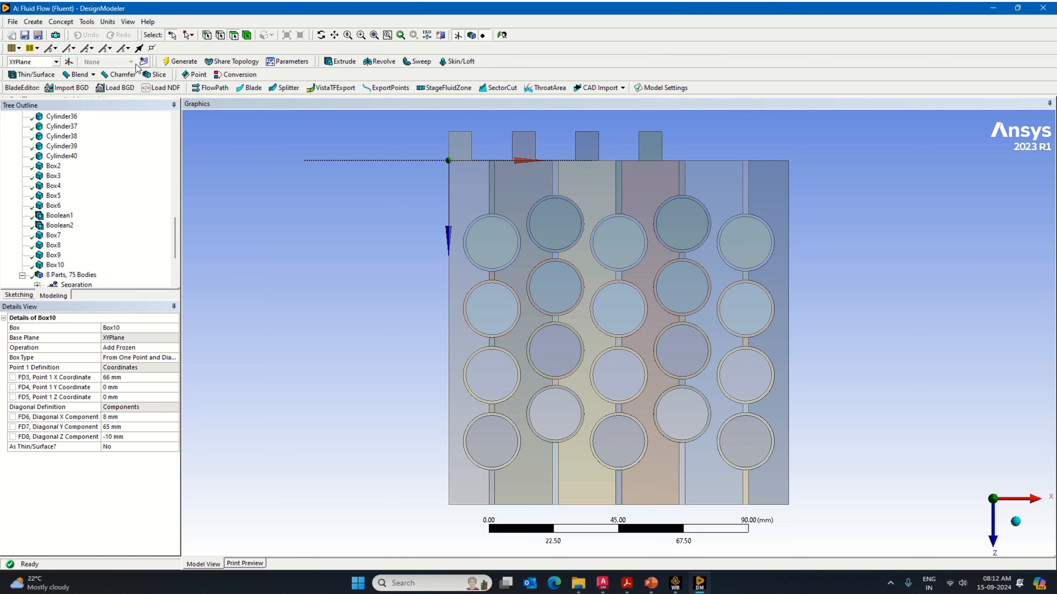
# Step: Add a fifth port box primitive as Add Frozen with its Point 1 X coordinate set to 88 mm
pyautogui.click(33, 22)
pyautogui.moveTo(75, 245)
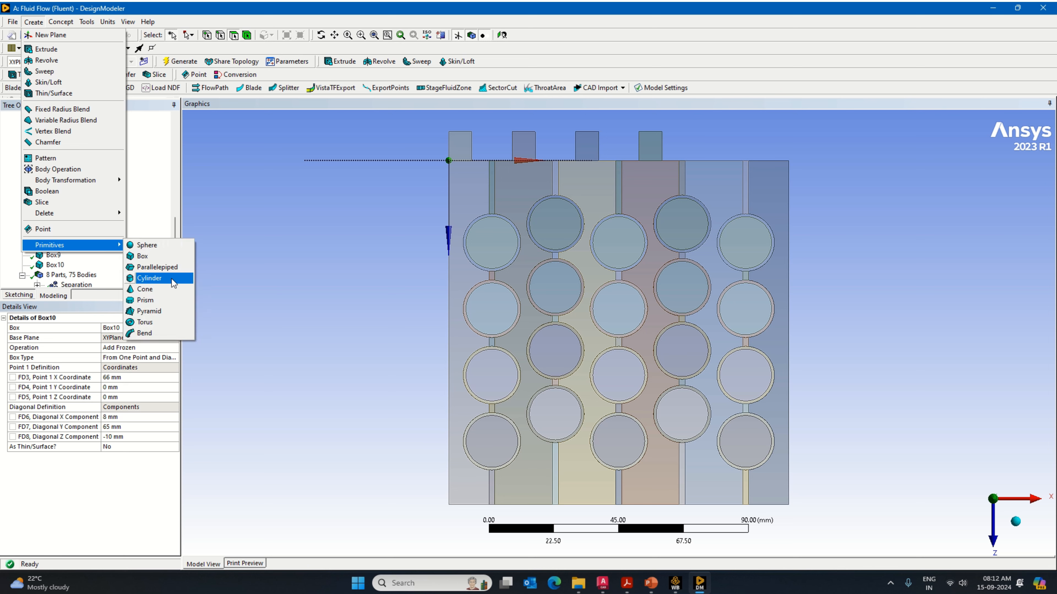
pyautogui.click(167, 258)
pyautogui.click(173, 349)
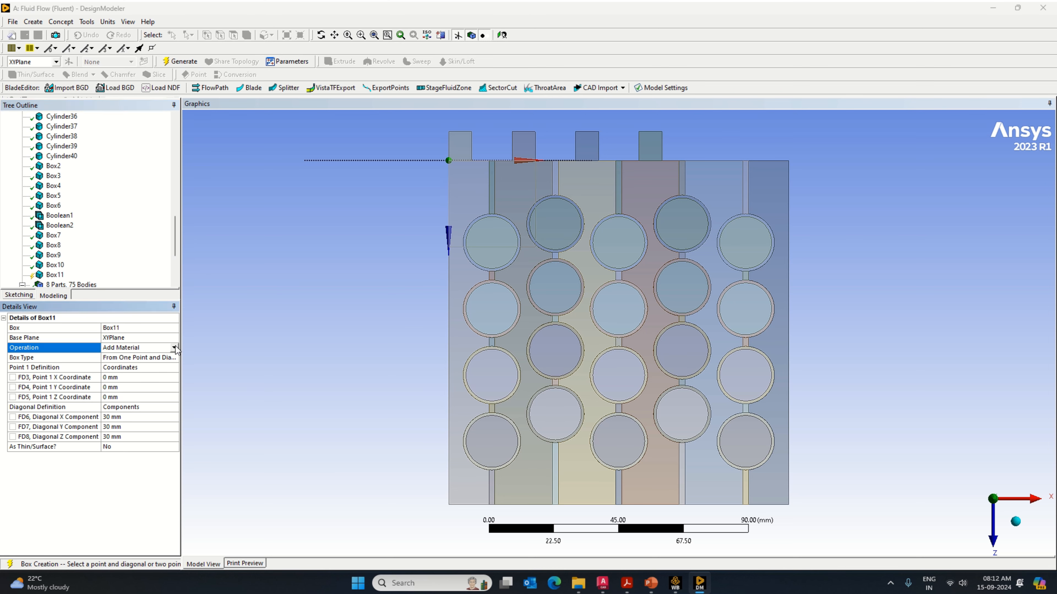
pyautogui.click(158, 369)
pyautogui.click(123, 378)
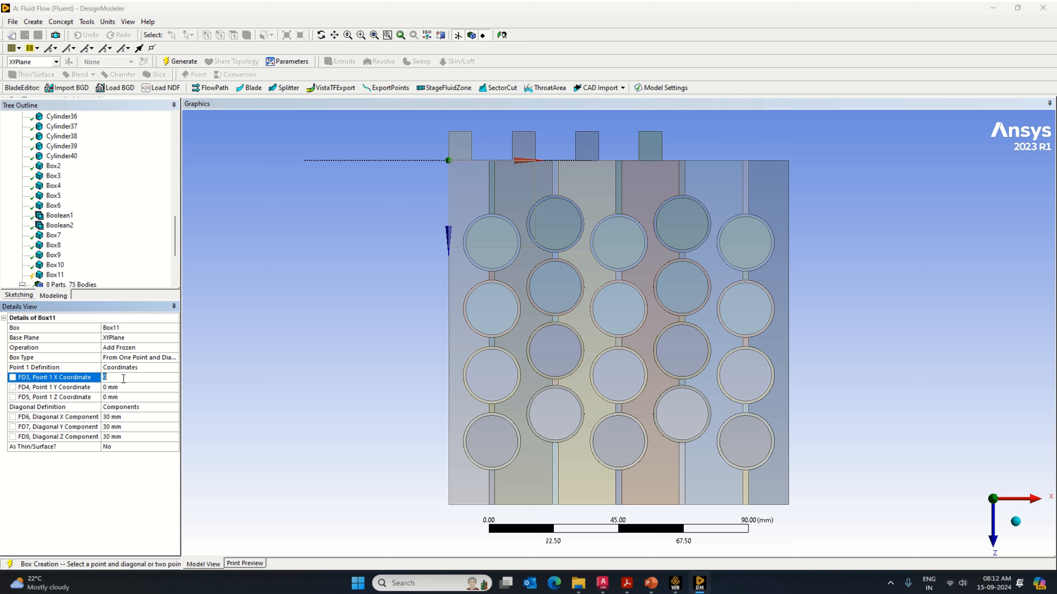
pyautogui.write('88')
# Step: Set the fifth port box's diagonal components to X 8 mm, Y 65 mm and Z -10 mm and generate it
pyautogui.click(105, 417)
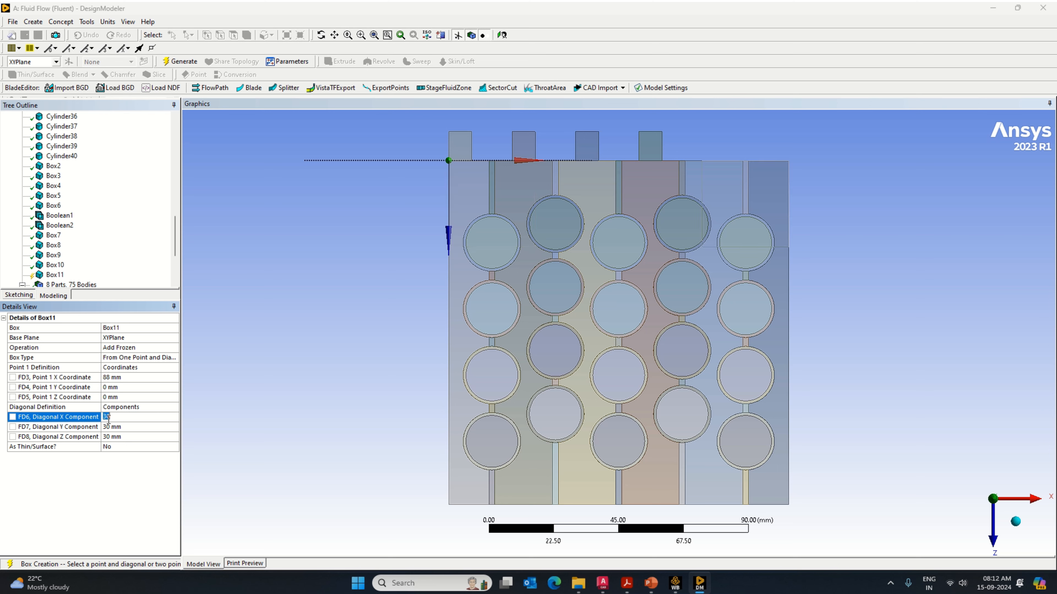
pyautogui.write('8')
pyautogui.click(115, 429)
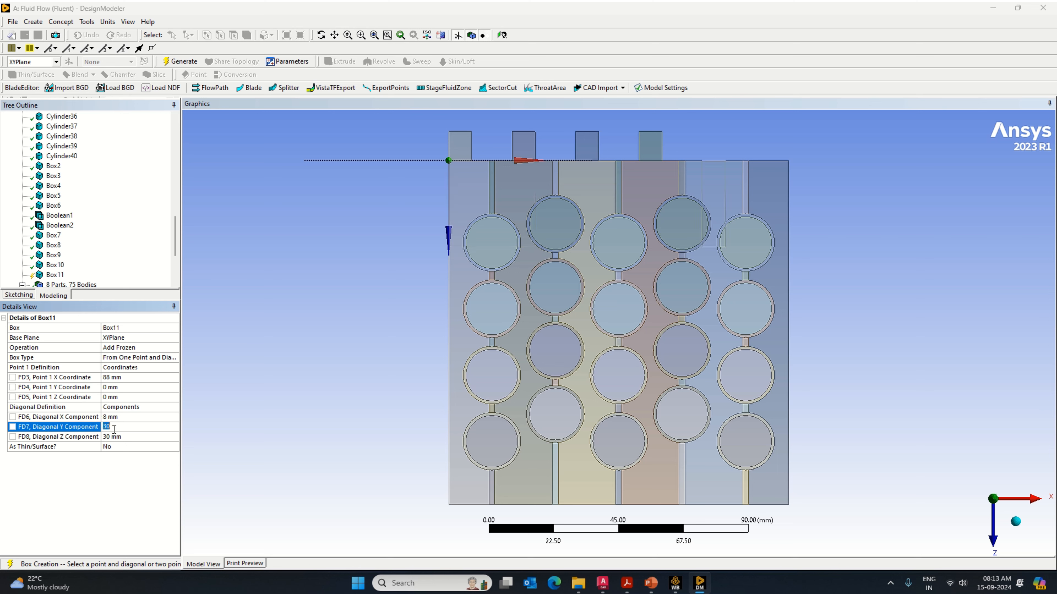
pyautogui.write('65')
pyautogui.click(131, 436)
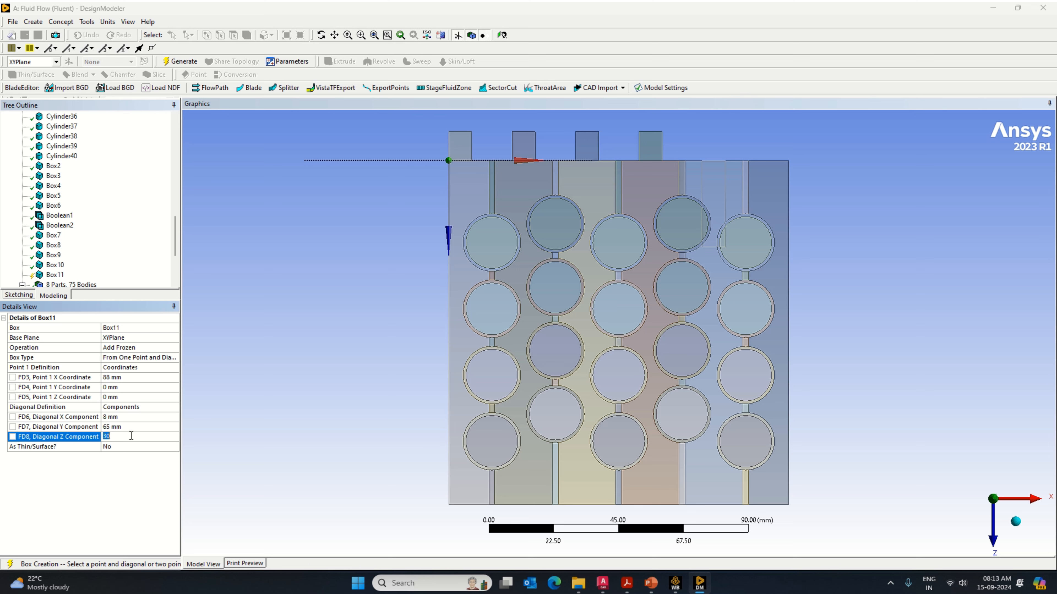
pyautogui.write('10')
pyautogui.press('BackSpace')
pyautogui.press('BackSpace')
pyautogui.write('-10')
pyautogui.press('Return')
pyautogui.click(180, 62)
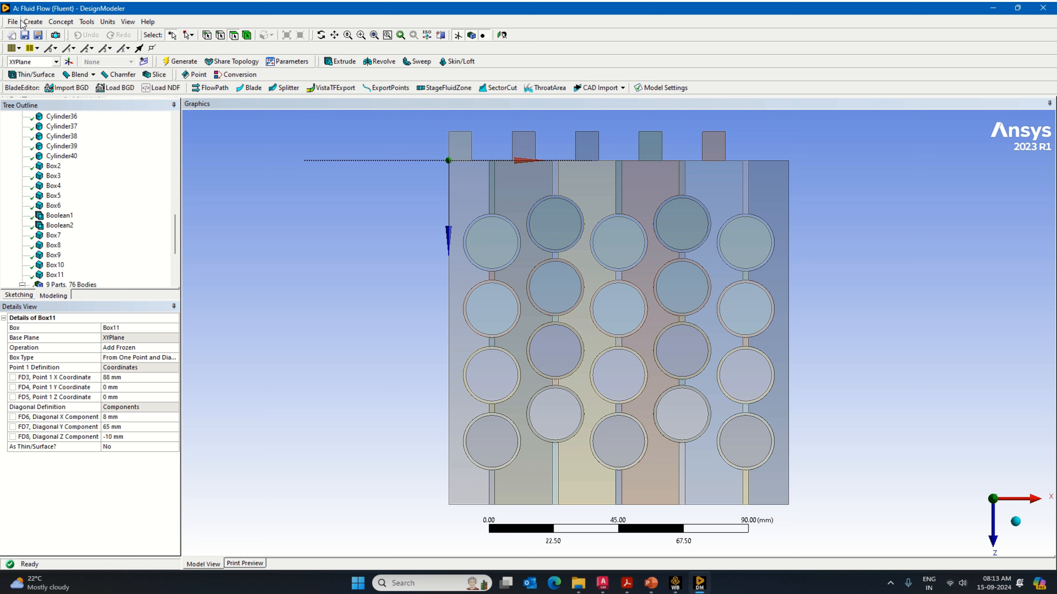
# Step: Add a sixth port box primitive with its operation set to Add Frozen
pyautogui.click(33, 22)
pyautogui.moveTo(107, 248)
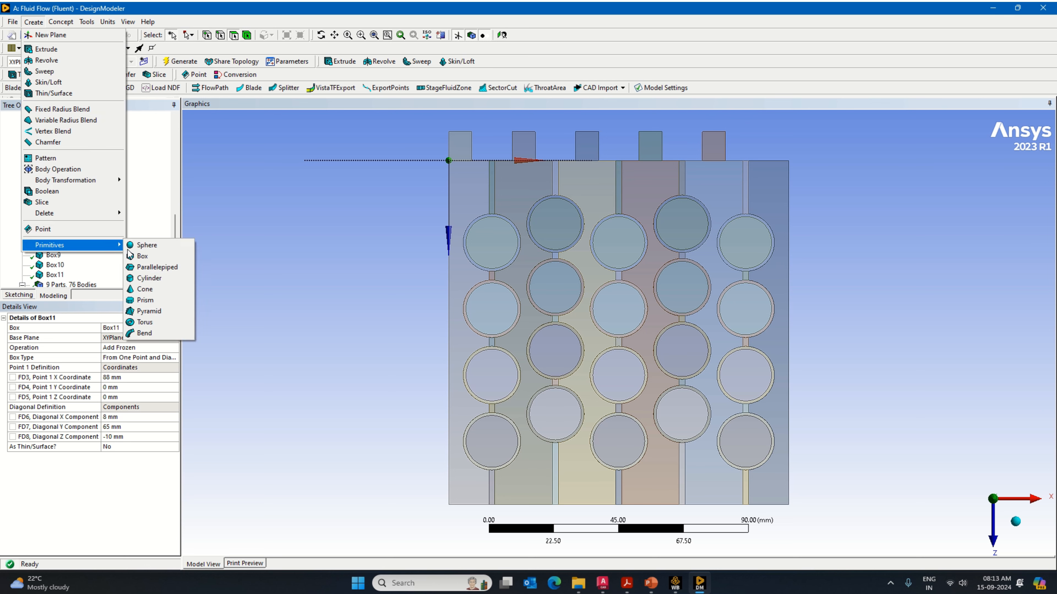
pyautogui.click(152, 260)
pyautogui.click(175, 349)
pyautogui.click(174, 347)
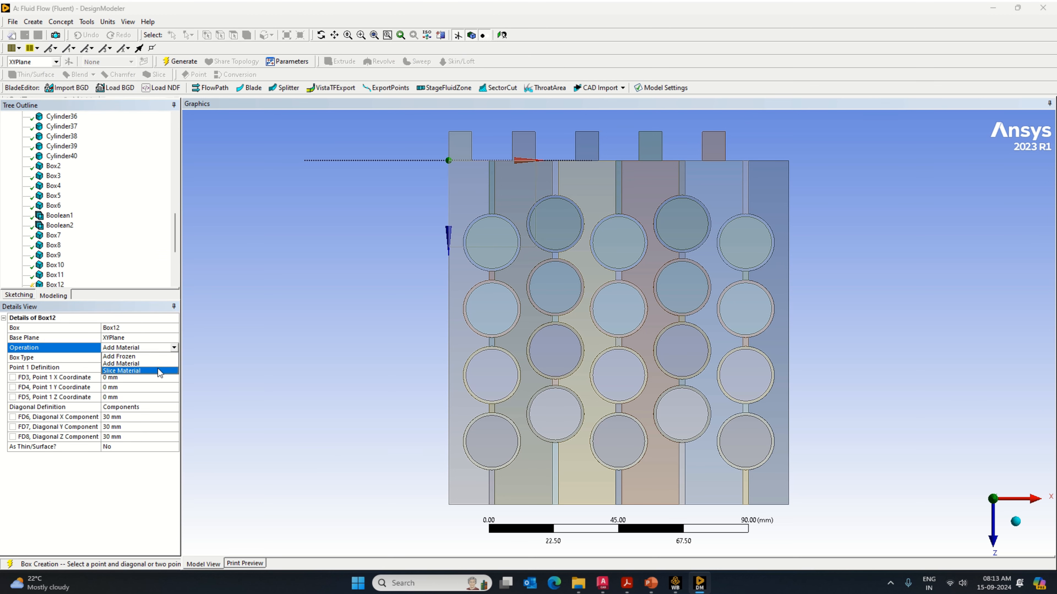
pyautogui.click(153, 358)
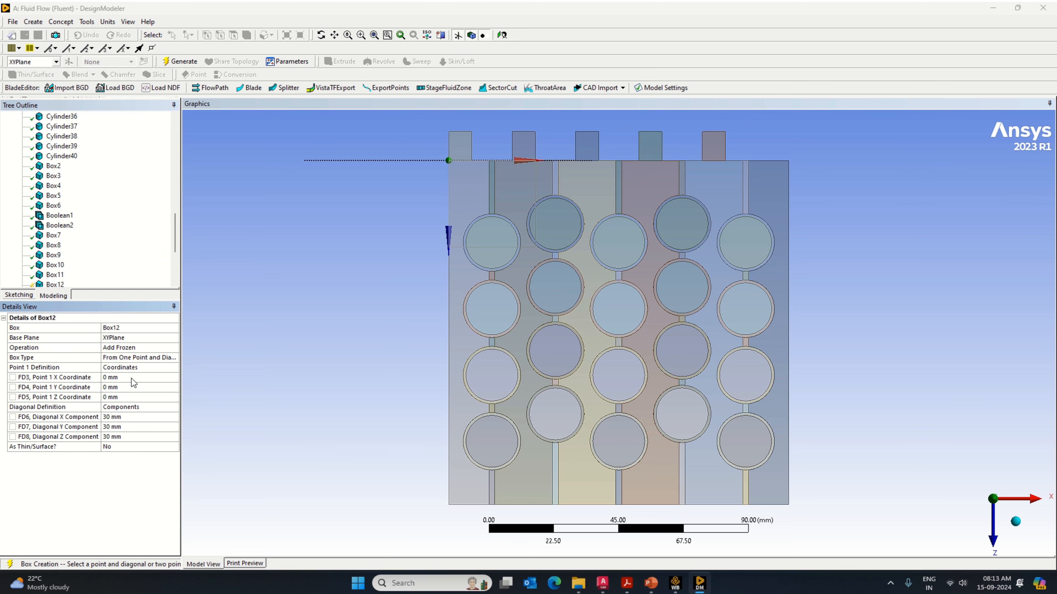
# Step: Set the sixth port box's diagonal components to X 8 mm, Y 65 mm and Z -10 mm
pyautogui.click(126, 417)
pyautogui.write('8')
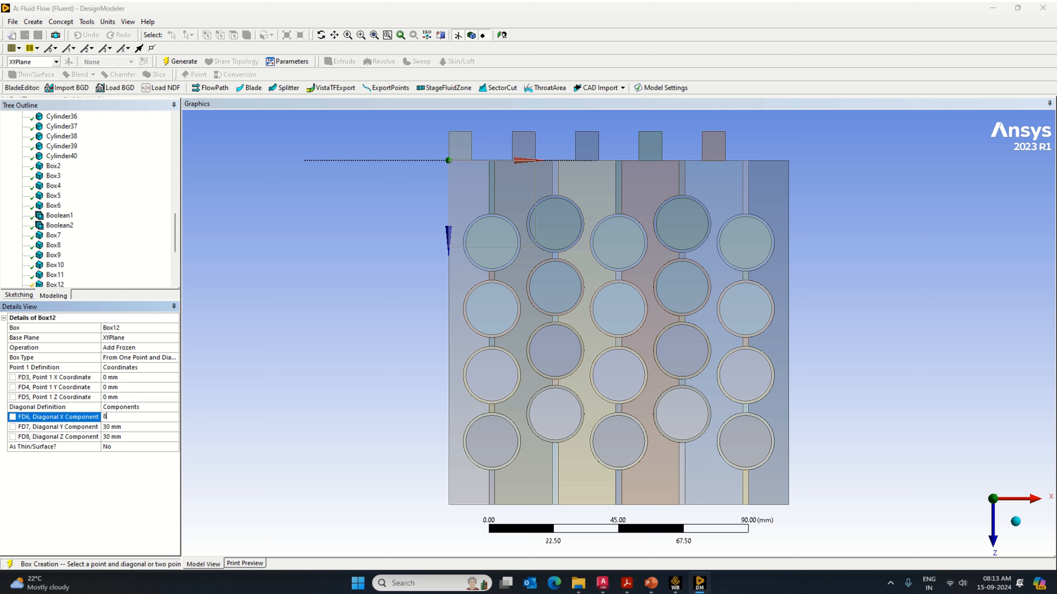
pyautogui.click(126, 427)
pyautogui.write('65')
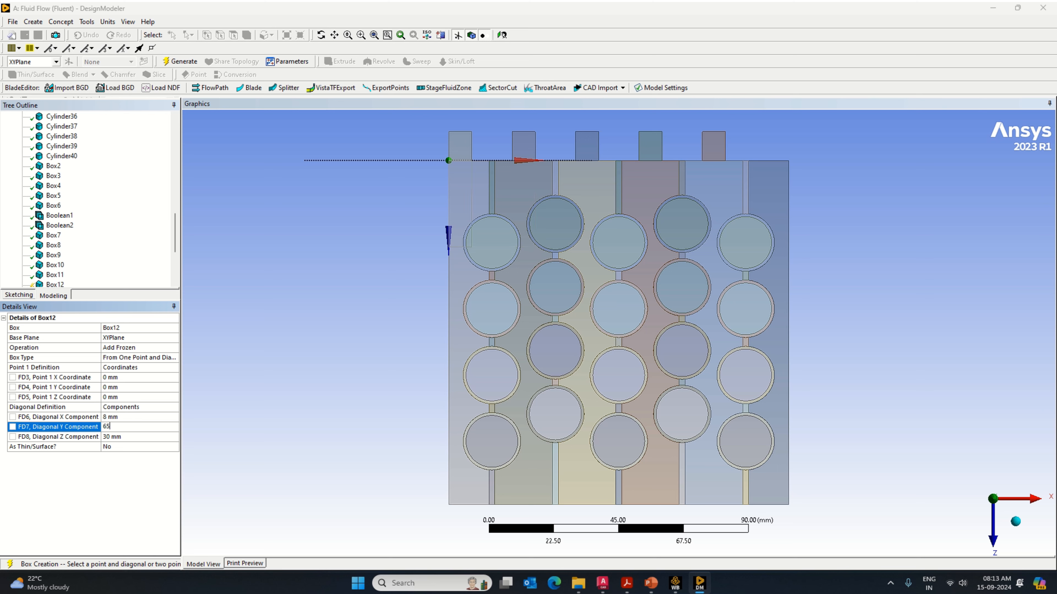
pyautogui.click(116, 437)
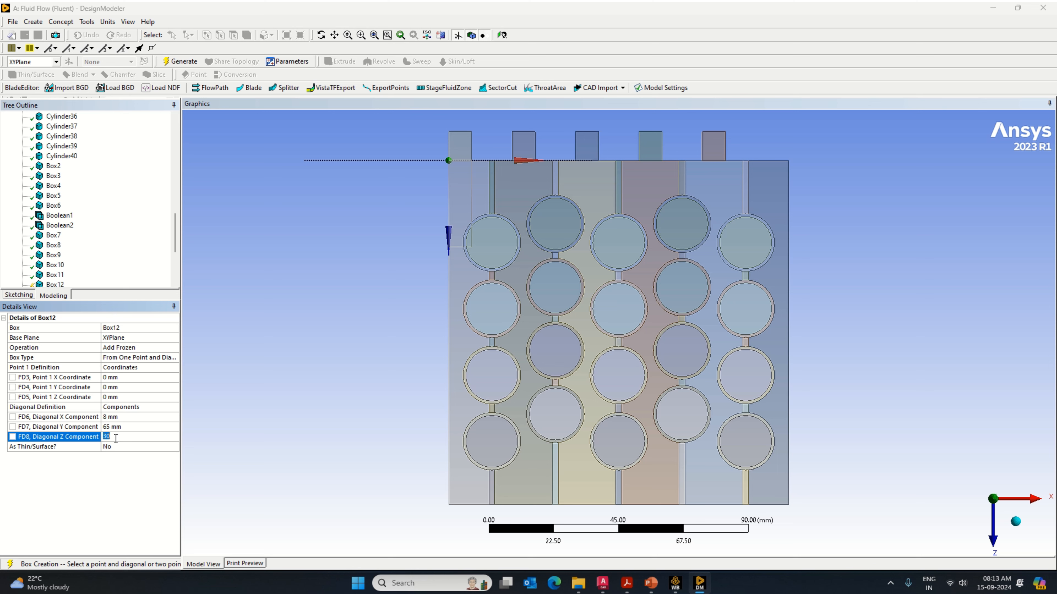
pyautogui.write('-10')
# Step: Set the sixth port box's Point 1 X coordinate to 110 mm and generate it
pyautogui.click(110, 377)
pyautogui.write('110')
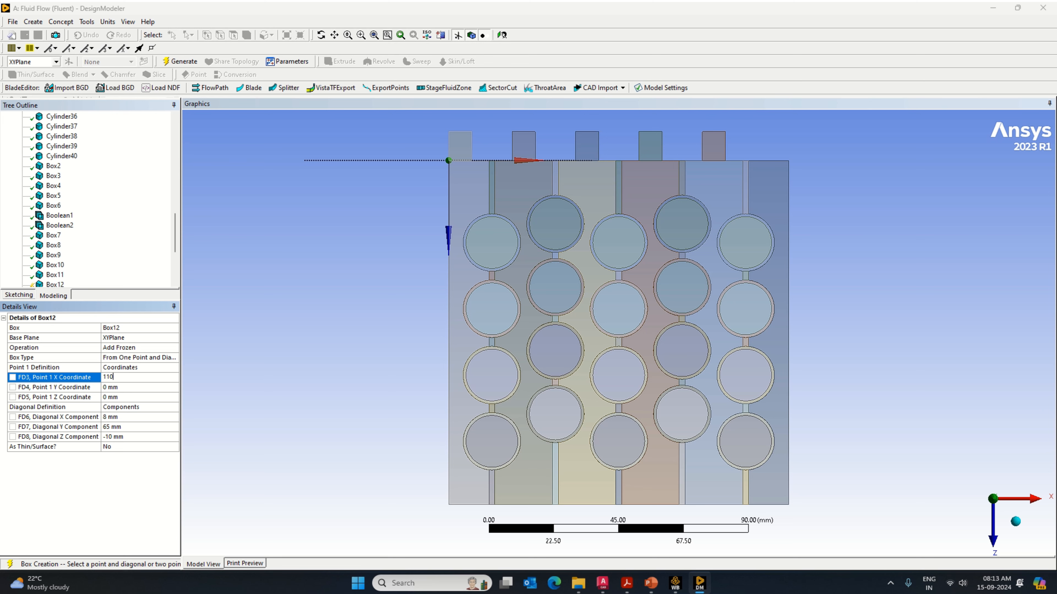
pyautogui.press('Return')
pyautogui.click(185, 64)
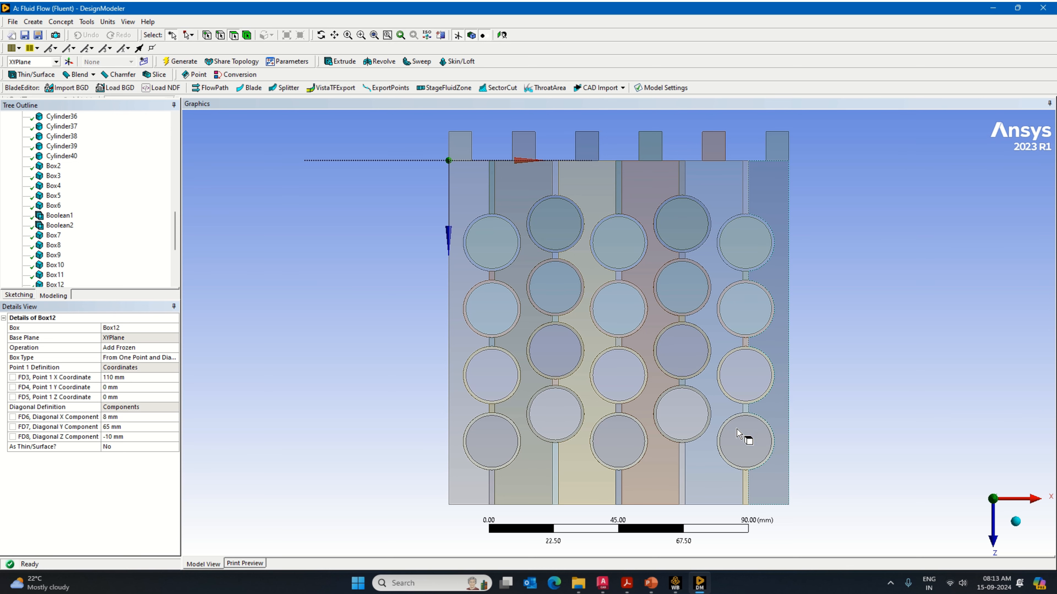
# Step: Check the module length and inlet port dimensions in the AutoCAD drawing, and return to DesignModeler
pyautogui.scroll(-1, 627, 455)
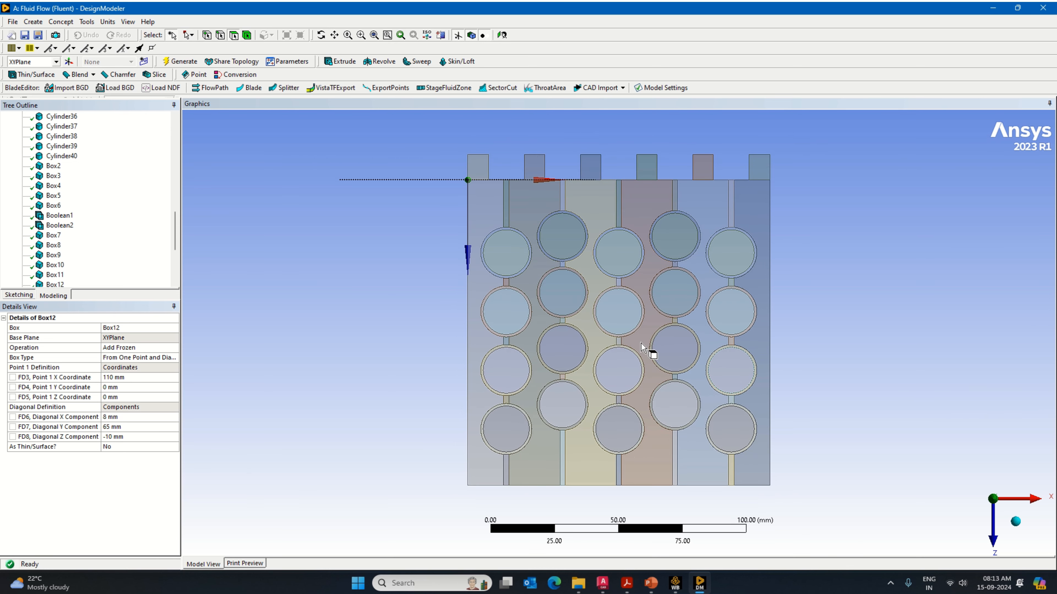
pyautogui.click(334, 35)
pyautogui.moveTo(629, 378); pyautogui.dragTo(559, 349)
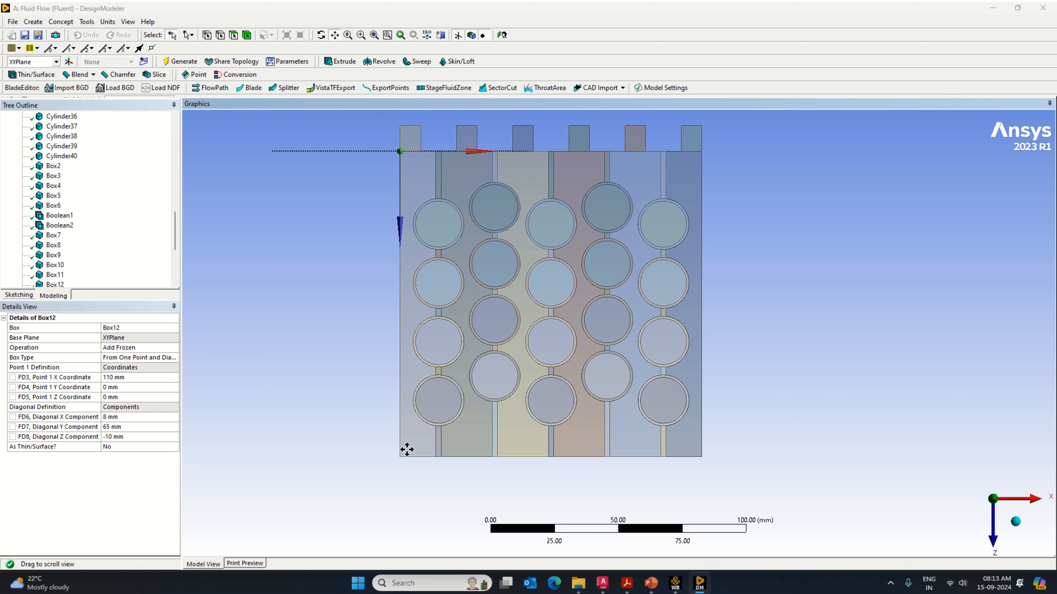
pyautogui.click(603, 582)
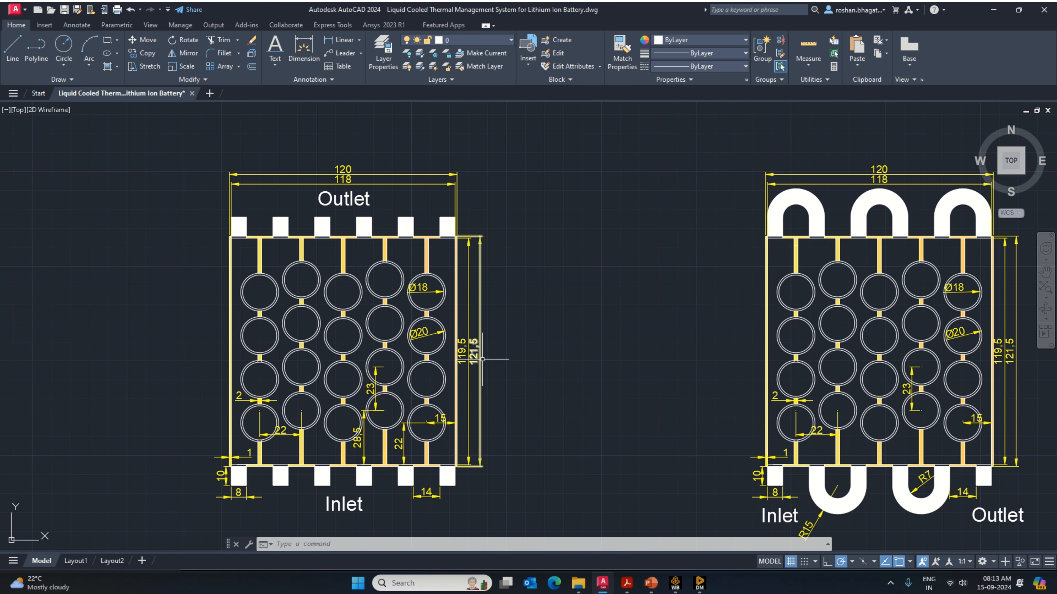
pyautogui.click(699, 584)
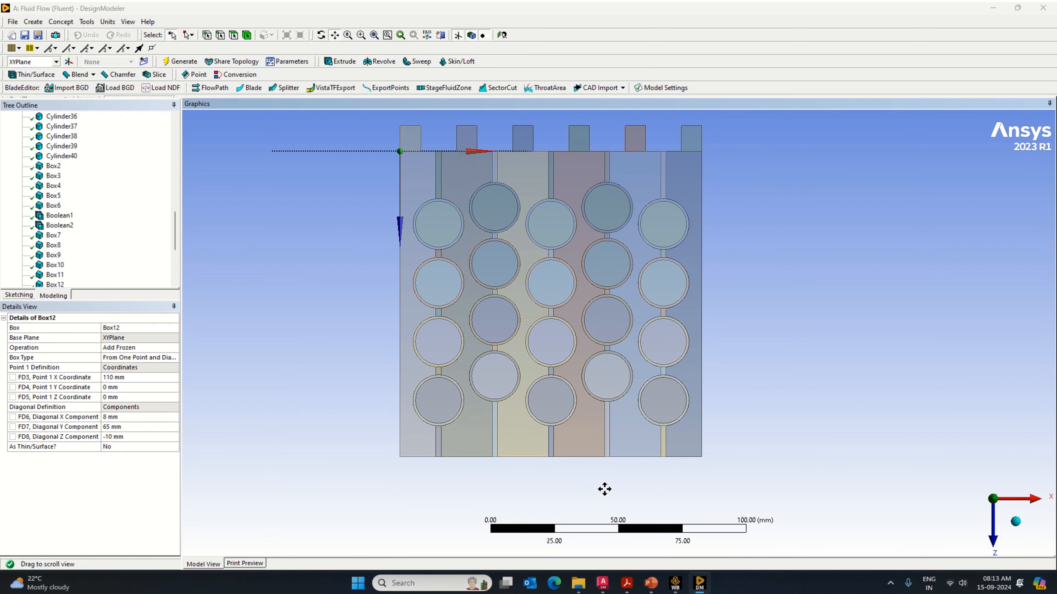
# Step: Add a box primitive for the first inlet port on the module's opposite edge
pyautogui.click(33, 21)
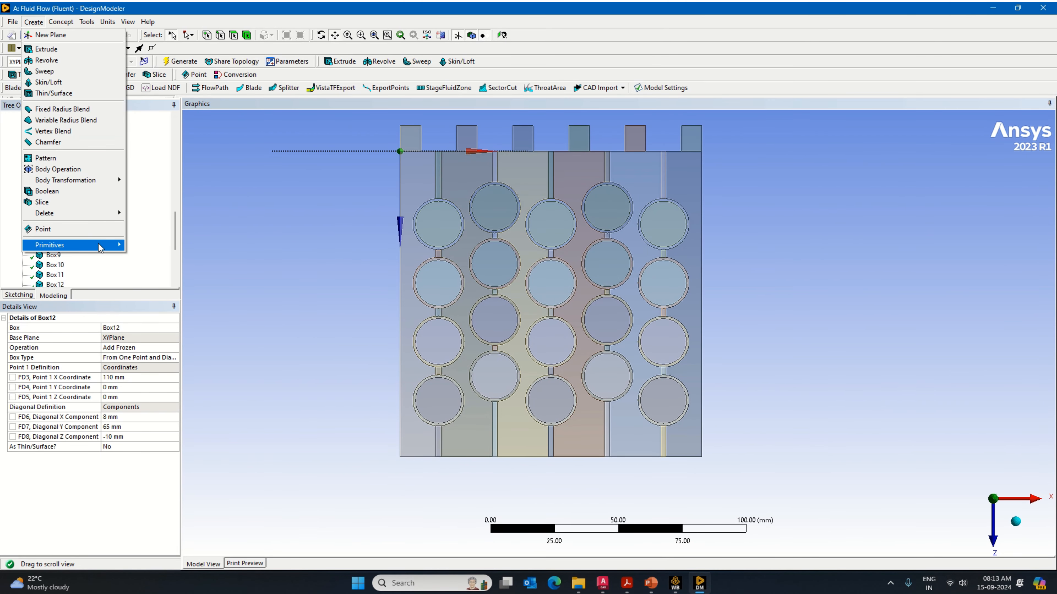
pyautogui.moveTo(100, 245)
pyautogui.click(164, 258)
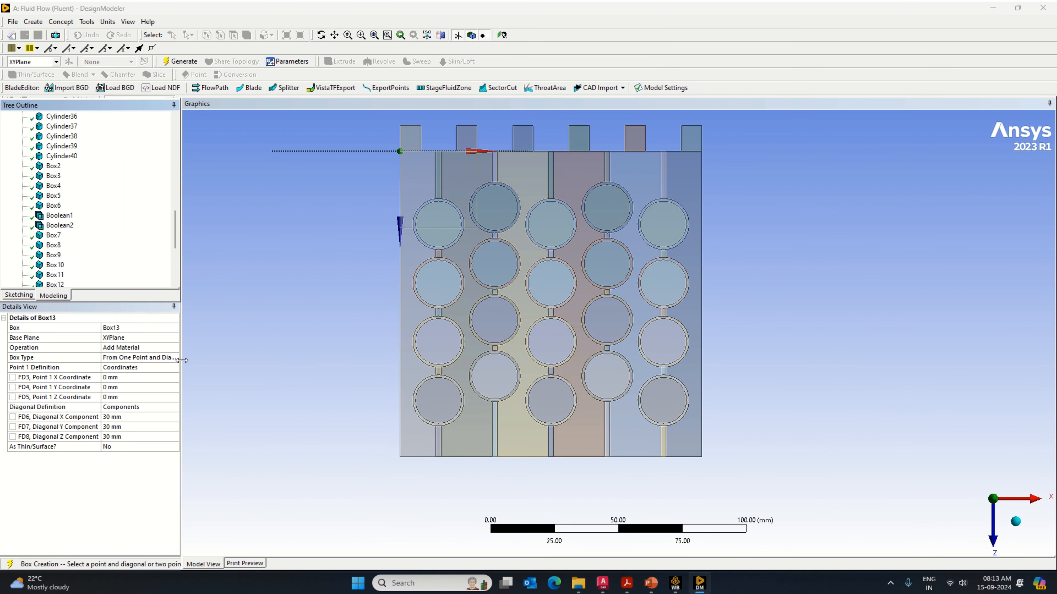
# Step: Try a Point 1 X coordinate of 119.5 mm for the first inlet port box
pyautogui.click(173, 378)
pyautogui.write('119.5')
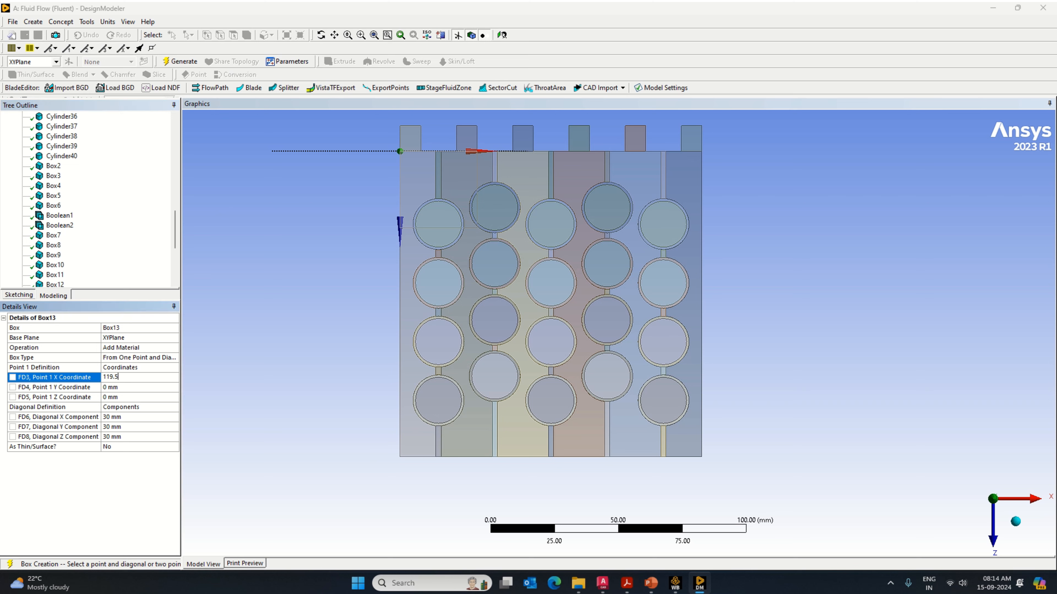
pyautogui.press('Return')
# Step: Set the first inlet port box's diagonal components to X 8 mm, Y 65 mm and Z 10 mm
pyautogui.click(115, 417)
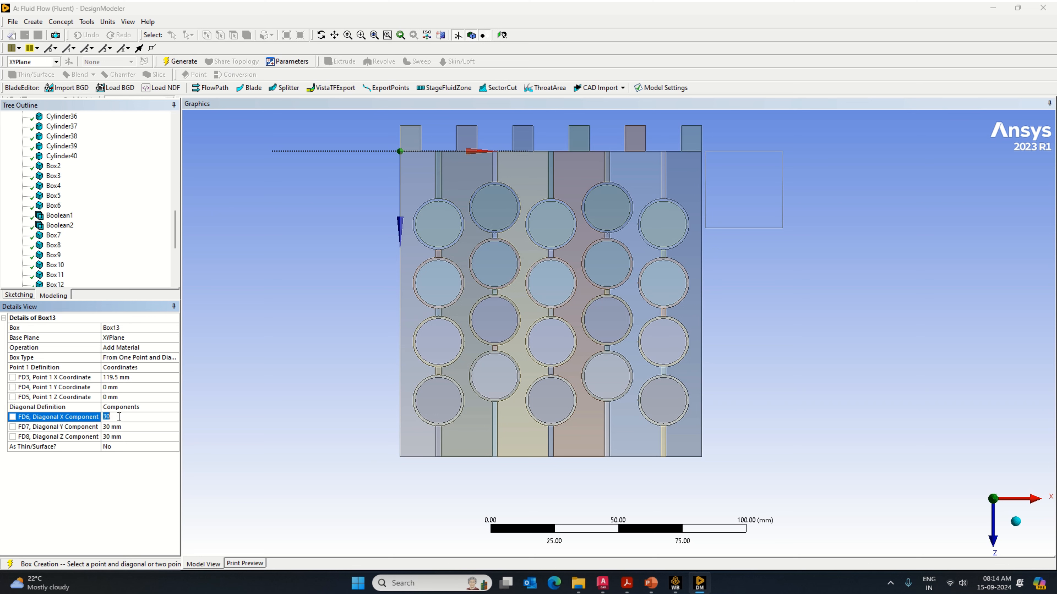
pyautogui.write('8')
pyautogui.click(116, 427)
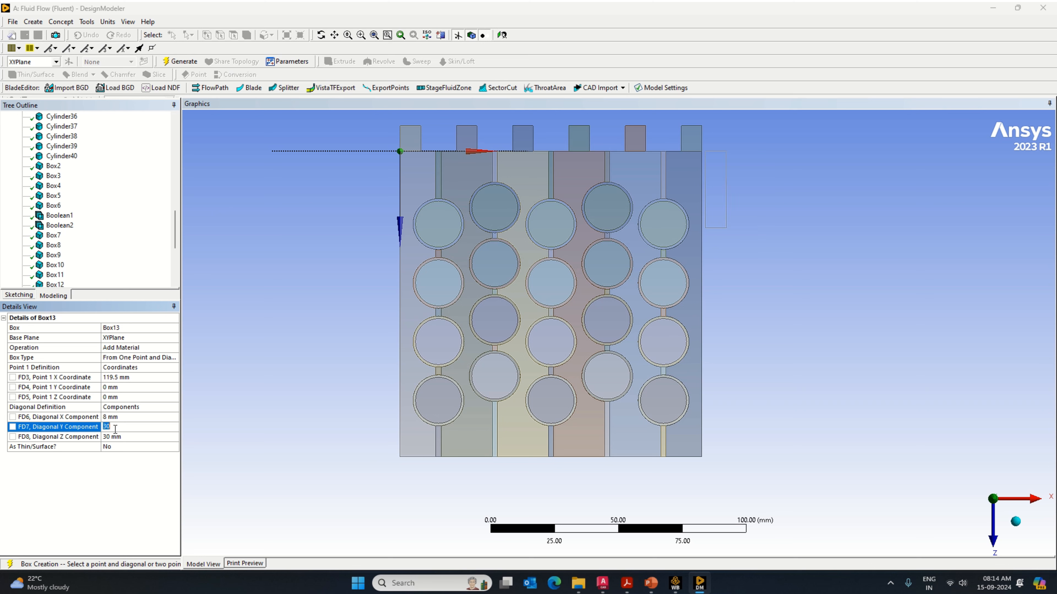
pyautogui.write('65')
pyautogui.click(110, 438)
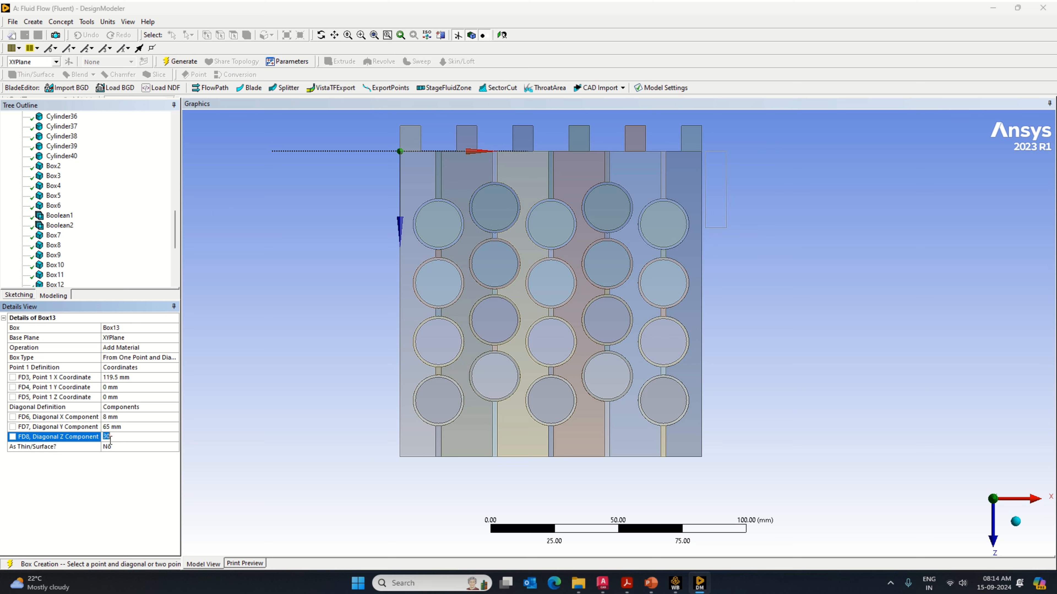
pyautogui.write('10')
pyautogui.press('Return')
# Step: Set the first inlet port box's Point 1 coordinates to X 0 mm and Z 119.5 mm and generate it
pyautogui.click(124, 377)
pyautogui.write('0')
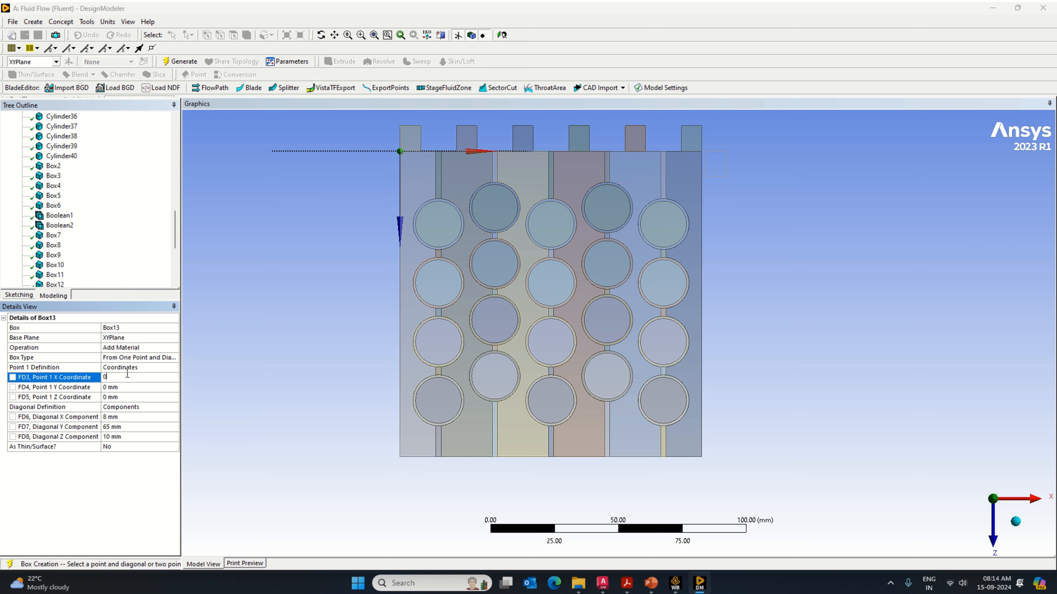
pyautogui.press('Return')
pyautogui.click(117, 377)
pyautogui.write('1')
pyautogui.click(130, 398)
pyautogui.write('119.5')
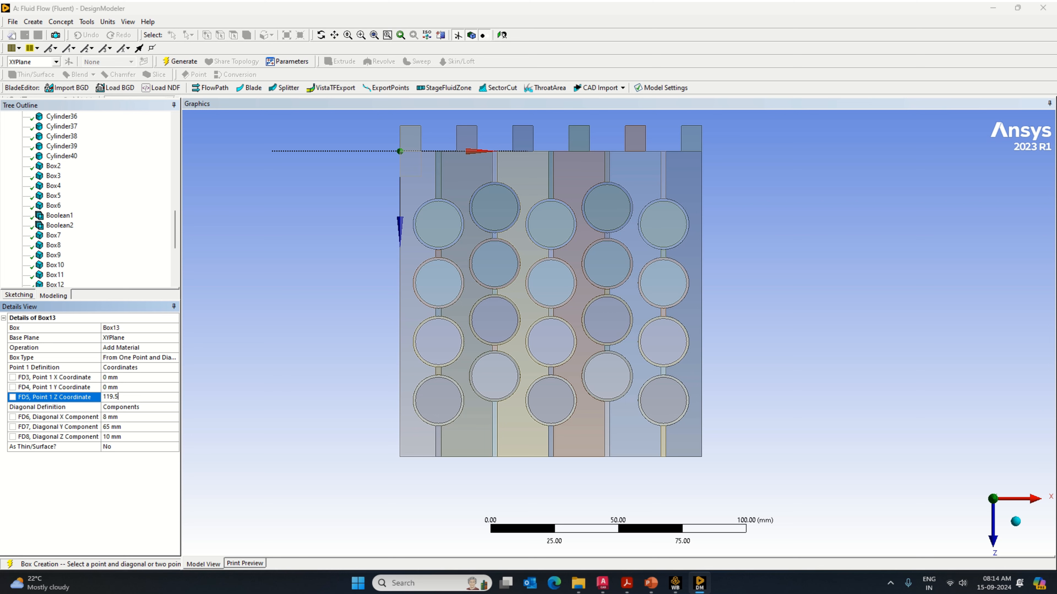
pyautogui.click(181, 63)
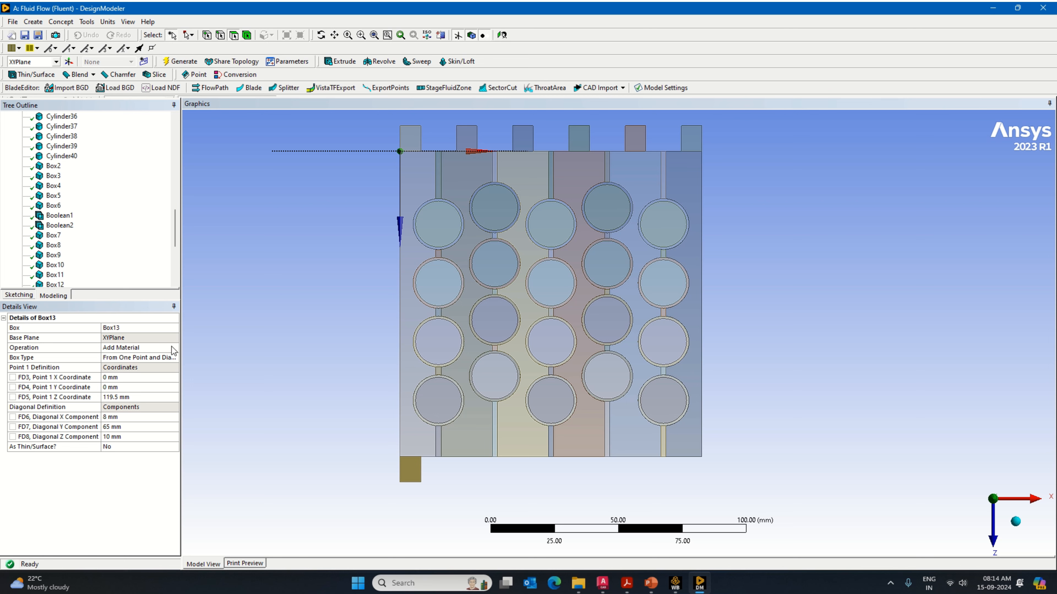
# Step: Change the first inlet port box's operation to Add Frozen and regenerate it
pyautogui.click(174, 350)
pyautogui.click(174, 349)
pyautogui.click(125, 363)
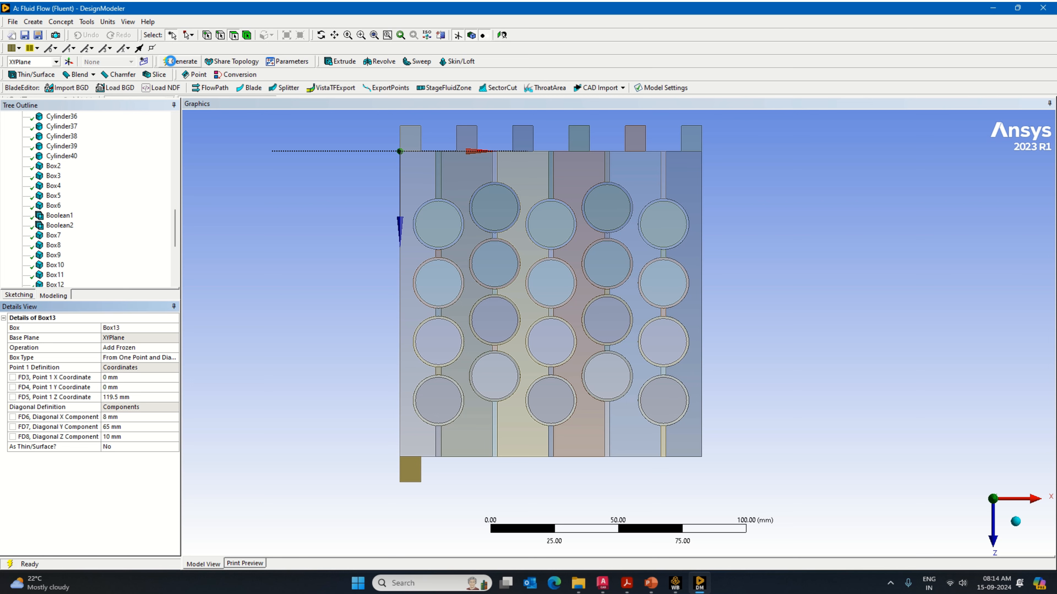
# Step: Add a second inlet port box primitive with its operation set to Add Frozen
pyautogui.click(40, 21)
pyautogui.moveTo(97, 245)
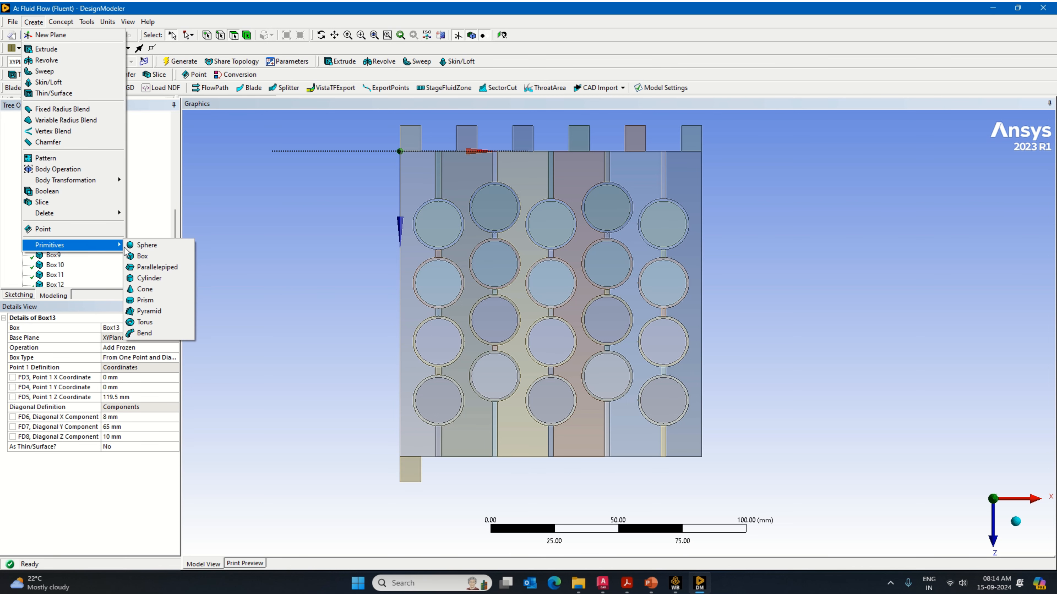
pyautogui.click(142, 256)
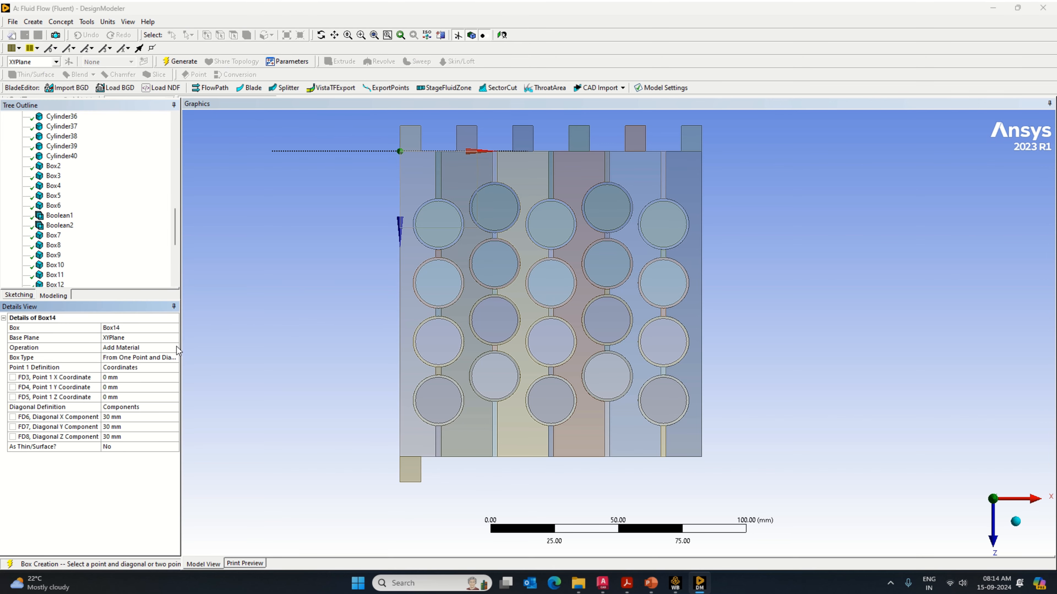
pyautogui.click(177, 346)
pyautogui.click(174, 347)
pyautogui.click(125, 357)
# Step: Set the second inlet port box's diagonal components to X 8 mm, Y 65 mm and Z 10 mm
pyautogui.click(128, 416)
pyautogui.write('8')
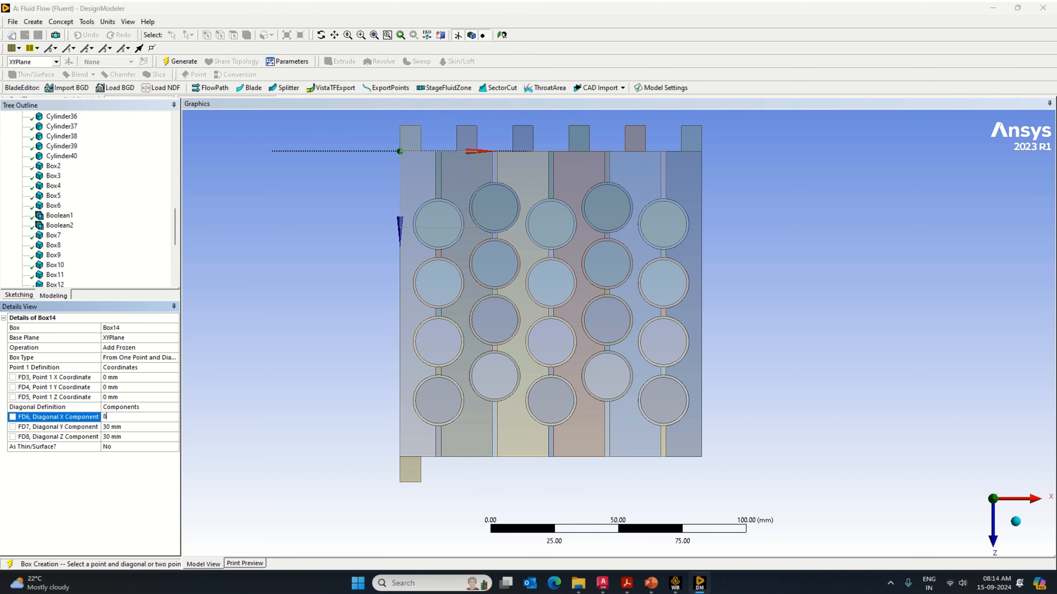
pyautogui.click(121, 437)
pyautogui.write('10')
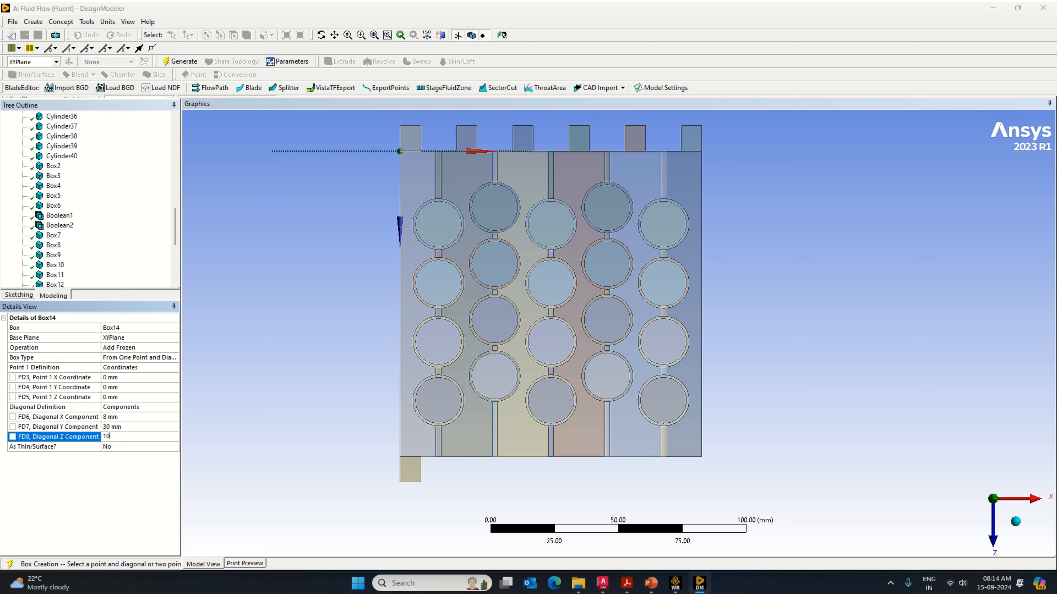
pyautogui.click(115, 428)
pyautogui.write('65')
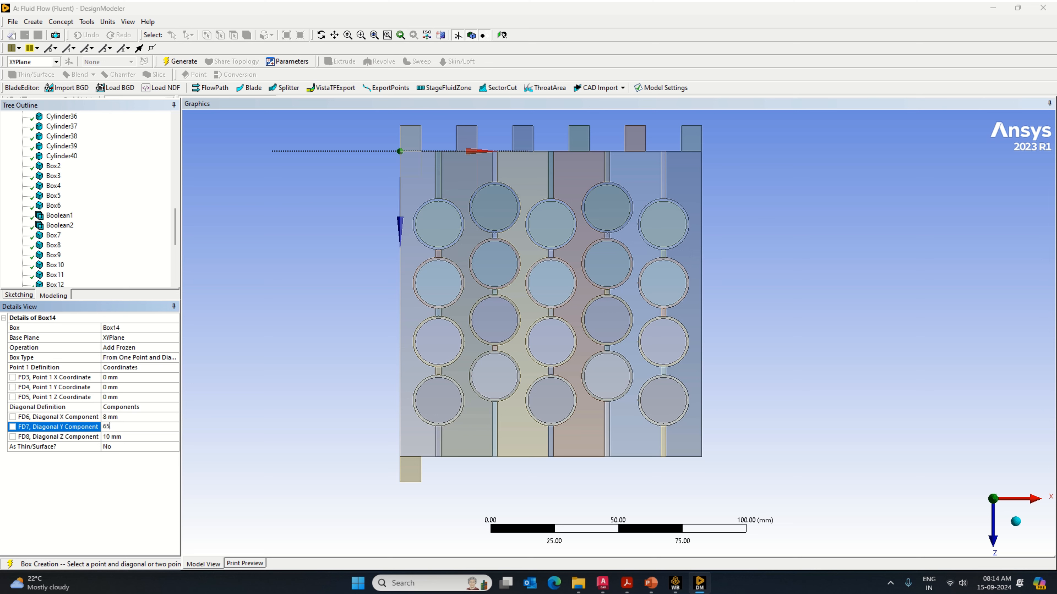
pyautogui.press('Return')
# Step: Set the second inlet port box's Point 1 coordinates to X 22 mm and Z 119.5 mm and generate it
pyautogui.click(118, 387)
pyautogui.click(117, 377)
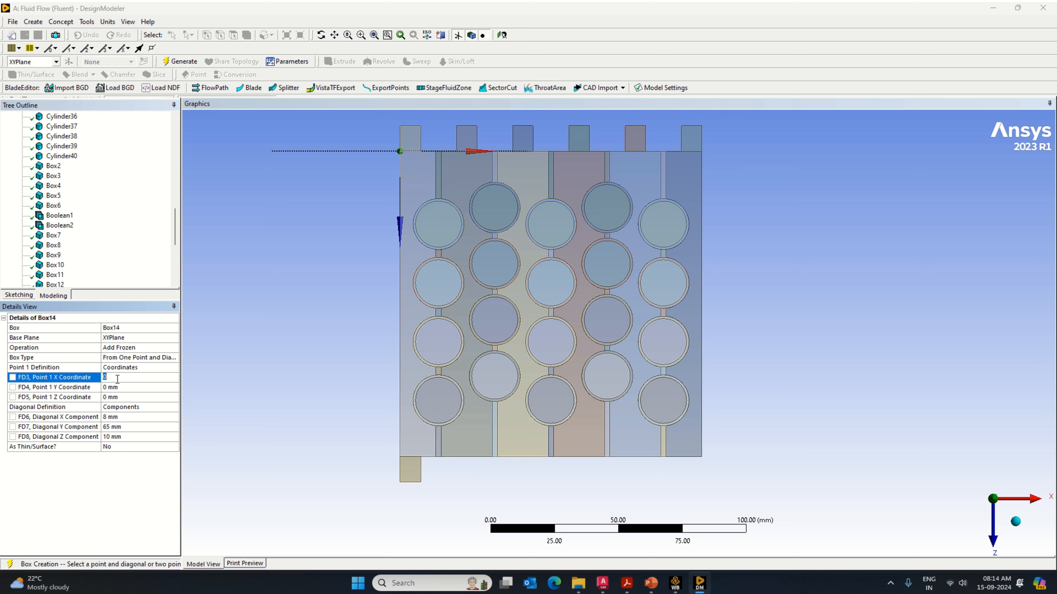
pyautogui.write('22')
pyautogui.press('Return')
pyautogui.click(117, 397)
pyautogui.write('119.5')
pyautogui.press('Return')
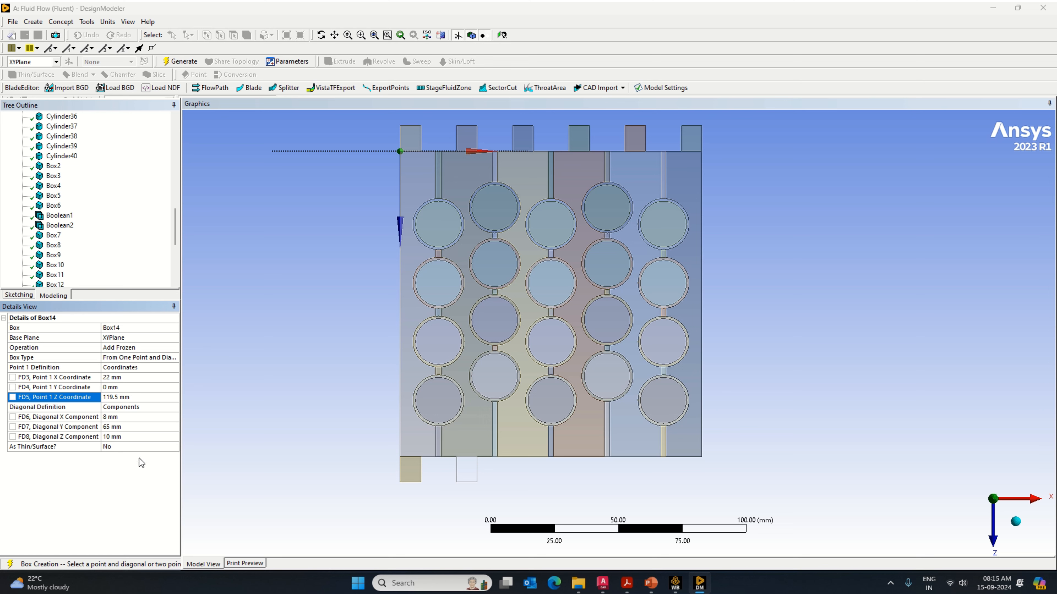
pyautogui.click(179, 62)
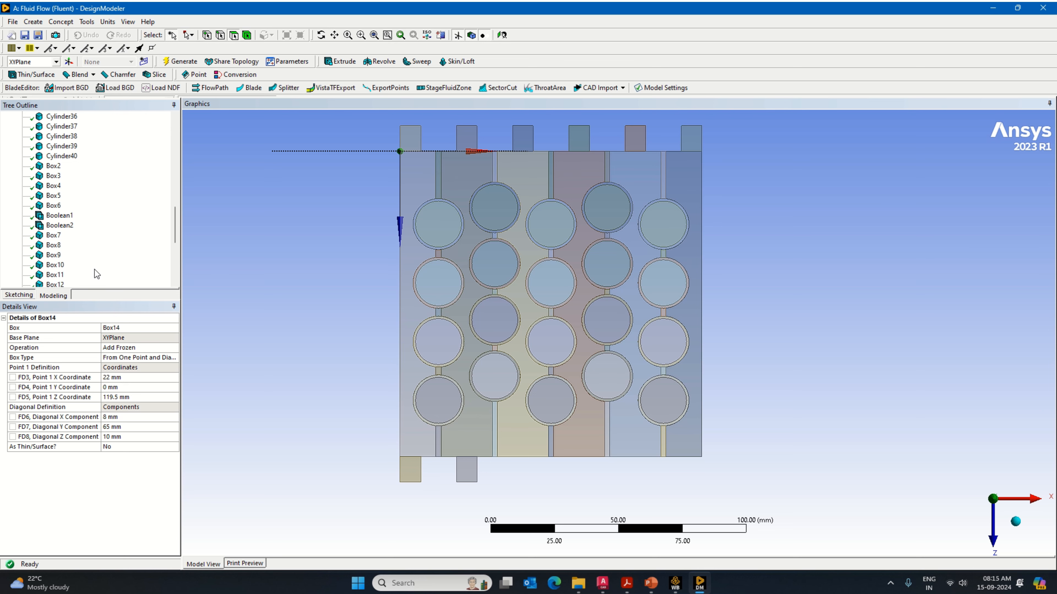
# Step: Add a third inlet port box primitive with its operation set to Add Frozen
pyautogui.click(34, 21)
pyautogui.moveTo(74, 245)
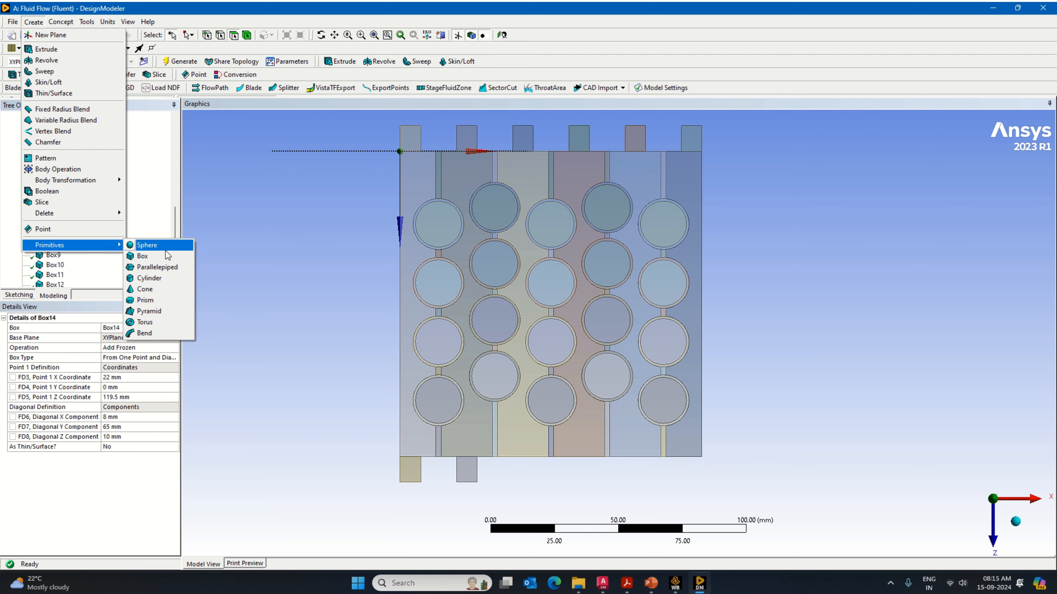
pyautogui.click(165, 255)
pyautogui.click(173, 348)
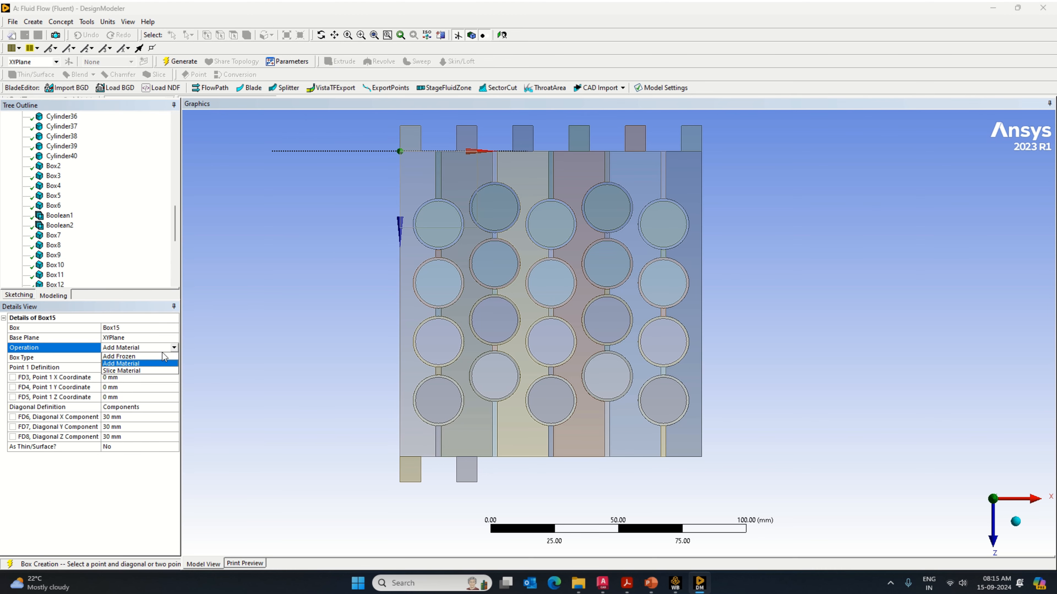
pyautogui.click(158, 359)
# Step: Set the third inlet port box's diagonal components to X 8 mm, Y 65 mm and Z 10 mm
pyautogui.click(125, 377)
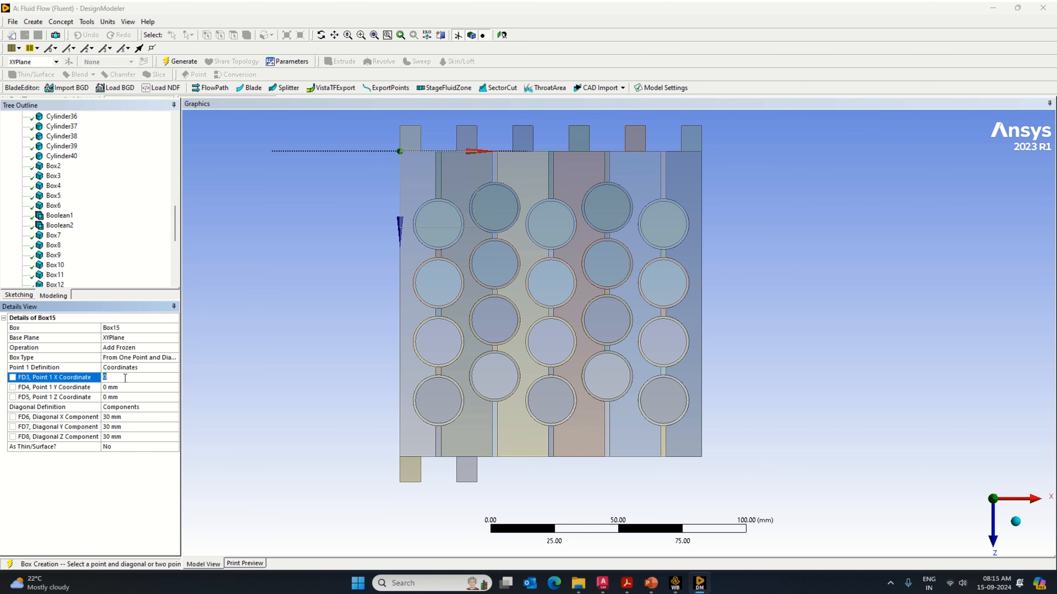
pyautogui.click(124, 417)
pyautogui.write('8')
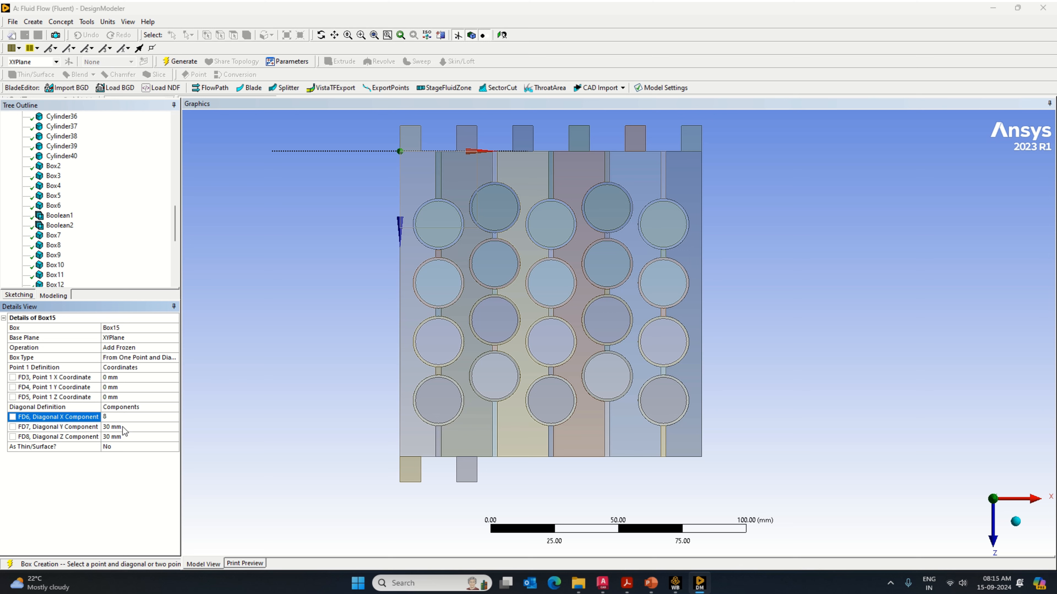
pyautogui.click(124, 427)
pyautogui.write('65')
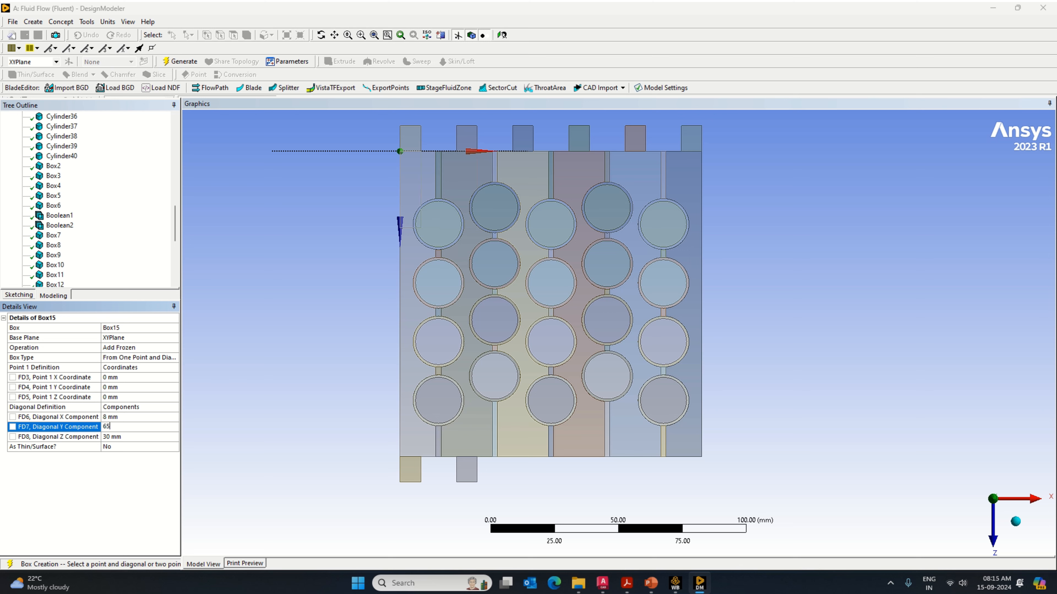
pyautogui.click(119, 437)
pyautogui.write('10')
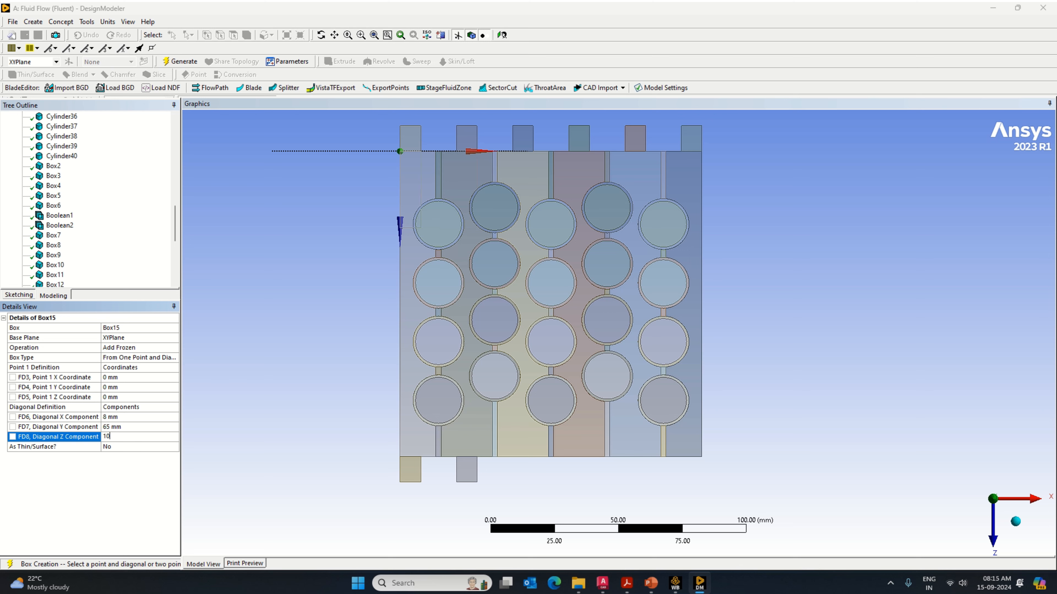
# Step: Set the third inlet port box's Point 1 coordinates to X 44 mm and Z 119.5 mm and generate it
pyautogui.click(117, 381)
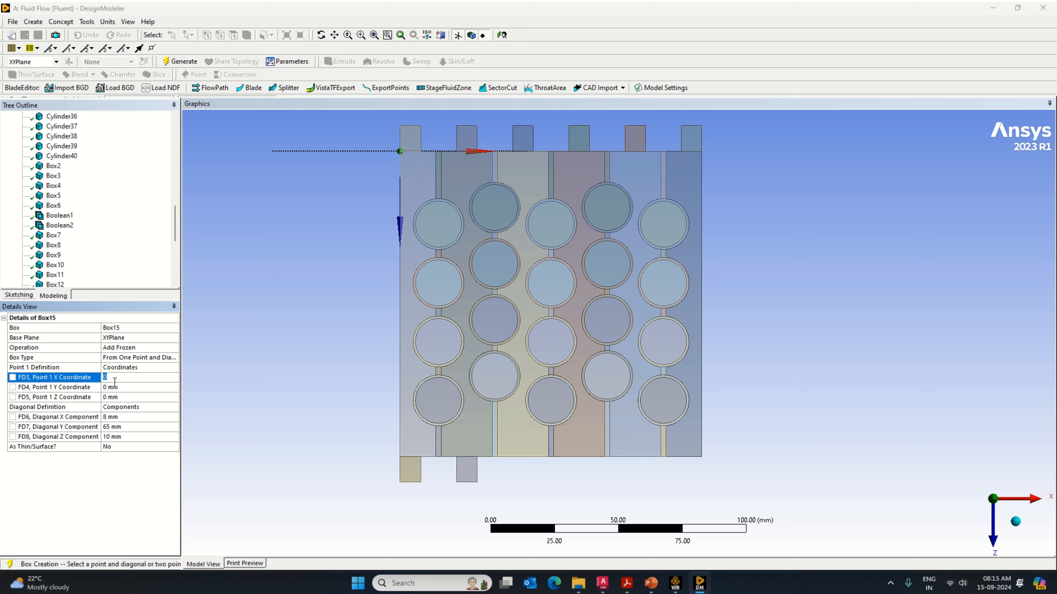
pyautogui.write('44')
pyautogui.click(109, 398)
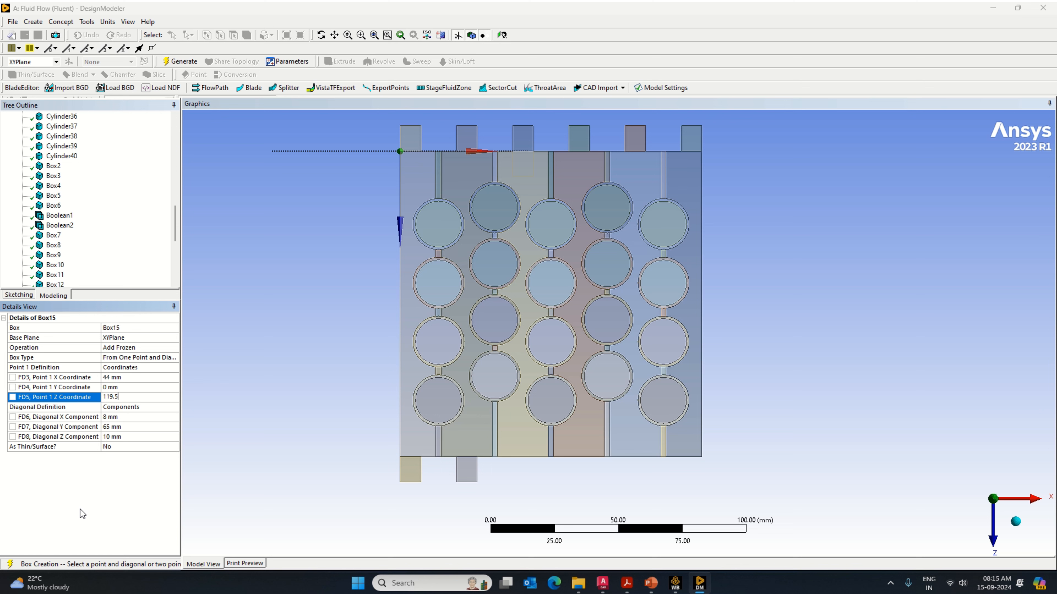
pyautogui.press('Return')
pyautogui.click(180, 61)
# Step: Add a fourth inlet port box primitive as Add Frozen with Point 1 at X 66 mm and Z 119.5 mm
pyautogui.click(33, 22)
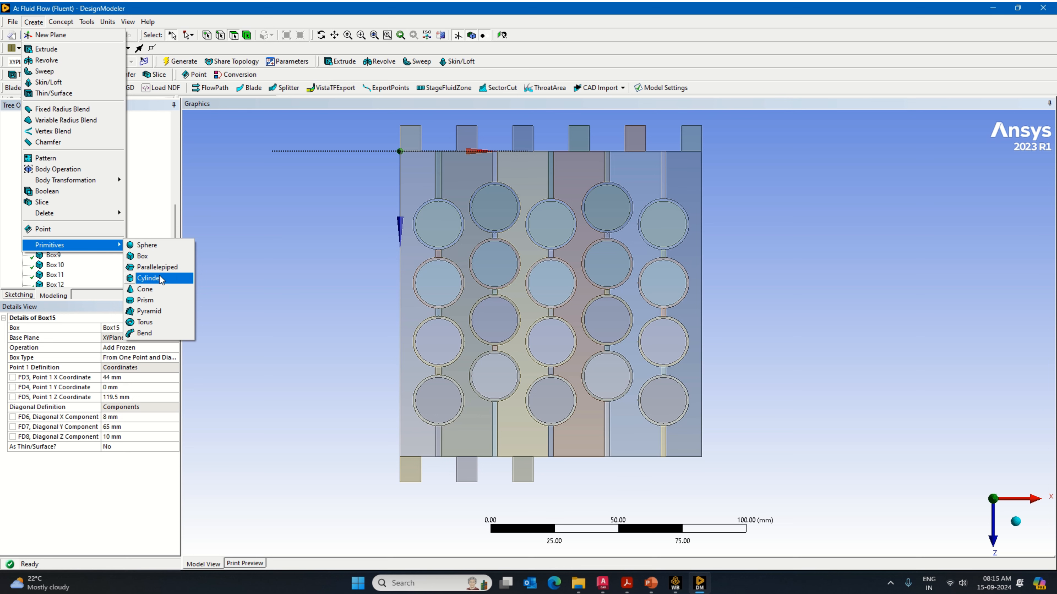
pyautogui.click(142, 256)
pyautogui.click(141, 348)
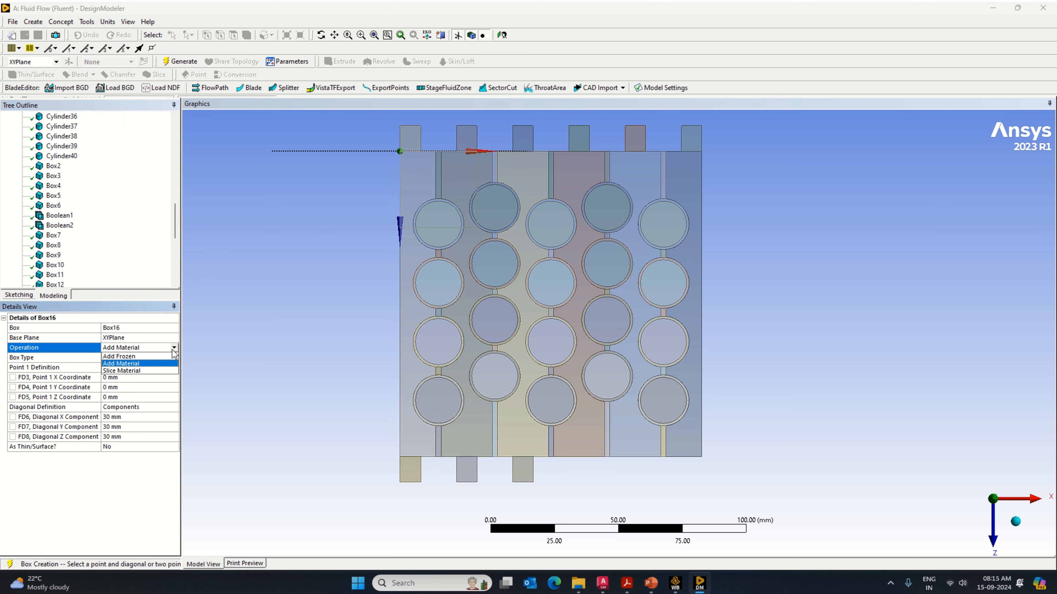
pyautogui.click(152, 356)
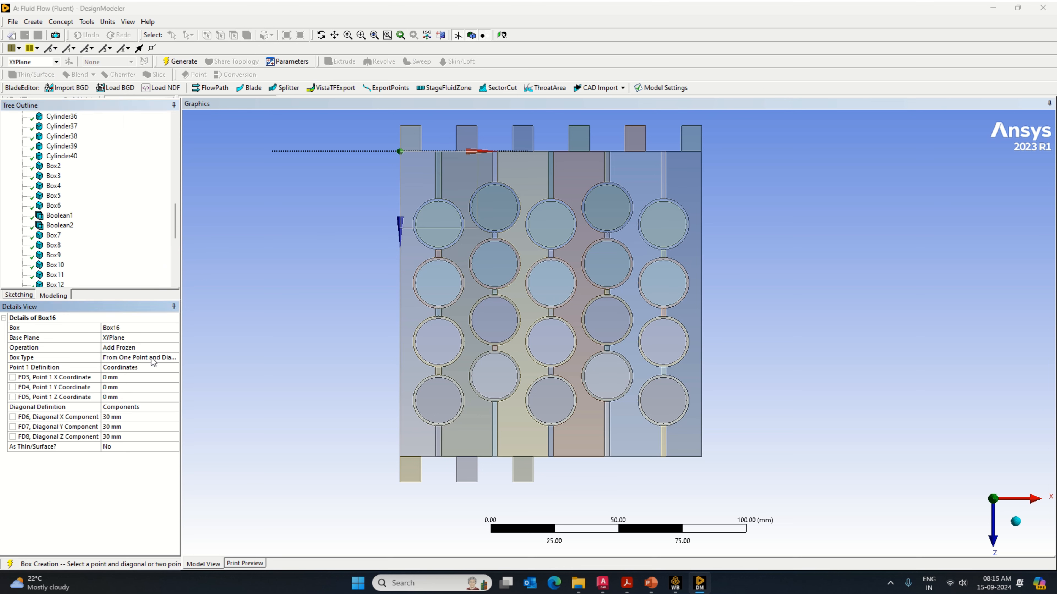
pyautogui.click(128, 376)
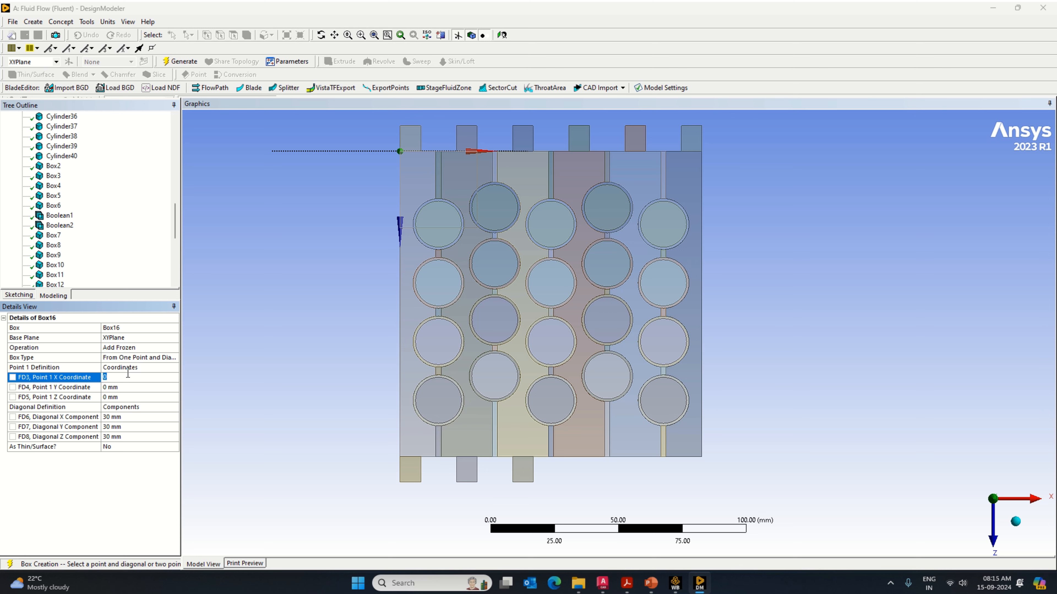
pyautogui.click(121, 397)
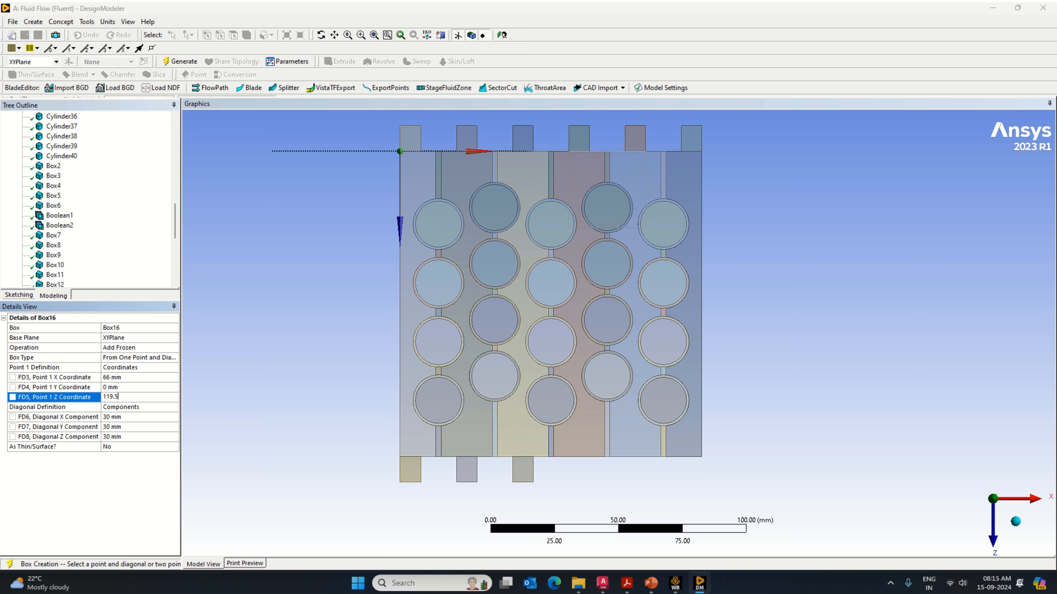
# Step: Set the fourth inlet port box's diagonal components to X 8 mm, Y 65 mm and Z 10 mm and generate it
pyautogui.click(106, 415)
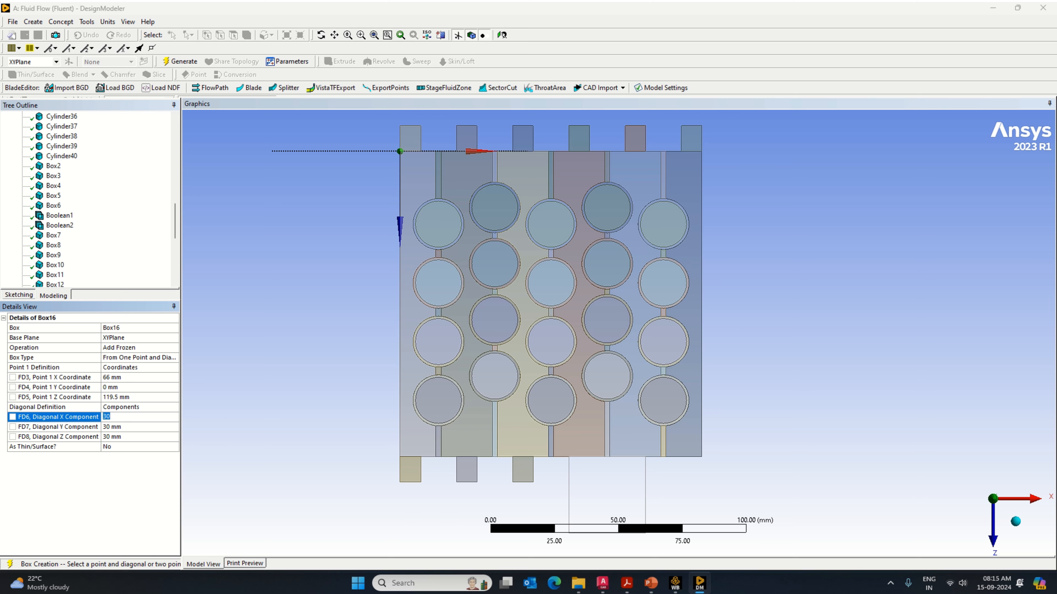
pyautogui.write('8')
pyautogui.click(117, 427)
pyautogui.write('6')
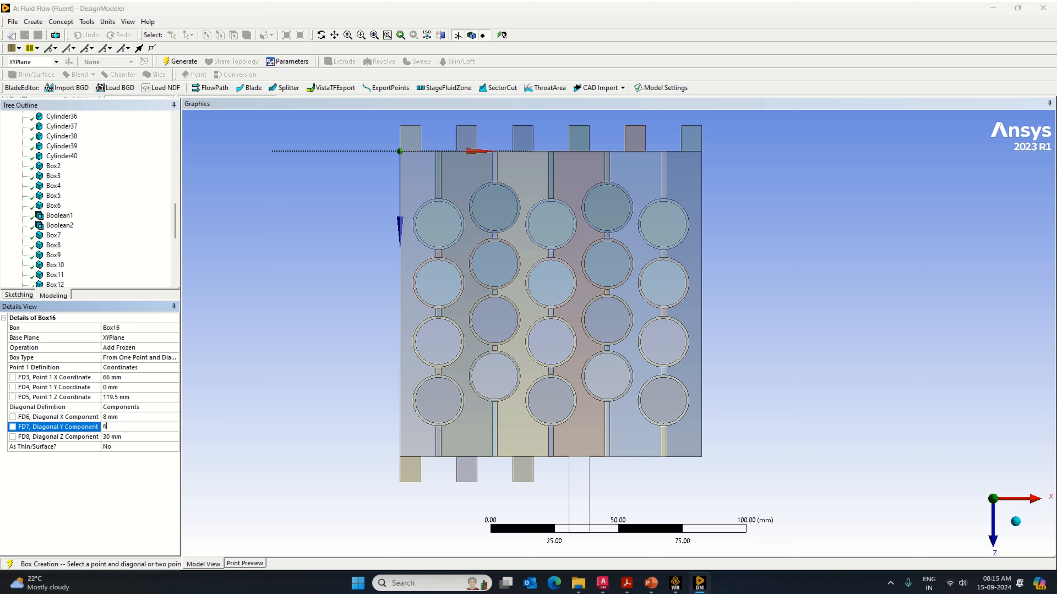
pyautogui.write('5')
pyautogui.click(116, 437)
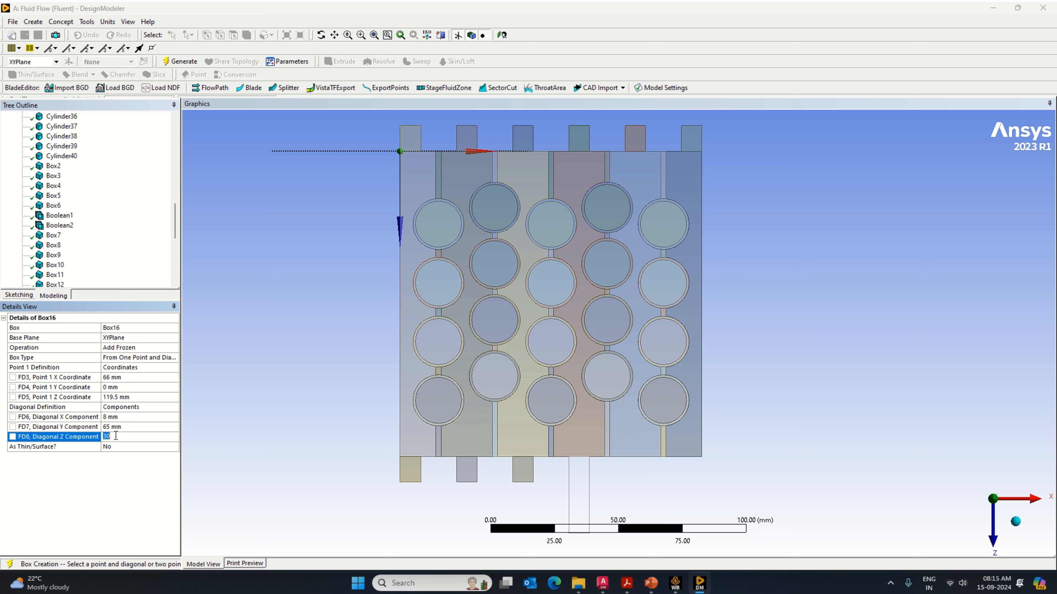
pyautogui.write('1')
pyautogui.press('Return')
pyautogui.click(190, 61)
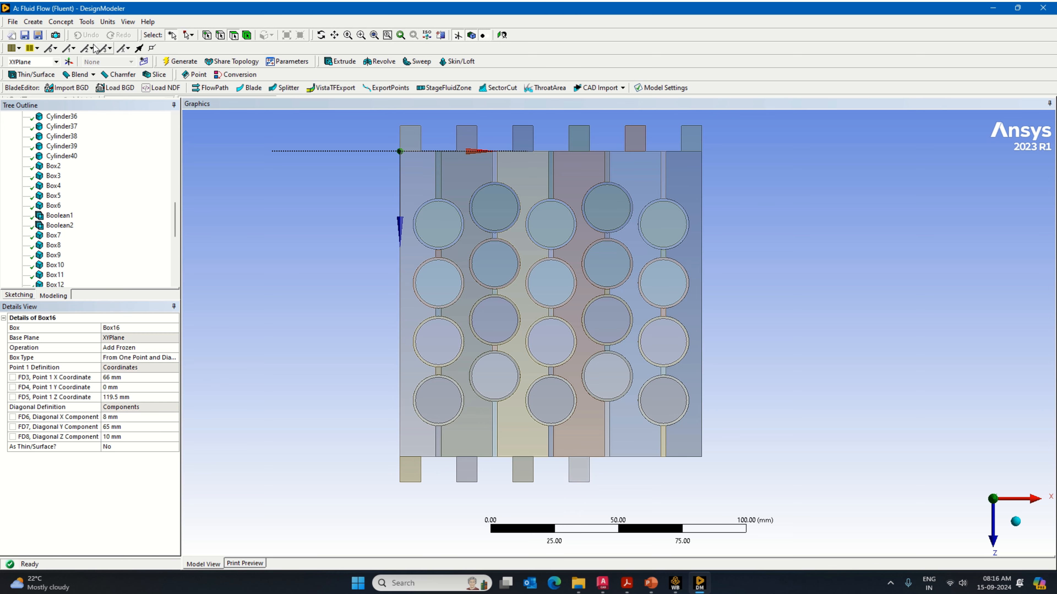
# Step: Add a fifth inlet port box primitive with its operation set to Add Frozen
pyautogui.click(33, 22)
pyautogui.moveTo(82, 249)
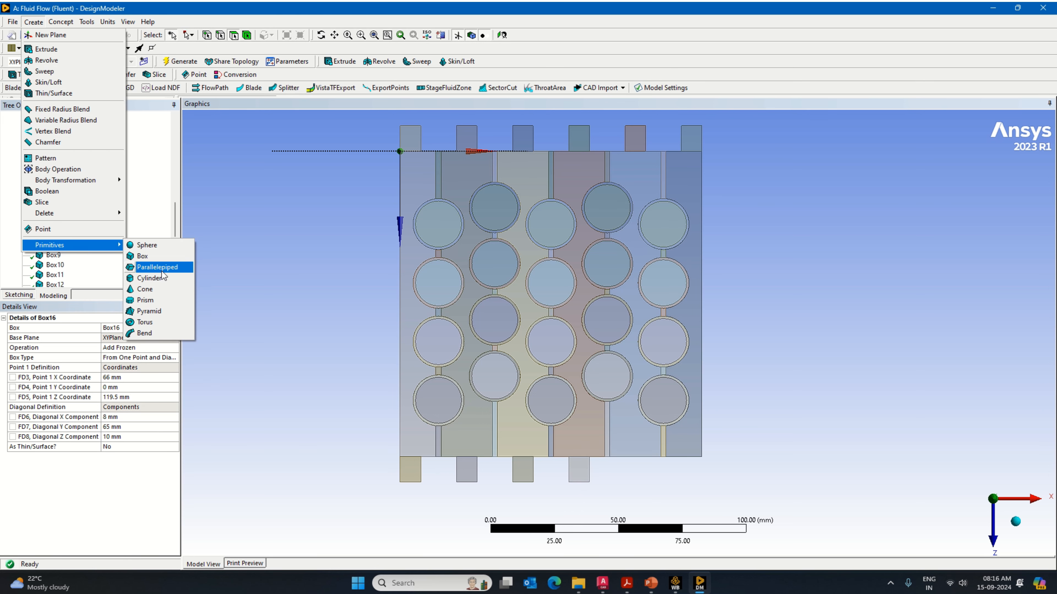
pyautogui.click(142, 256)
pyautogui.click(174, 348)
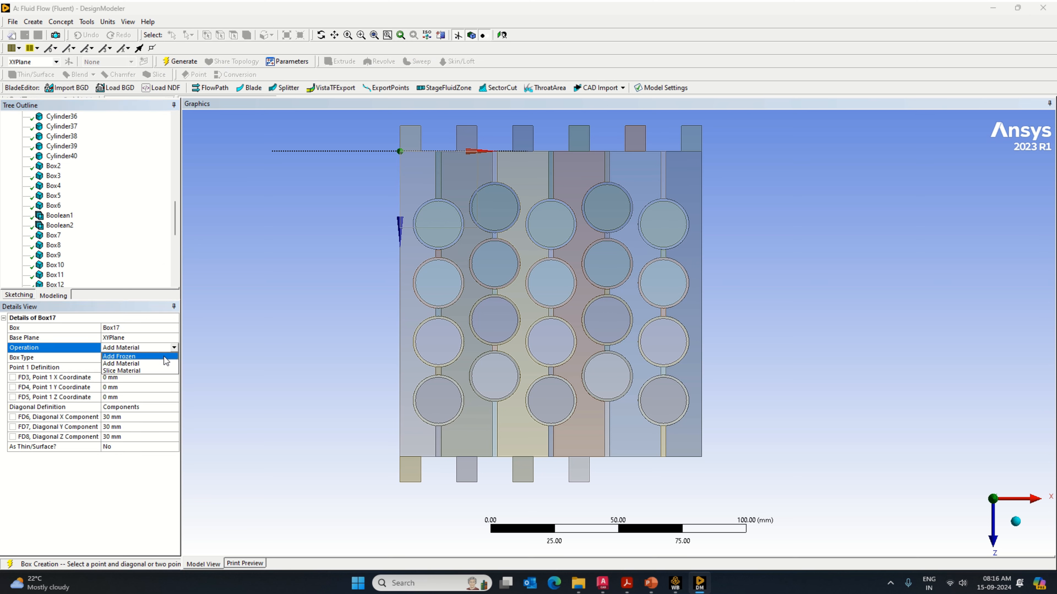
pyautogui.click(124, 370)
# Step: Set the fifth inlet port box's Point 1 coordinates to X 88 mm and Z 119.5 mm
pyautogui.click(119, 377)
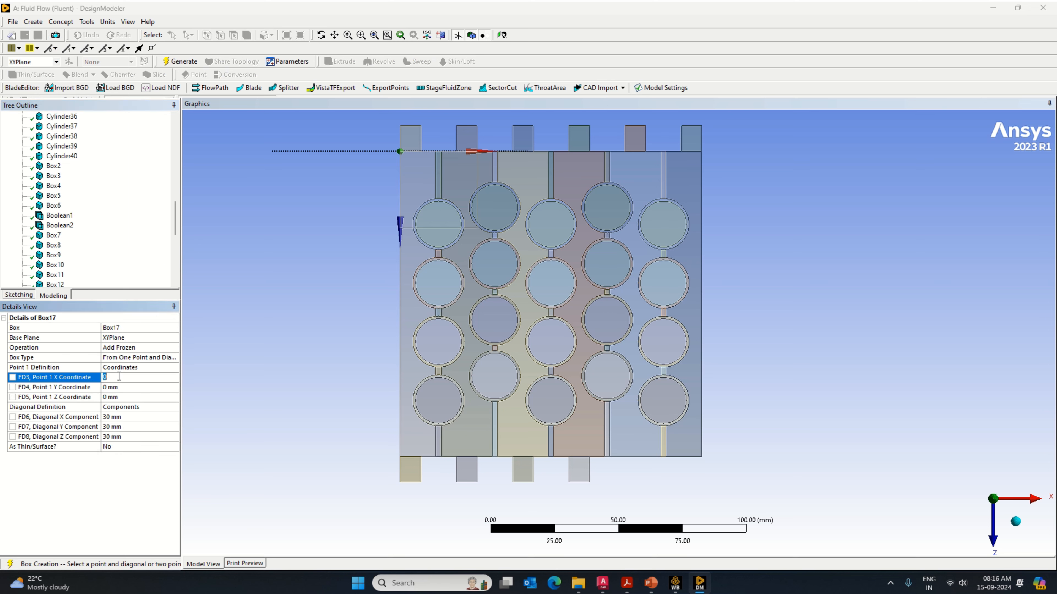
pyautogui.write('88')
pyautogui.click(125, 397)
pyautogui.write('119.5')
# Step: Set the fifth inlet port box's diagonal components to X 8 mm, Y 65 mm and Z 10 mm and generate it
pyautogui.click(121, 417)
pyautogui.write('8')
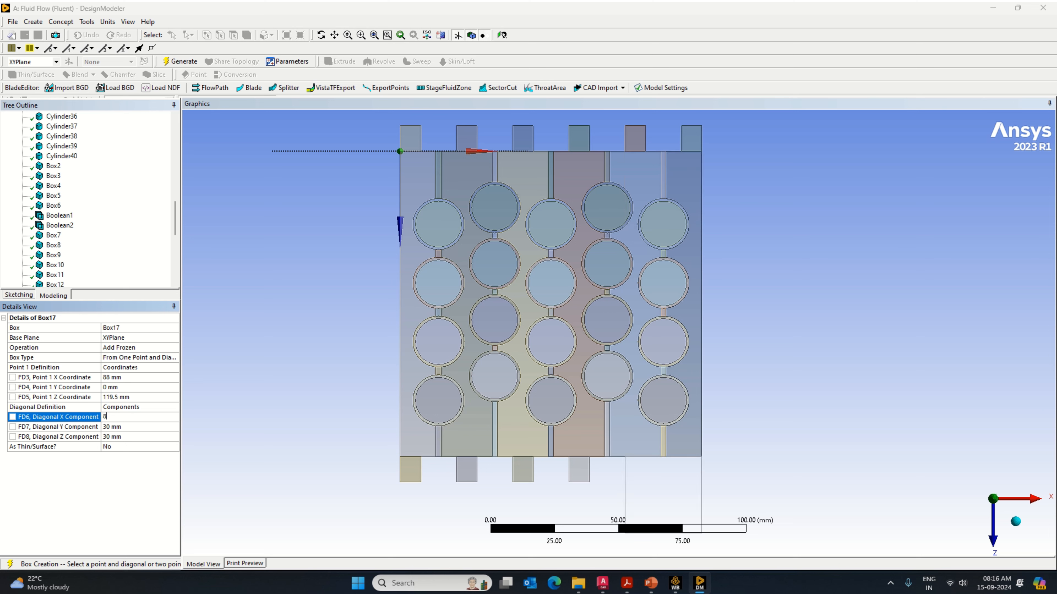
pyautogui.click(119, 428)
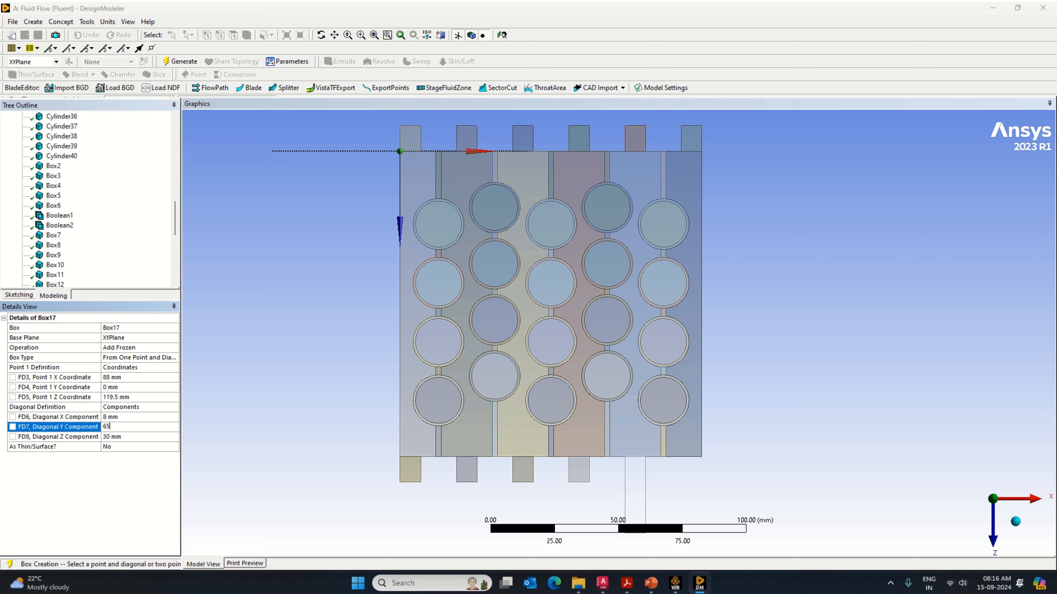
pyautogui.write('65')
pyautogui.click(120, 437)
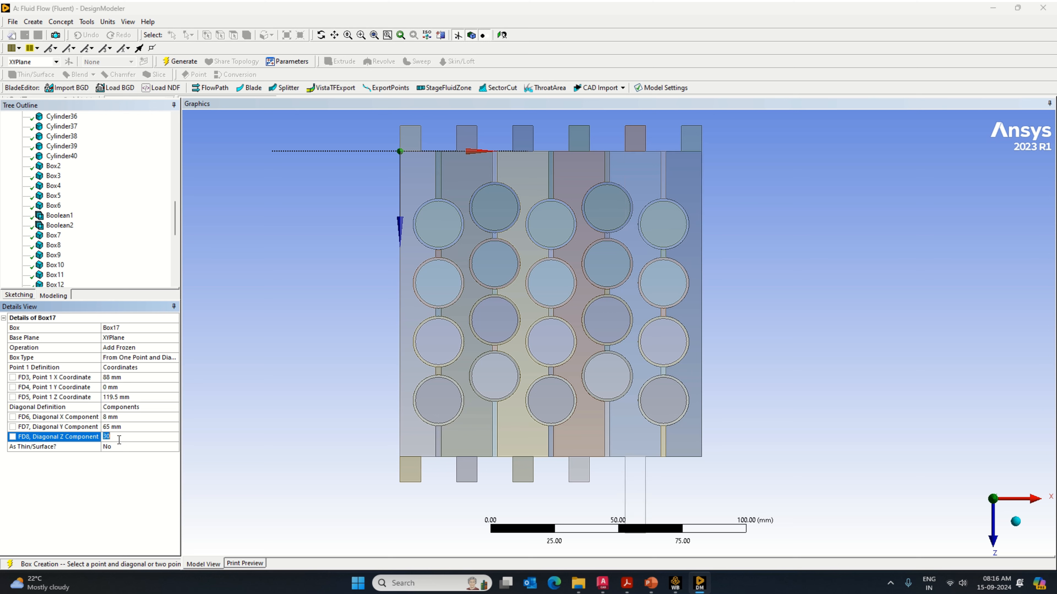
pyautogui.write('10')
pyautogui.press('Return')
pyautogui.click(179, 62)
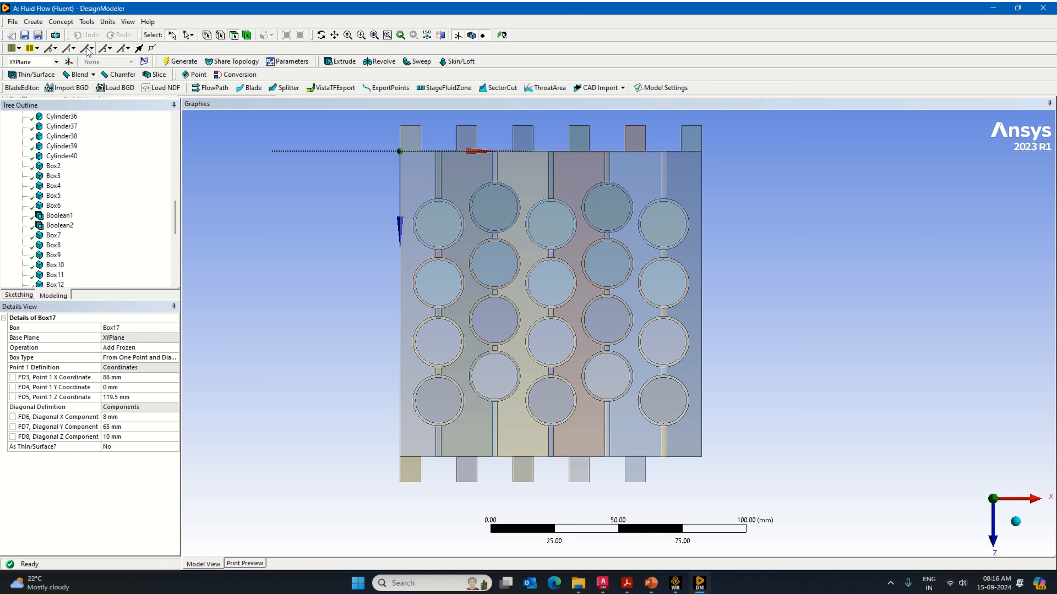
# Step: Add a sixth inlet port box primitive as Add Frozen with Point 1 at X 110 mm and Z 119.5 mm
pyautogui.click(33, 22)
pyautogui.moveTo(98, 247)
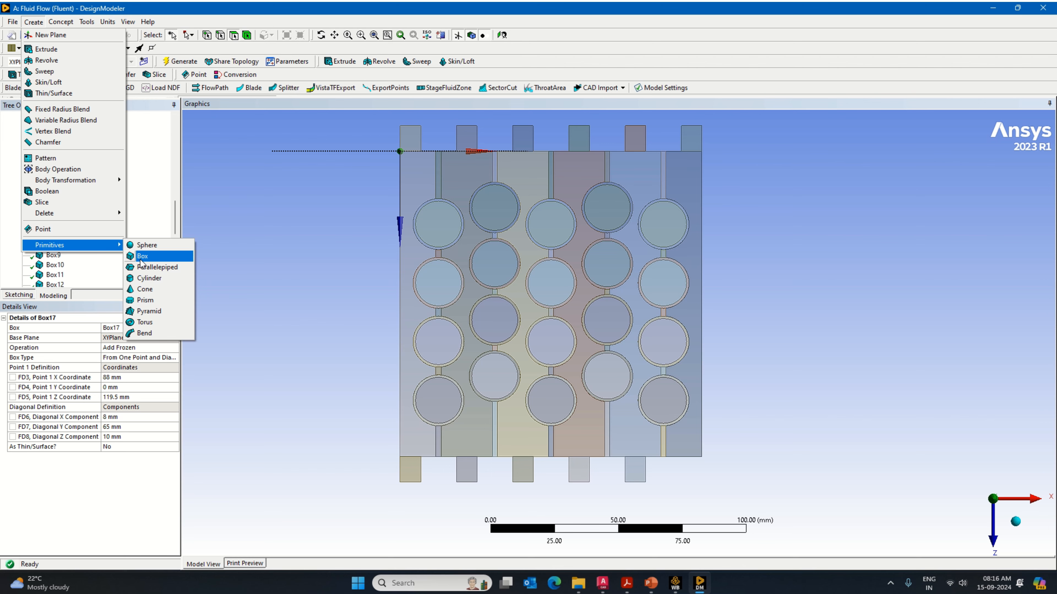
pyautogui.click(143, 260)
pyautogui.click(175, 348)
pyautogui.click(175, 348)
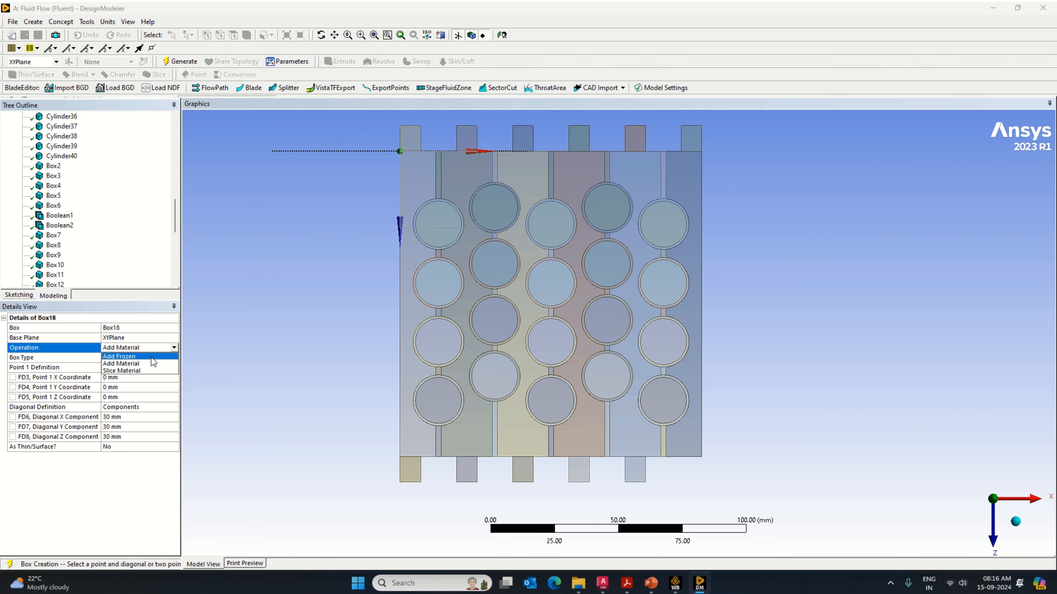
pyautogui.click(148, 366)
pyautogui.click(119, 376)
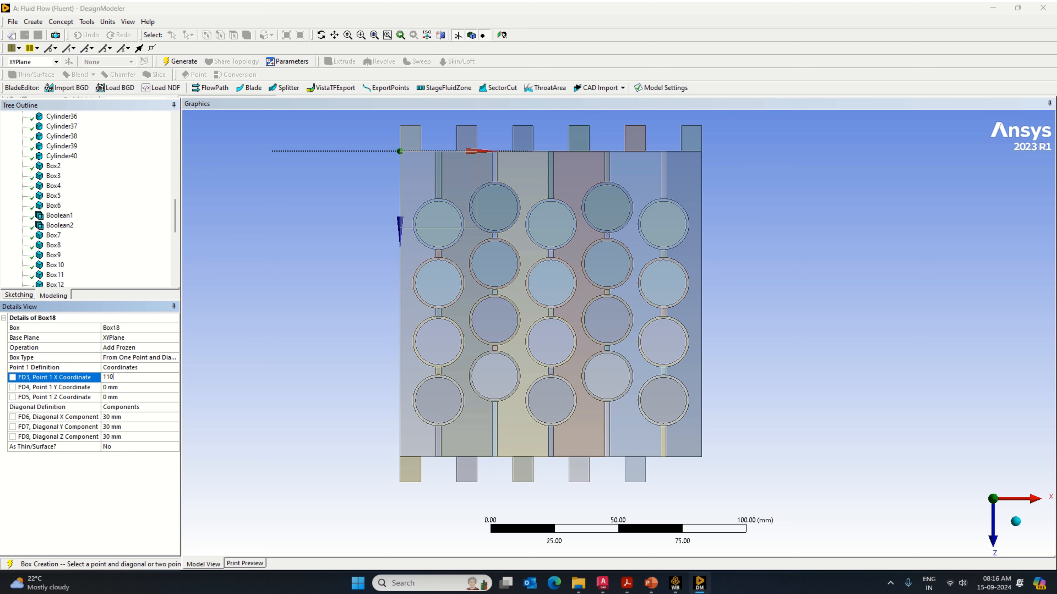
pyautogui.click(112, 398)
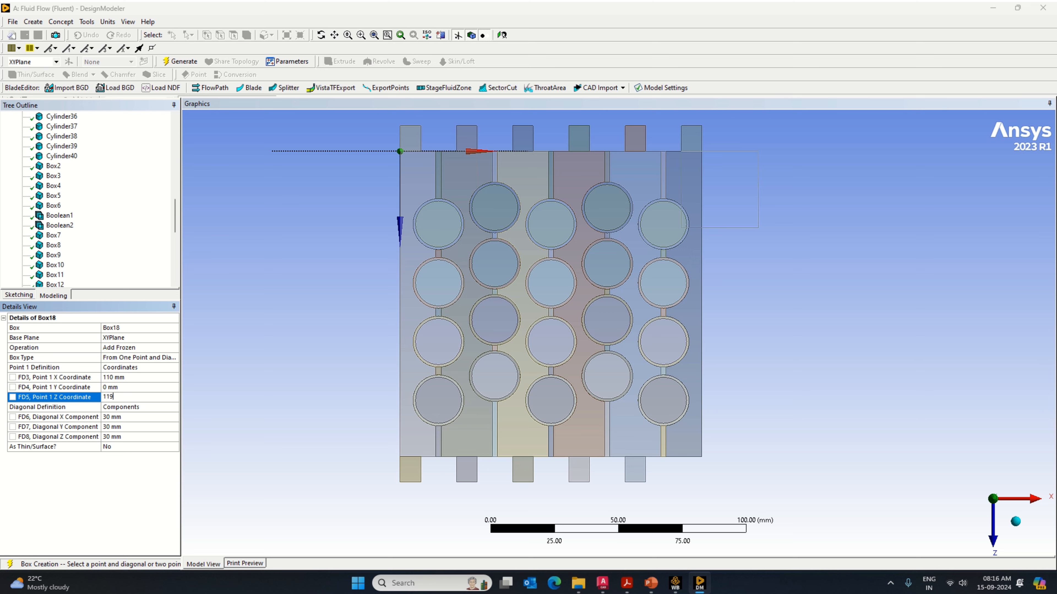
# Step: Set the sixth inlet port box's diagonal components to X 8 mm, Y 65 mm and Z 10 mm and generate it
pyautogui.click(108, 427)
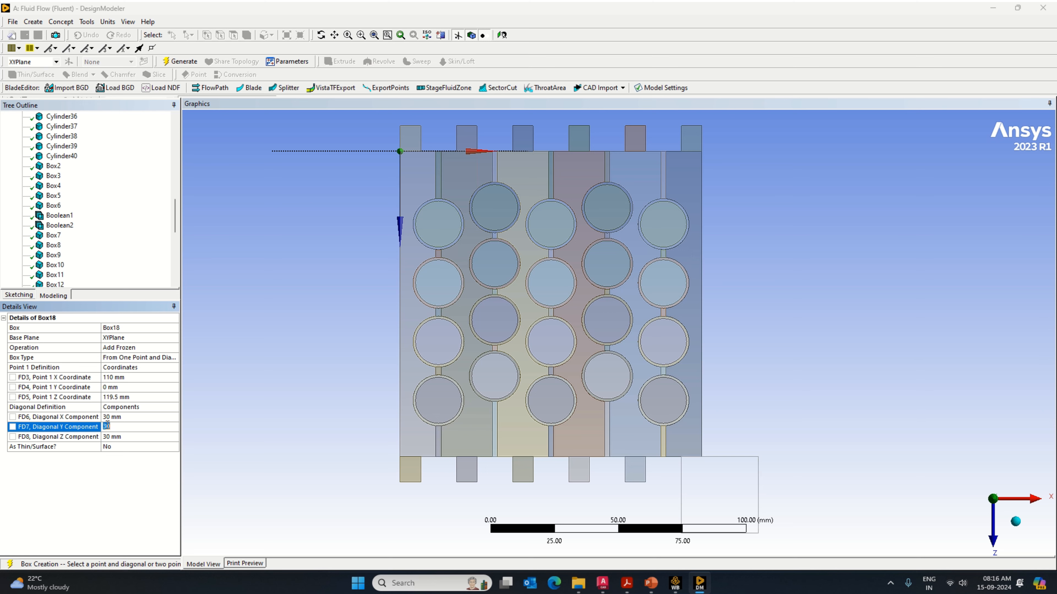
pyautogui.write('65')
pyautogui.click(112, 416)
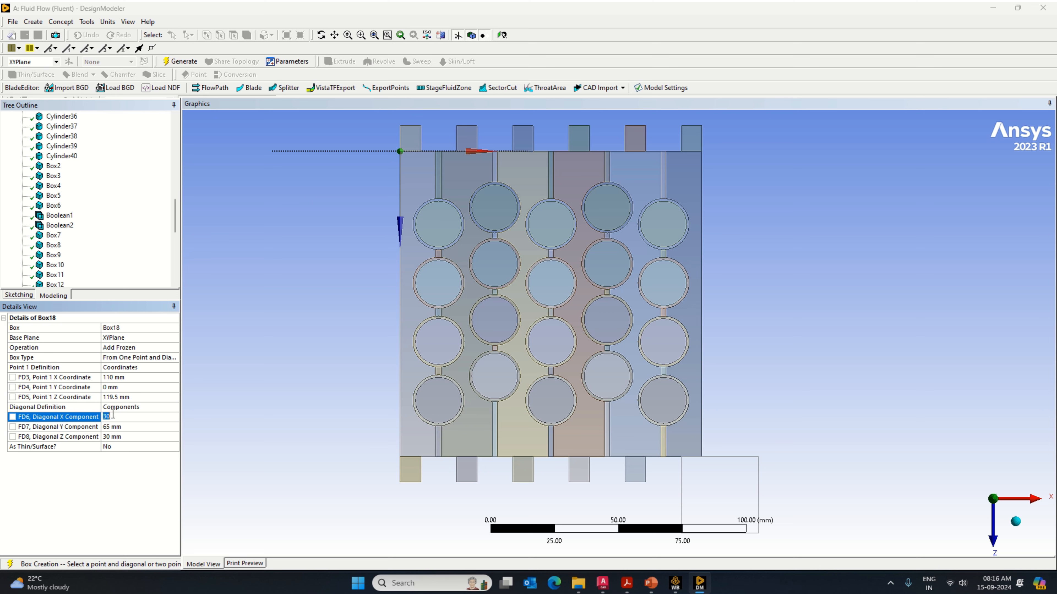
pyautogui.write('8')
pyautogui.click(119, 437)
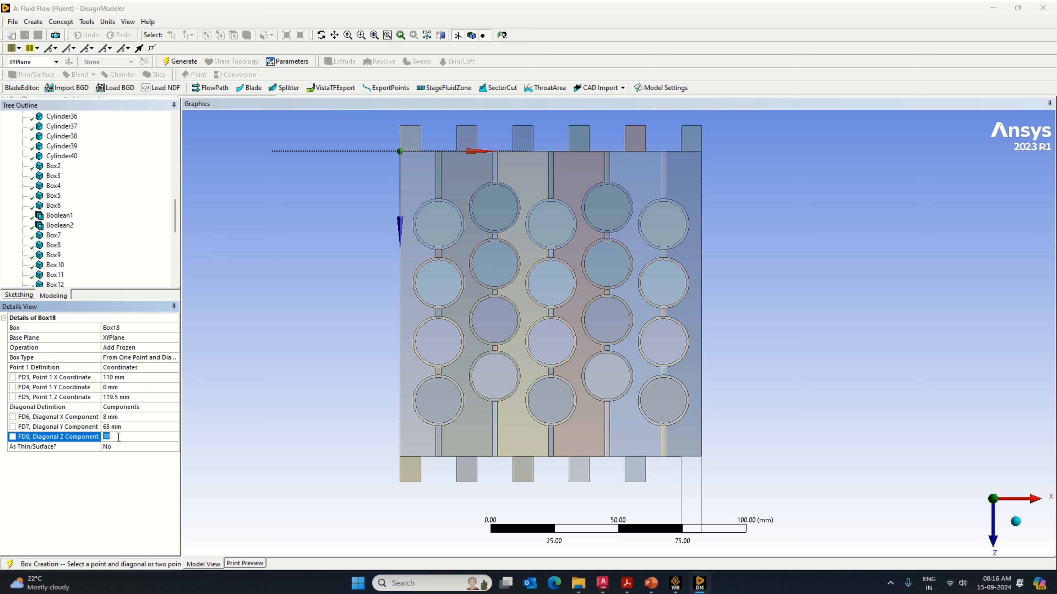
pyautogui.write('10')
pyautogui.press('Return')
pyautogui.click(180, 61)
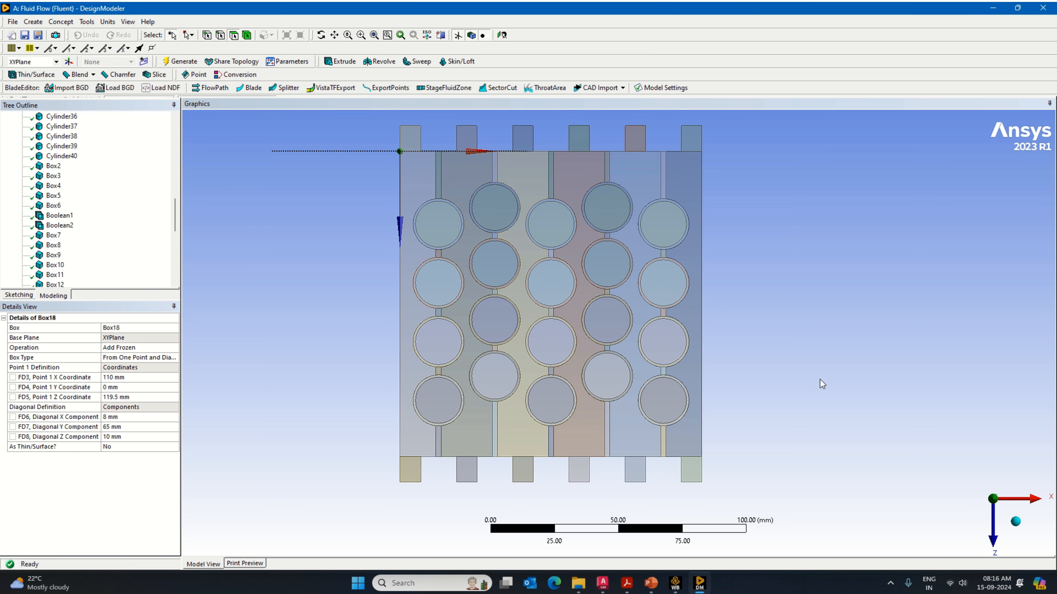
# Step: Unite the six fluid channel bodies with their twelve port boxes along both opposite edges using a Boolean operation
pyautogui.click(1016, 521)
pyautogui.moveTo(819, 472); pyautogui.dragTo(814, 535, button='middle')
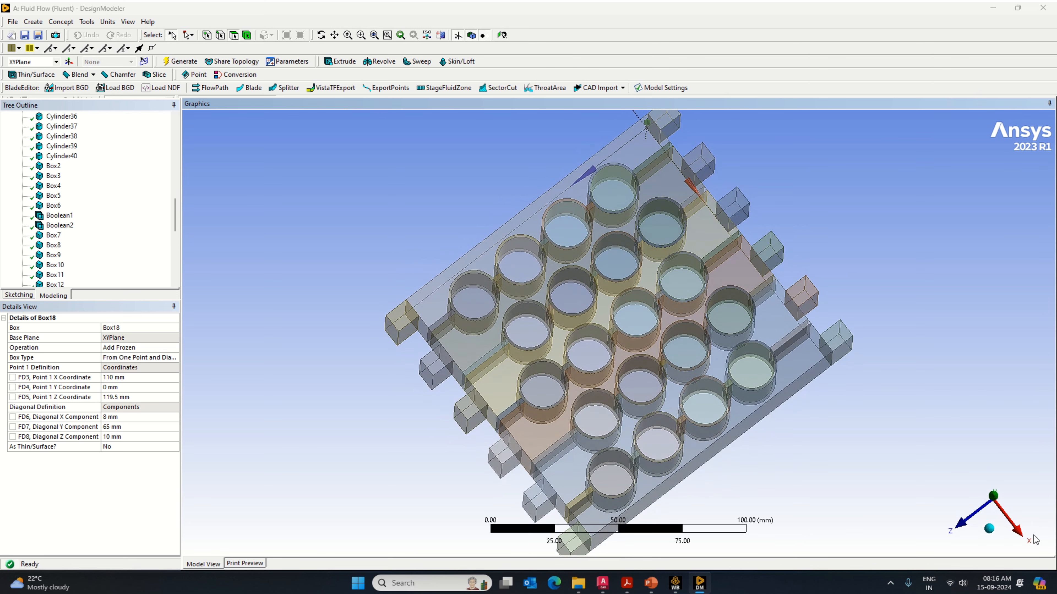
pyautogui.click(989, 530)
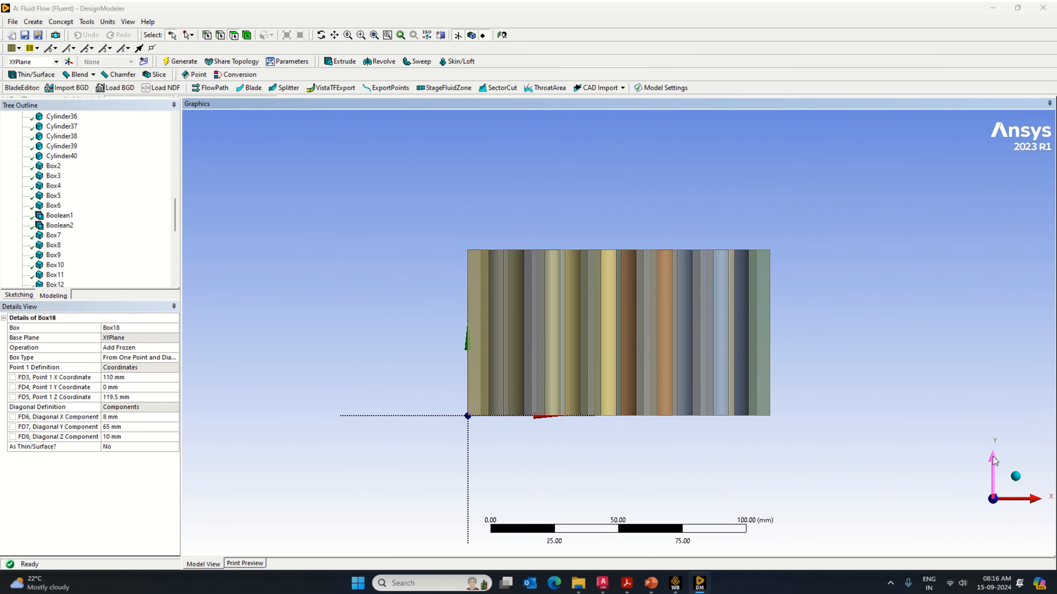
pyautogui.click(497, 220)
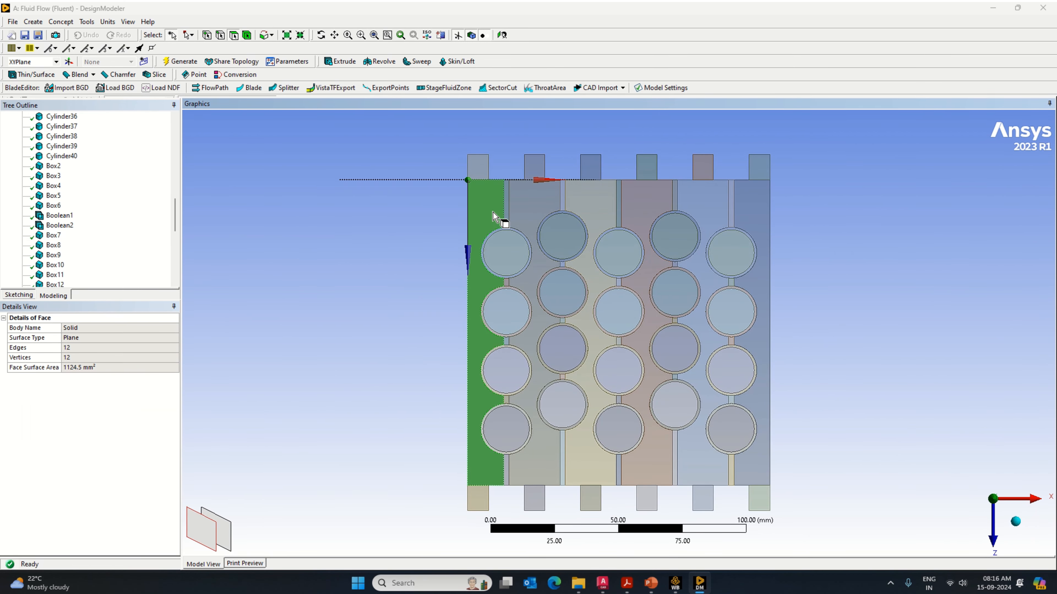
pyautogui.click(276, 128)
pyautogui.click(248, 36)
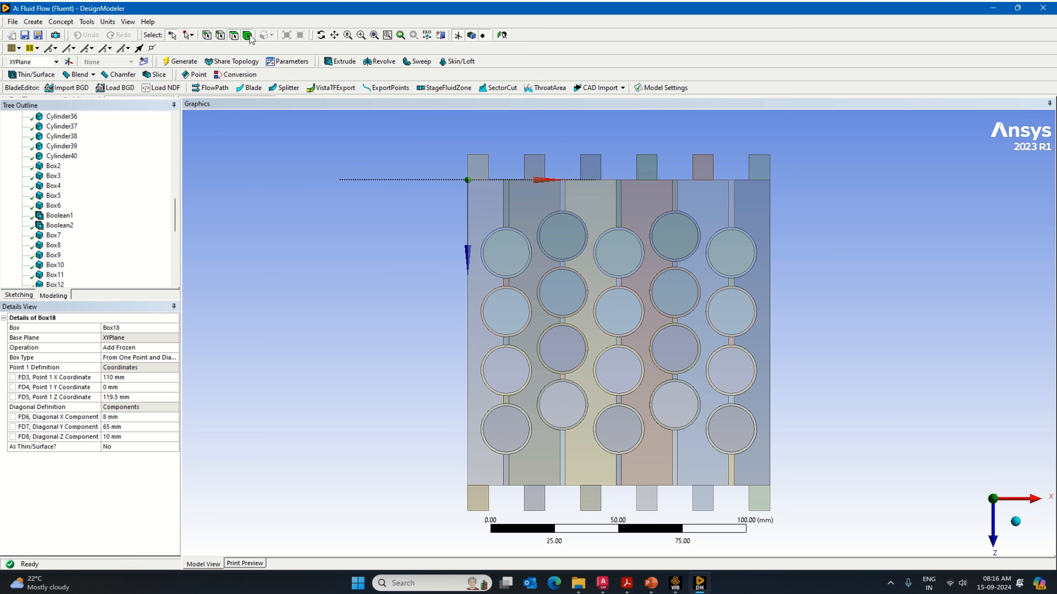
pyautogui.click(481, 171)
pyautogui.keyDown('ctrl'); pyautogui.click(495, 350); pyautogui.keyUp('ctrl')
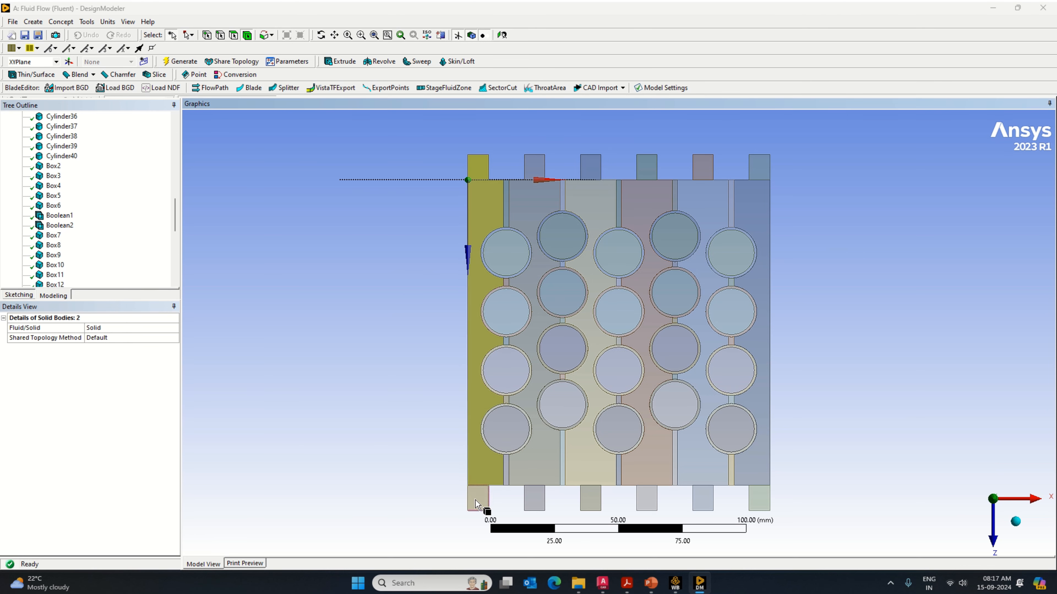
pyautogui.keyDown('ctrl'); pyautogui.click(483, 502); pyautogui.keyUp('ctrl')
pyautogui.keyDown('ctrl'); pyautogui.click(537, 499); pyautogui.keyUp('ctrl')
pyautogui.keyDown('ctrl'); pyautogui.click(545, 333); pyautogui.keyUp('ctrl')
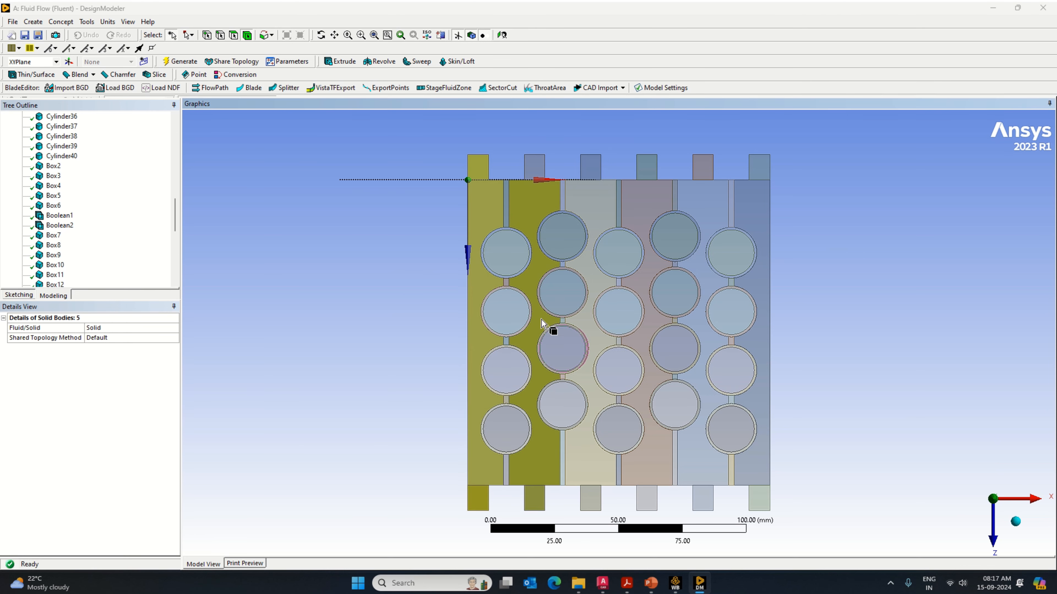
pyautogui.keyDown('ctrl'); pyautogui.click(541, 169); pyautogui.keyUp('ctrl')
pyautogui.keyDown('ctrl'); pyautogui.click(591, 168); pyautogui.keyUp('ctrl')
pyautogui.keyDown('ctrl'); pyautogui.click(591, 333); pyautogui.keyUp('ctrl')
pyautogui.keyDown('ctrl'); pyautogui.click(591, 500); pyautogui.keyUp('ctrl')
pyautogui.keyDown('ctrl'); pyautogui.click(647, 499); pyautogui.keyUp('ctrl')
pyautogui.keyDown('ctrl'); pyautogui.click(647, 333); pyautogui.keyUp('ctrl')
pyautogui.keyDown('ctrl'); pyautogui.click(647, 168); pyautogui.keyUp('ctrl')
pyautogui.keyDown('ctrl'); pyautogui.click(761, 503); pyautogui.keyUp('ctrl')
pyautogui.keyDown('ctrl'); pyautogui.click(706, 502); pyautogui.keyUp('ctrl')
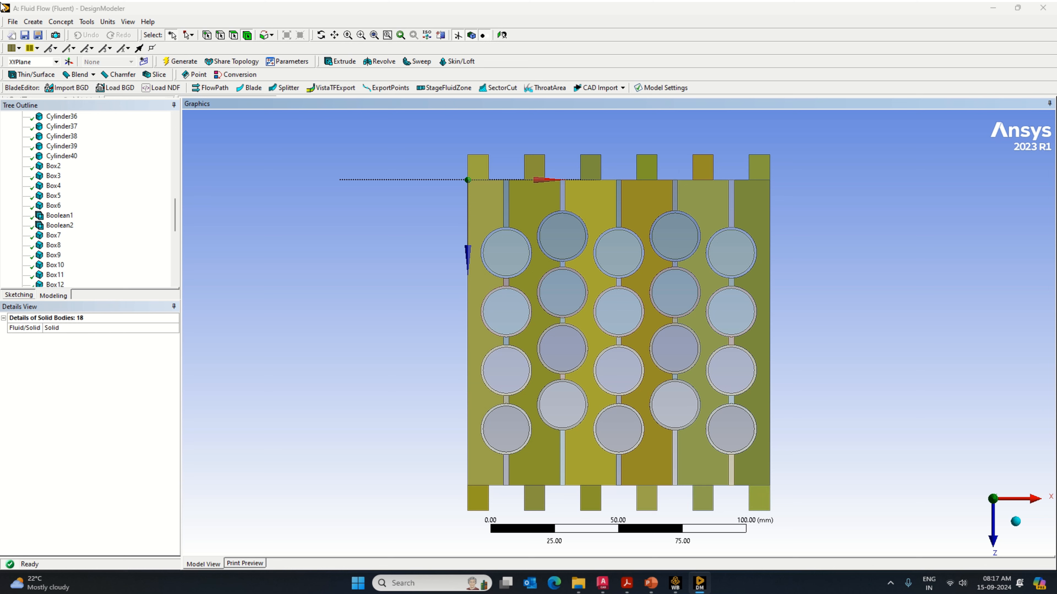
pyautogui.click(33, 22)
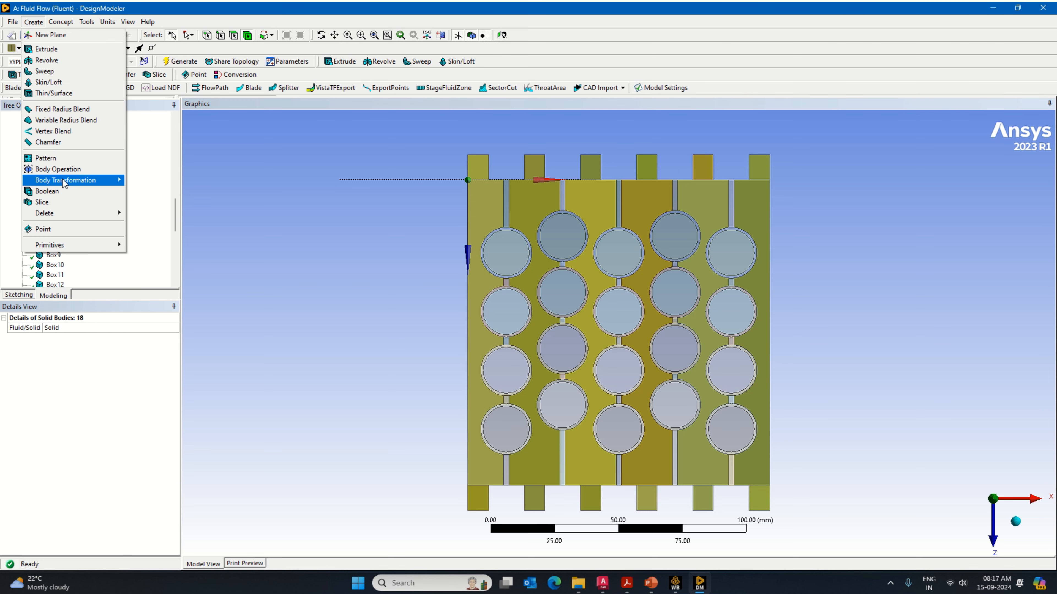
pyautogui.click(63, 190)
pyautogui.click(82, 346)
pyautogui.click(84, 347)
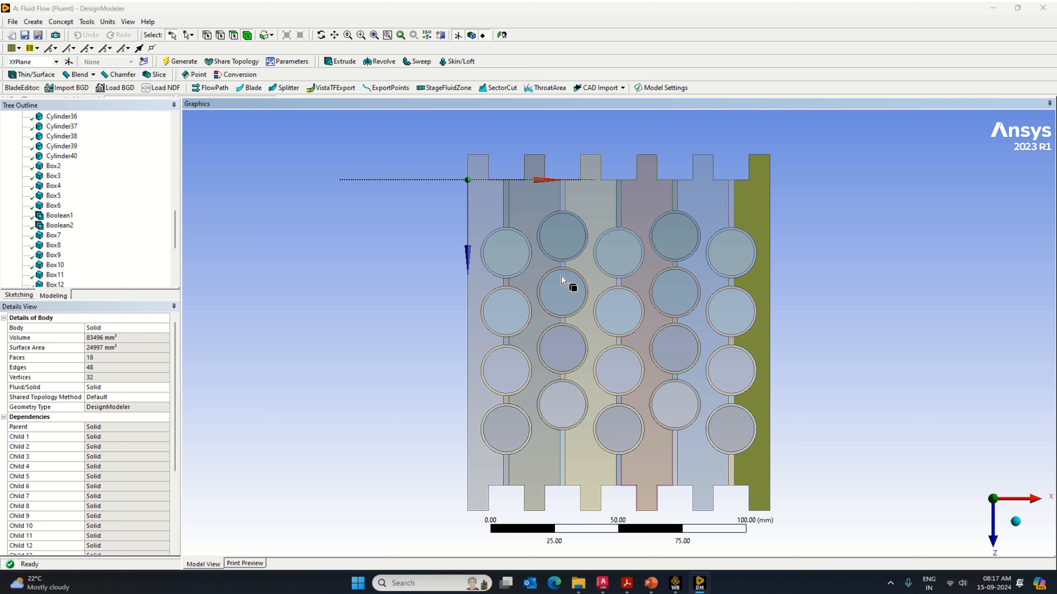
# Step: Examine the Fluid Zone, Casing, Cell and Separation parts and which bodies each of them contains
pyautogui.scroll(13, 49, 225)
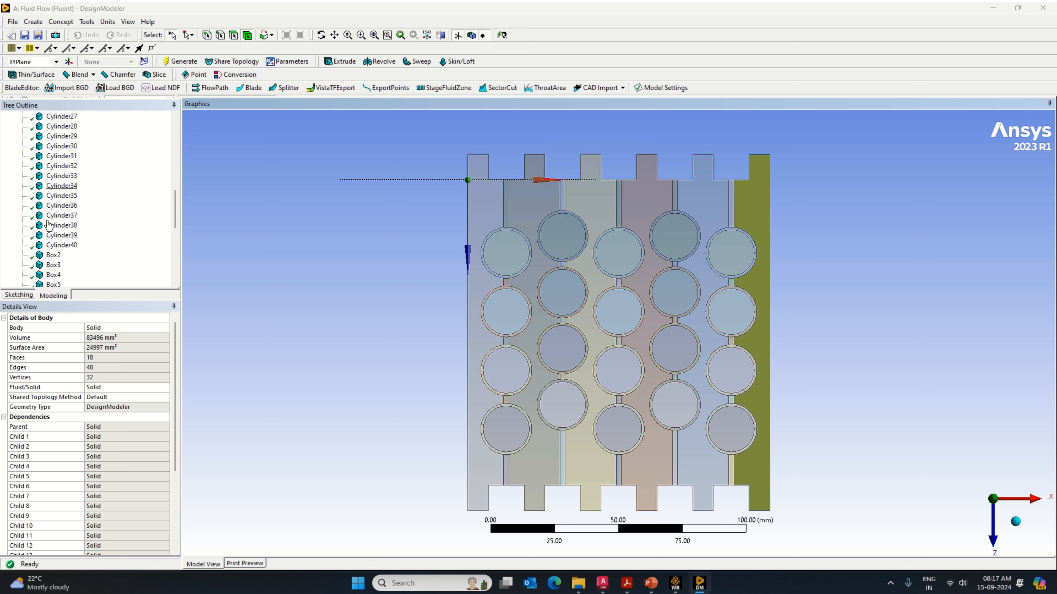
pyautogui.scroll(-15, 49, 225)
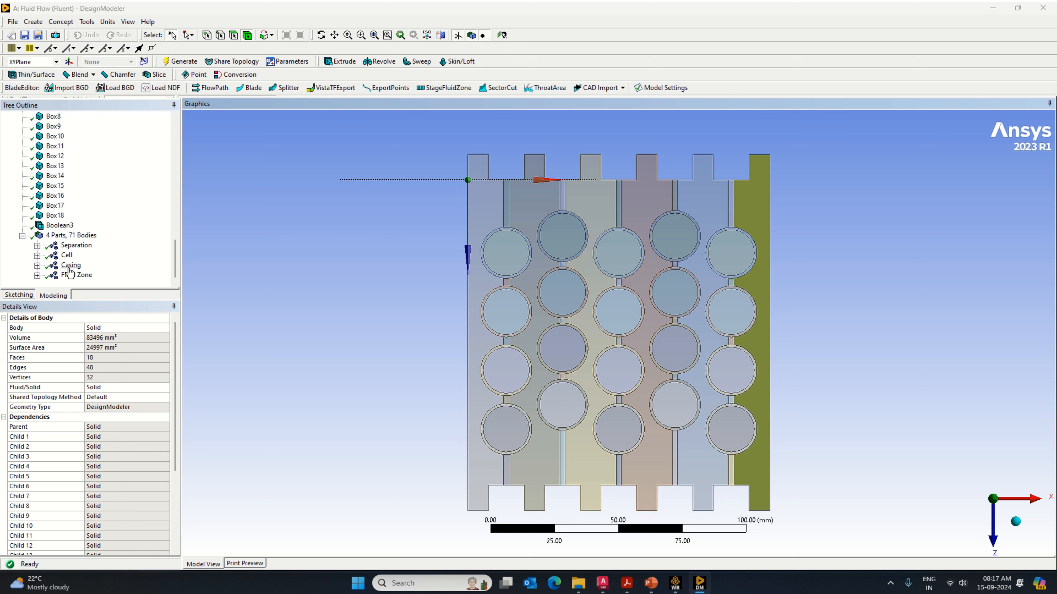
pyautogui.click(66, 277)
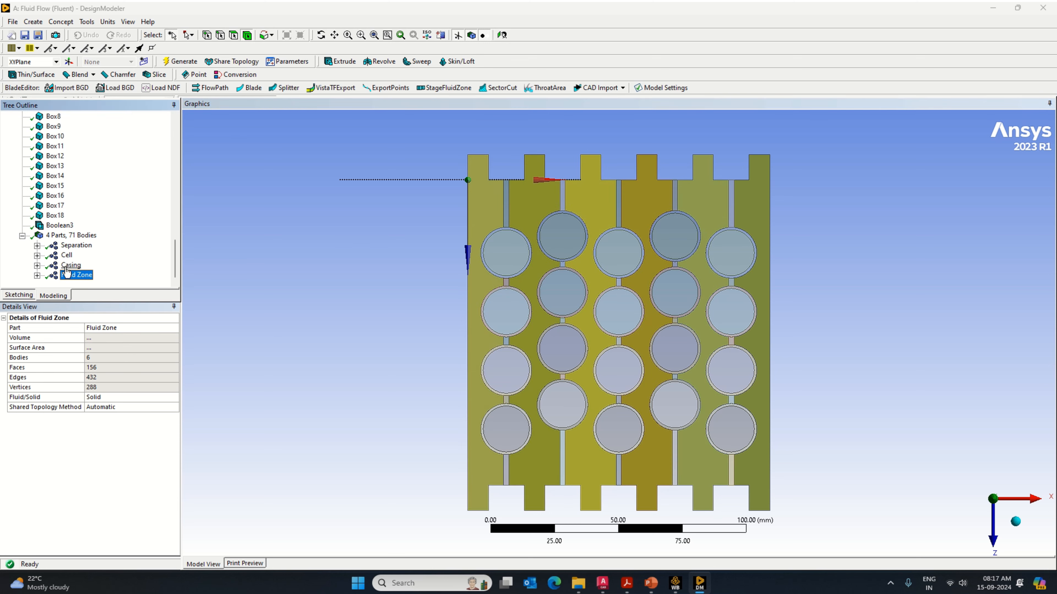
pyautogui.click(68, 267)
pyautogui.click(67, 255)
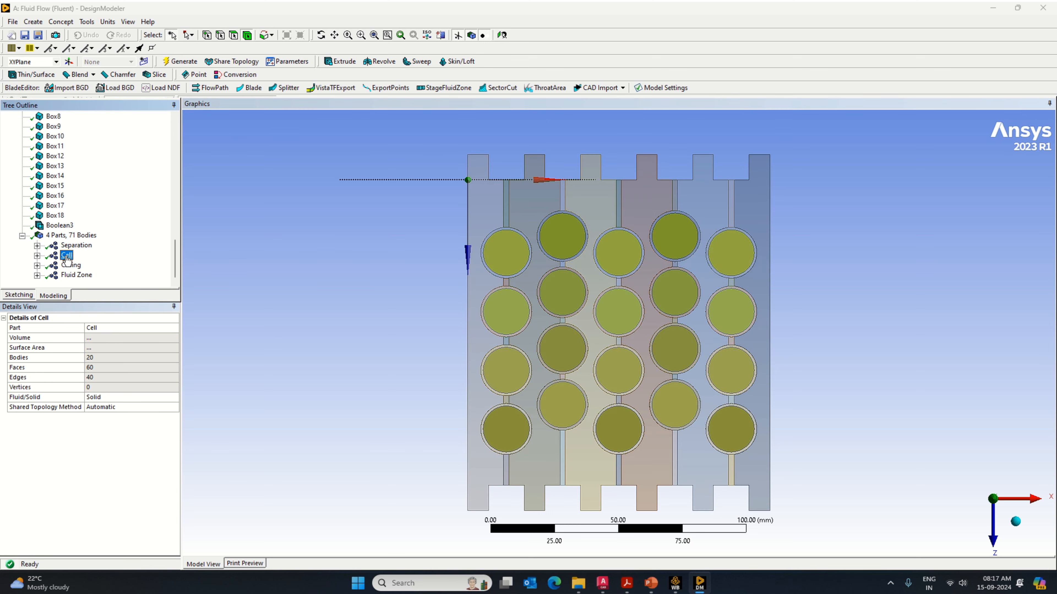
pyautogui.click(71, 247)
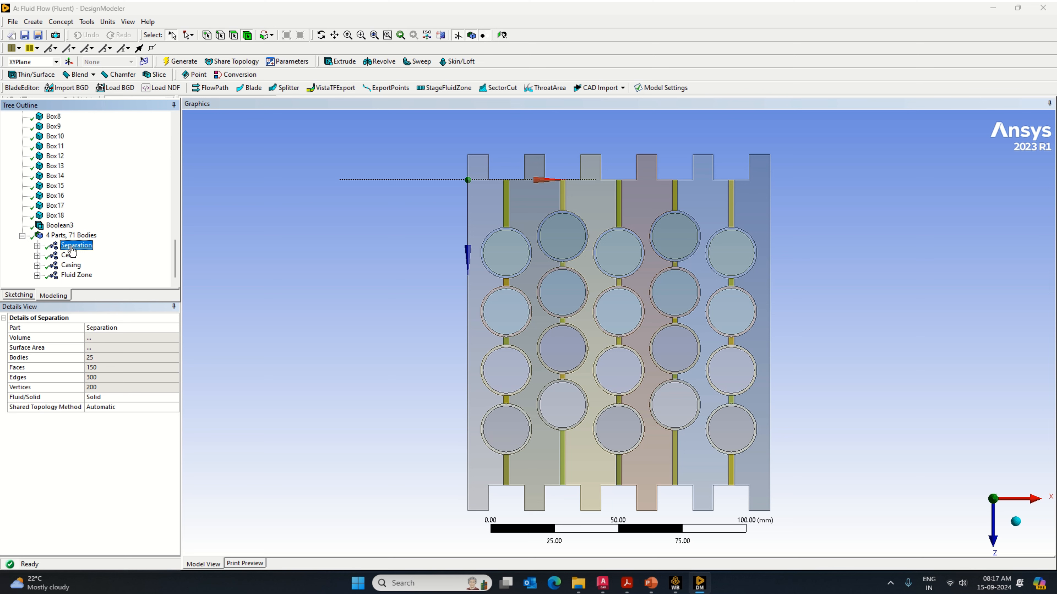
pyautogui.click(37, 246)
pyautogui.scroll(2, 66, 225)
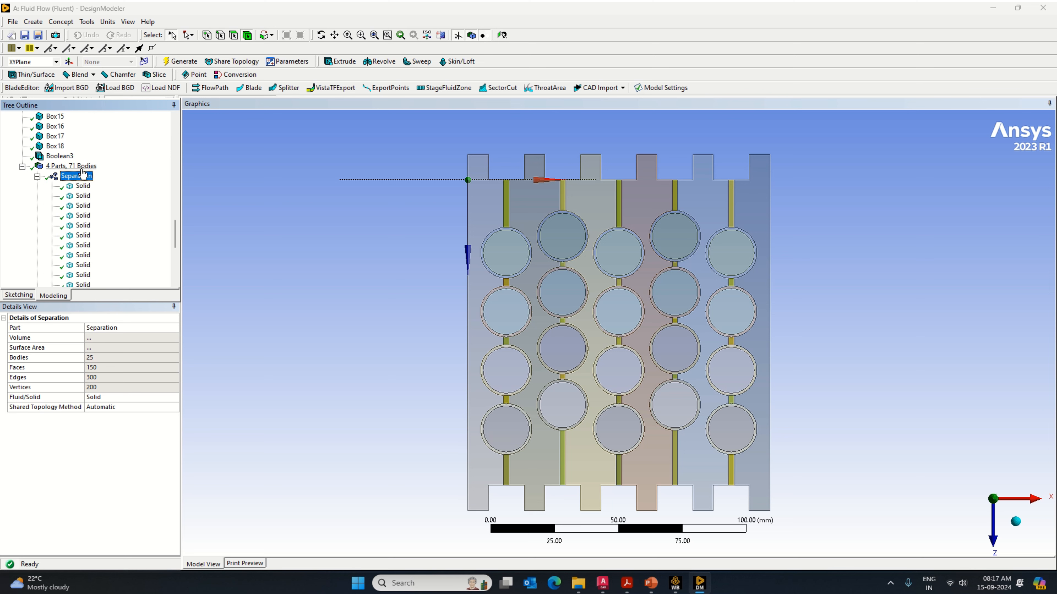
pyautogui.scroll(-6, 87, 225)
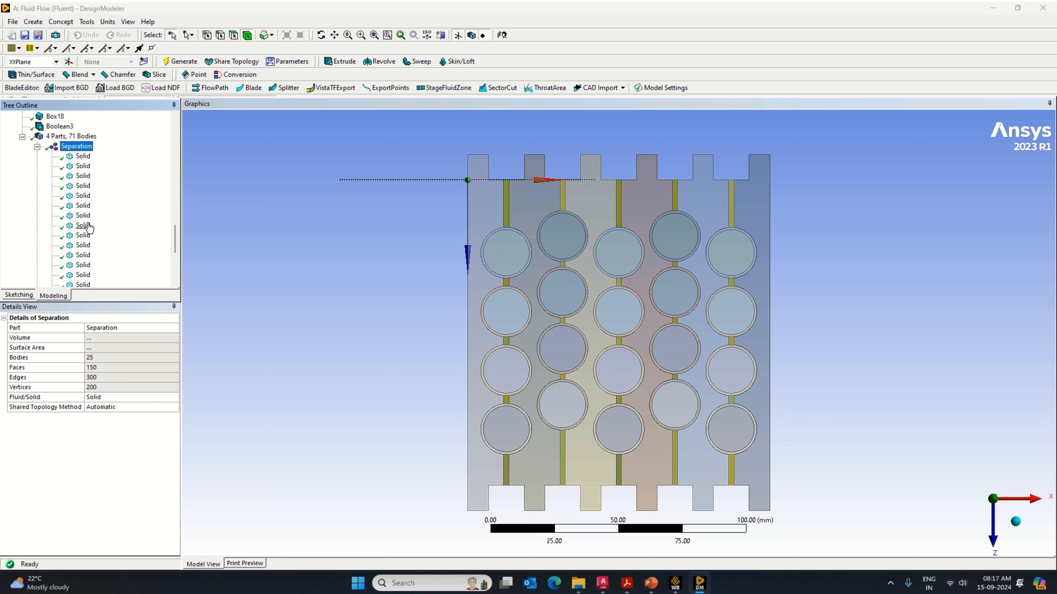
pyautogui.click(67, 255)
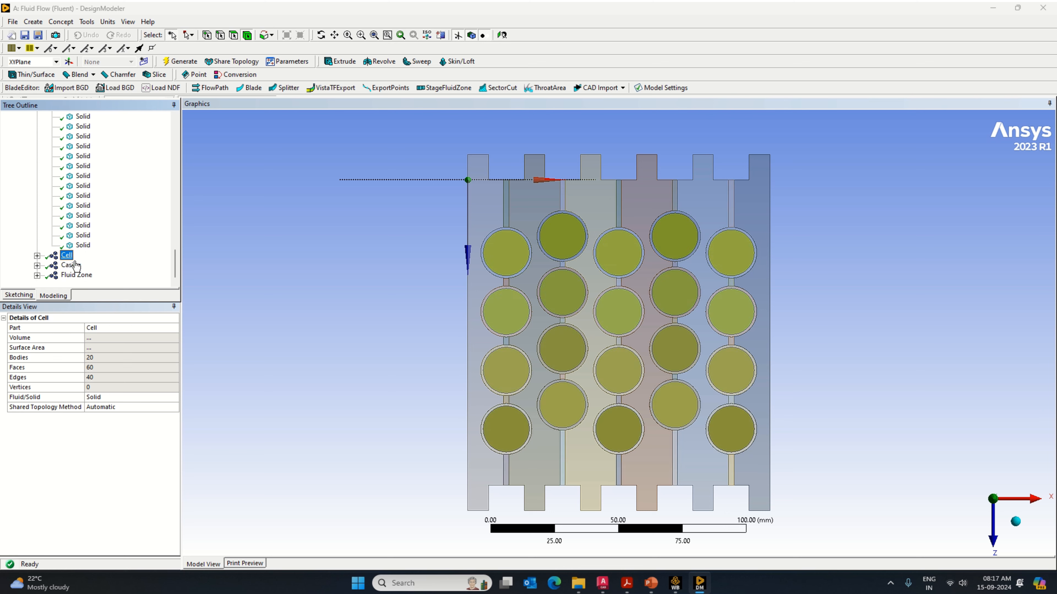
pyautogui.click(37, 256)
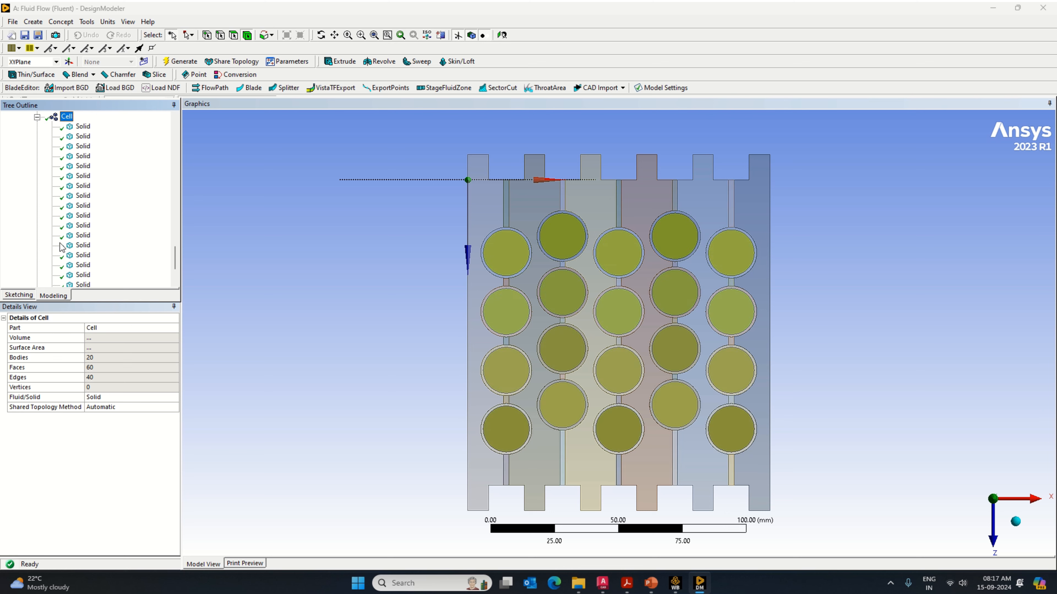
pyautogui.scroll(10, 49, 167)
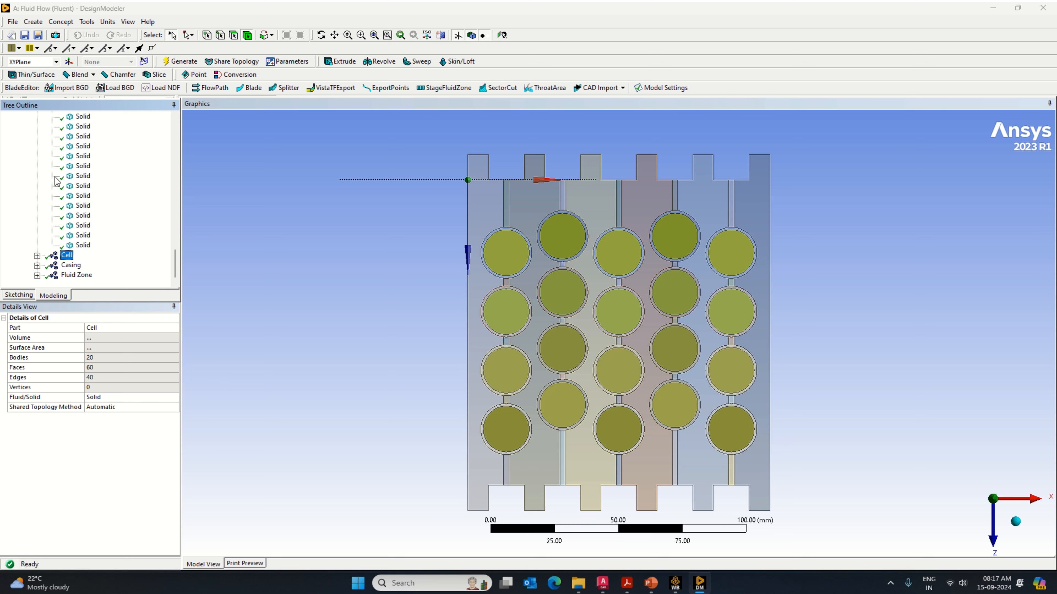
pyautogui.click(37, 205)
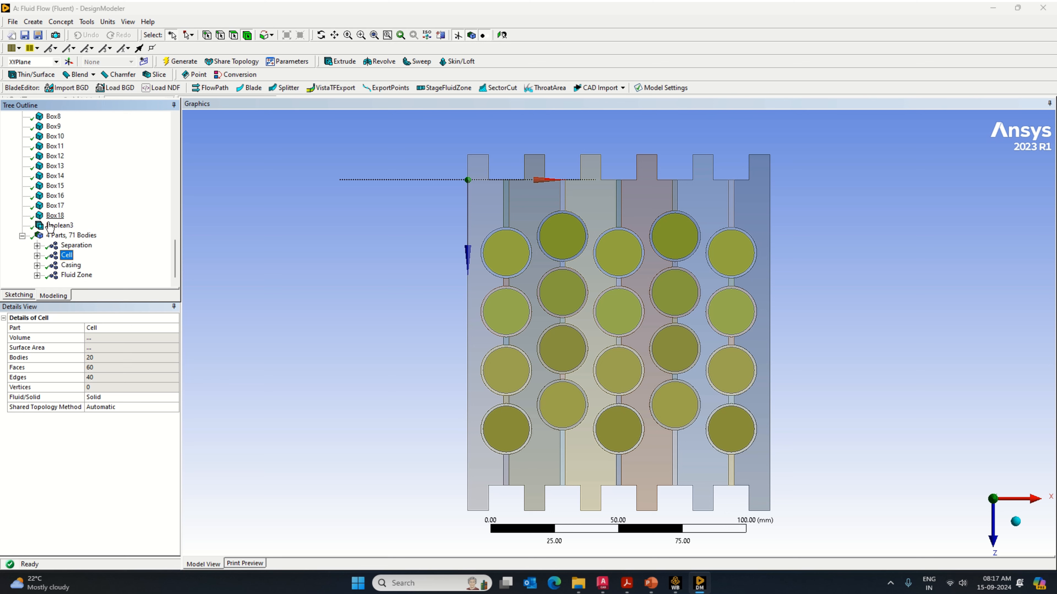
pyautogui.click(73, 267)
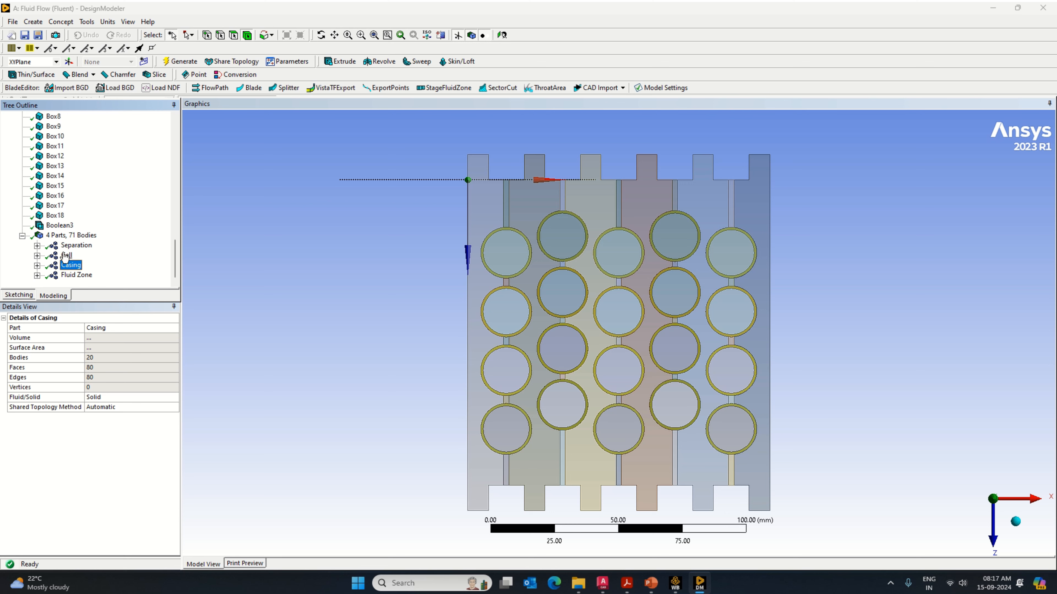
# Step: Copy the Separation part's name and rename the first three solid bodies inside that part as Separation
pyautogui.click(76, 245)
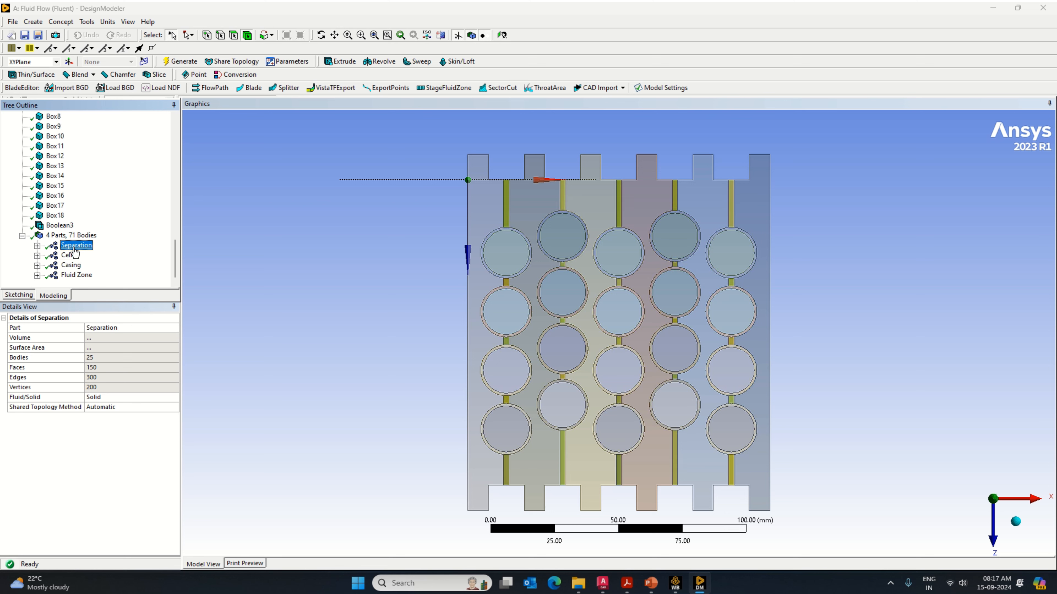
pyautogui.click(107, 327)
pyautogui.hotkey('ctrl', 'c')
pyautogui.rightClick(109, 327)
pyautogui.click(139, 366)
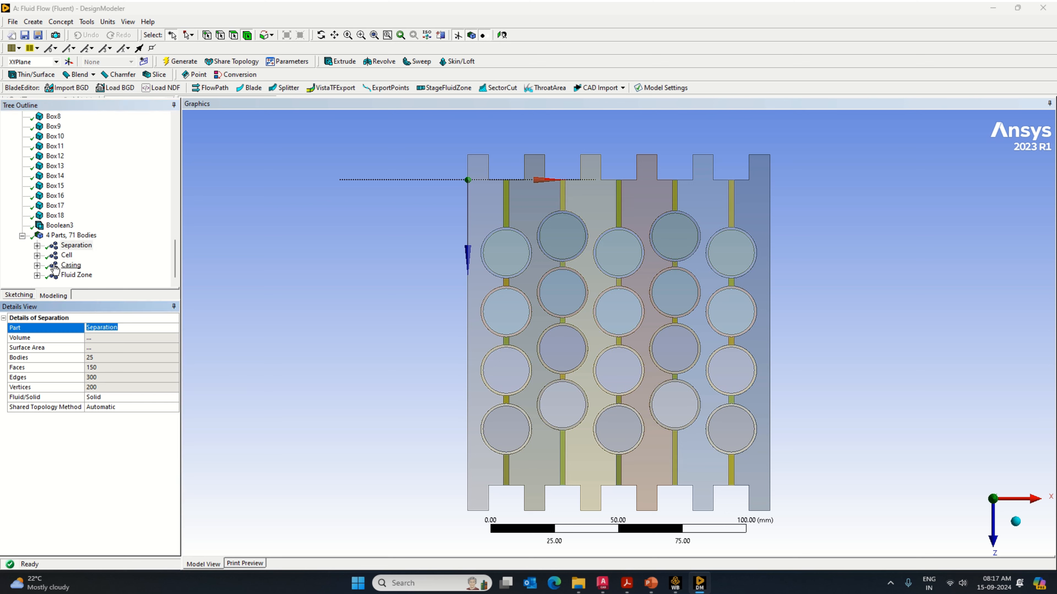
pyautogui.click(37, 246)
pyautogui.click(83, 145)
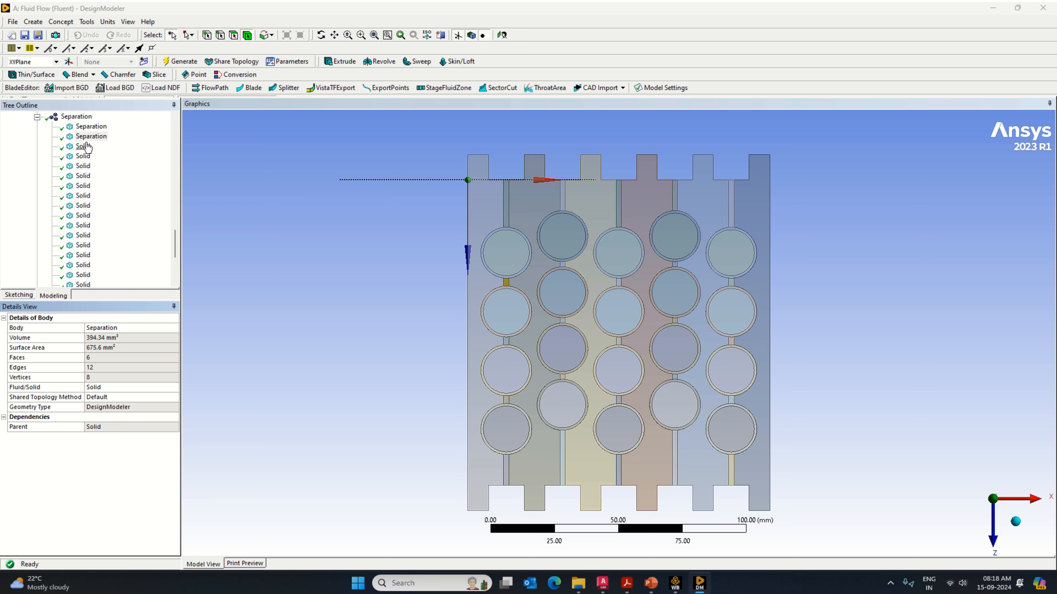
pyautogui.click(104, 328)
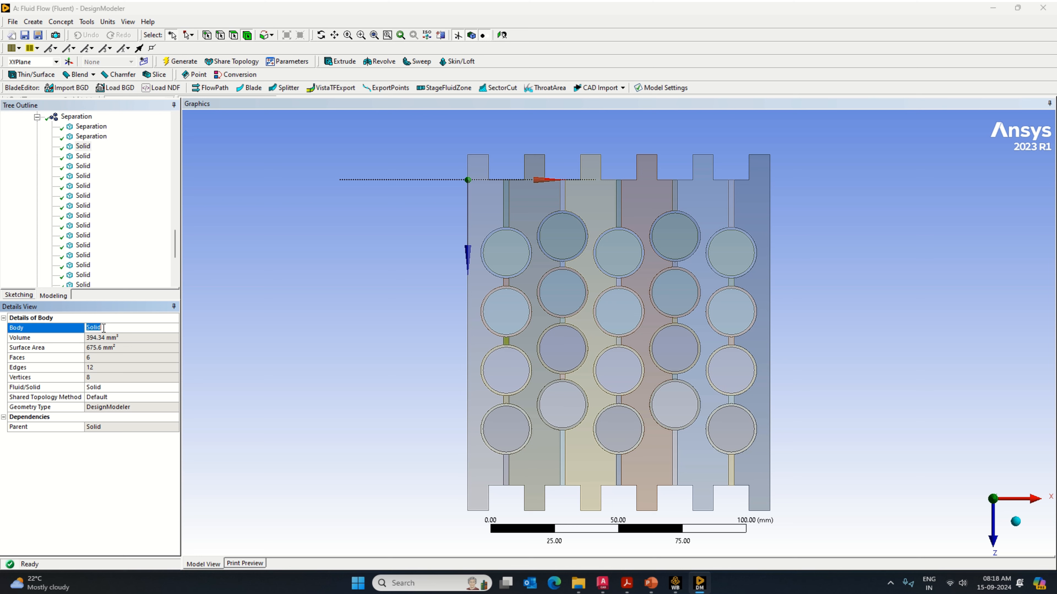
pyautogui.write('Separation')
pyautogui.press('Return')
# Step: Rename the fourth and fifth solid bodies in the Separation part as Separation
pyautogui.click(83, 156)
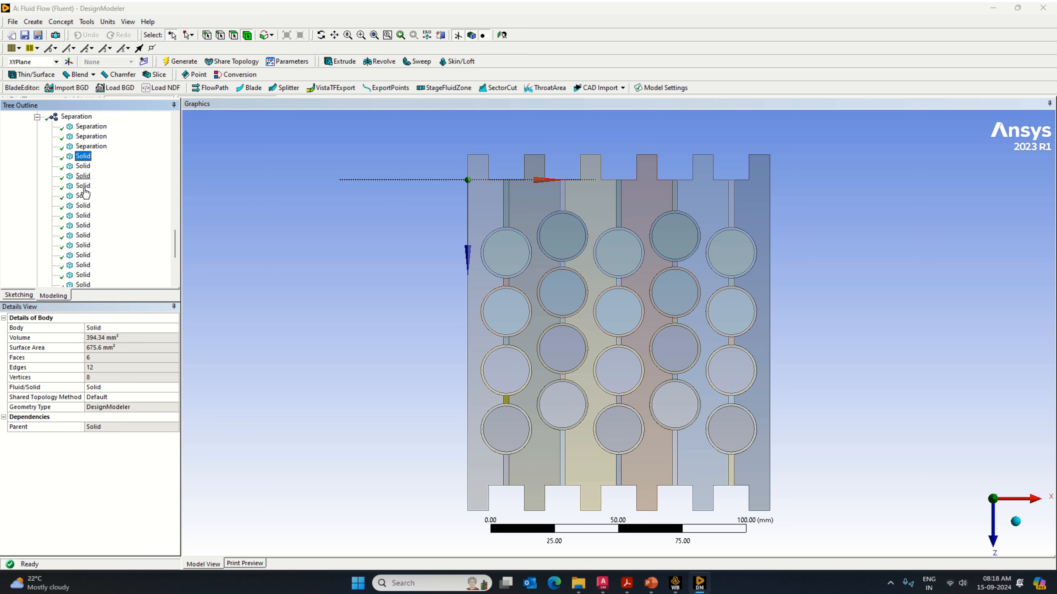
pyautogui.click(104, 327)
pyautogui.write('Separation')
pyautogui.press('Return')
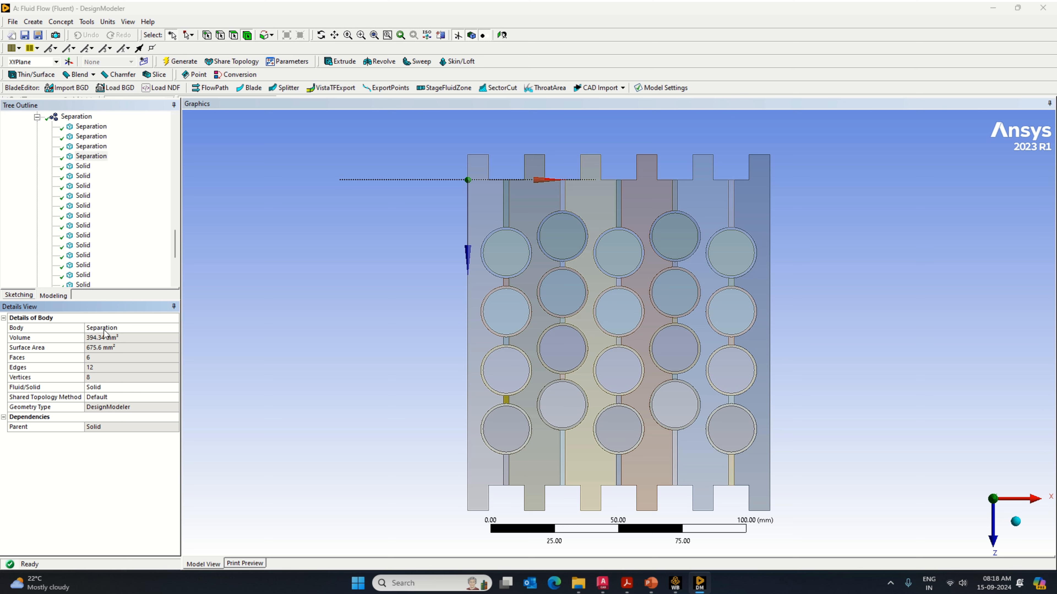
pyautogui.click(83, 166)
pyautogui.click(106, 328)
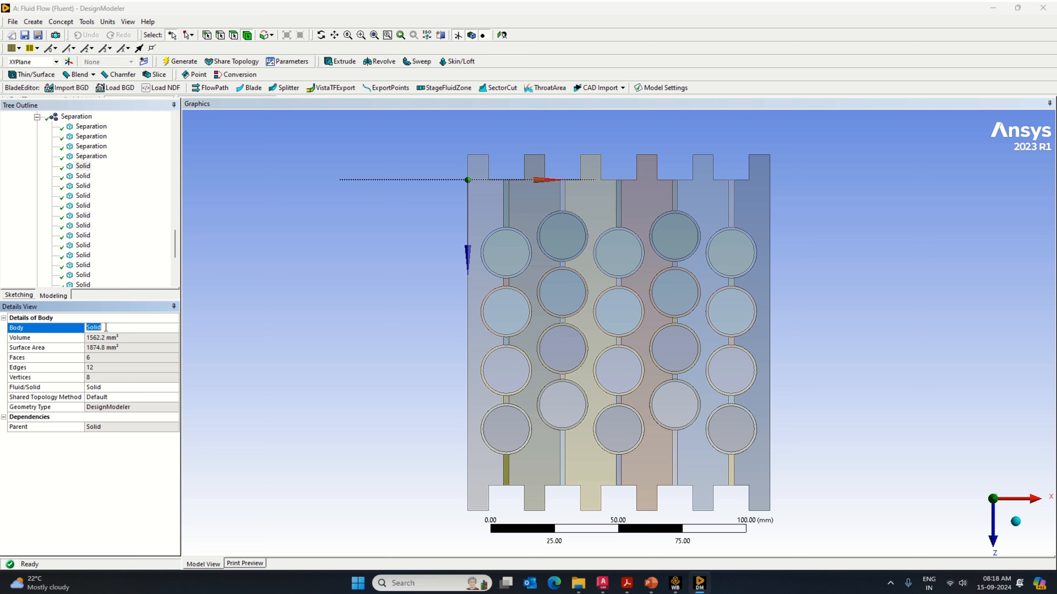
pyautogui.write('Separation')
pyautogui.press('Return')
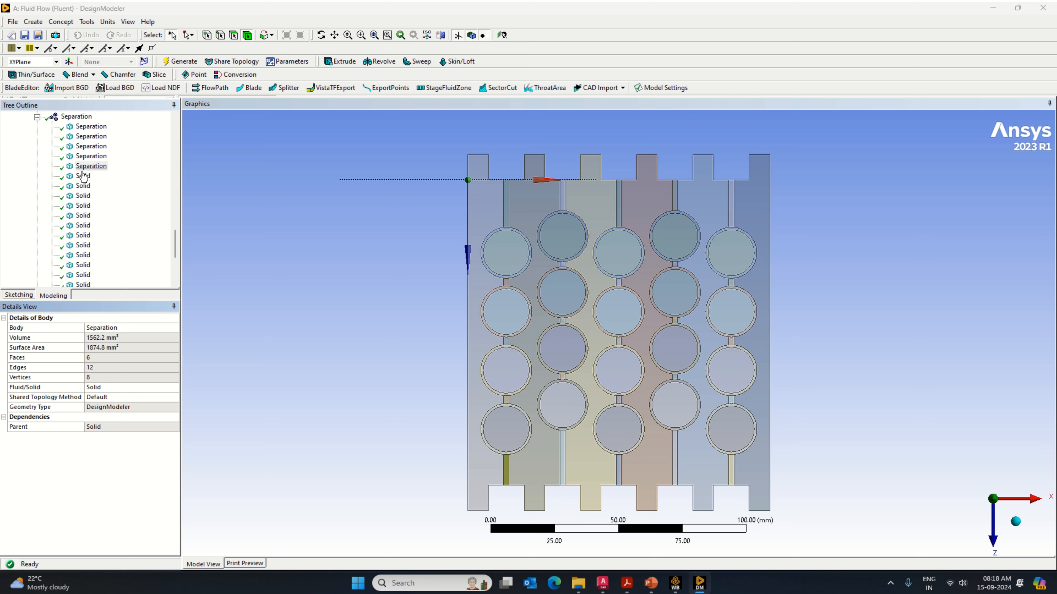
# Step: Rename the sixth, seventh and eighth solid bodies in the Separation part as Separation
pyautogui.click(83, 176)
pyautogui.click(111, 327)
pyautogui.hotkey('ctrl', 'v')
pyautogui.press('Return')
pyautogui.click(82, 185)
pyautogui.click(106, 327)
pyautogui.hotkey('ctrl', 'v')
pyautogui.press('Return')
pyautogui.click(82, 196)
pyautogui.click(103, 328)
pyautogui.hotkey('ctrl', 'v')
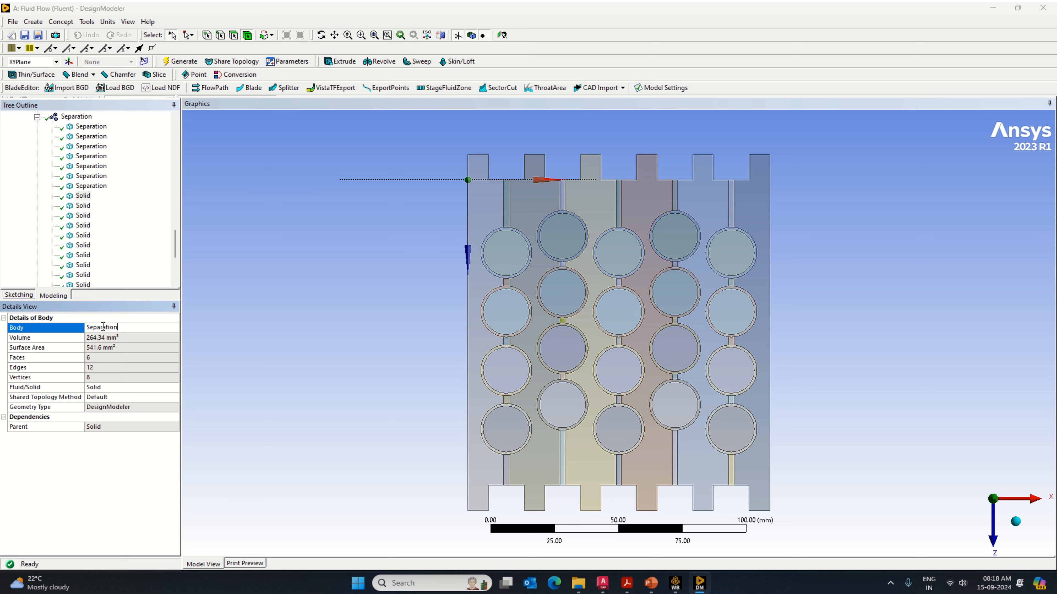
pyautogui.press('Return')
# Step: Rename the ninth through thirteenth solid bodies in the Separation part as Separation
pyautogui.click(83, 205)
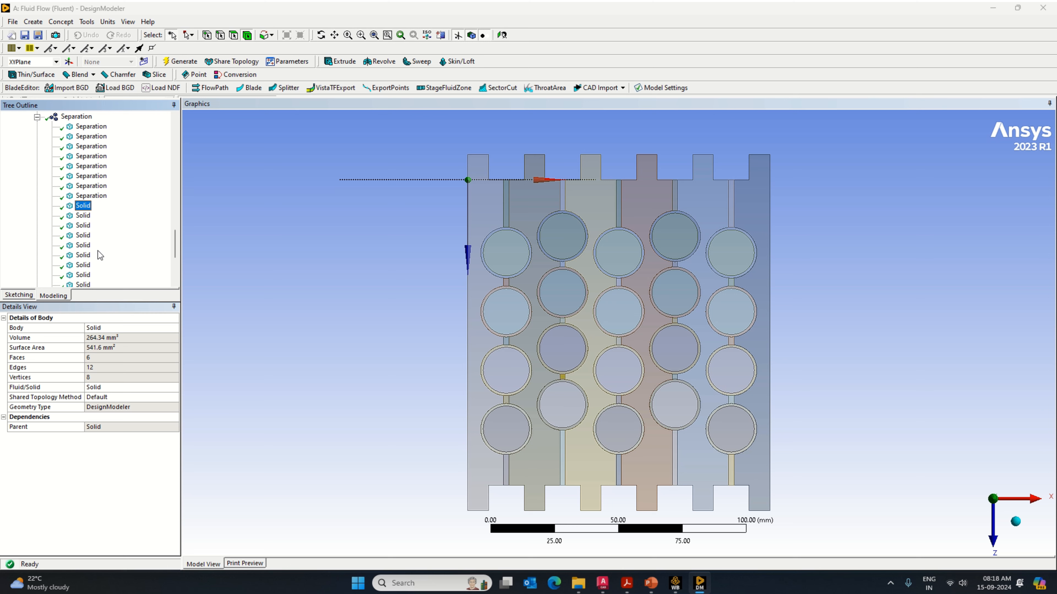
pyautogui.click(108, 327)
pyautogui.hotkey('ctrl', 'v')
pyautogui.press('Return')
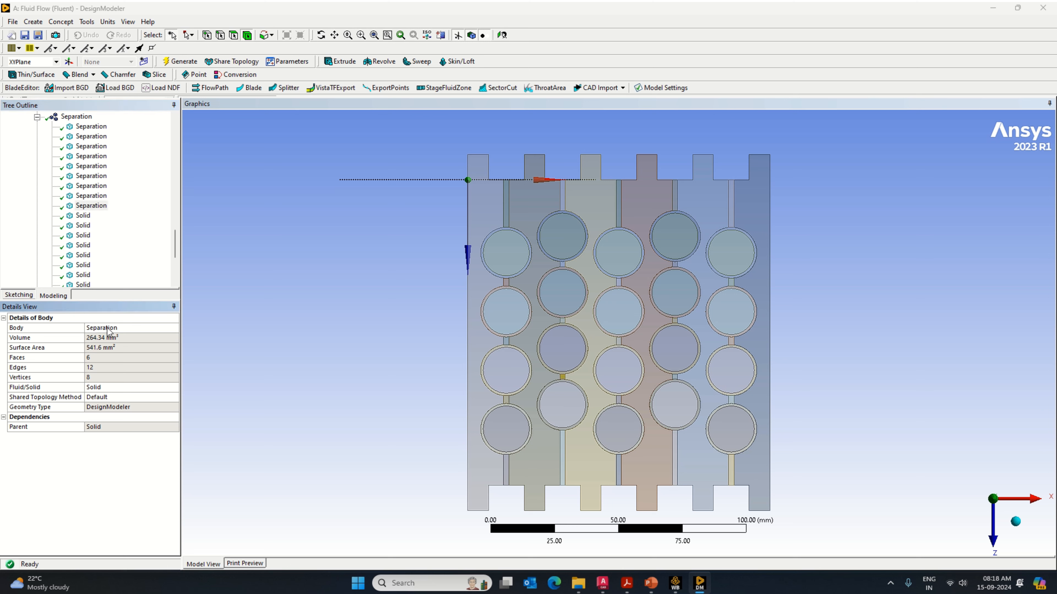
pyautogui.click(83, 215)
pyautogui.click(98, 327)
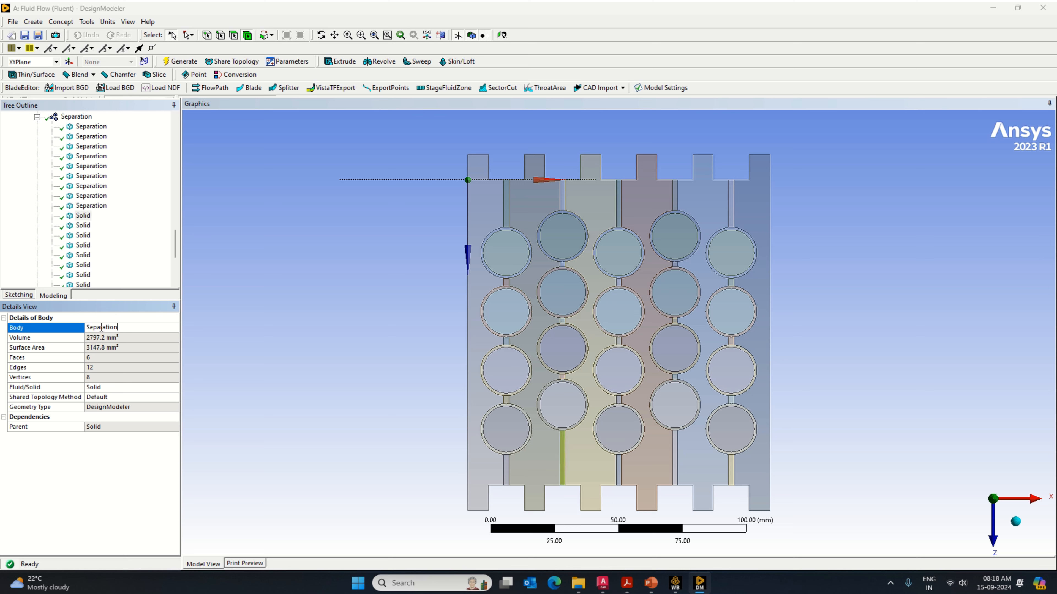
pyautogui.hotkey('ctrl', 'v')
pyautogui.press('Return')
pyautogui.click(83, 225)
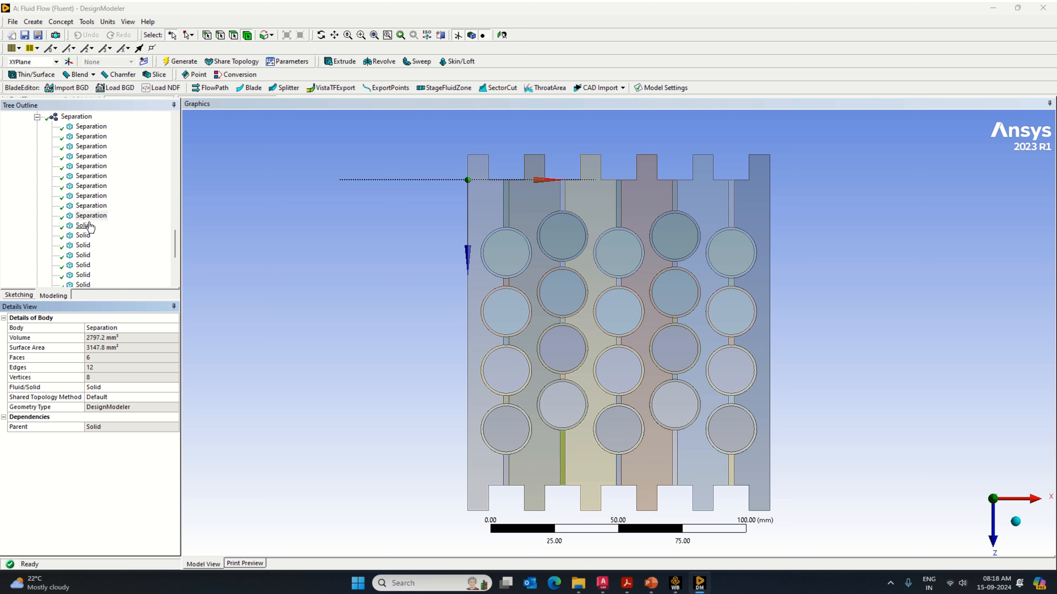
pyautogui.click(100, 327)
pyautogui.hotkey('ctrl', 'v')
pyautogui.press('Return')
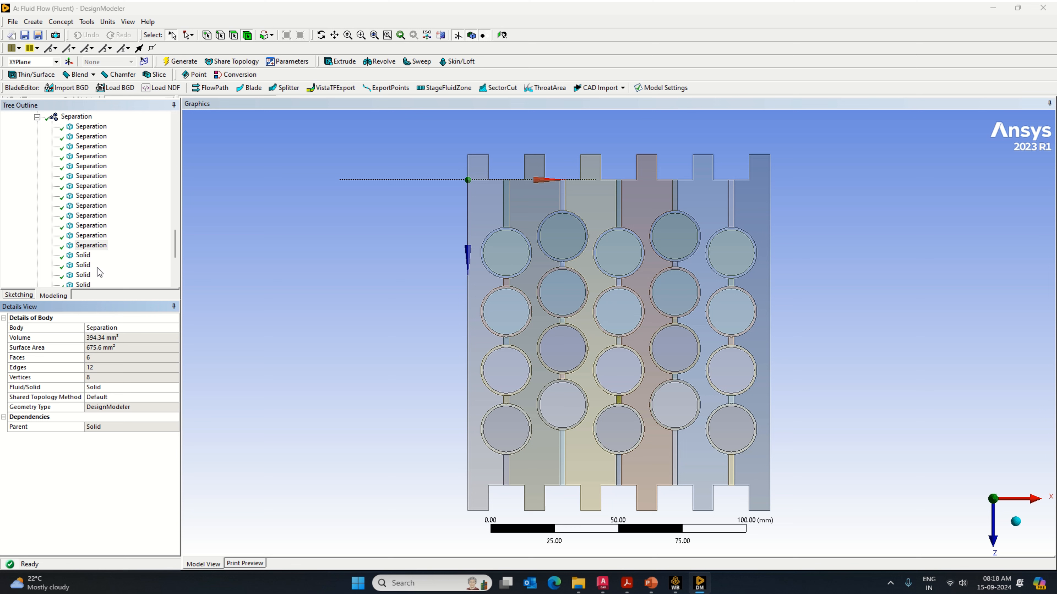
# Step: Rename the fourteenth through seventeenth solid bodies in the Separation part as Separation
pyautogui.click(83, 254)
pyautogui.click(116, 327)
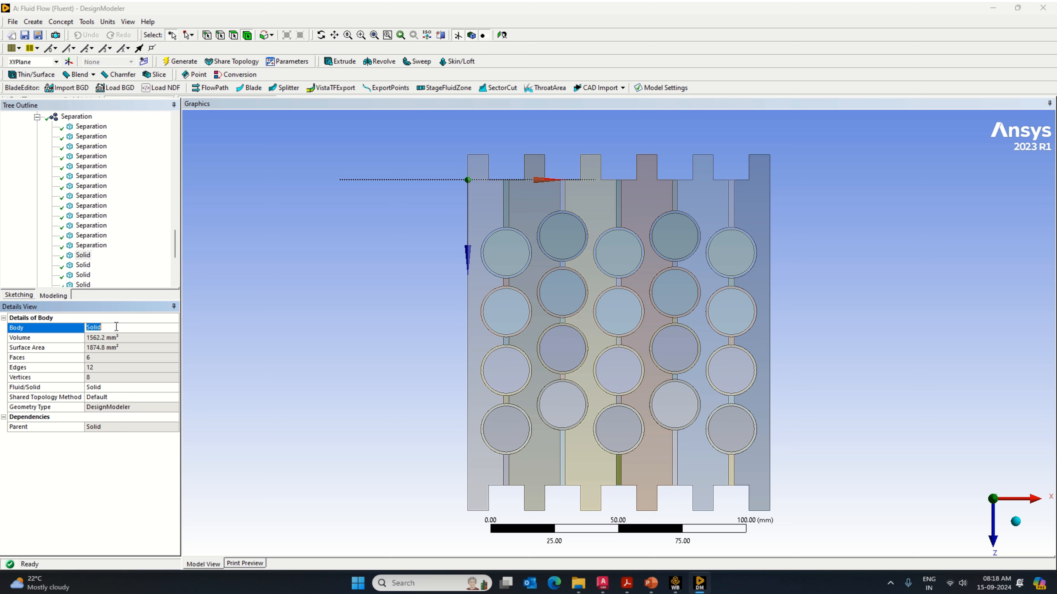
pyautogui.hotkey('ctrl', 'v')
pyautogui.press('Return')
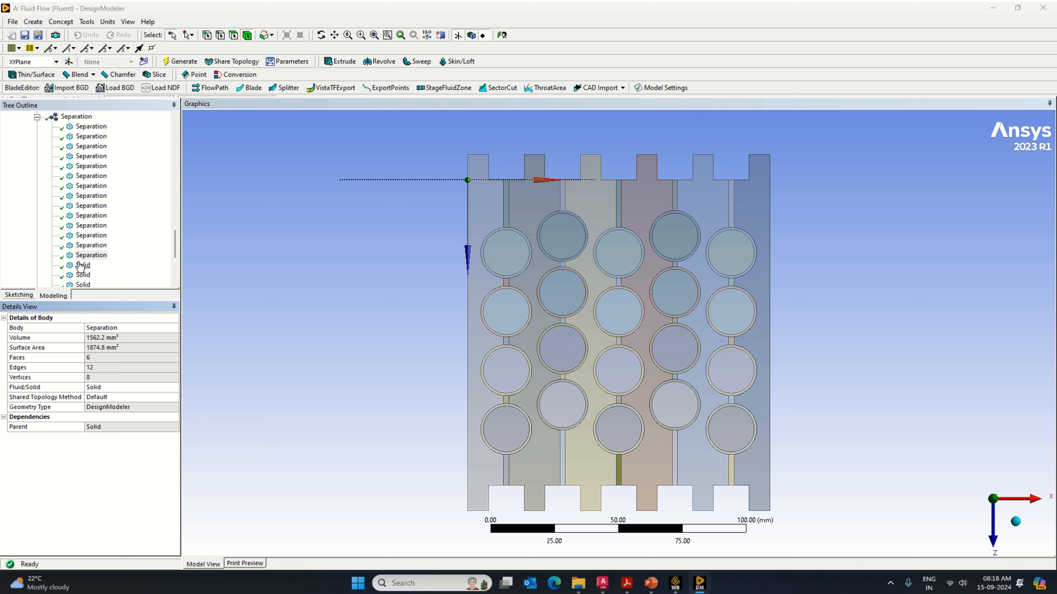
pyautogui.click(83, 265)
pyautogui.click(110, 327)
pyautogui.hotkey('ctrl', 'v')
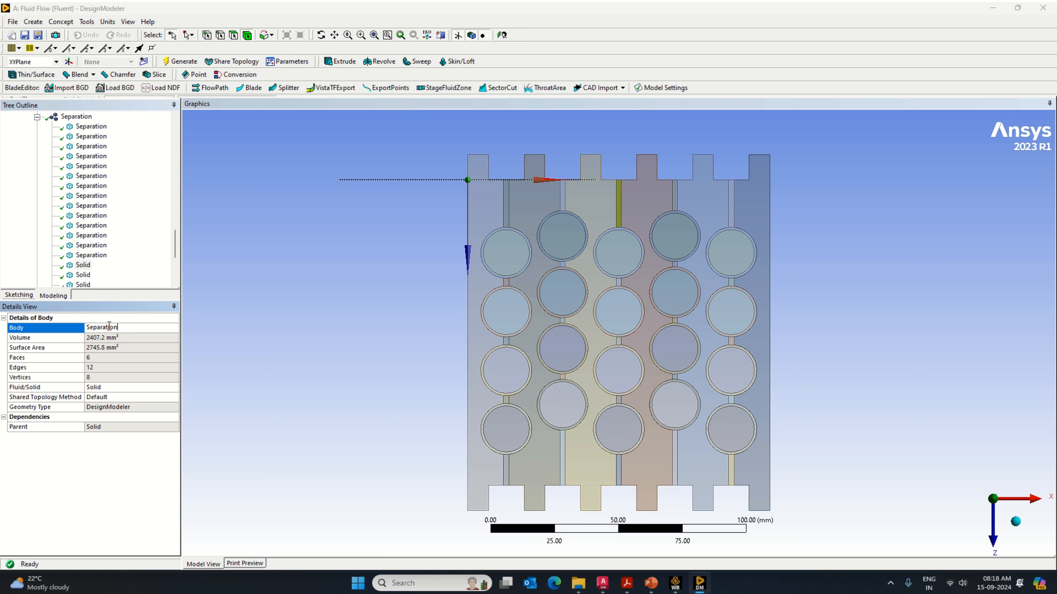
pyautogui.press('Return')
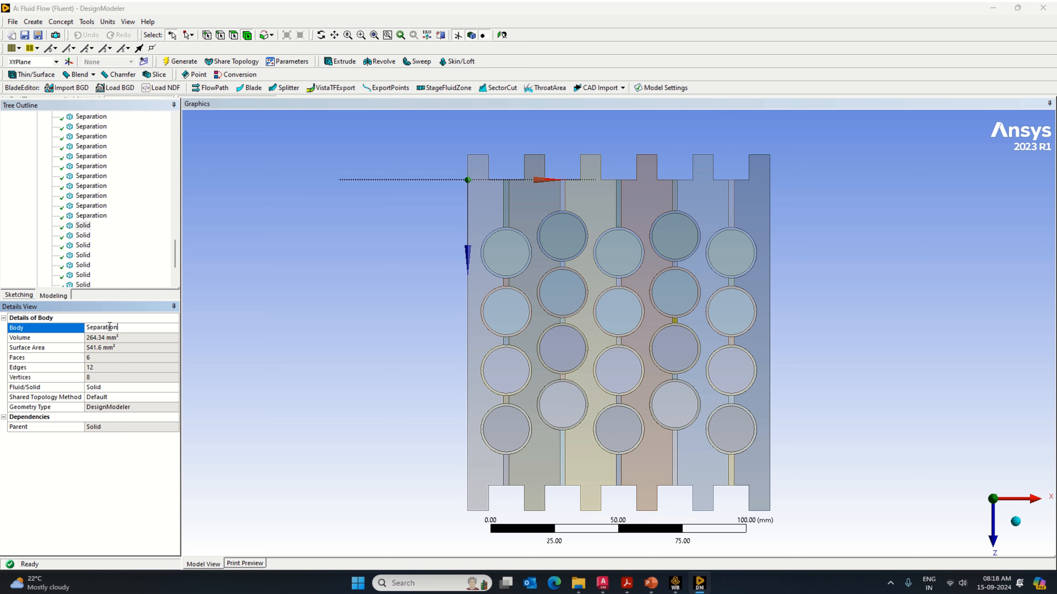
# Step: Rename the eighteenth and nineteenth solid bodies in the Separation part as Separation
pyautogui.click(86, 238)
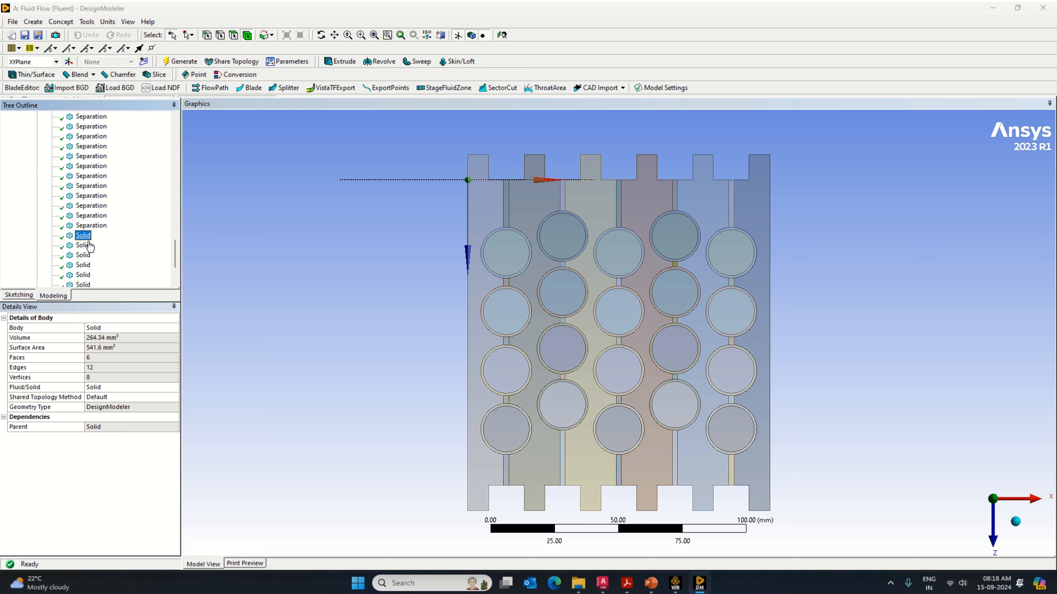
pyautogui.click(103, 326)
pyautogui.hotkey('ctrl', 'v')
pyautogui.press('Return')
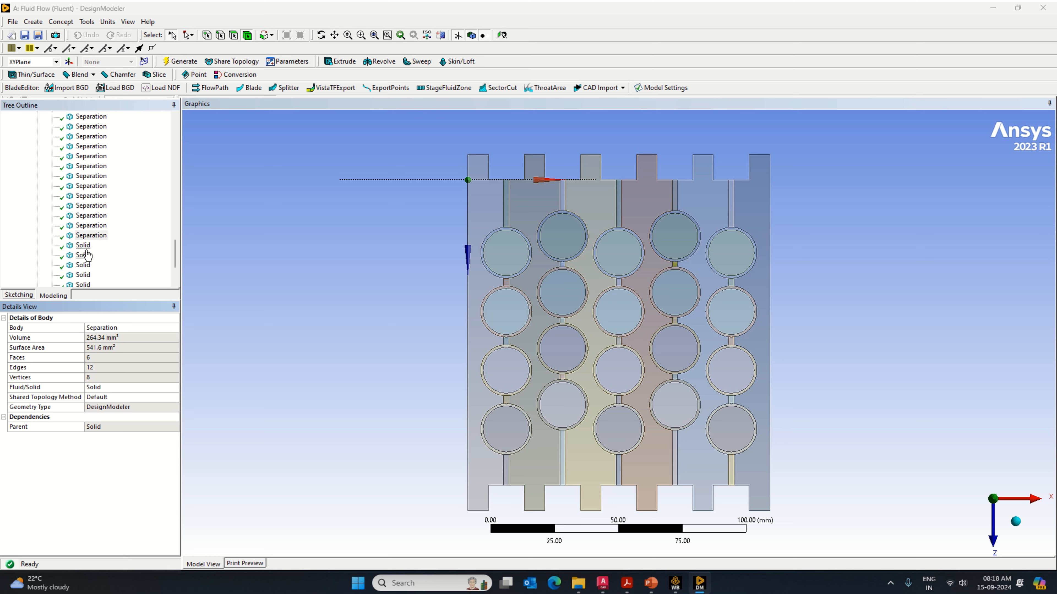
pyautogui.click(83, 245)
pyautogui.click(103, 328)
pyautogui.hotkey('ctrl', 'v')
pyautogui.press('Return')
# Step: Rename the twentieth, twenty-first and twenty-second solid bodies in the Separation part as Separation
pyautogui.click(84, 255)
pyautogui.click(104, 328)
pyautogui.hotkey('ctrl', 'v')
pyautogui.click(85, 266)
pyautogui.click(107, 328)
pyautogui.hotkey('ctrl', 'v')
pyautogui.press('Return')
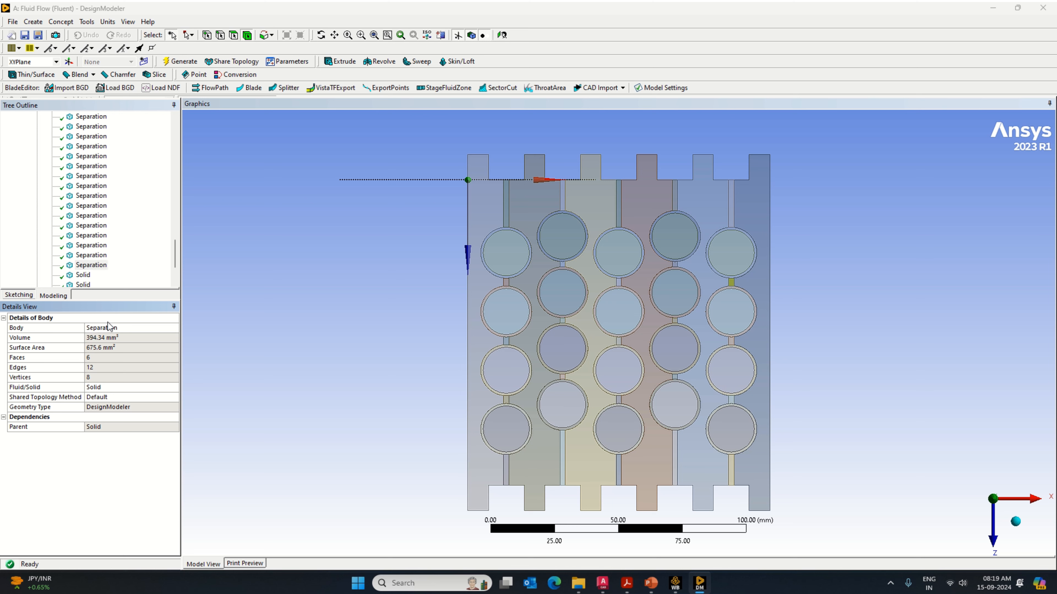
pyautogui.click(85, 275)
pyautogui.click(101, 328)
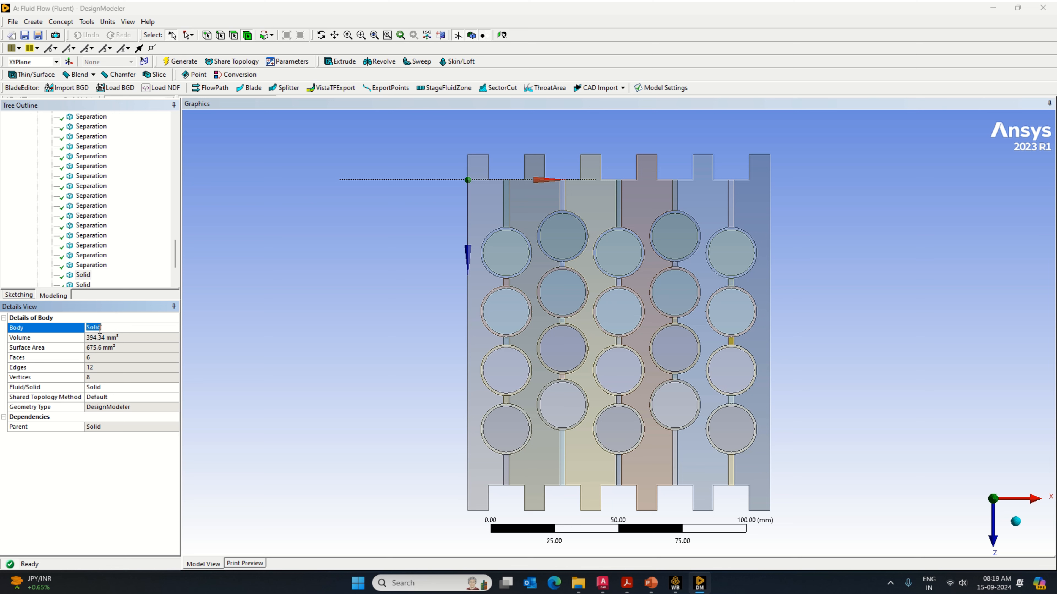
pyautogui.write('Separation')
pyautogui.press('Return')
pyautogui.scroll(-2, 92, 210)
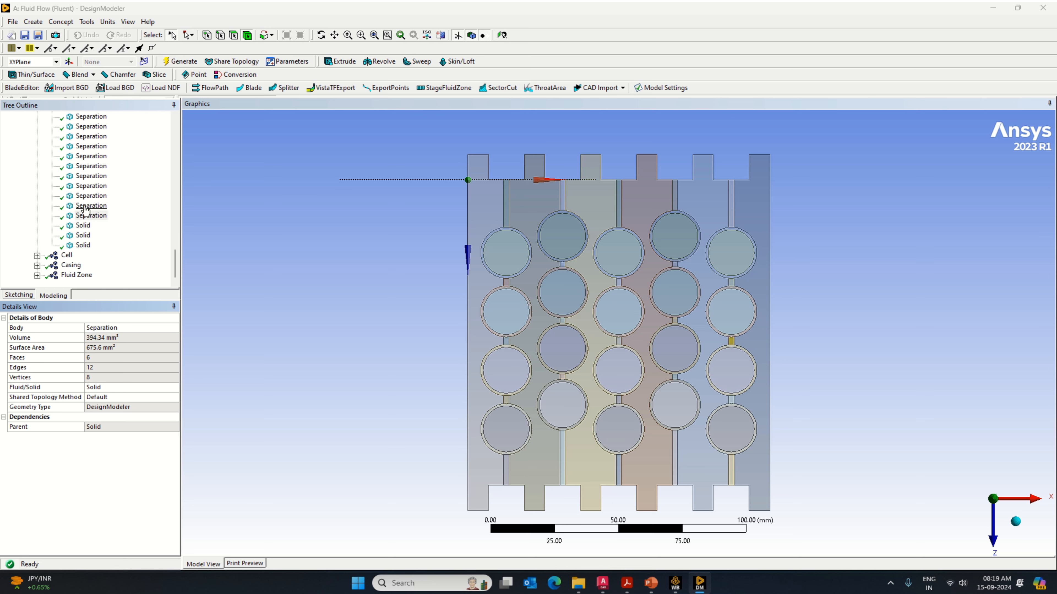
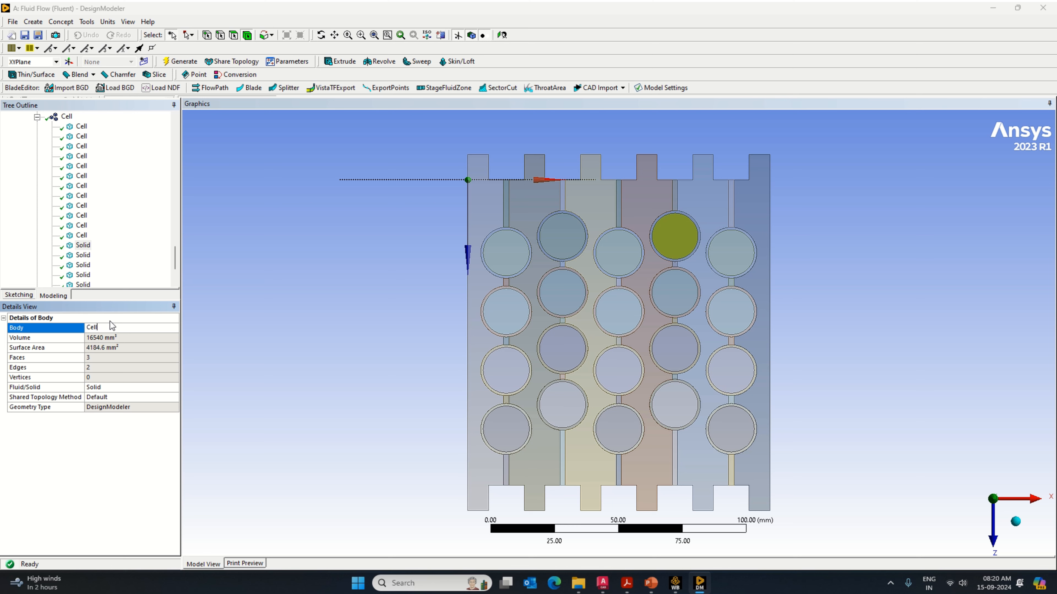
# Step: Rename the thirteenth and fourteenth bodies in the Cell part as Cell
pyautogui.write('Cell')
pyautogui.press('Return')
pyautogui.click(89, 256)
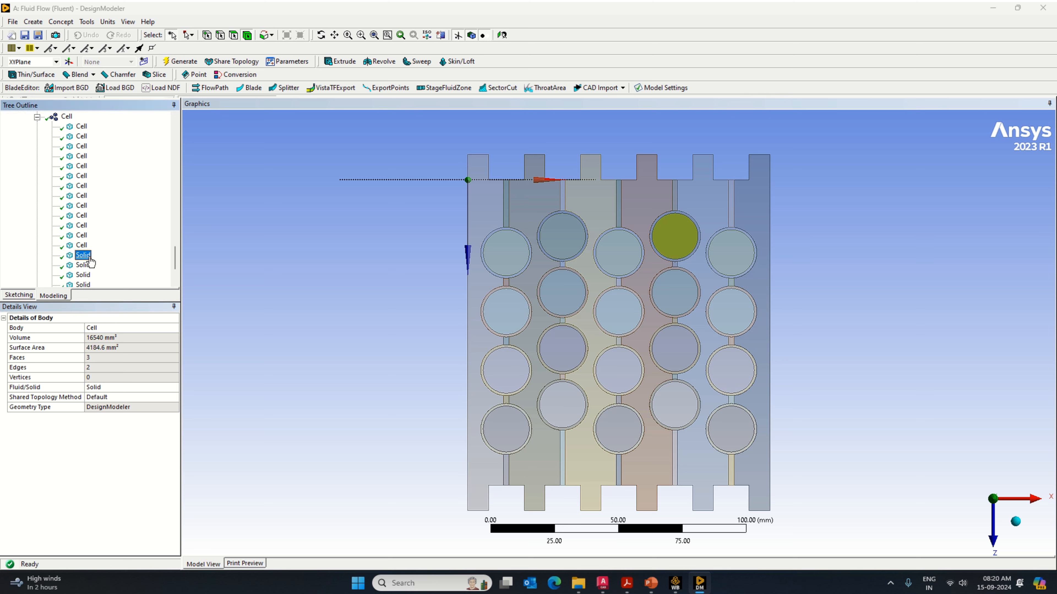
pyautogui.click(105, 327)
pyautogui.press('Return')
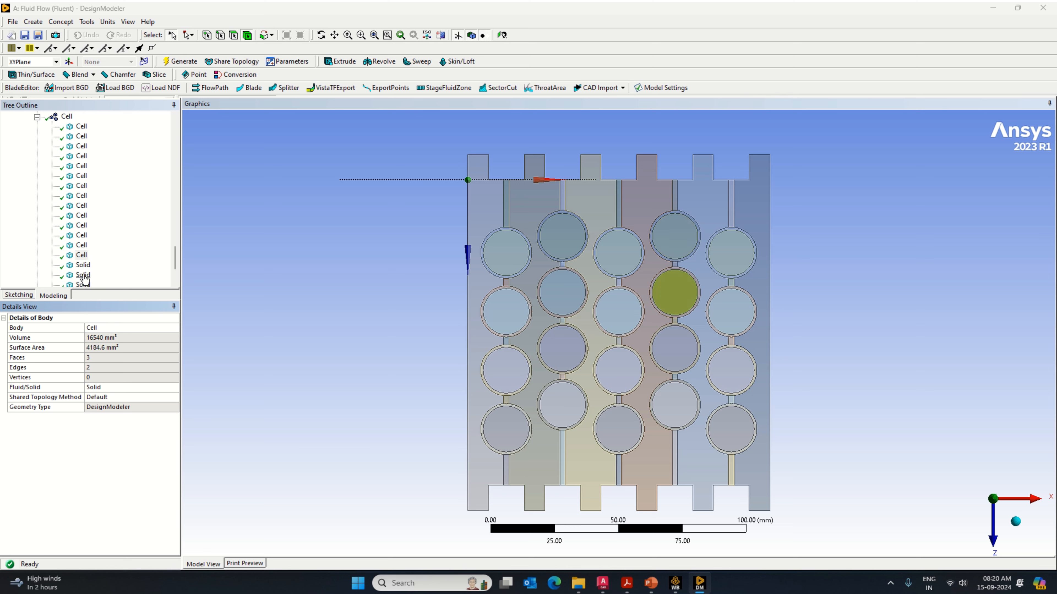
# Step: Rename the fifteenth and sixteenth solid bodies in the Cell part as Cell
pyautogui.click(83, 265)
pyautogui.click(110, 328)
pyautogui.write('Cell')
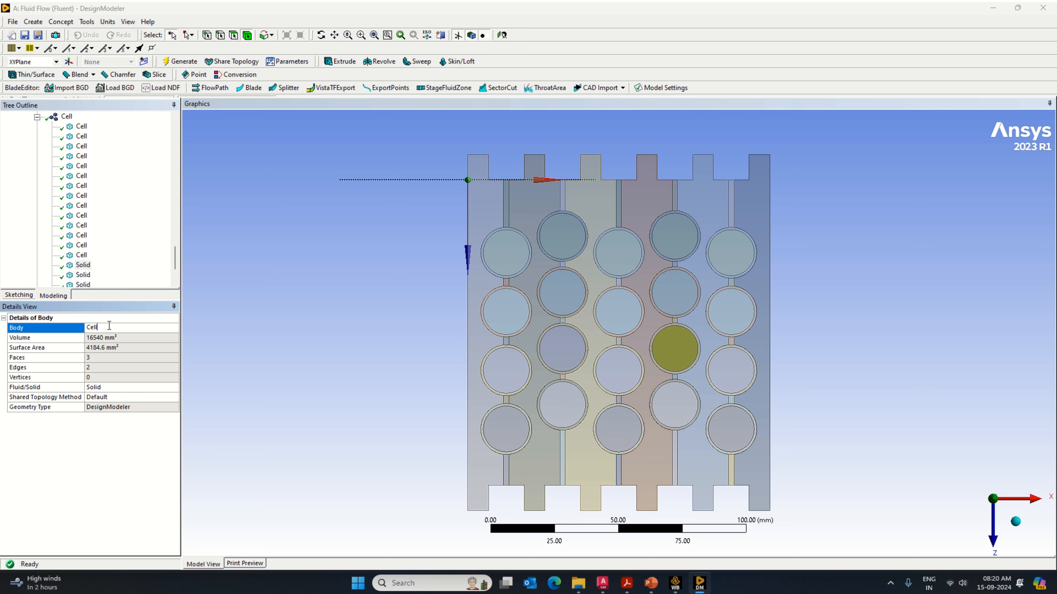
pyautogui.press('Return')
pyautogui.click(83, 275)
pyautogui.click(102, 328)
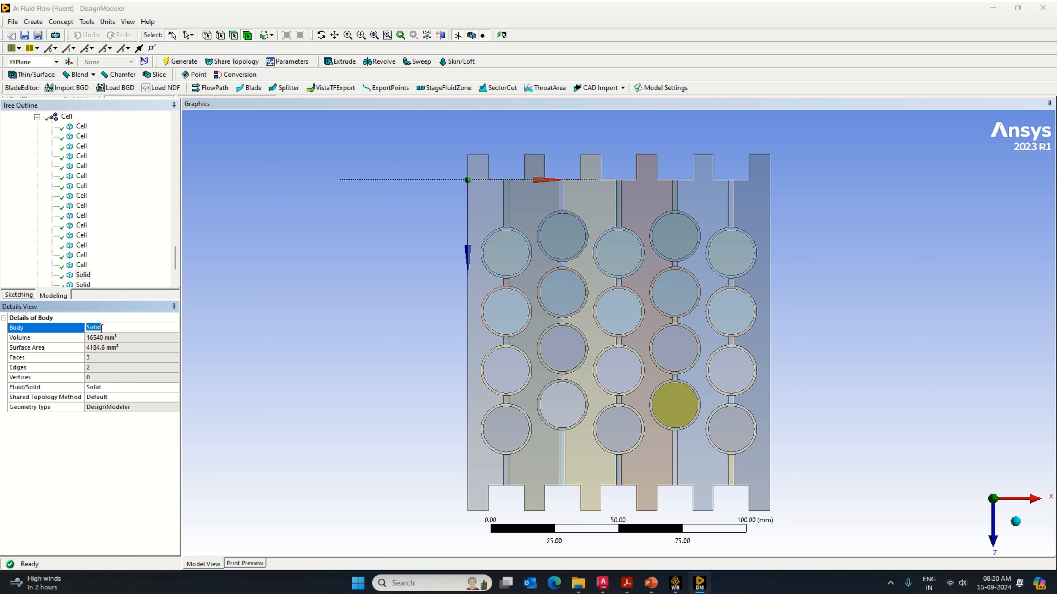
pyautogui.write('Cell')
pyautogui.press('Return')
# Step: Rename the seventeenth and eighteenth solid bodies in the Cell part as Cell
pyautogui.scroll(-2, 111, 238)
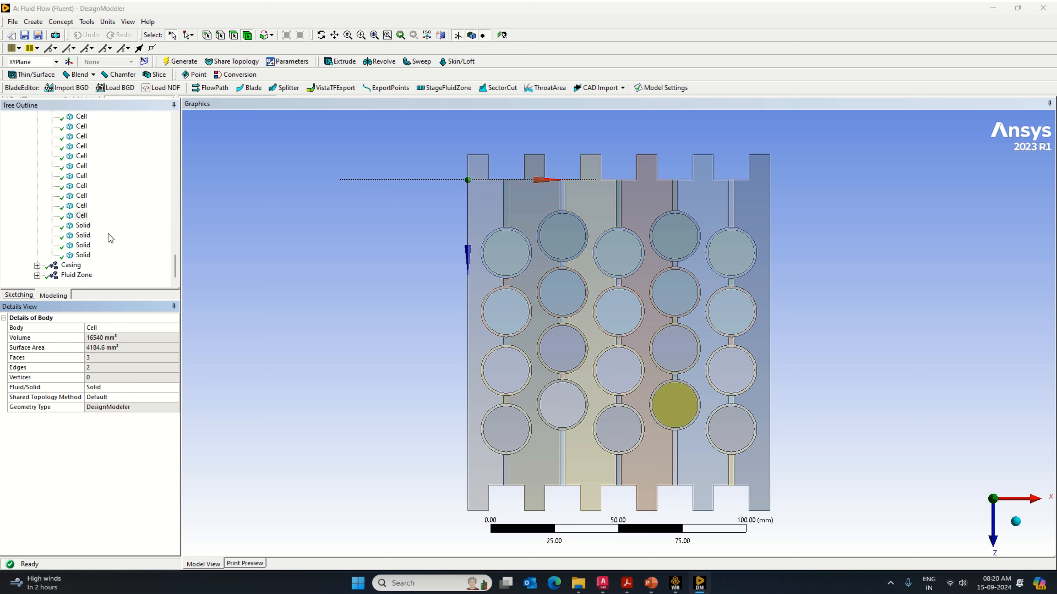
pyautogui.click(83, 225)
pyautogui.click(104, 328)
pyautogui.write('Cell')
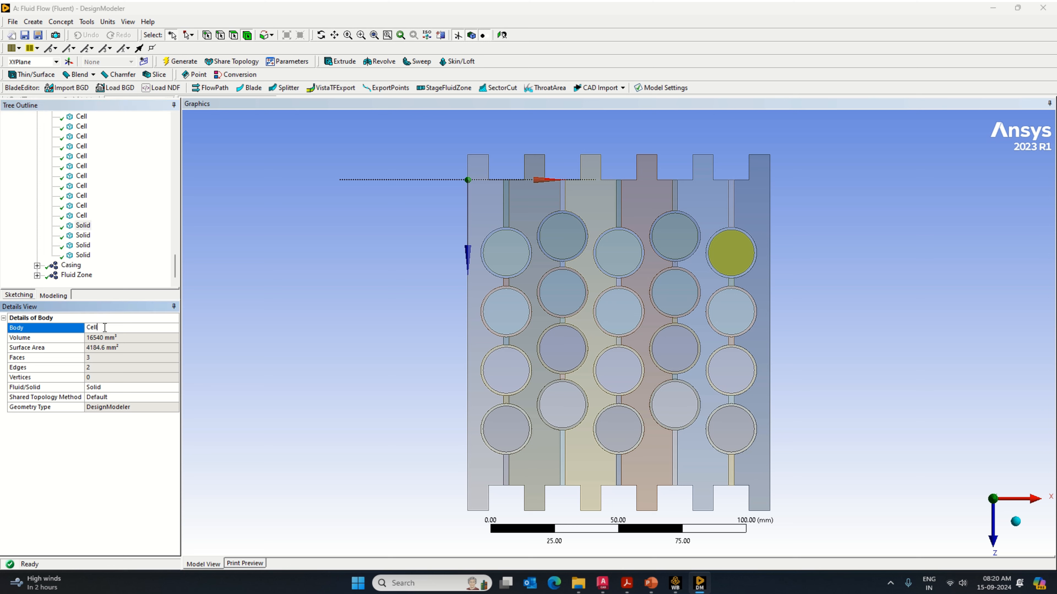
pyautogui.press('Return')
pyautogui.click(82, 235)
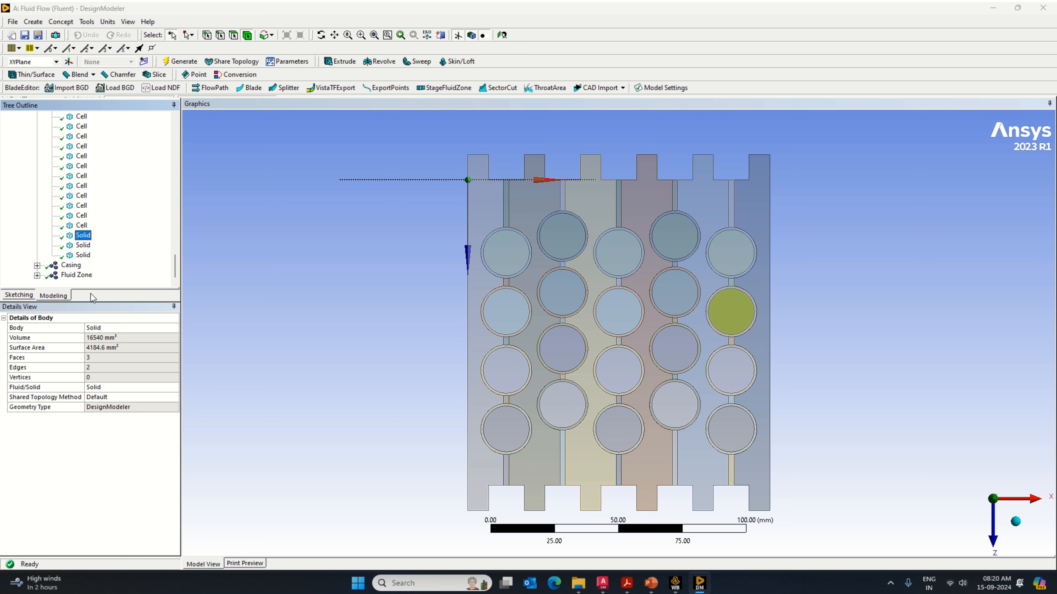
pyautogui.click(104, 328)
pyautogui.write('Cell')
pyautogui.press('Return')
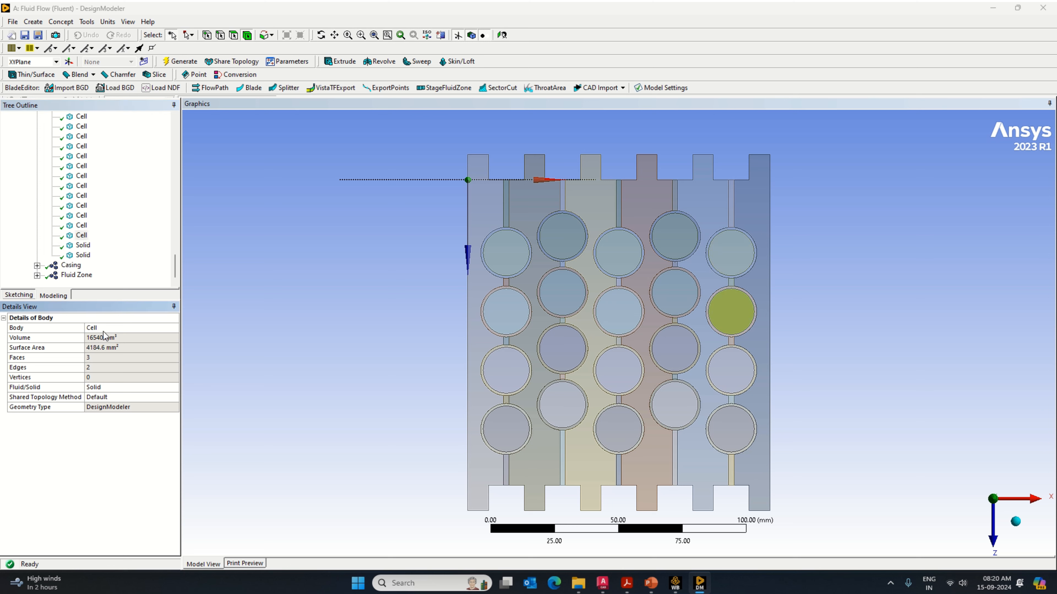
# Step: Rename the nineteenth and twentieth solid bodies in the Cell part as Cell
pyautogui.click(82, 245)
pyautogui.click(110, 329)
pyautogui.write('Cell')
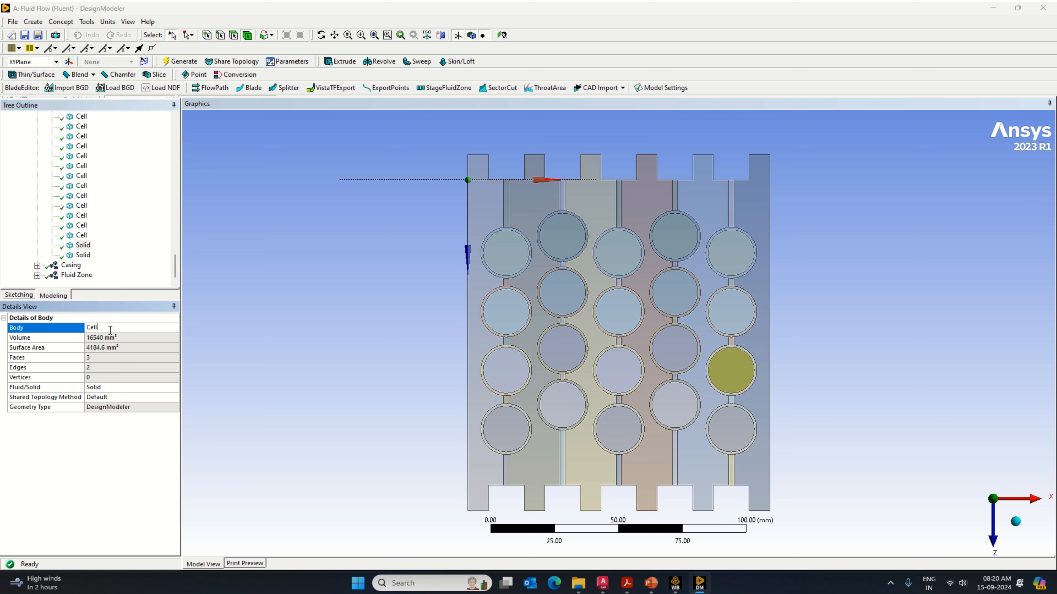
pyautogui.press('Return')
pyautogui.click(83, 255)
pyautogui.click(101, 328)
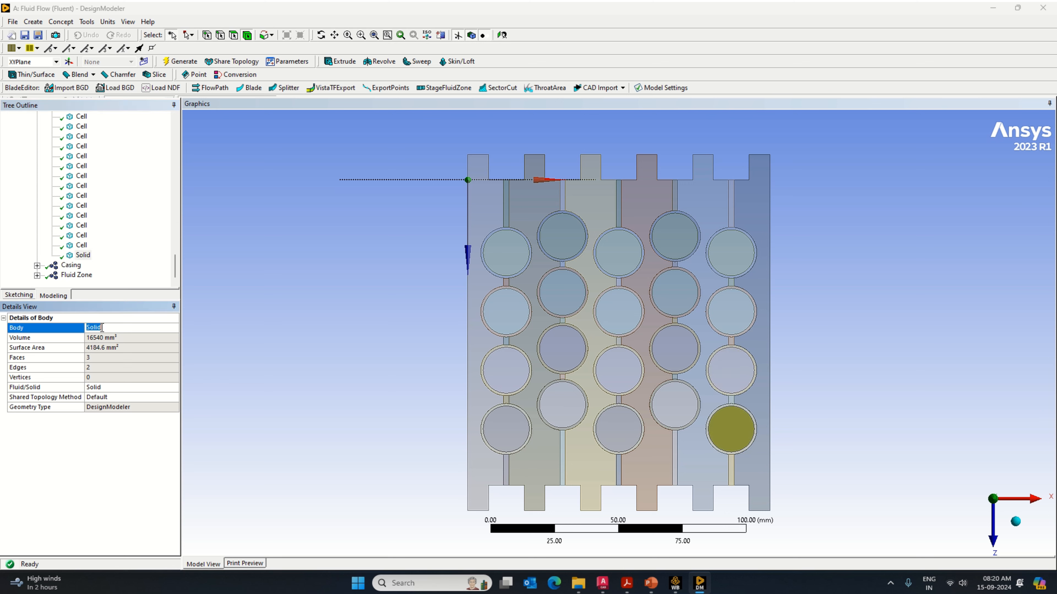
pyautogui.write('Cell')
pyautogui.press('Return')
# Step: Expand the Casing part and rename its first four solid bodies as Casing
pyautogui.click(69, 266)
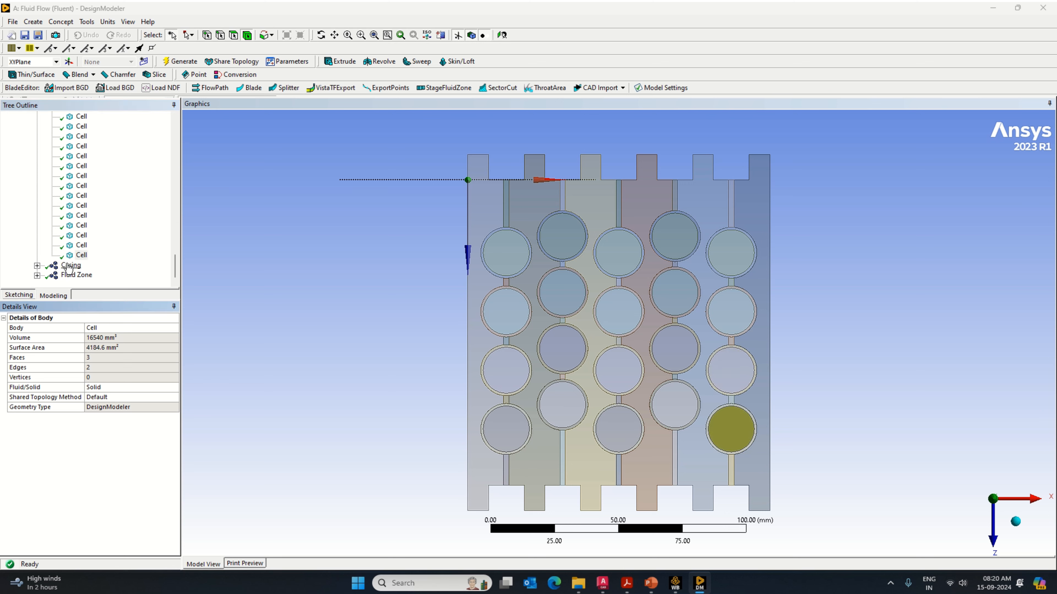
pyautogui.click(37, 266)
pyautogui.click(82, 126)
pyautogui.click(100, 328)
pyautogui.write('Casing')
pyautogui.press('Return')
pyautogui.click(83, 136)
pyautogui.click(101, 328)
pyautogui.write('Casing')
pyautogui.click(83, 156)
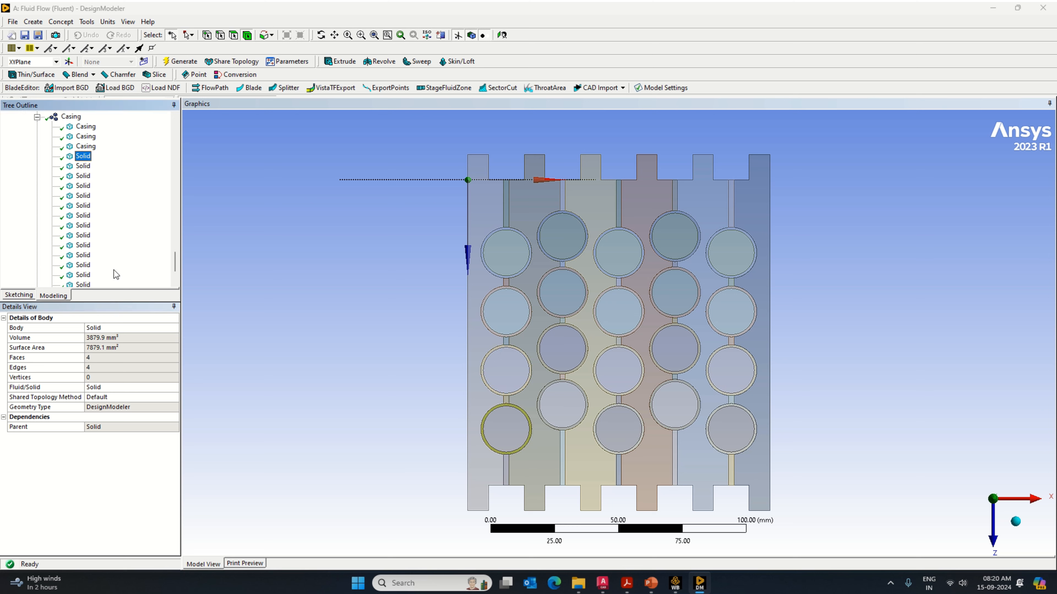
pyautogui.click(104, 327)
pyautogui.write('Casing')
pyautogui.press('Return')
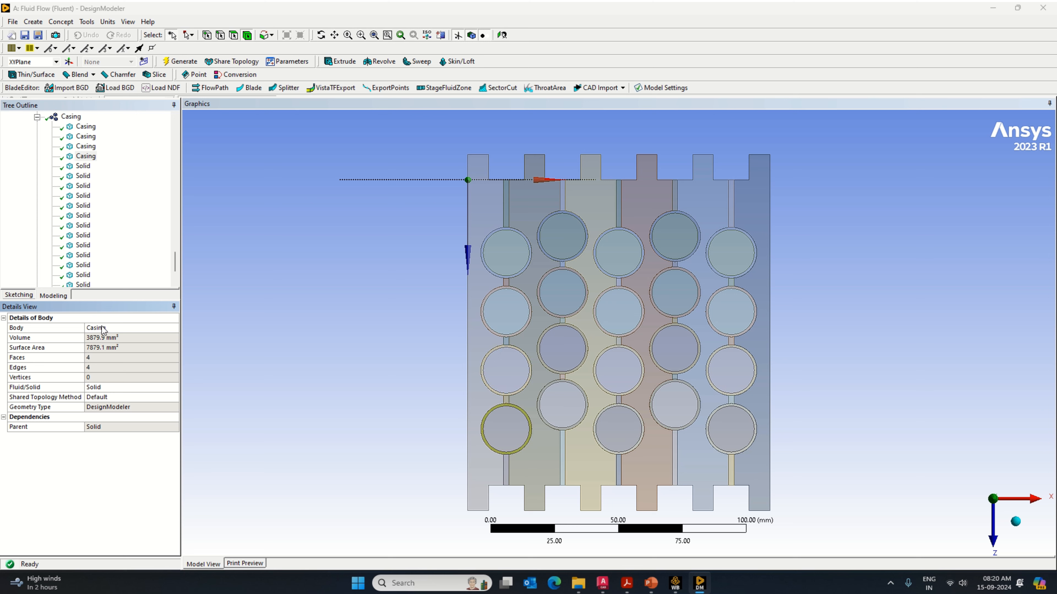
# Step: Rename the fifth and sixth solid bodies in the Casing part as Casing
pyautogui.click(83, 167)
pyautogui.click(109, 327)
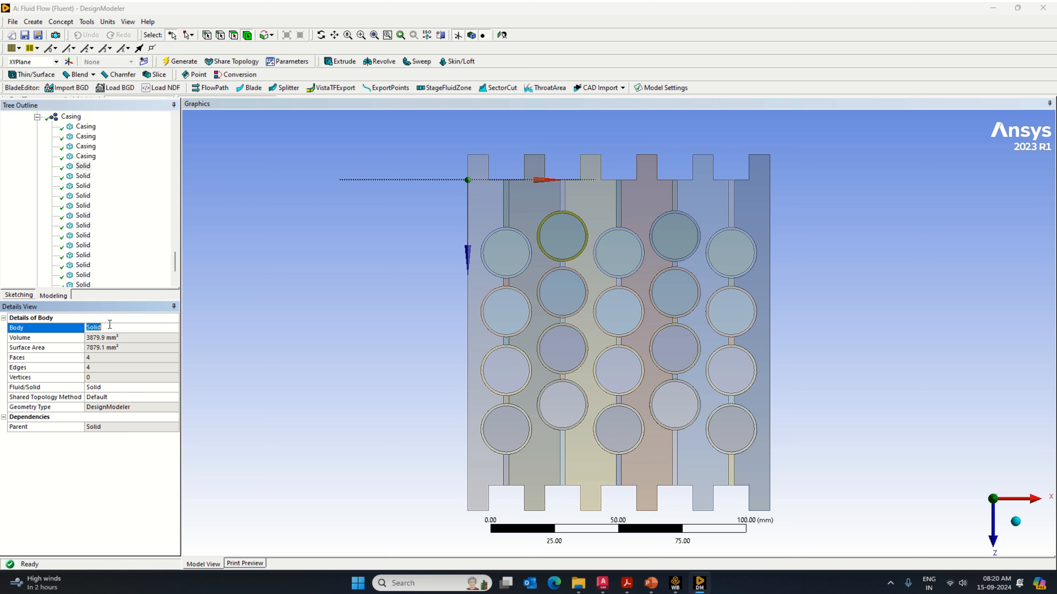
pyautogui.write('Casing')
pyautogui.press('Return')
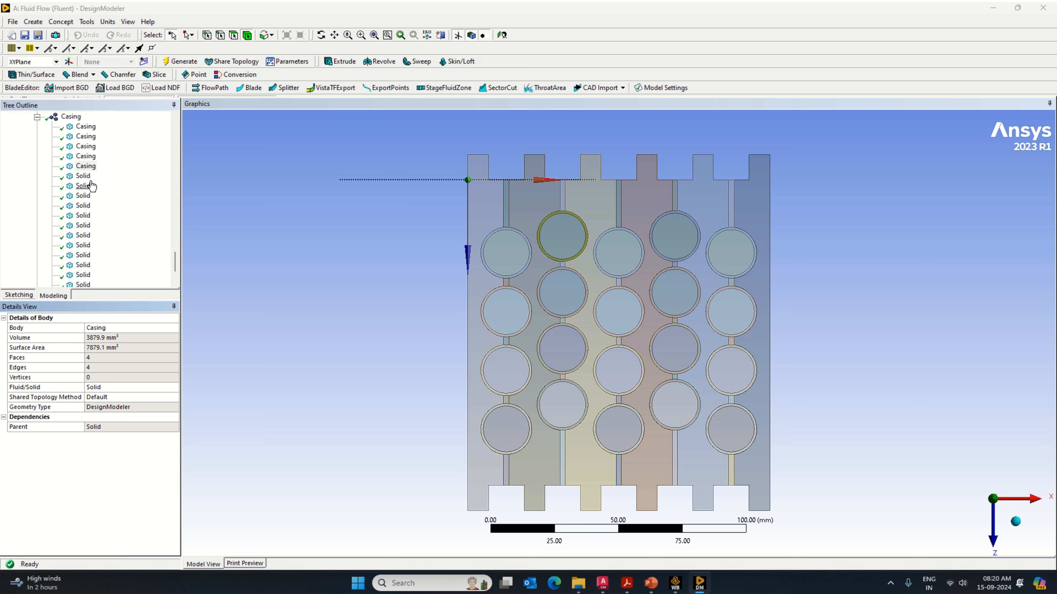
pyautogui.click(83, 175)
pyautogui.click(101, 328)
pyautogui.write('Casing')
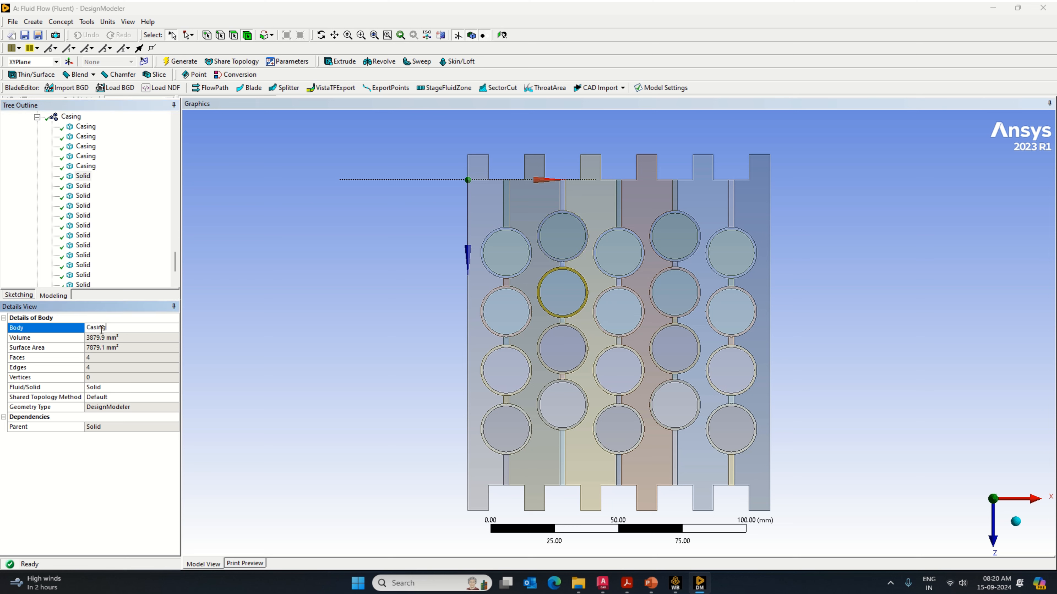
pyautogui.press('Return')
# Step: Rename the seventh and eighth solid bodies in the Casing part as Casing
pyautogui.click(83, 186)
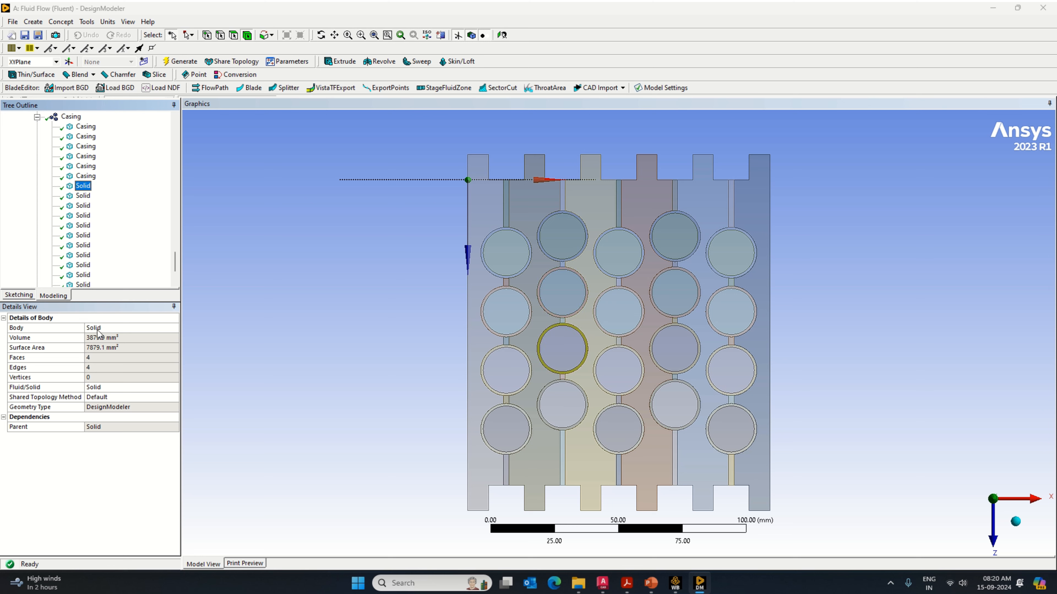
pyautogui.click(101, 328)
pyautogui.write('Casing')
pyautogui.press('Return')
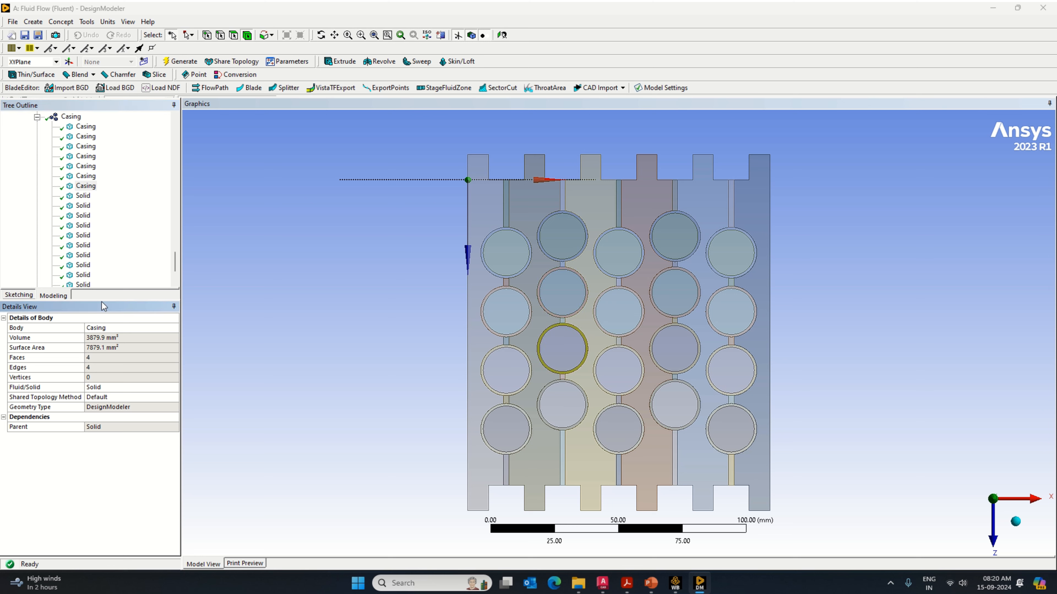
pyautogui.click(83, 195)
pyautogui.click(111, 328)
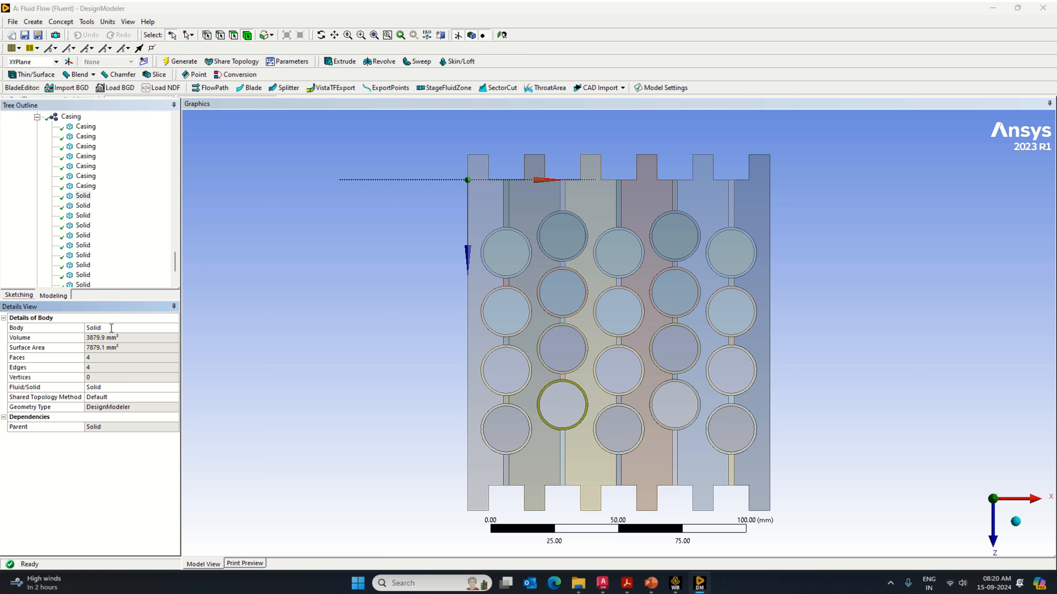
pyautogui.write('Casing')
pyautogui.press('Return')
# Step: Rename the ninth, tenth and eleventh solid bodies in the Casing part as Casing
pyautogui.click(83, 216)
pyautogui.click(107, 328)
pyautogui.write('Casing')
pyautogui.press('Return')
pyautogui.click(83, 226)
pyautogui.click(106, 326)
pyautogui.write('Casing')
pyautogui.press('Return')
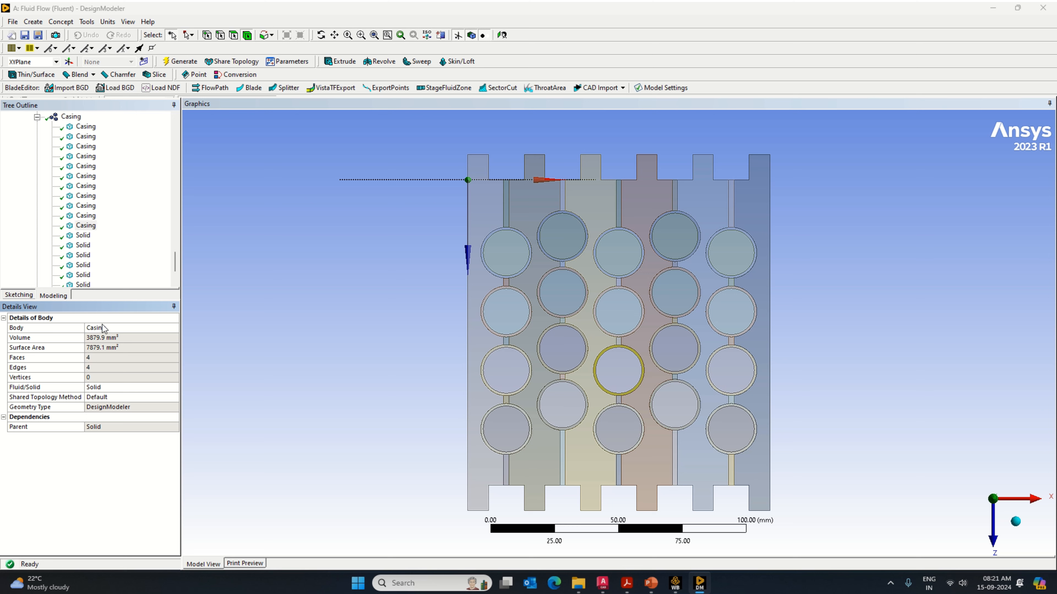
# Step: Rename the twelfth and thirteenth solid bodies in the Casing part as Casing
pyautogui.click(83, 235)
pyautogui.click(109, 327)
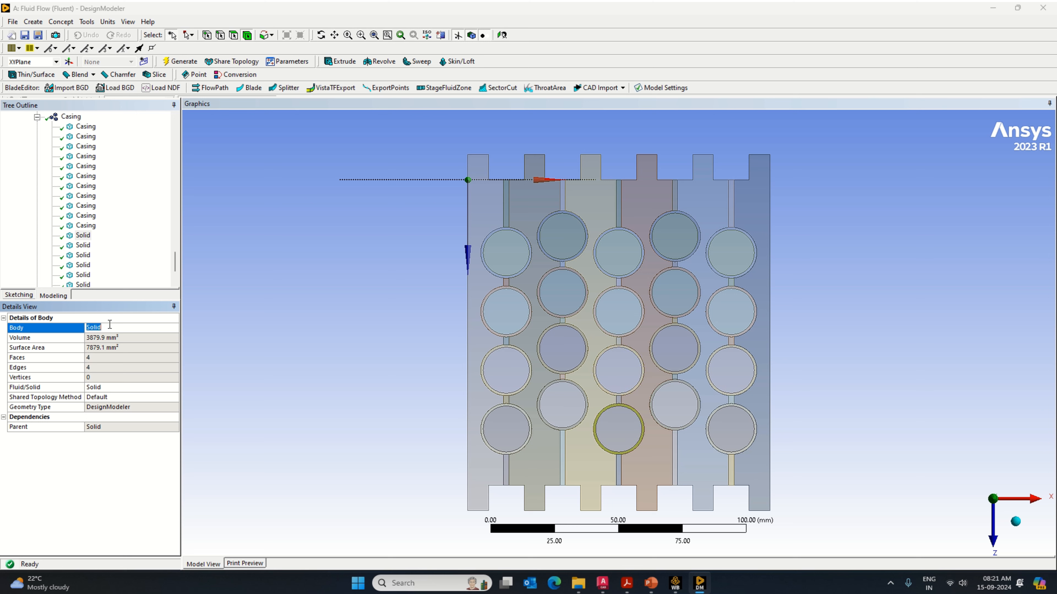
pyautogui.write('Casing')
pyautogui.press('Return')
pyautogui.click(82, 245)
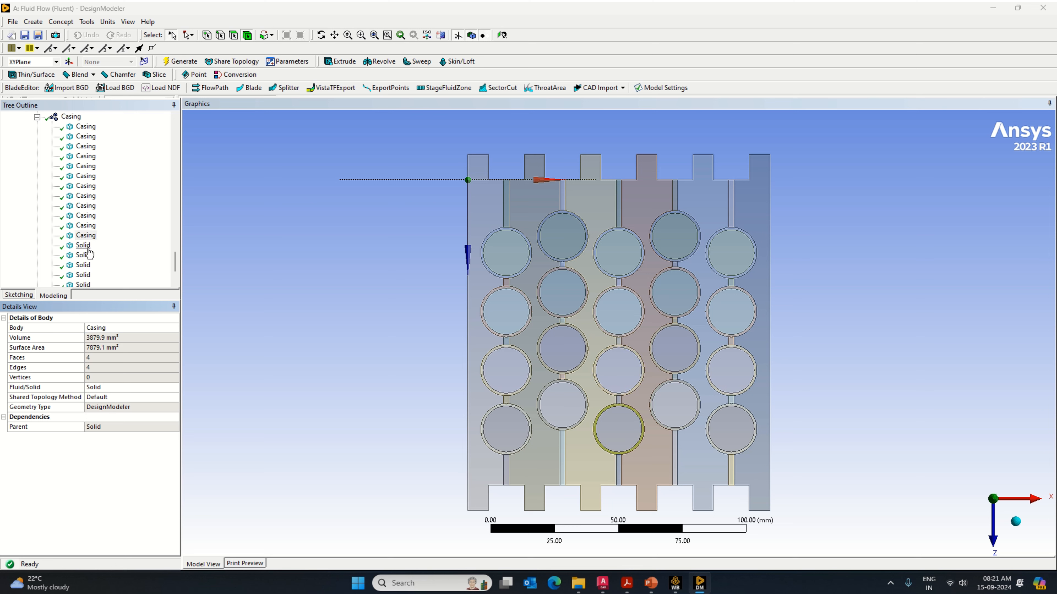
pyautogui.click(104, 328)
pyautogui.hotkey('ctrl', 'v')
# Step: Rename the fourteenth and fifteenth solid bodies in the Casing part as Casing
pyautogui.click(82, 255)
pyautogui.click(105, 328)
pyautogui.hotkey('ctrl', 'v')
pyautogui.click(83, 265)
pyautogui.click(105, 328)
pyautogui.write('Casing')
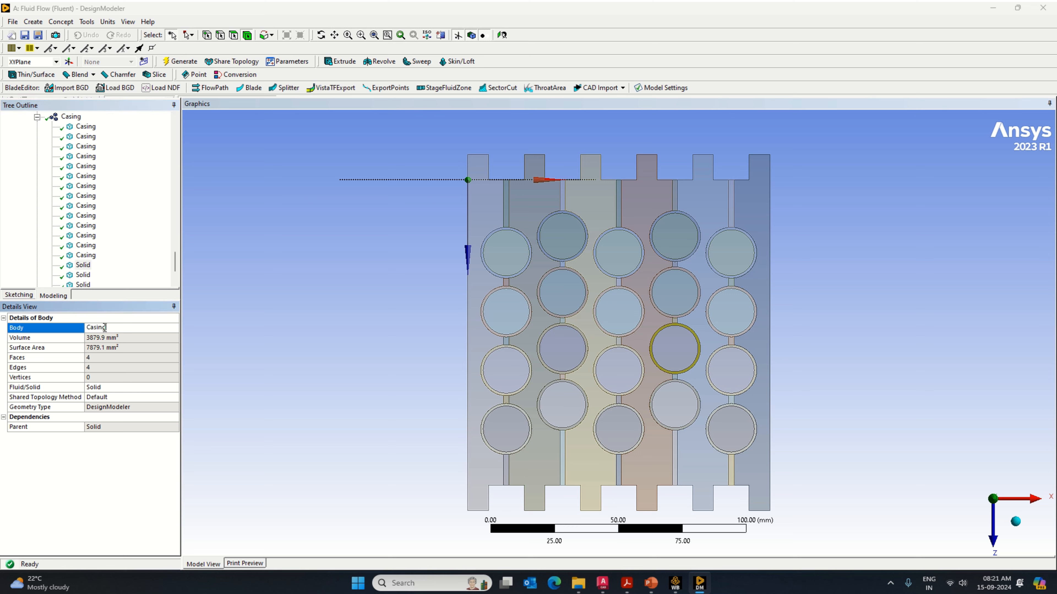
pyautogui.press('Return')
# Step: Rename the sixteenth and seventeenth solid bodies in the Casing part as Casing
pyautogui.scroll(-2, 99, 263)
pyautogui.click(85, 226)
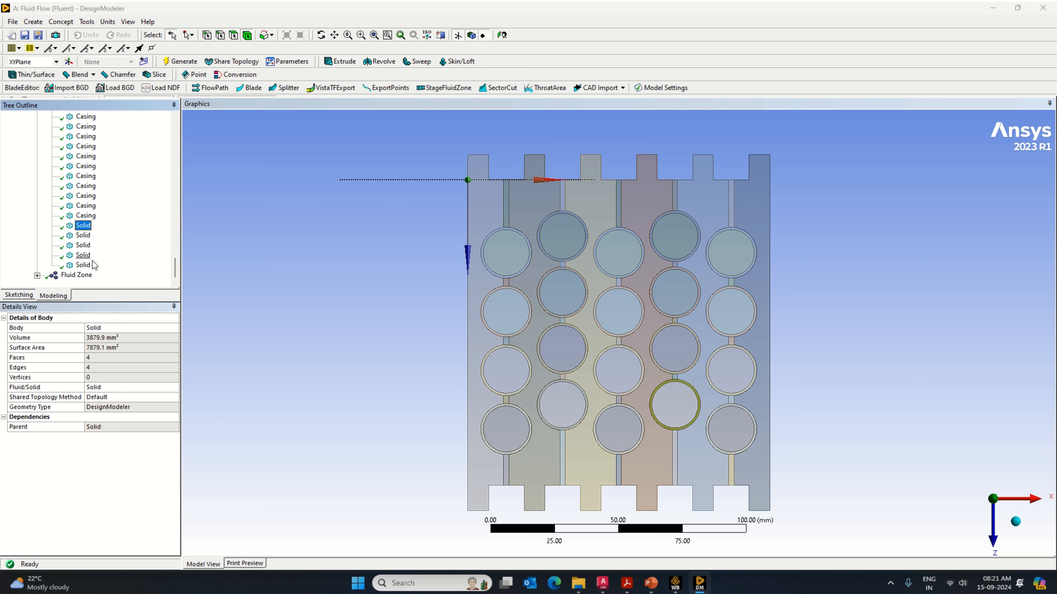
pyautogui.click(105, 328)
pyautogui.write('Casing')
pyautogui.press('Return')
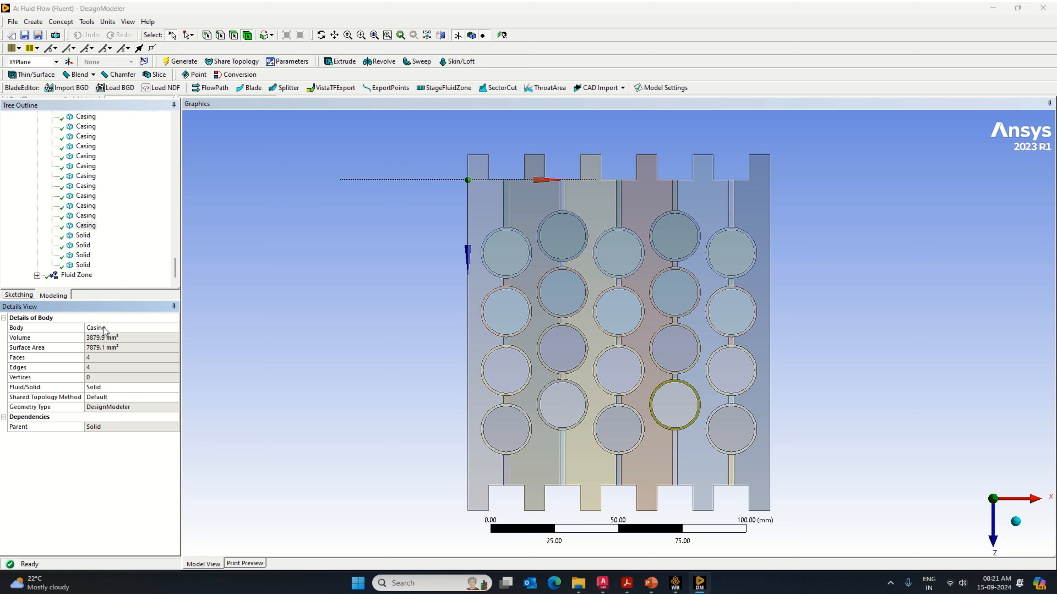
pyautogui.click(83, 235)
pyautogui.click(105, 328)
pyautogui.write('Casing')
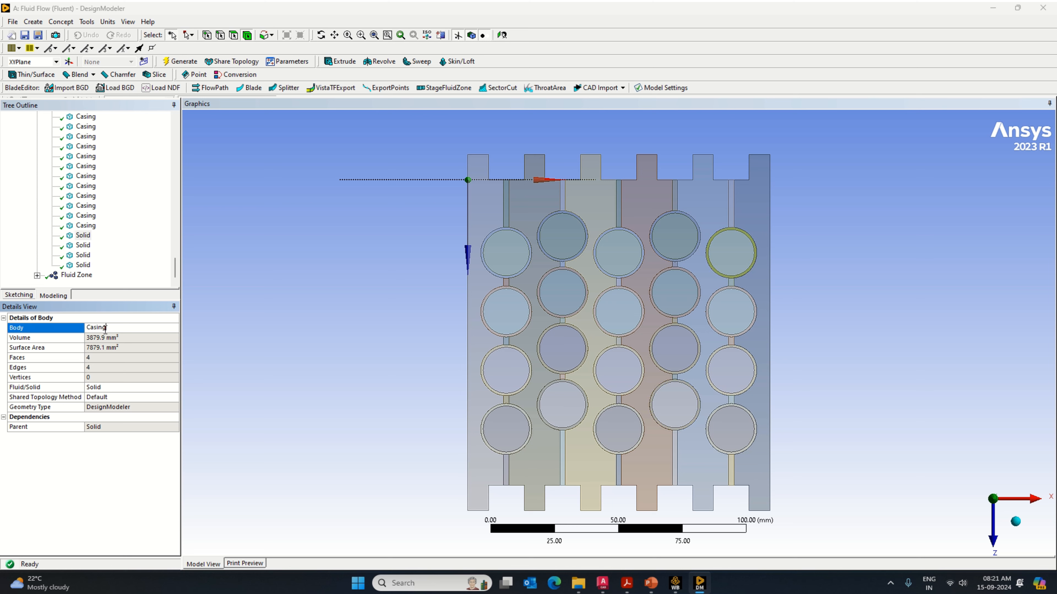
pyautogui.press('Return')
# Step: Rename the eighteenth, nineteenth and twentieth solid bodies in the Casing part as Casing
pyautogui.click(82, 245)
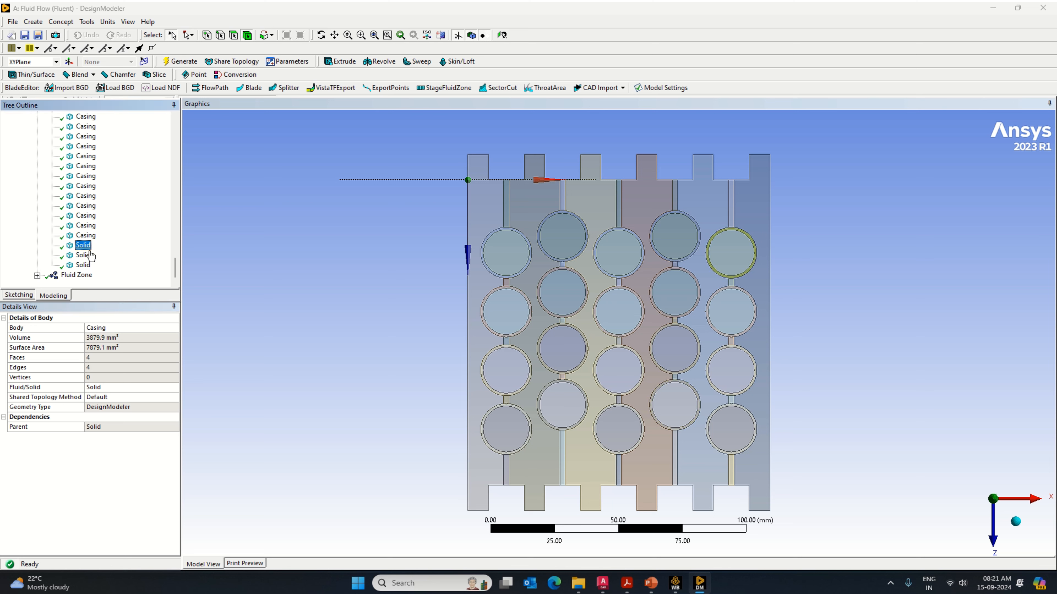
pyautogui.click(116, 328)
pyautogui.write('Casing')
pyautogui.press('Return')
# Step: Expand the Fluid Zone part and rename its first two solid bodies as Fluid Zone
pyautogui.click(37, 276)
pyautogui.click(83, 225)
pyautogui.click(111, 329)
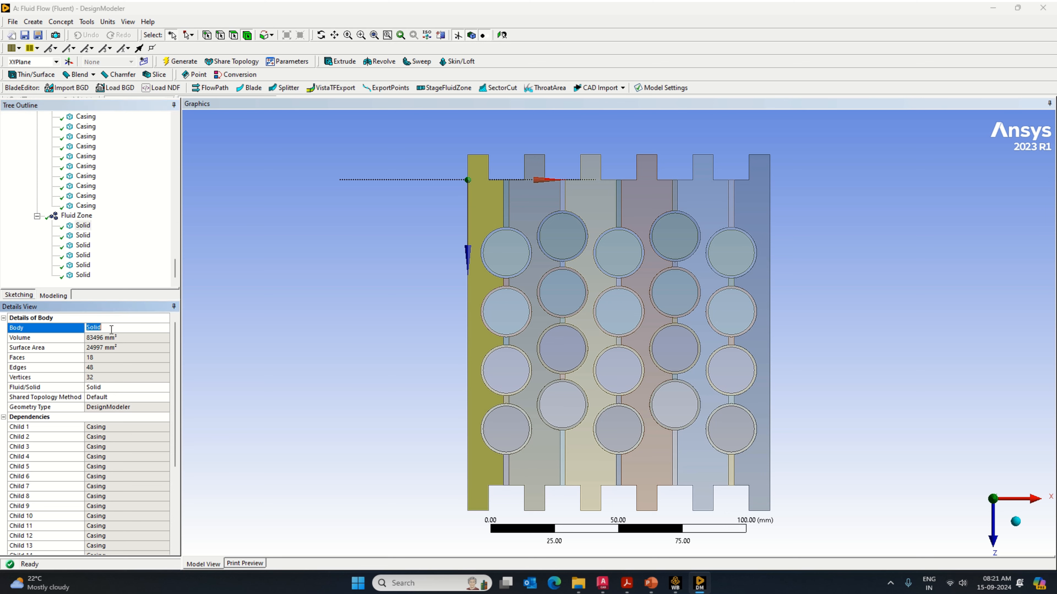
pyautogui.write('Fluid Zone')
pyautogui.press('Return')
pyautogui.click(82, 237)
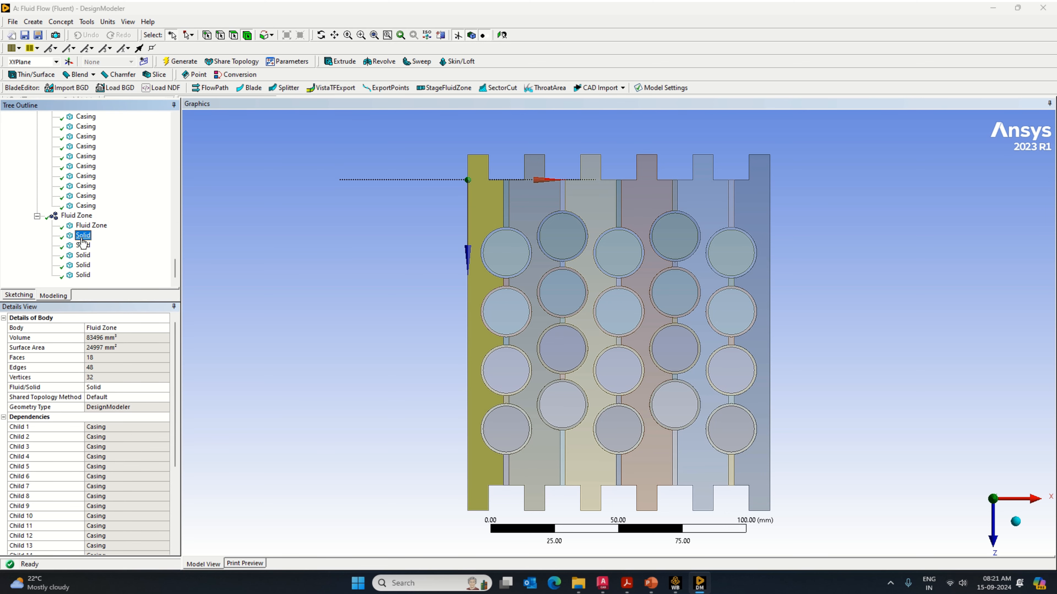
pyautogui.click(100, 329)
pyautogui.write('Fluid Zone')
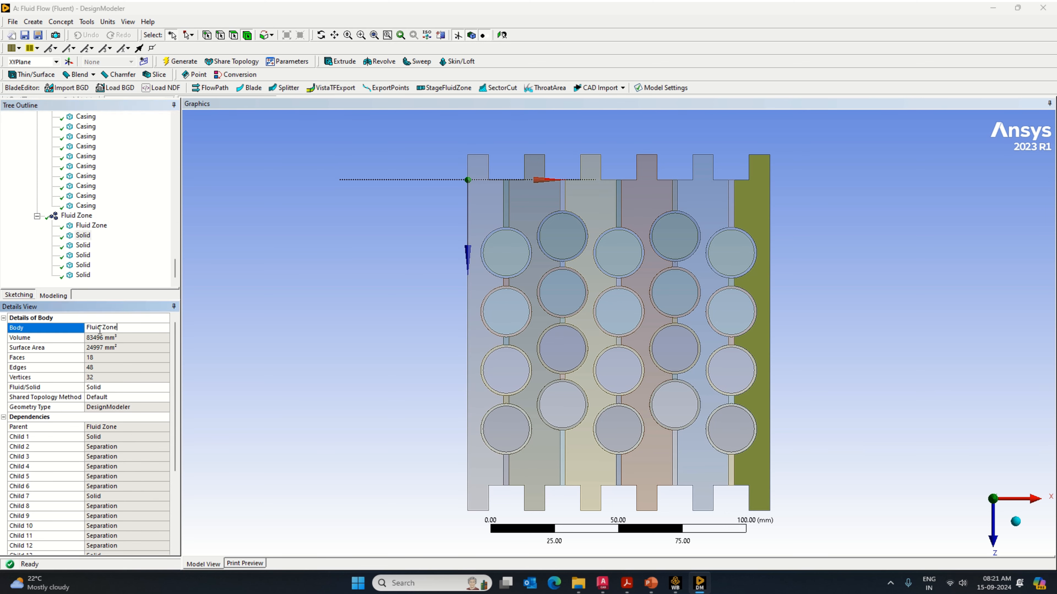
pyautogui.press('Return')
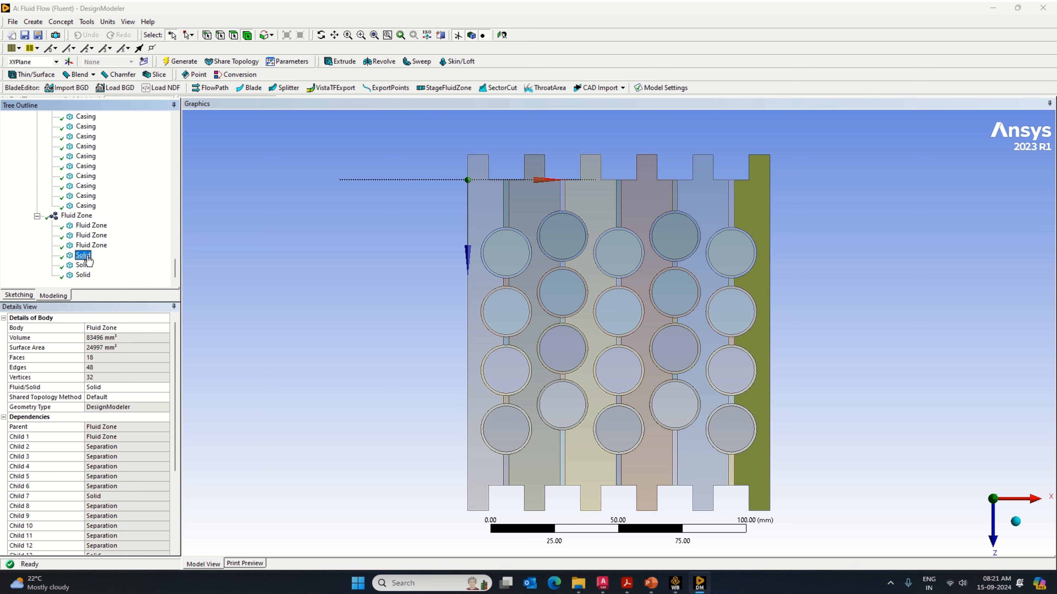
# Step: Rename the third and fourth solid bodies in the Fluid Zone part as Fluid Zone
pyautogui.click(82, 245)
pyautogui.click(102, 328)
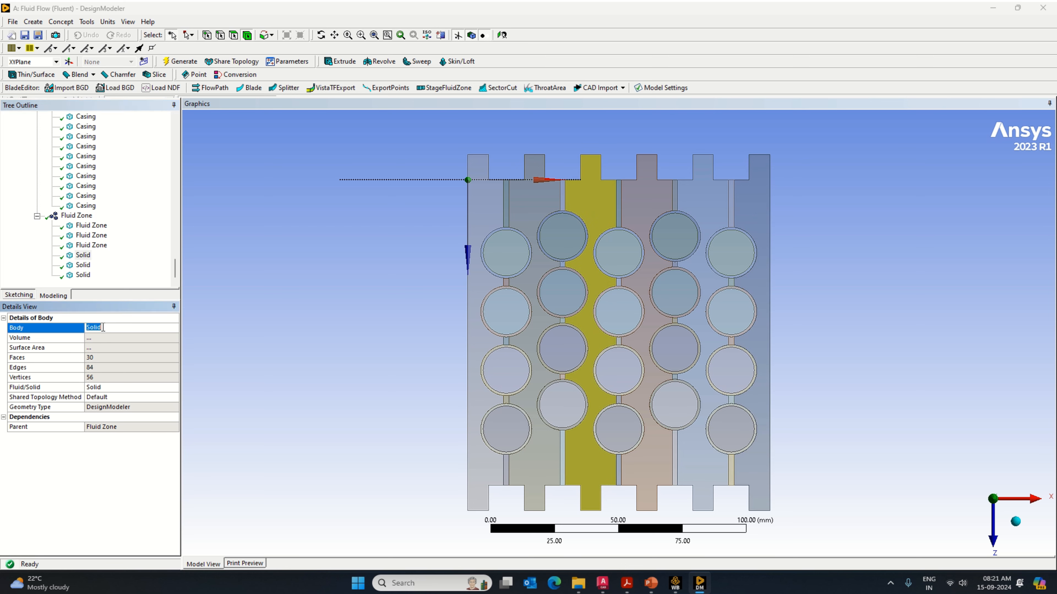
pyautogui.write('Fluid Zone')
pyautogui.press('Return')
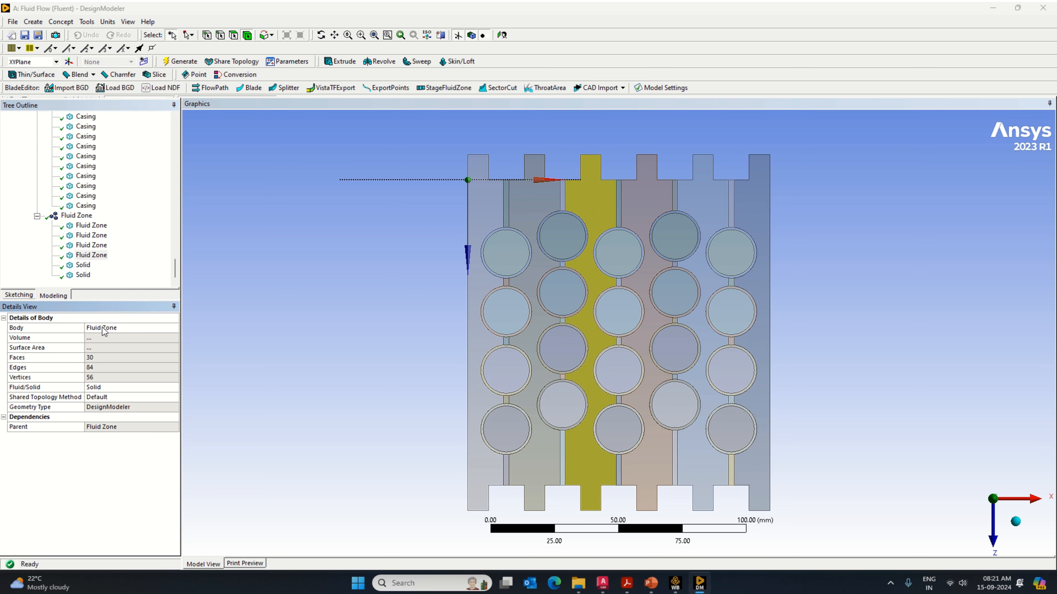
# Step: Rename the fifth and sixth solid bodies in the Fluid Zone part as Fluid Zone
pyautogui.click(82, 264)
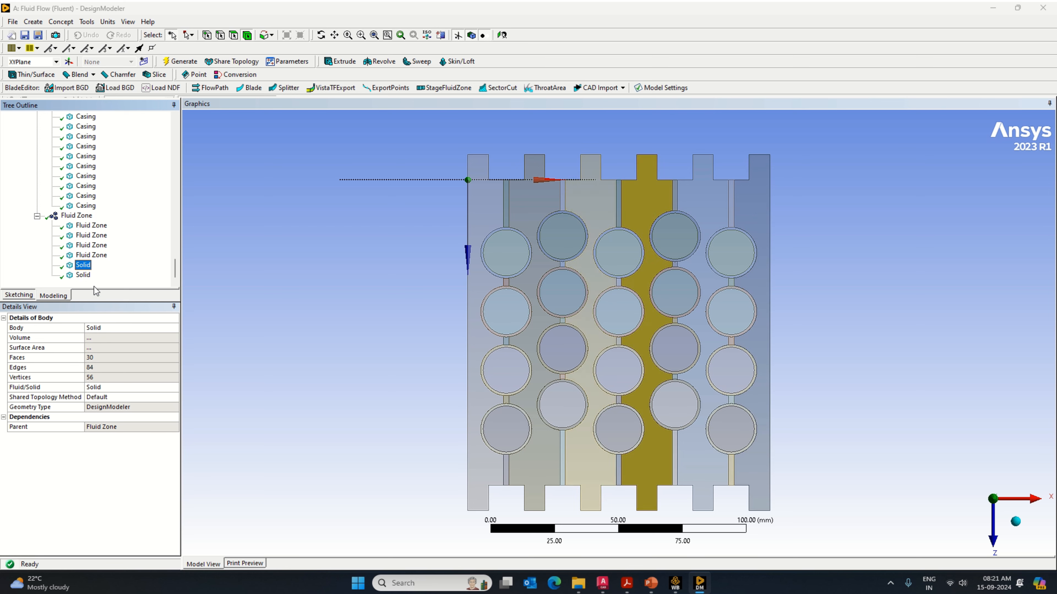
pyautogui.click(107, 329)
pyautogui.write('Fluid Zone')
pyautogui.press('Return')
pyautogui.click(83, 274)
pyautogui.click(108, 328)
pyautogui.write('Fluid Zone')
# Step: Set the Fluid/Solid property of the Fluid Zone part to Fluid and check its first body
pyautogui.click(76, 216)
pyautogui.click(113, 387)
pyautogui.click(100, 406)
pyautogui.click(92, 226)
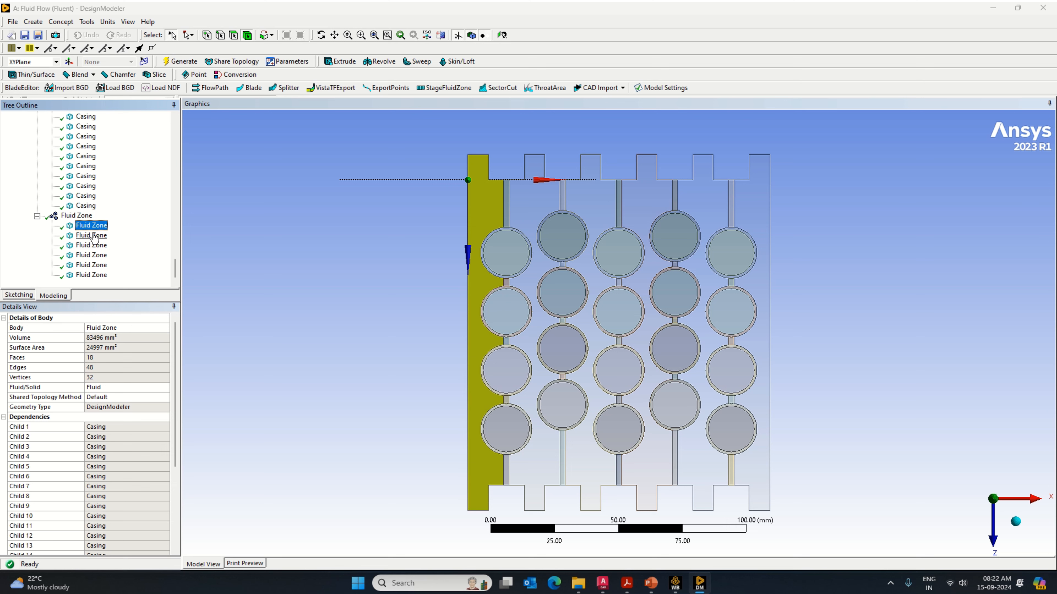
# Step: Check the remaining five Fluid Zone bodies one by one, along with one separation body in the model
pyautogui.click(92, 236)
pyautogui.click(93, 245)
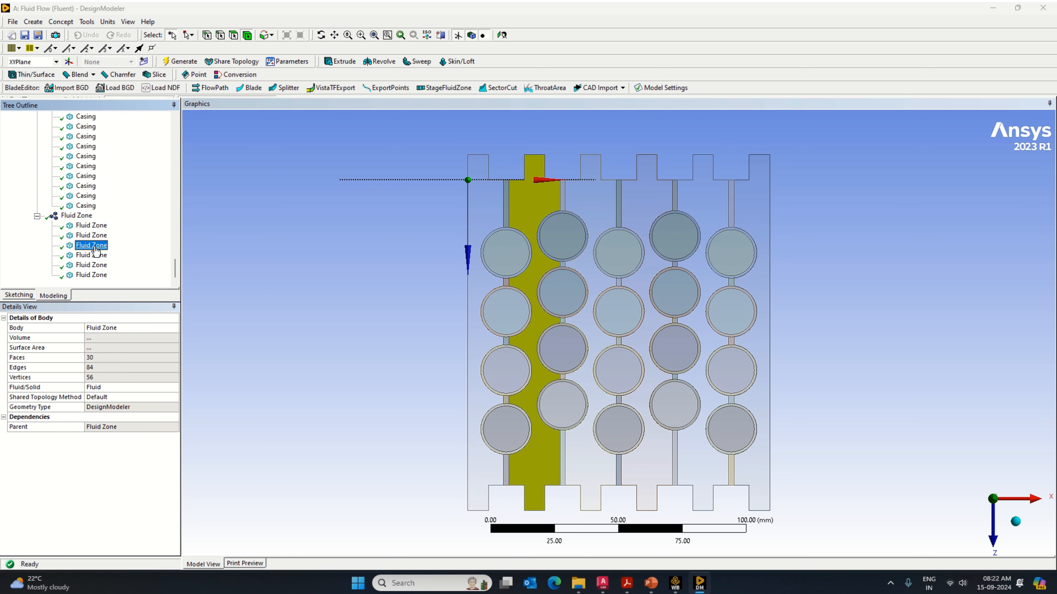
pyautogui.click(92, 255)
pyautogui.click(93, 265)
pyautogui.click(96, 275)
pyautogui.click(1015, 521)
pyautogui.click(603, 425)
# Step: Collapse the Fluid Zone, Casing, Cell and Separation parts in the model tree and select the Fluid Zone part
pyautogui.click(37, 216)
pyautogui.scroll(3, 40, 187)
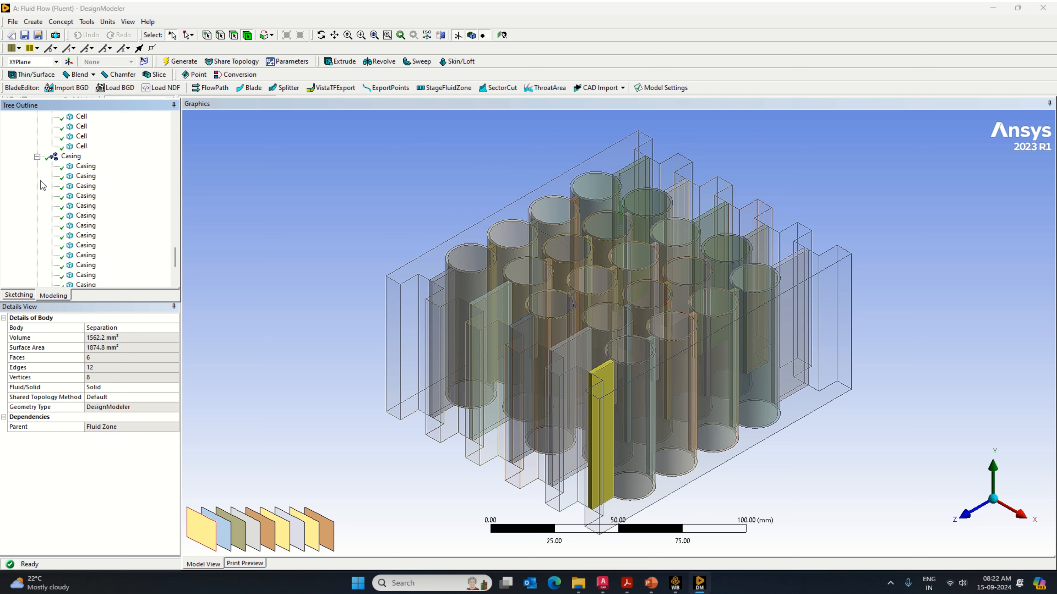
pyautogui.click(38, 158)
pyautogui.scroll(3, 39, 160)
pyautogui.click(37, 147)
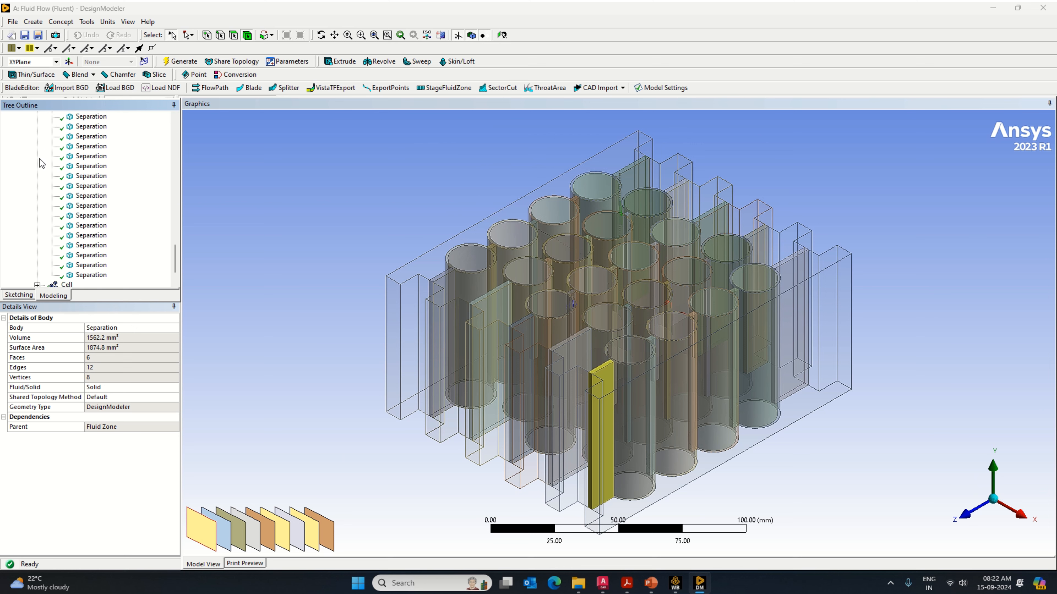
pyautogui.scroll(5, 38, 149)
pyautogui.click(37, 146)
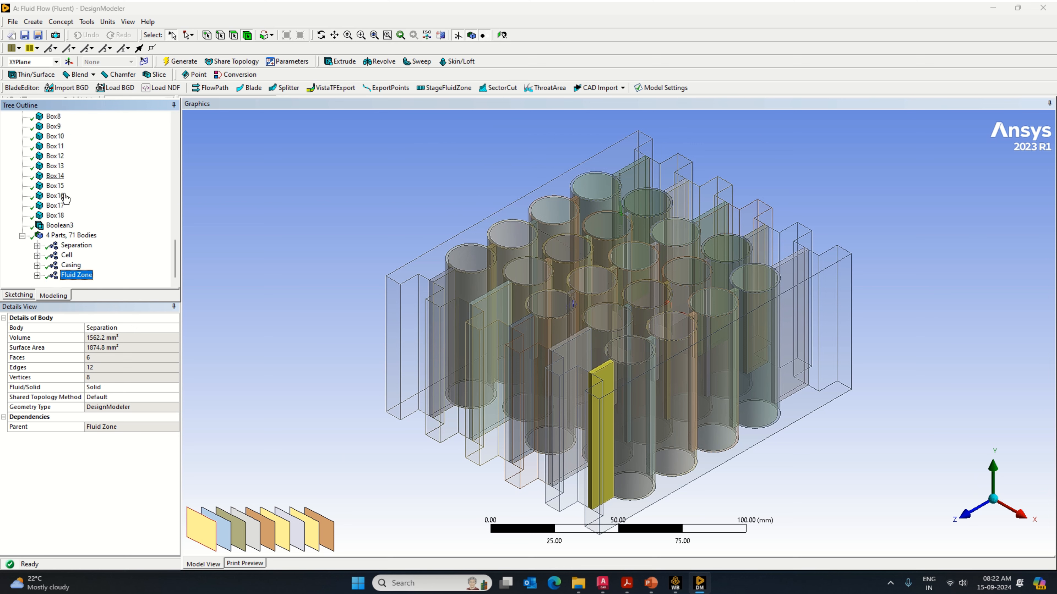
pyautogui.click(72, 274)
# Step: Switch to Ansys Meshing by opening the mesh of the Fluid Flow (Fluent) system
pyautogui.rightClick(251, 141)
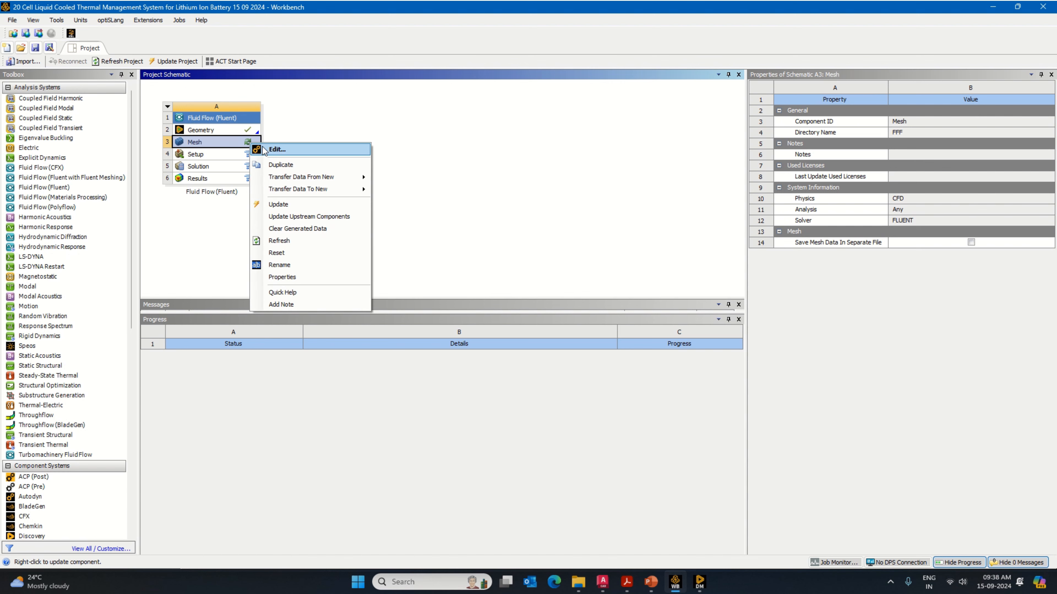
pyautogui.click(279, 152)
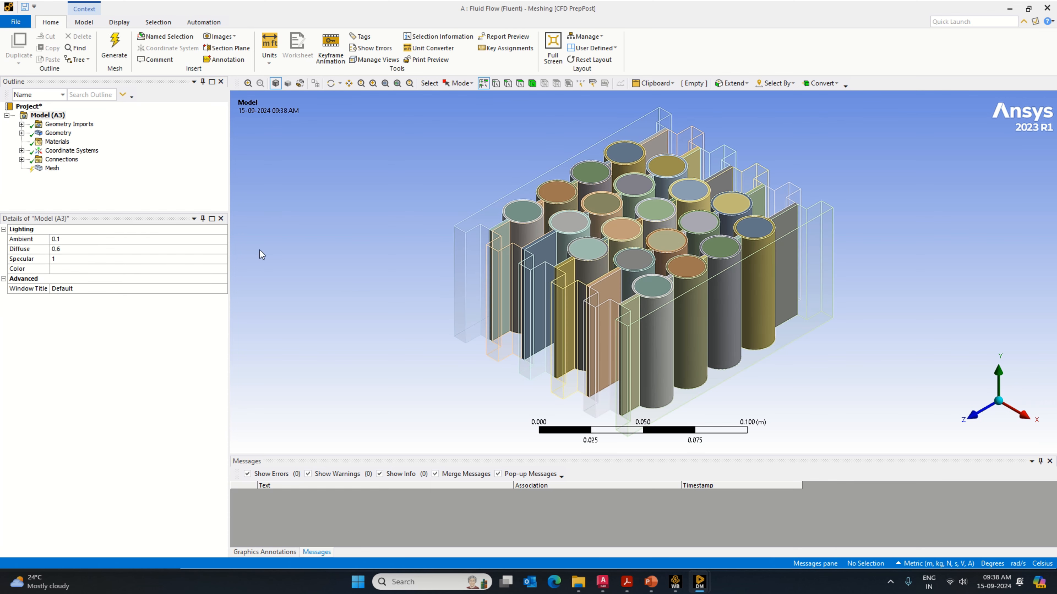
# Step: Generate the mesh with the default settings and expand its statistics to check the node and element counts
pyautogui.rightClick(52, 168)
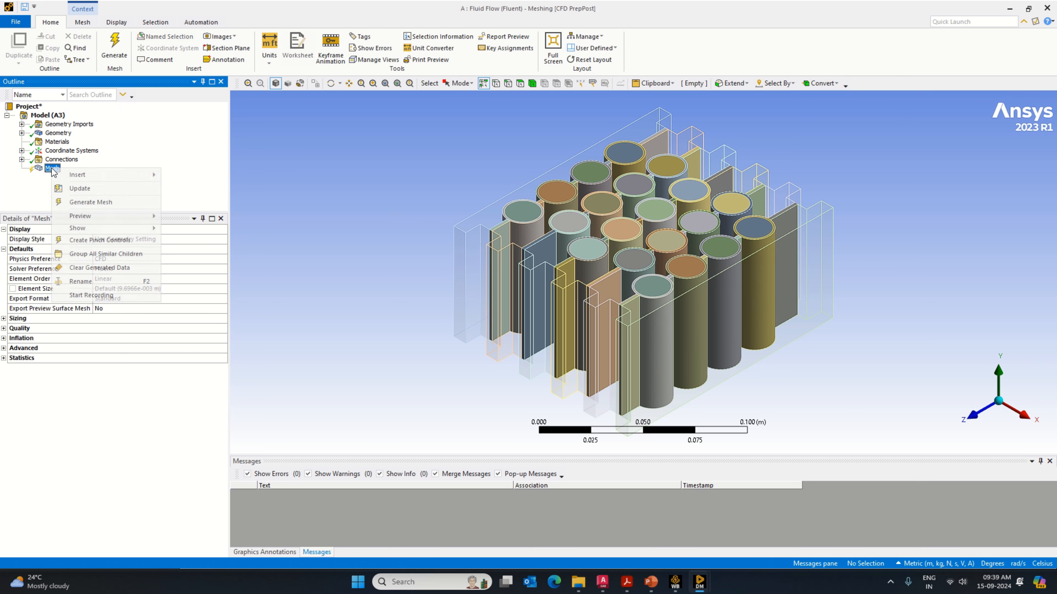
pyautogui.click(92, 203)
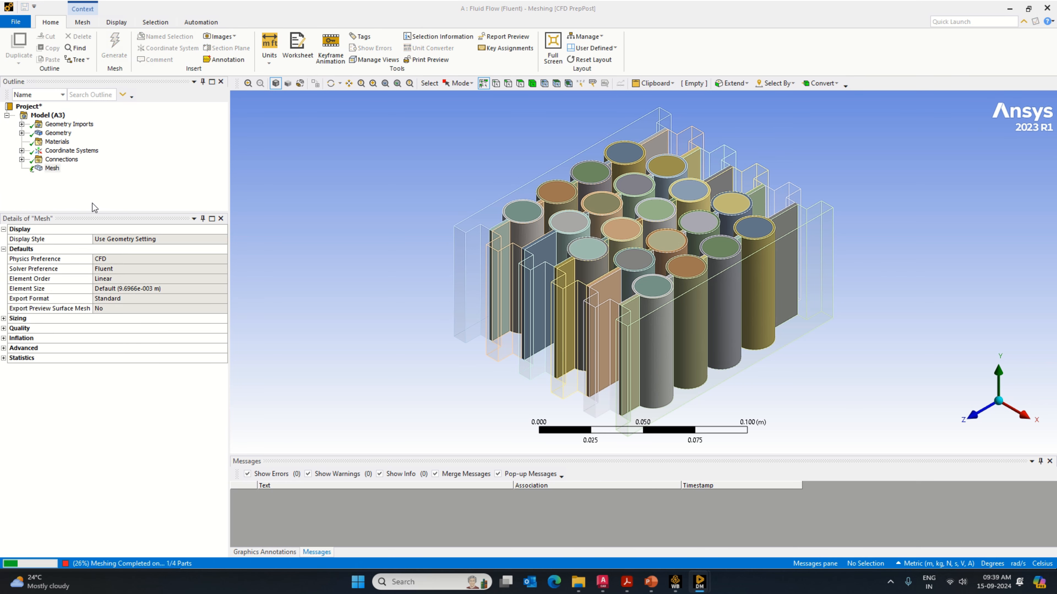
pyautogui.doubleClick(94, 358)
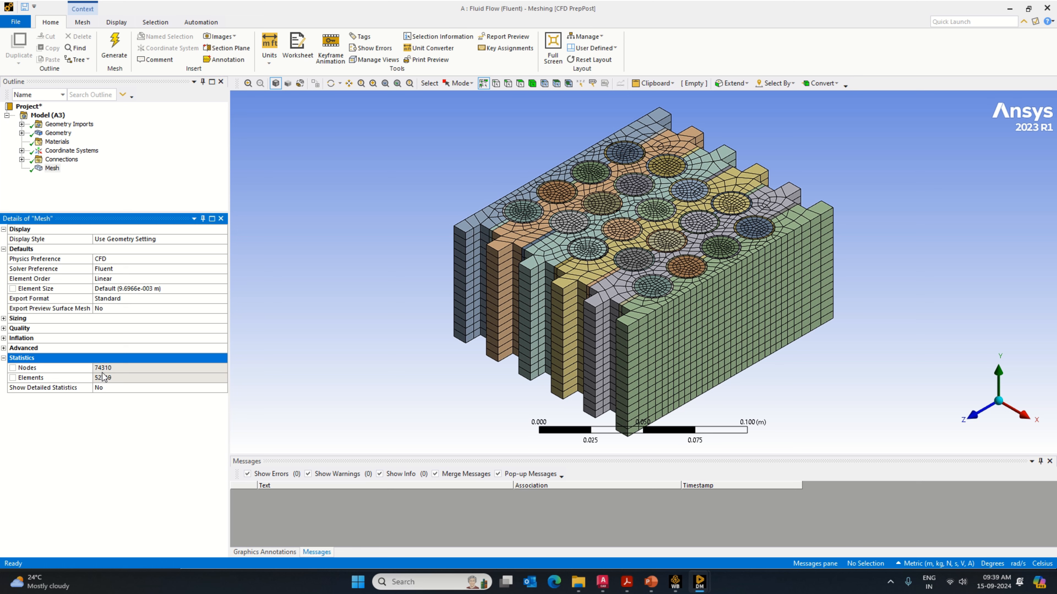
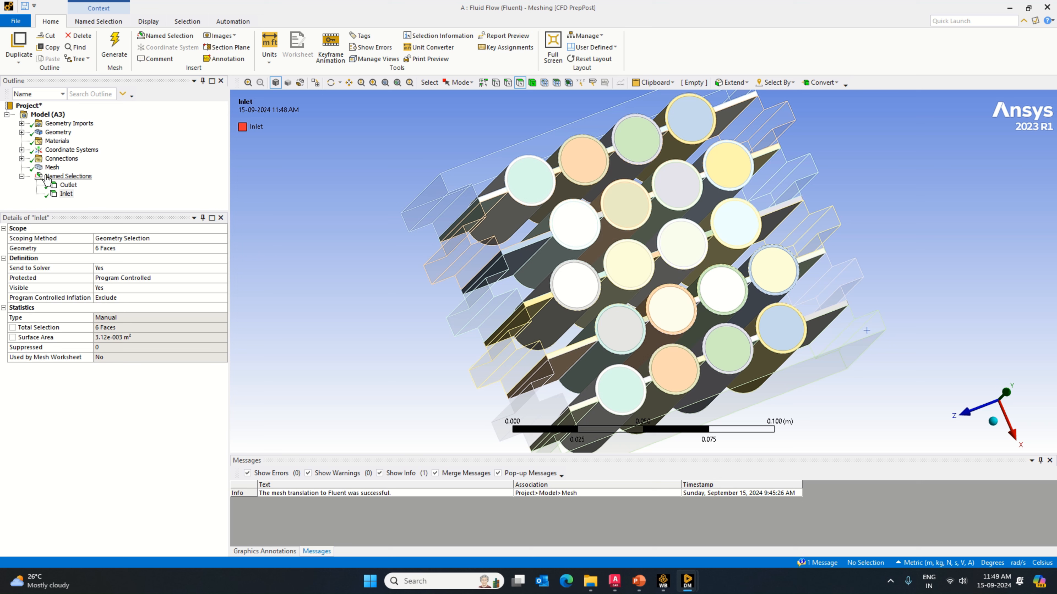
# Step: Isolate the Casing part by hiding all other bodies in the mesh model
pyautogui.click(22, 132)
pyautogui.click(74, 140)
pyautogui.click(68, 158)
pyautogui.rightClick(69, 158)
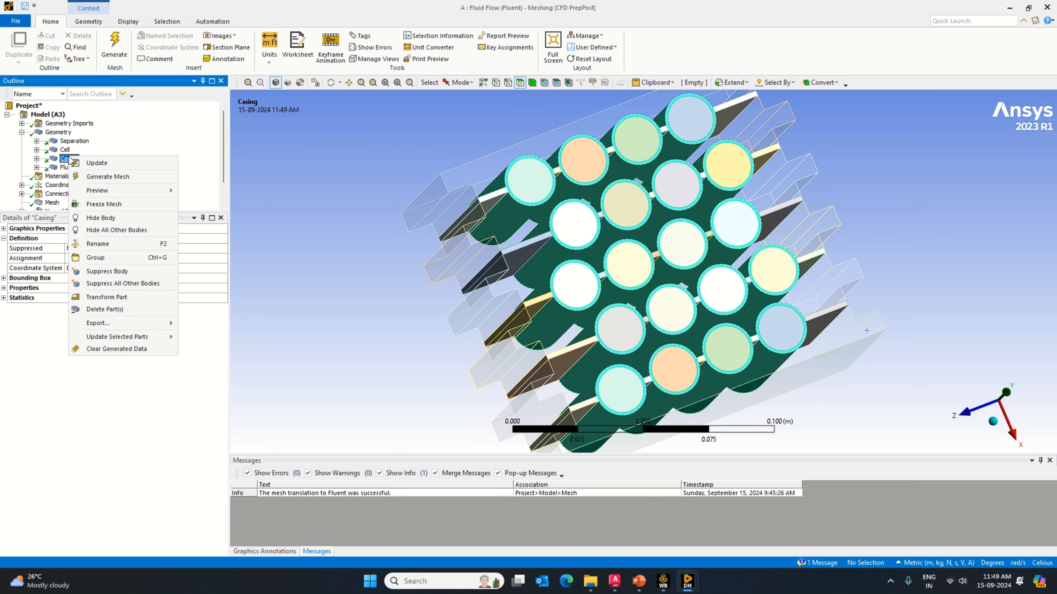
pyautogui.click(108, 231)
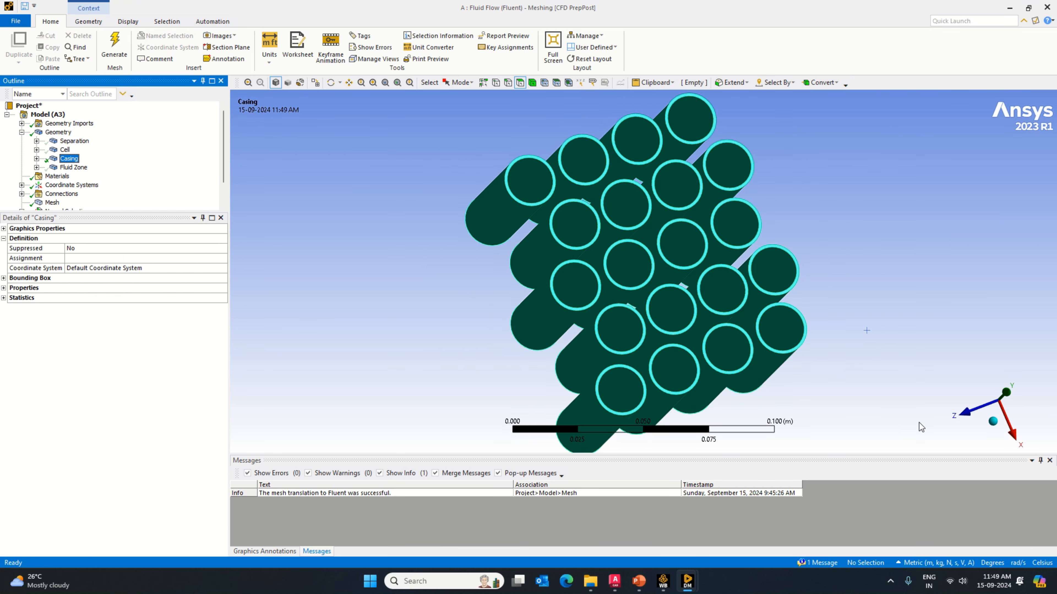
# Step: Select the outer cylindrical faces of all casings and create a named selection called Casing Convection
pyautogui.moveTo(919, 423); pyautogui.dragTo(801, 290, button='middle')
pyautogui.moveTo(814, 231)
pyautogui.mouseDown()
pyautogui.moveTo(599, 276)
pyautogui.moveTo(413, 331)
pyautogui.mouseUp()
pyautogui.moveTo(413, 332); pyautogui.dragTo(732, 369, button='middle')
pyautogui.moveTo(473, 237)
pyautogui.keyDown('ctrl'); pyautogui.mouseDown()
pyautogui.moveTo(649, 266)
pyautogui.moveTo(738, 295)
pyautogui.mouseUp(); pyautogui.keyUp('ctrl')
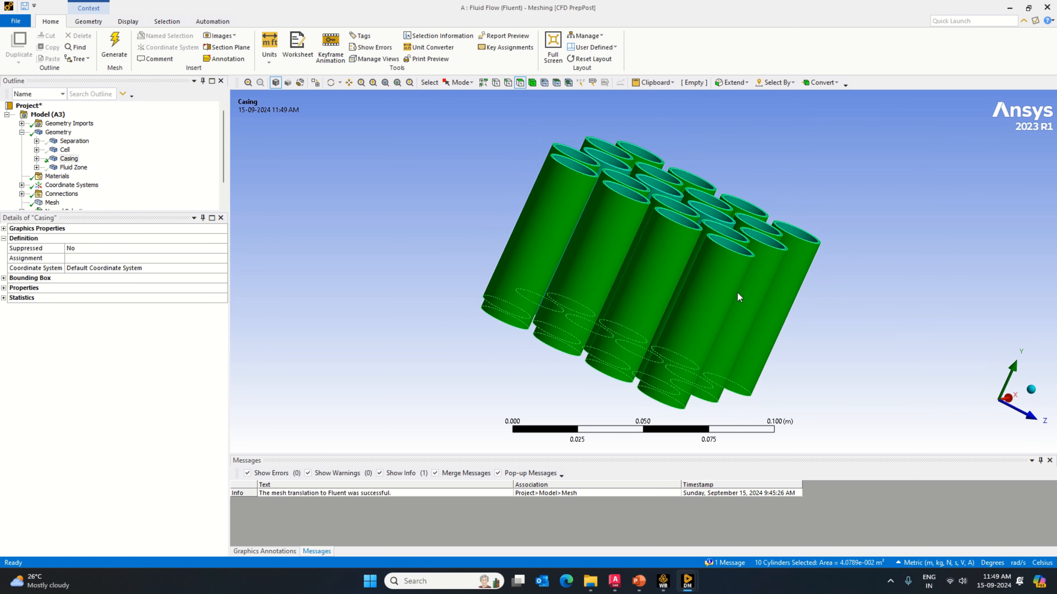
pyautogui.moveTo(849, 318)
pyautogui.mouseDown(button='middle')
pyautogui.moveTo(734, 326)
pyautogui.moveTo(637, 307)
pyautogui.mouseUp(button='middle')
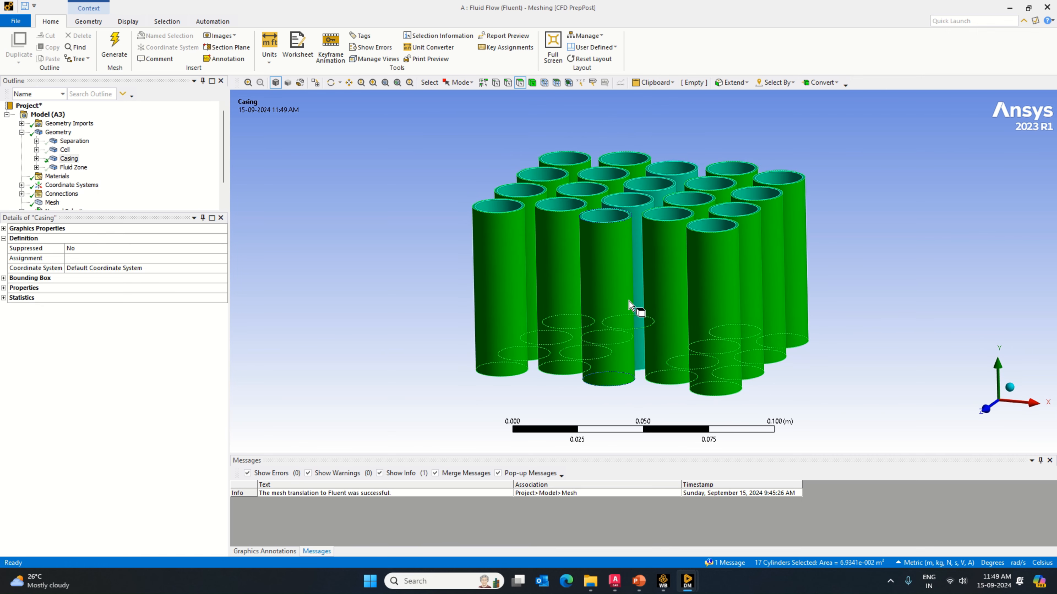
pyautogui.keyDown('ctrl'); pyautogui.click(652, 212); pyautogui.keyUp('ctrl')
pyautogui.keyDown('ctrl'); pyautogui.click(680, 193); pyautogui.keyUp('ctrl')
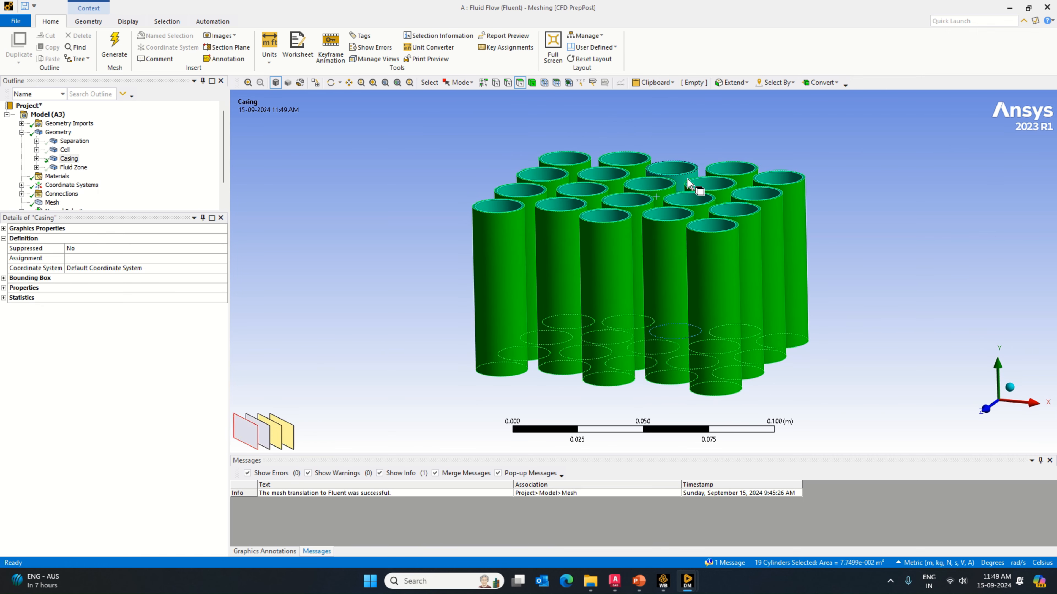
pyautogui.keyDown('ctrl'); pyautogui.click(684, 184); pyautogui.keyUp('ctrl')
pyautogui.rightClick(668, 273)
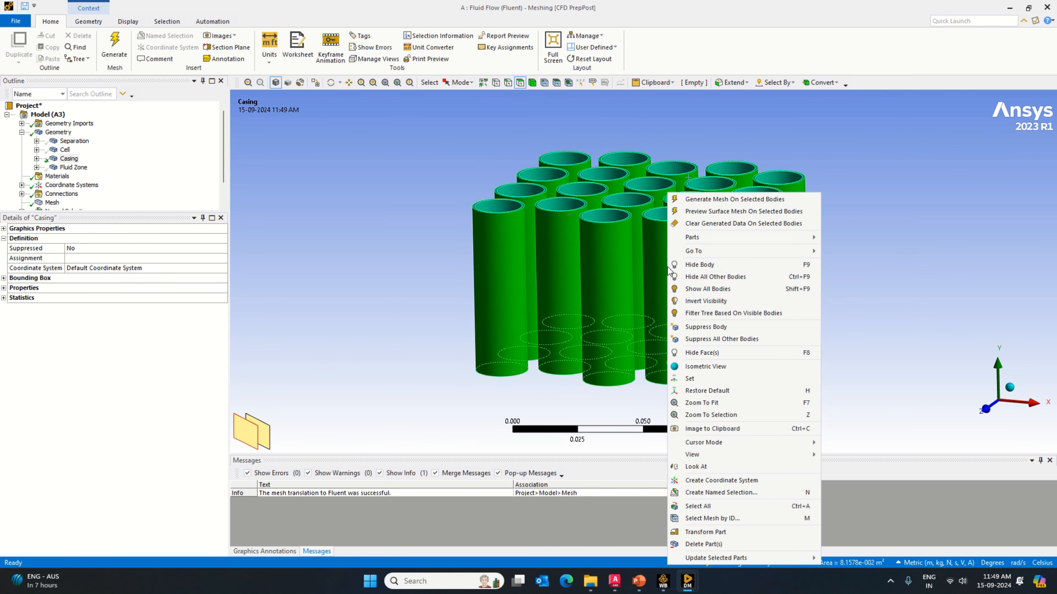
pyautogui.click(724, 494)
pyautogui.write('Casing Convection')
pyautogui.press('Return')
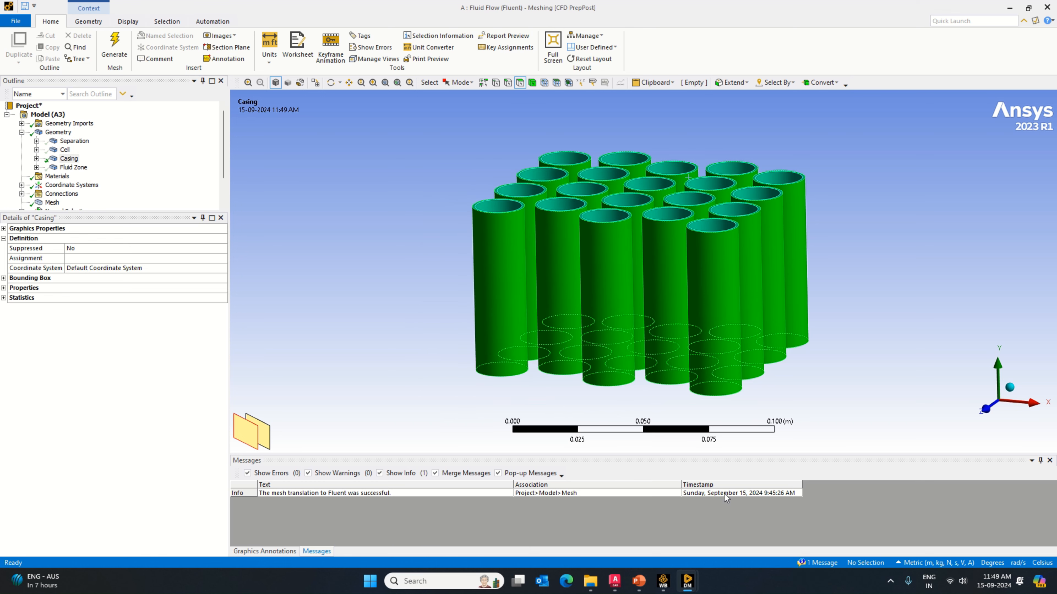
# Step: Show all bodies of the meshed module again and close Ansys Meshing
pyautogui.scroll(-2, 49, 173)
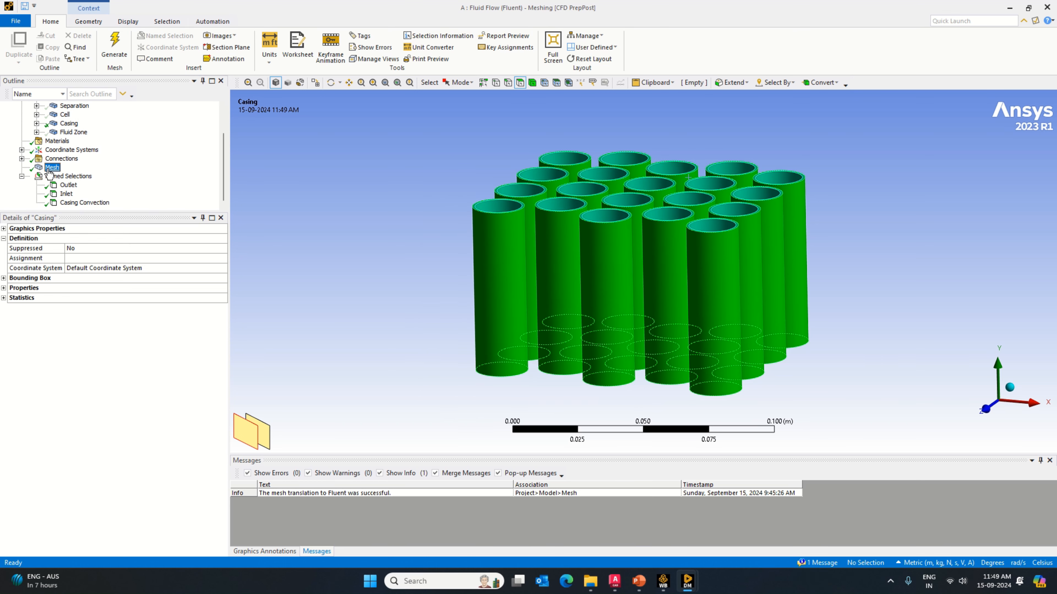
pyautogui.rightClick(49, 173)
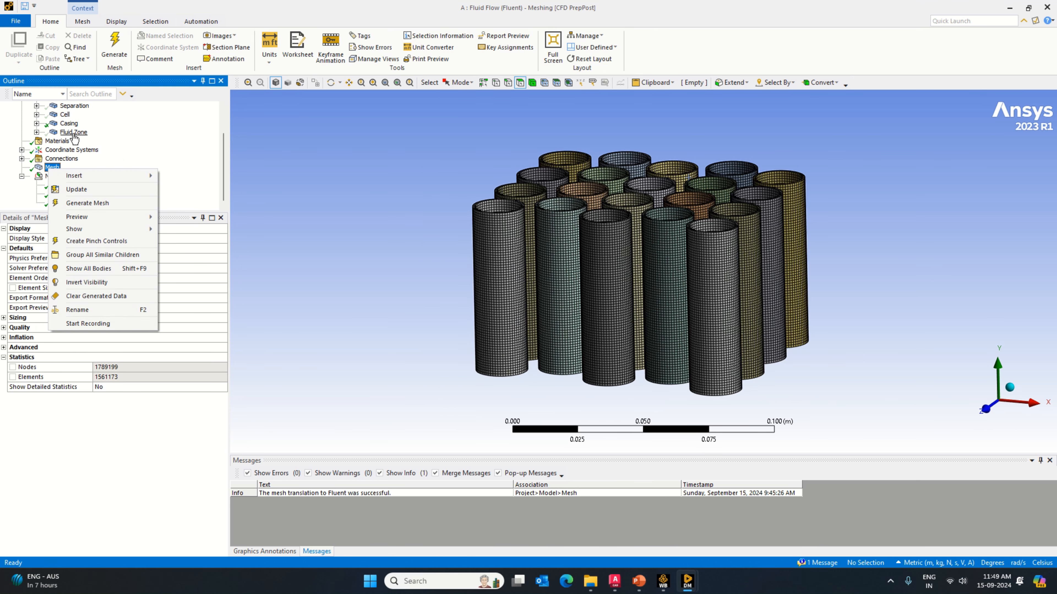
pyautogui.click(89, 269)
pyautogui.click(16, 21)
# Step: Switch to DesignModeler and select the Fluid Zone part to check its fluid/solid setting
pyautogui.moveTo(687, 586)
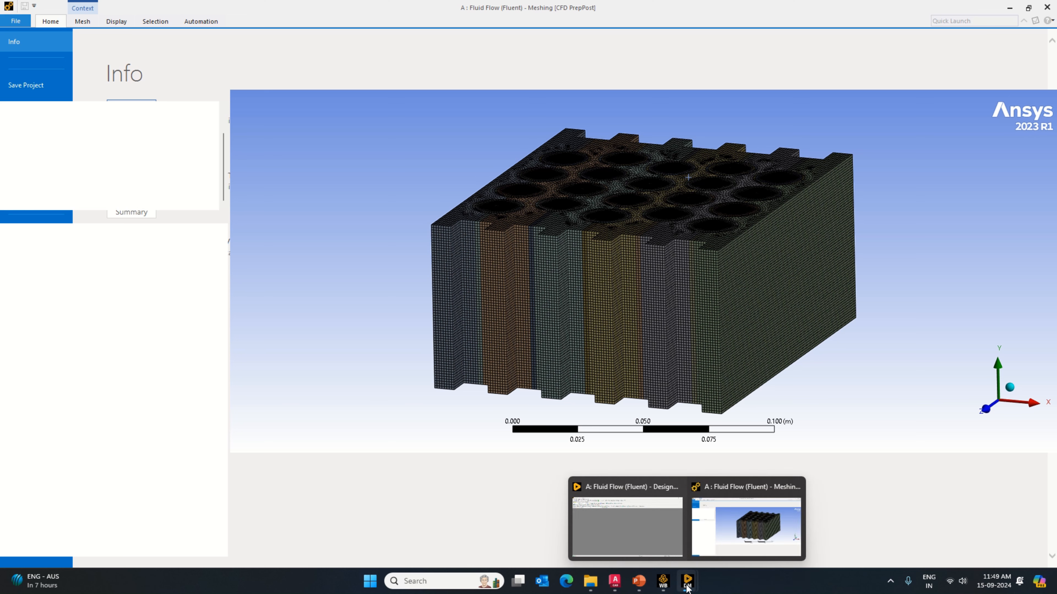
pyautogui.click(635, 535)
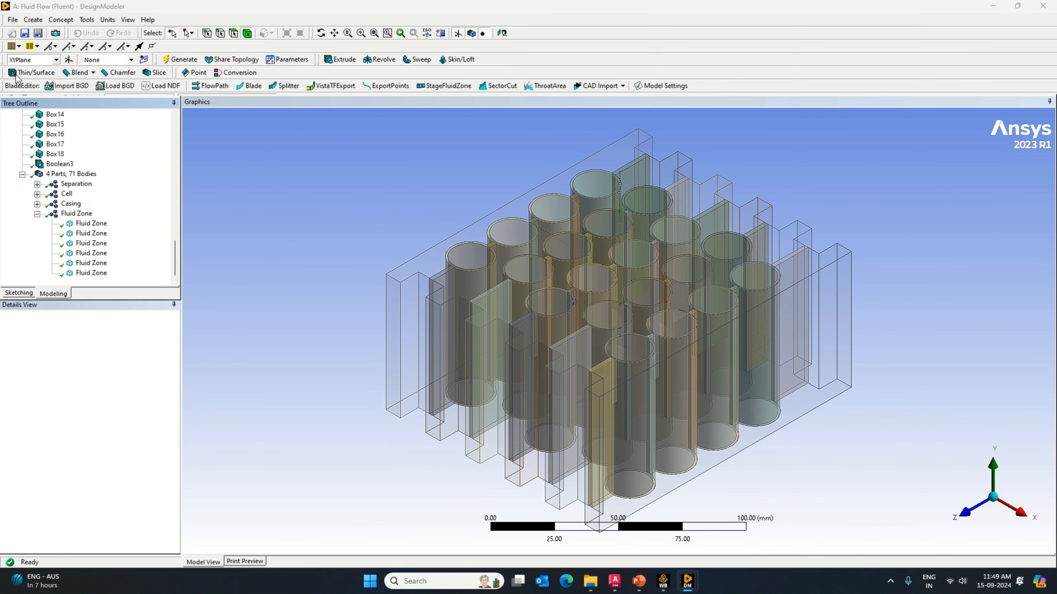
pyautogui.click(12, 21)
pyautogui.click(3, 246)
pyautogui.click(35, 216)
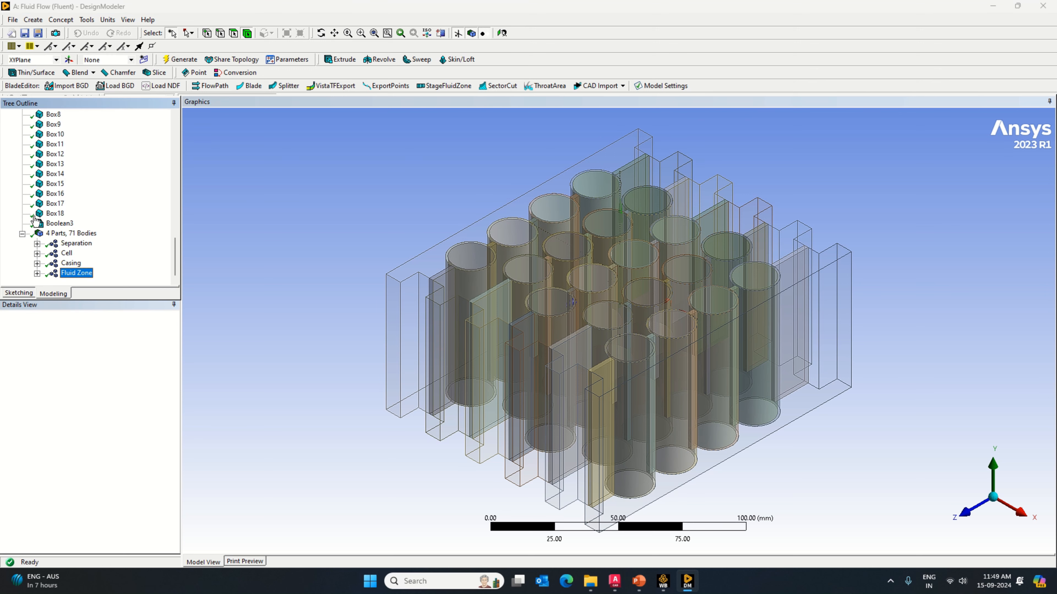
pyautogui.click(22, 234)
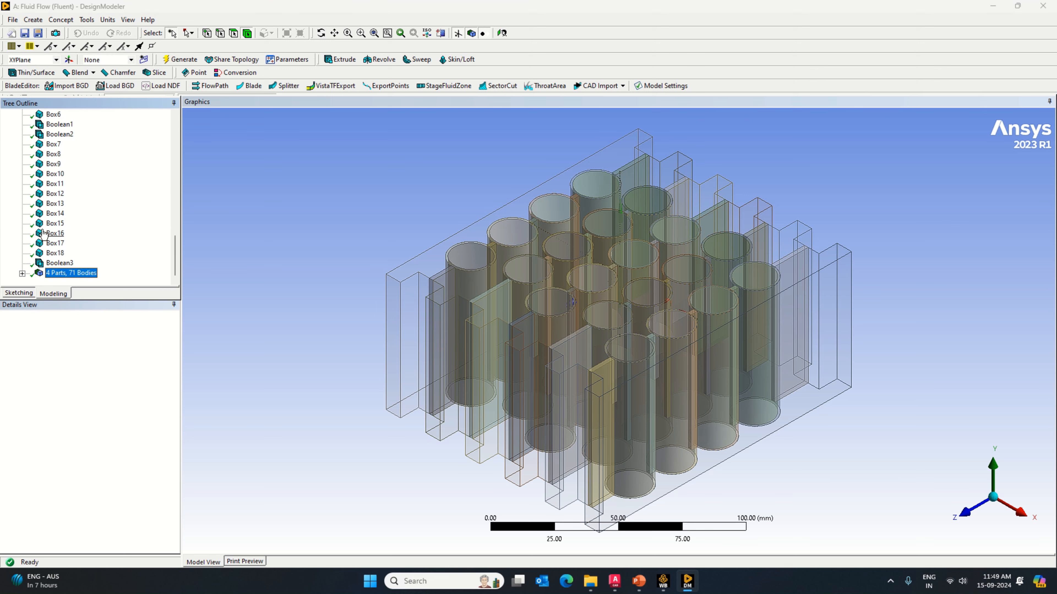
pyautogui.click(22, 273)
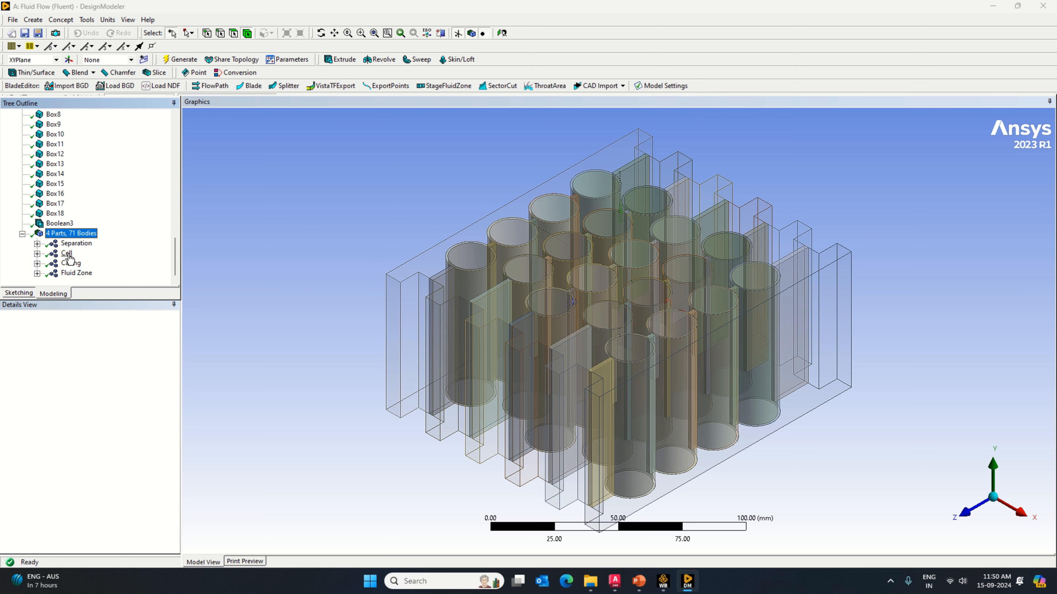
pyautogui.click(76, 273)
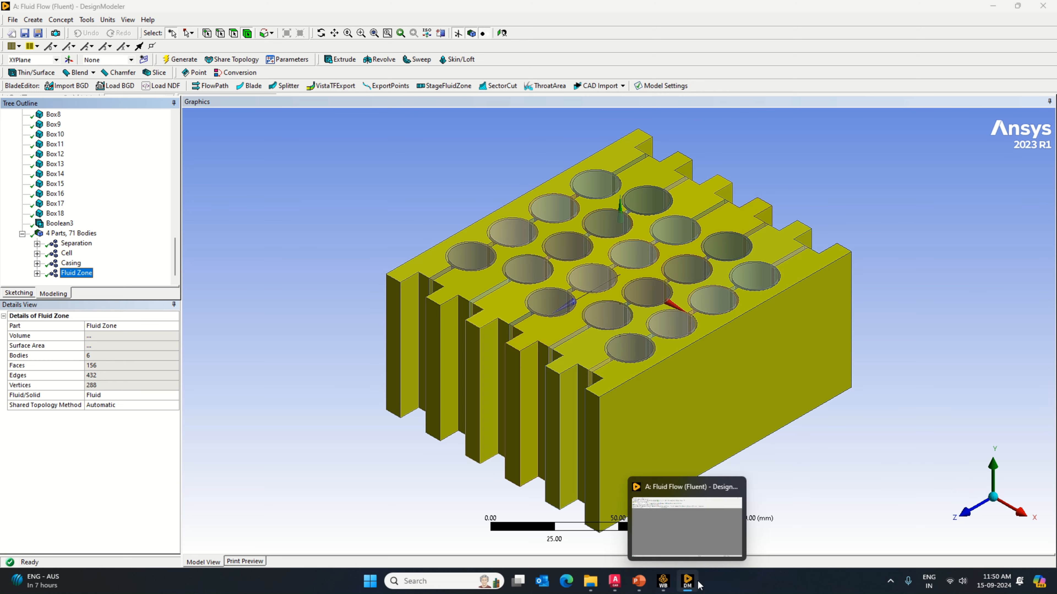
# Step: Launch Fluent from the Setup cell in Workbench with double precision and 16 solver processes
pyautogui.rightClick(252, 152)
pyautogui.click(285, 157)
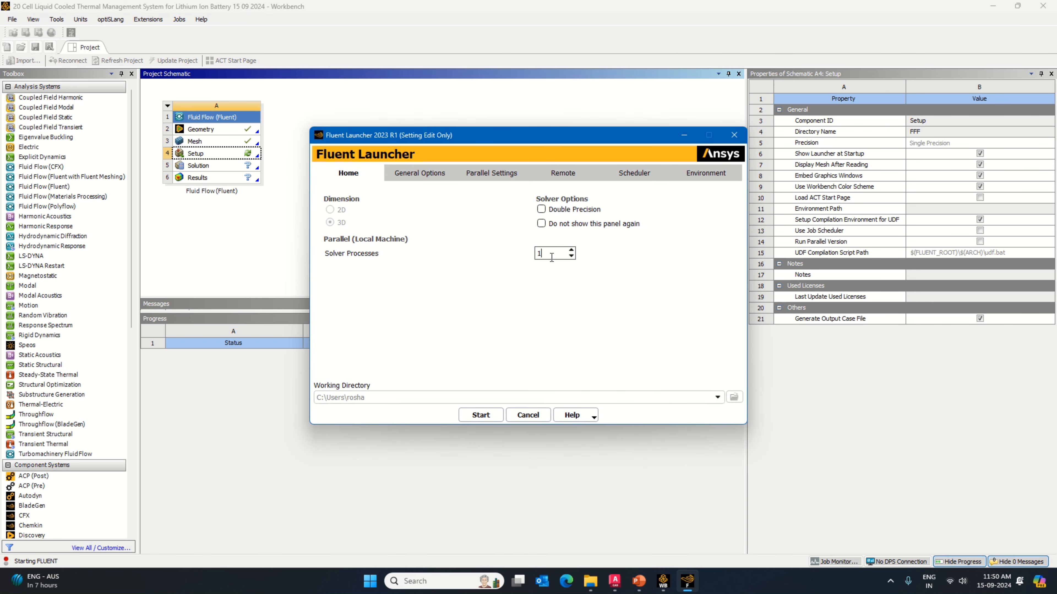
pyautogui.write('6')
pyautogui.click(540, 208)
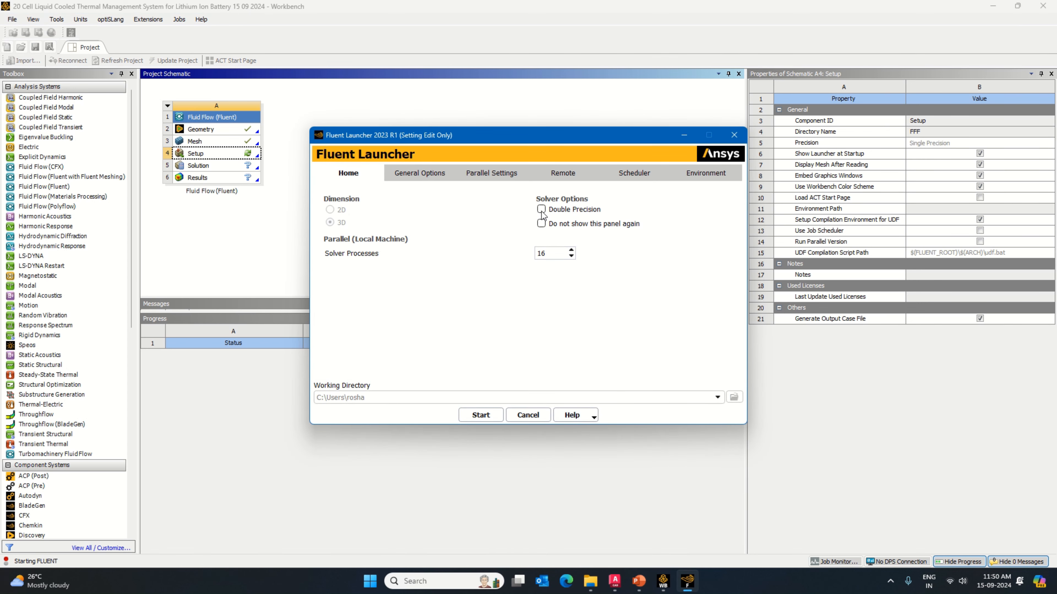
pyautogui.click(488, 418)
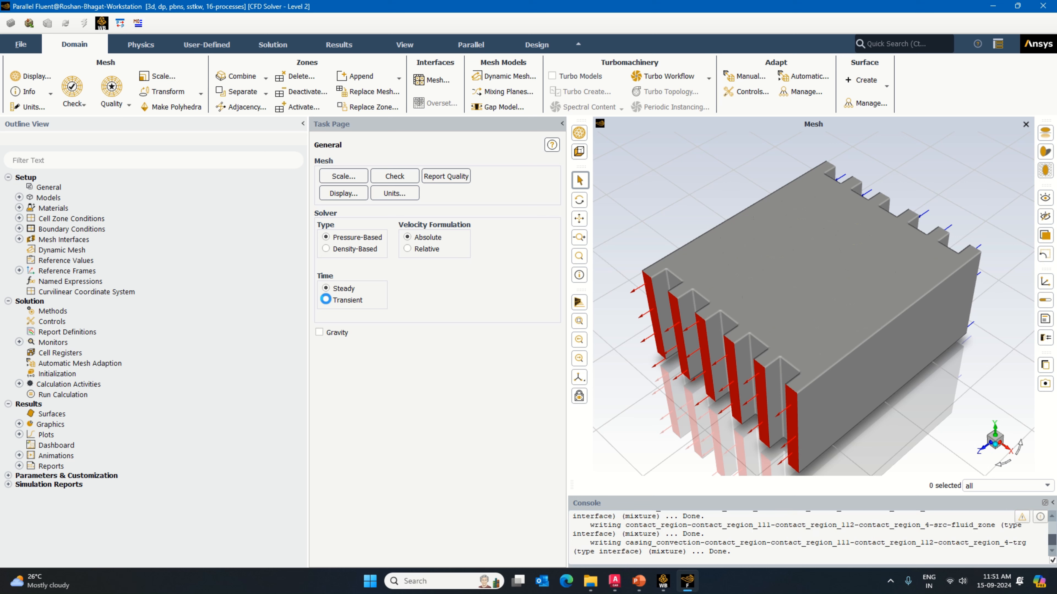
# Step: Set the solver to transient and enable gravity with -9.81 m/s² in the Y direction
pyautogui.click(319, 332)
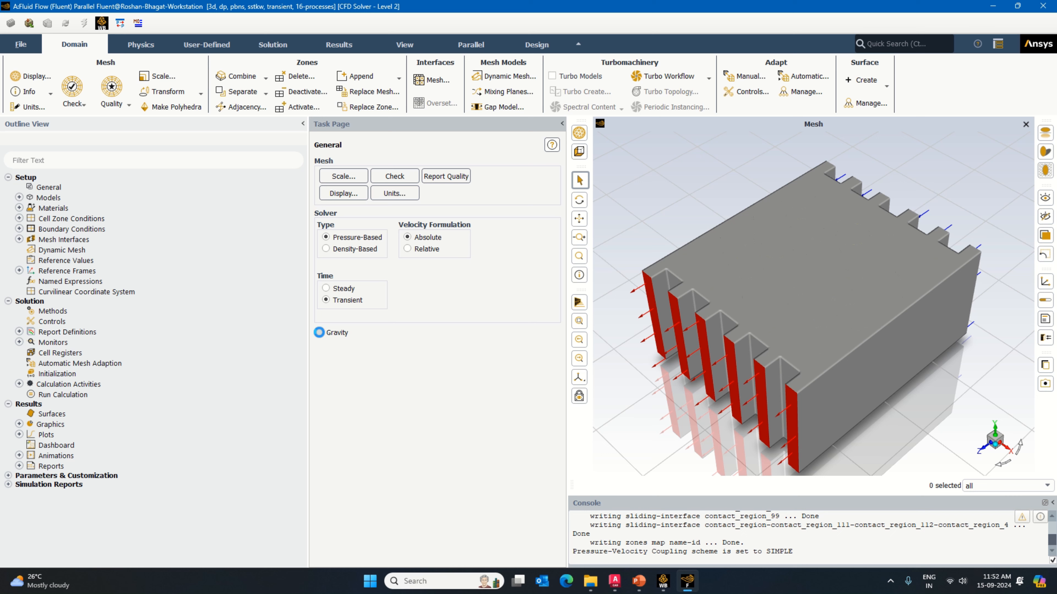
pyautogui.doubleClick(351, 374)
pyautogui.write('-9.81')
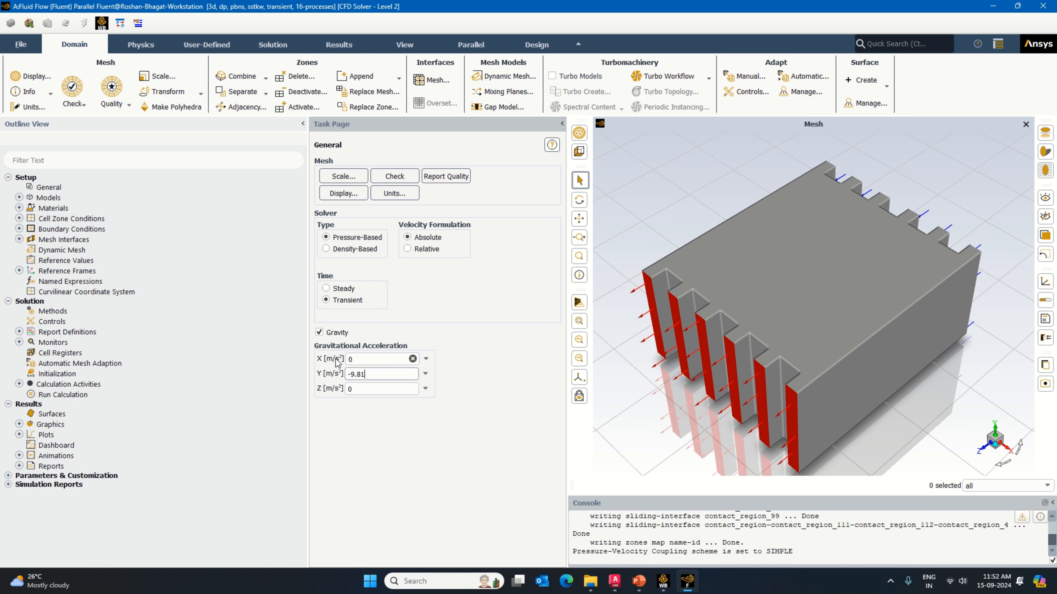
# Step: Enable the energy equation and set the viscous model to standard k-epsilon
pyautogui.doubleClick(58, 199)
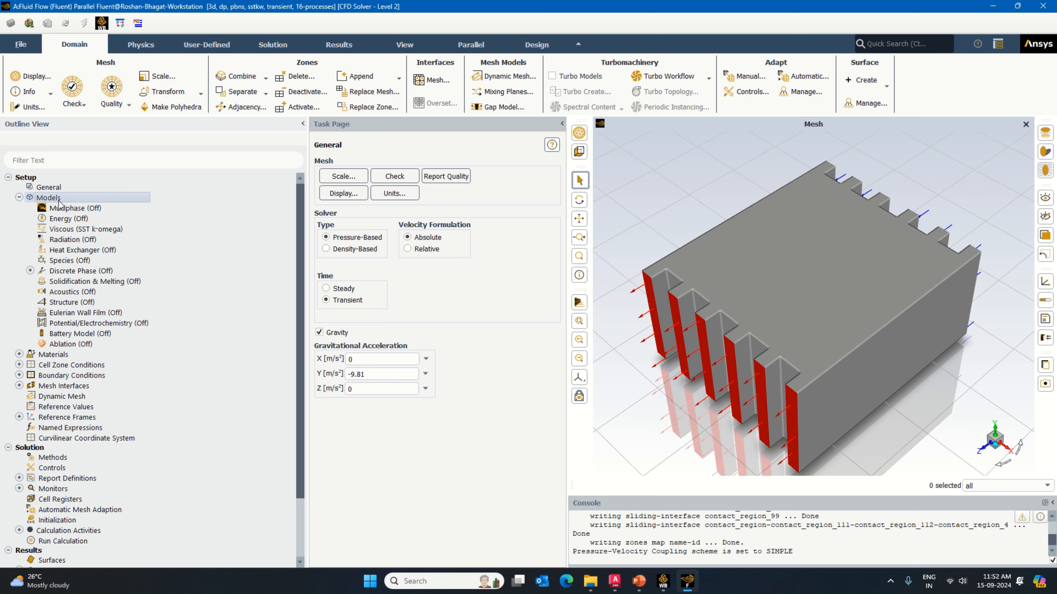
pyautogui.doubleClick(338, 184)
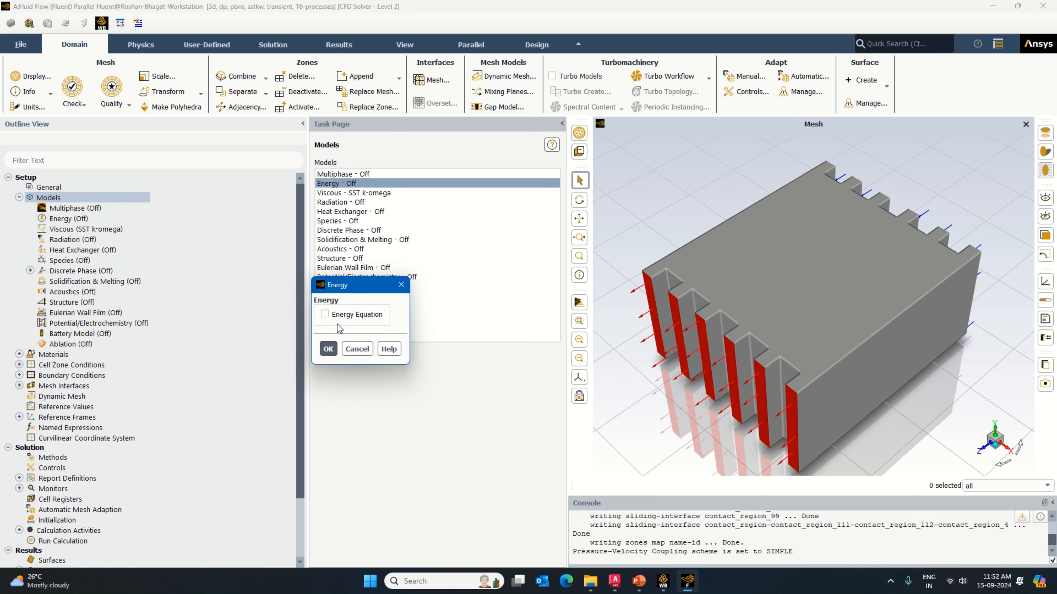
pyautogui.click(346, 315)
pyautogui.press('Return')
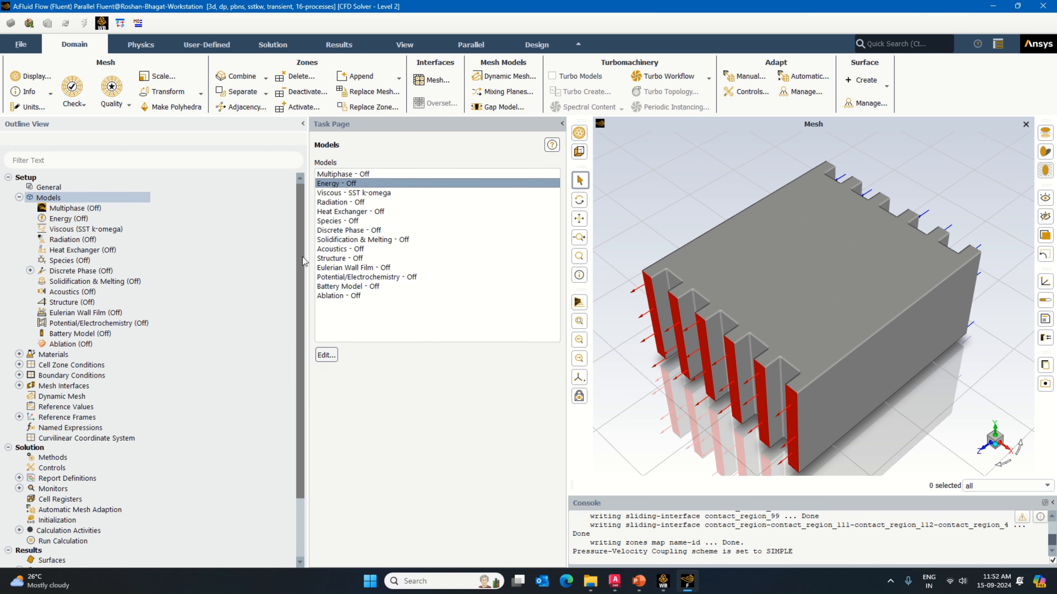
pyautogui.doubleClick(378, 194)
# Step: Copy the fluid material water-liquid (h2o<l>) from the Fluent database into the case
pyautogui.click(20, 197)
pyautogui.doubleClick(53, 208)
pyautogui.click(343, 539)
pyautogui.click(711, 200)
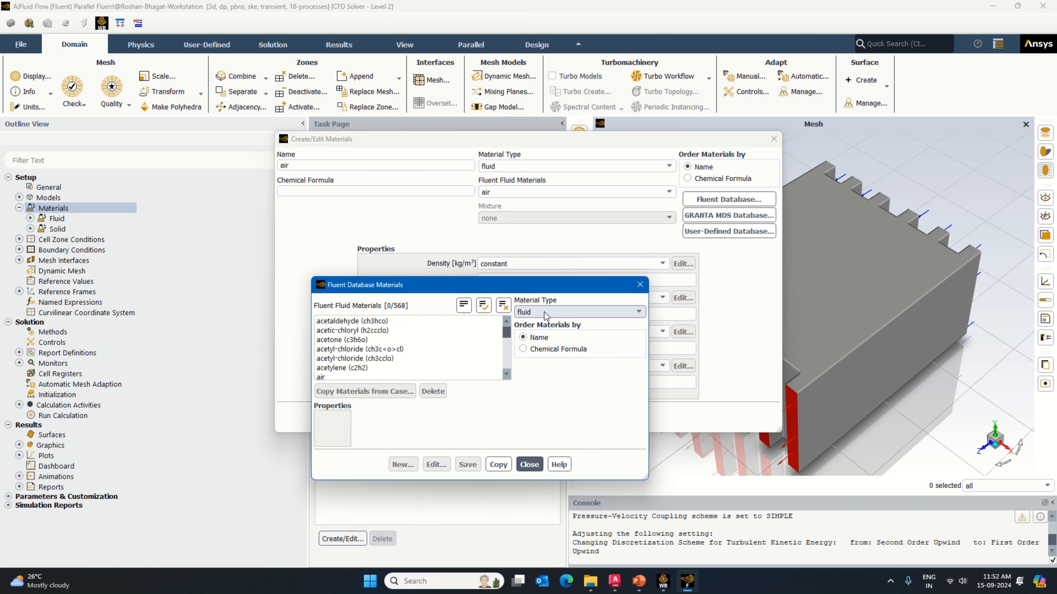
pyautogui.moveTo(507, 331); pyautogui.dragTo(506, 369)
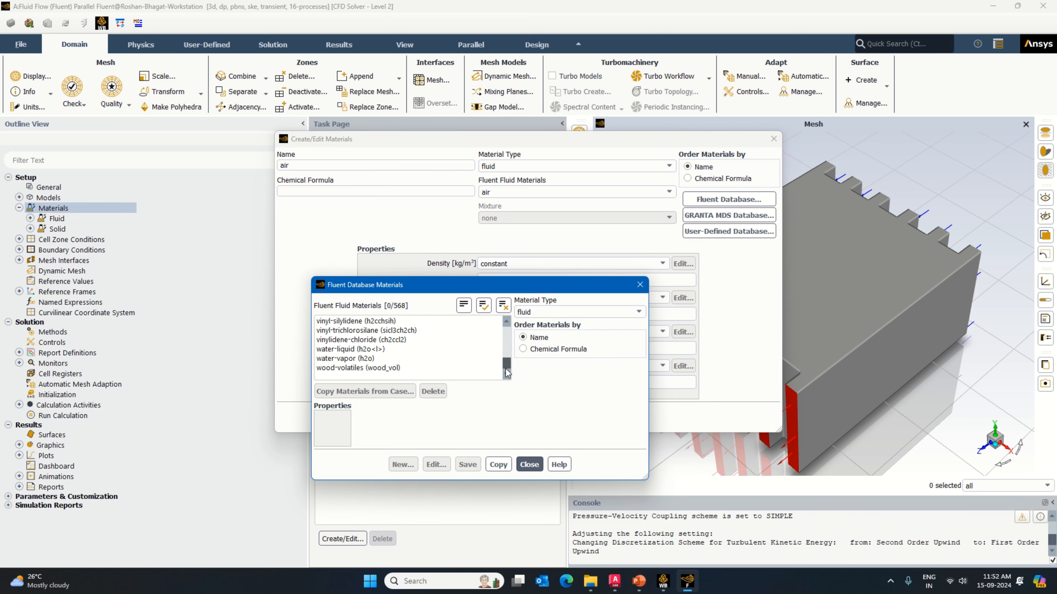
pyautogui.click(350, 350)
pyautogui.click(546, 423)
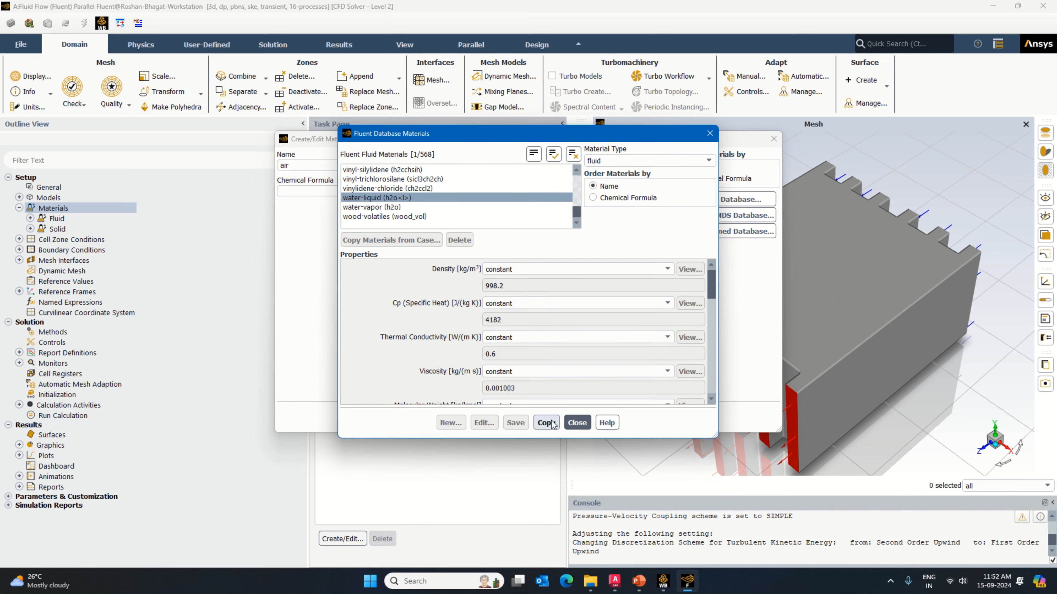
pyautogui.click(573, 424)
# Step: Switch to solid materials and replace aluminum's name and chemical formula with lithium-battery
pyautogui.click(577, 167)
pyautogui.click(520, 186)
pyautogui.moveTo(322, 166); pyautogui.dragTo(231, 179)
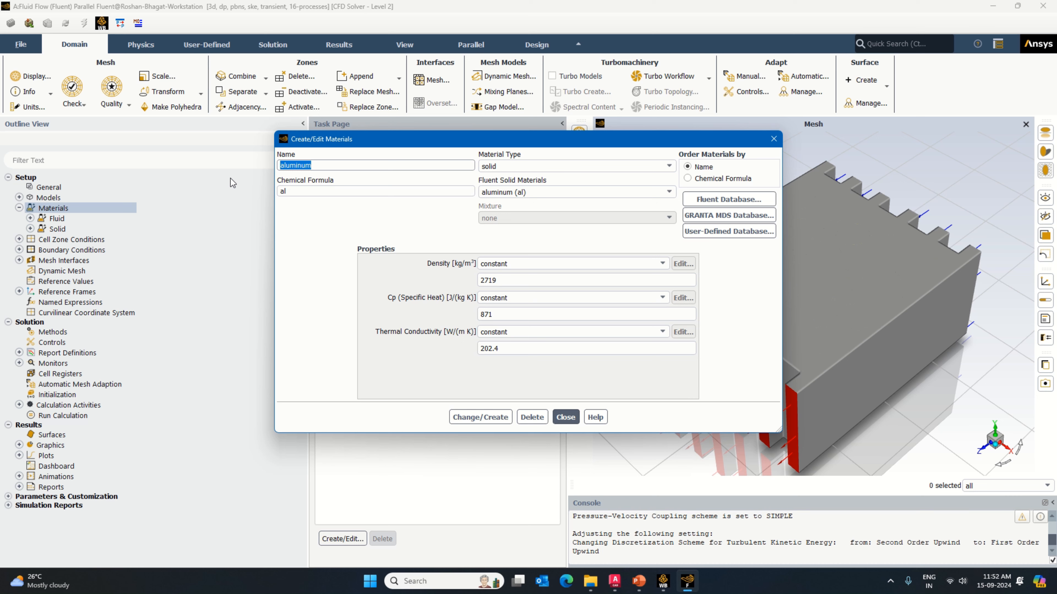
pyautogui.write('lithium-battery')
pyautogui.press('Tab')
pyautogui.write('lithium-ba')
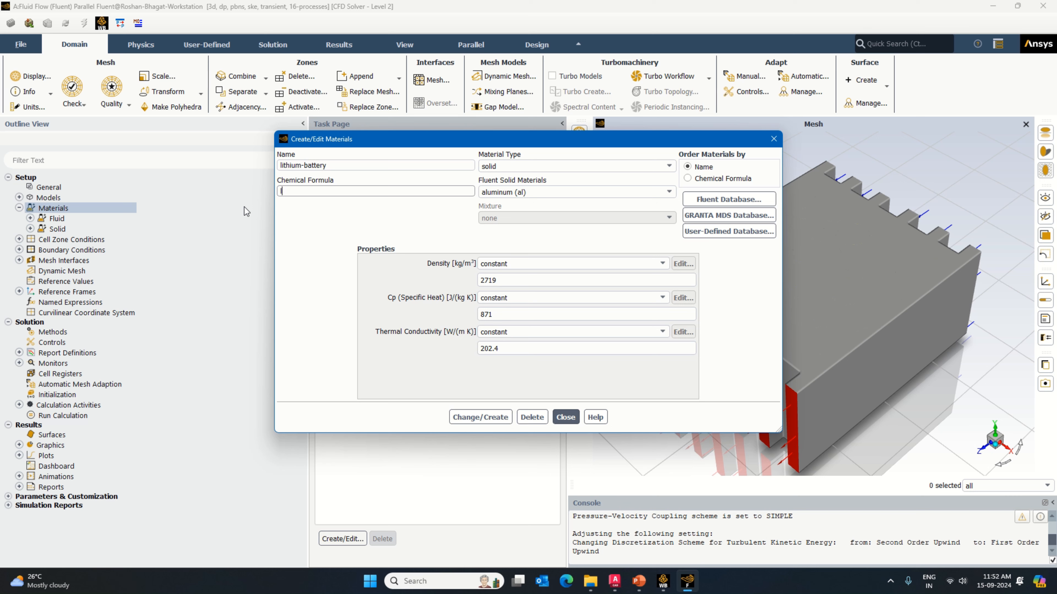
pyautogui.write('ttery')
# Step: Give lithium-battery a density of 2750, specific heat of 120 and thermal conductivity of 0.1, overwriting aluminum
pyautogui.doubleClick(489, 280)
pyautogui.write('2750')
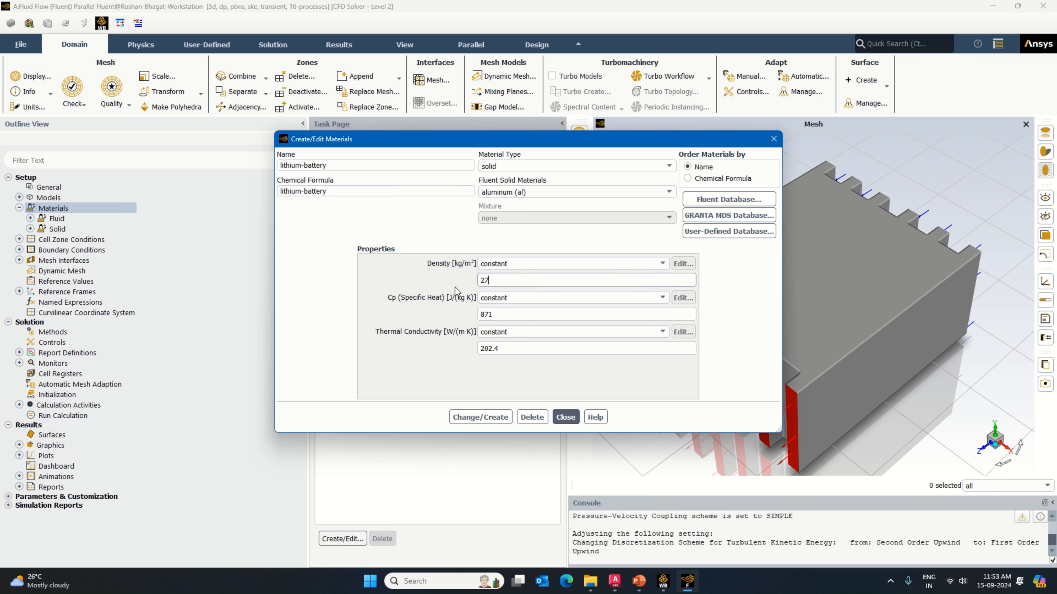
pyautogui.doubleClick(483, 315)
pyautogui.write('120')
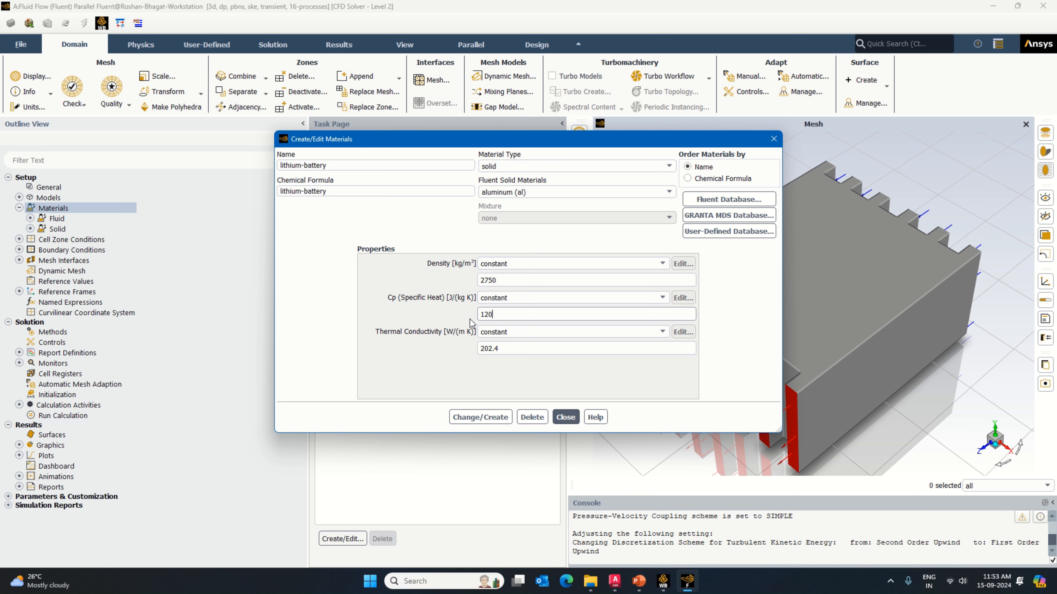
pyautogui.click(503, 348)
pyautogui.doubleClick(504, 347)
pyautogui.write('0.1')
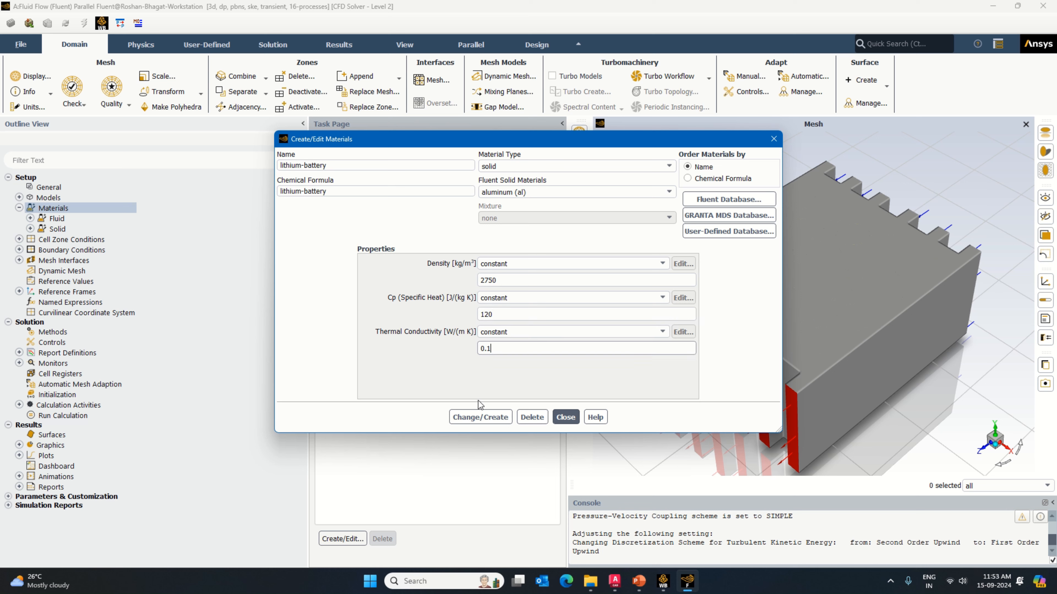
pyautogui.click(480, 417)
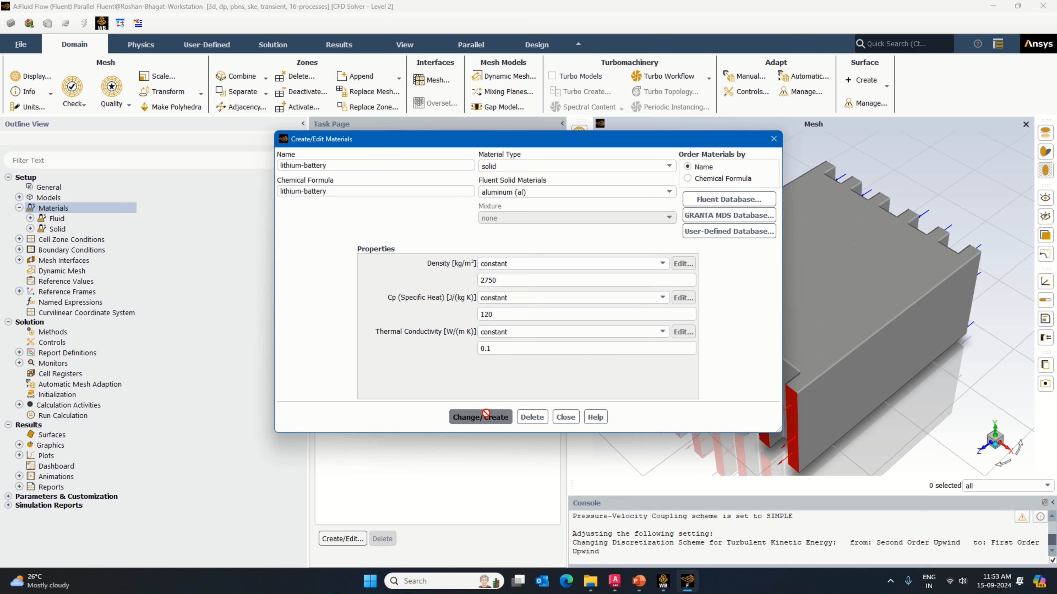
pyautogui.click(535, 301)
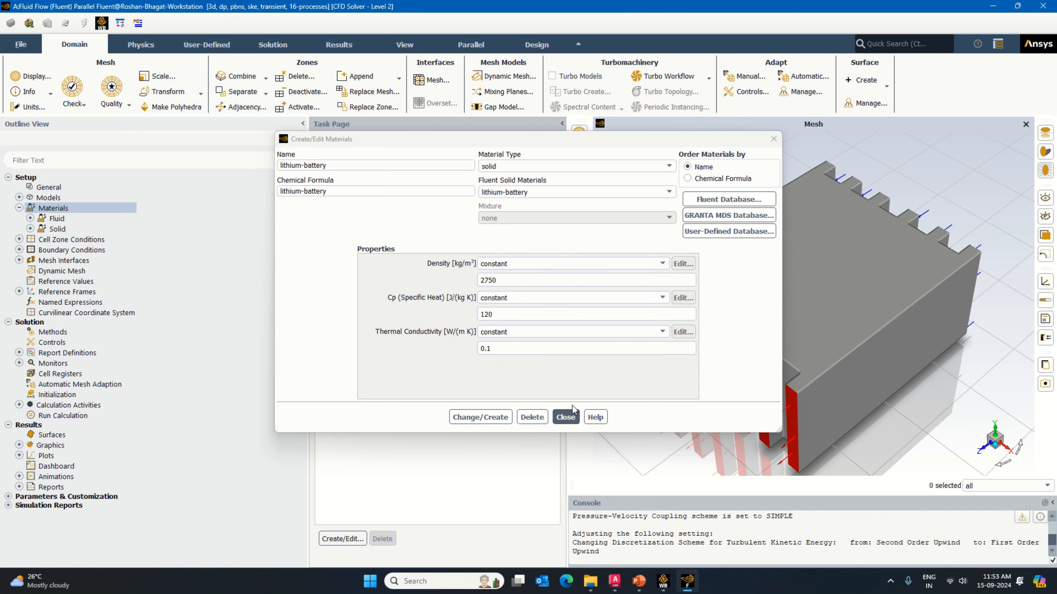
pyautogui.click(571, 416)
# Step: Copy the solid material aluminum (al) from the Fluent database into the case
pyautogui.doubleClick(344, 204)
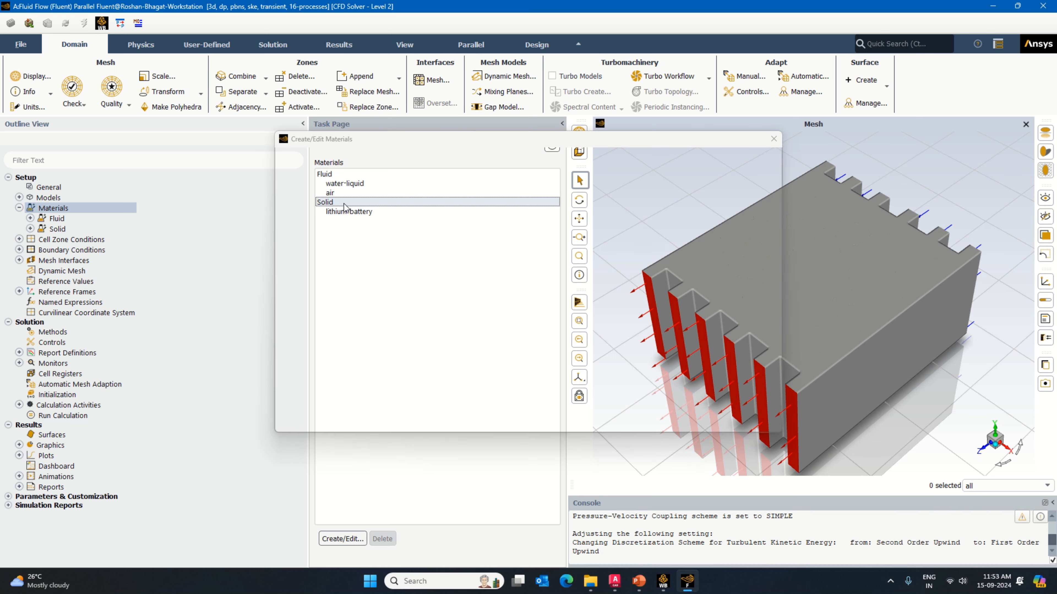
pyautogui.click(729, 199)
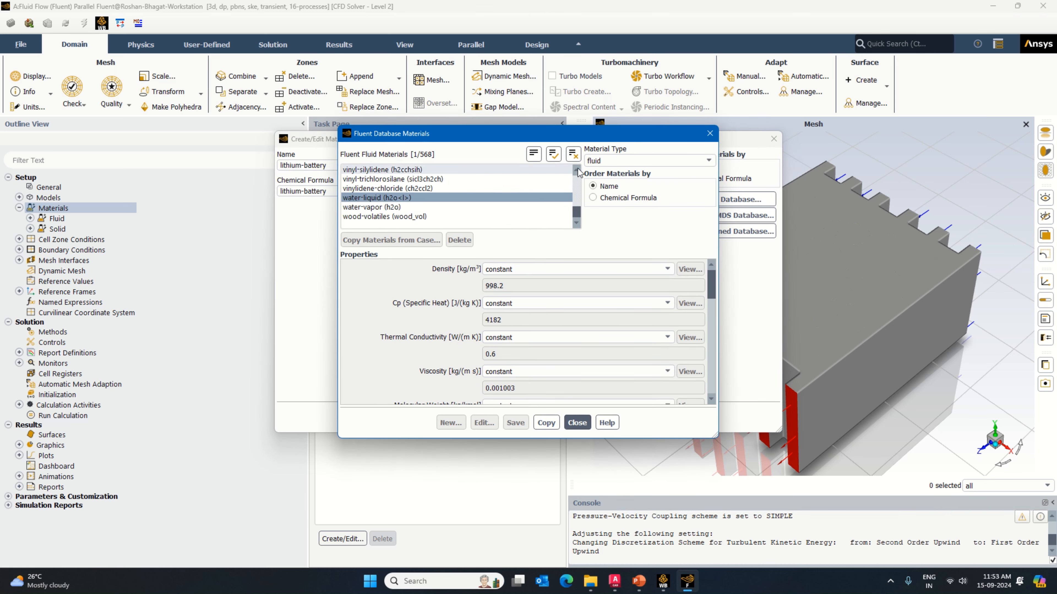
pyautogui.click(599, 162)
pyautogui.click(595, 181)
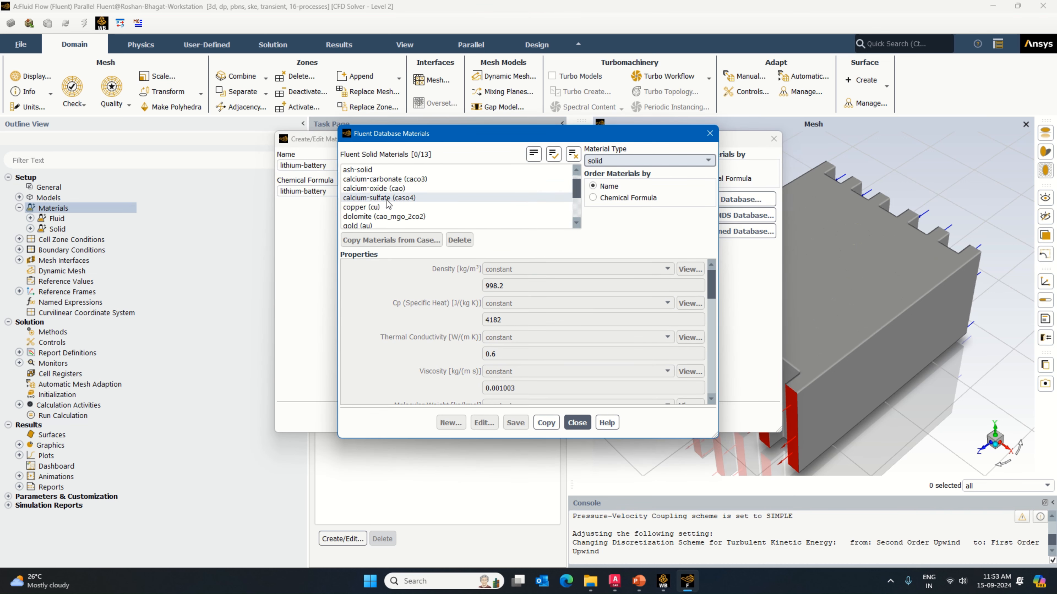
pyautogui.click(364, 170)
pyautogui.click(547, 423)
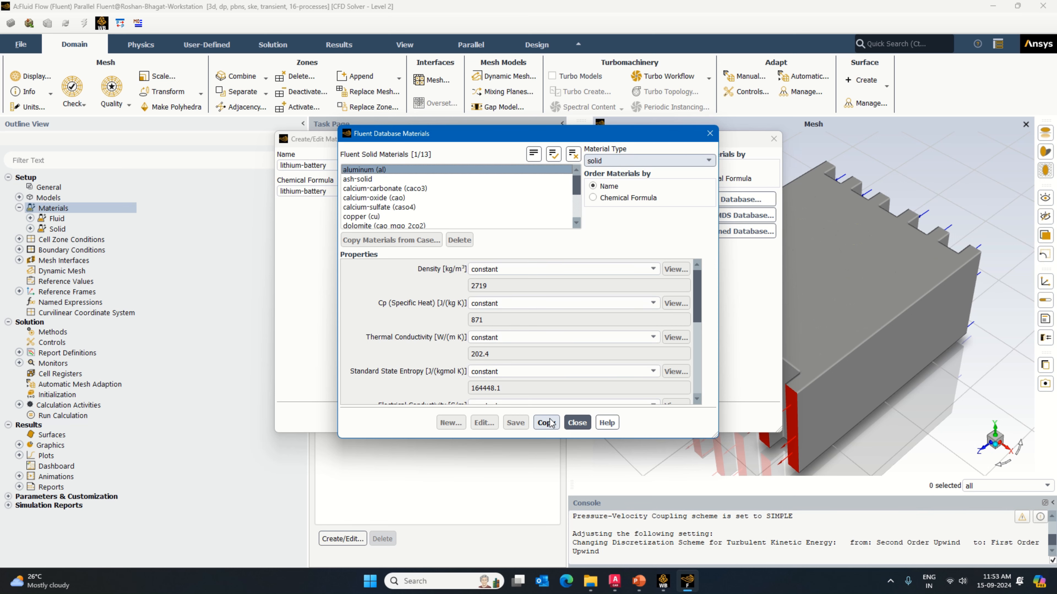
pyautogui.click(579, 425)
pyautogui.click(574, 420)
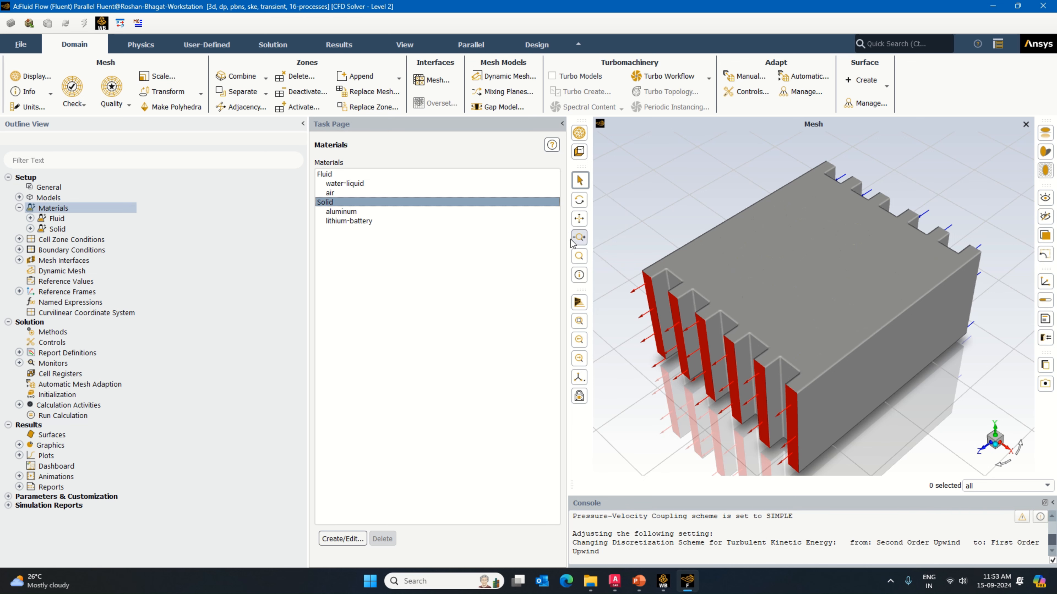
# Step: Group the cell zones by type and assign water-liquid as the material of fluid_zone
pyautogui.doubleClick(82, 240)
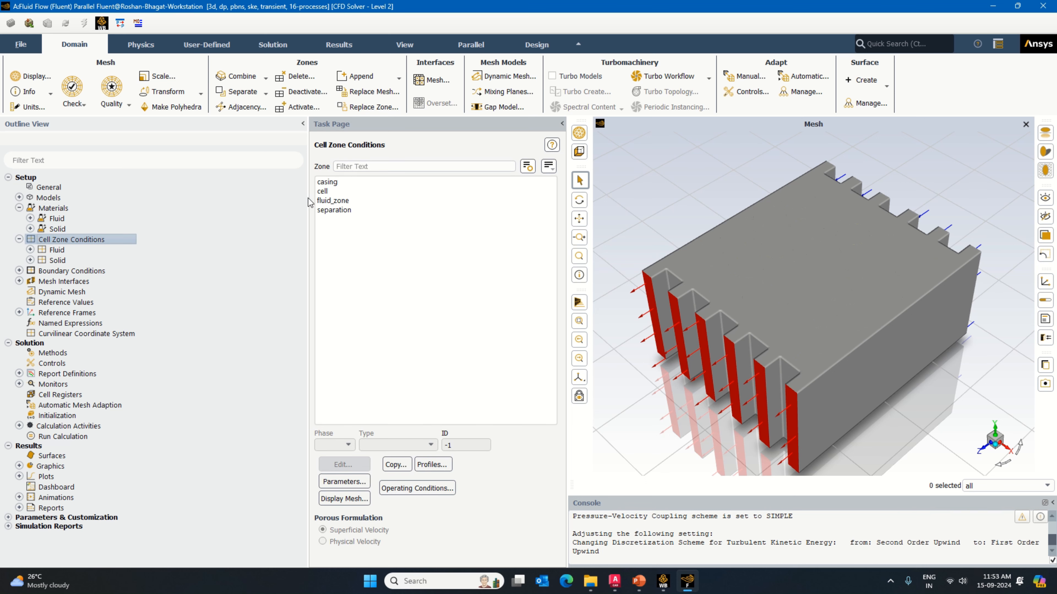
pyautogui.click(550, 166)
pyautogui.click(606, 205)
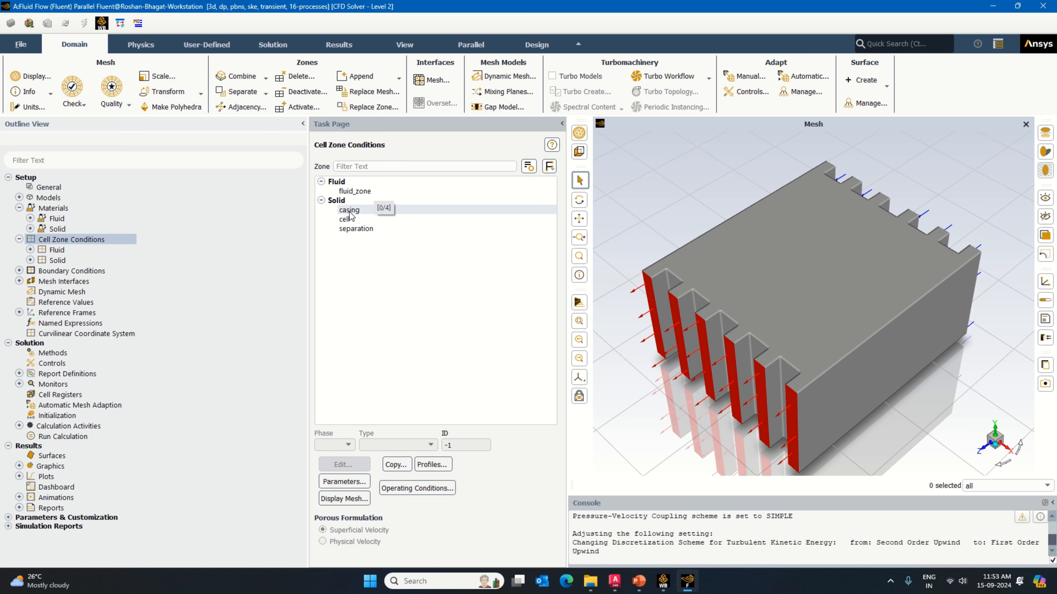
pyautogui.click(360, 191)
pyautogui.click(354, 465)
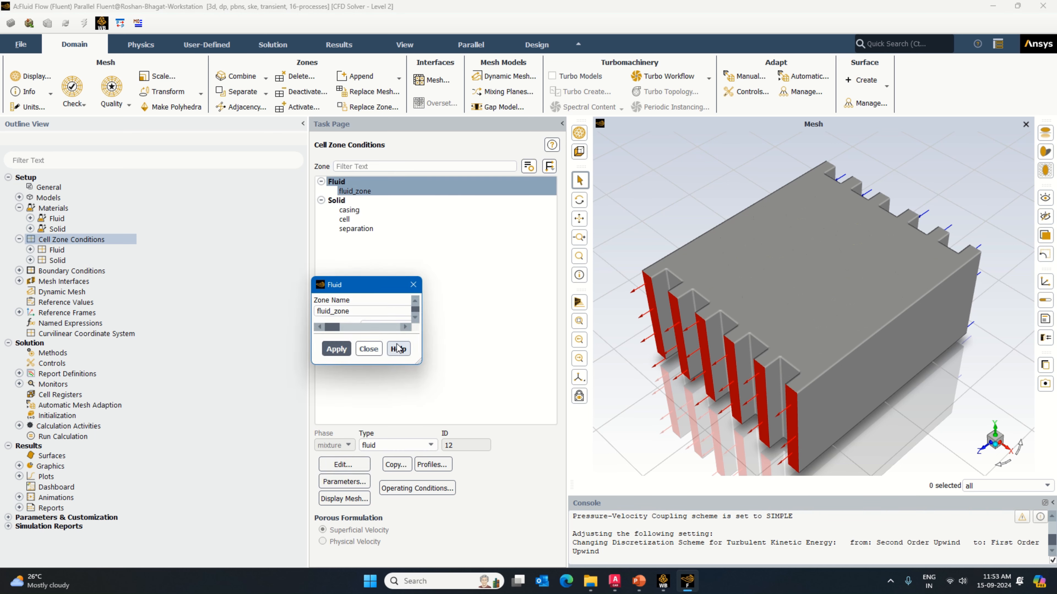
pyautogui.click(400, 326)
pyautogui.click(397, 339)
pyautogui.click(524, 483)
pyautogui.click(556, 483)
# Step: Assign aluminum as the material of the solid zone casing, leaving source terms off
pyautogui.click(349, 210)
pyautogui.click(354, 465)
pyautogui.click(410, 327)
pyautogui.click(391, 339)
pyautogui.click(480, 484)
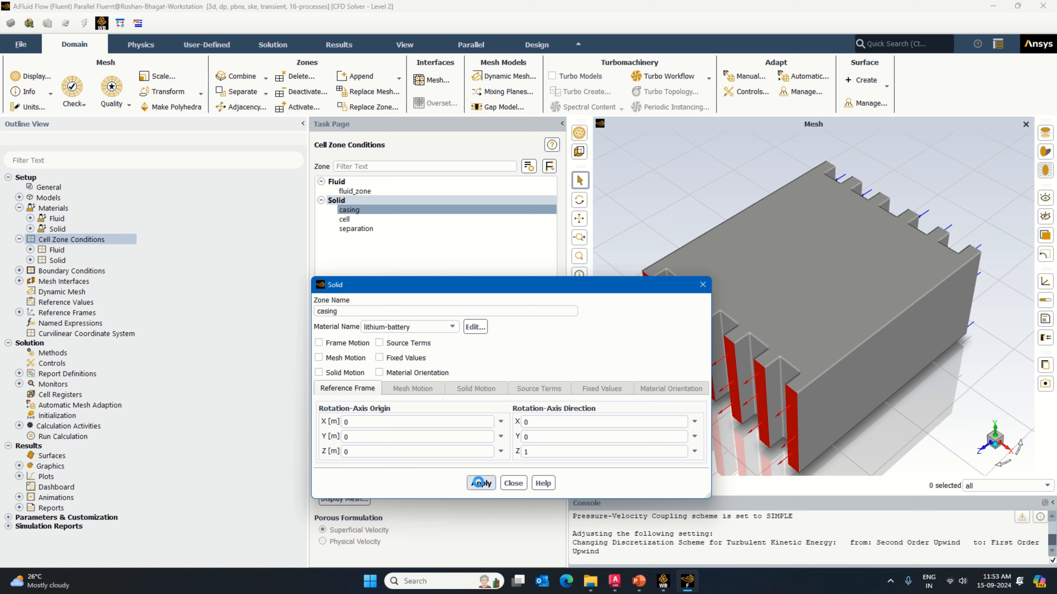
pyautogui.click(480, 484)
pyautogui.click(479, 483)
pyautogui.click(405, 349)
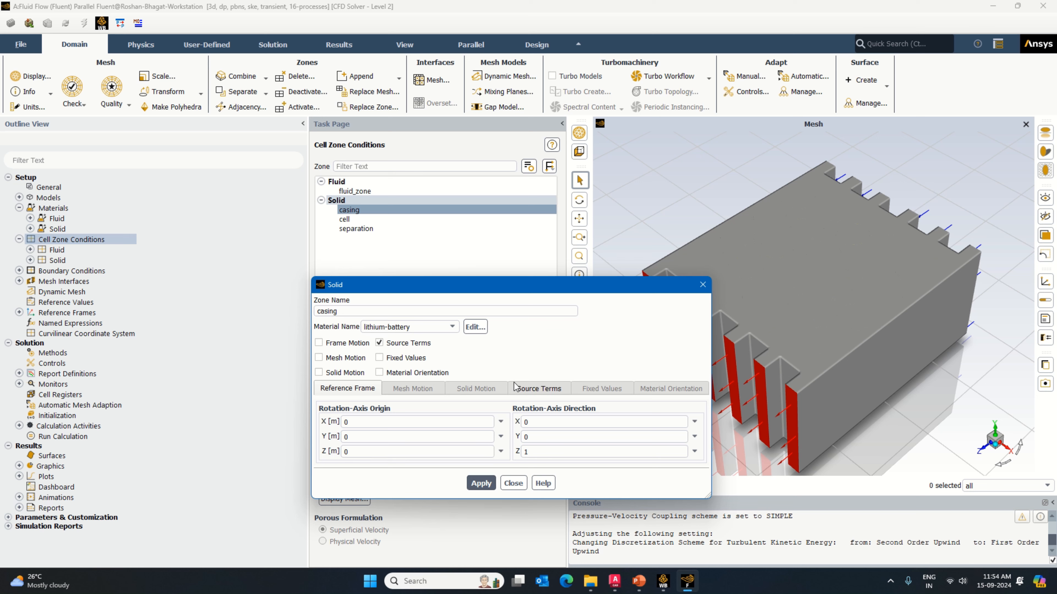
pyautogui.click(377, 342)
pyautogui.click(445, 329)
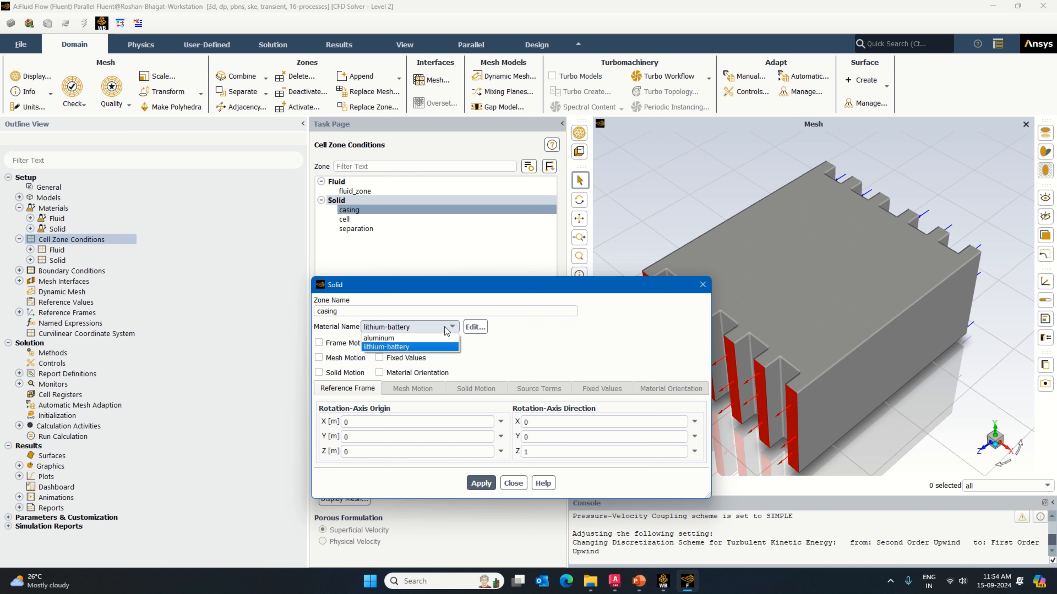
pyautogui.click(410, 339)
pyautogui.click(481, 483)
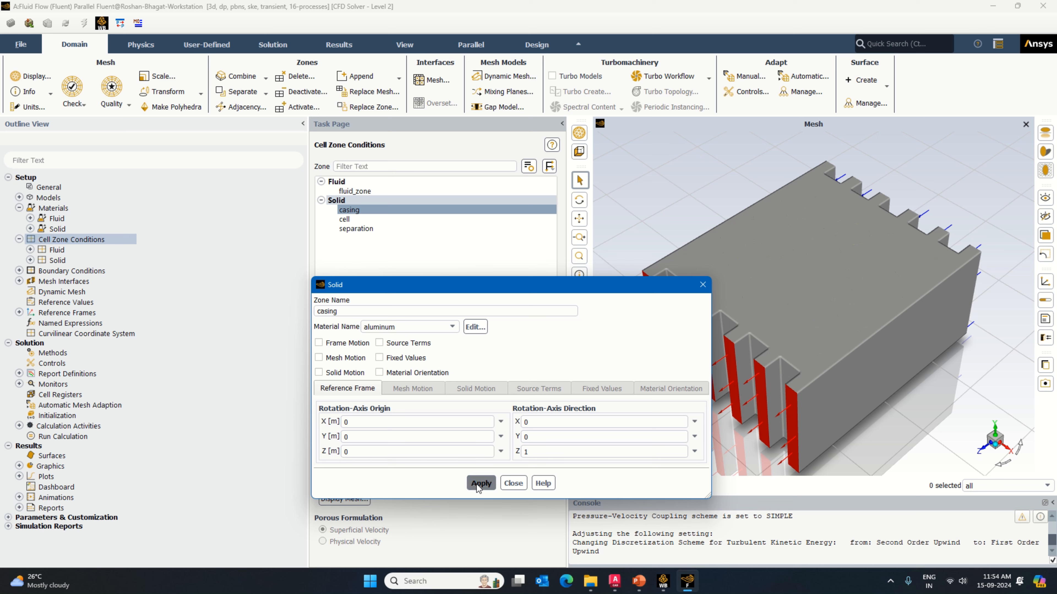
# Step: Enable source terms for the solid zone cell, with lithium-battery as its material
pyautogui.doubleClick(344, 219)
pyautogui.click(446, 328)
pyautogui.click(446, 329)
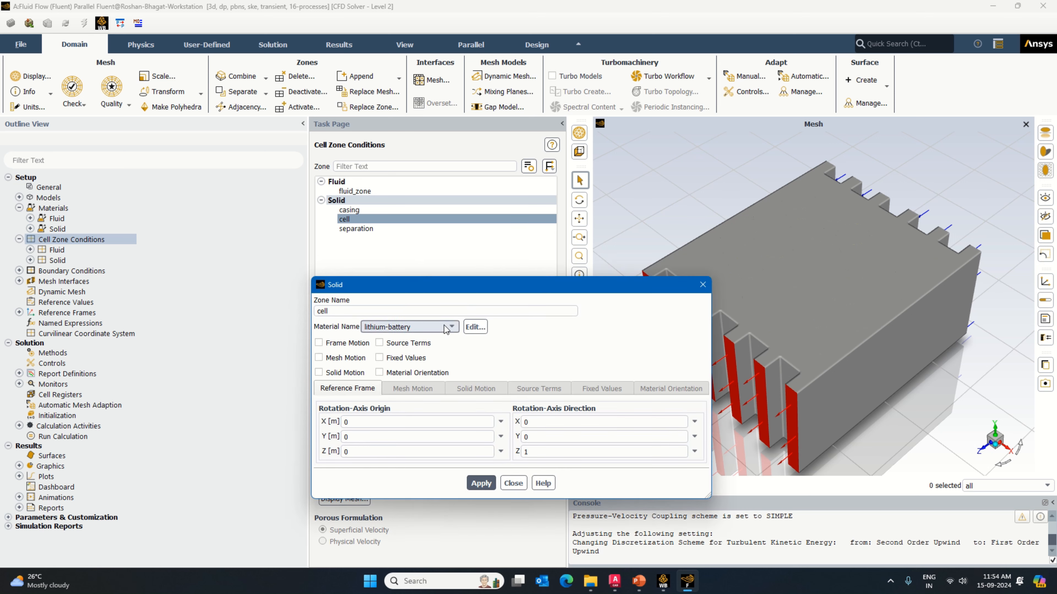
pyautogui.click(379, 343)
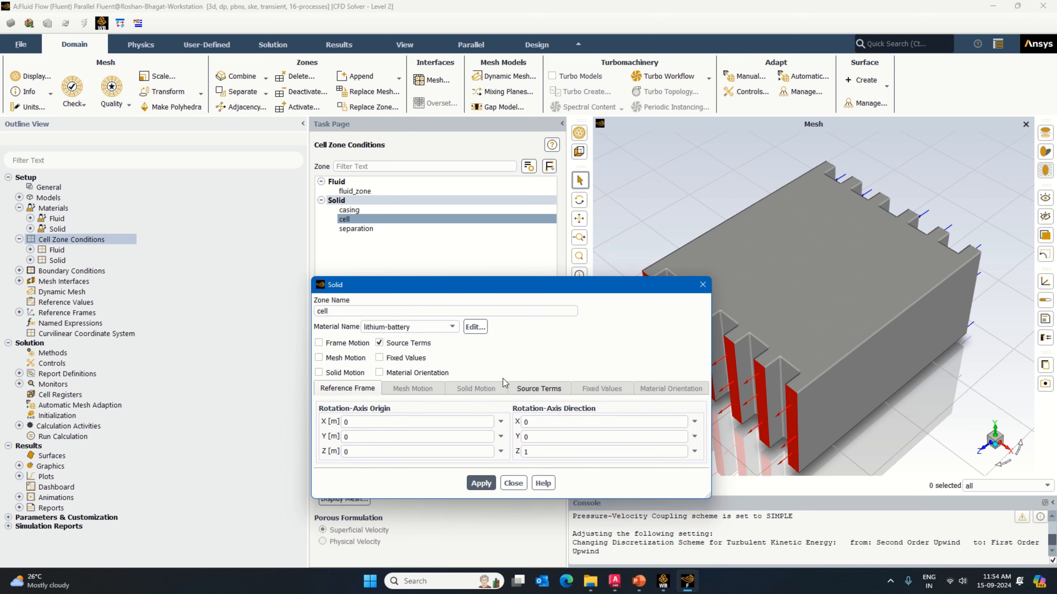
# Step: Add one constant energy source of 289855 W/m³ to the cell zone and apply it
pyautogui.click(523, 391)
pyautogui.click(570, 412)
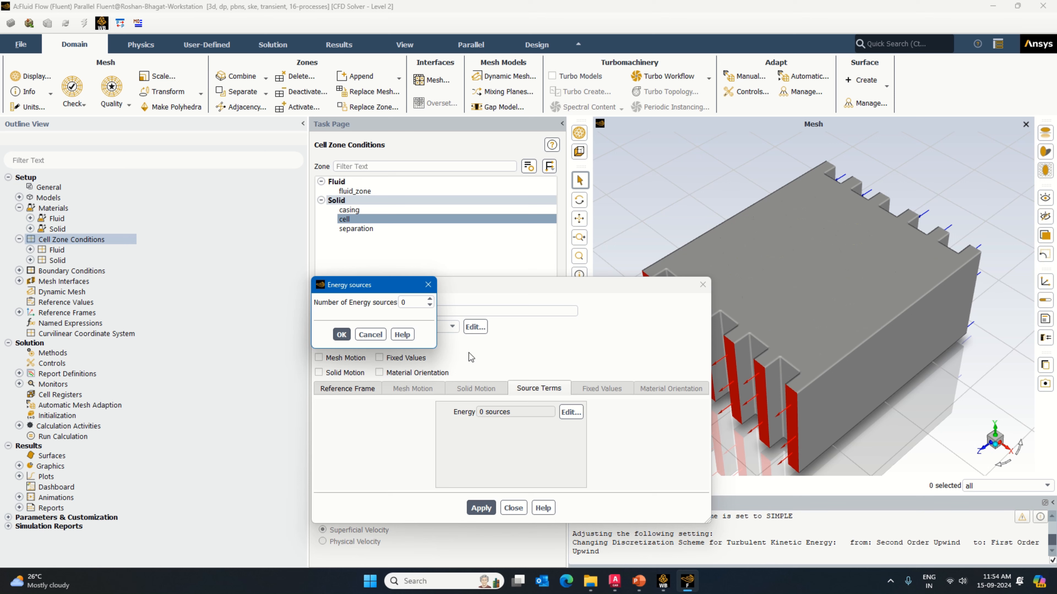
pyautogui.click(429, 298)
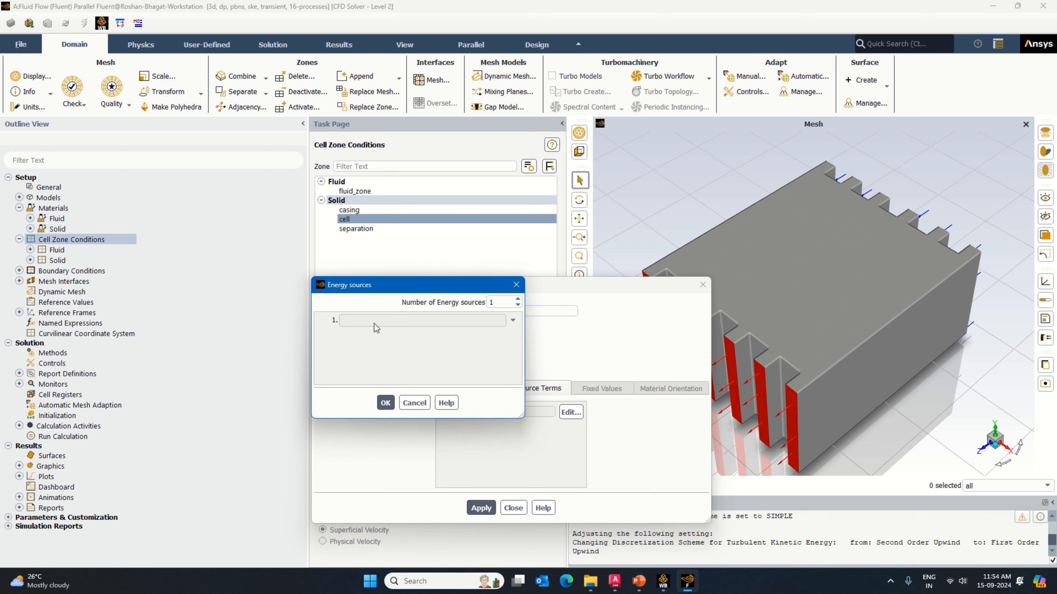
pyautogui.click(513, 320)
pyautogui.click(402, 344)
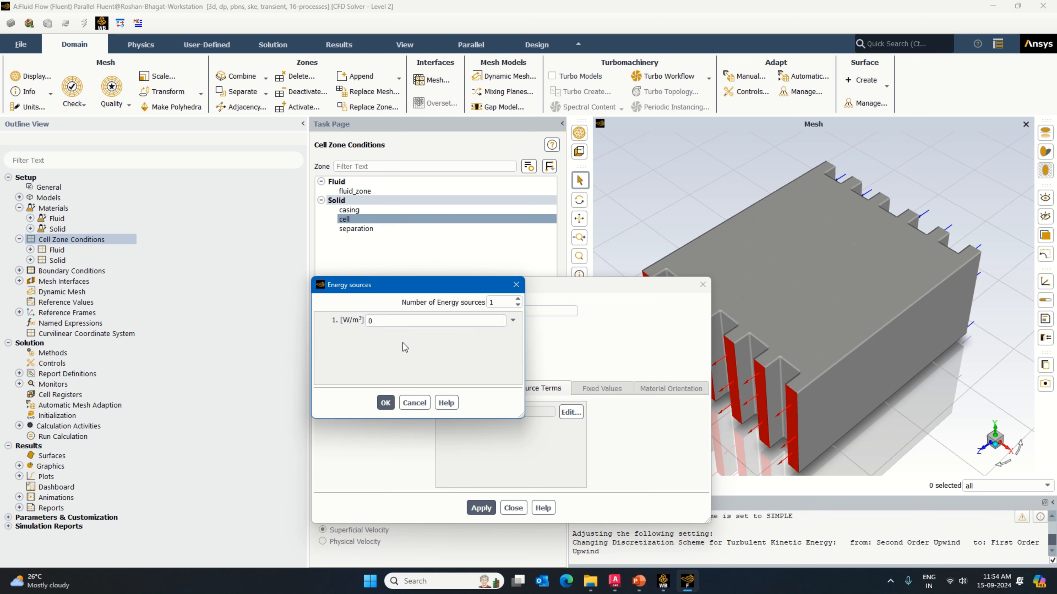
pyautogui.moveTo(383, 321); pyautogui.dragTo(347, 322)
pyautogui.write('289855')
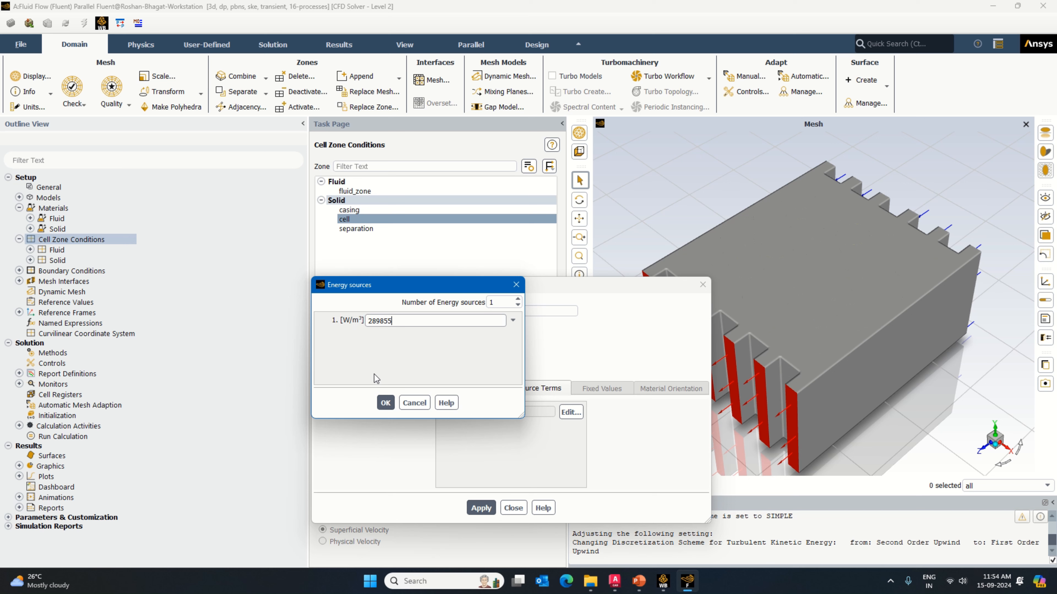
pyautogui.click(385, 402)
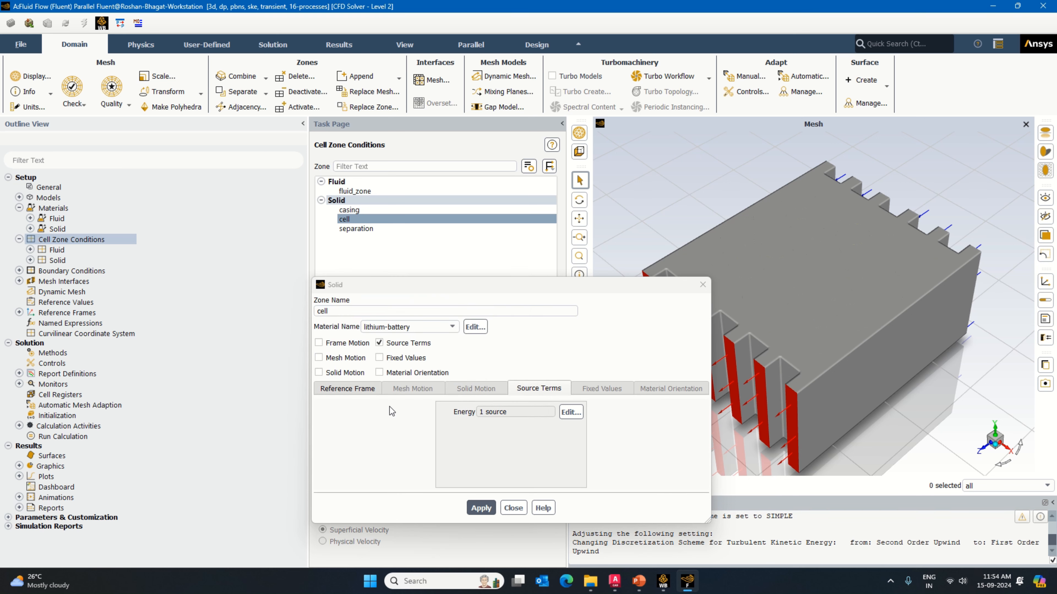
pyautogui.click(478, 513)
pyautogui.click(482, 508)
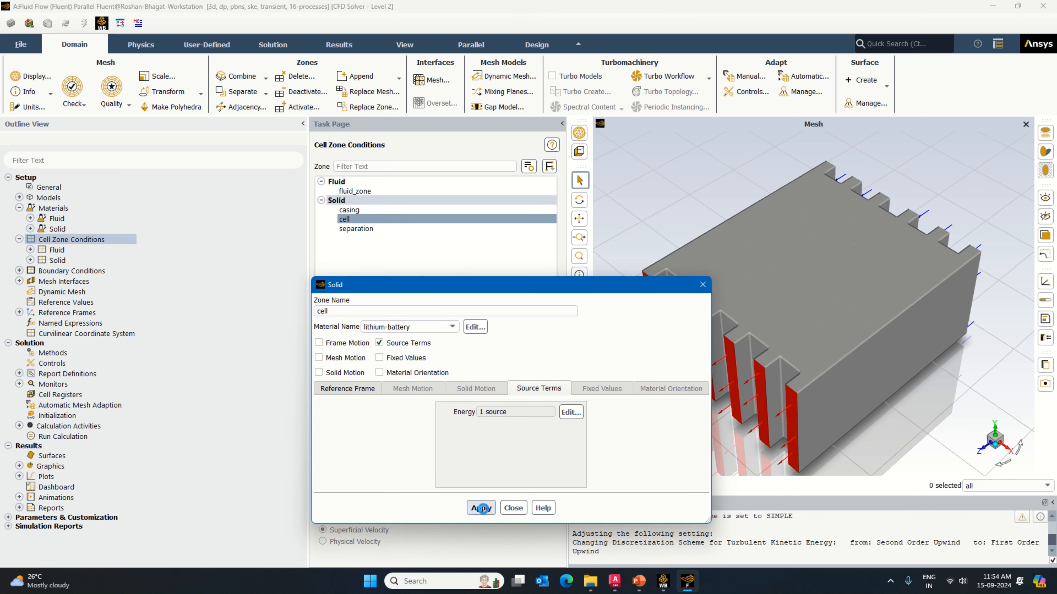
pyautogui.click(513, 508)
# Step: Assign aluminum as the material of the solid zone separation, and show the title block in the mesh view
pyautogui.doubleClick(356, 228)
pyautogui.click(484, 483)
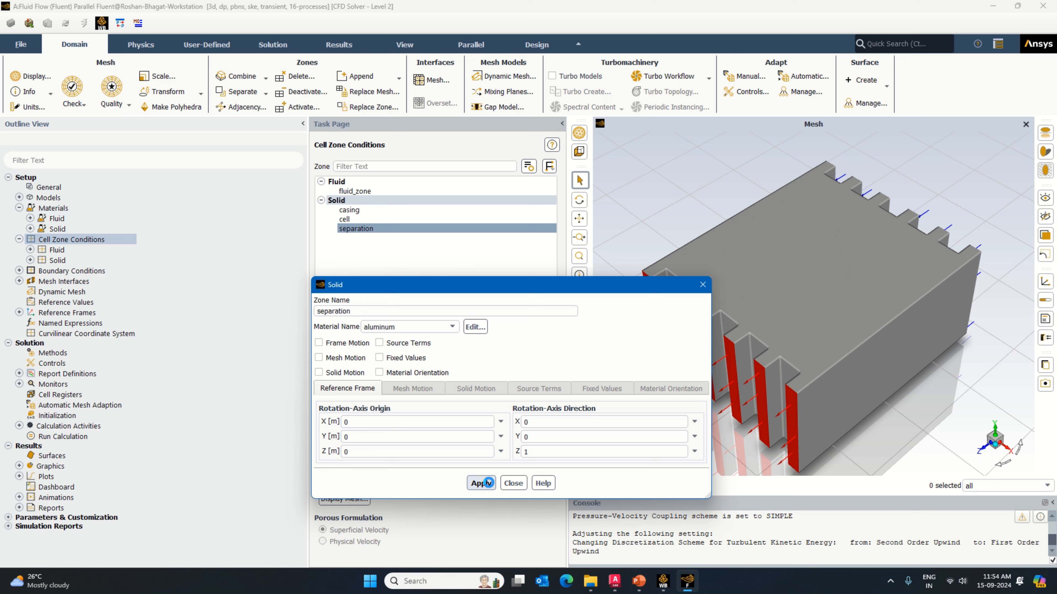
pyautogui.click(513, 483)
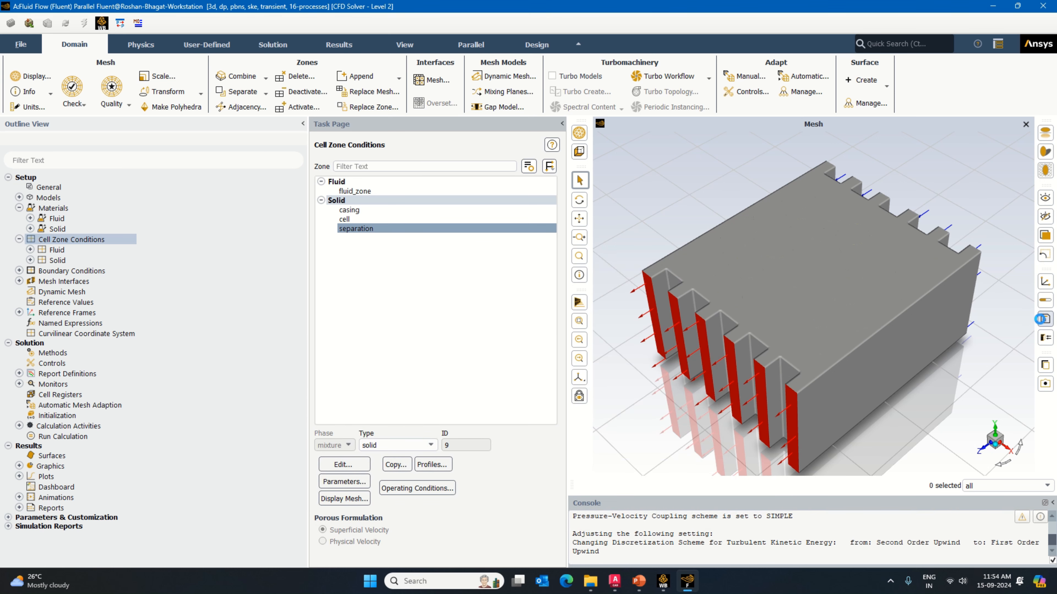
pyautogui.click(1044, 319)
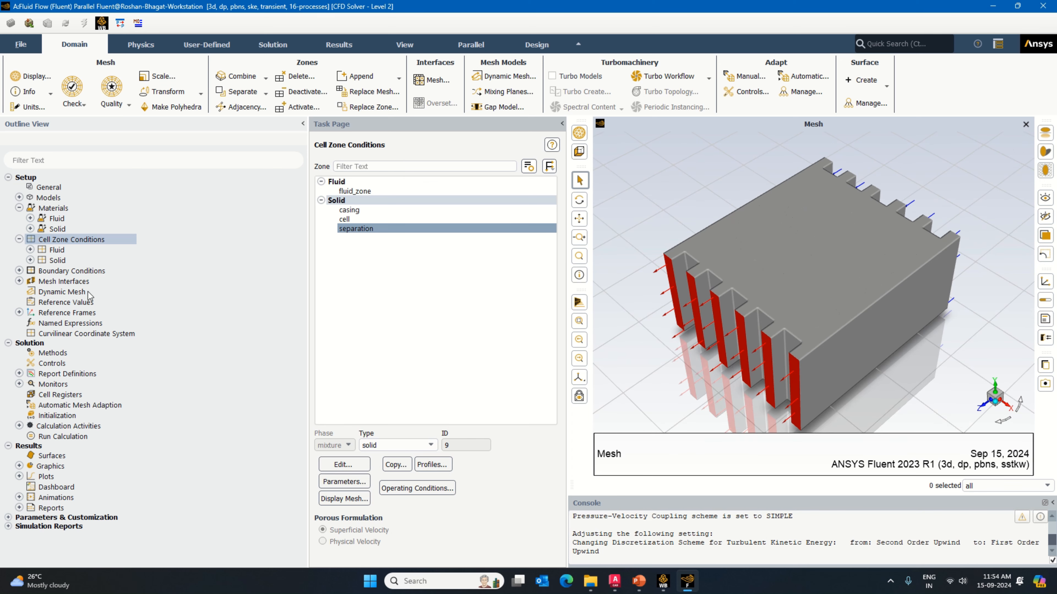
# Step: Set the velocity magnitude of the inlet boundary to 0.25 m/s
pyautogui.doubleClick(68, 270)
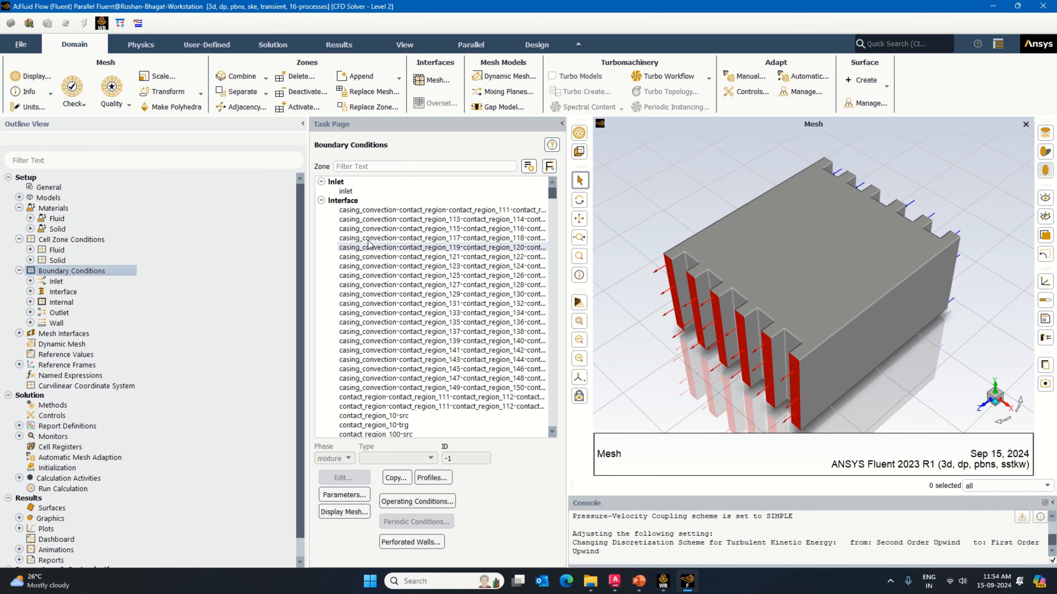
pyautogui.click(345, 191)
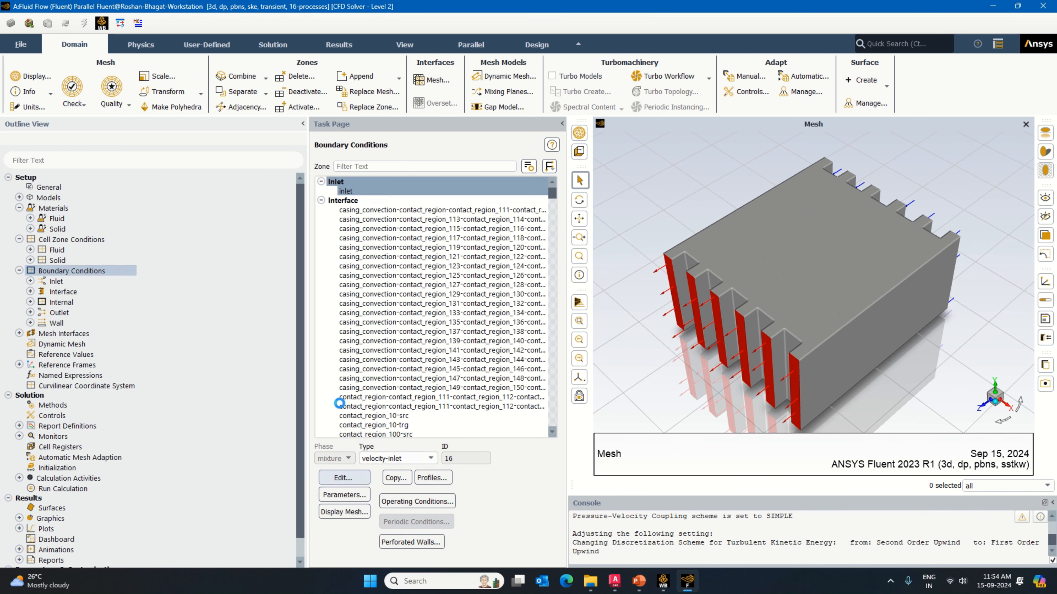
pyautogui.click(343, 477)
pyautogui.click(459, 485)
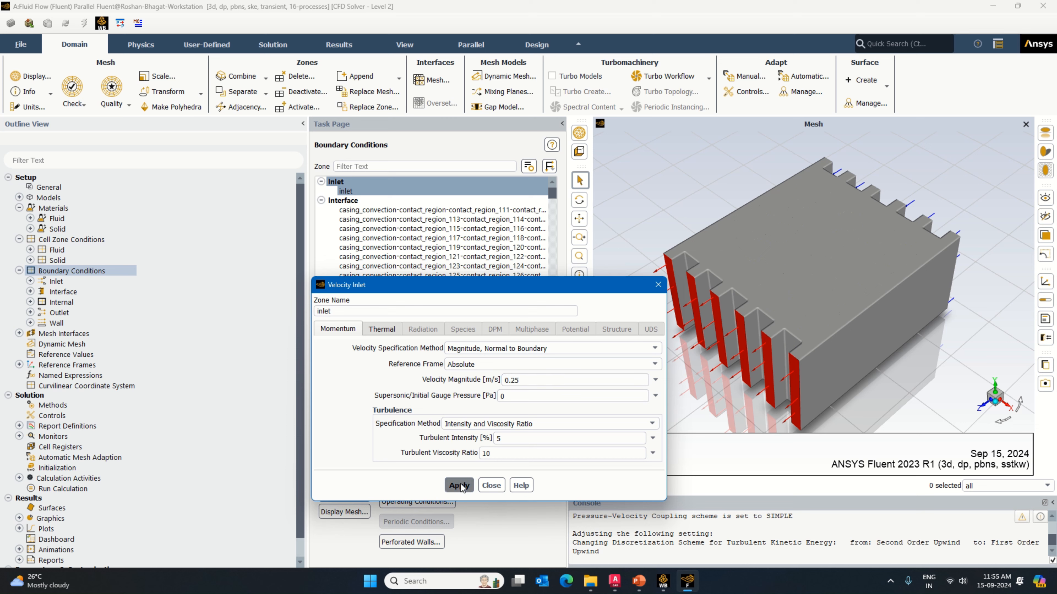
pyautogui.click(496, 484)
# Step: Give wall-casing a convection condition with heat transfer coefficient 2 W/(m² K) and aluminum as its material
pyautogui.moveTo(552, 194); pyautogui.dragTo(544, 429)
pyautogui.click(390, 398)
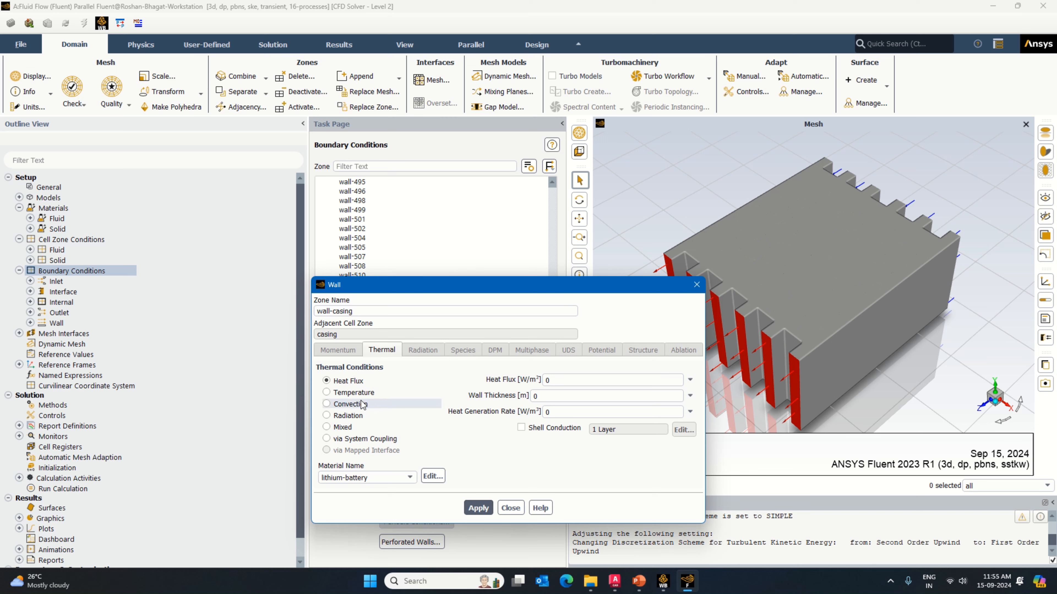
pyautogui.click(363, 403)
pyautogui.doubleClick(575, 379)
pyautogui.write('2')
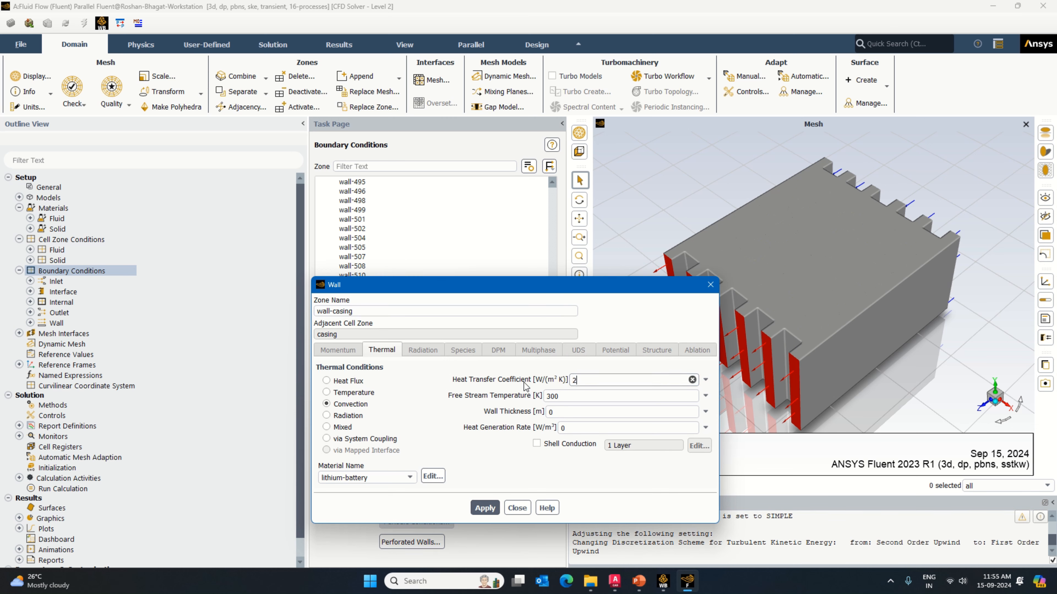
pyautogui.click(409, 478)
pyautogui.click(410, 497)
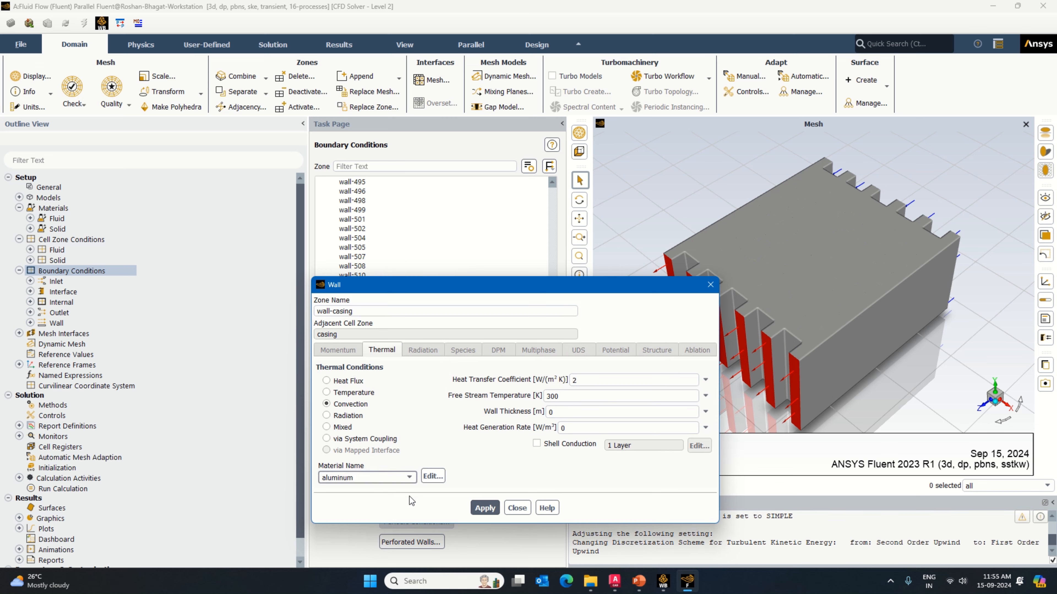
pyautogui.click(485, 508)
pyautogui.click(516, 509)
# Step: Apply lithium-battery as the material of wall-cell, using the heat flux thermal condition
pyautogui.press('Down')
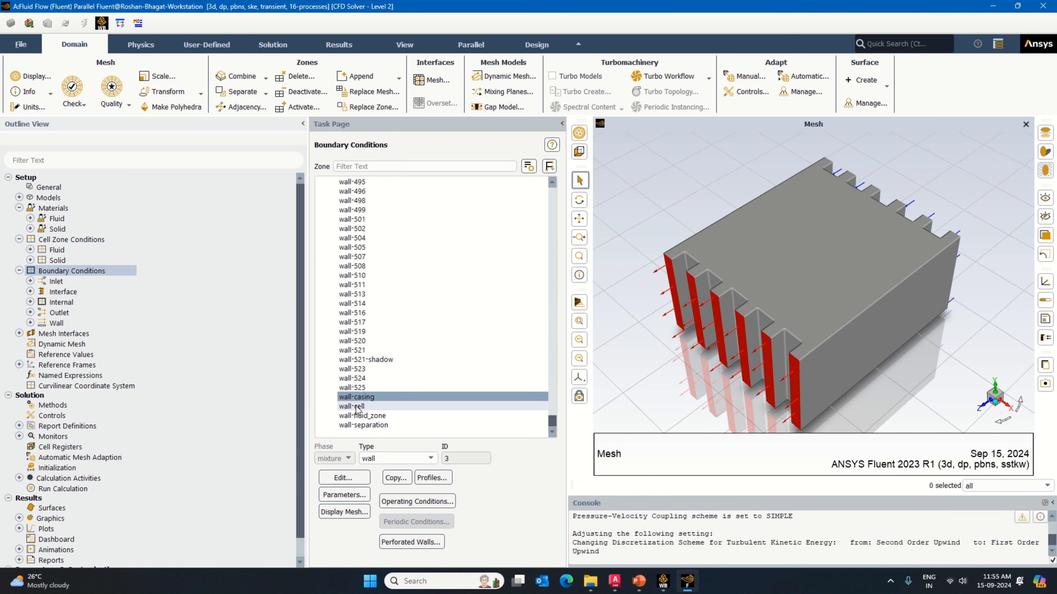
pyautogui.click(346, 478)
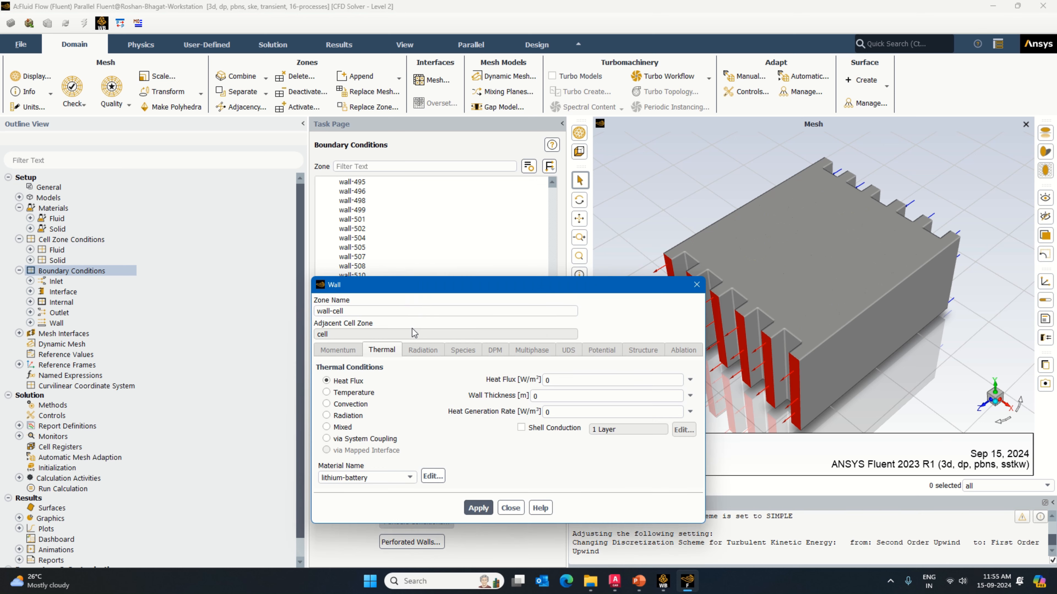
pyautogui.click(358, 487)
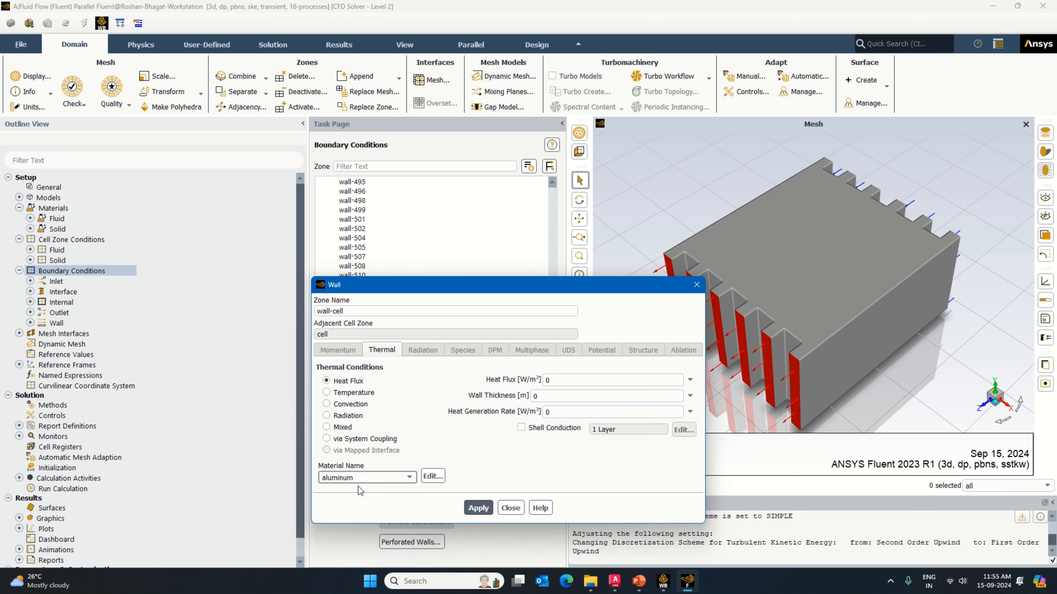
pyautogui.click(388, 480)
pyautogui.click(361, 489)
pyautogui.click(374, 477)
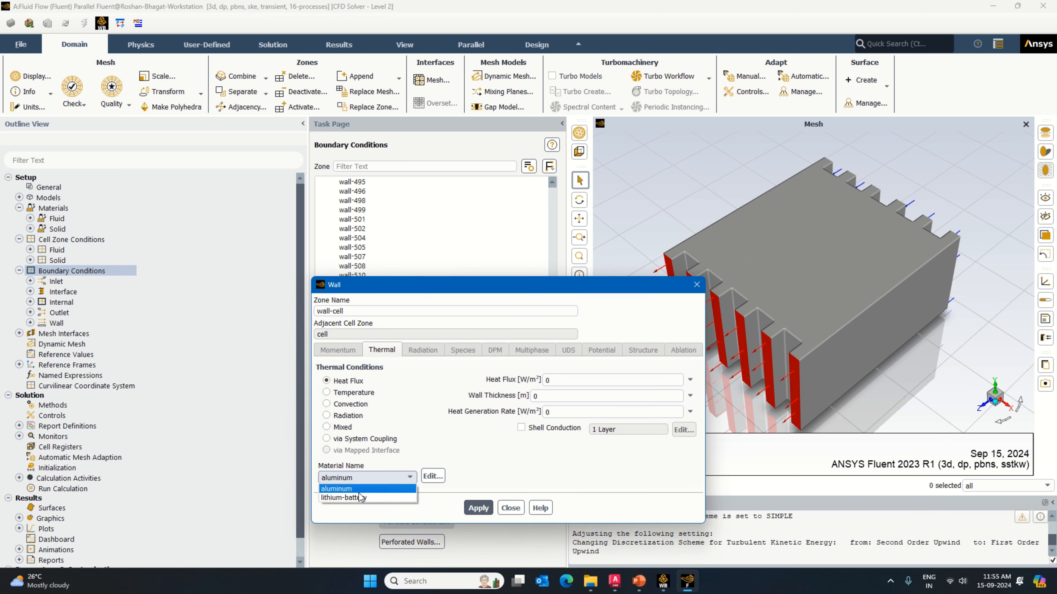
pyautogui.click(358, 488)
pyautogui.click(479, 508)
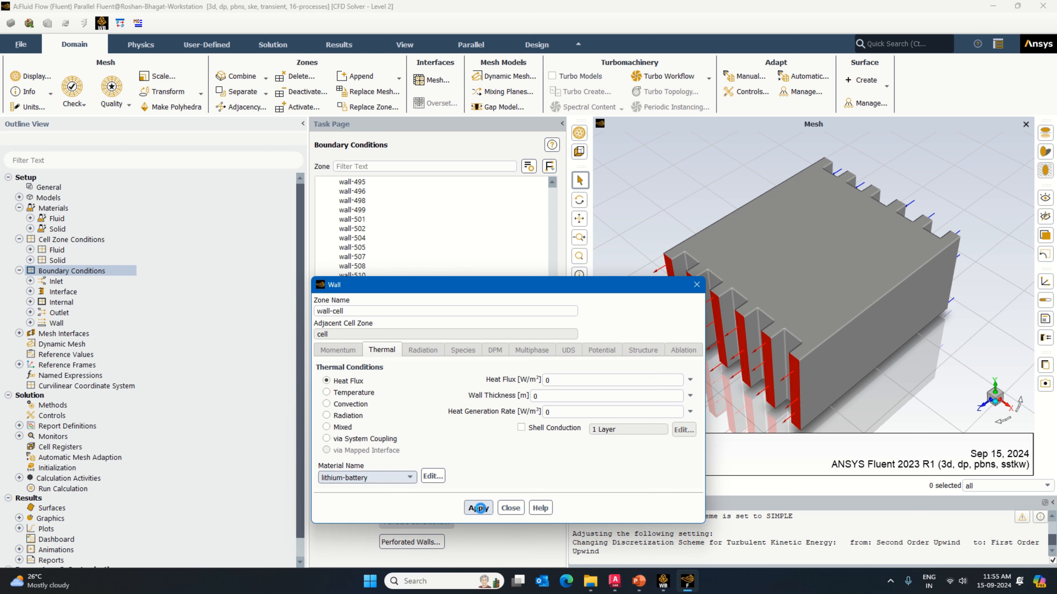
pyautogui.click(510, 508)
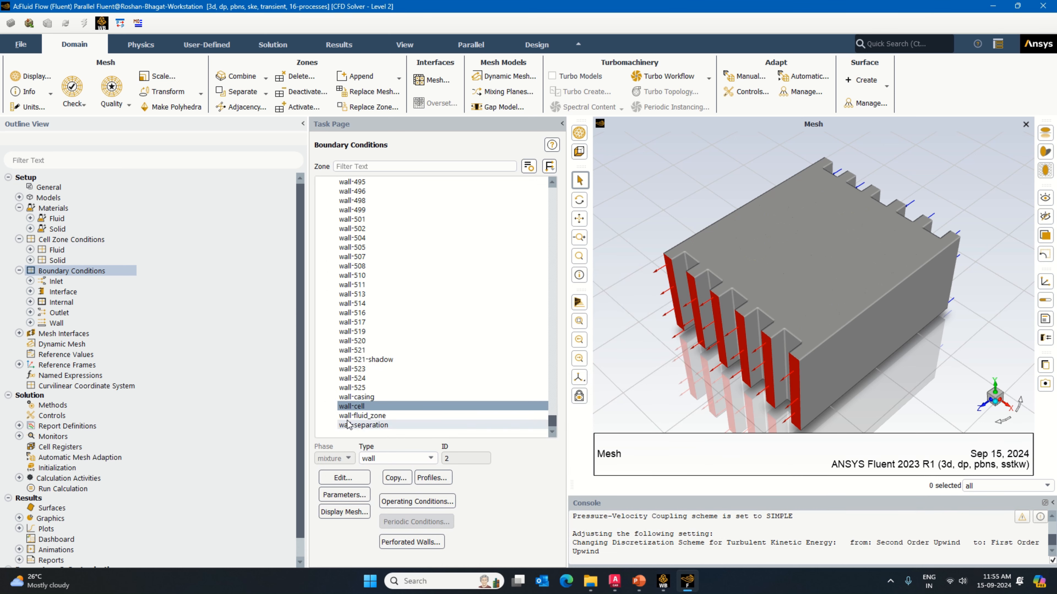
# Step: Set aluminum as the material of wall-separation, using the heat flux thermal condition
pyautogui.click(362, 425)
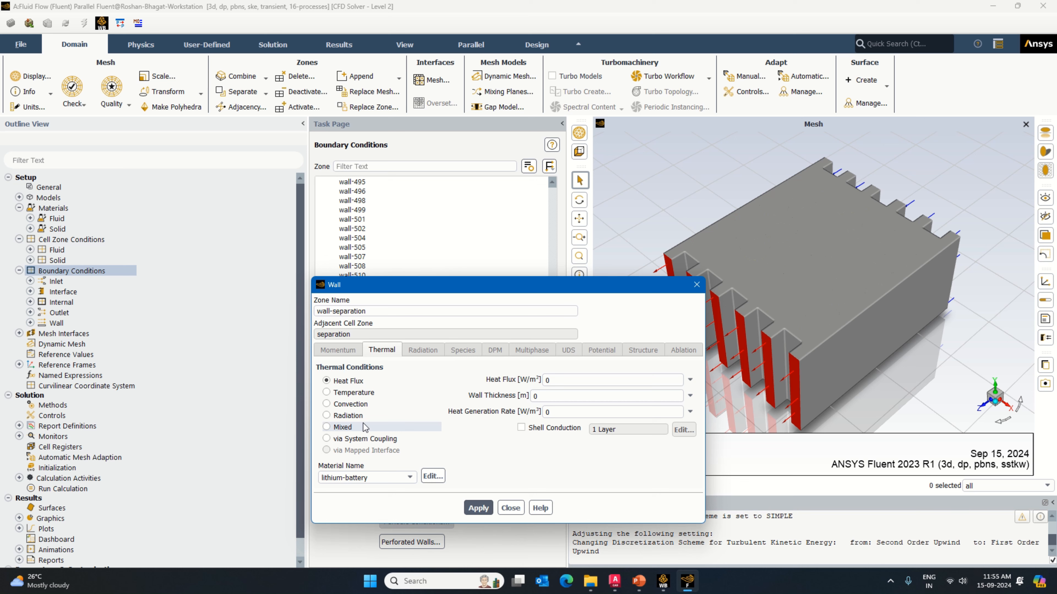
pyautogui.click(366, 477)
pyautogui.click(362, 495)
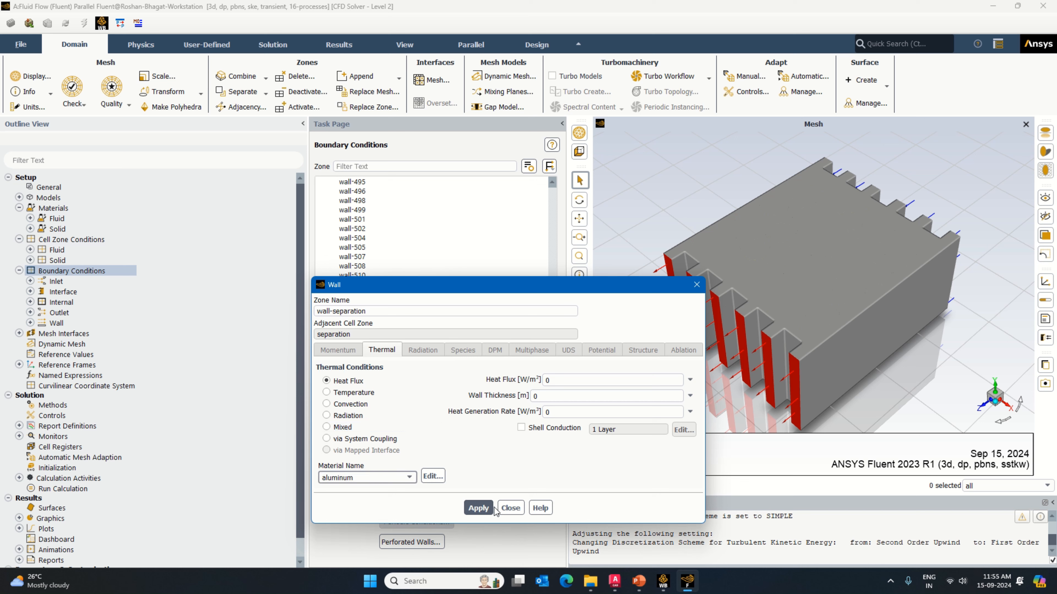
pyautogui.click(478, 507)
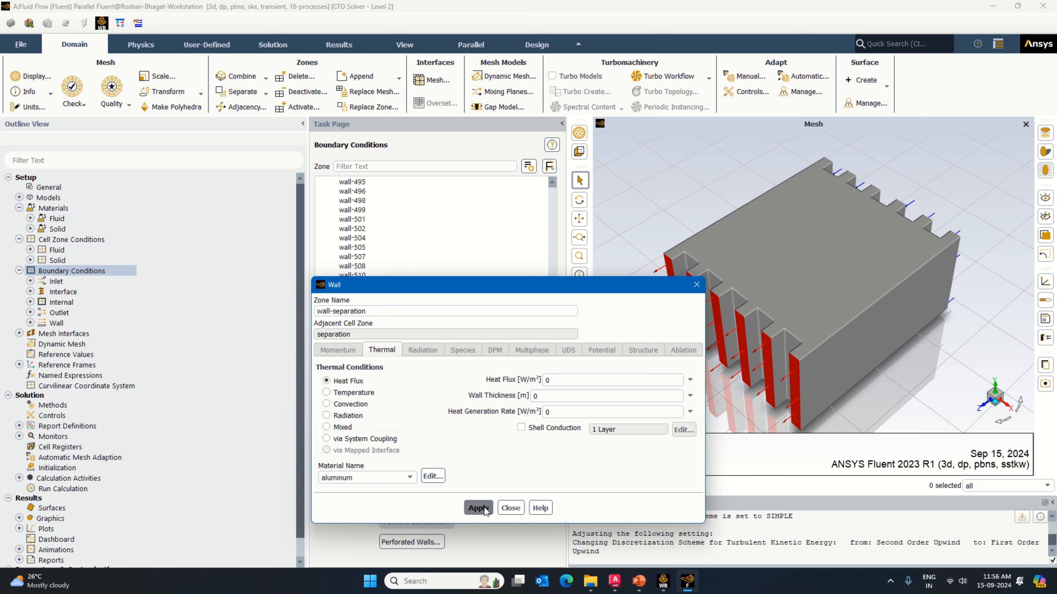
pyautogui.click(508, 509)
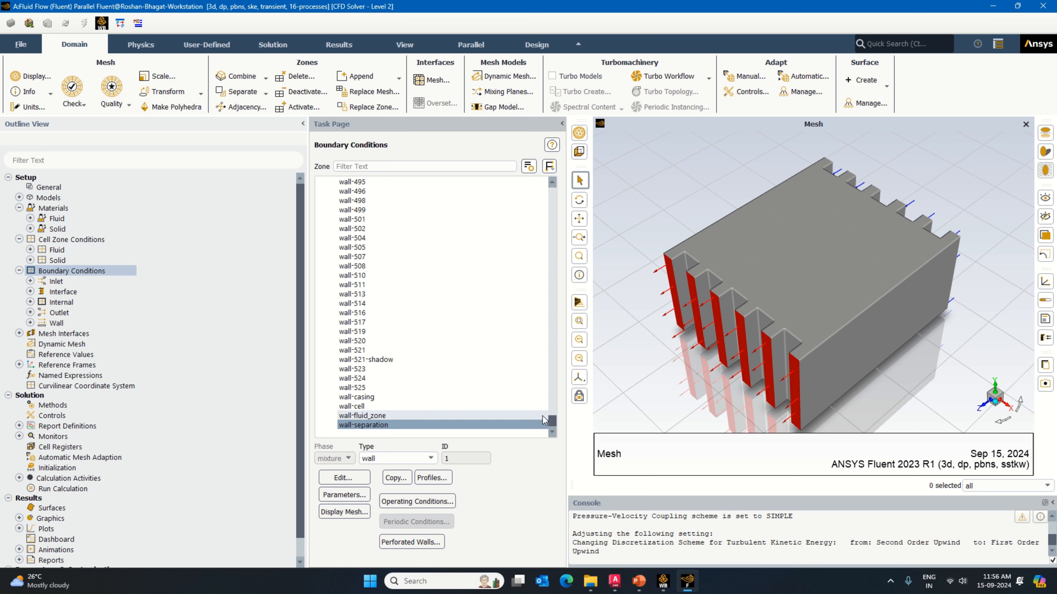
# Step: Give wall-525, in the first casing_convection interface, a convection condition with heat transfer coefficient 5 W/(m² K)
pyautogui.moveTo(552, 422); pyautogui.dragTo(552, 183)
pyautogui.moveTo(567, 253); pyautogui.dragTo(596, 253)
pyautogui.click(416, 200)
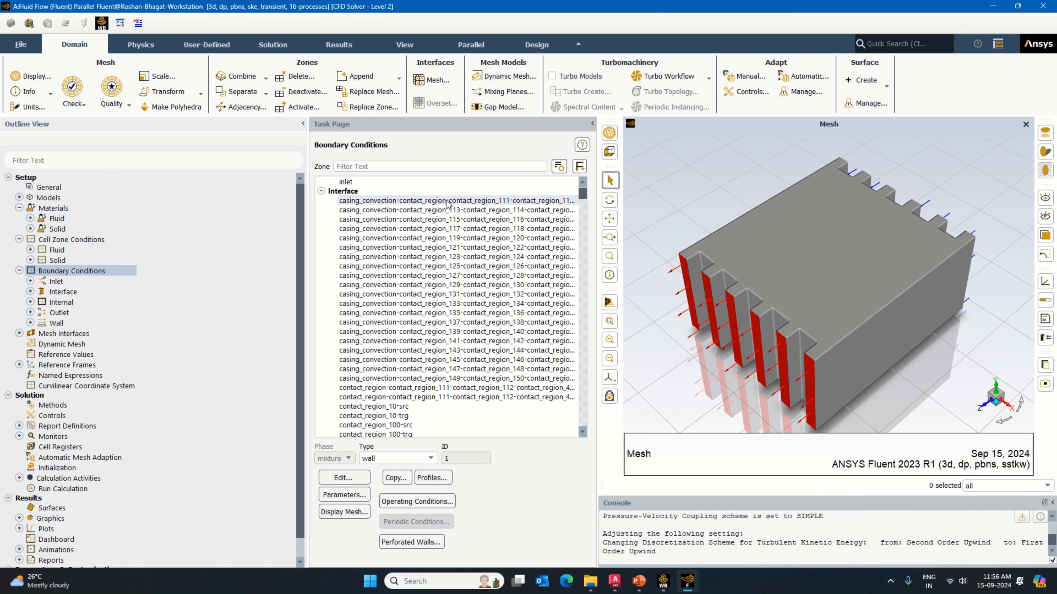
pyautogui.click(344, 479)
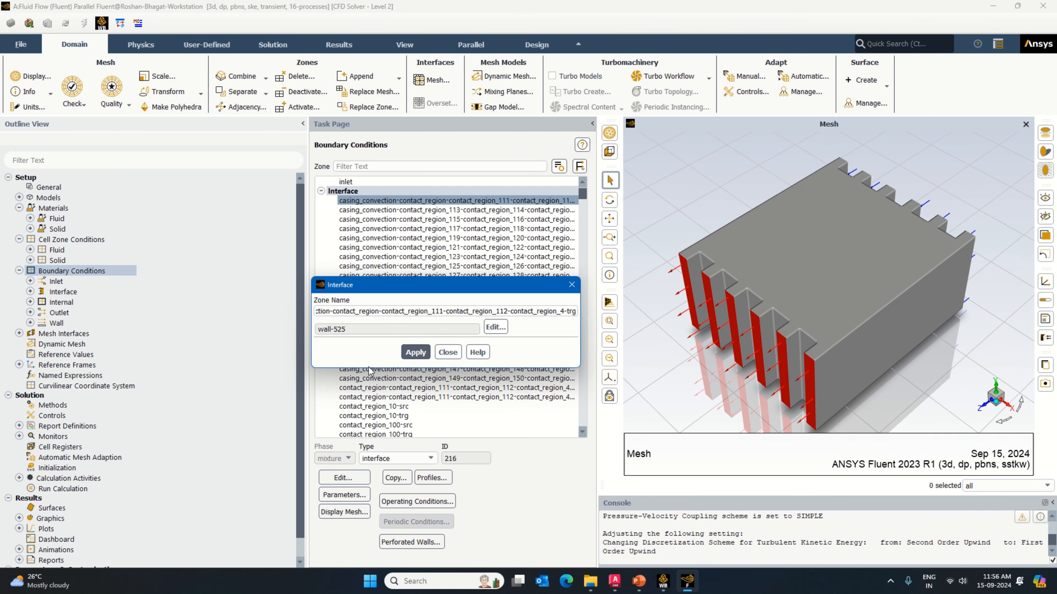
pyautogui.click(496, 327)
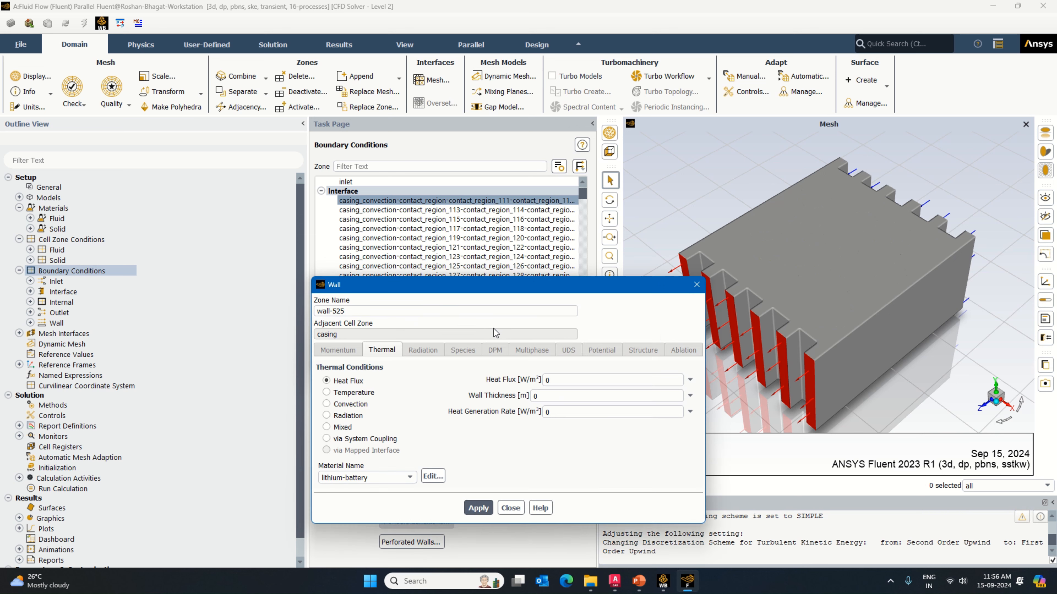
pyautogui.click(359, 403)
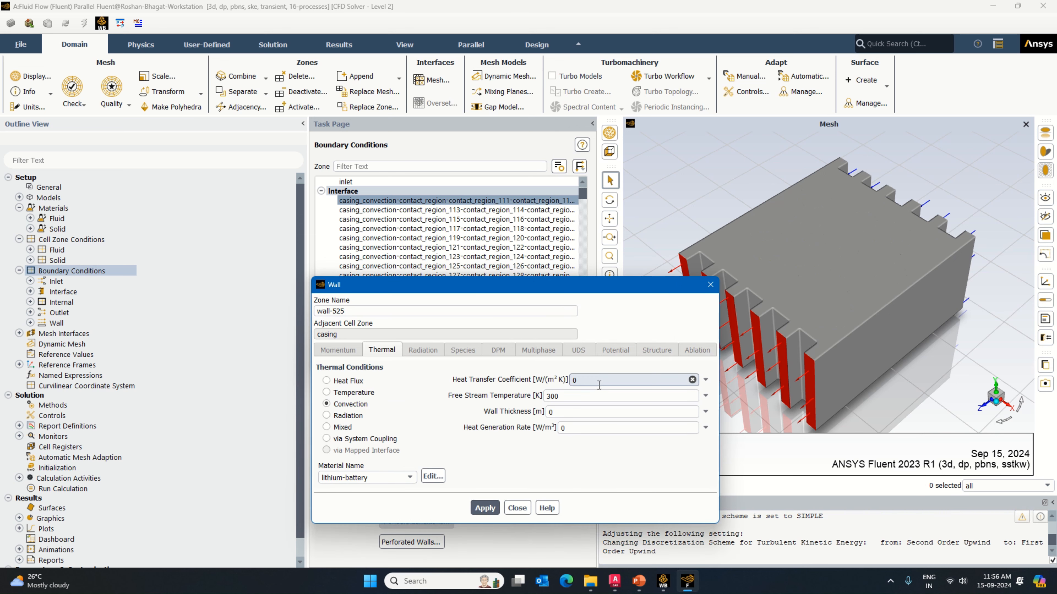
pyautogui.write('5')
pyautogui.click(485, 508)
pyautogui.click(518, 508)
pyautogui.click(448, 352)
# Step: Give wall-257 of the contact_region_113 casing interface a convection condition with coefficient 2 W/(m² K) and aluminum as its material
pyautogui.doubleClick(456, 211)
pyautogui.click(496, 327)
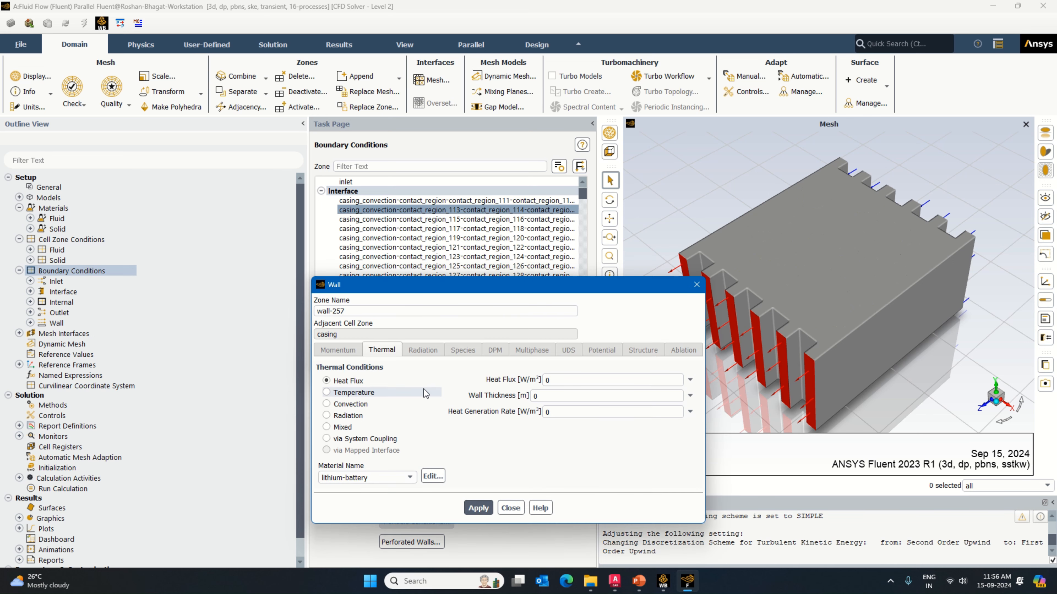
pyautogui.click(421, 404)
pyautogui.click(573, 380)
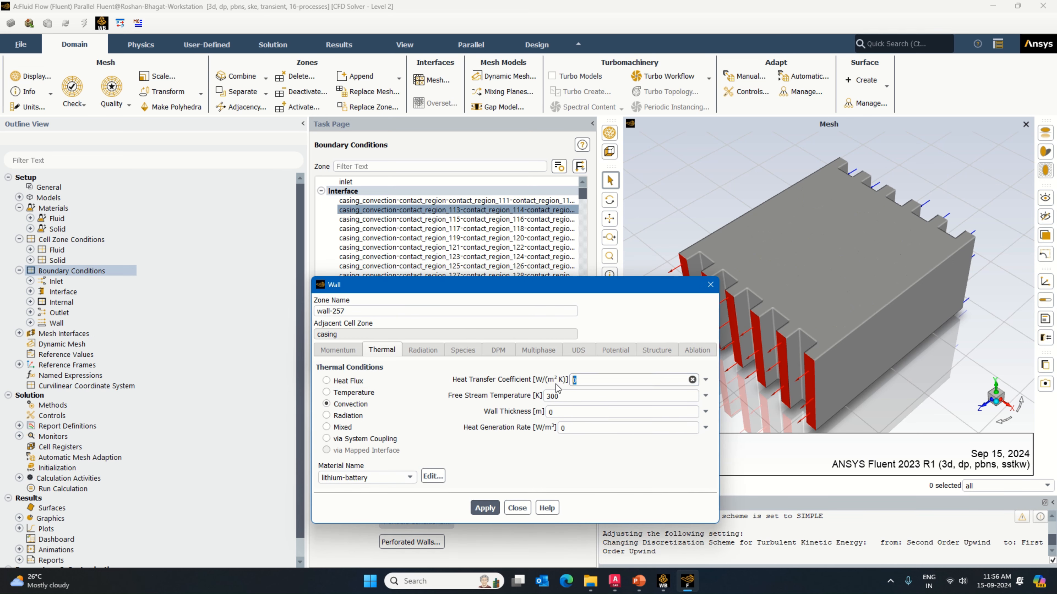
pyautogui.write('2')
pyautogui.click(349, 478)
pyautogui.click(349, 489)
pyautogui.click(484, 508)
pyautogui.click(517, 507)
pyautogui.click(448, 352)
# Step: Open the wall settings of the contact_region_115 casing interface, and give wall-267 of contact_region_117 convection with coefficient 2 W/(m² K) and aluminum
pyautogui.doubleClick(457, 220)
pyautogui.click(496, 327)
pyautogui.doubleClick(456, 229)
pyautogui.click(502, 328)
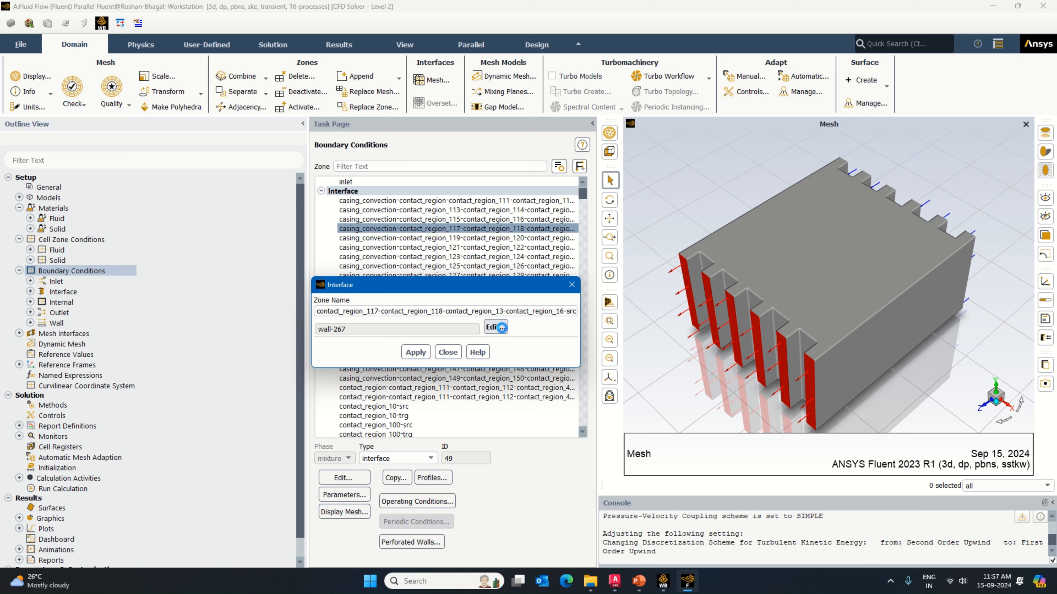
pyautogui.click(360, 405)
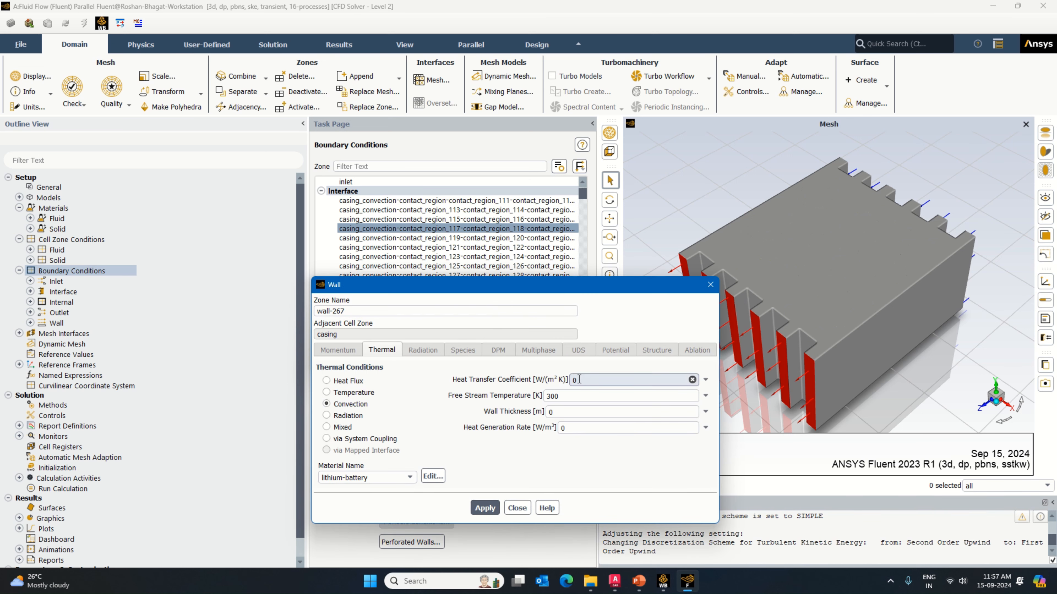
pyautogui.press('BackSpace')
pyautogui.write('2')
pyautogui.click(392, 480)
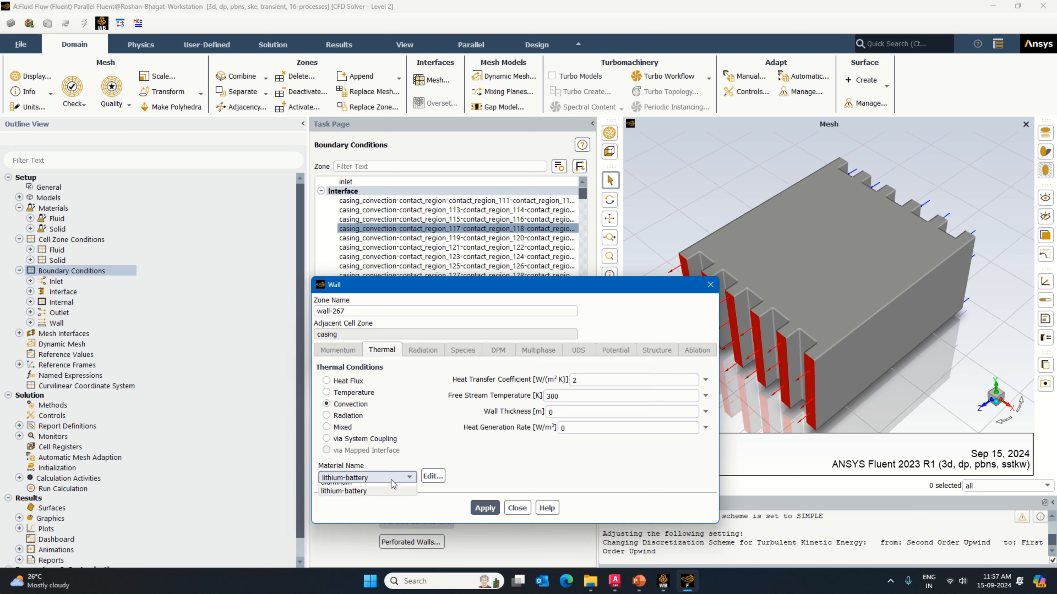
pyautogui.click(366, 484)
pyautogui.click(485, 507)
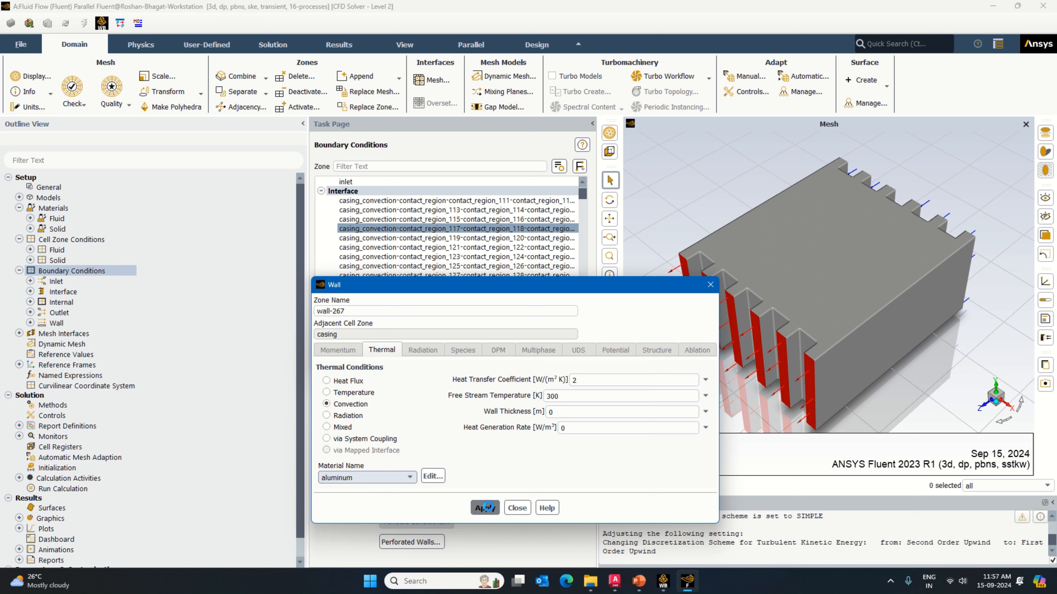
pyautogui.click(518, 508)
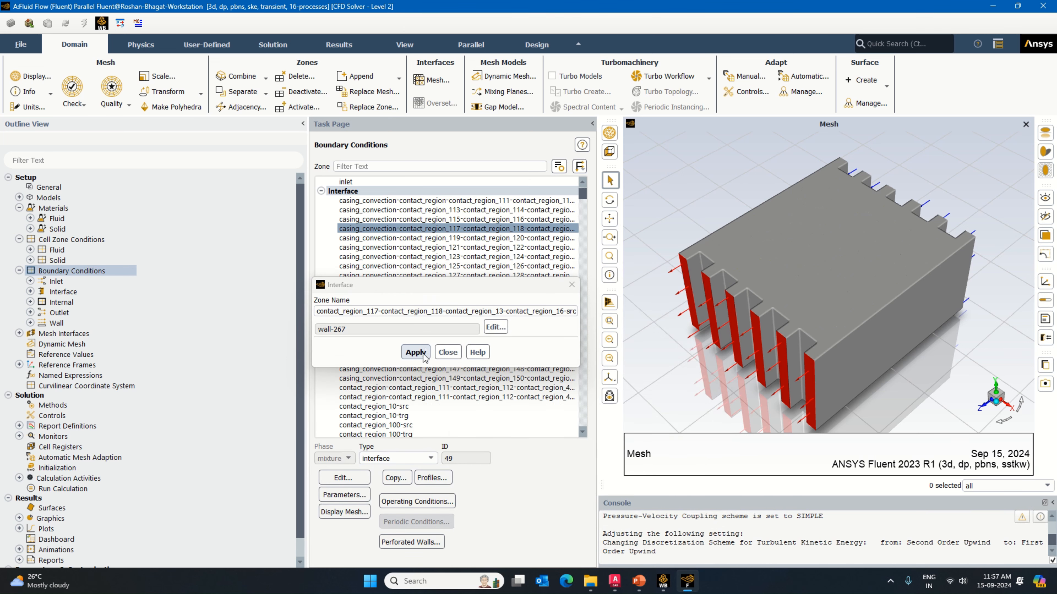
pyautogui.click(447, 352)
# Step: Give wall-272 of the contact_region_119 casing interface a convection condition with coefficient 2 W/(m² K) and aluminum as its material
pyautogui.doubleClick(457, 238)
pyautogui.click(495, 327)
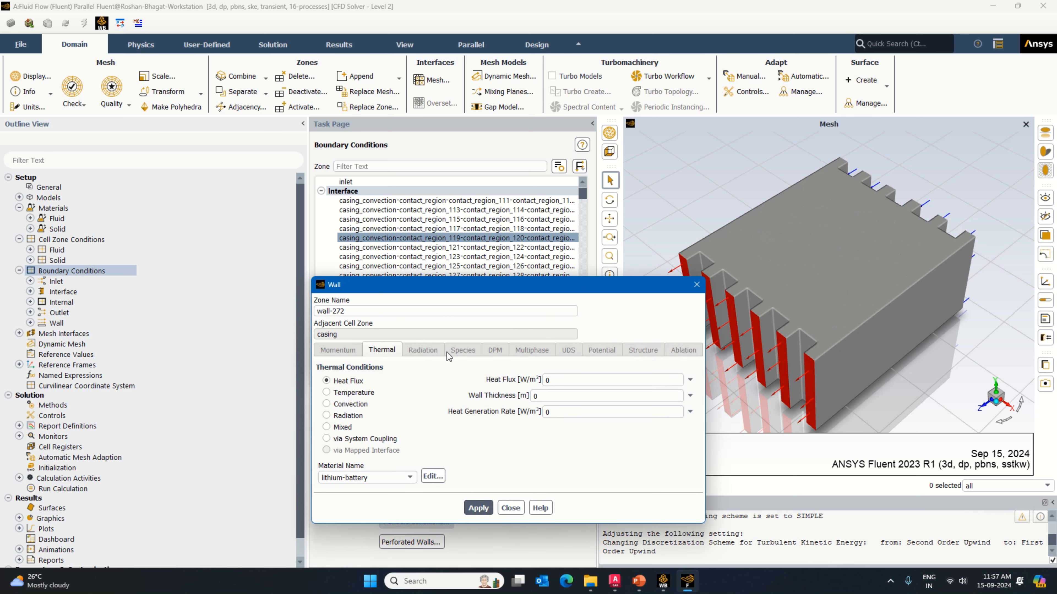
pyautogui.click(326, 404)
pyautogui.write('2')
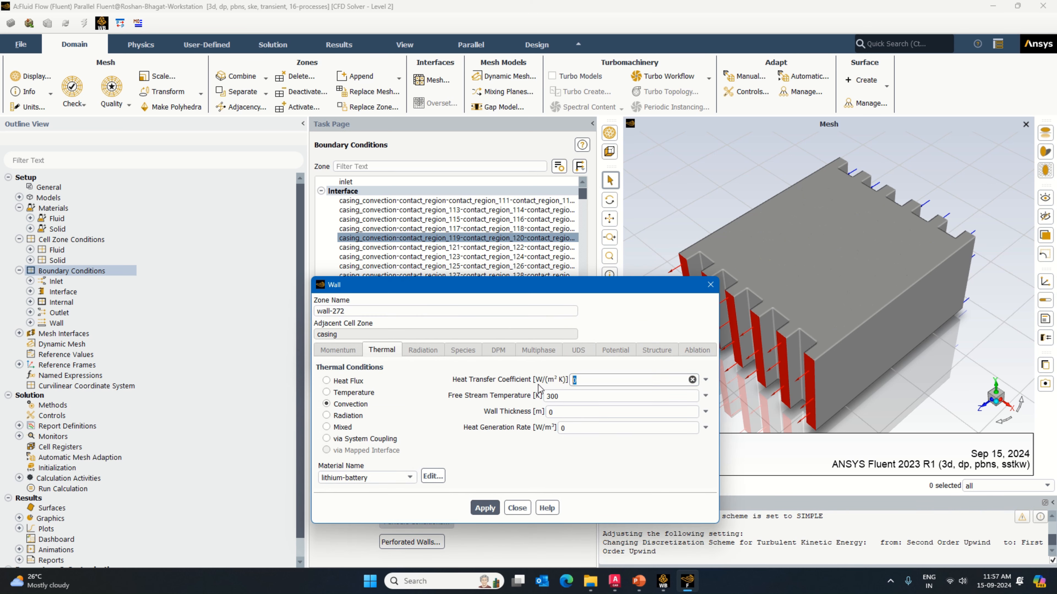
pyautogui.click(363, 482)
pyautogui.click(352, 489)
pyautogui.click(485, 508)
pyautogui.click(517, 509)
# Step: Give wall-277 of the contact_region_121 casing interface a convection condition with coefficient 2 W/(m² K) and aluminum as its material
pyautogui.doubleClick(457, 248)
pyautogui.click(326, 404)
pyautogui.moveTo(589, 378); pyautogui.dragTo(573, 380)
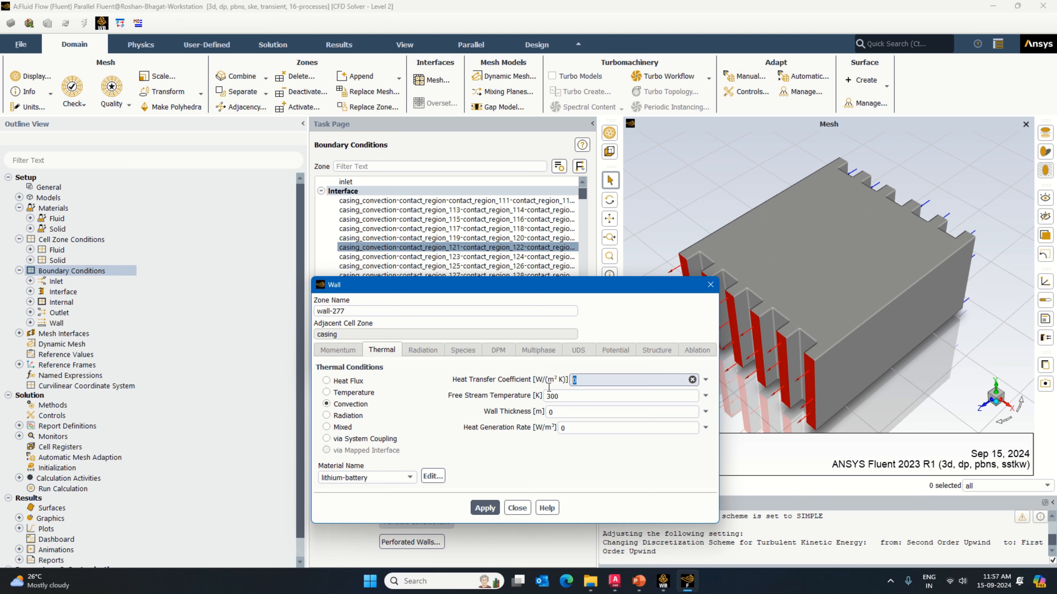
pyautogui.write('2')
pyautogui.click(410, 477)
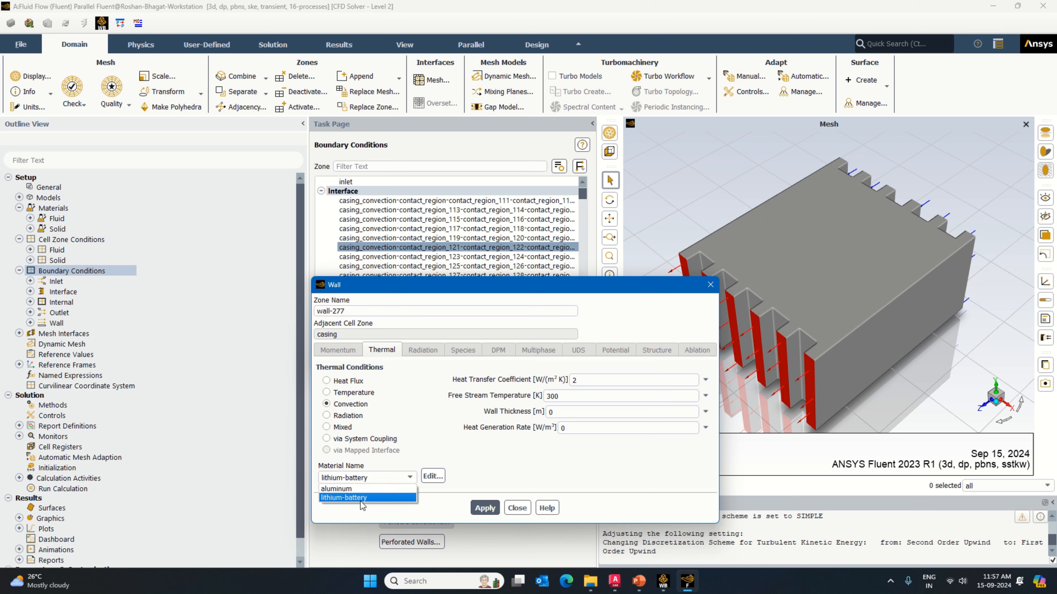
pyautogui.click(359, 495)
pyautogui.click(483, 508)
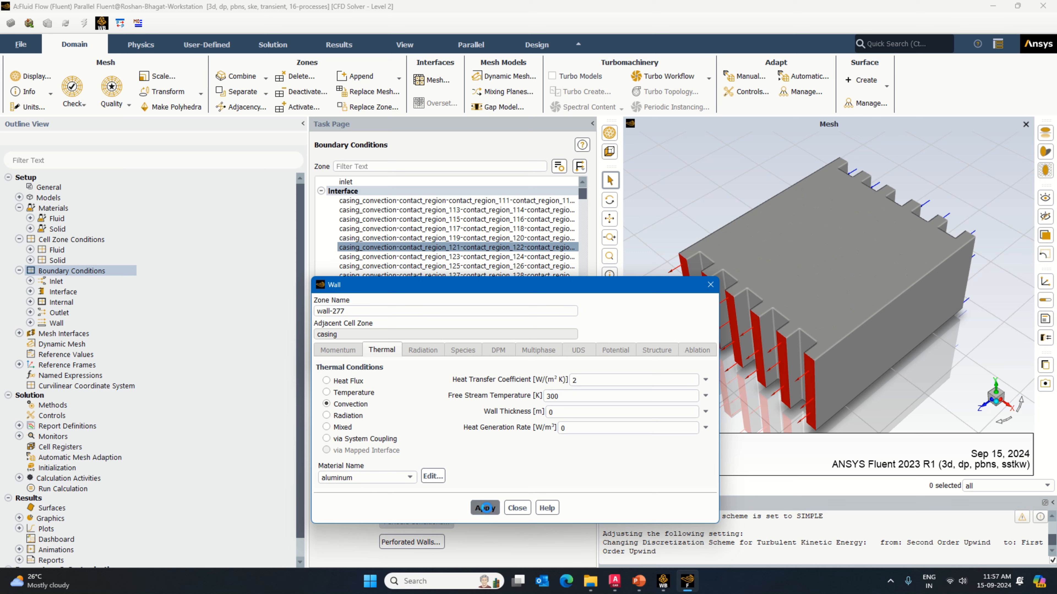
pyautogui.click(523, 509)
pyautogui.click(448, 352)
# Step: Give wall-282 of the contact_region_123 casing interface a convection condition with heat transfer coefficient 2 W/(m² K)
pyautogui.doubleClick(453, 256)
pyautogui.click(495, 327)
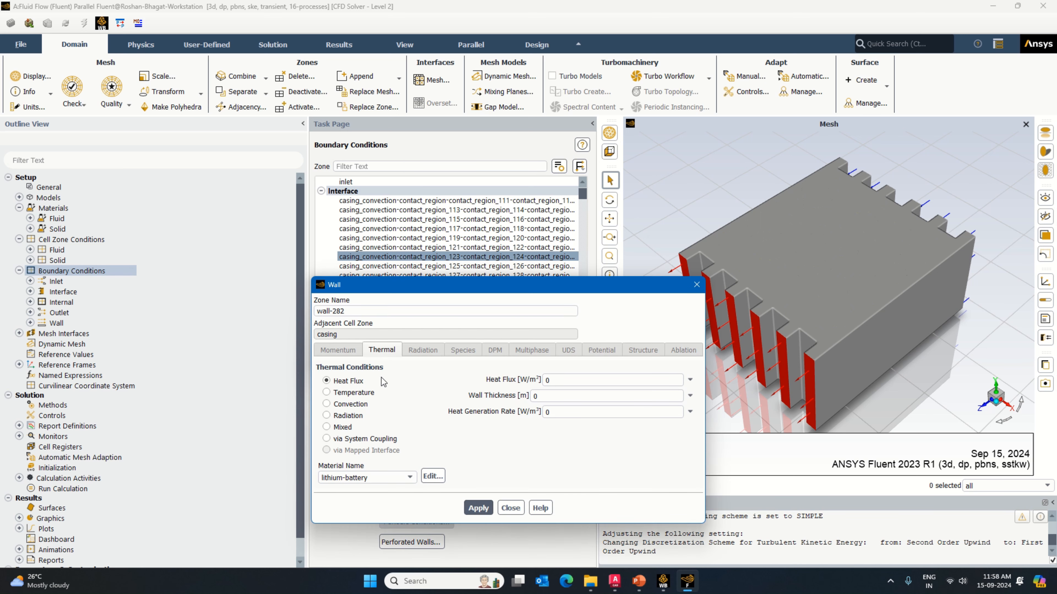
pyautogui.click(337, 403)
pyautogui.write('2')
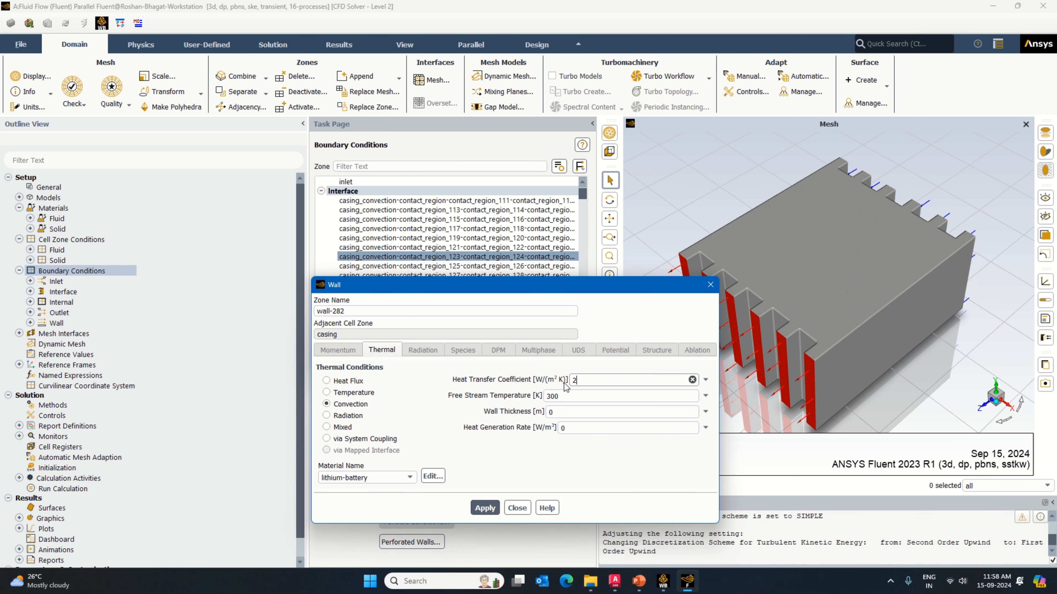
pyautogui.click(485, 508)
pyautogui.click(517, 508)
# Step: Give wall-287 of the contact_region_125 casing interface convection with coefficient 2 W/(m² K) and aluminum, and apply the contact_region_127 interface holding wall-292
pyautogui.click(416, 266)
pyautogui.click(343, 477)
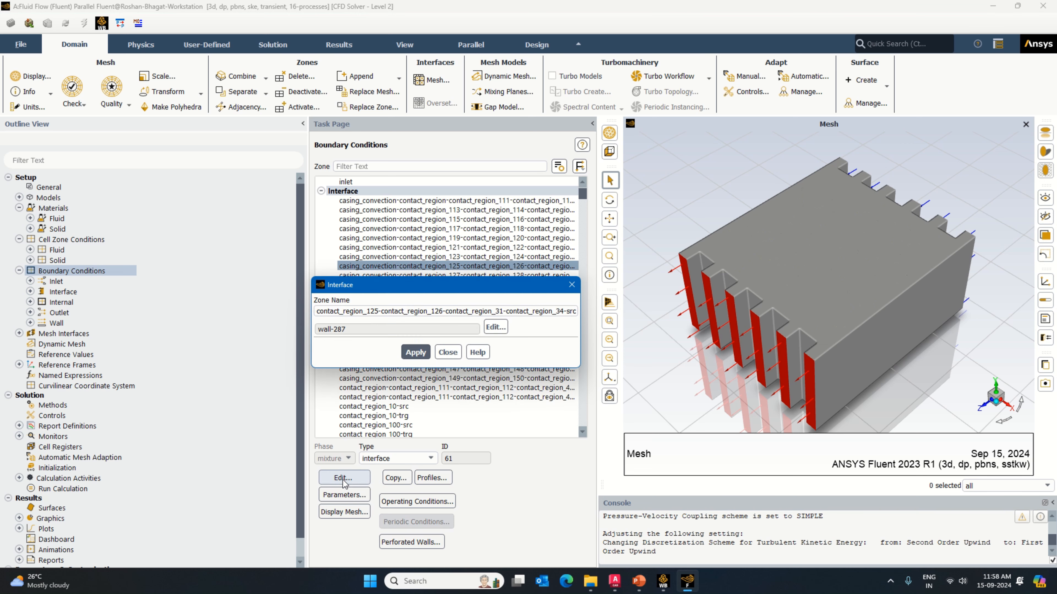
pyautogui.click(493, 328)
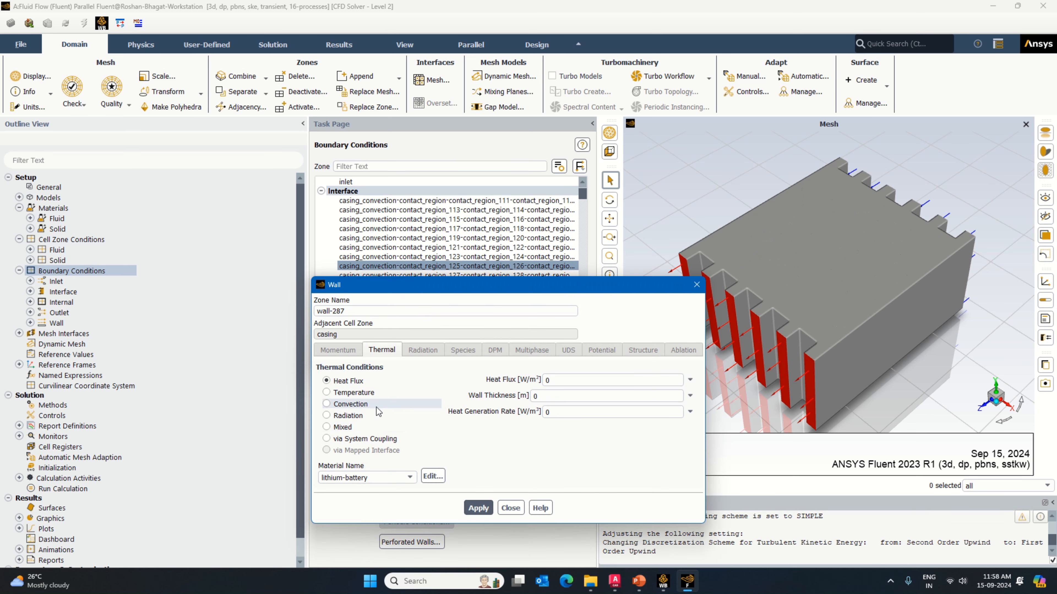
pyautogui.write('2')
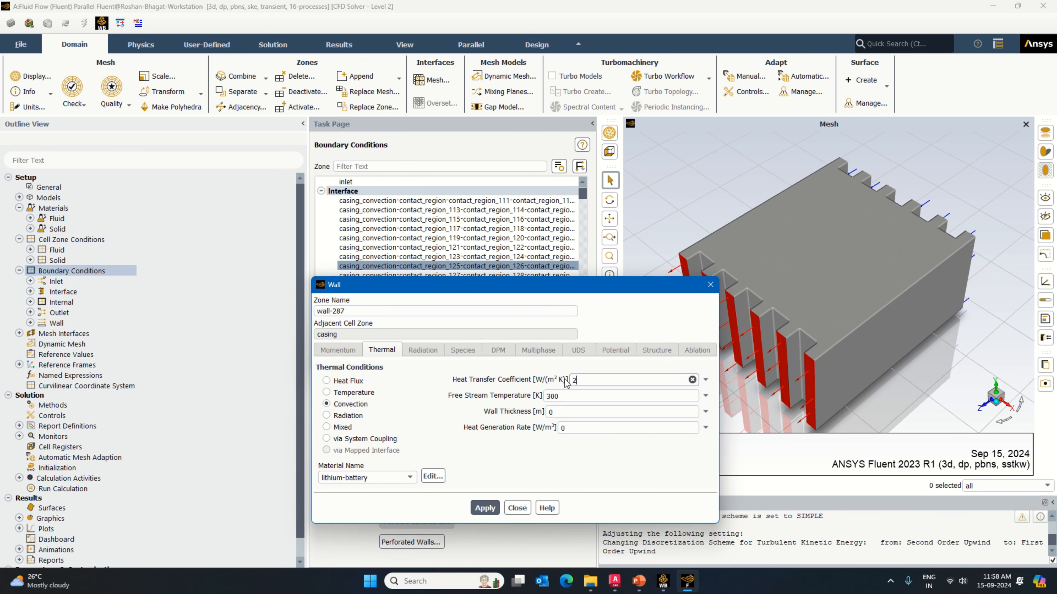
pyautogui.click(366, 478)
pyautogui.click(358, 490)
pyautogui.click(484, 507)
pyautogui.click(518, 508)
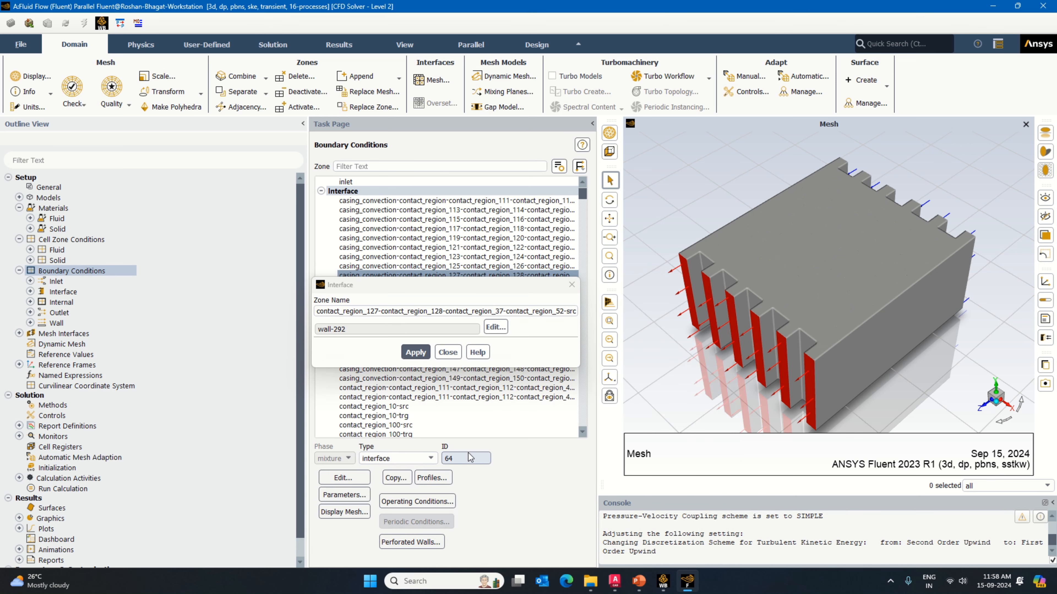
pyautogui.click(416, 352)
pyautogui.click(442, 352)
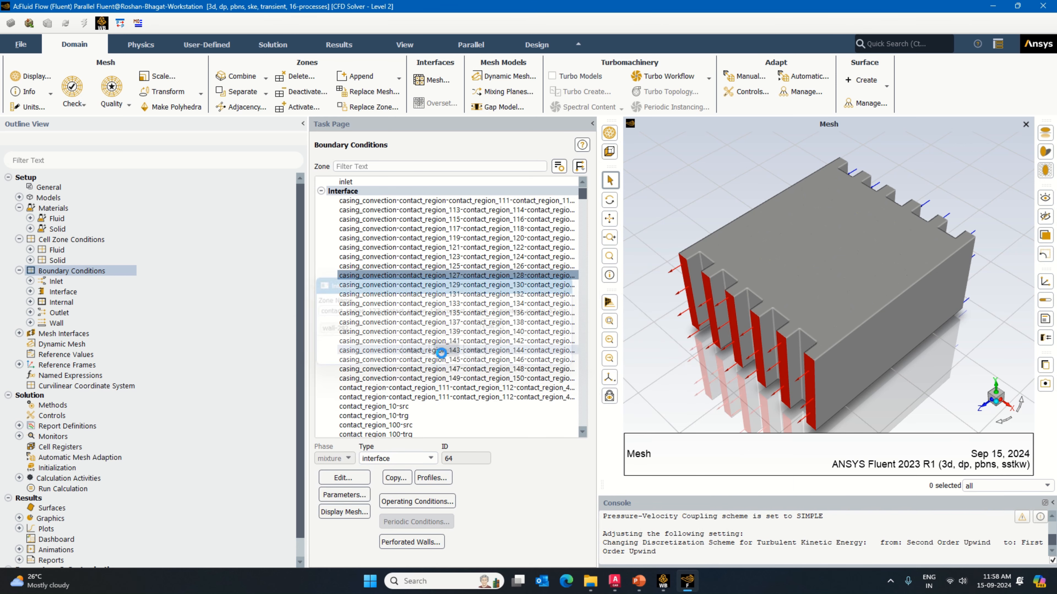
# Step: Edit wall-297 of the contact_region_129 casing interface and apply its thermal settings and the interface
pyautogui.click(394, 285)
pyautogui.click(344, 477)
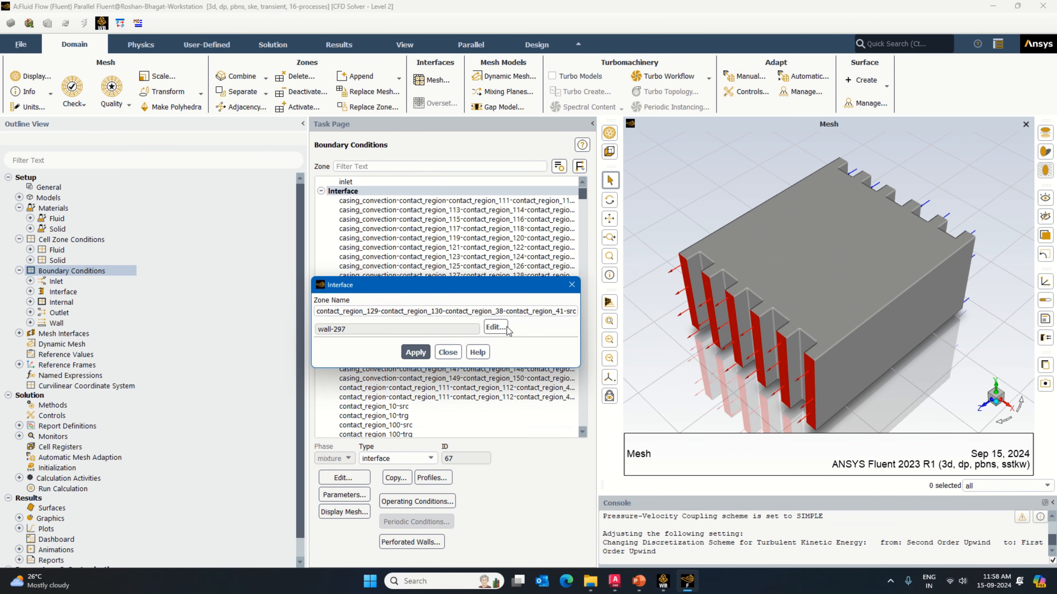
pyautogui.click(503, 326)
pyautogui.click(484, 508)
pyautogui.click(517, 507)
pyautogui.click(416, 353)
pyautogui.click(445, 353)
# Step: Give wall-302 of the contact_region_131 casing interface a convection condition with coefficient 2 W/(m² K) and aluminum as its material
pyautogui.click(389, 295)
pyautogui.click(344, 477)
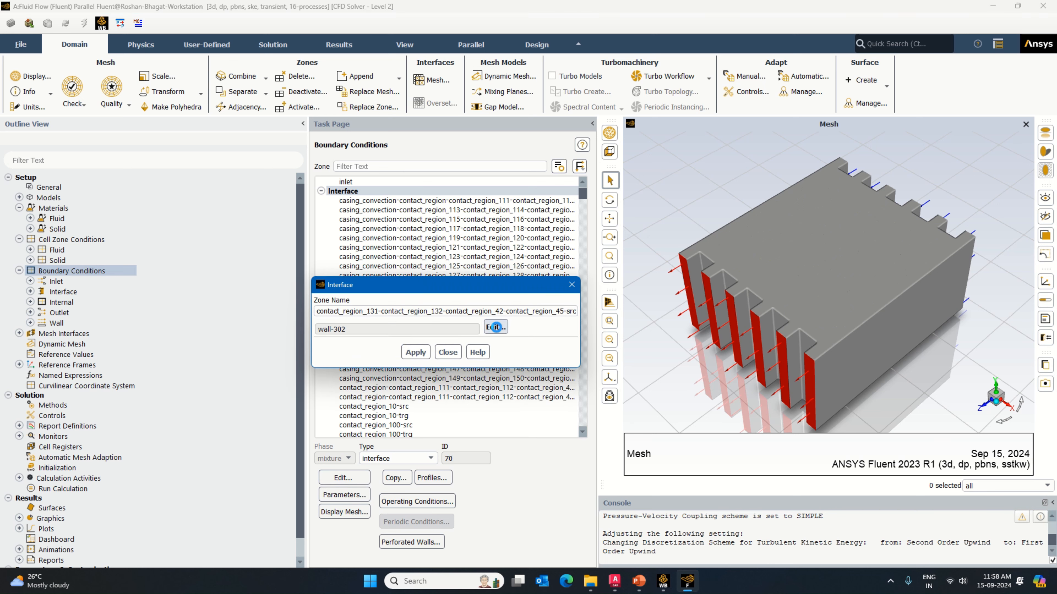
pyautogui.click(496, 327)
pyautogui.click(326, 404)
pyautogui.doubleClick(574, 381)
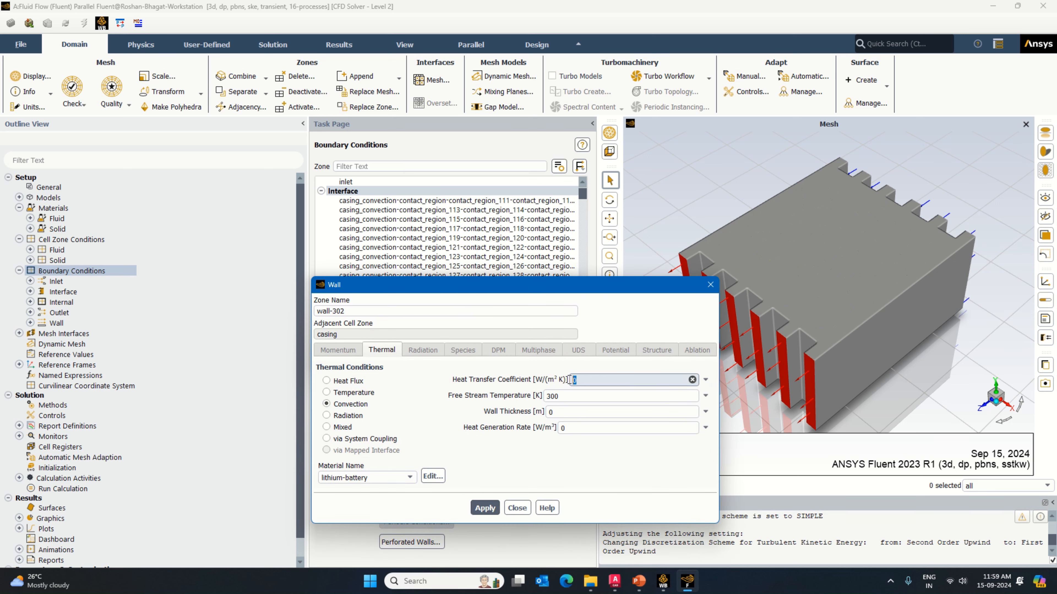
pyautogui.write('2')
pyautogui.click(363, 480)
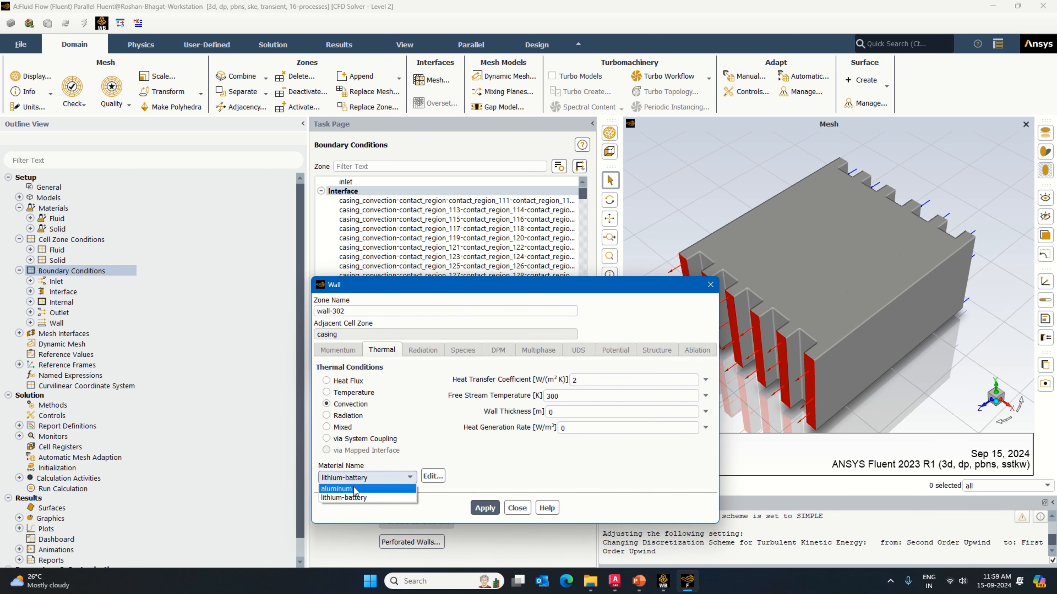
pyautogui.click(350, 488)
pyautogui.click(485, 509)
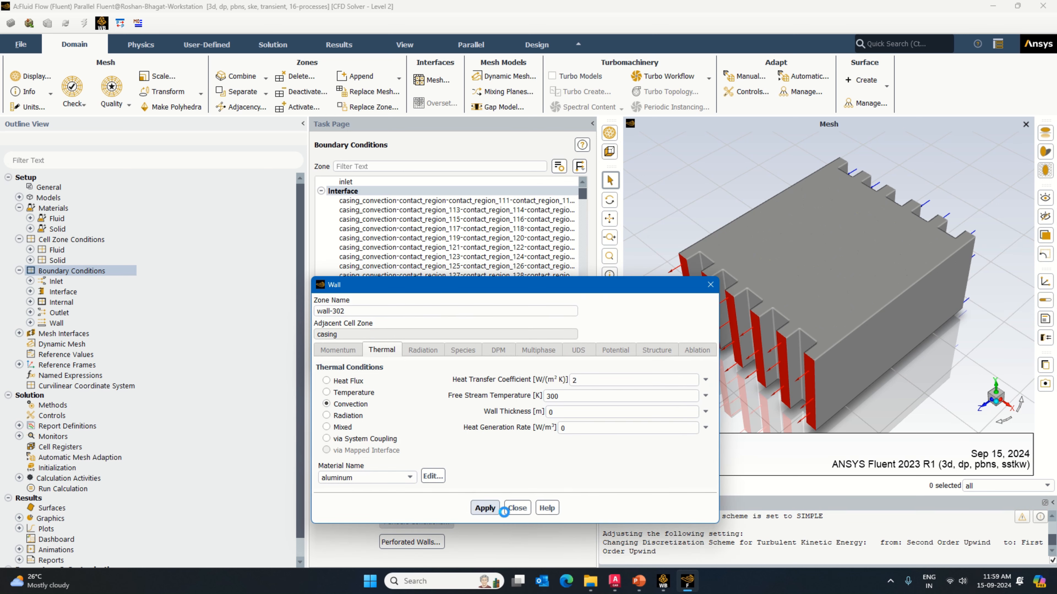
pyautogui.click(517, 507)
pyautogui.click(430, 352)
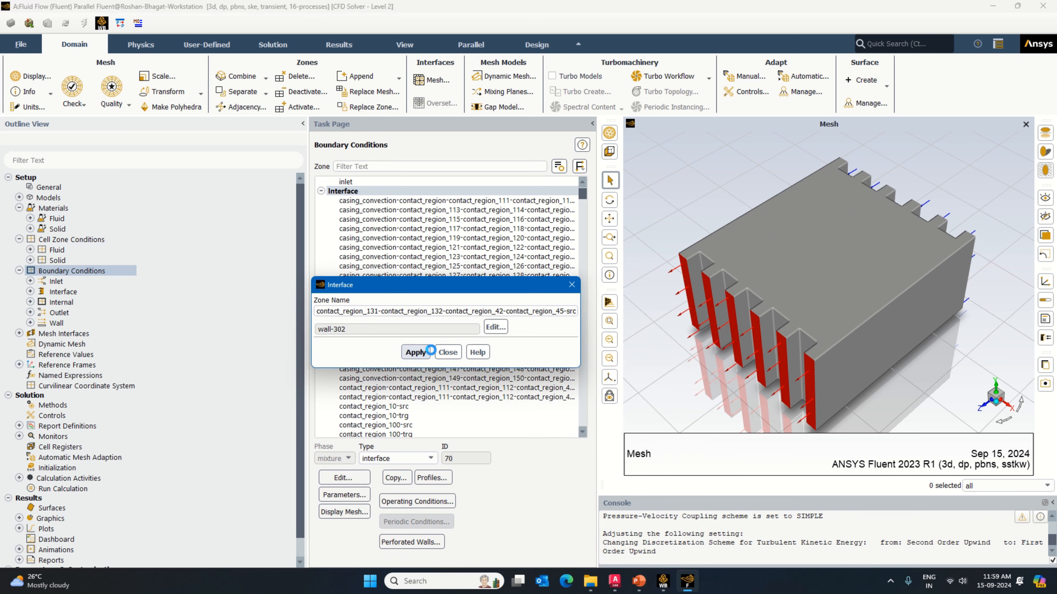
pyautogui.click(448, 352)
# Step: Switch wall-307 of the contact_region_133 casing interface to convection and open its heat transfer coefficient for editing
pyautogui.click(419, 303)
pyautogui.click(345, 478)
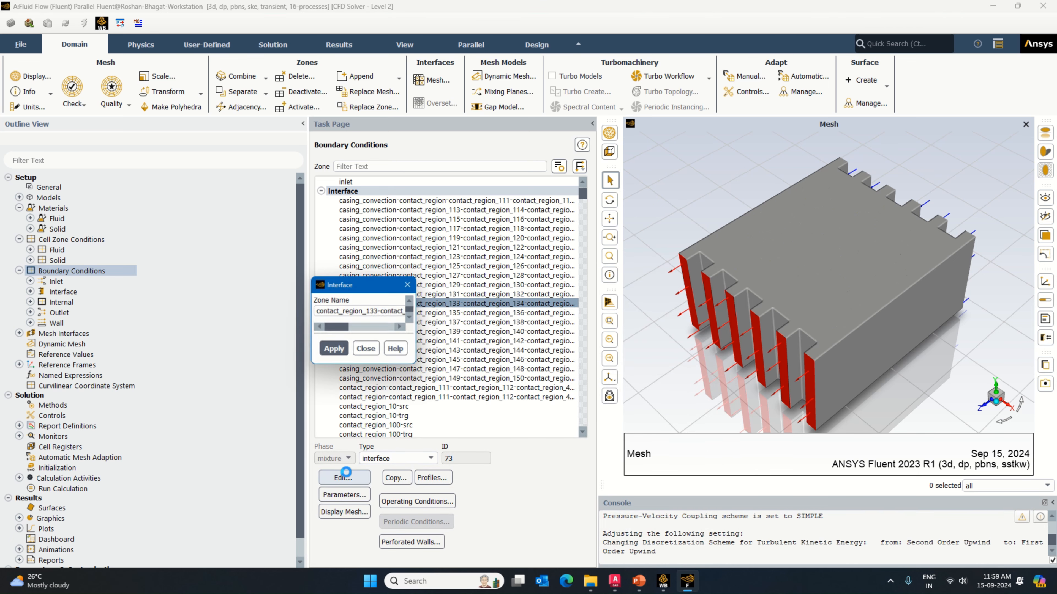
pyautogui.click(491, 328)
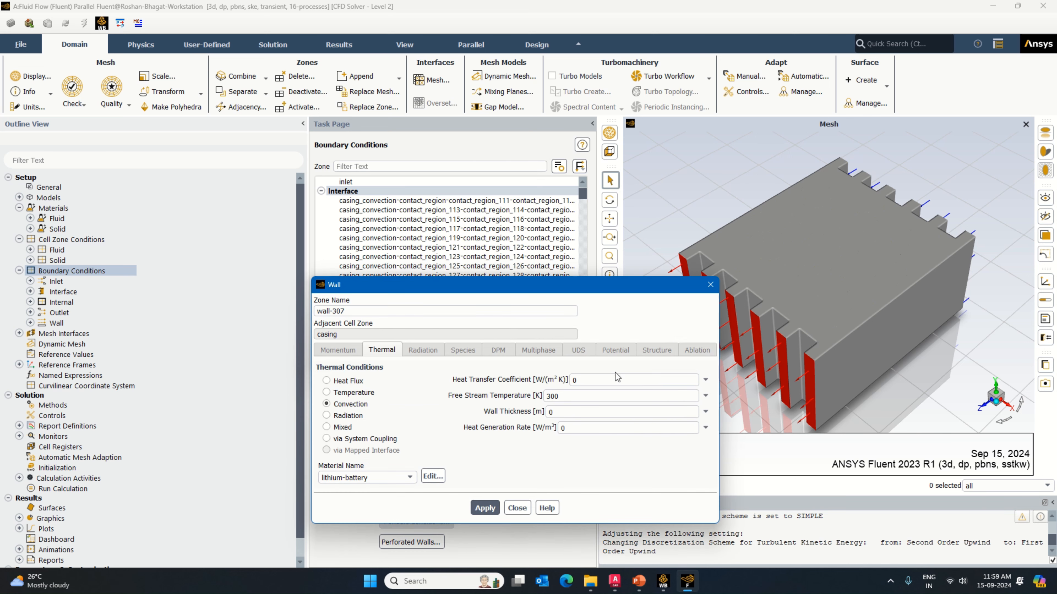
pyautogui.moveTo(578, 381); pyautogui.dragTo(558, 381)
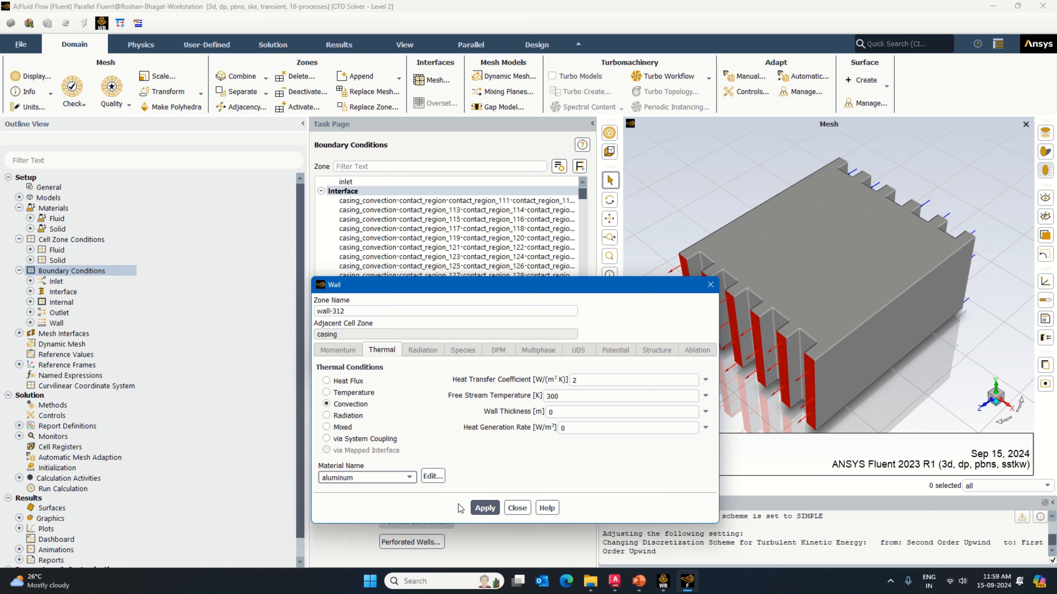
# Step: Apply convection with coefficient 2 W/(m² K) and aluminum to wall-312 of the contact_region_135 casing interface
pyautogui.click(485, 508)
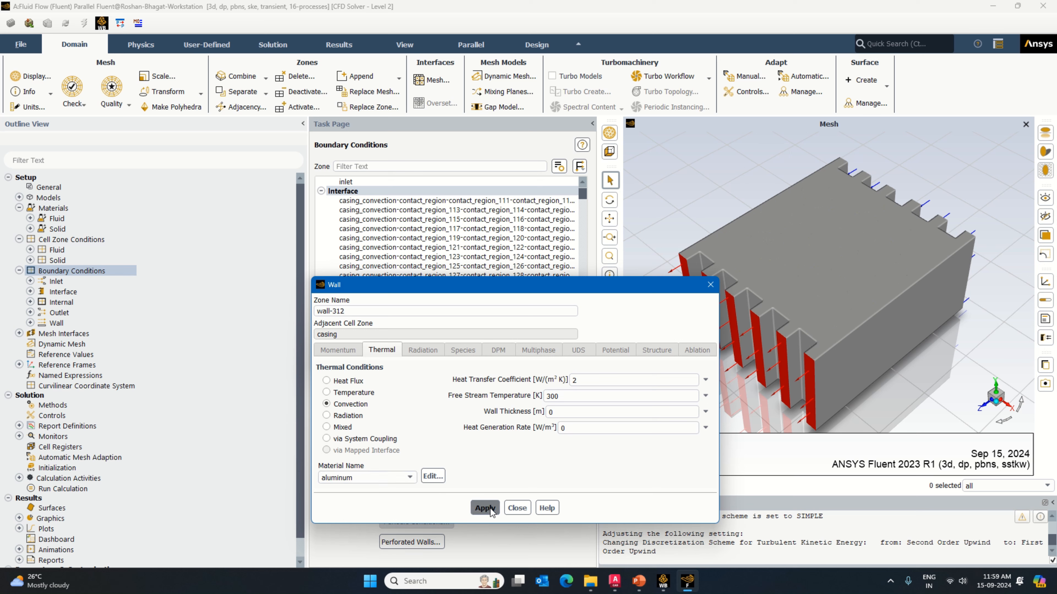
pyautogui.click(517, 508)
pyautogui.click(447, 352)
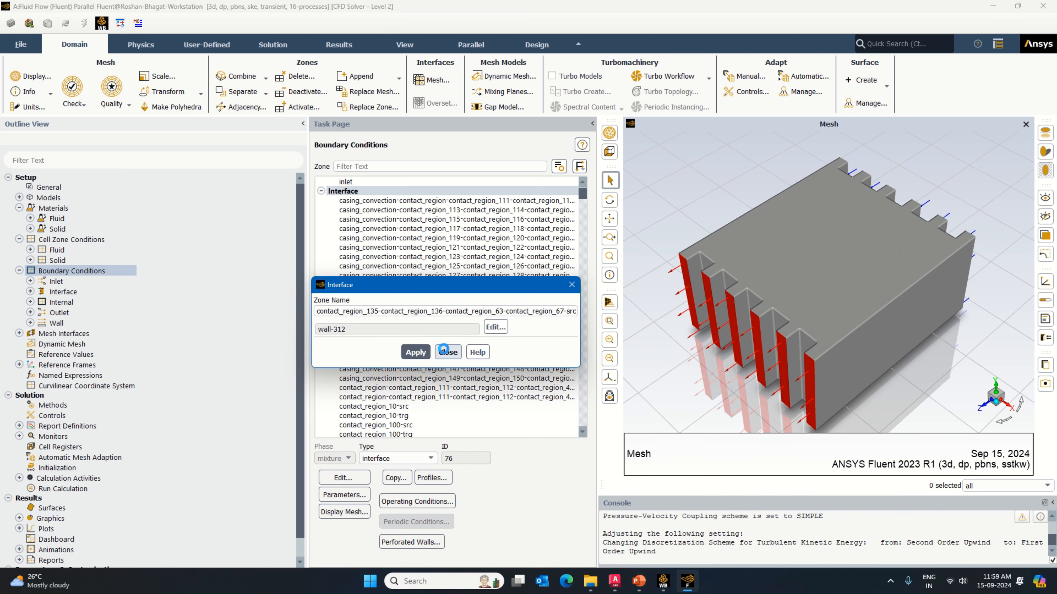
# Step: Give wall-317 of the contact_region_137 casing interface a convection condition and apply the interface
pyautogui.click(453, 323)
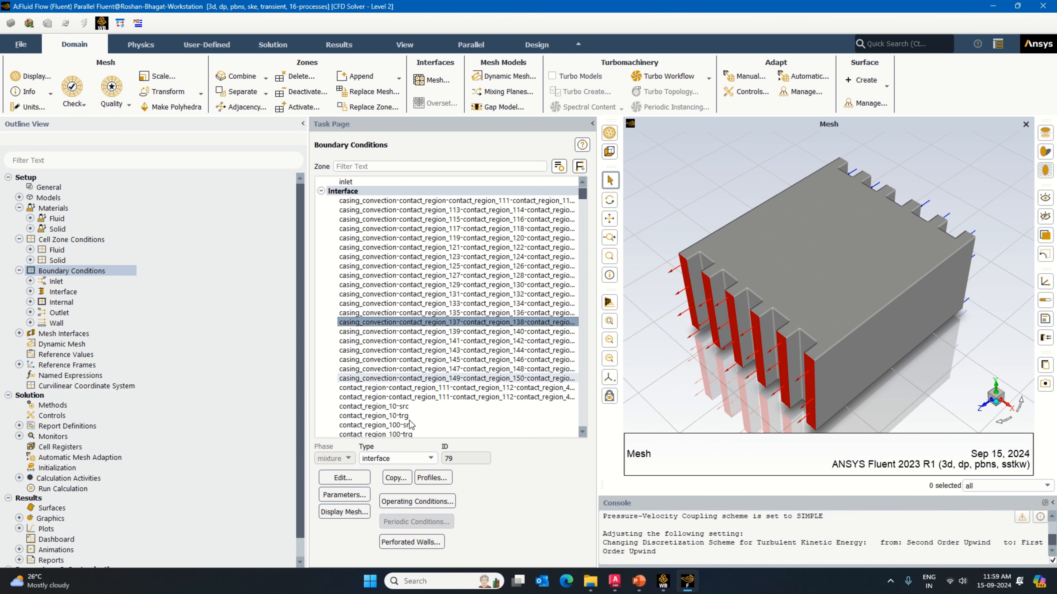
pyautogui.click(349, 479)
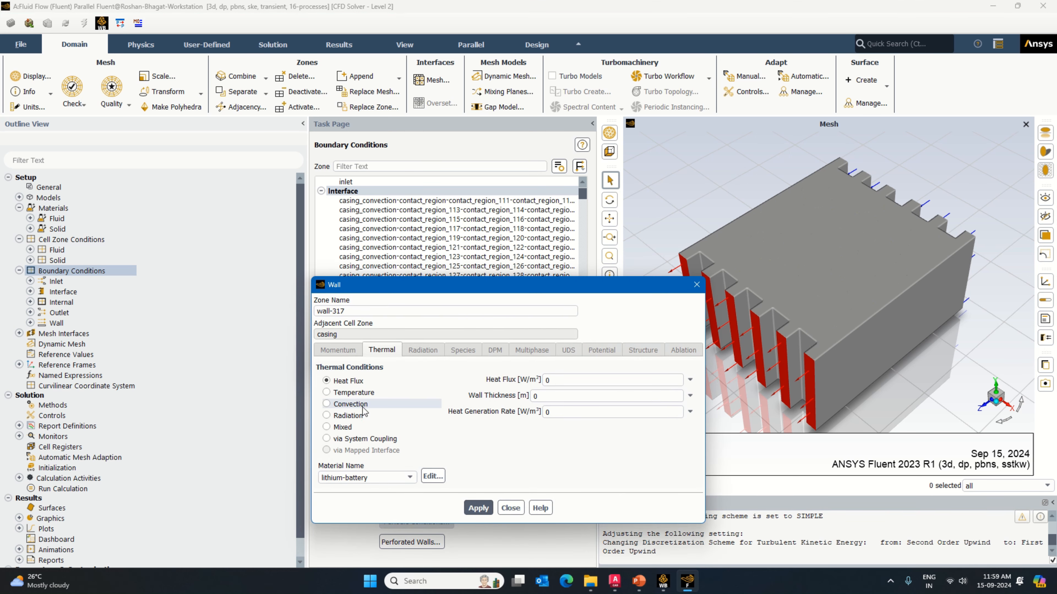
pyautogui.click(517, 508)
pyautogui.click(417, 353)
pyautogui.click(447, 353)
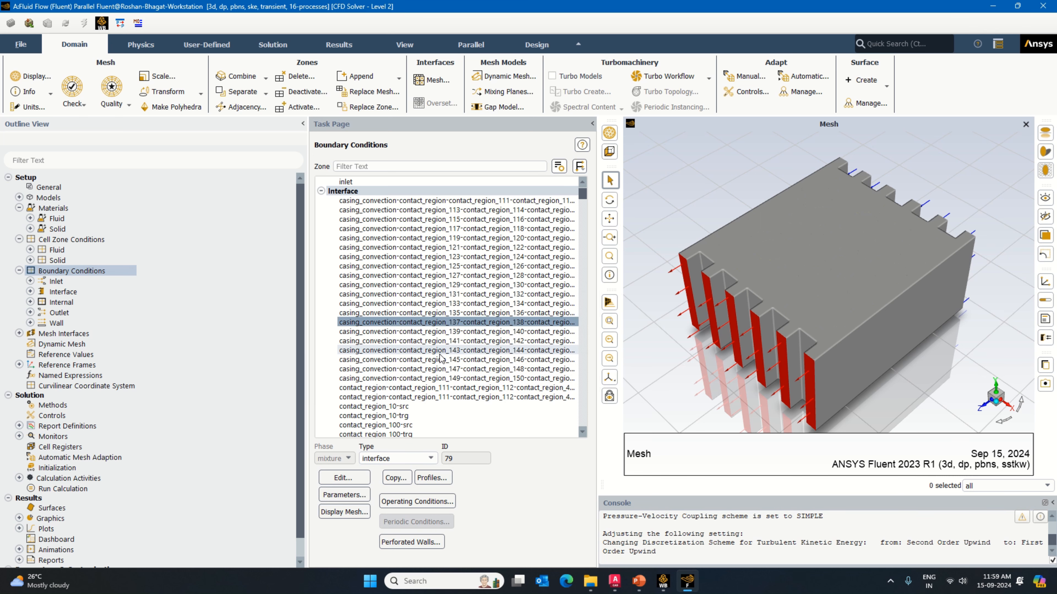
# Step: Give wall-322 of the contact_region_139 casing interface convection with coefficient 2 W/(m² K) and aluminum, and apply the interface
pyautogui.click(441, 331)
pyautogui.click(344, 477)
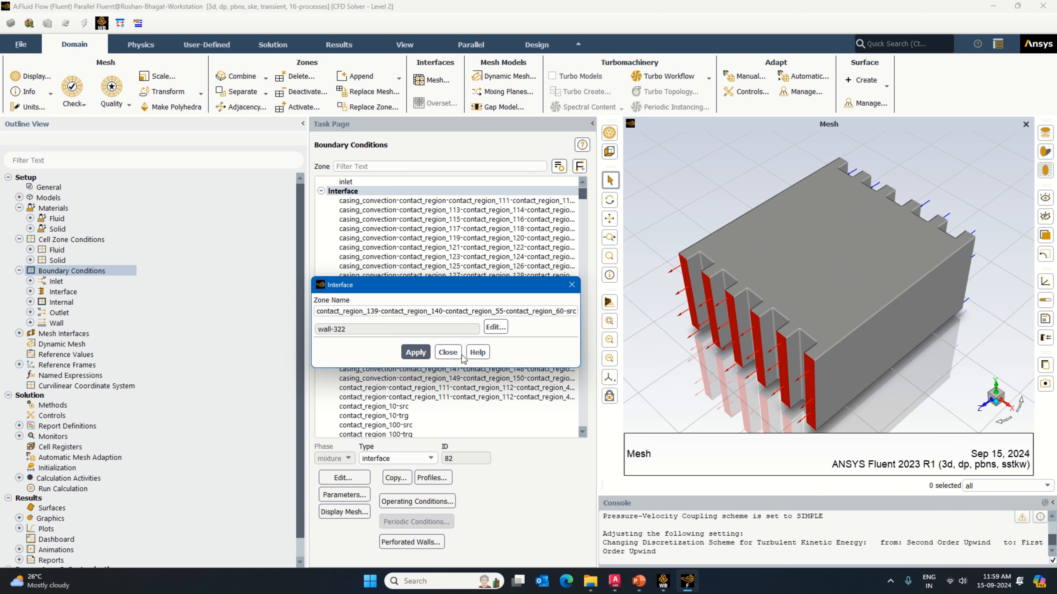
pyautogui.click(494, 328)
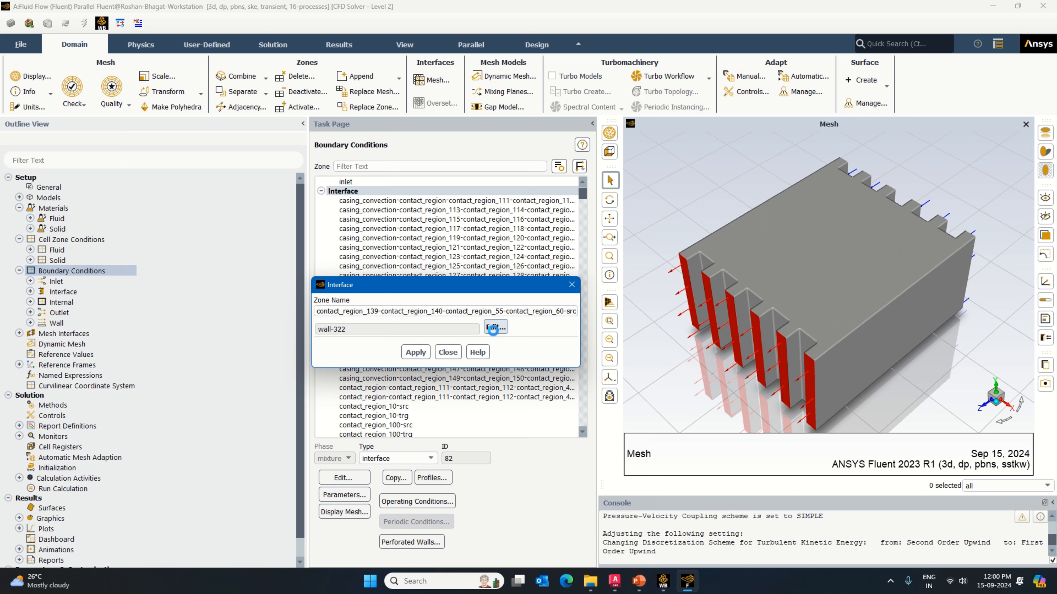
pyautogui.click(326, 404)
pyautogui.click(573, 379)
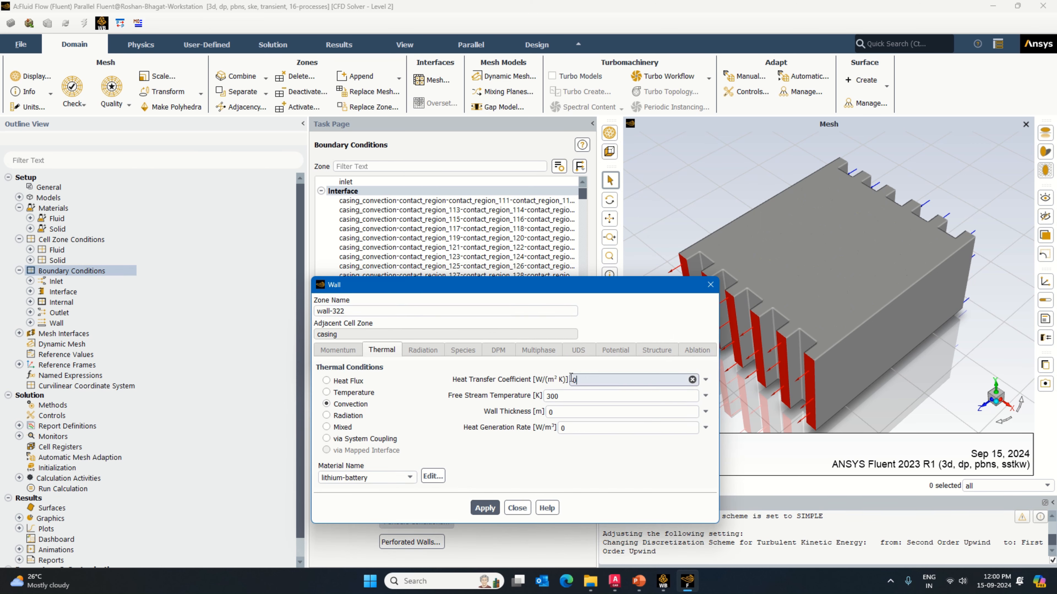
pyautogui.write('2')
pyautogui.click(345, 478)
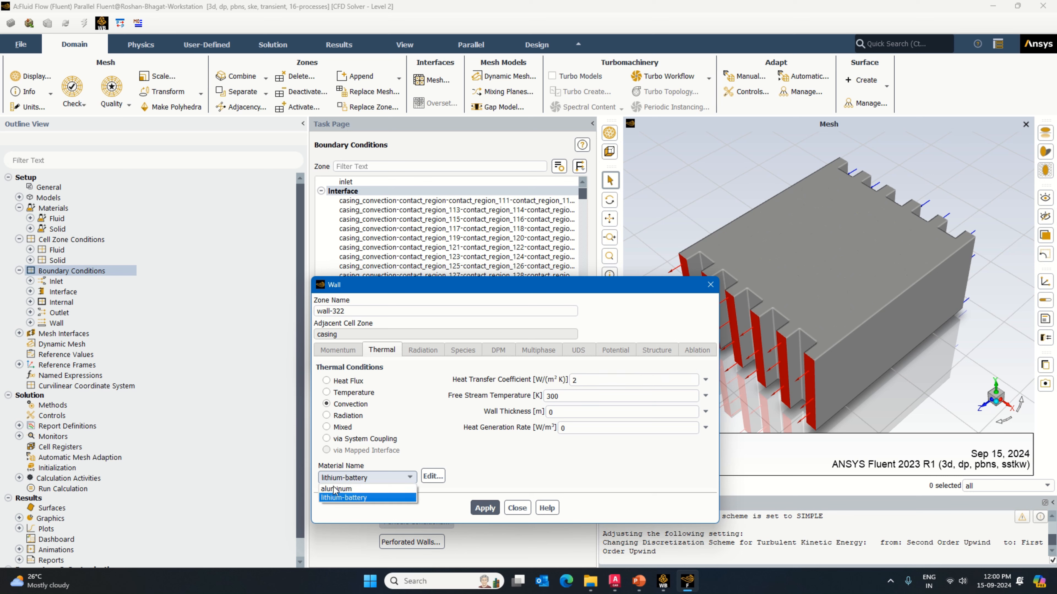
pyautogui.click(335, 489)
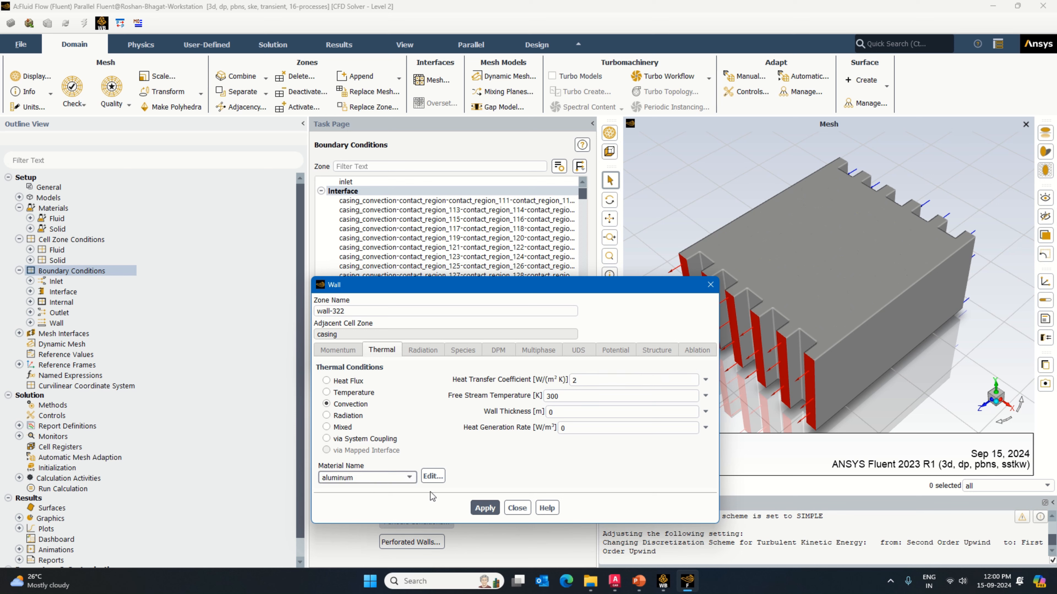
pyautogui.click(484, 508)
pyautogui.click(517, 507)
pyautogui.click(415, 352)
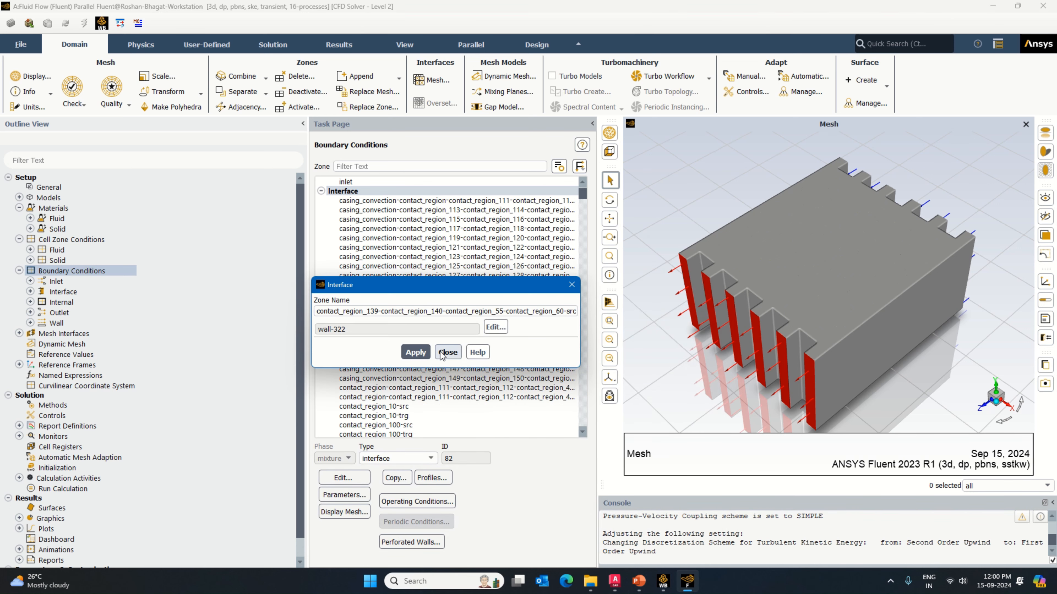
pyautogui.click(447, 352)
# Step: Give wall-330 of the contact_region_141 casing interface a convection condition with coefficient 2 W/(m² K) and aluminum as its material
pyautogui.click(416, 341)
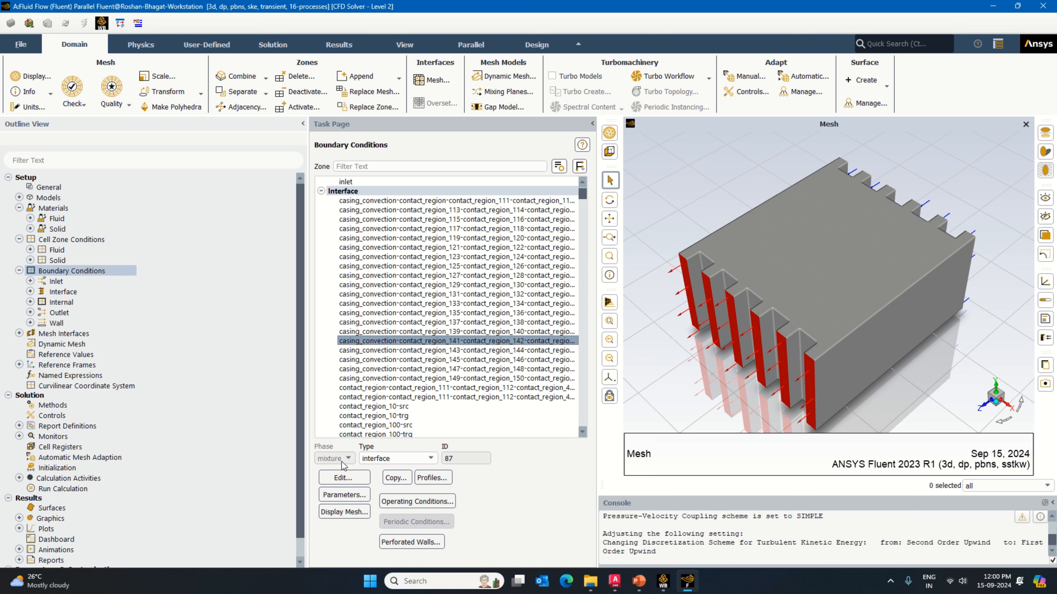
pyautogui.click(343, 477)
pyautogui.click(491, 328)
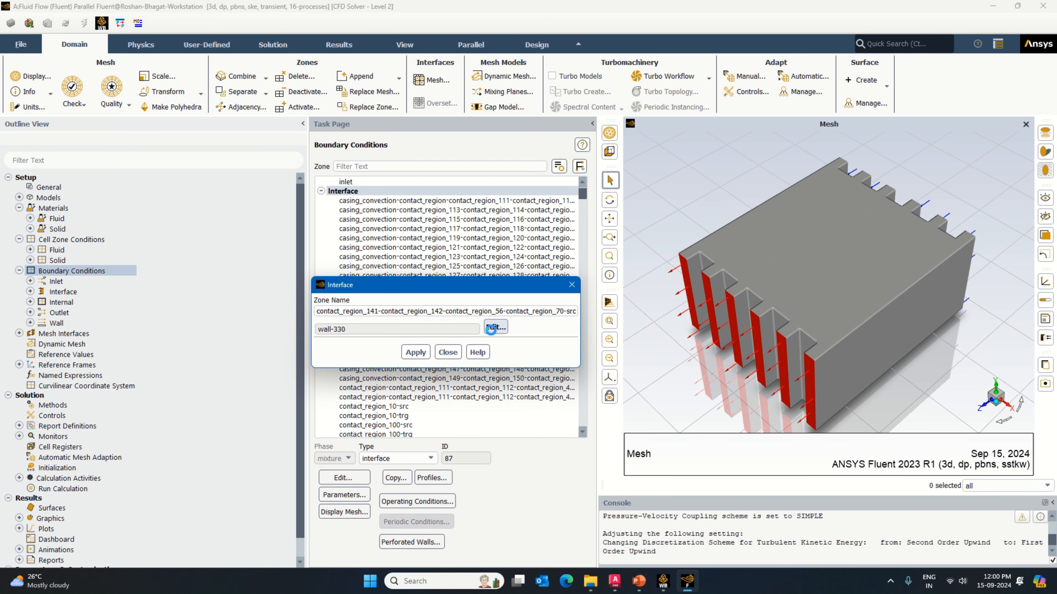
pyautogui.click(351, 404)
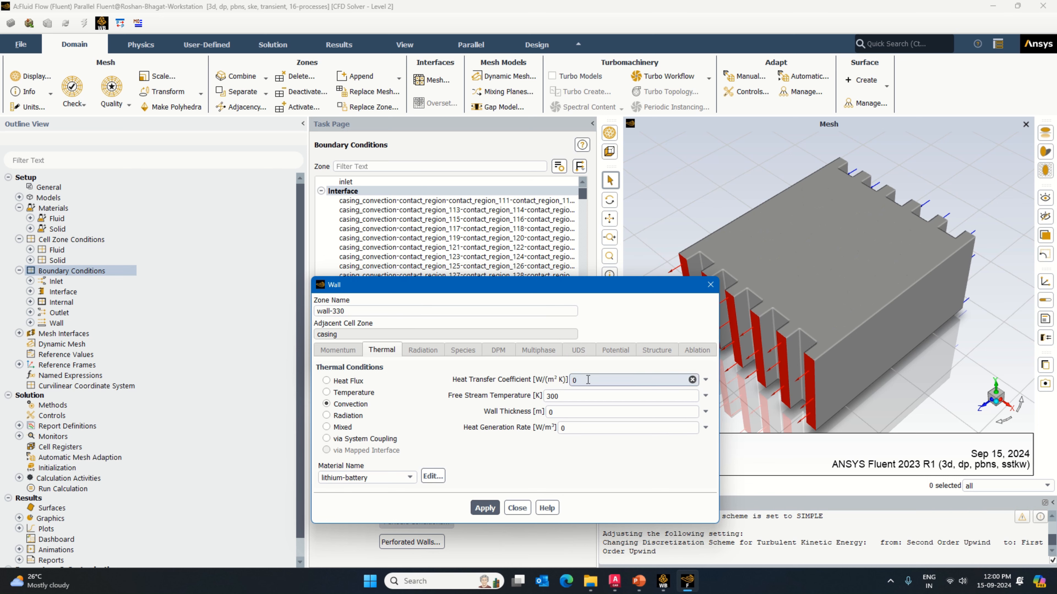
pyautogui.doubleClick(588, 380)
pyautogui.write('2')
pyautogui.click(365, 479)
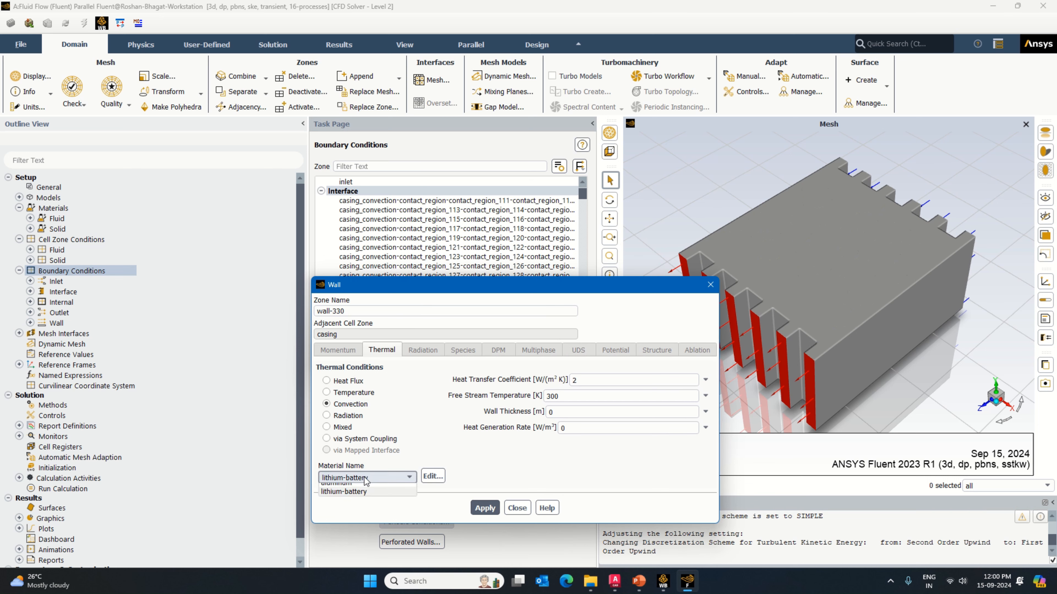
pyautogui.click(353, 491)
pyautogui.click(484, 508)
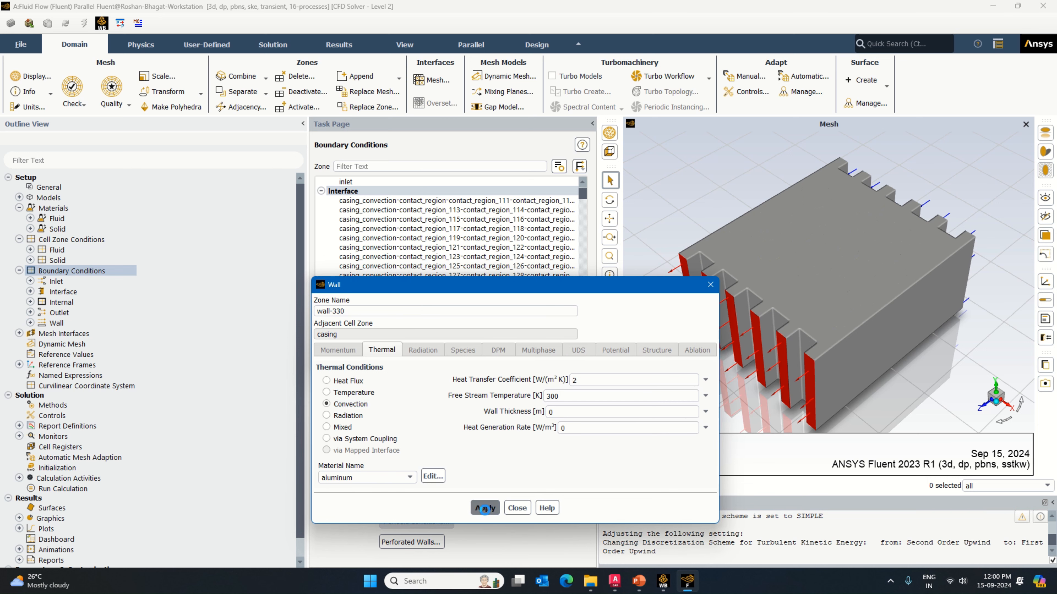
pyautogui.click(515, 507)
# Step: Give wall-335 of the contact_region_143 casing interface convection with coefficient 2 W/(m² K) and aluminum, and apply the interface
pyautogui.doubleClick(498, 326)
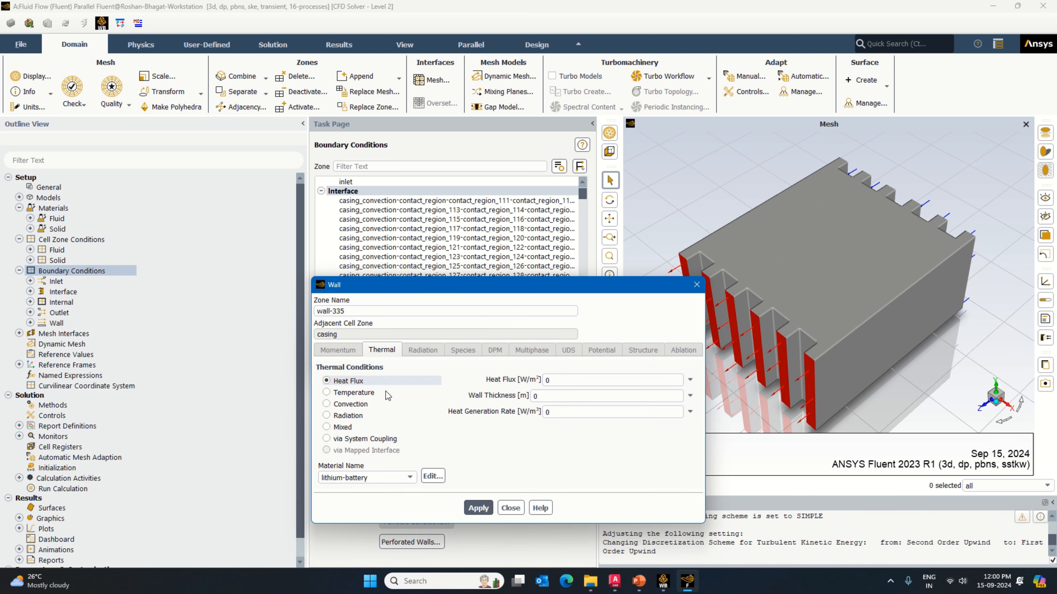
pyautogui.click(345, 404)
pyautogui.doubleClick(576, 380)
pyautogui.write('2')
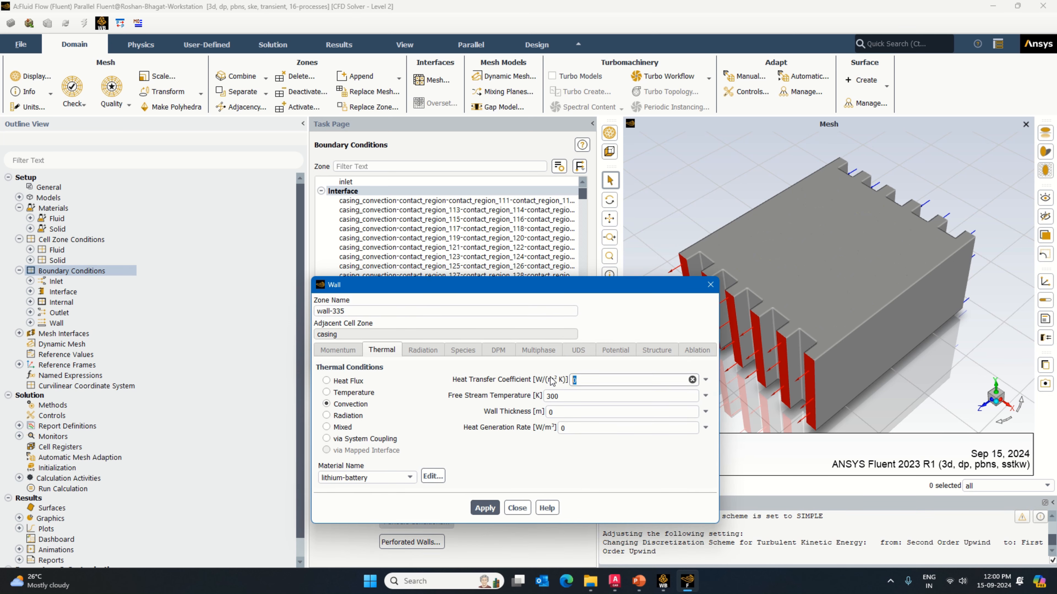
pyautogui.click(380, 478)
pyautogui.click(358, 491)
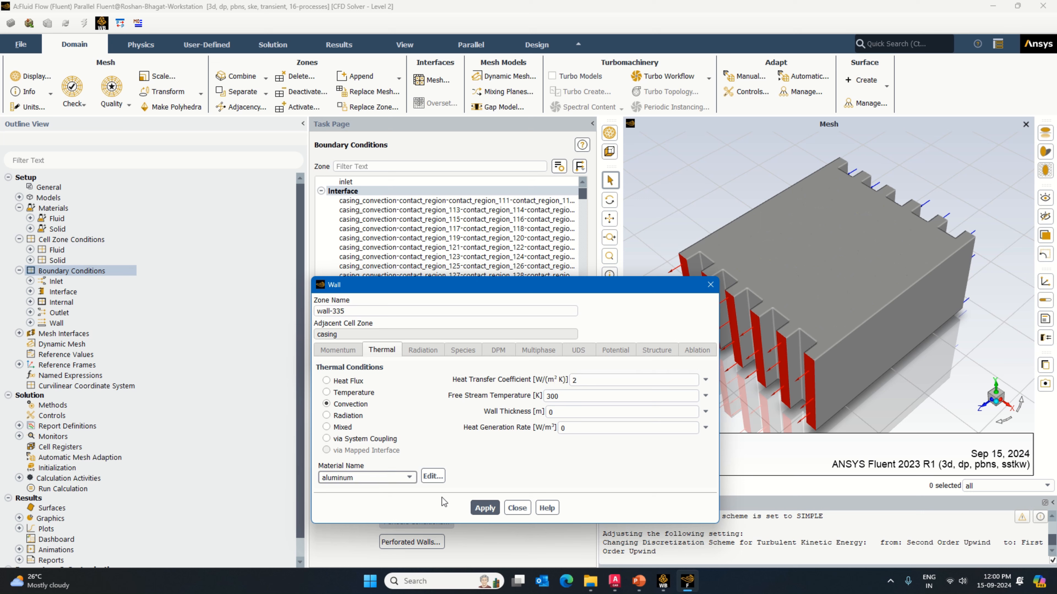
pyautogui.click(484, 508)
pyautogui.click(517, 507)
pyautogui.click(415, 352)
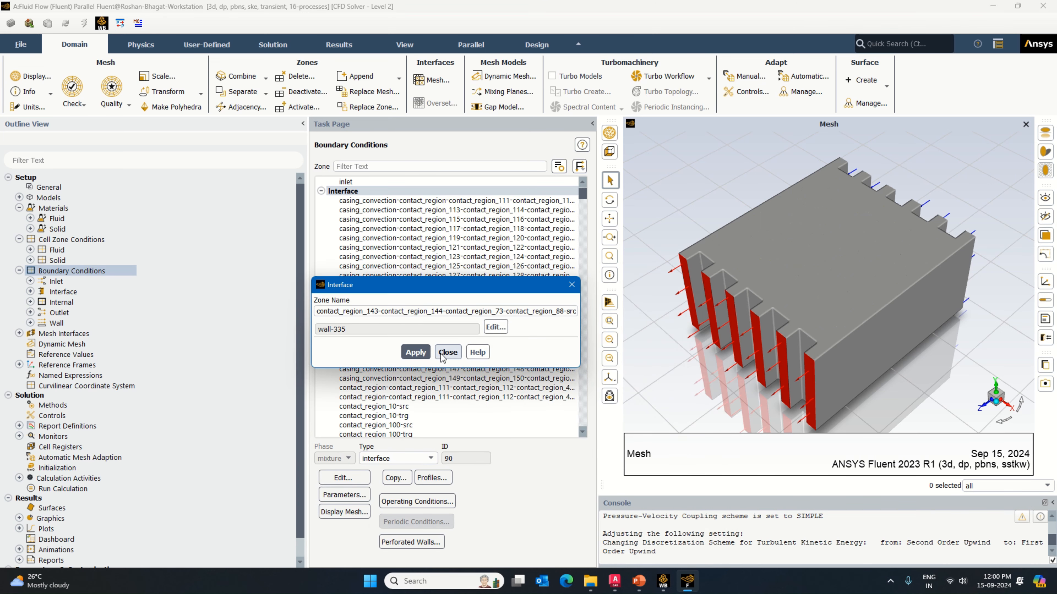
pyautogui.click(448, 352)
# Step: Give wall-340 of the contact_region_145 casing interface a convection condition with coefficient 2 W/(m² K) and aluminum as its material
pyautogui.click(418, 361)
pyautogui.click(348, 479)
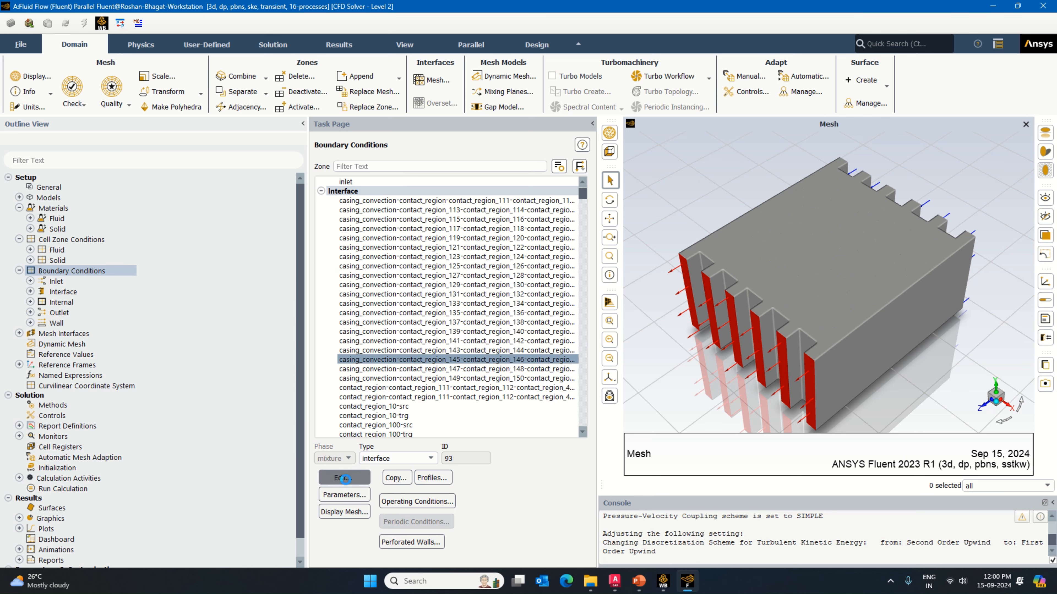
pyautogui.click(490, 332)
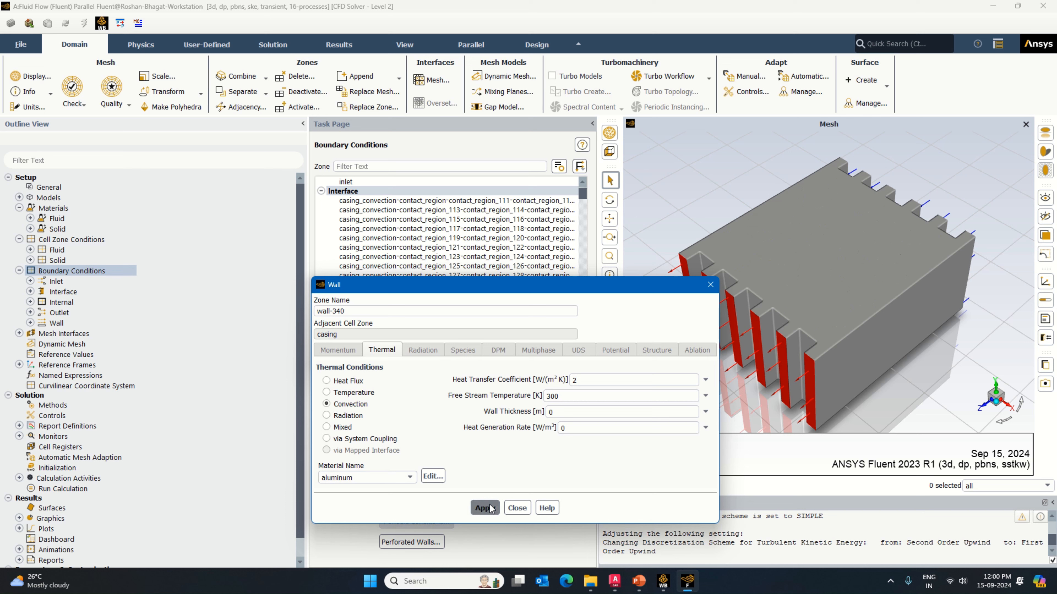
pyautogui.click(516, 508)
pyautogui.click(446, 352)
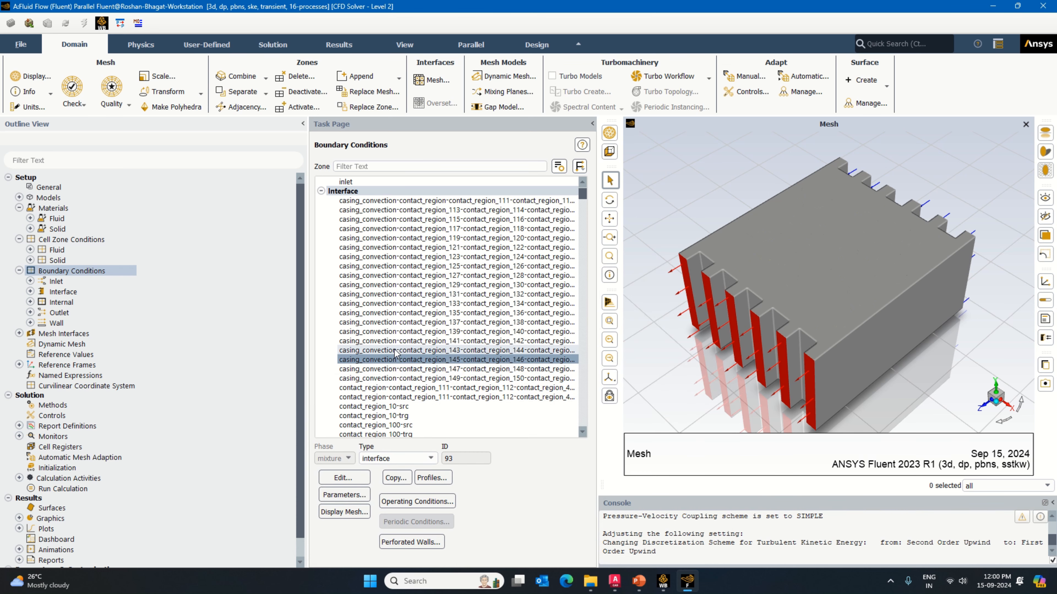
# Step: Give wall-345 of the contact_region_147 casing interface convection with coefficient 2 W/(m² K) and aluminum, and apply the interface
pyautogui.click(408, 369)
pyautogui.click(345, 477)
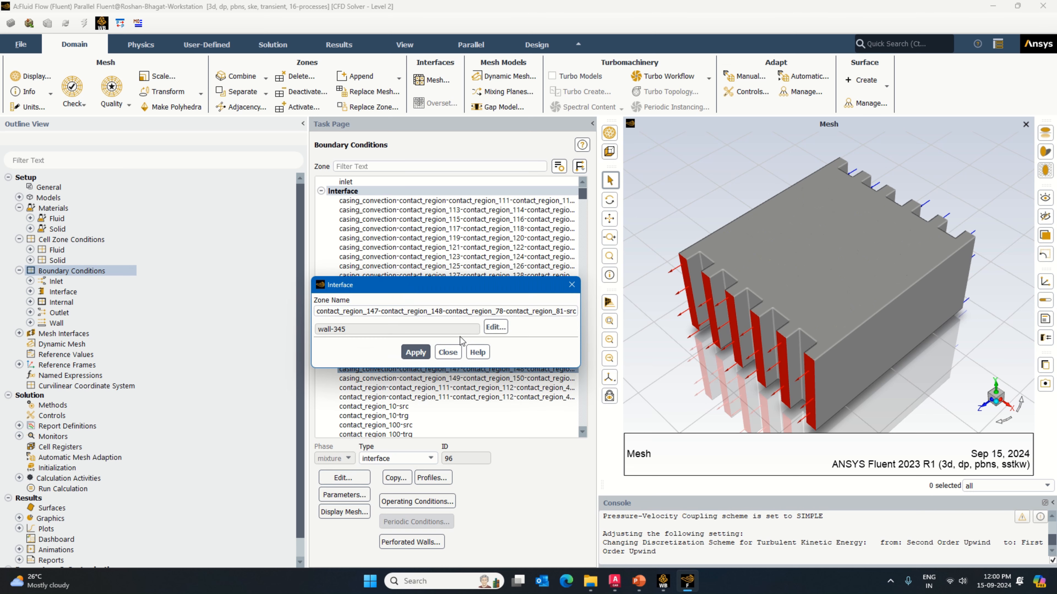
pyautogui.click(489, 329)
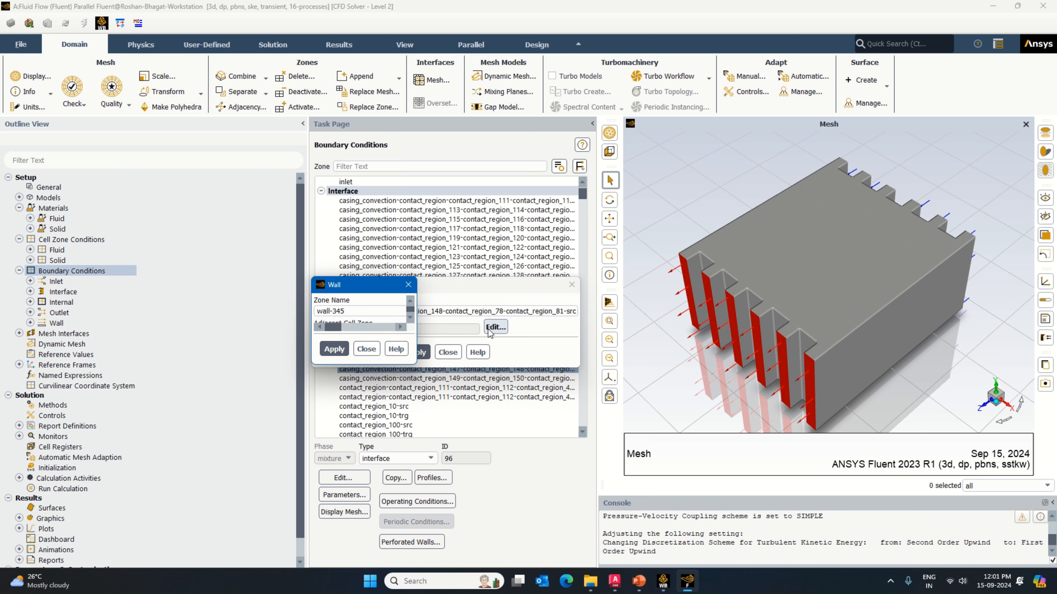
pyautogui.click(372, 404)
pyautogui.doubleClick(581, 377)
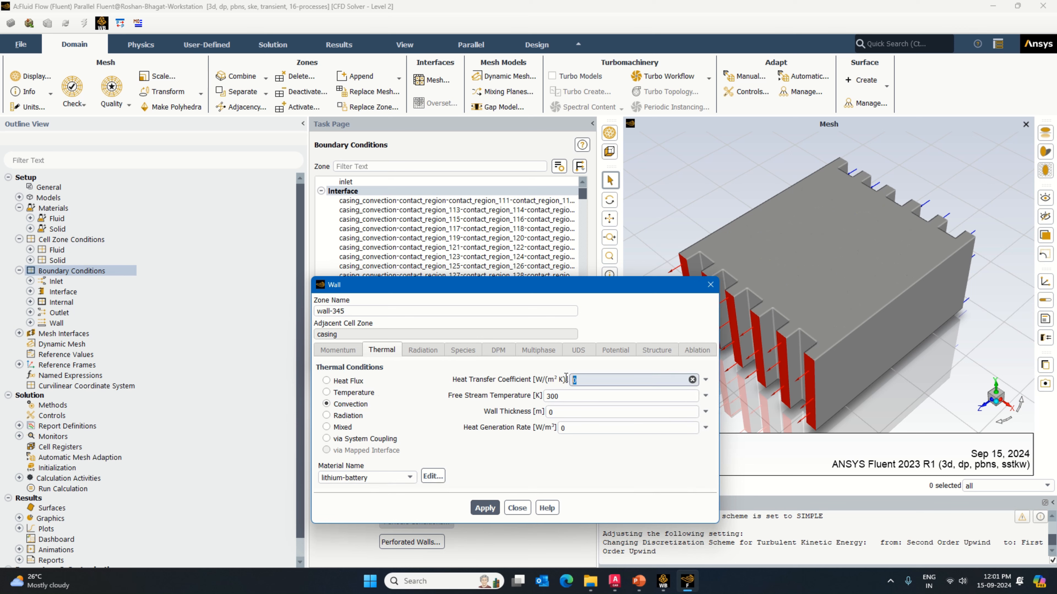
pyautogui.write('2')
pyautogui.click(387, 477)
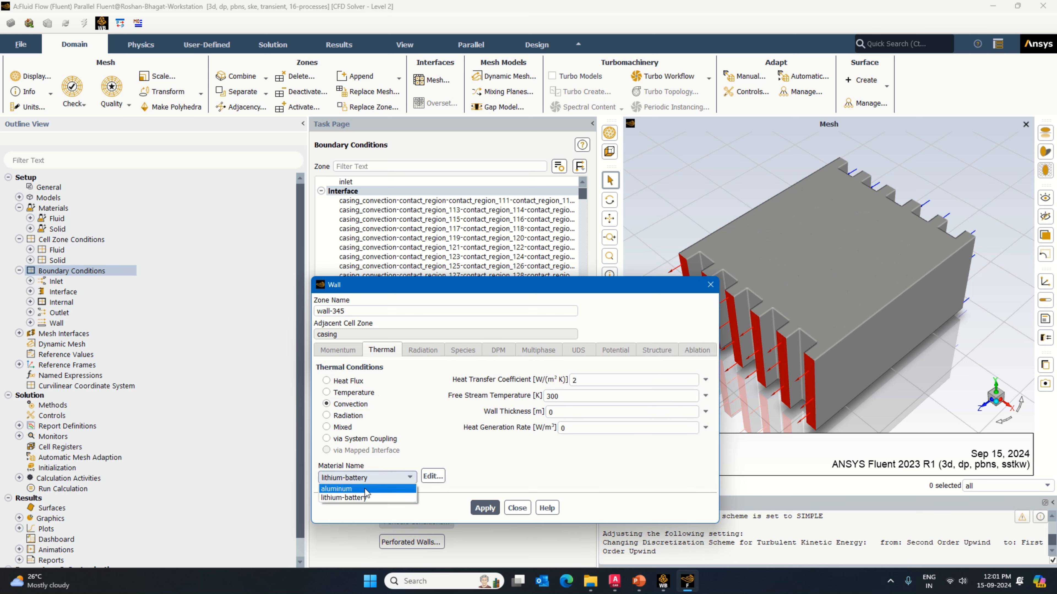
pyautogui.click(350, 488)
pyautogui.click(485, 508)
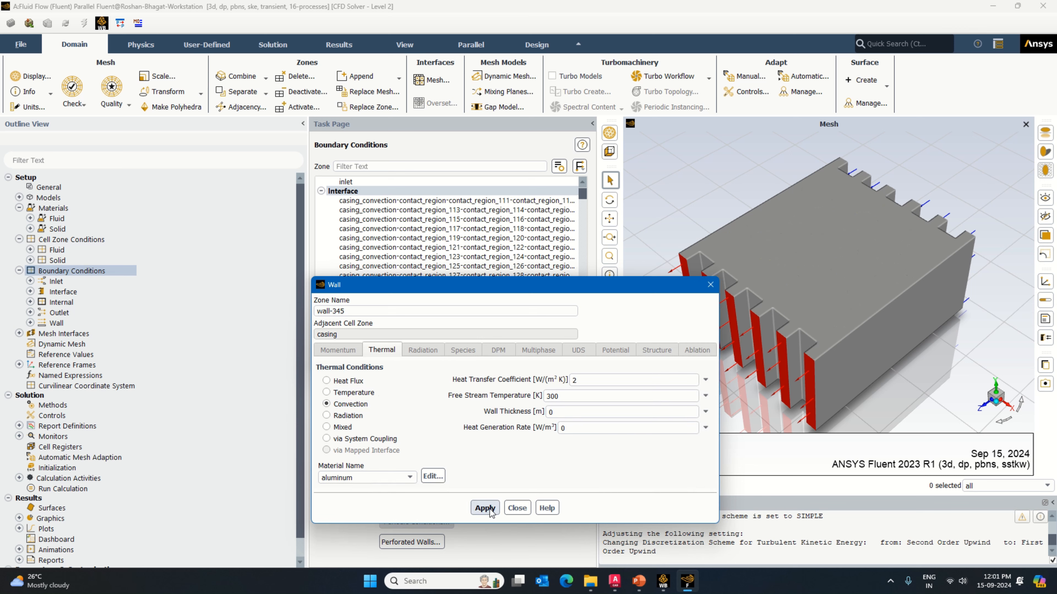
pyautogui.click(513, 509)
pyautogui.click(415, 352)
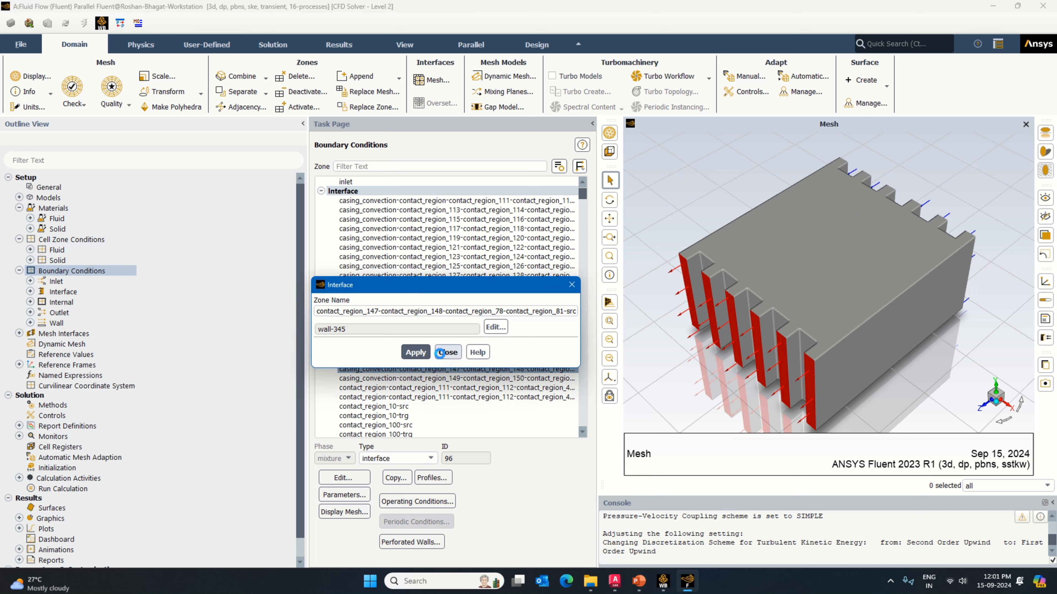
pyautogui.click(447, 352)
# Step: Give wall-350 of the contact_region_149 casing interface a convection condition with a heat transfer coefficient of 2 W/(m² K)
pyautogui.doubleClick(391, 377)
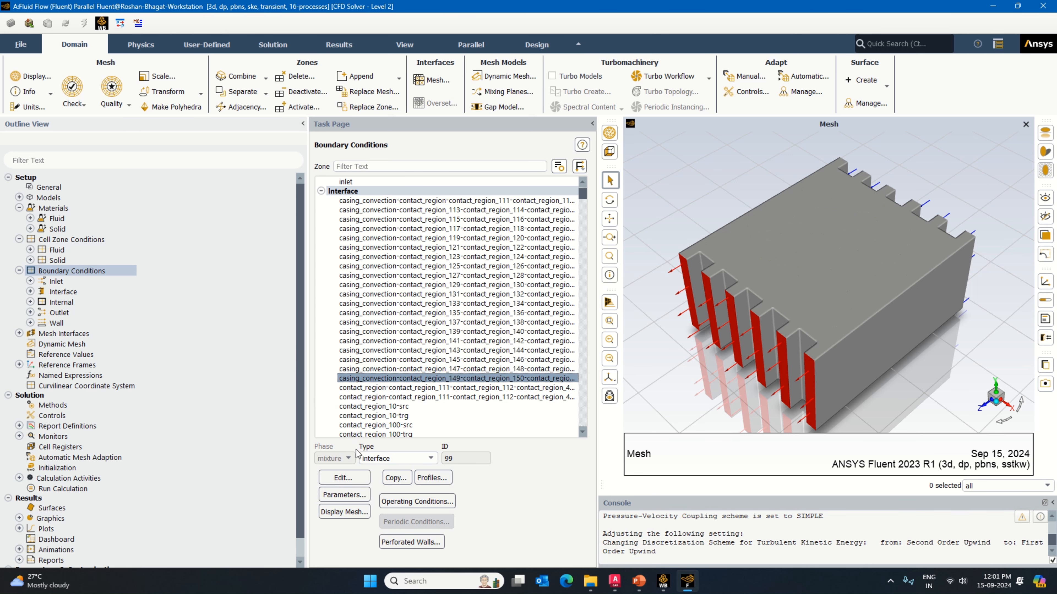
pyautogui.click(343, 477)
pyautogui.click(497, 327)
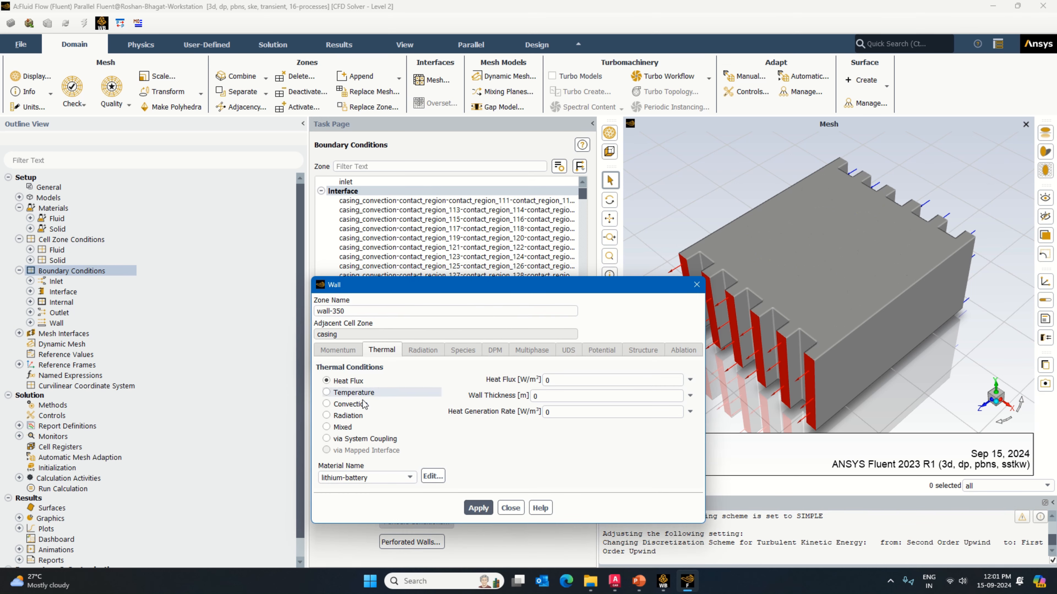
pyautogui.write('2')
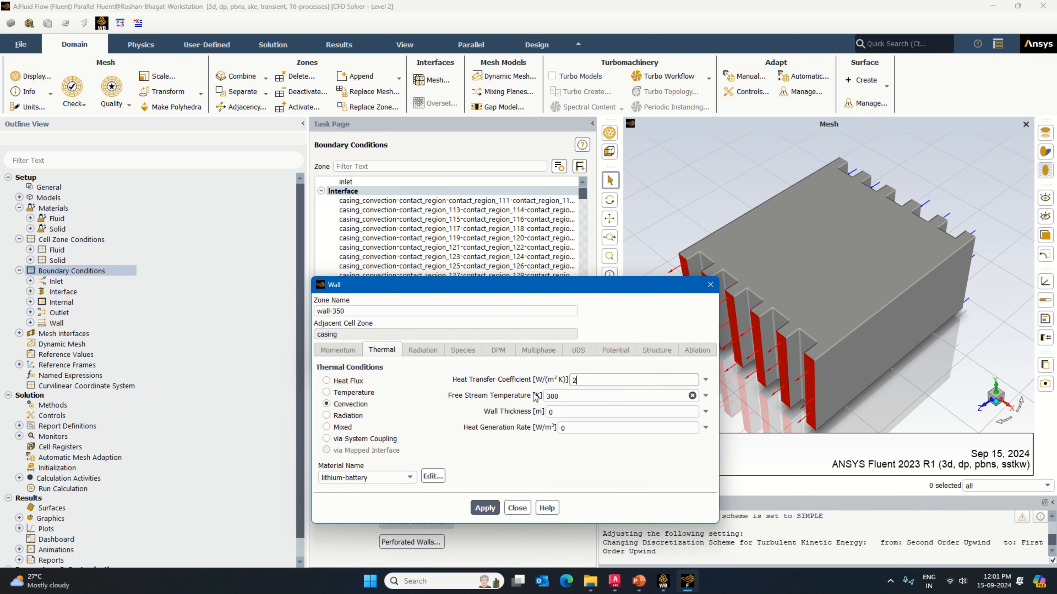
pyautogui.click(484, 508)
pyautogui.click(517, 508)
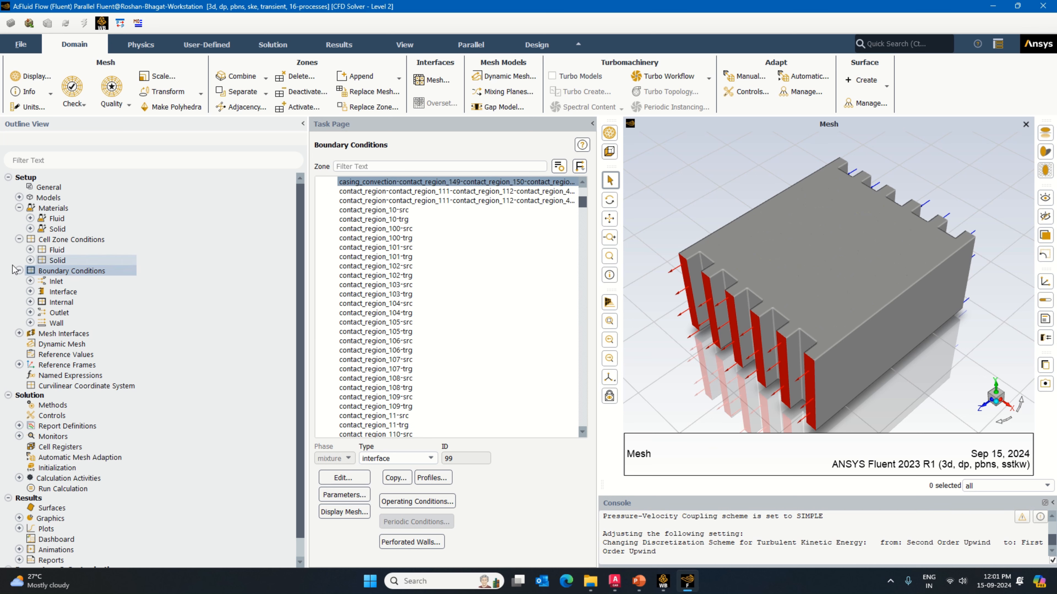
# Step: Start an area-weighted average surface report definition of total temperature on the outlet
pyautogui.click(19, 271)
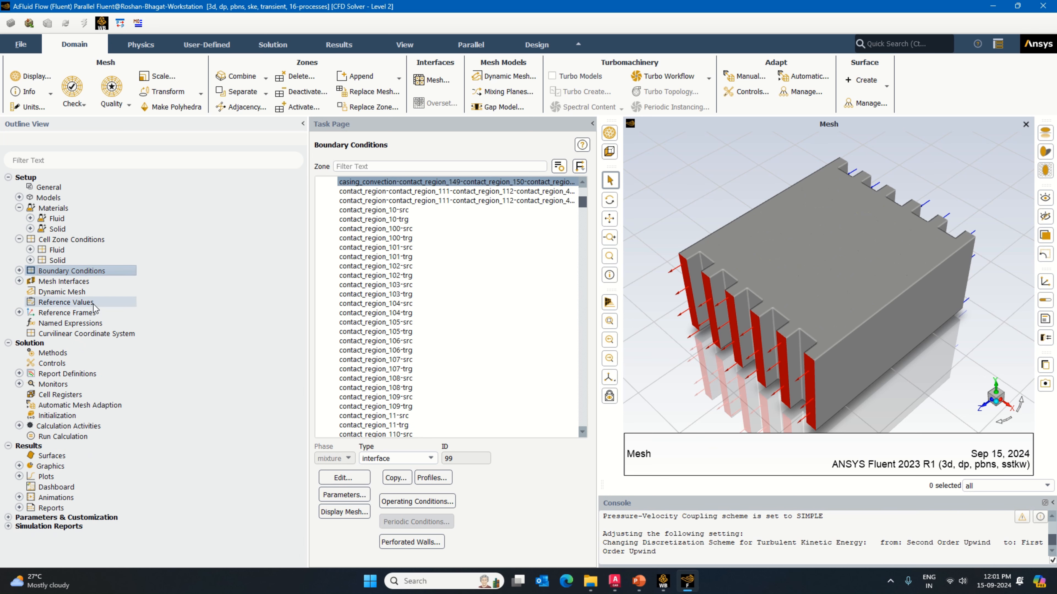
pyautogui.doubleClick(67, 374)
pyautogui.click(608, 223)
pyautogui.click(502, 260)
pyautogui.click(609, 241)
pyautogui.click(510, 260)
pyautogui.scroll(-20, 509, 369)
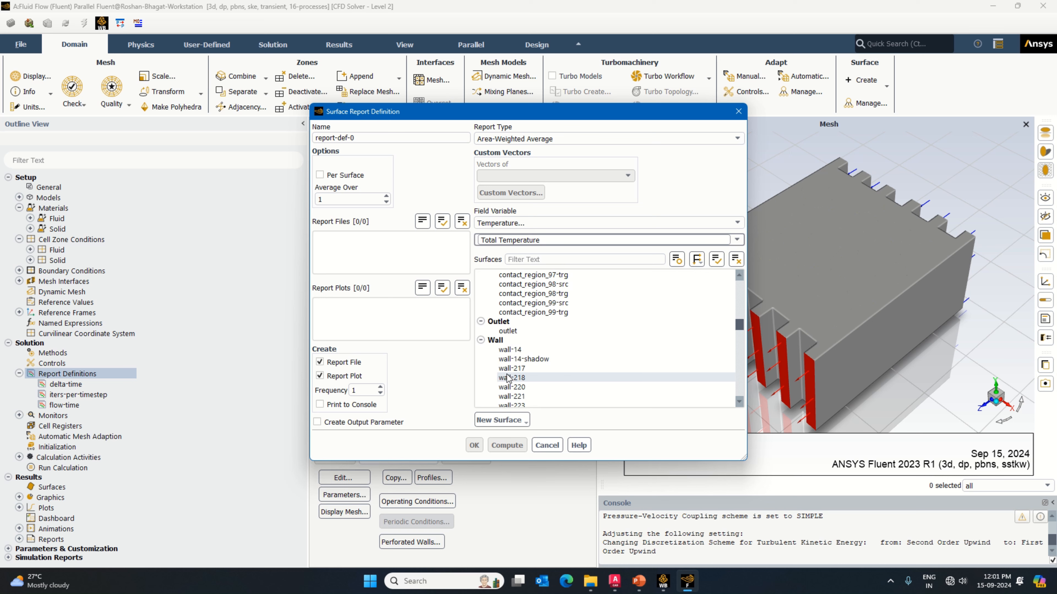
pyautogui.click(512, 332)
# Step: Enable console printing and an output parameter for the outlet report, and name it report-def-total-temp-at-outlet
pyautogui.click(366, 405)
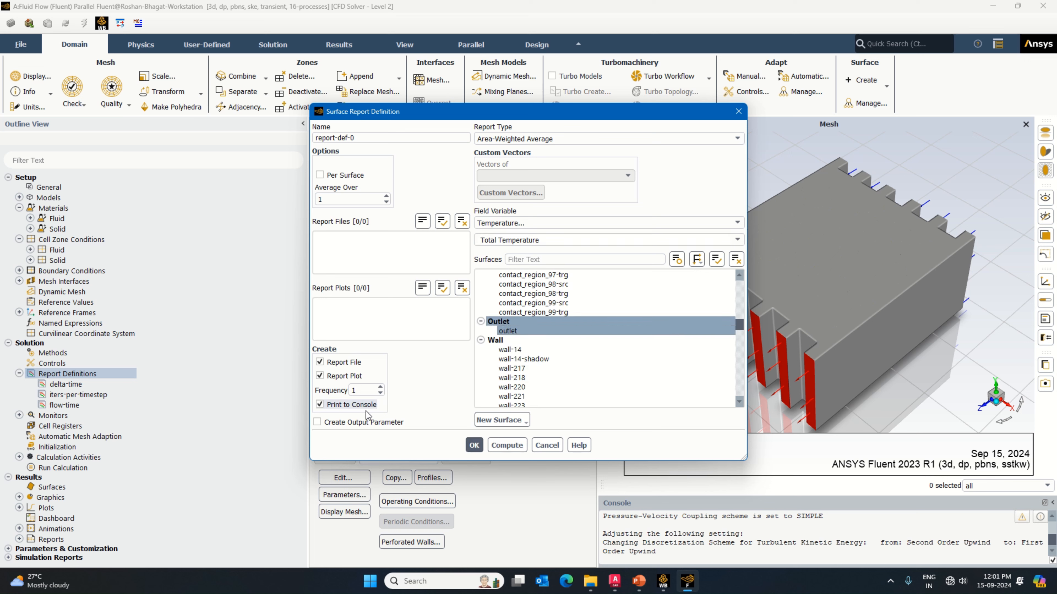
pyautogui.click(368, 422)
pyautogui.moveTo(365, 139); pyautogui.dragTo(289, 145)
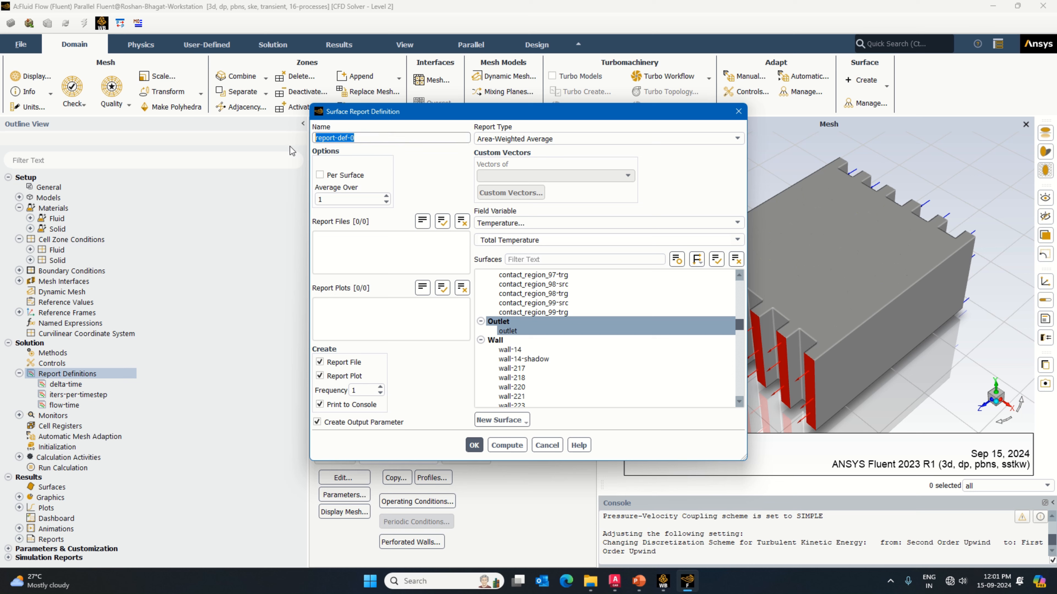
pyautogui.click(367, 143)
pyautogui.press('BackSpace')
pyautogui.write('total-t')
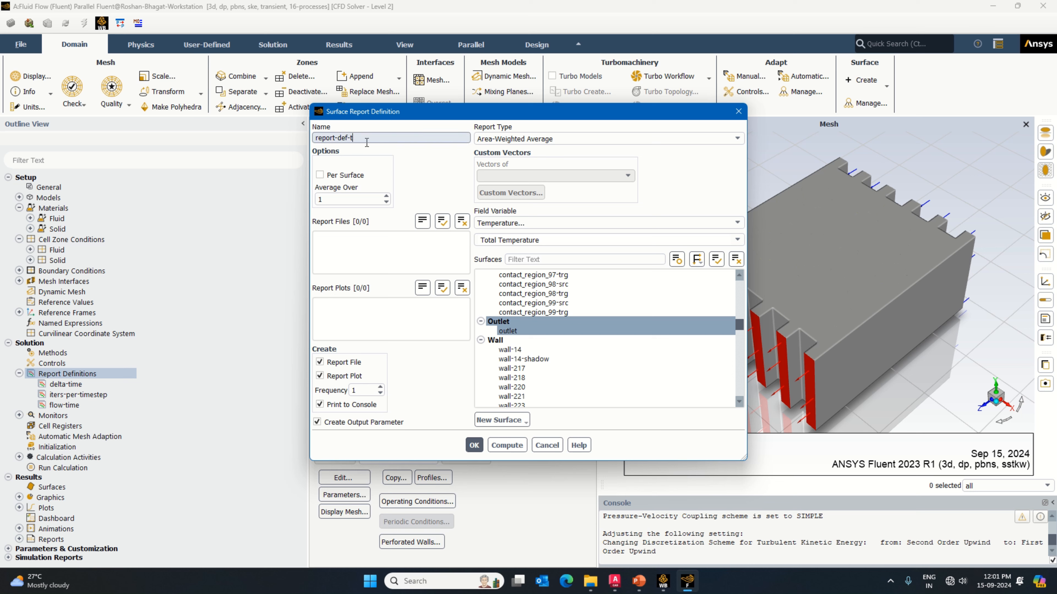
pyautogui.write('emp-at-outlet')
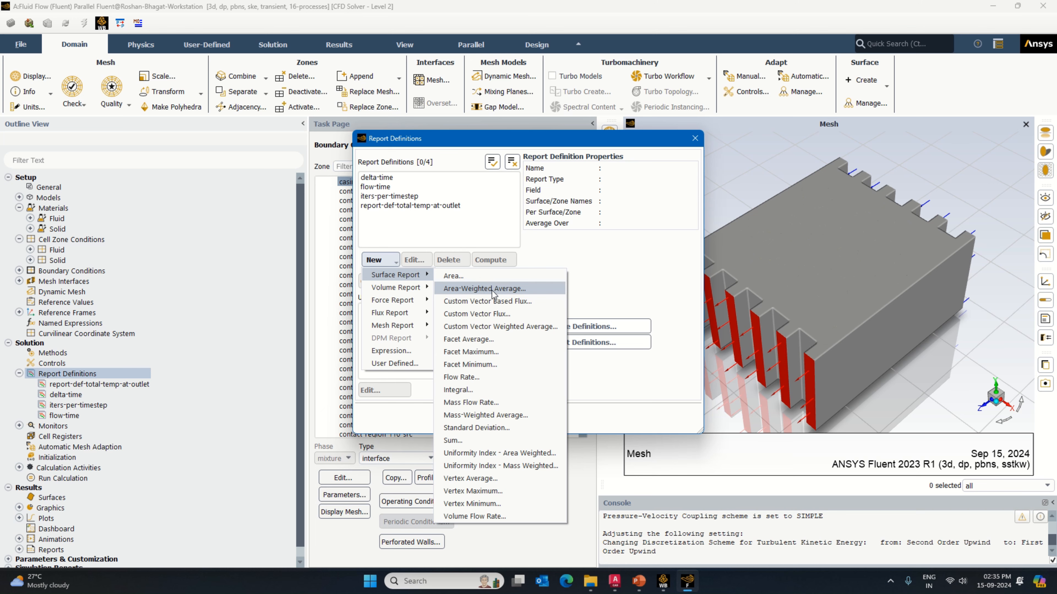
# Step: Start another area-weighted average surface report definition of total temperature covering all surfaces
pyautogui.click(490, 290)
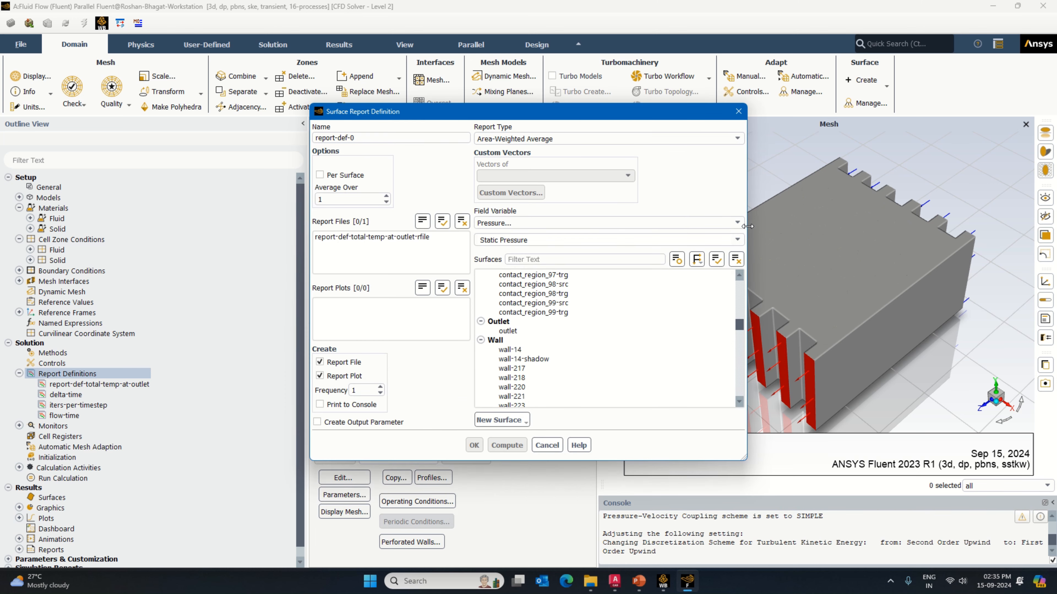
pyautogui.click(736, 224)
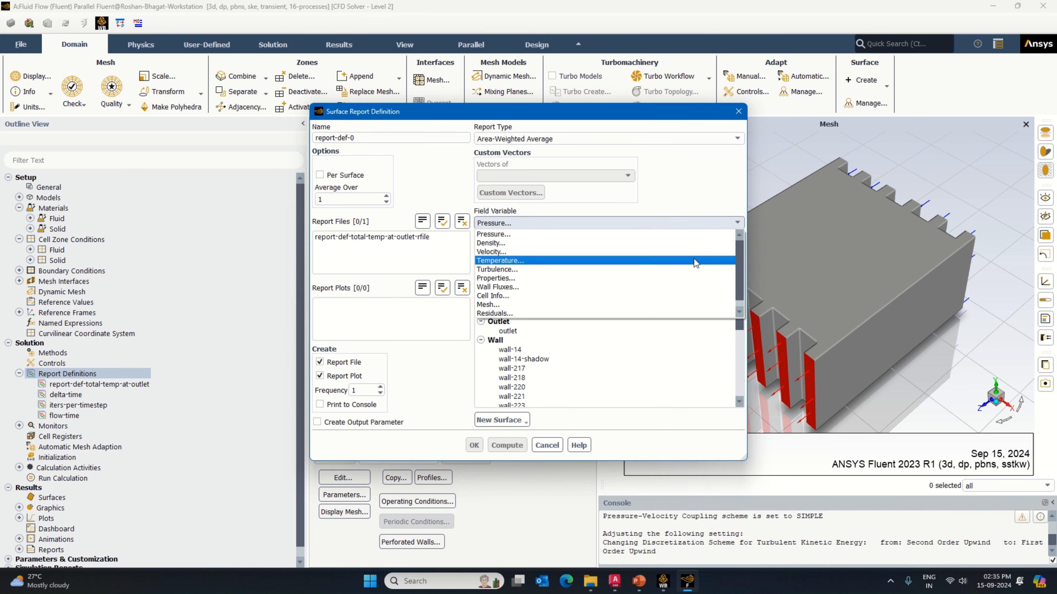
pyautogui.click(695, 263)
pyautogui.click(736, 240)
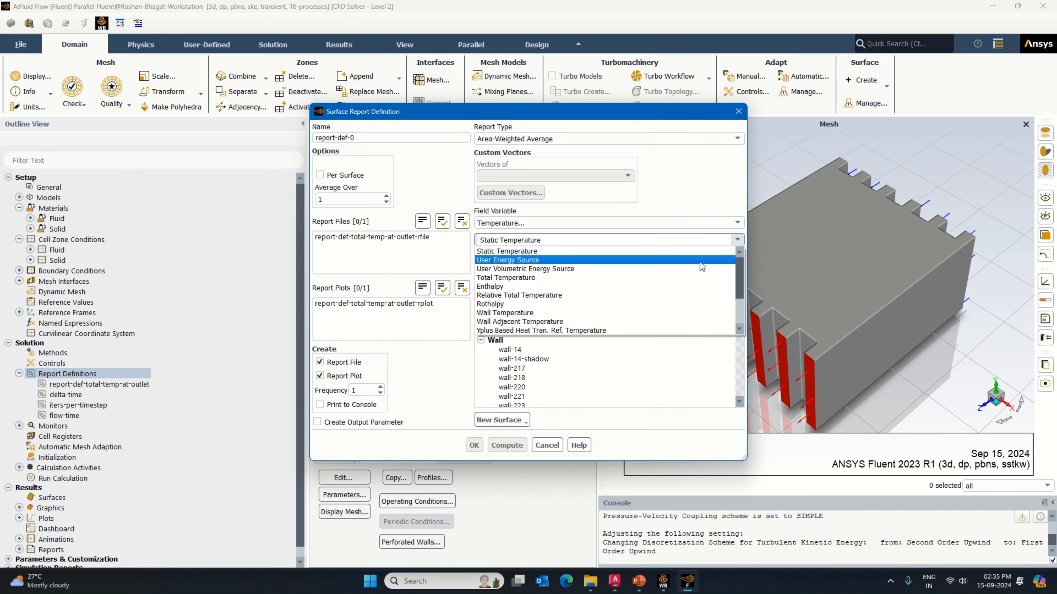
pyautogui.click(677, 274)
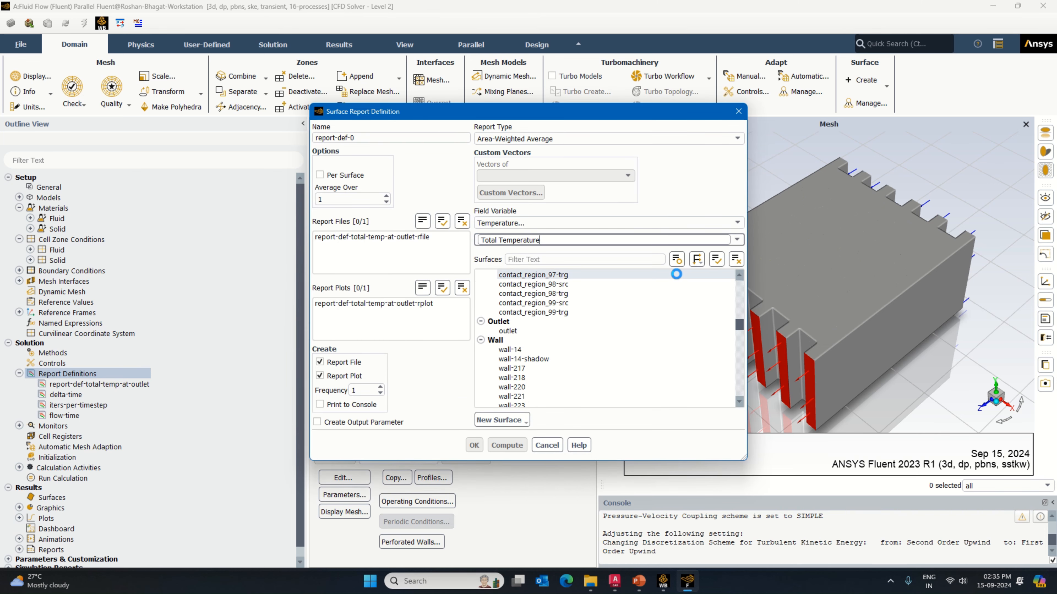
pyautogui.click(717, 259)
# Step: Enable console printing and an output parameter for the all-surfaces report, and save it as report-def-total-temp-system
pyautogui.click(337, 405)
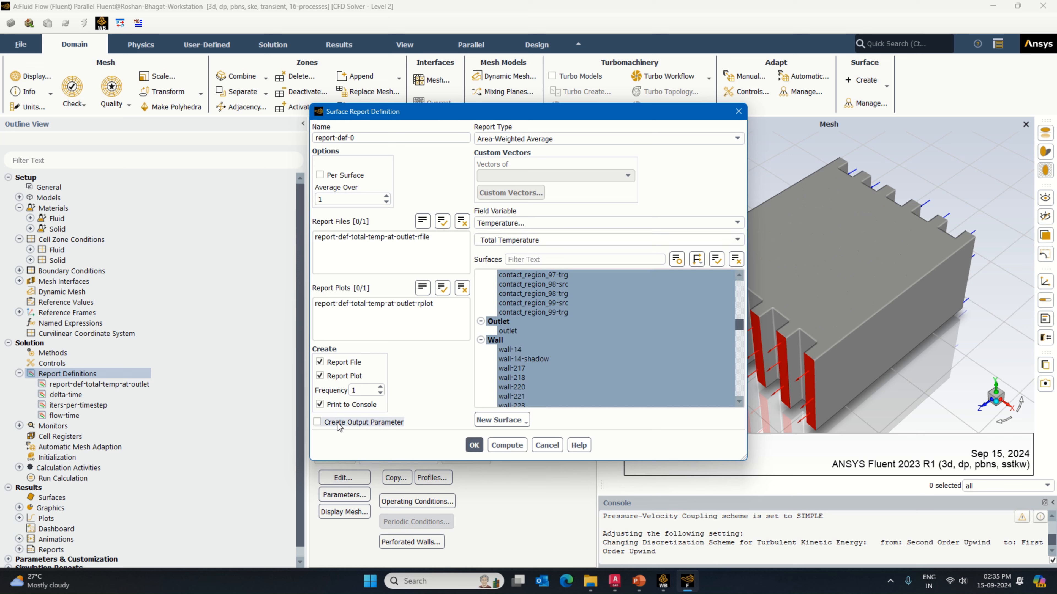
pyautogui.click(337, 423)
pyautogui.moveTo(355, 137); pyautogui.dragTo(351, 135)
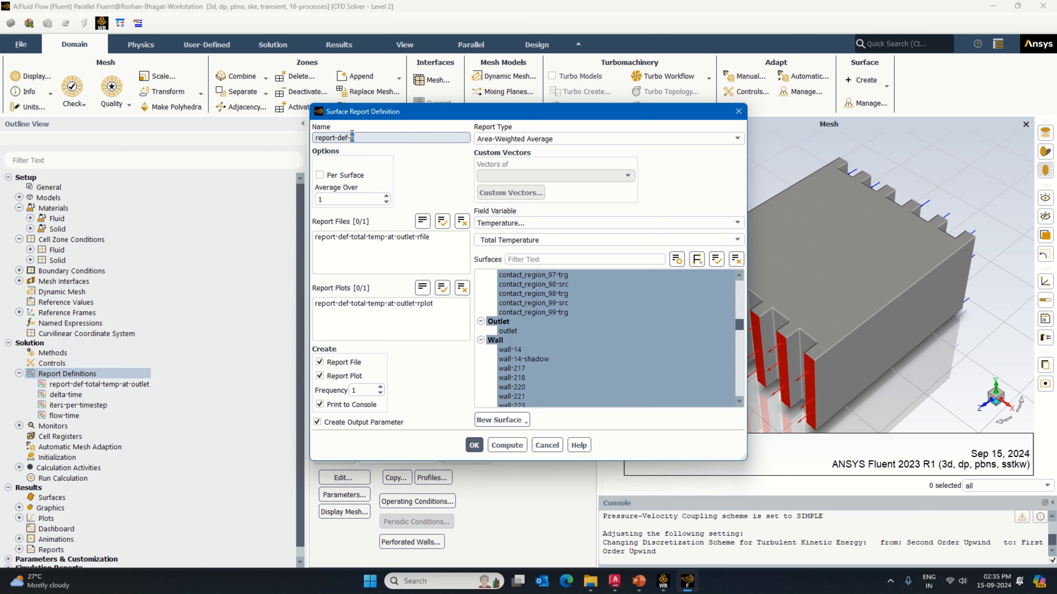
pyautogui.write('total-temp-system')
pyautogui.click(474, 444)
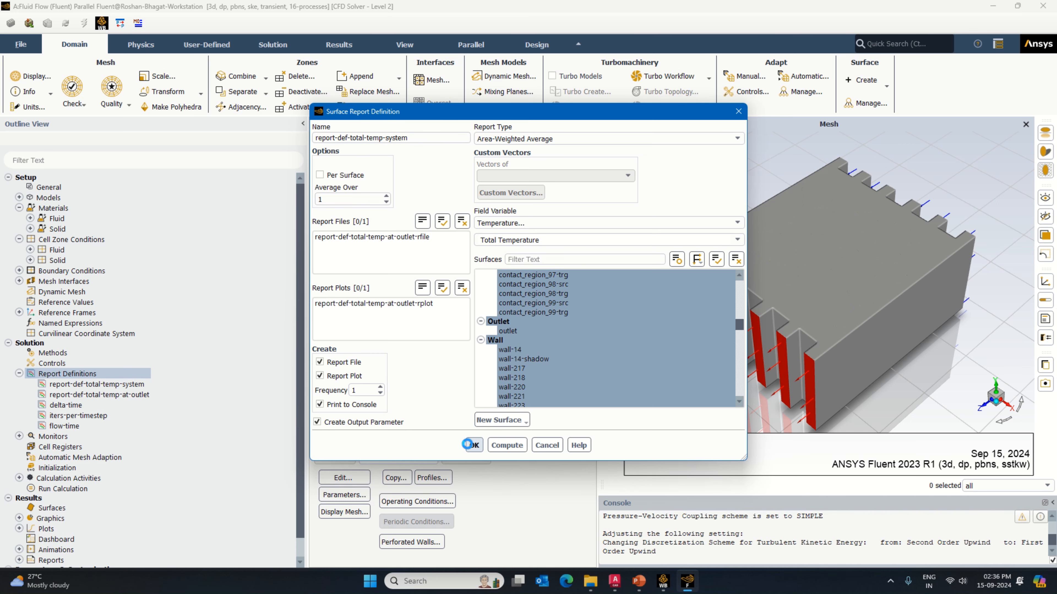
pyautogui.click(383, 260)
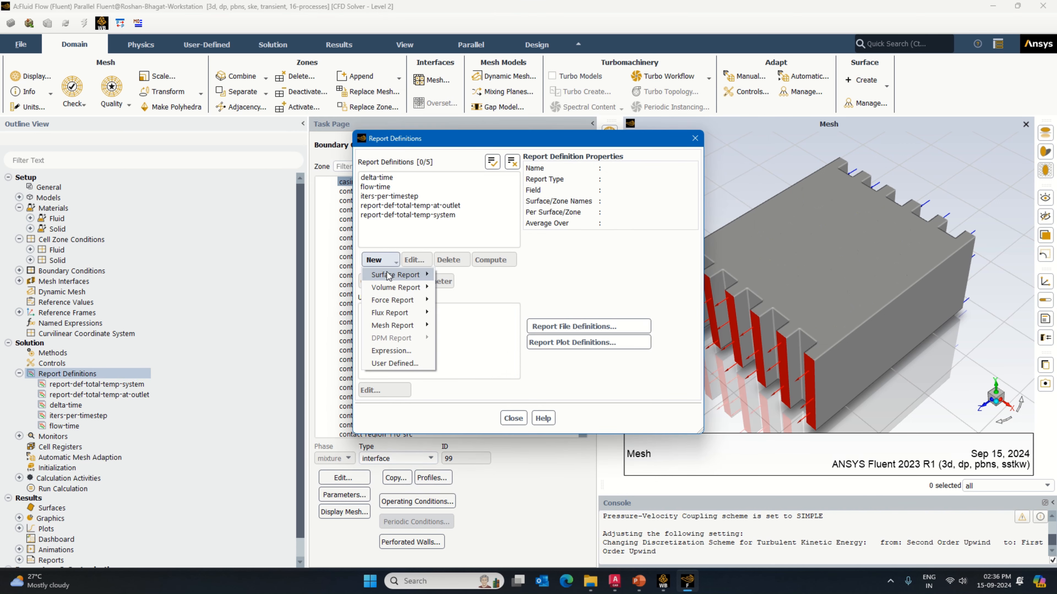
pyautogui.moveTo(399, 276)
pyautogui.click(484, 288)
pyautogui.click(737, 222)
pyautogui.scroll(2, 742, 260)
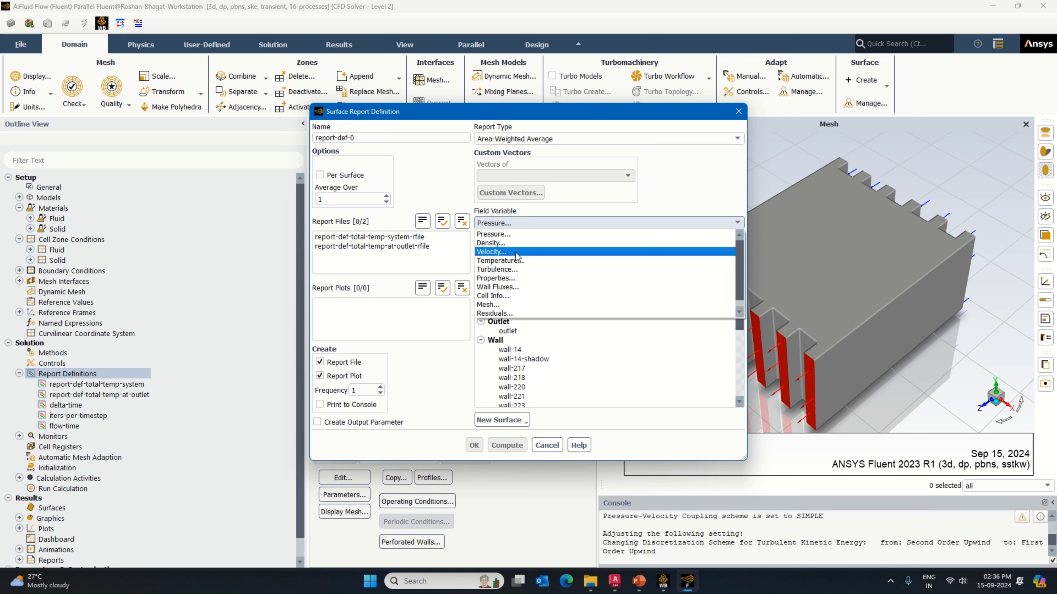
pyautogui.click(737, 111)
pyautogui.click(738, 111)
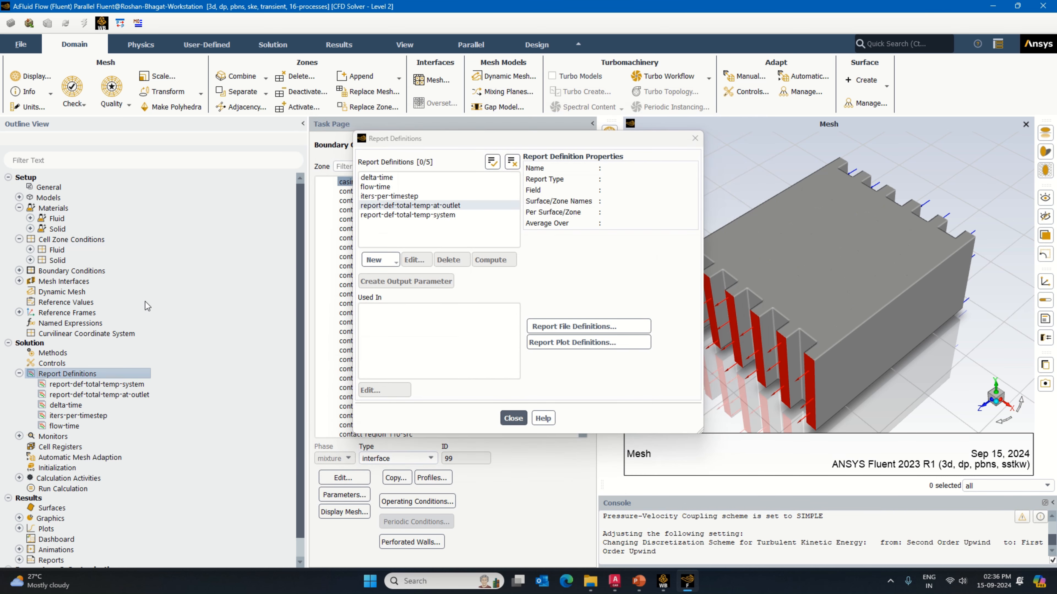
pyautogui.click(513, 418)
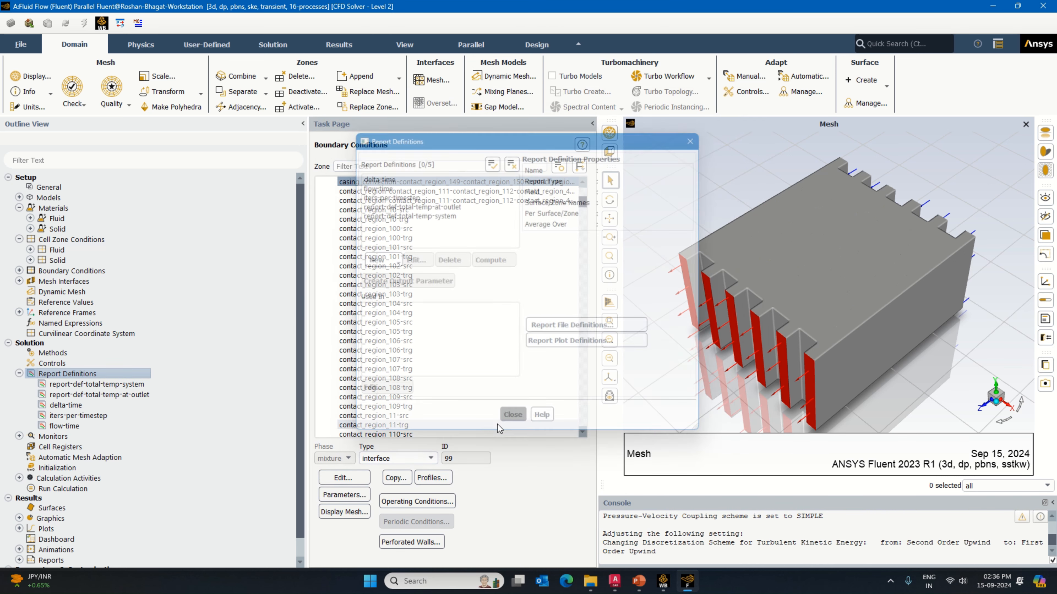
# Step: Initialize the solution with standard initialization and set autosave to every 20 time steps
pyautogui.click(60, 468)
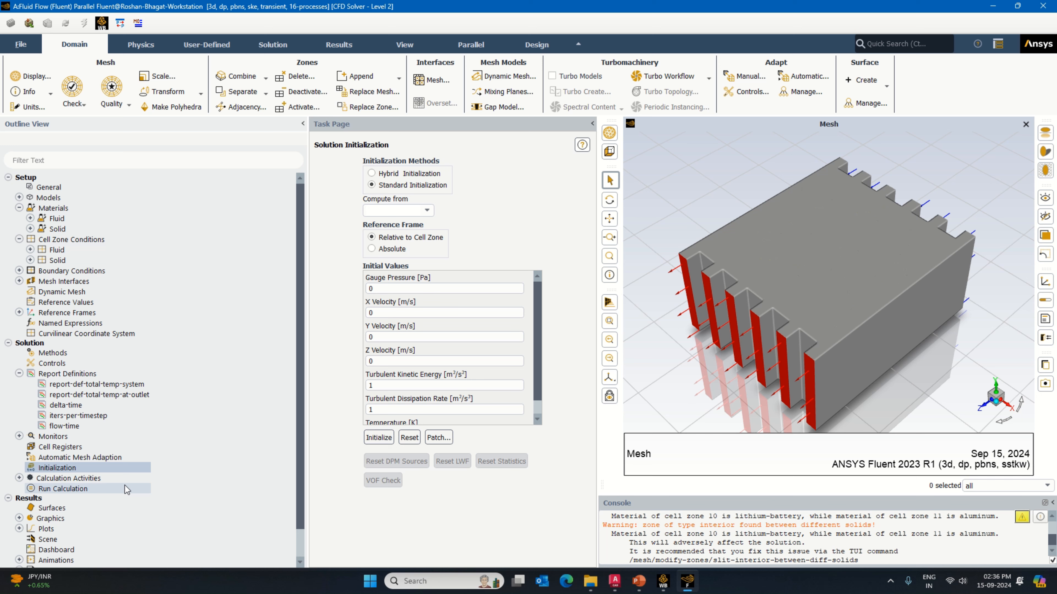
pyautogui.doubleClick(68, 479)
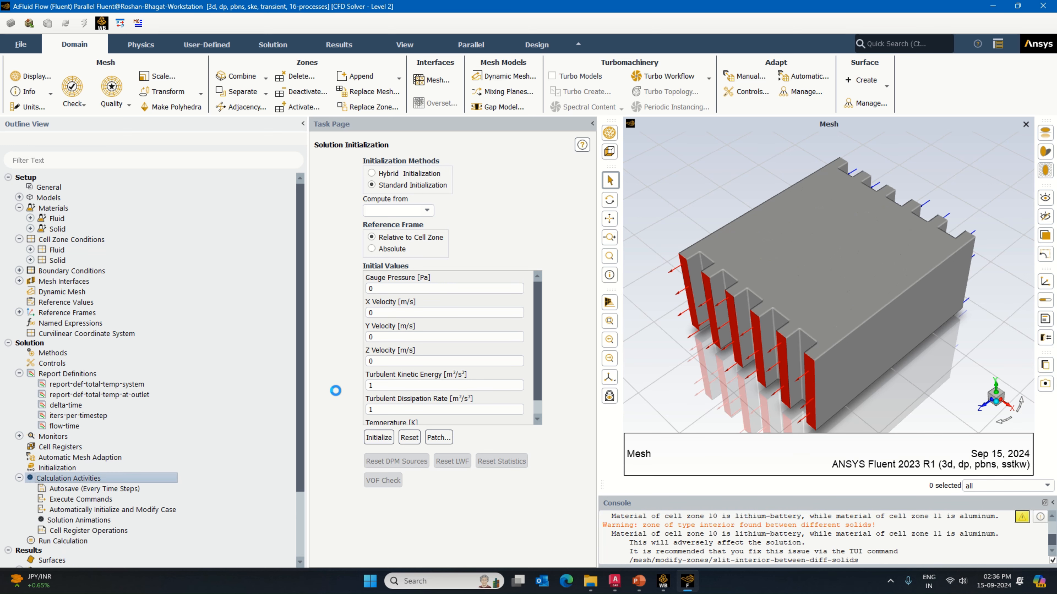
pyautogui.doubleClick(316, 172)
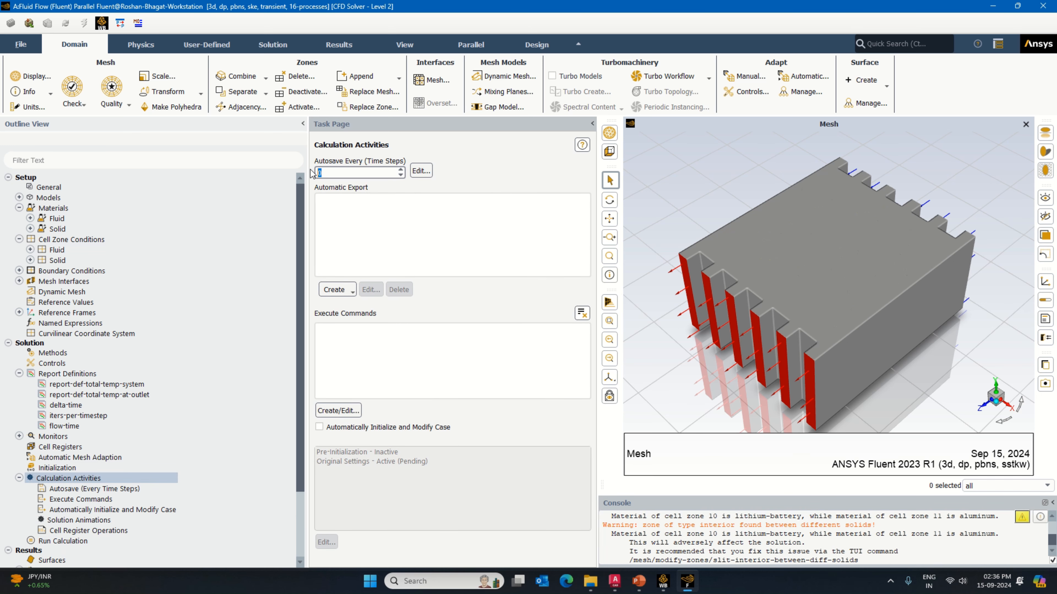
pyautogui.write('20')
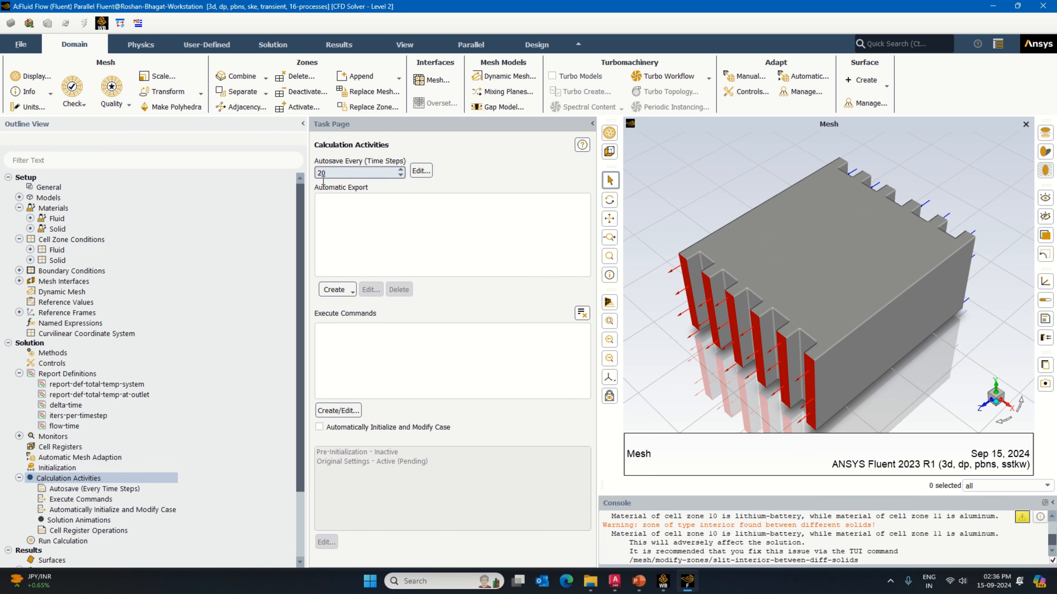
# Step: Begin a solution animation with a new contour object showing total temperature on all surfaces
pyautogui.click(102, 521)
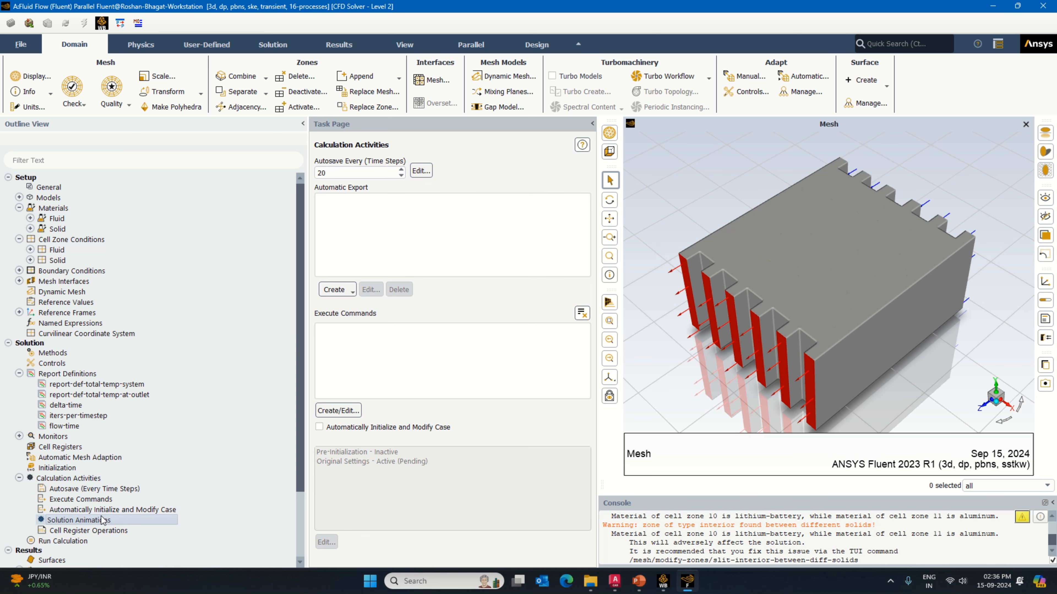
pyautogui.doubleClick(102, 520)
pyautogui.click(442, 384)
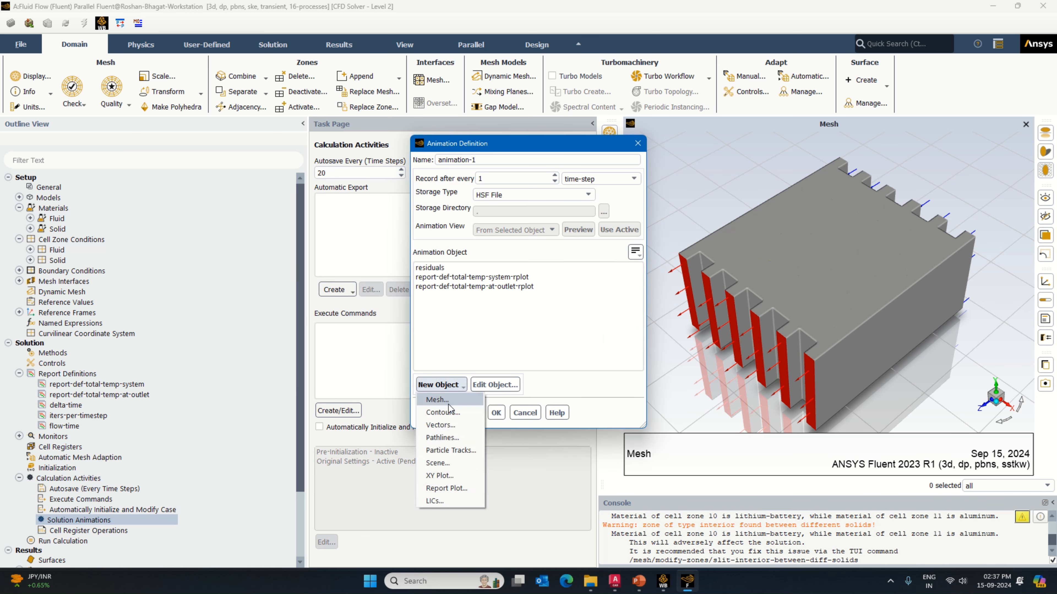
pyautogui.click(442, 412)
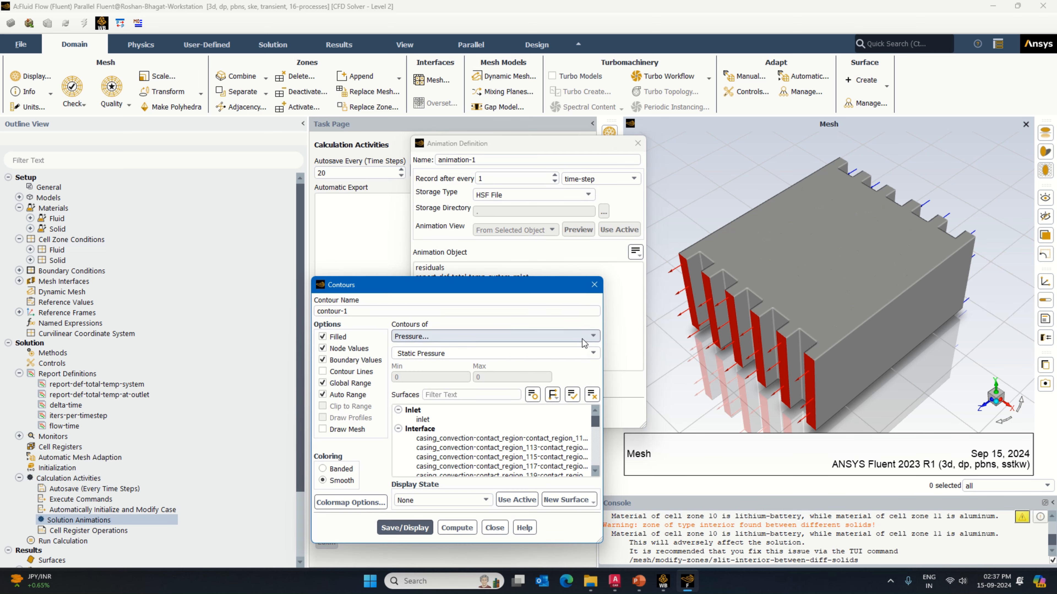
pyautogui.click(583, 344)
pyautogui.click(548, 374)
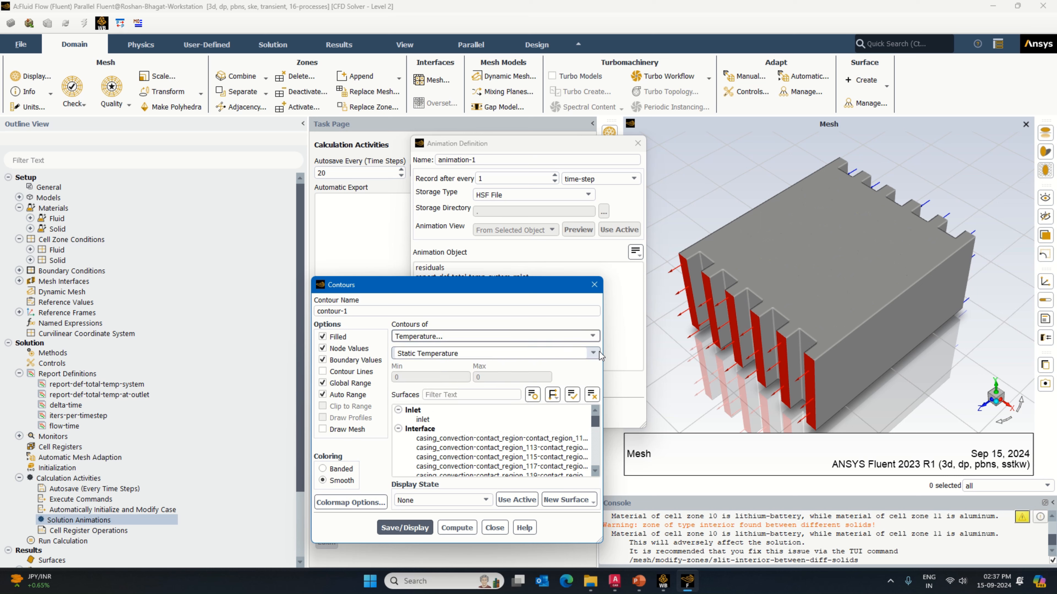
pyautogui.click(599, 353)
pyautogui.click(520, 390)
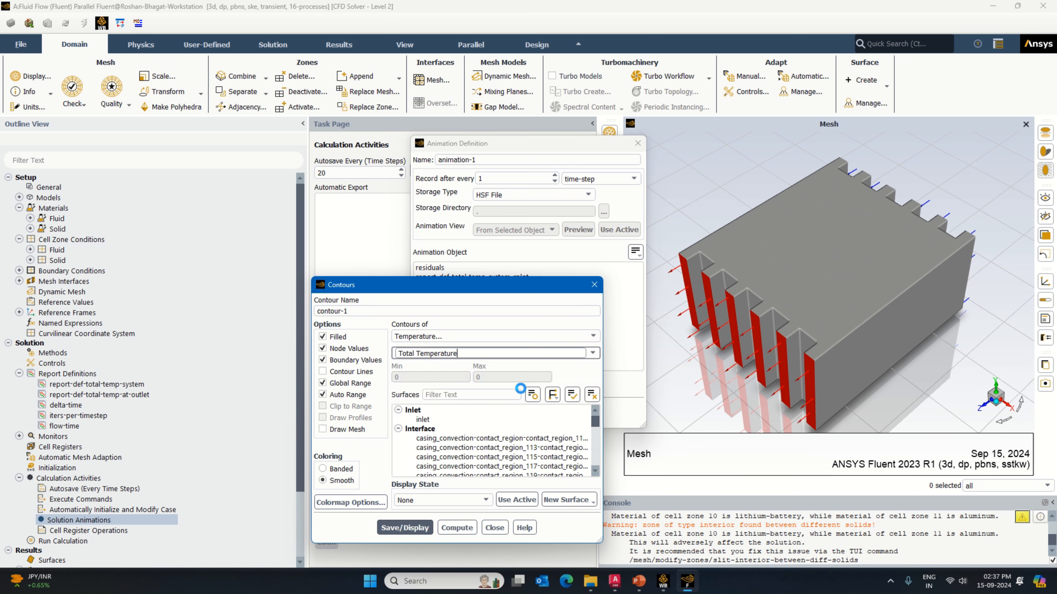
pyautogui.click(572, 395)
# Step: Set the contour's colormap number format to float, and save and display the total temperature contour
pyautogui.click(351, 503)
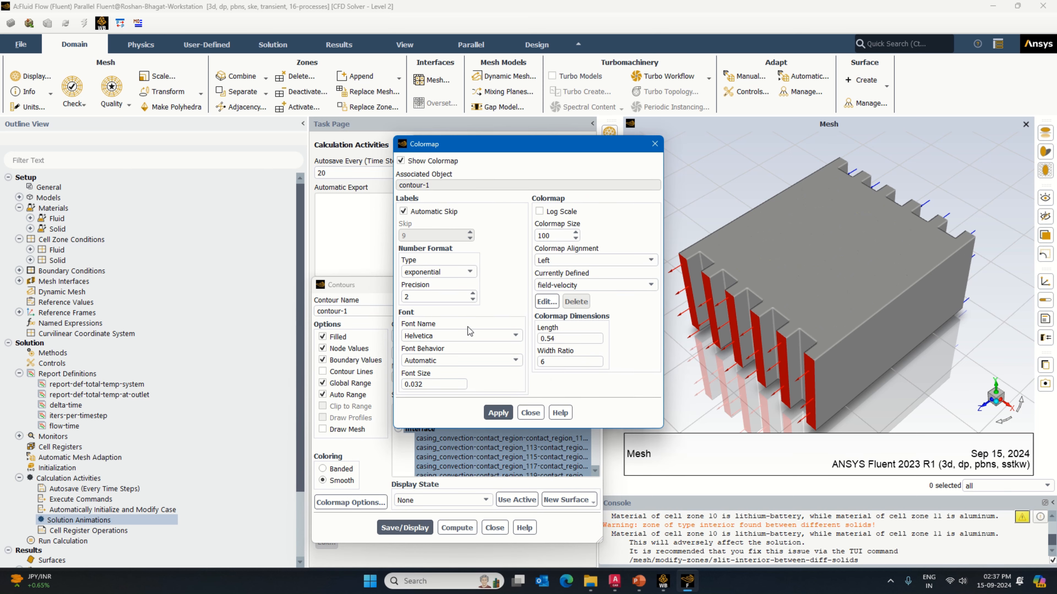
pyautogui.click(437, 271)
pyautogui.click(420, 286)
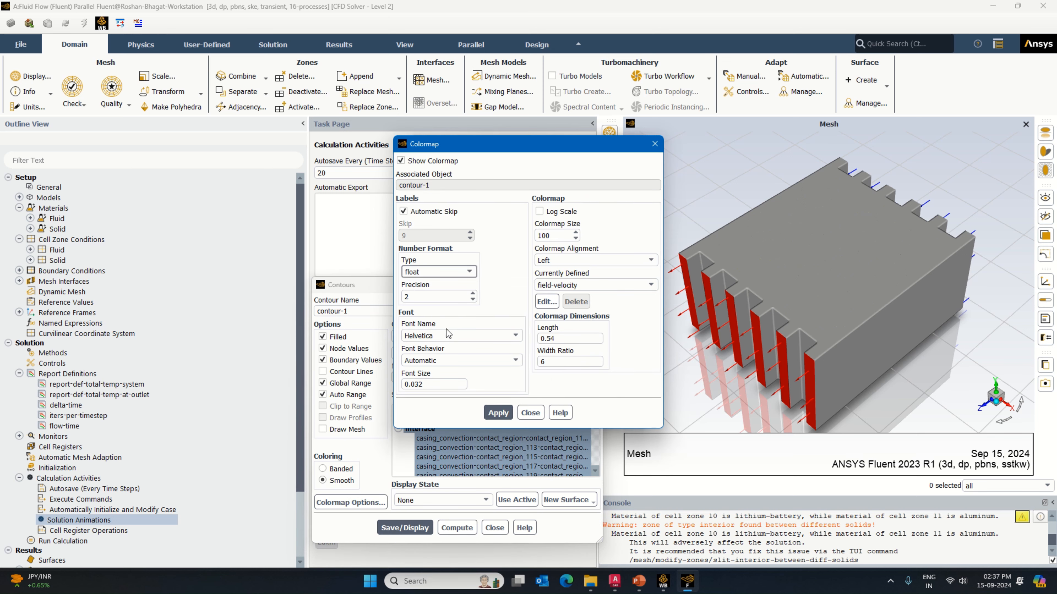
pyautogui.click(499, 414)
pyautogui.click(530, 413)
pyautogui.click(405, 527)
pyautogui.click(492, 528)
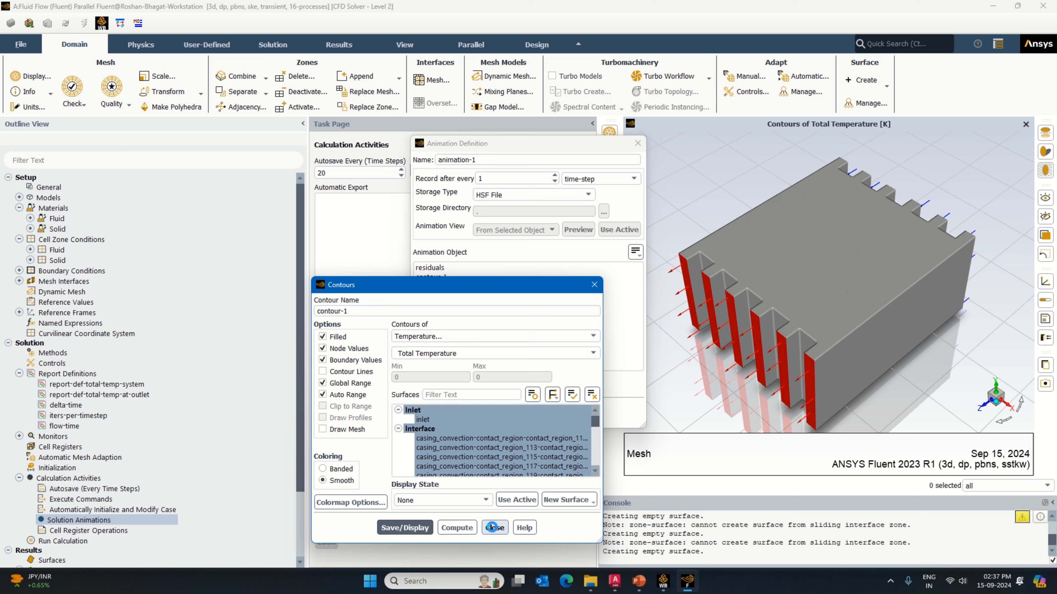
# Step: Try to save the animation definition under the name total-temp-of-system
pyautogui.moveTo(437, 160); pyautogui.dragTo(488, 161)
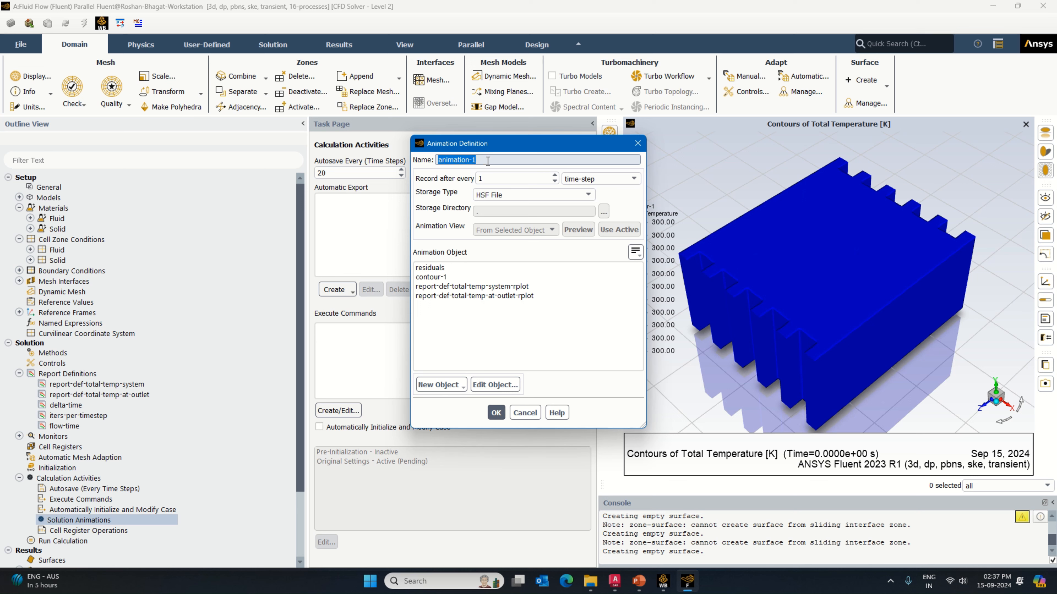
pyautogui.write('total-temp-of-system')
pyautogui.click(496, 412)
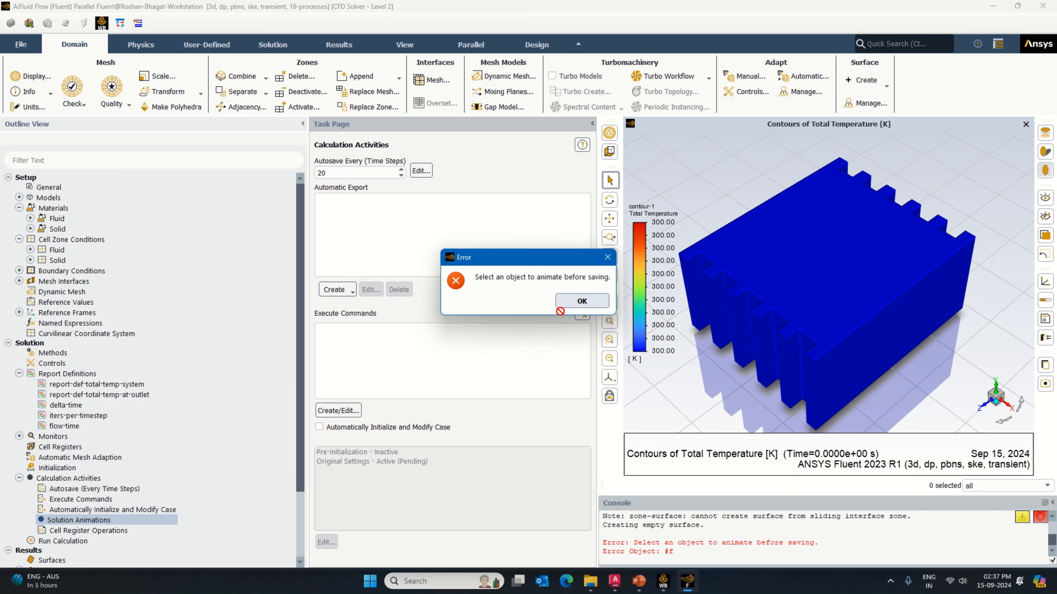
pyautogui.click(582, 301)
# Step: Start a new solution animation with contour-1 as its object, then save and redisplay that contour
pyautogui.doubleClick(92, 520)
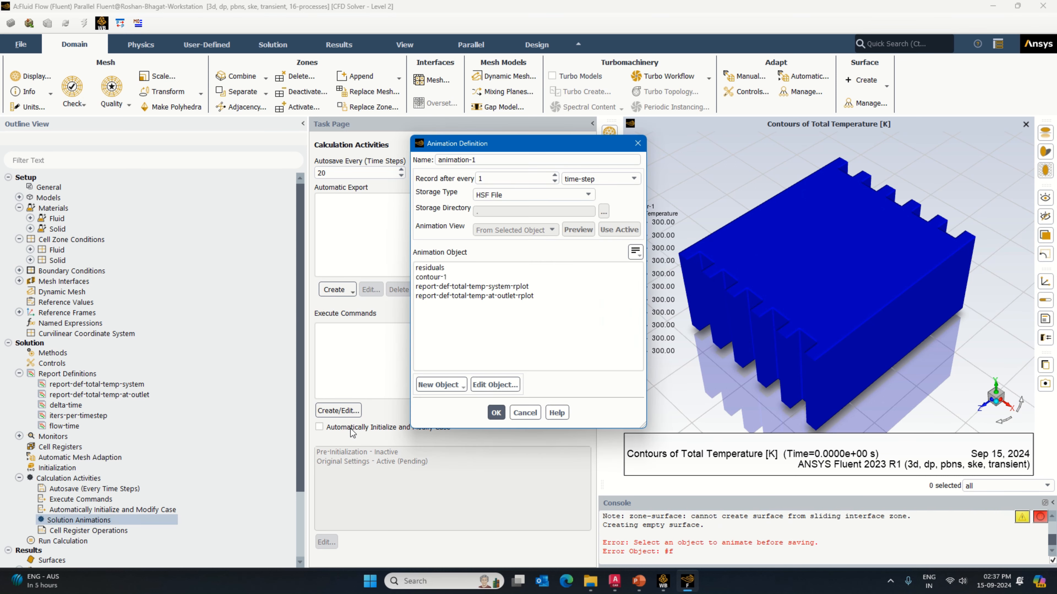
pyautogui.click(433, 277)
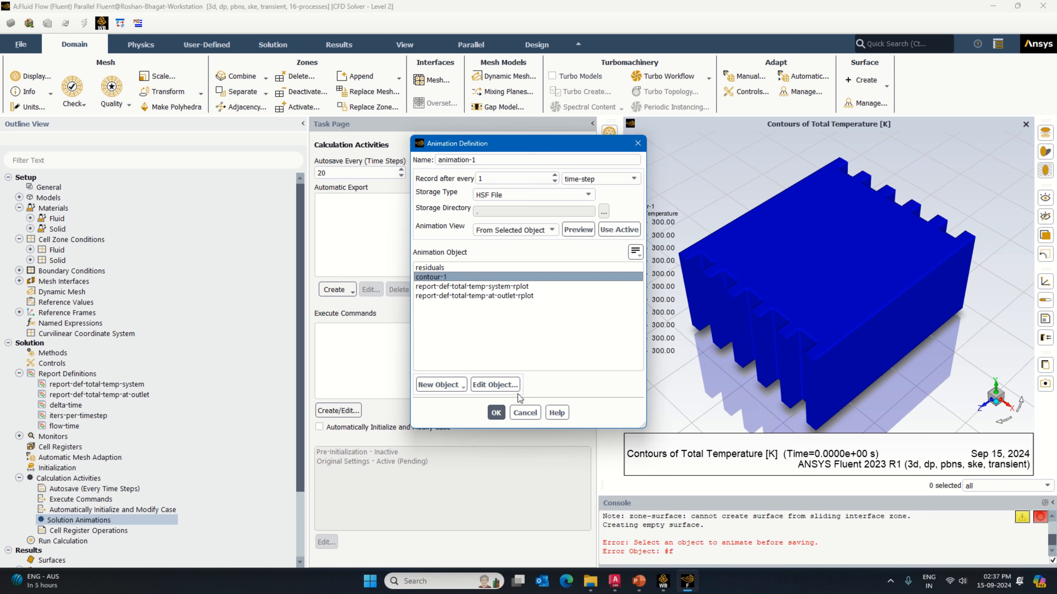
pyautogui.click(495, 384)
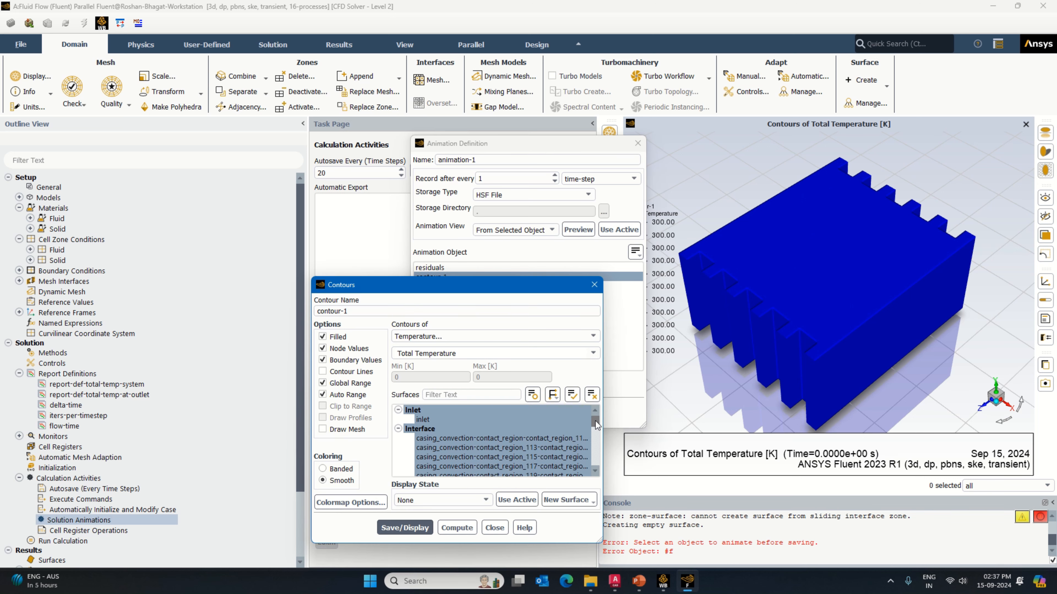
pyautogui.moveTo(596, 422); pyautogui.dragTo(595, 461)
pyautogui.click(404, 528)
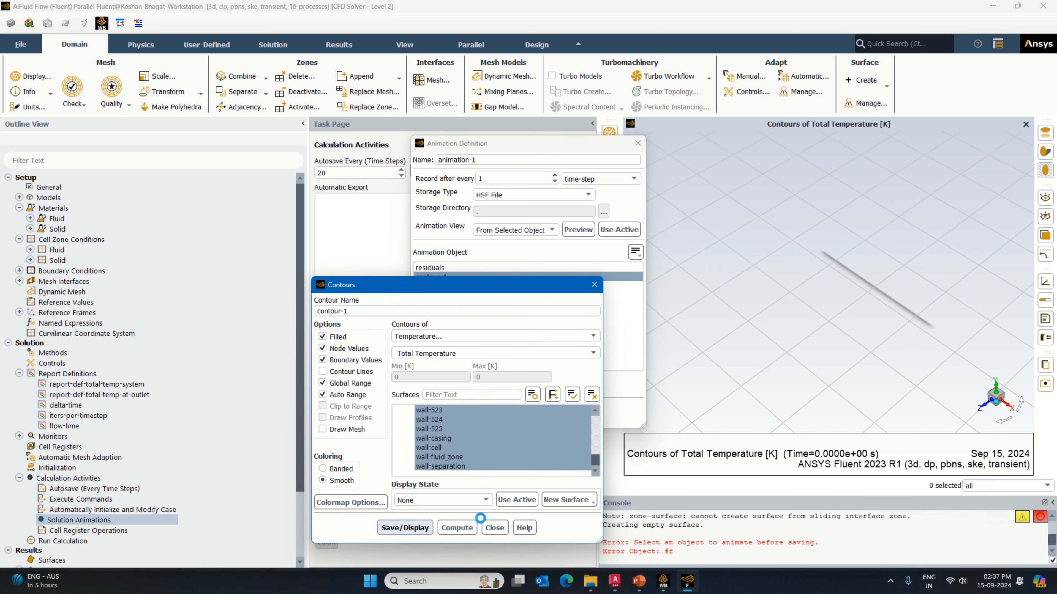
pyautogui.click(495, 528)
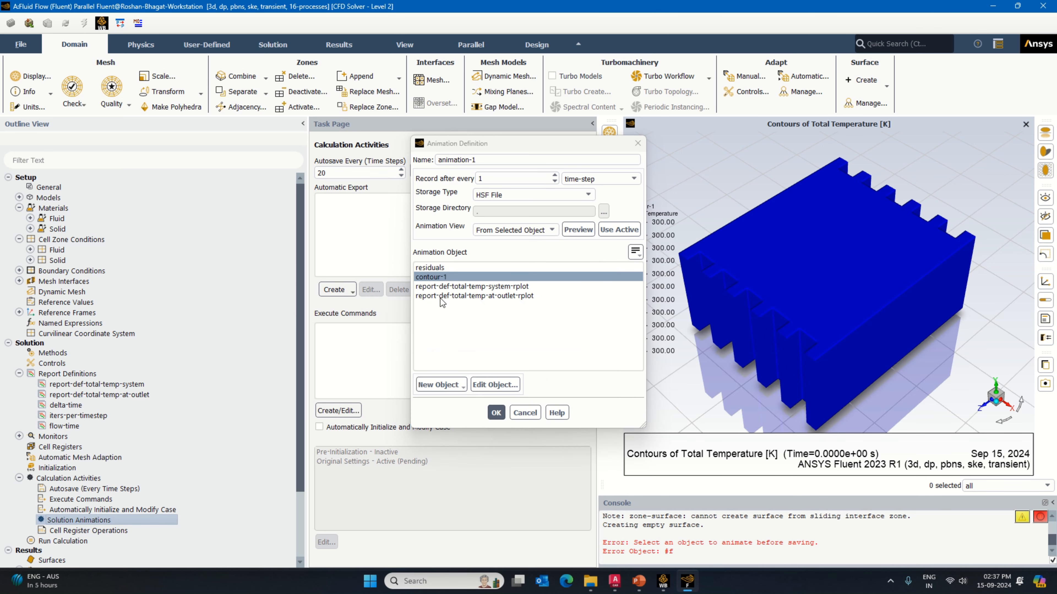
# Step: Name the animation total-temp-of-system and save its definition
pyautogui.moveTo(484, 160); pyautogui.dragTo(409, 160)
pyautogui.write('total')
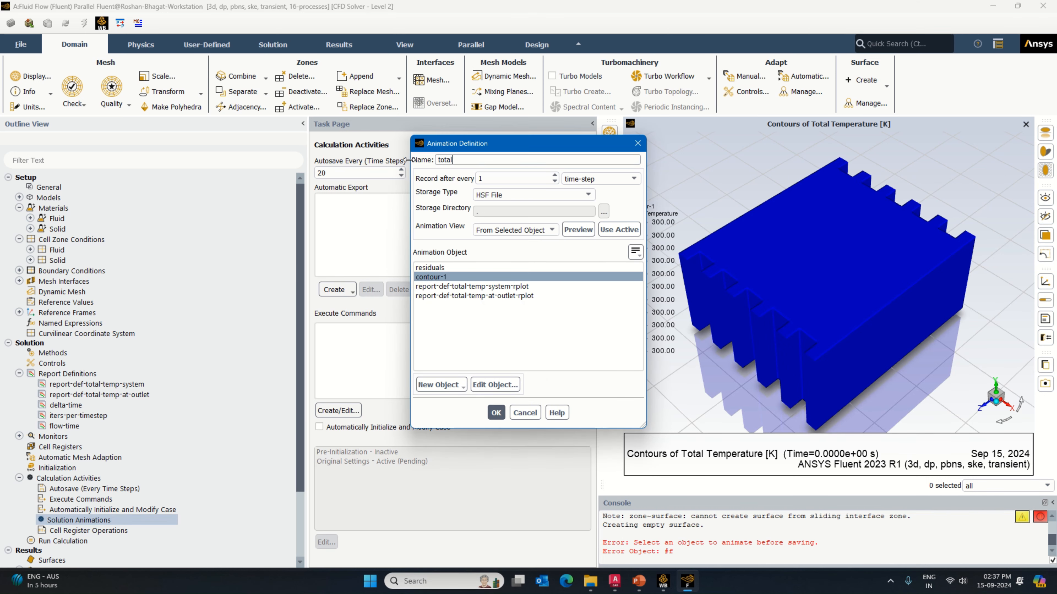
pyautogui.write('-temp-of-system')
pyautogui.click(496, 413)
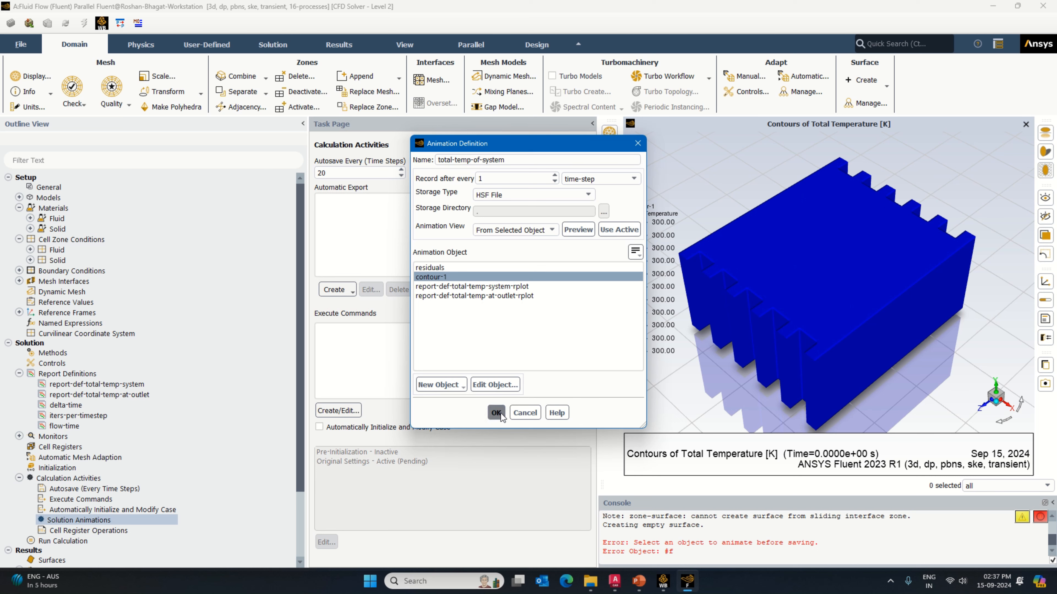
# Step: Begin another solution animation with a new contour object showing total temperature on wall-cell, and save and display it
pyautogui.doubleClick(61, 521)
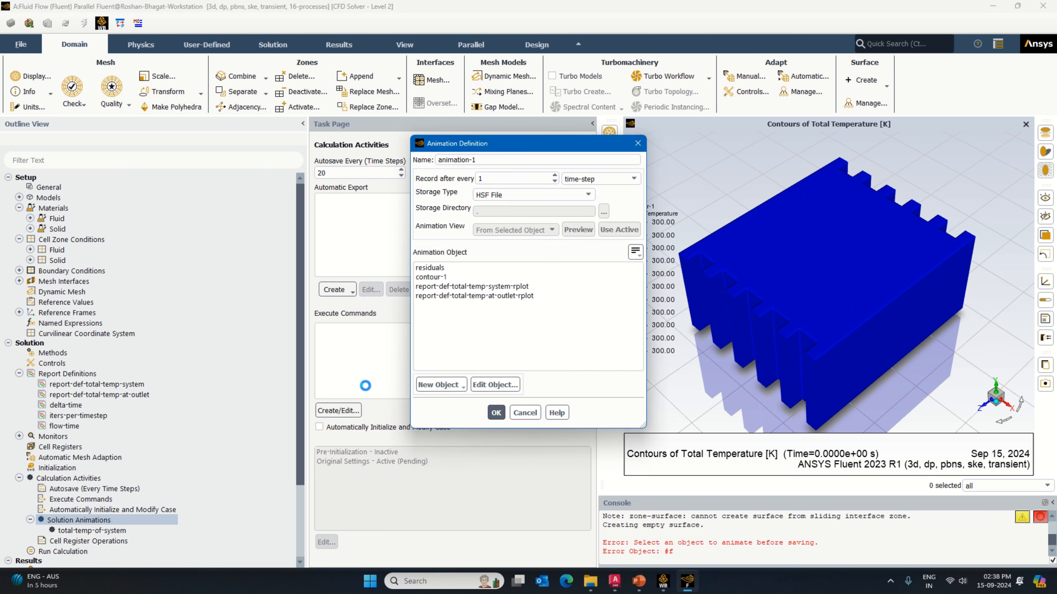
pyautogui.click(449, 386)
pyautogui.click(433, 408)
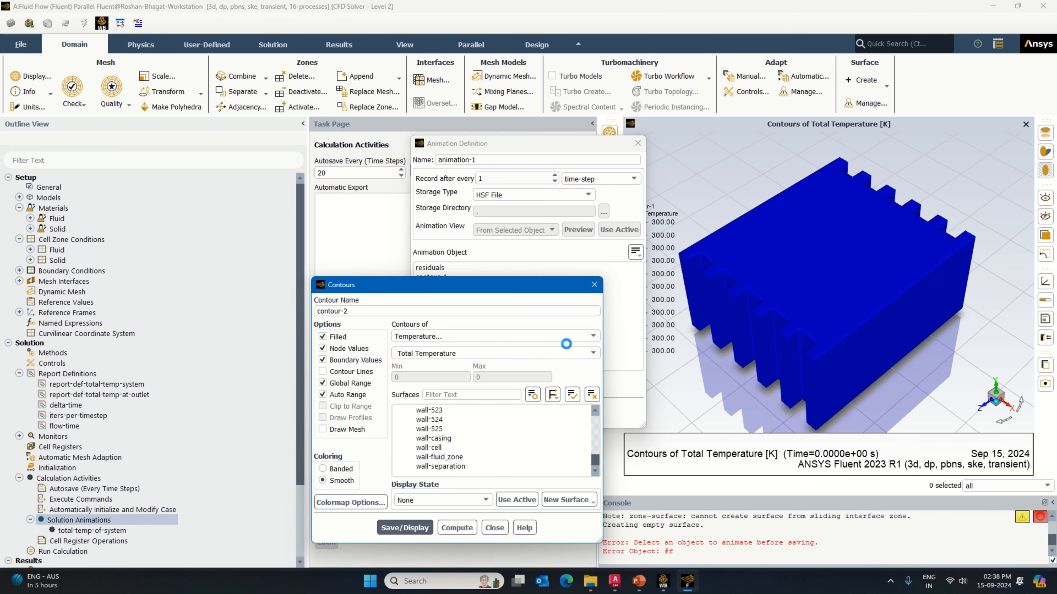
pyautogui.click(592, 337)
pyautogui.click(591, 338)
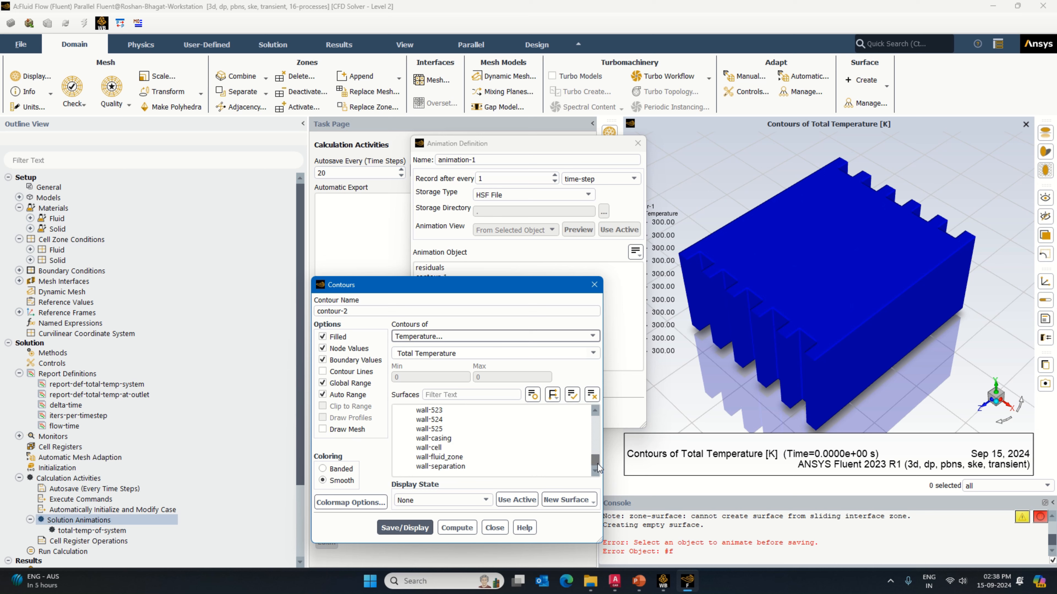
pyautogui.scroll(10, 598, 466)
pyautogui.scroll(-10, 599, 466)
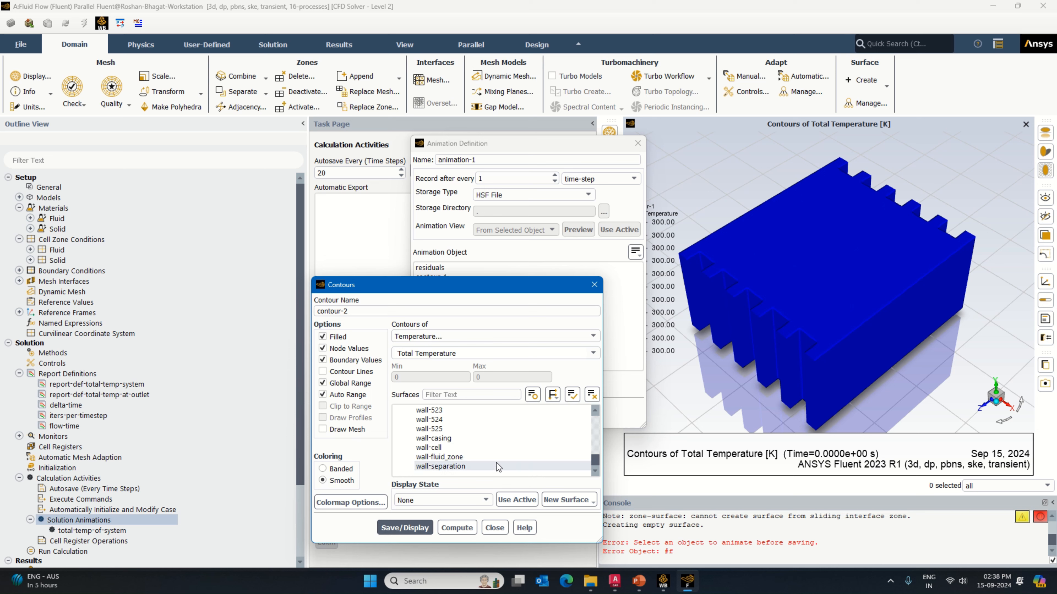
pyautogui.click(429, 447)
pyautogui.click(405, 527)
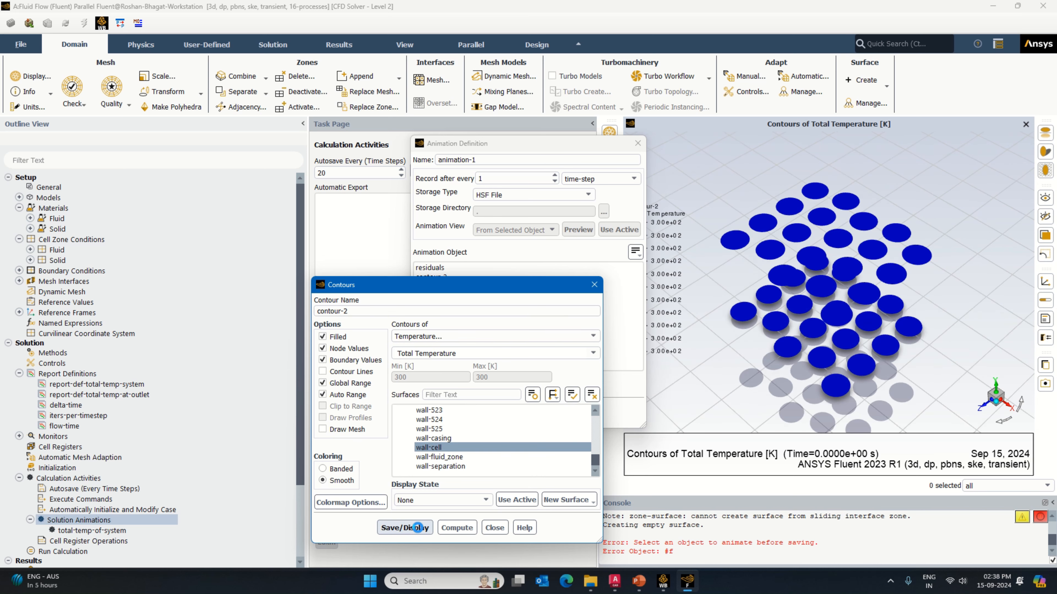
# Step: Enlarge the Contours dialog, add contact_region_99-trg to the cell contour's surfaces, and save and display it
pyautogui.moveTo(595, 462); pyautogui.dragTo(760, 397)
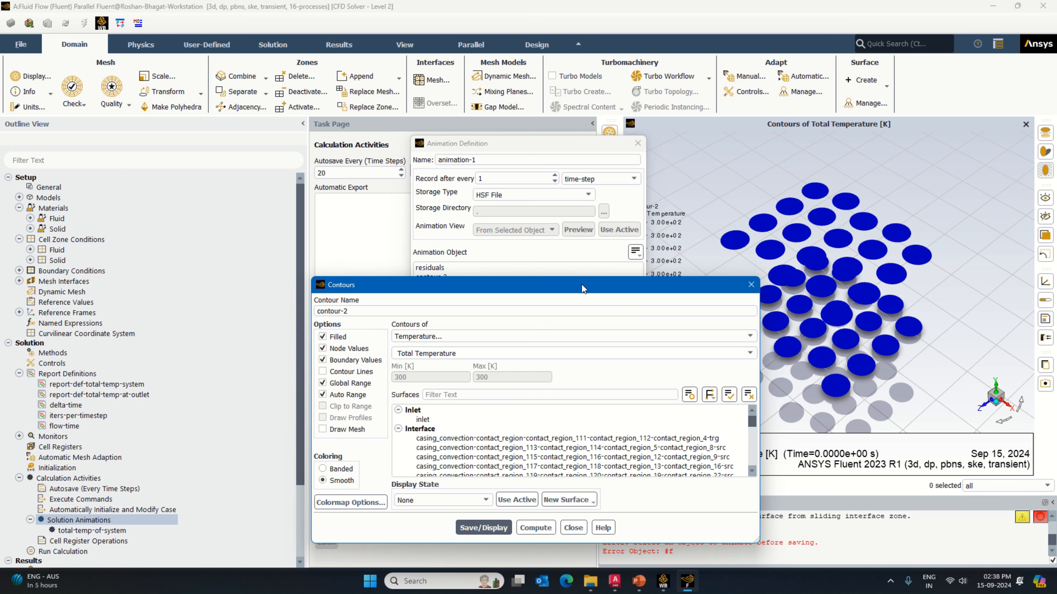
pyautogui.moveTo(582, 285); pyautogui.dragTo(365, 158)
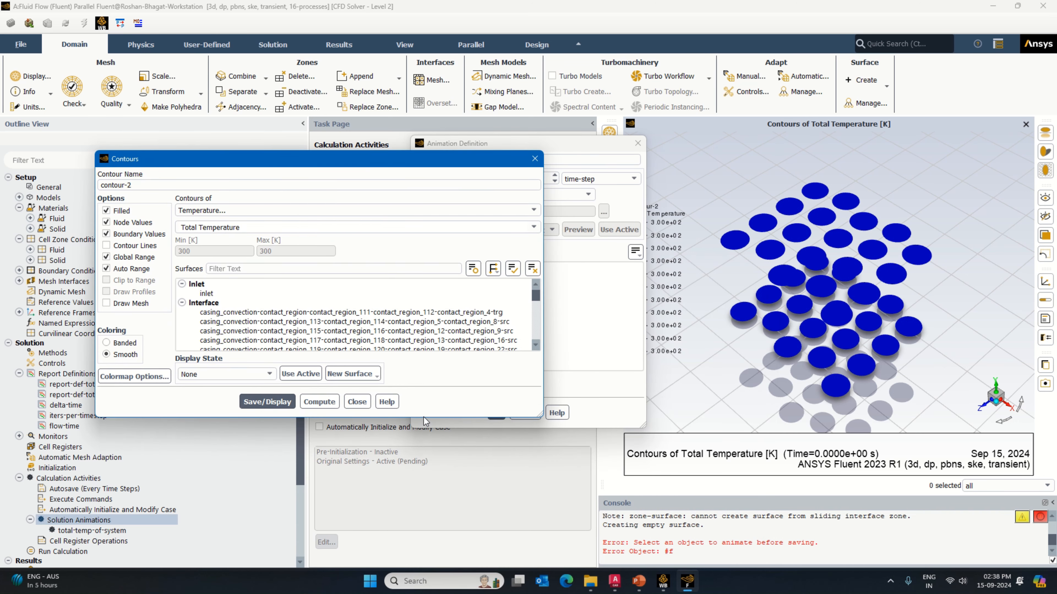
pyautogui.moveTo(424, 418); pyautogui.dragTo(418, 507)
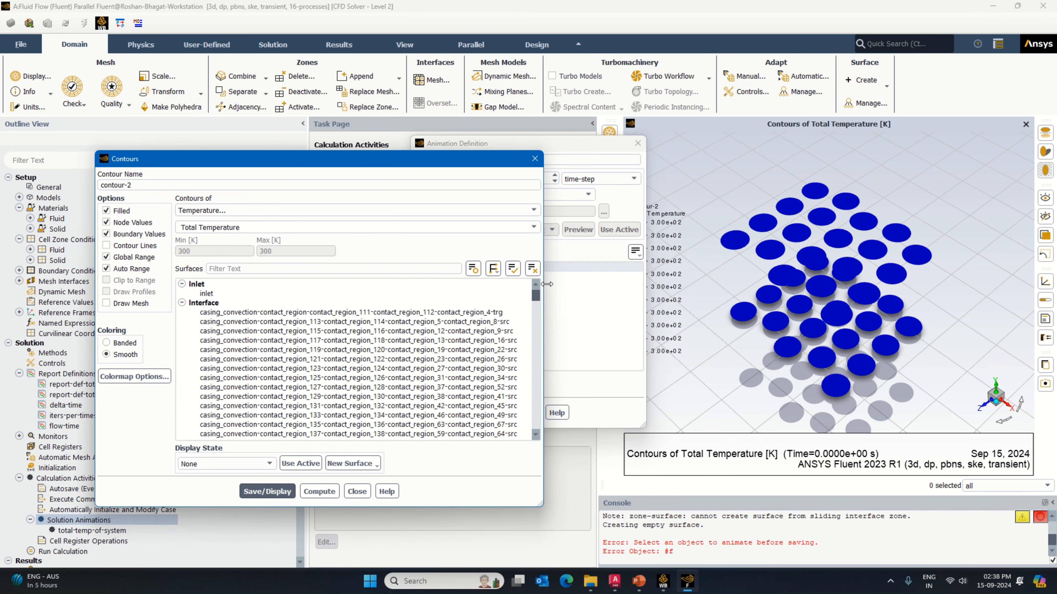
pyautogui.moveTo(534, 294); pyautogui.dragTo(532, 341)
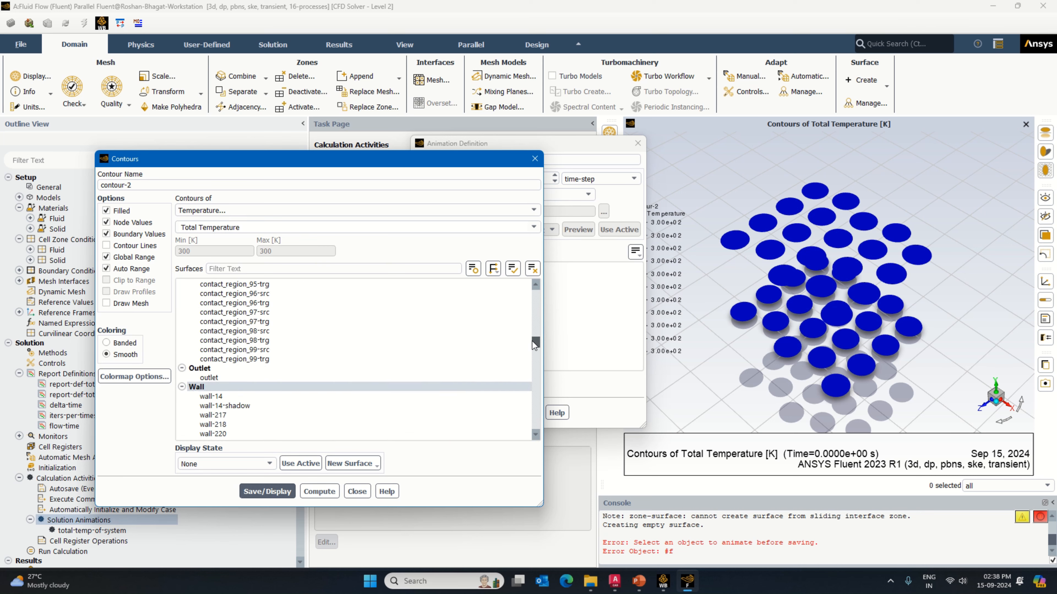
pyautogui.click(270, 359)
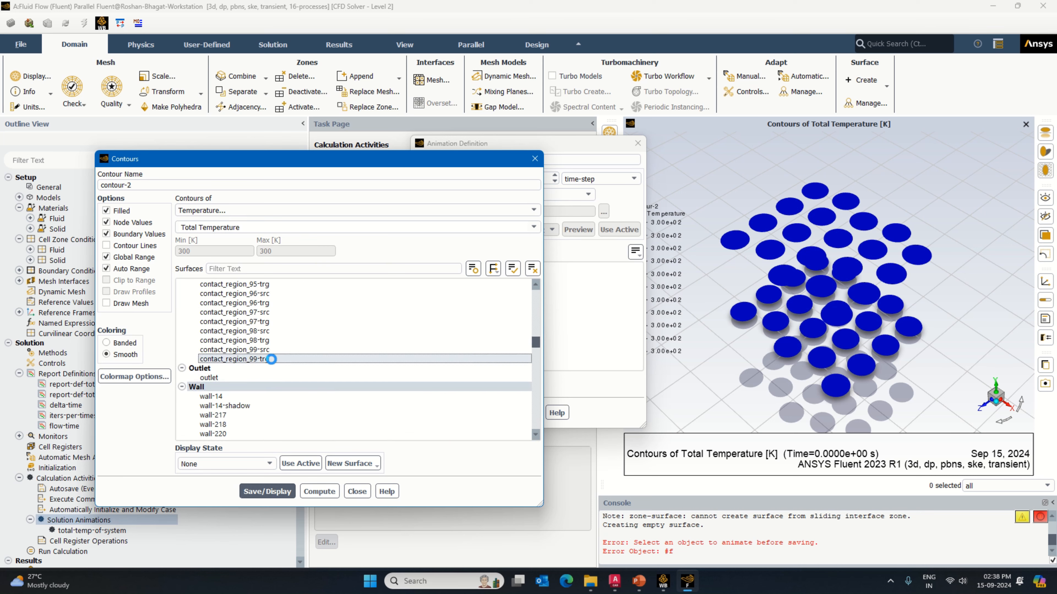
pyautogui.click(269, 490)
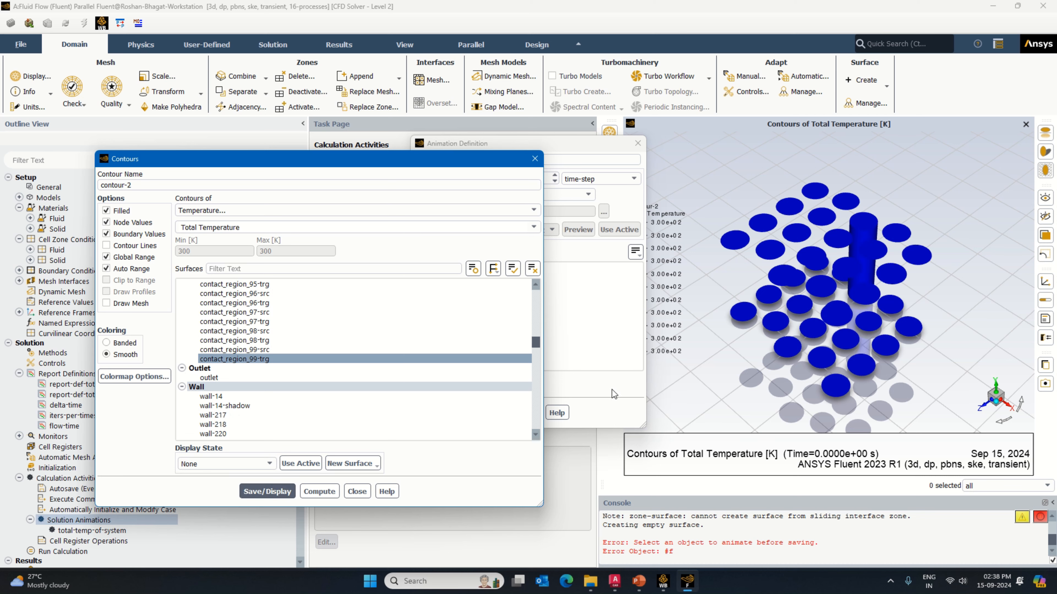
# Step: Add contact_region_98-trg, 97-trg, 96-trg and 95-trg to the cell contour's surfaces, redisplaying the contour after each addition
pyautogui.click(255, 351)
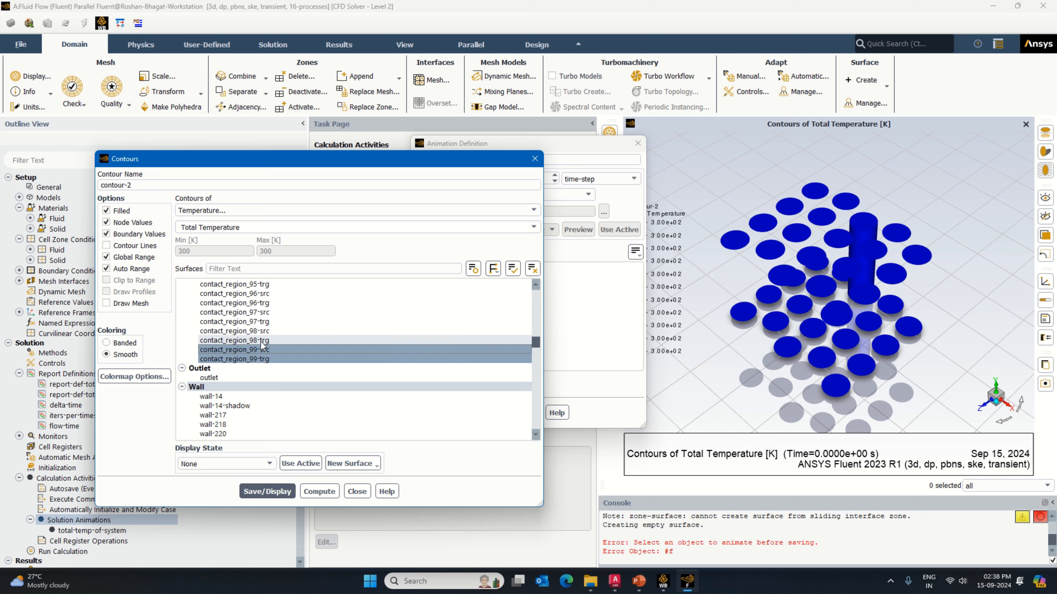
pyautogui.click(266, 491)
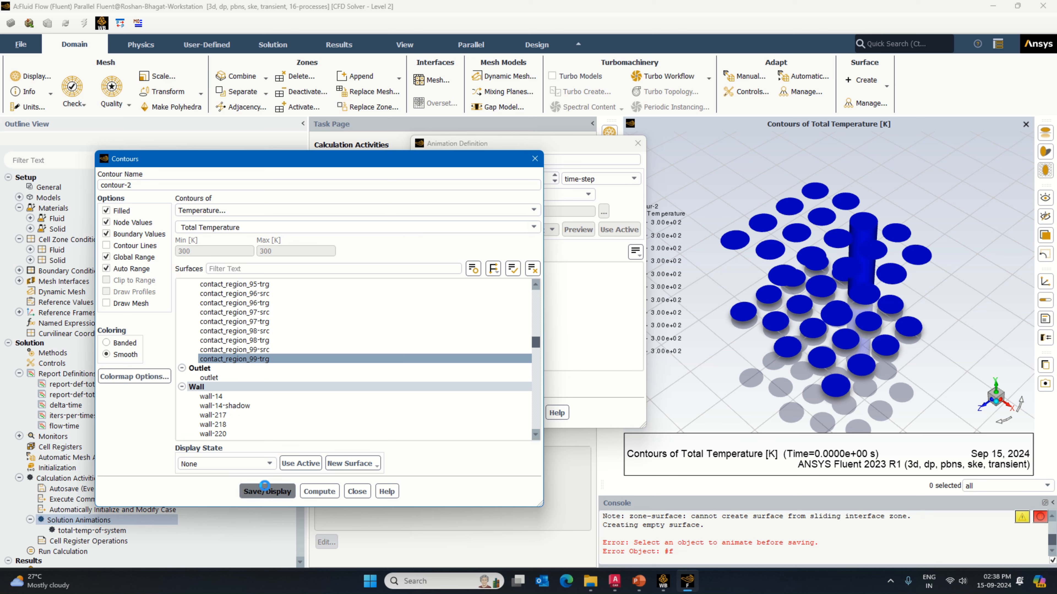
pyautogui.click(266, 340)
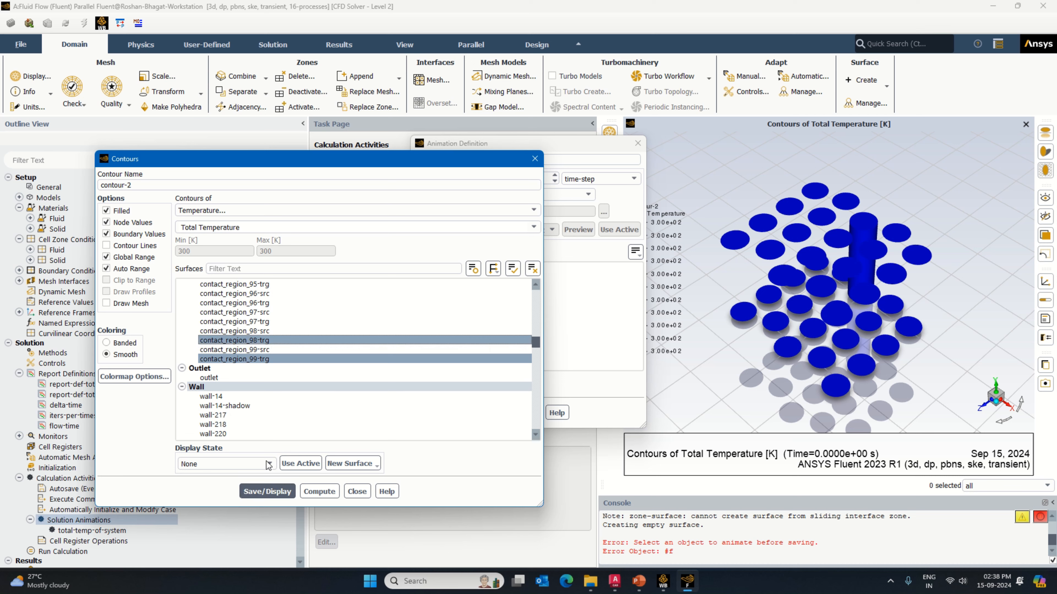
pyautogui.click(267, 491)
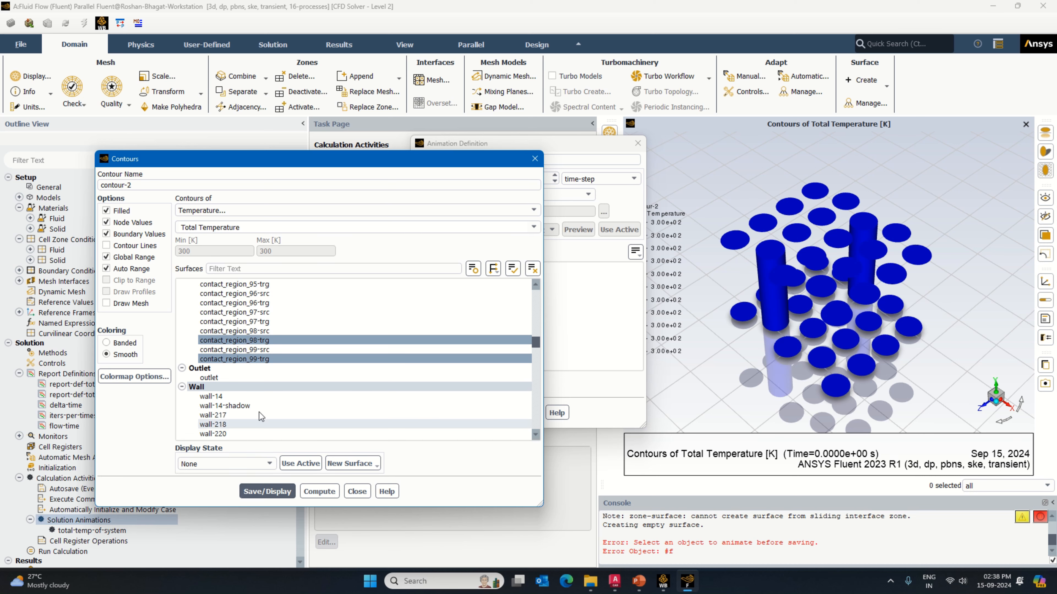
pyautogui.click(266, 321)
pyautogui.click(267, 491)
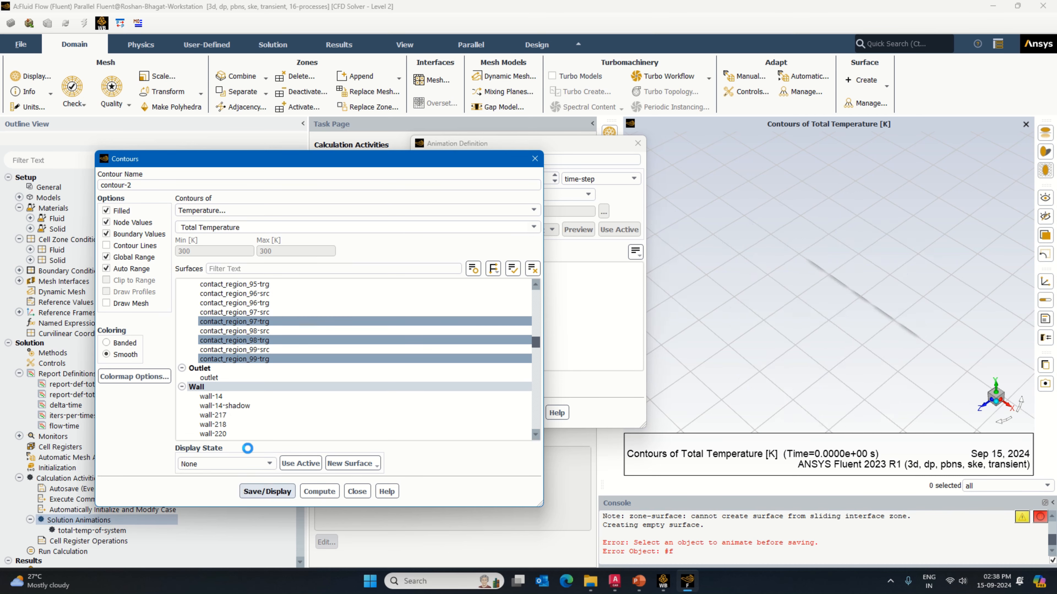
pyautogui.click(249, 303)
pyautogui.click(266, 491)
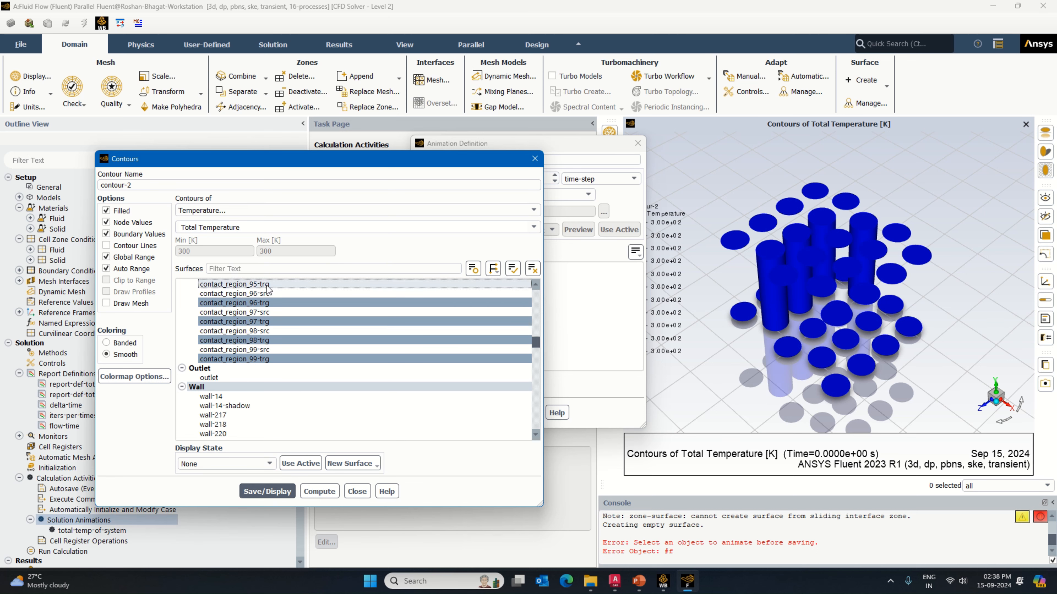
pyautogui.click(234, 284)
pyautogui.click(271, 491)
# Step: Add the trg surfaces of contact regions 94, 93, 92, 91, 90, 89 and 87 to the cell contour's selection
pyautogui.scroll(3, 288, 401)
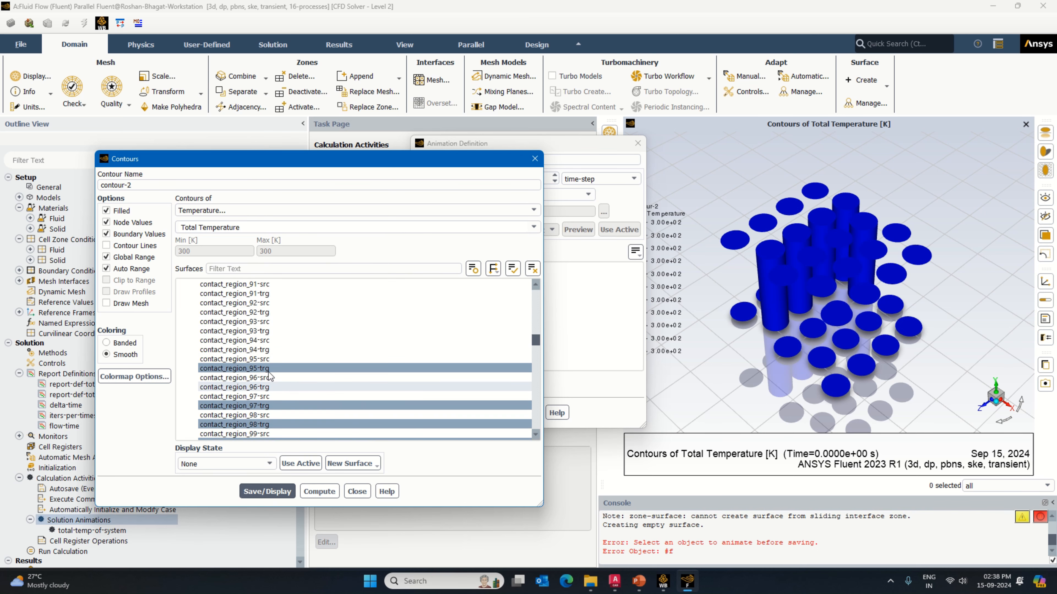
pyautogui.click(265, 331)
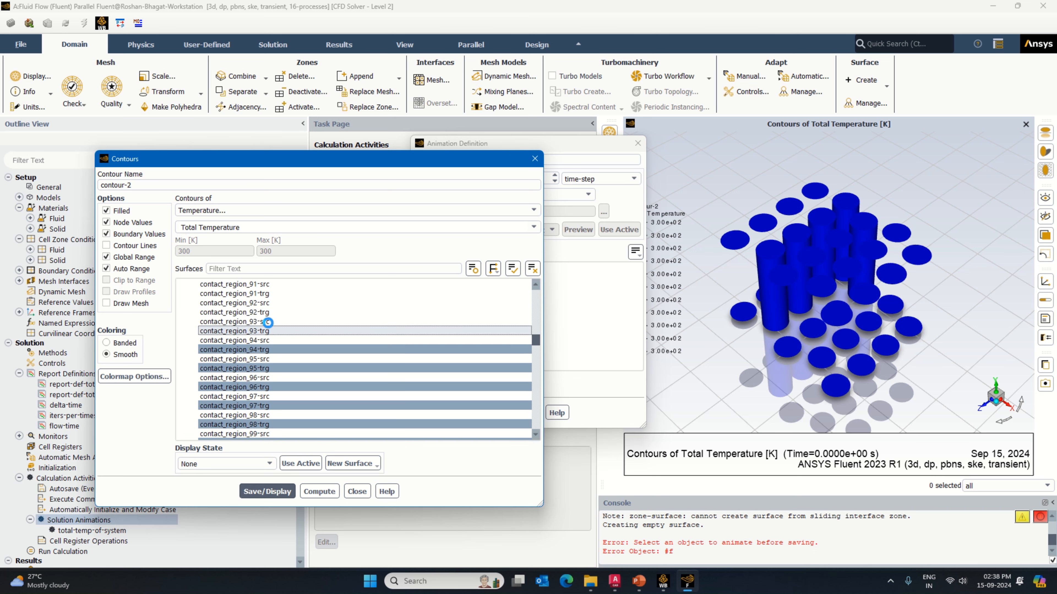
pyautogui.click(266, 312)
pyautogui.click(268, 293)
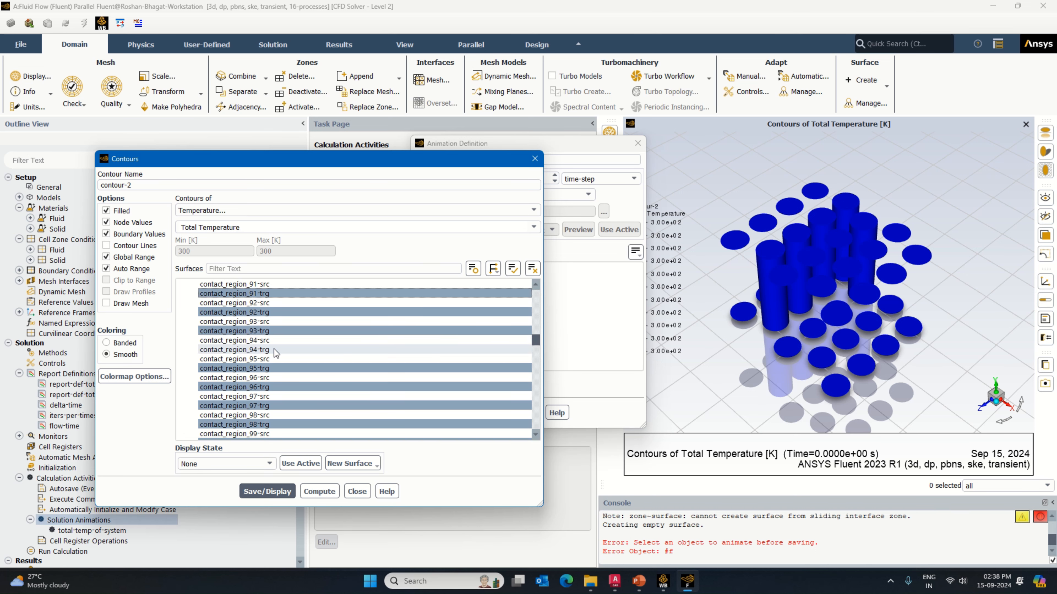
pyautogui.scroll(2, 274, 347)
pyautogui.click(269, 332)
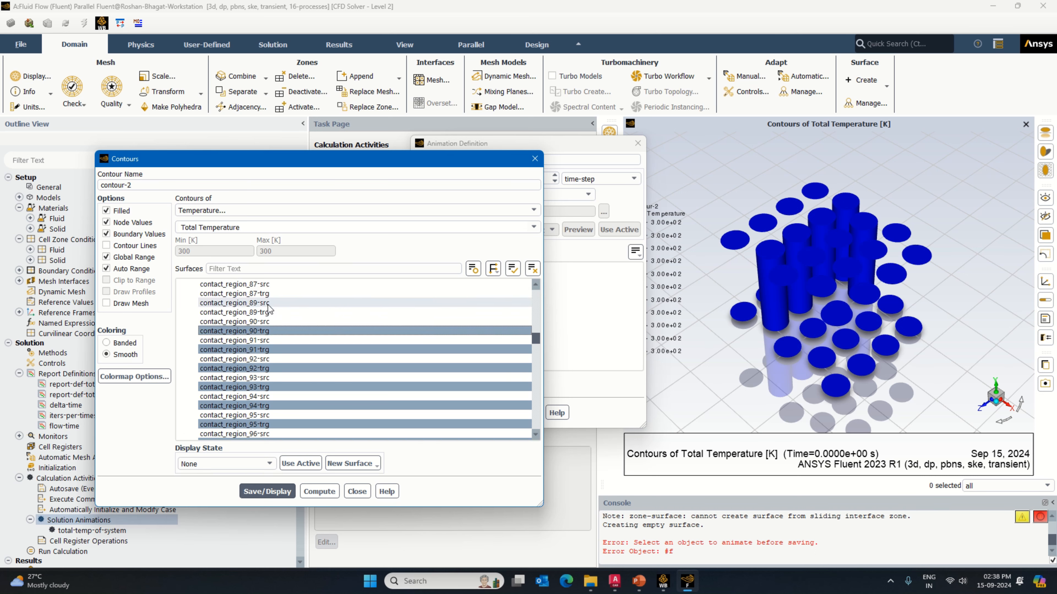
pyautogui.click(267, 313)
pyautogui.click(268, 293)
# Step: Add the trg surfaces of contact regions 86, 84, 83, 80 and 79 to the cell contour's selection
pyautogui.scroll(3, 273, 358)
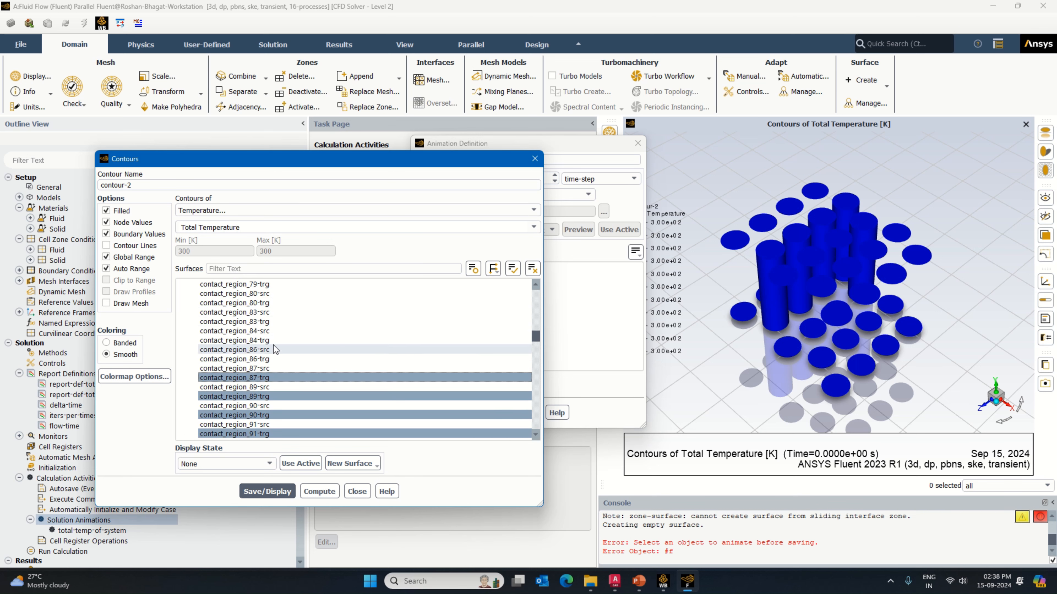
pyautogui.click(268, 360)
pyautogui.click(267, 341)
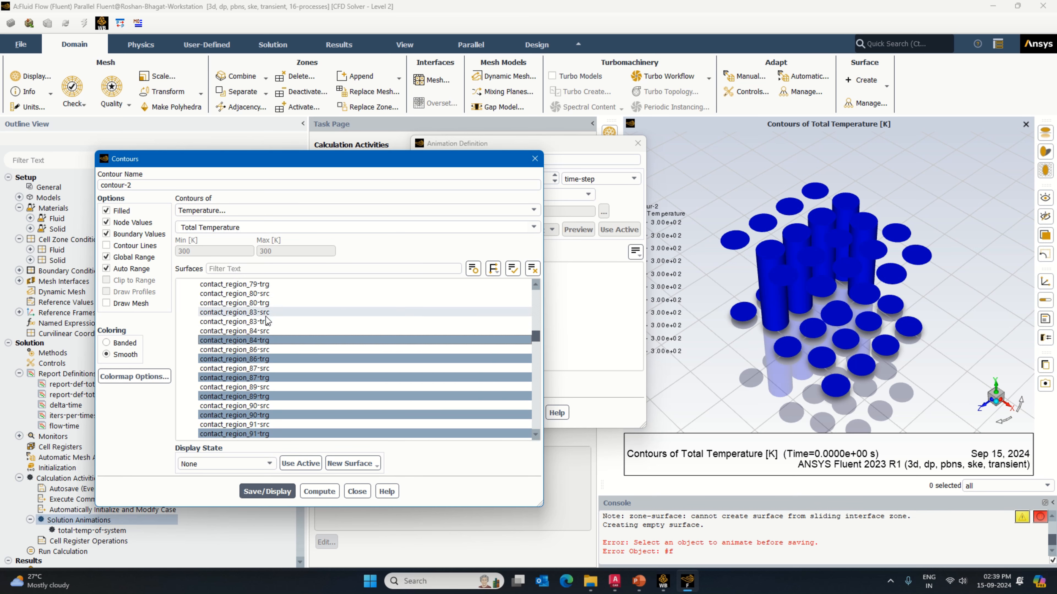
pyautogui.click(267, 321)
pyautogui.click(266, 303)
pyautogui.click(267, 284)
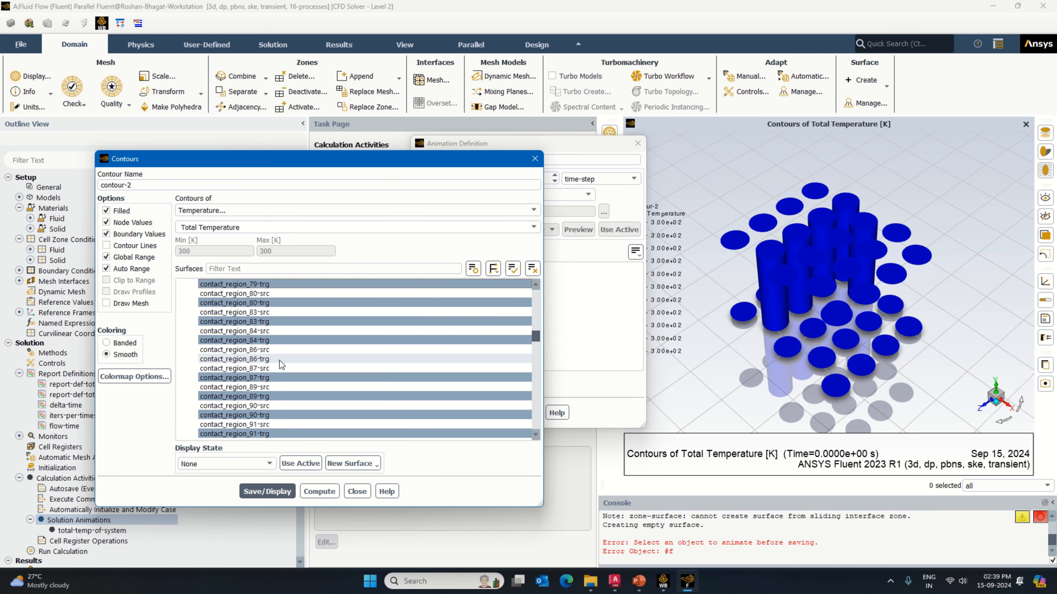
# Step: Add contact_region_76-trg, 75-trg and 72-trg to the cell contour's surfaces, and save and display the contour
pyautogui.scroll(4, 279, 361)
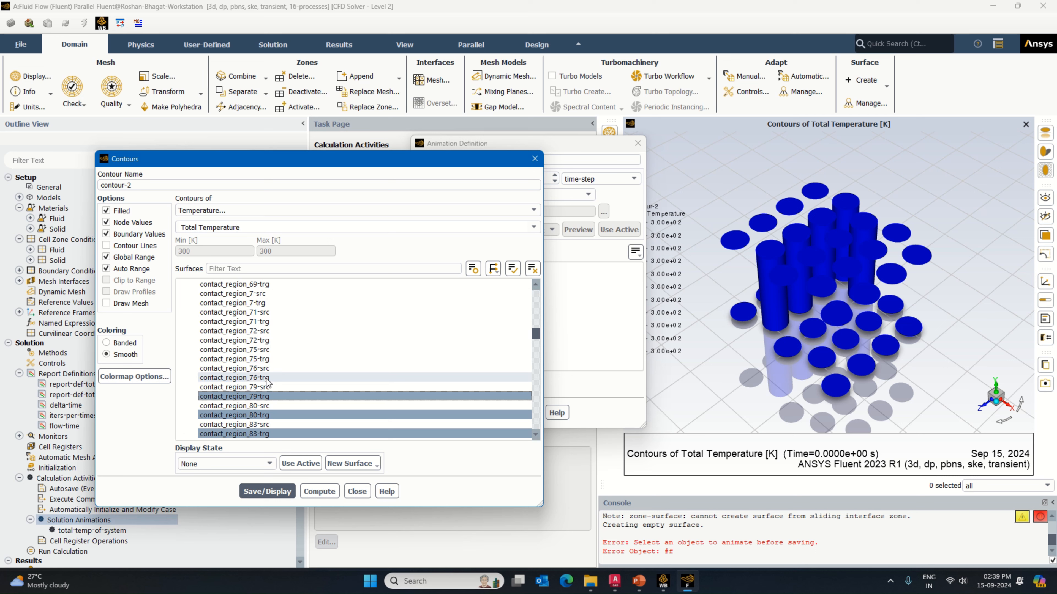
pyautogui.click(267, 379)
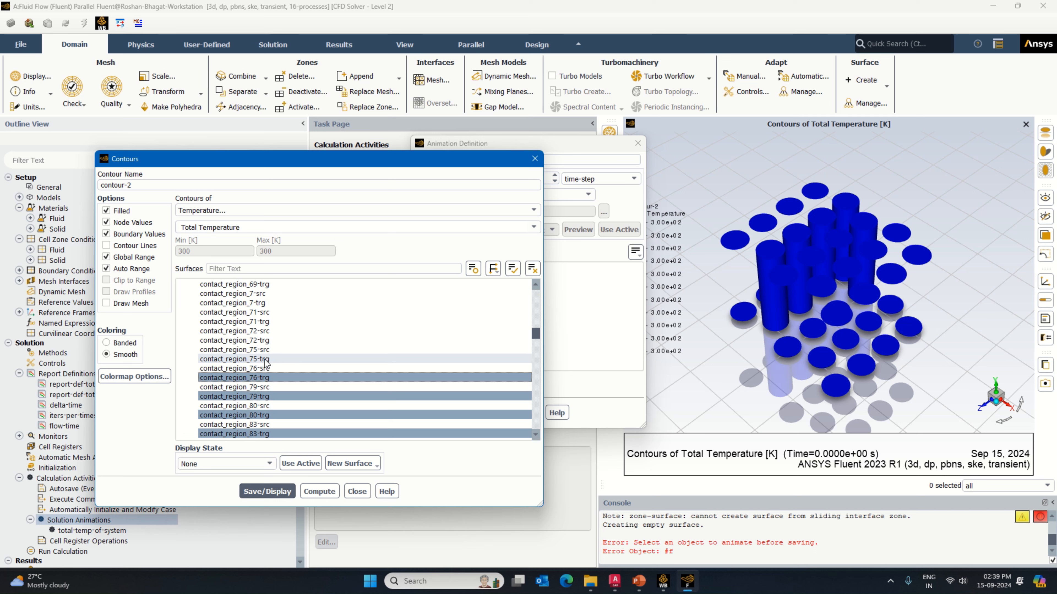
pyautogui.click(266, 359)
pyautogui.click(267, 340)
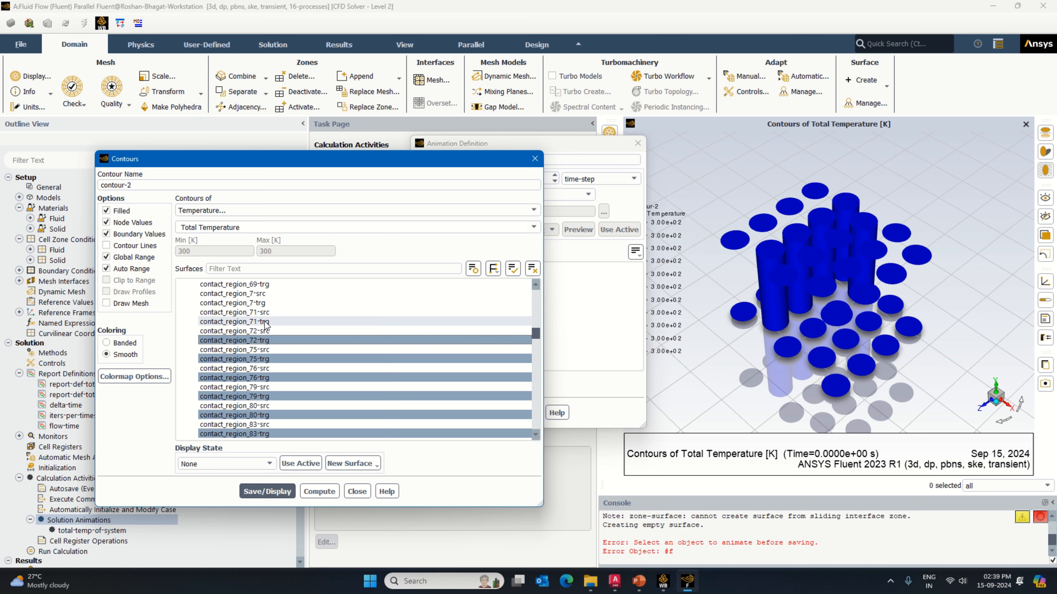
pyautogui.click(269, 492)
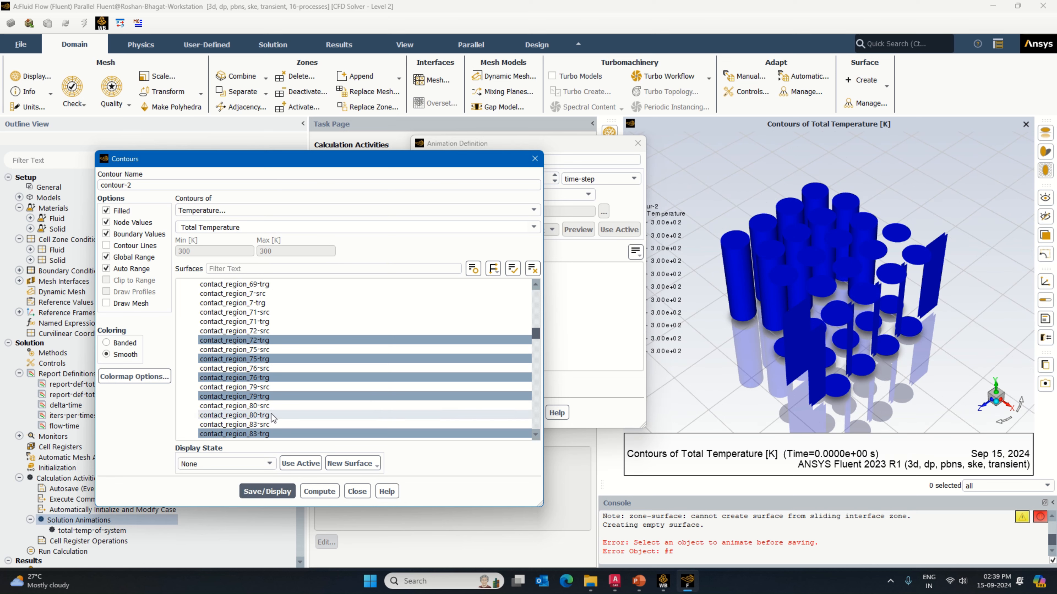
# Step: Remove contact_region_72-trg, 75-trg and 76-trg from the cell contour's surfaces and redisplay the contour
pyautogui.moveTo(1006, 318); pyautogui.dragTo(974, 357)
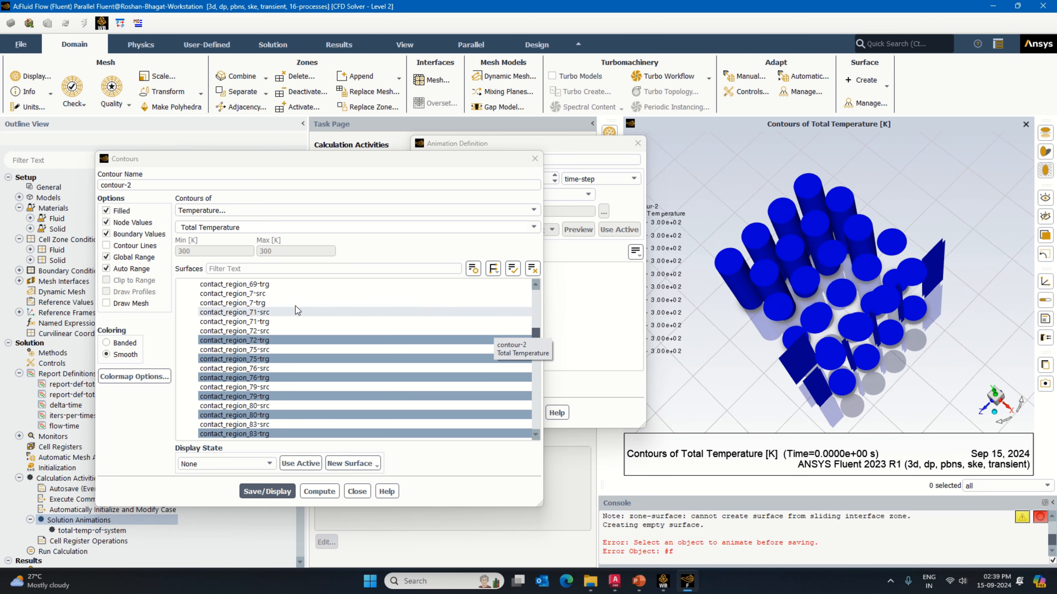
pyautogui.click(257, 343)
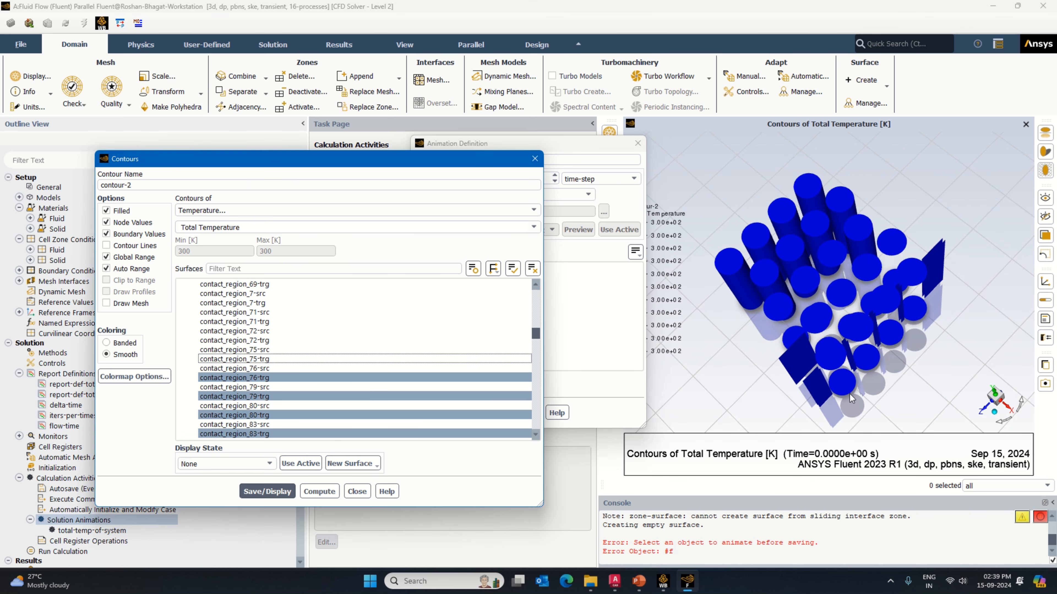
pyautogui.click(308, 376)
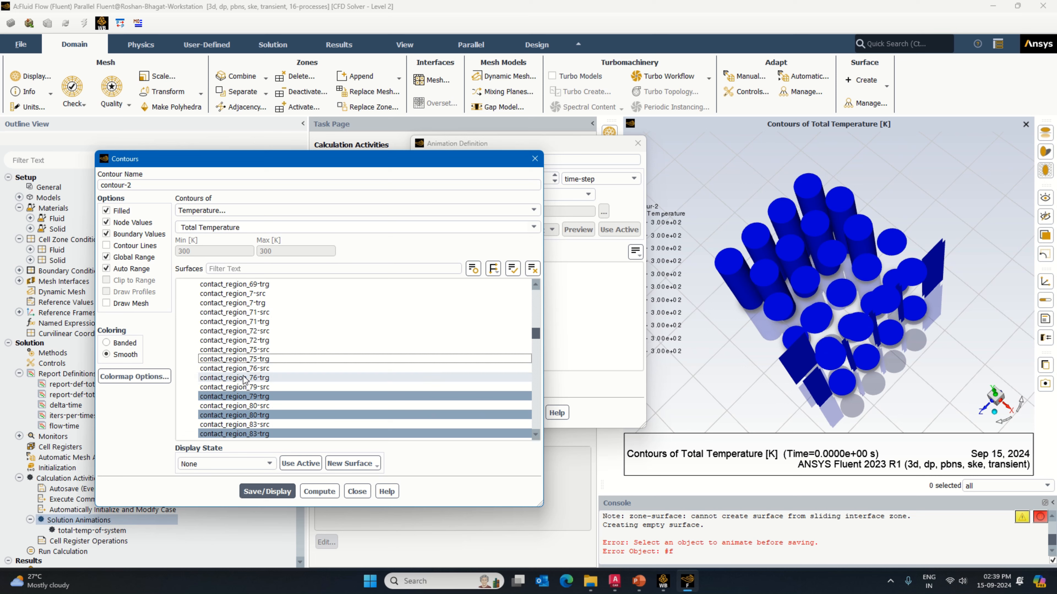
pyautogui.click(275, 490)
# Step: Remove contact_region_79-trg and 80-trg from the cell contour's surfaces, saving and displaying the result
pyautogui.scroll(-2, 273, 350)
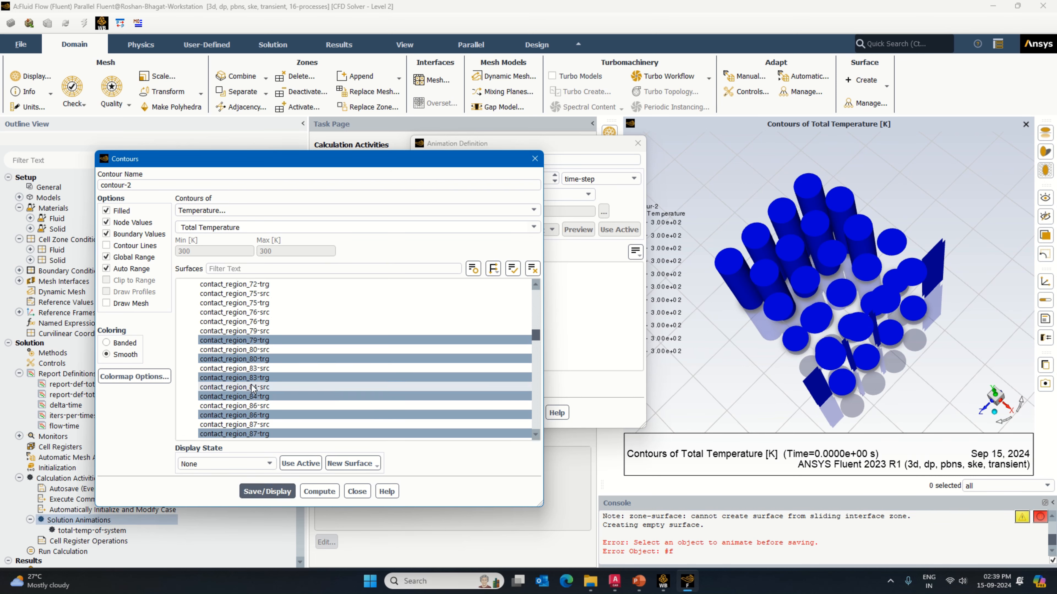
pyautogui.click(267, 340)
pyautogui.click(263, 359)
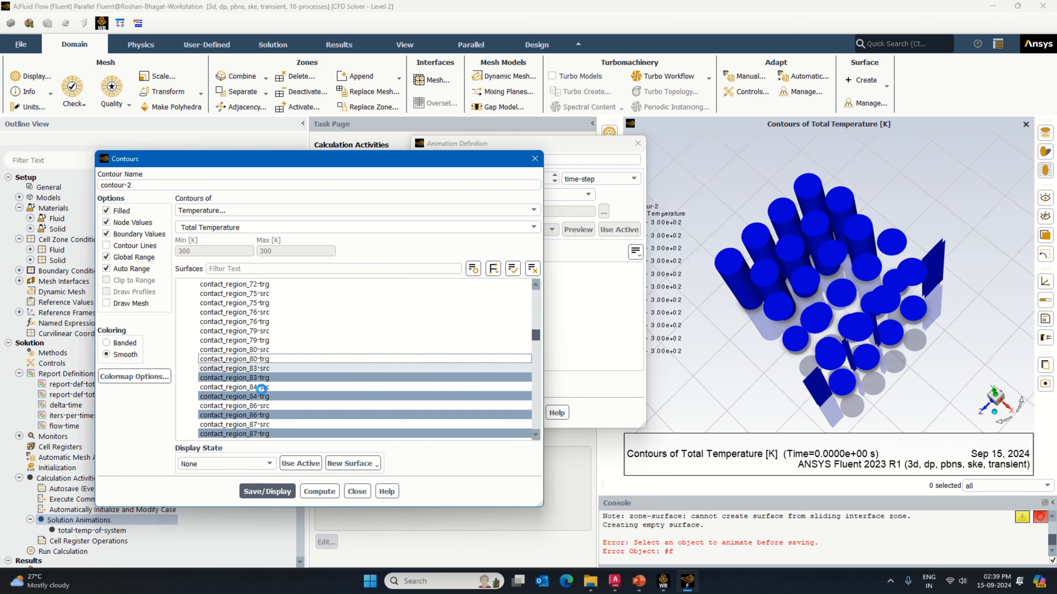
pyautogui.click(271, 491)
# Step: Remove the trg surfaces of contact regions 83, 84, 86, 87, 89, 90 and 91 from the cell contour and redisplay it
pyautogui.scroll(-2, 265, 333)
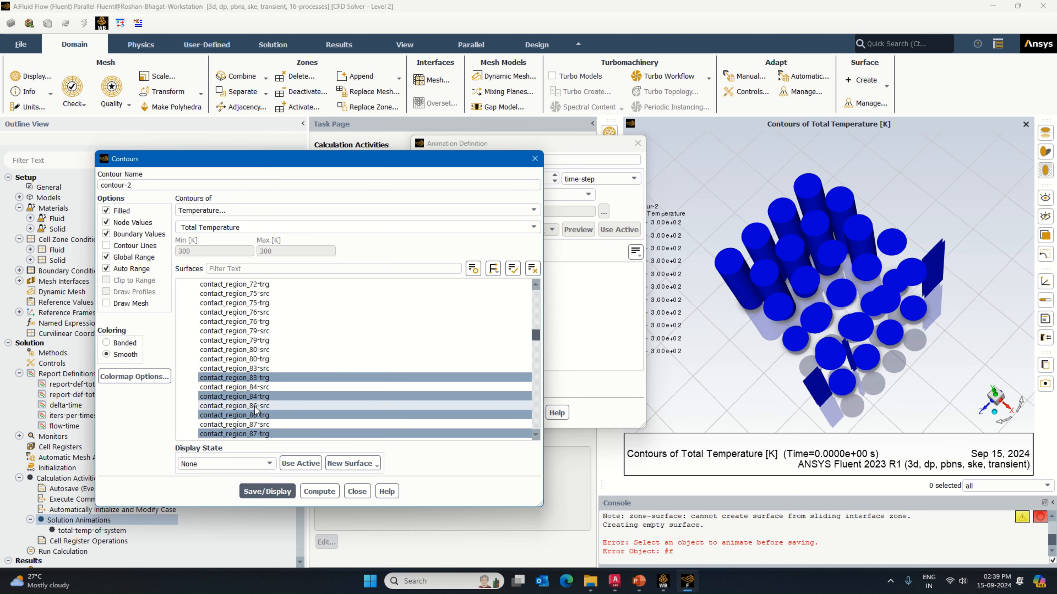
pyautogui.click(265, 322)
pyautogui.click(264, 340)
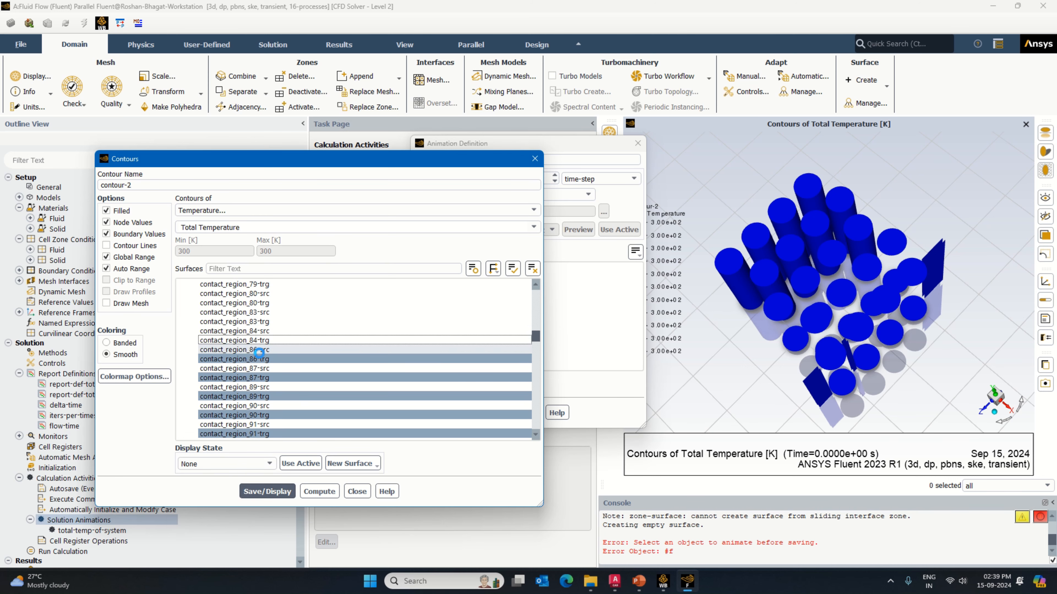
pyautogui.click(262, 359)
pyautogui.click(263, 377)
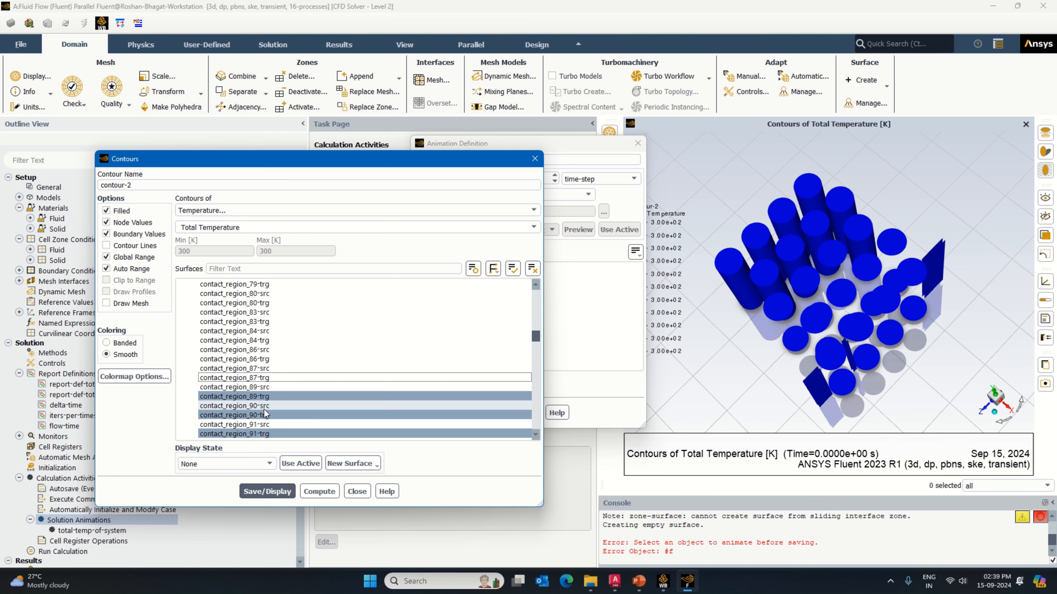
pyautogui.click(263, 396)
pyautogui.click(263, 415)
pyautogui.click(262, 434)
pyautogui.click(266, 492)
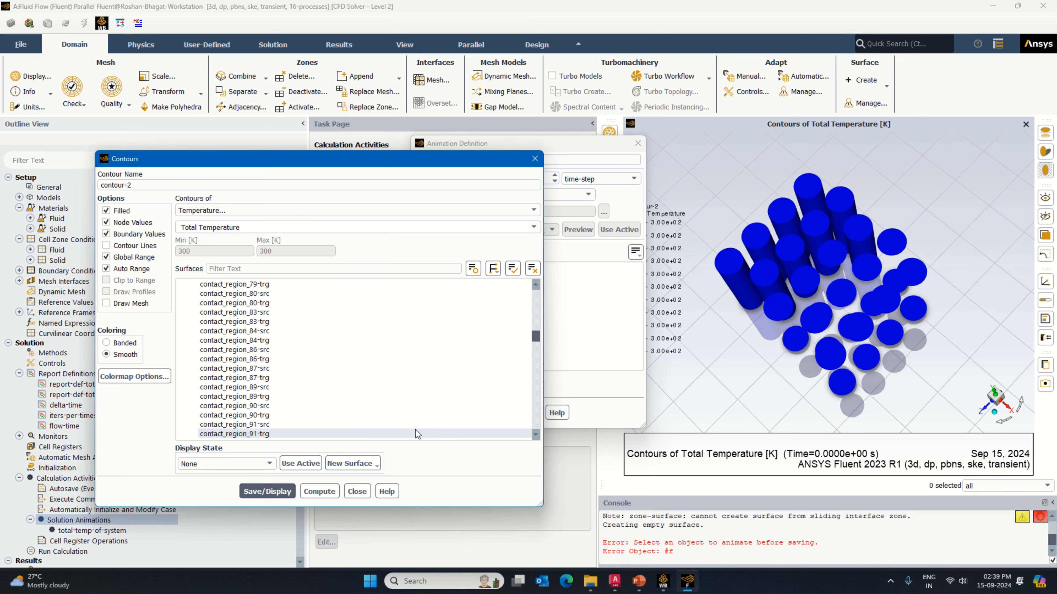
# Step: Add contact_region_91-trg back to the cell contour and try 90-trg and 89-trg in turn, deselecting both again
pyautogui.moveTo(809, 328); pyautogui.dragTo(810, 378)
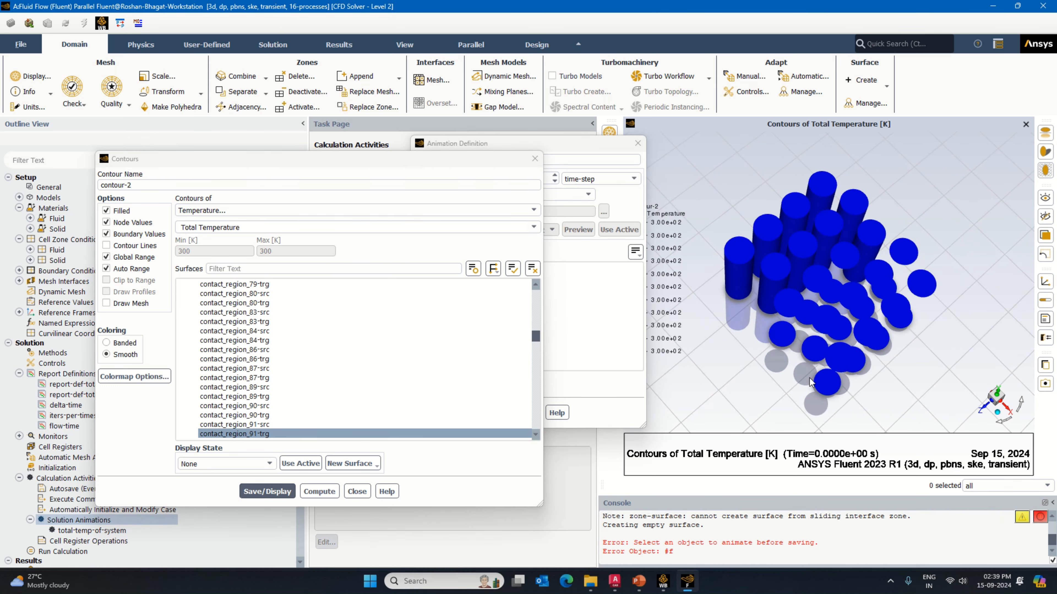
pyautogui.click(263, 415)
pyautogui.click(263, 415)
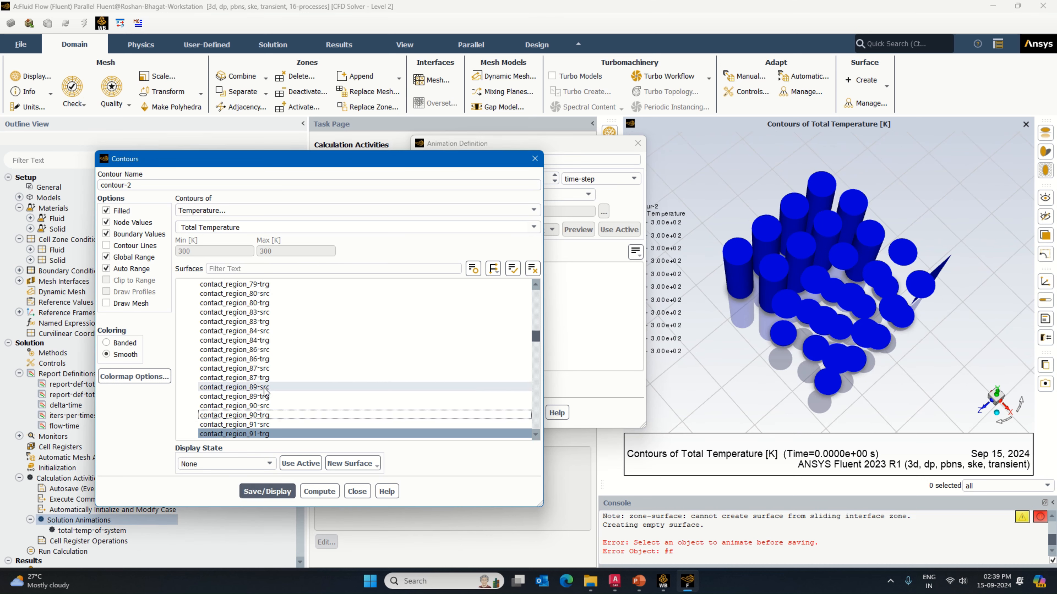
pyautogui.click(268, 397)
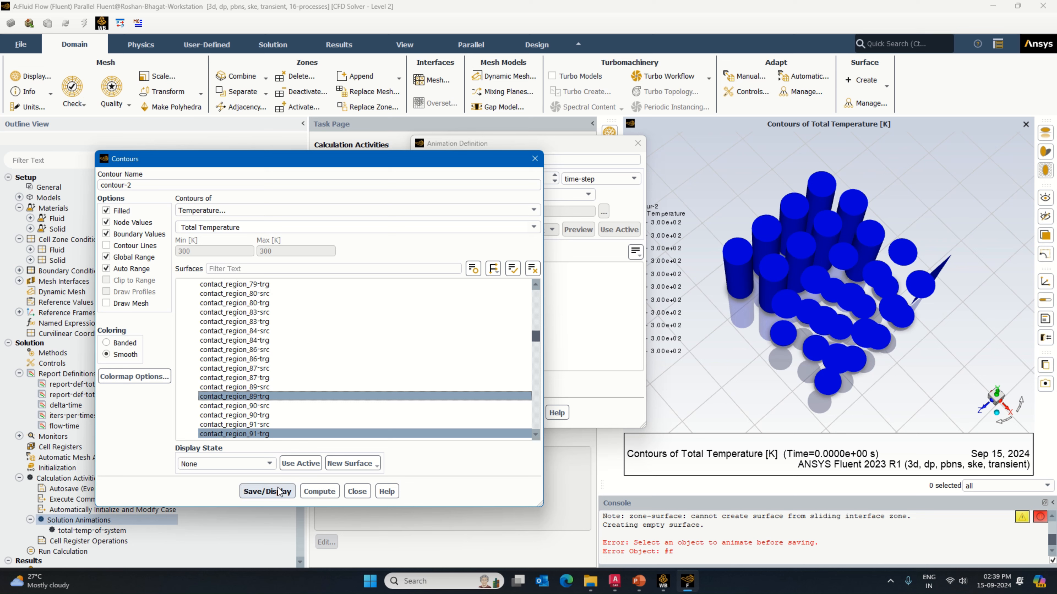
pyautogui.click(263, 397)
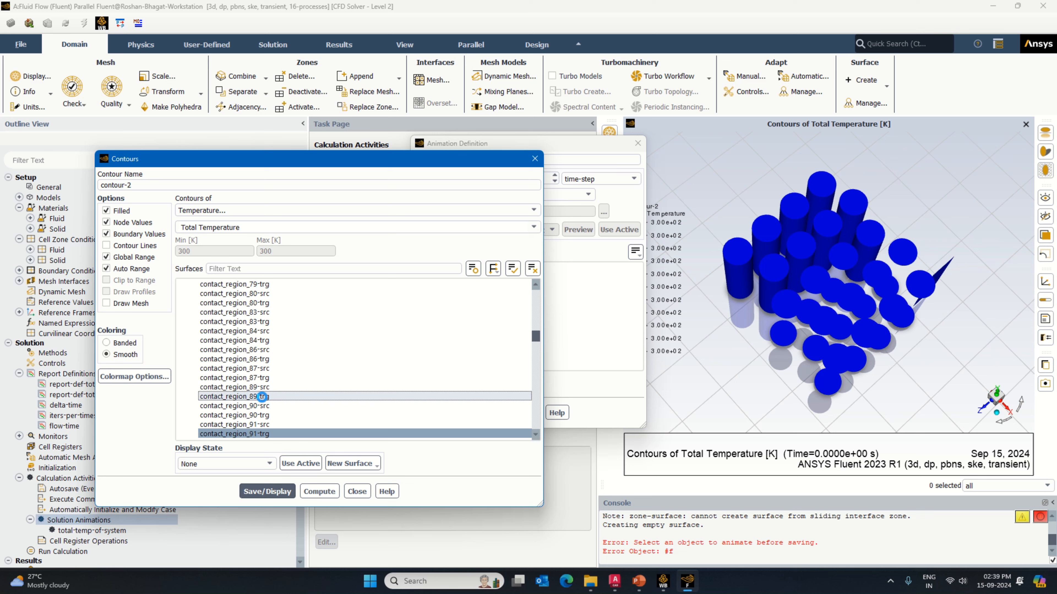
# Step: Select contact_region_92-trg and 87-trg for the cell contour, and save and display it
pyautogui.scroll(-1, 290, 410)
pyautogui.click(289, 407)
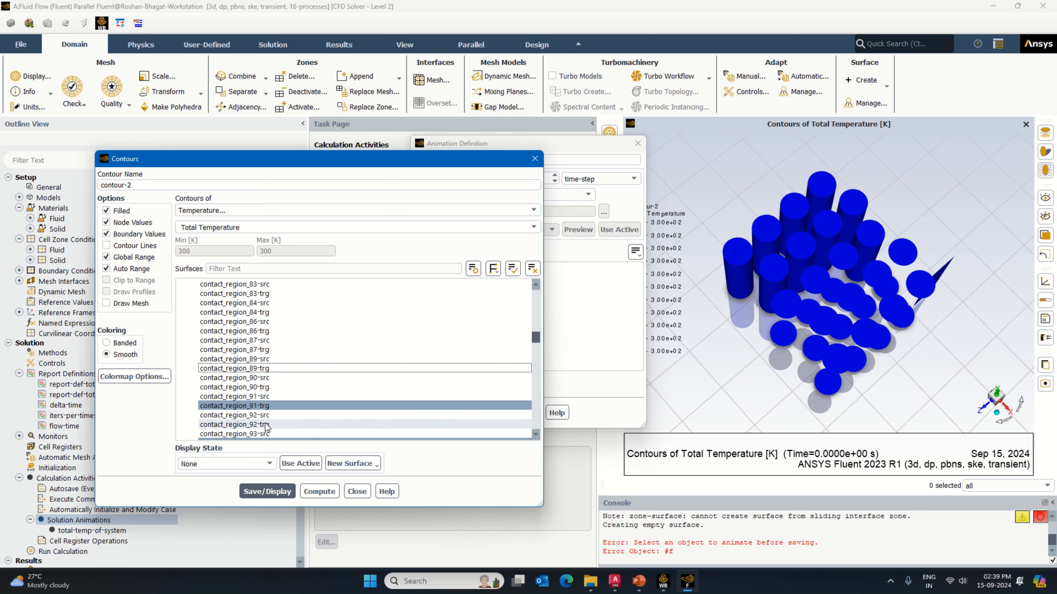
pyautogui.click(271, 492)
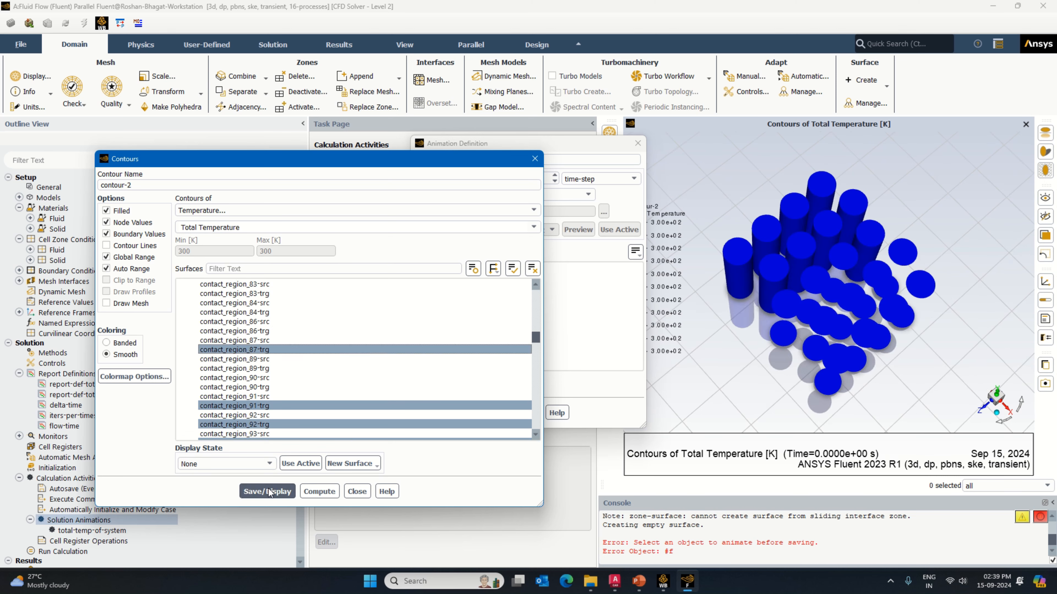
pyautogui.click(268, 492)
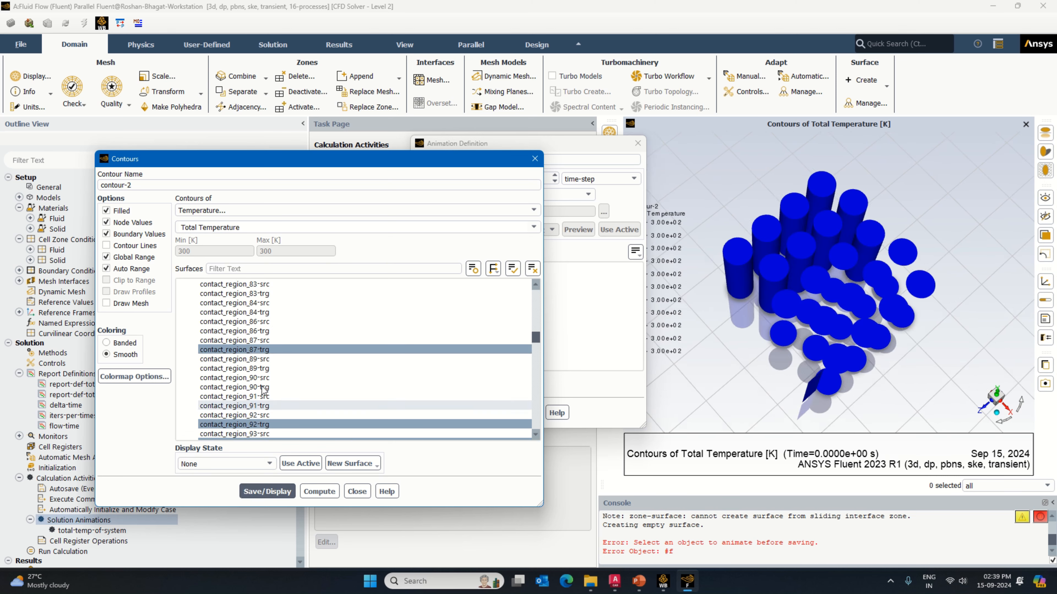
# Step: Remove contact_region_87-trg from the cell contour, try 86-trg in its place, and deselect that too, redisplaying the contour
pyautogui.click(258, 350)
pyautogui.click(265, 331)
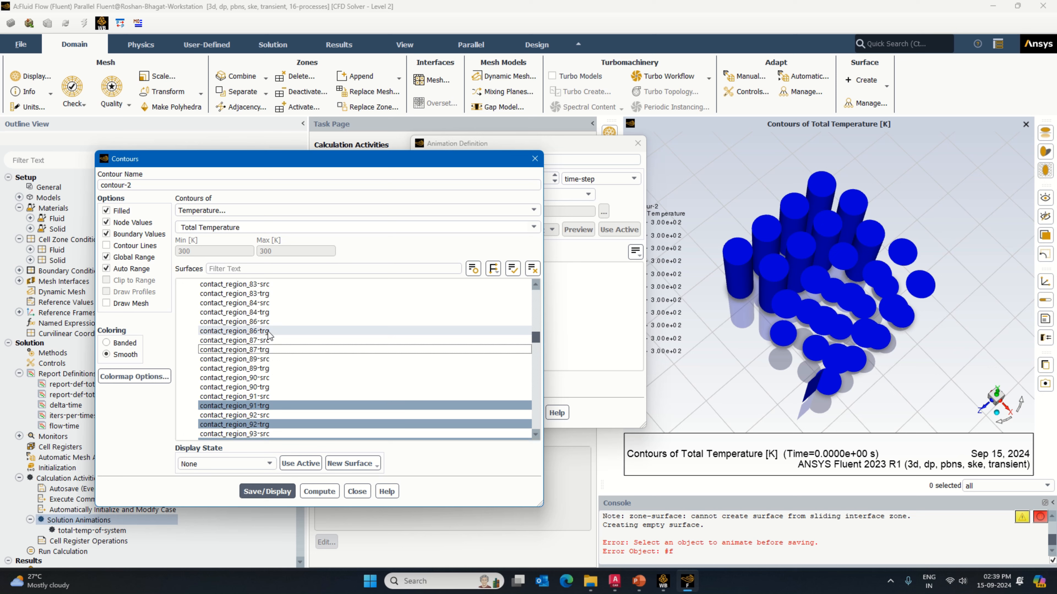
pyautogui.click(266, 492)
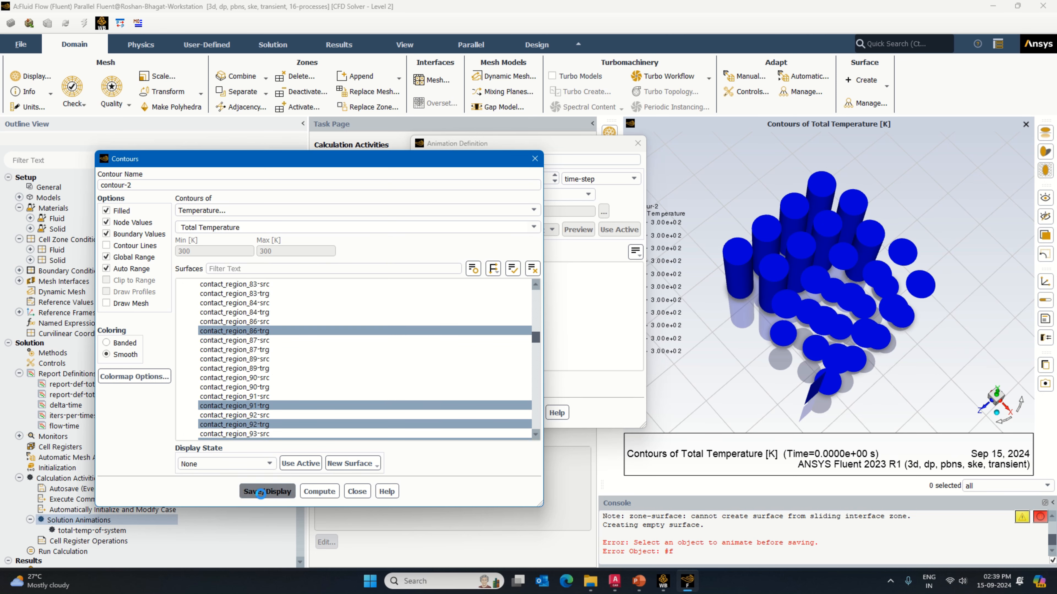
pyautogui.click(258, 331)
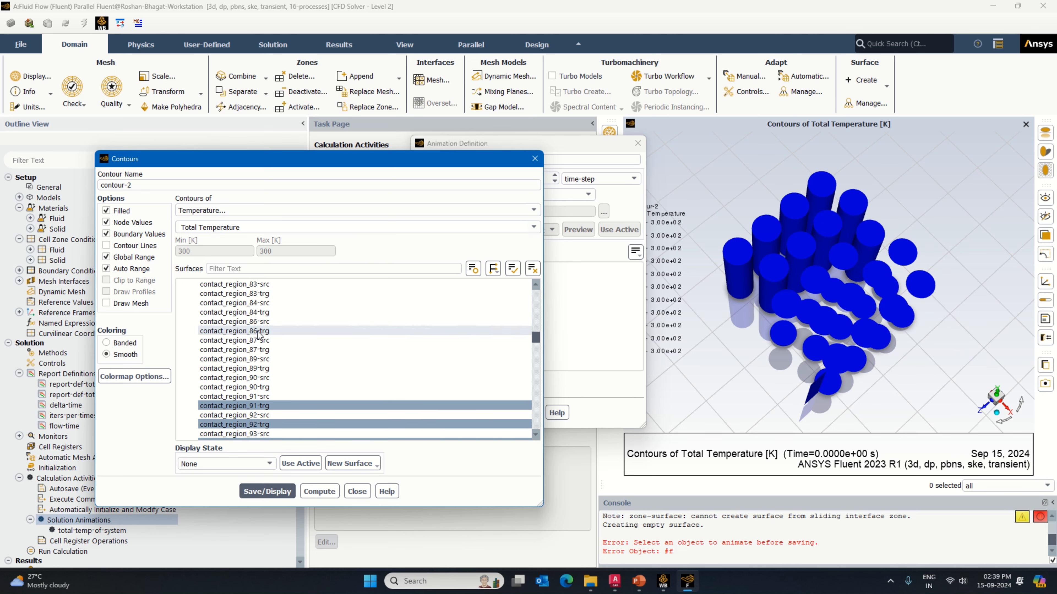
pyautogui.click(281, 493)
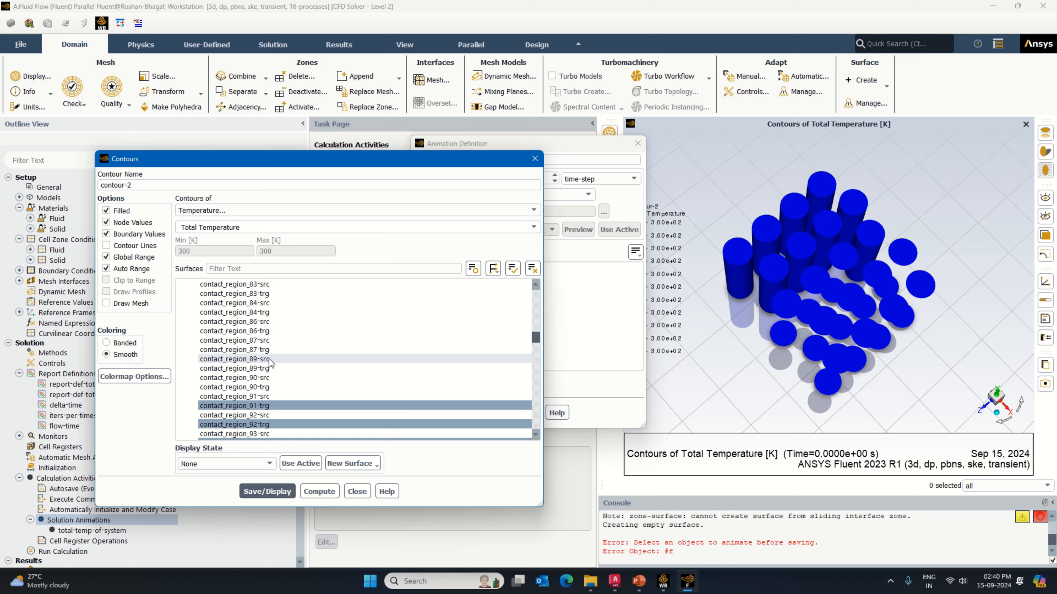
# Step: Try contact_region_84-trg in the cell contour, inspect the display, and deselect the surface
pyautogui.scroll(1, 269, 358)
pyautogui.click(264, 340)
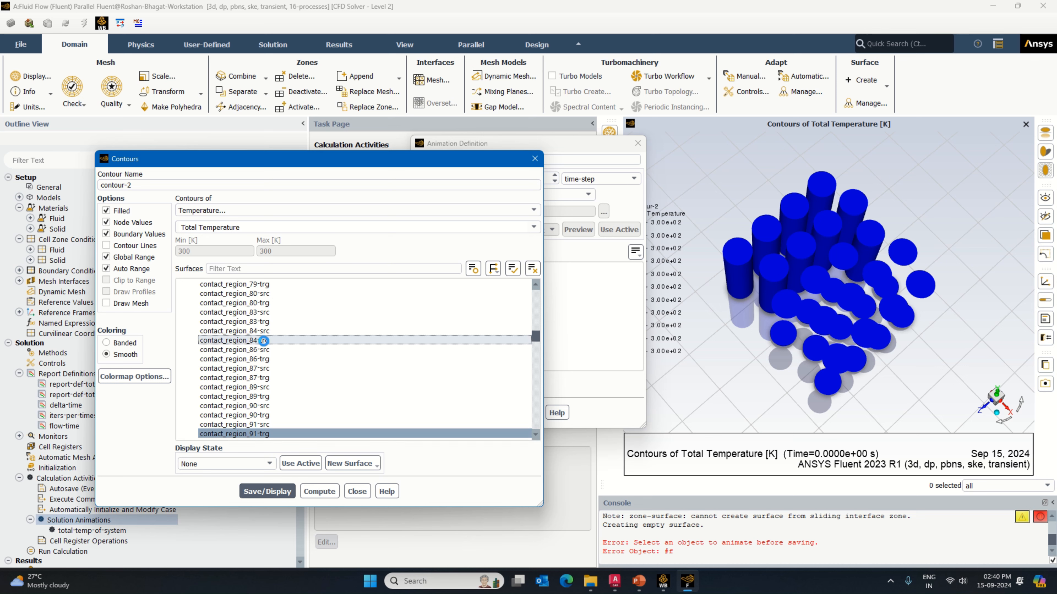
pyautogui.click(276, 490)
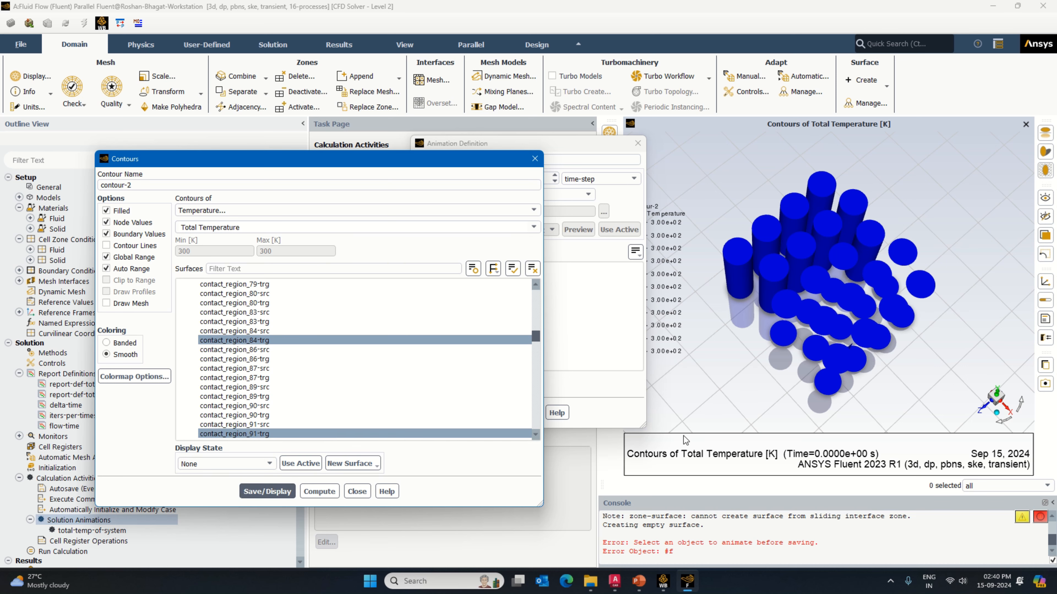
pyautogui.moveTo(776, 385); pyautogui.dragTo(634, 375)
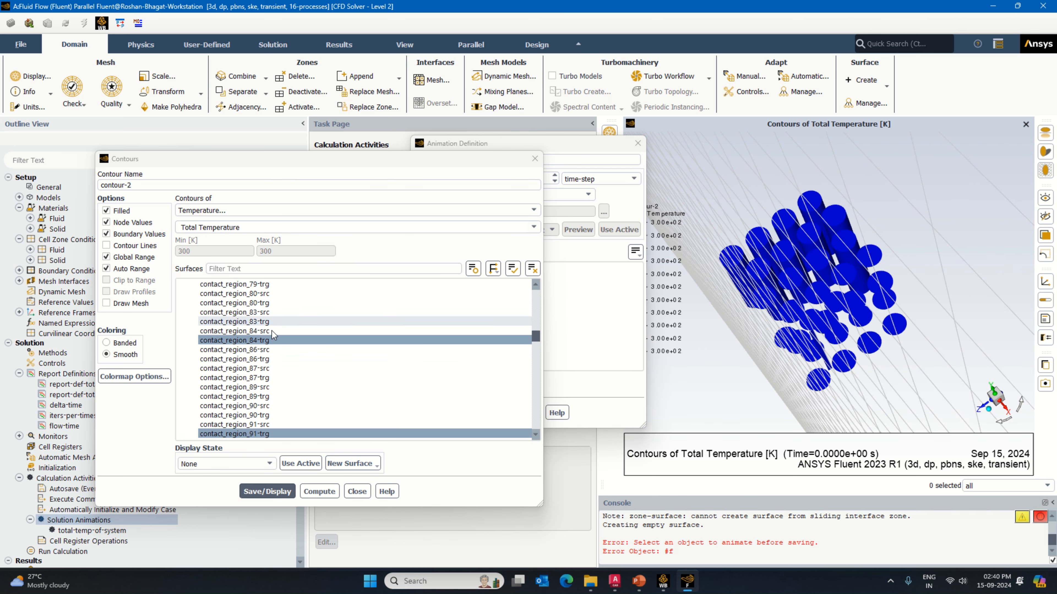
pyautogui.click(269, 340)
# Step: Try contact_region_83-trg in the cell contour, inspect it, then deselect it and redisplay the contour
pyautogui.scroll(2, 268, 341)
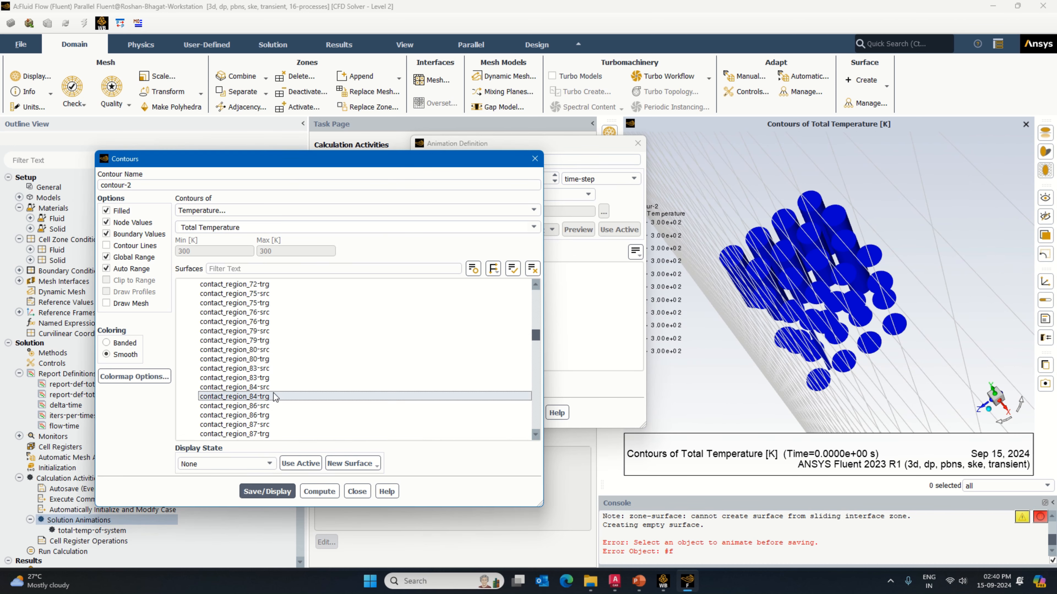
pyautogui.click(264, 377)
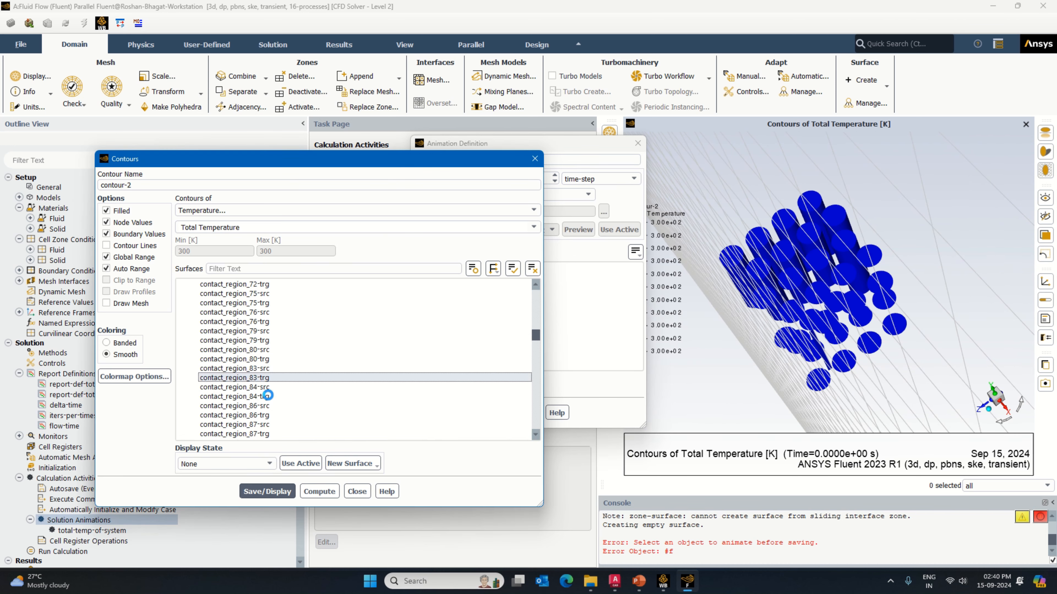
pyautogui.moveTo(717, 397); pyautogui.dragTo(764, 366)
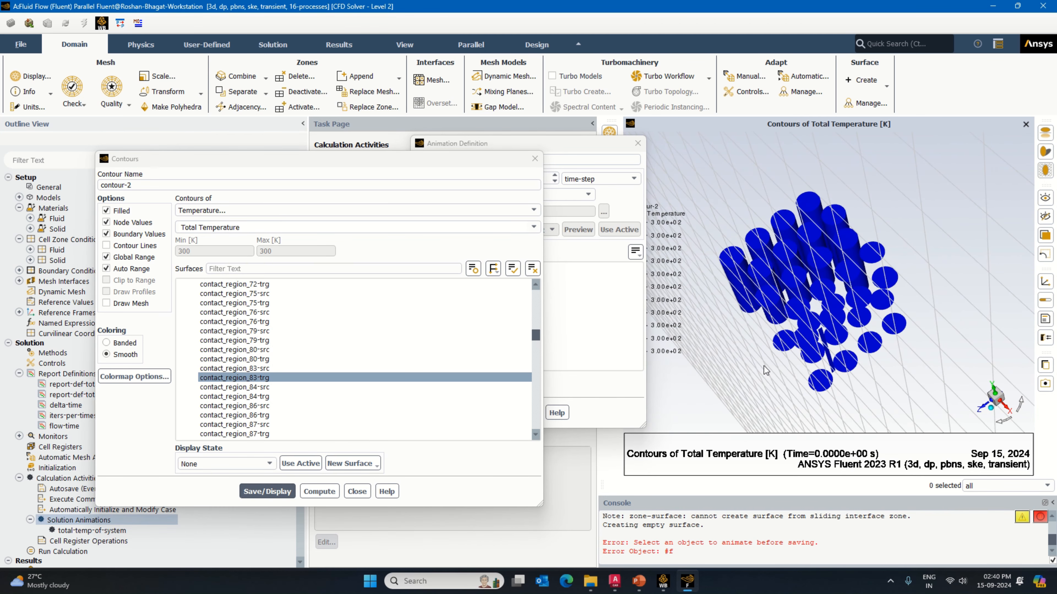
pyautogui.click(283, 378)
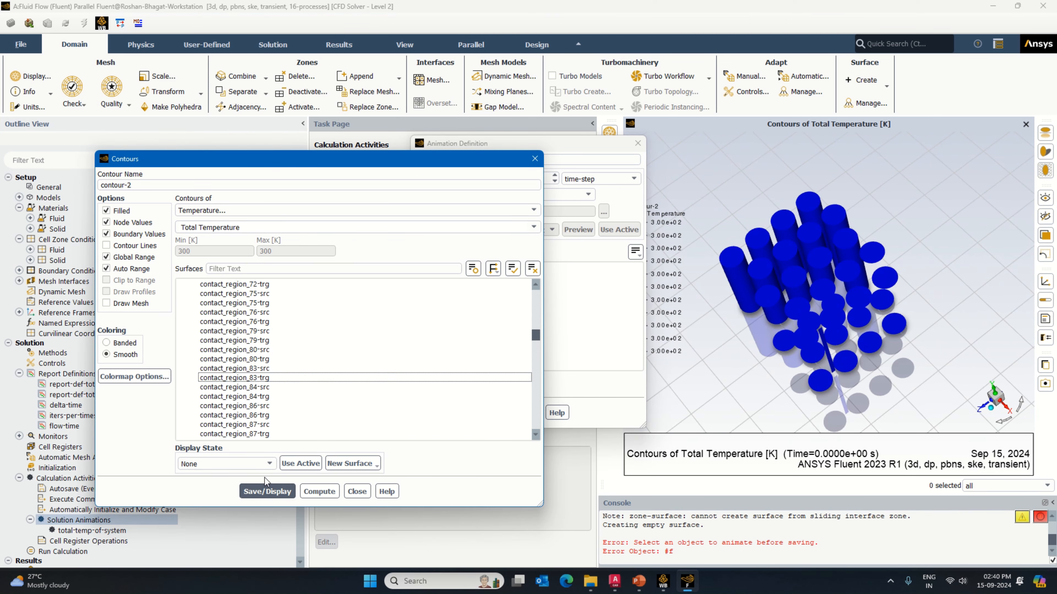
pyautogui.click(273, 491)
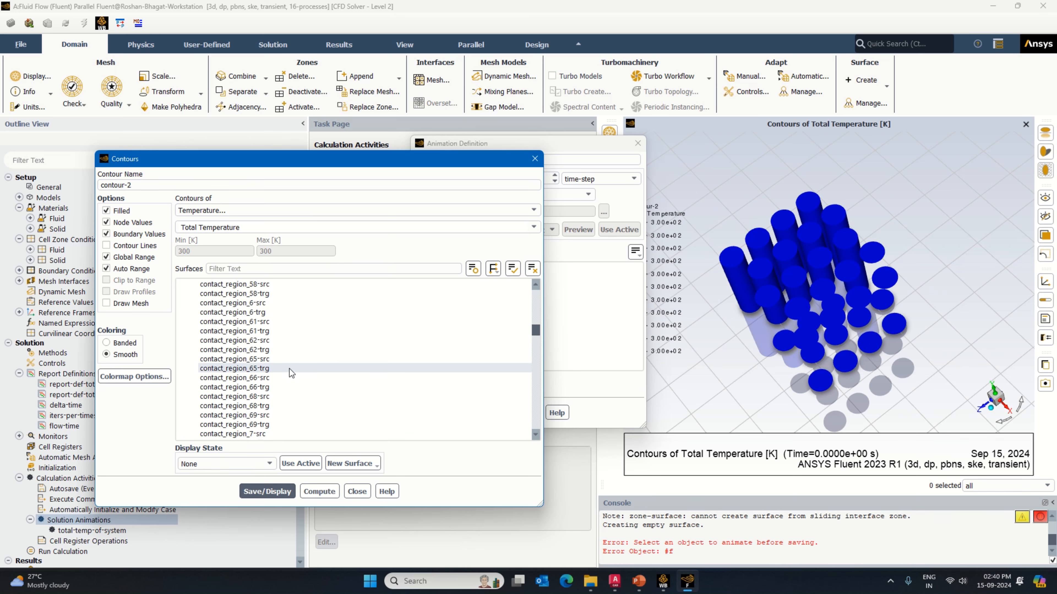
# Step: Try contact_region_14-trg in the cell contour, inspect the display, and deselect the surface
pyautogui.scroll(8, 291, 373)
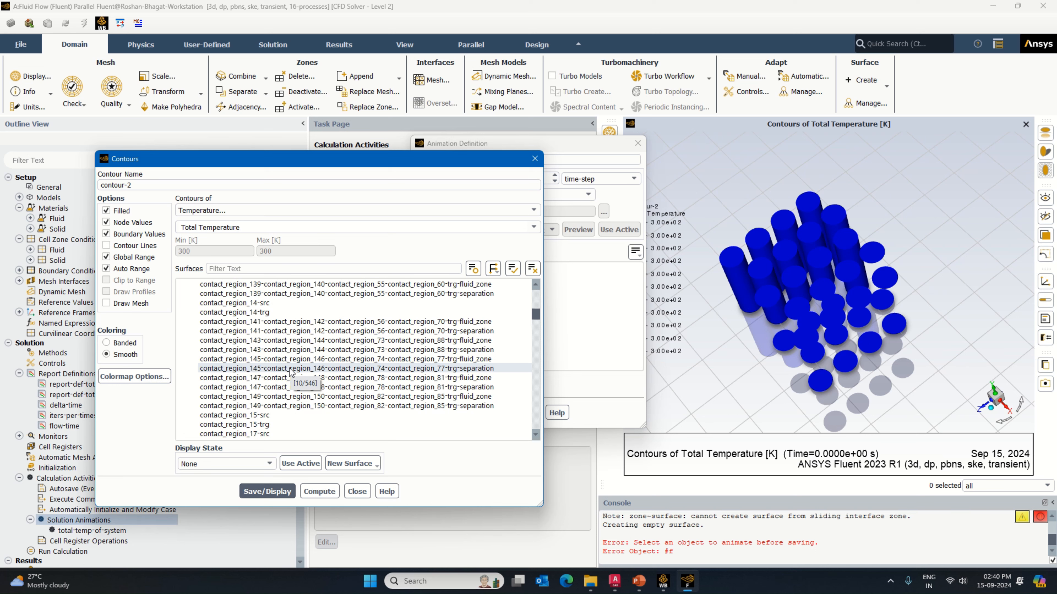
pyautogui.click(267, 312)
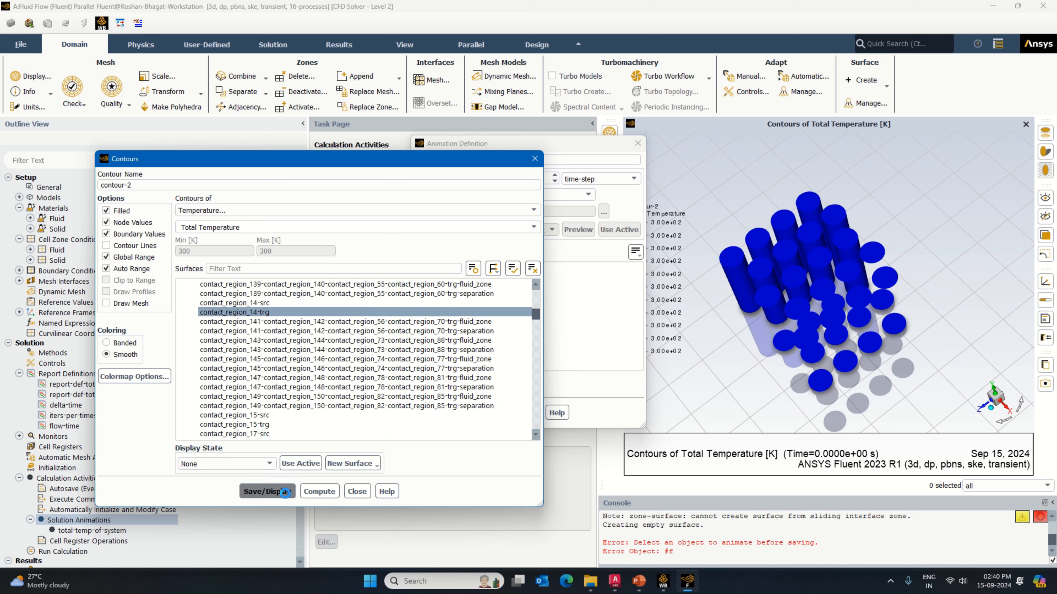
pyautogui.moveTo(842, 343); pyautogui.dragTo(843, 370)
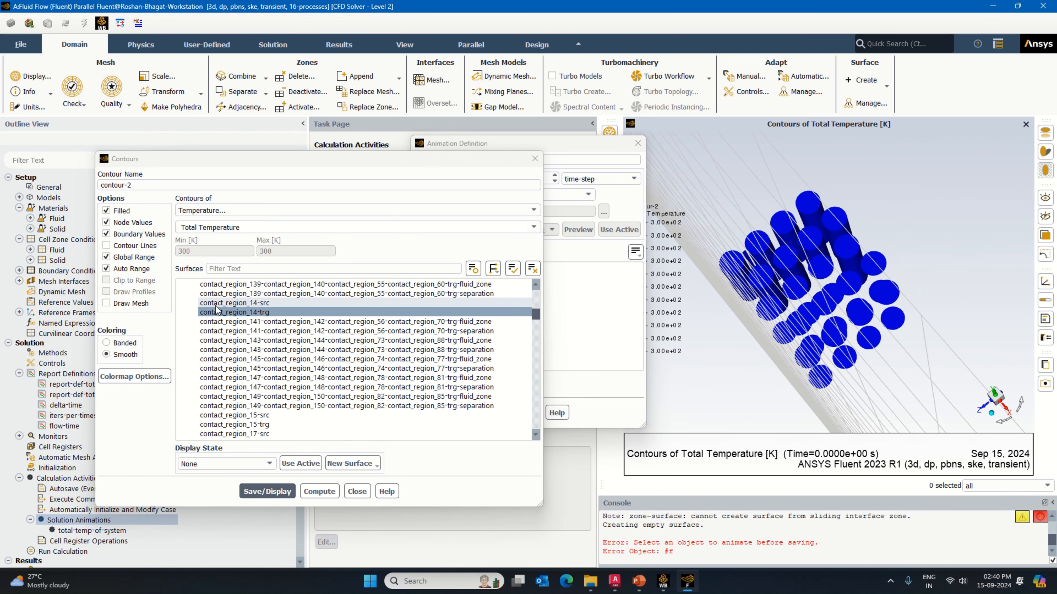
pyautogui.click(244, 315)
# Step: Try contact_region_15-trg in the cell contour, then deselect it and redisplay the contour
pyautogui.click(268, 492)
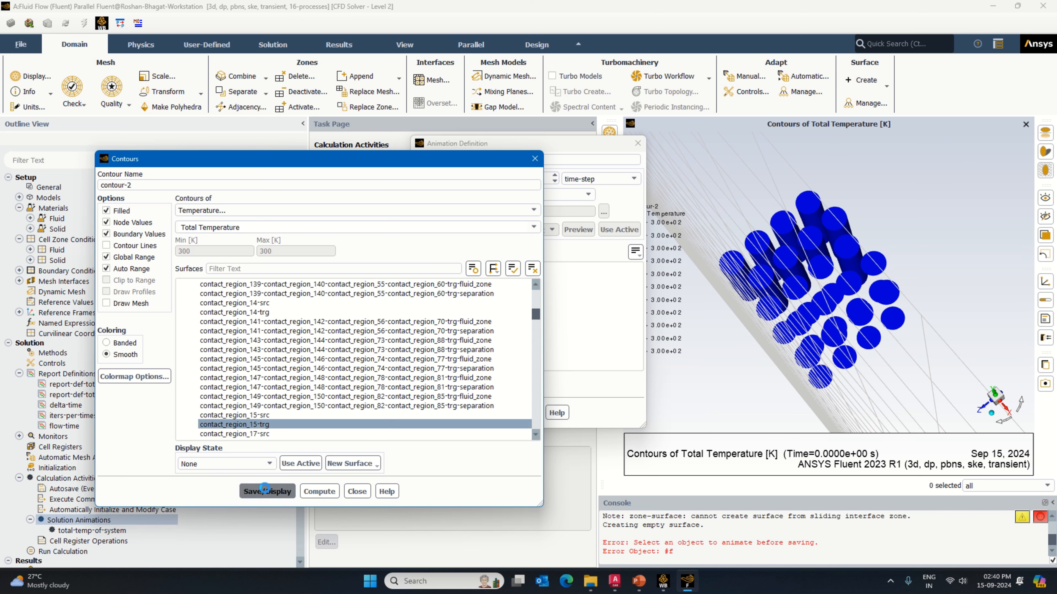
pyautogui.moveTo(791, 341); pyautogui.dragTo(761, 335)
pyautogui.click(248, 426)
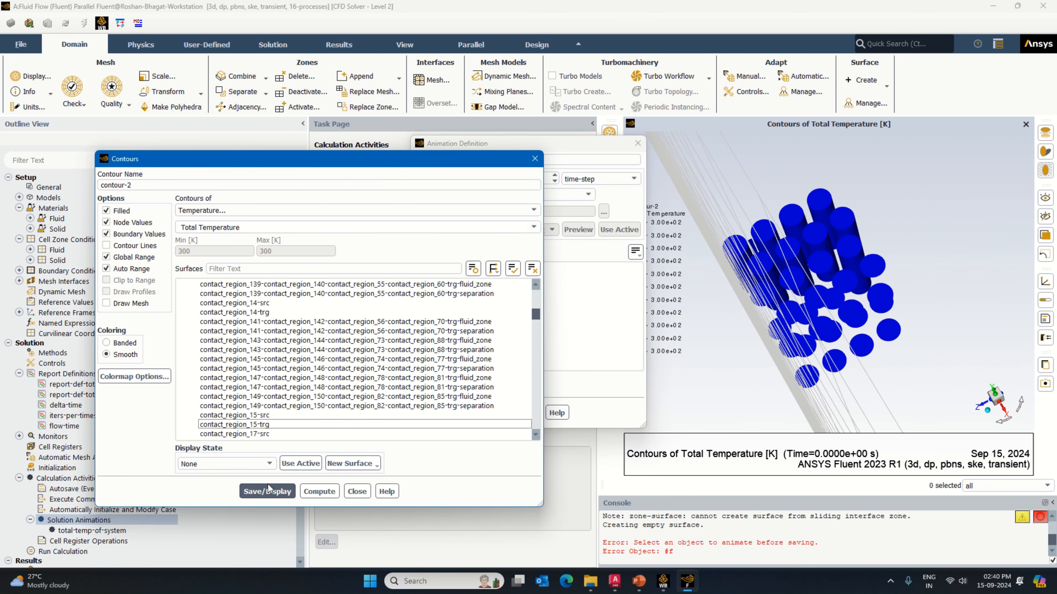
pyautogui.click(270, 489)
# Step: Try contact_region_10-trg in the cell contour, inspect the display, then deselect it and redisplay the contour
pyautogui.moveTo(832, 335); pyautogui.dragTo(904, 352)
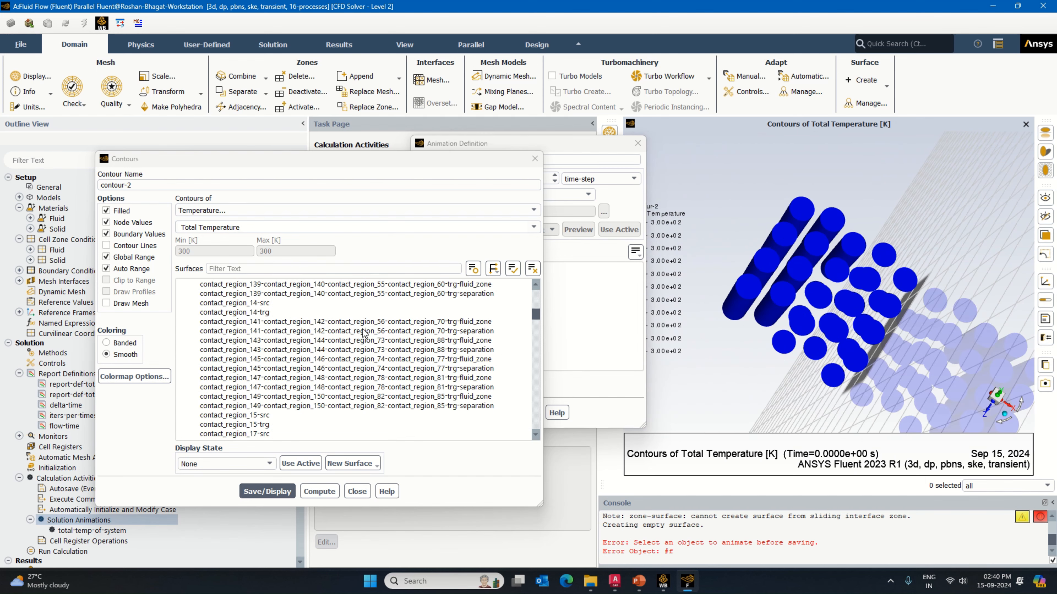
pyautogui.scroll(4, 236, 329)
pyautogui.scroll(20, 236, 328)
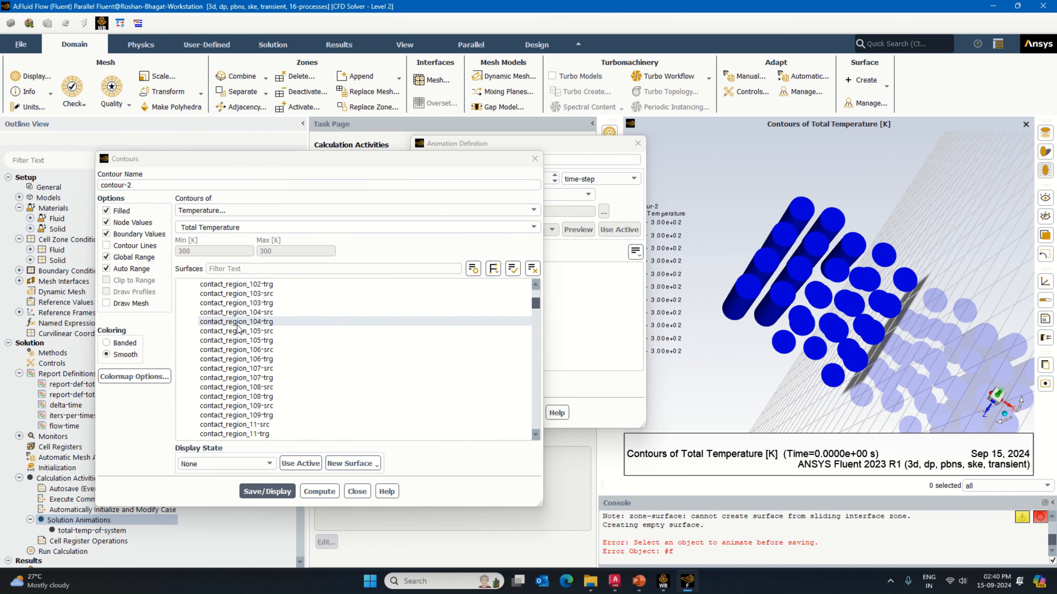
pyautogui.scroll(5, 238, 329)
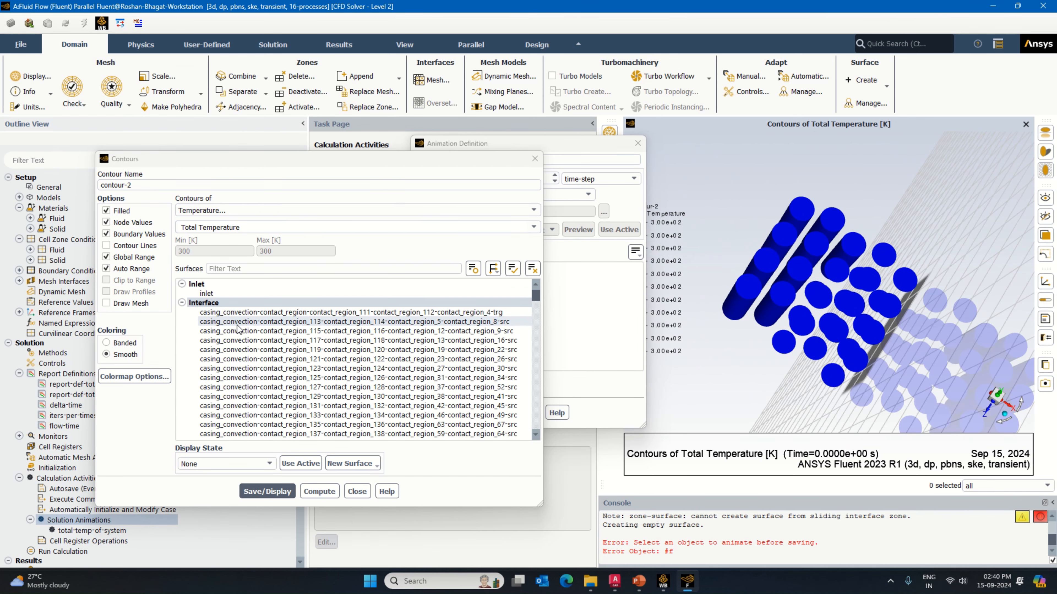
pyautogui.scroll(-4, 238, 327)
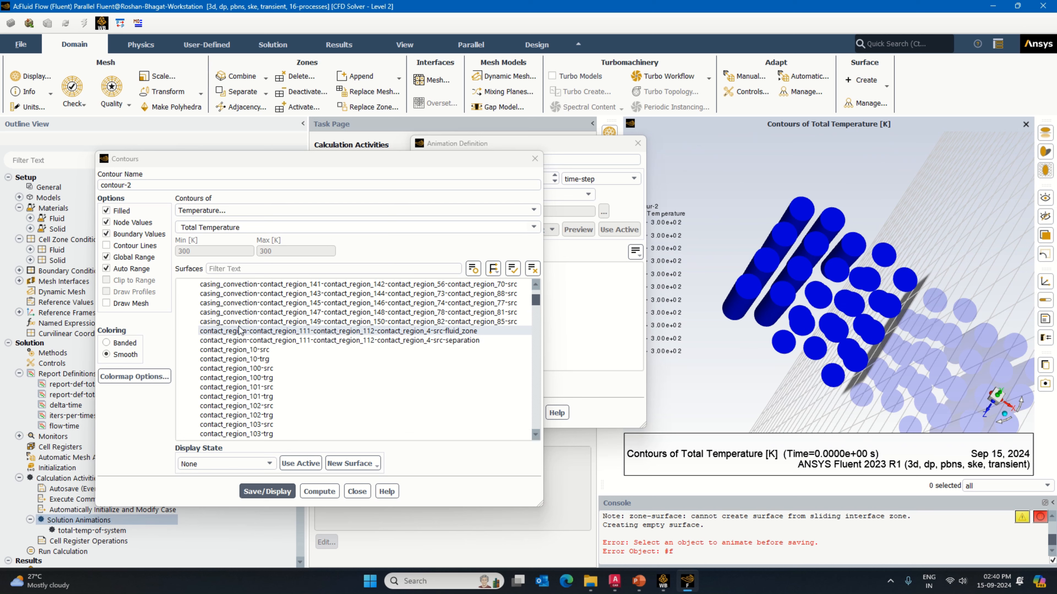
pyautogui.click(262, 359)
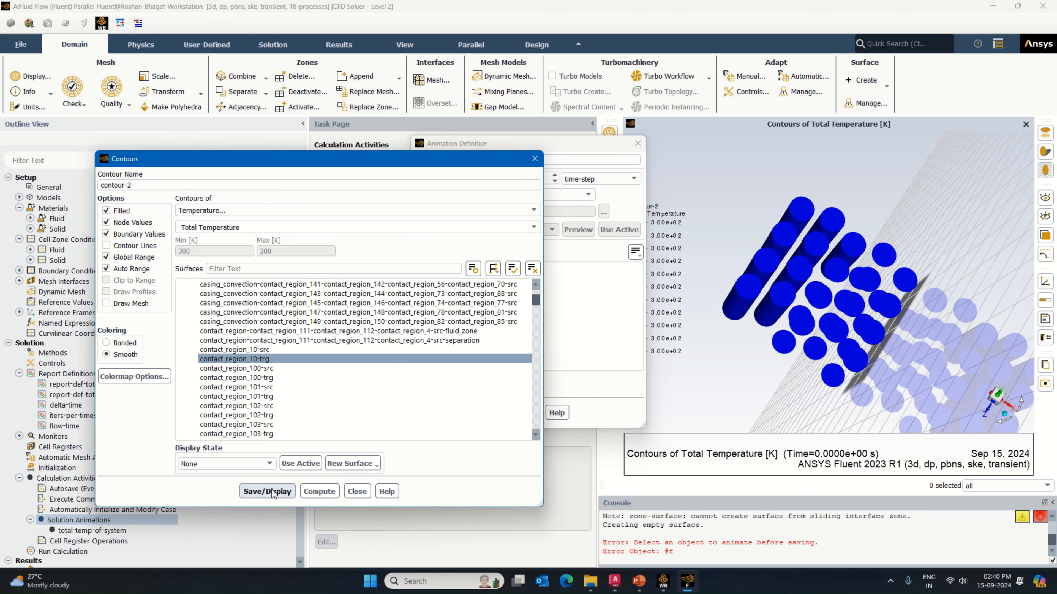
pyautogui.moveTo(780, 407); pyautogui.dragTo(716, 395)
pyautogui.click(374, 359)
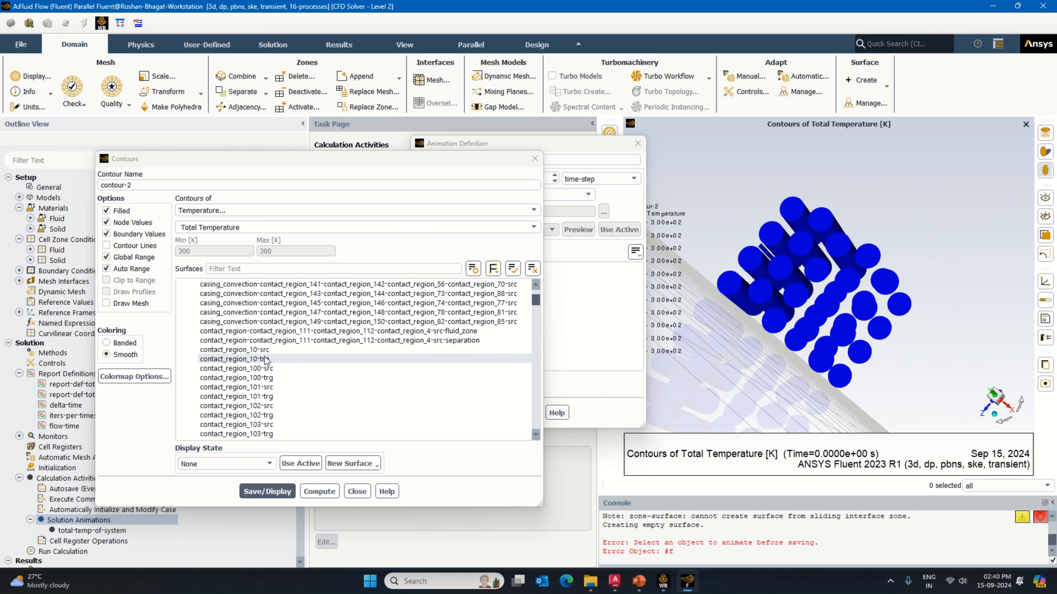
pyautogui.click(267, 491)
# Step: Try contact_region_100-trg and contact_region_101-trg in the cell contour, inspect the display, and deselect both surfaces
pyautogui.scroll(-1, 303, 388)
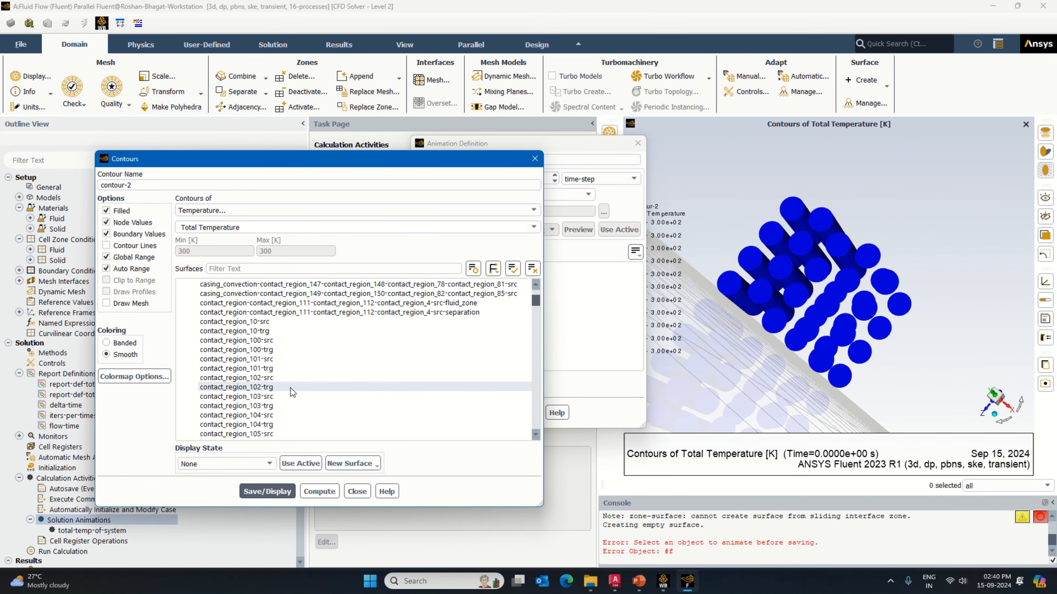
pyautogui.click(271, 350)
pyautogui.click(269, 490)
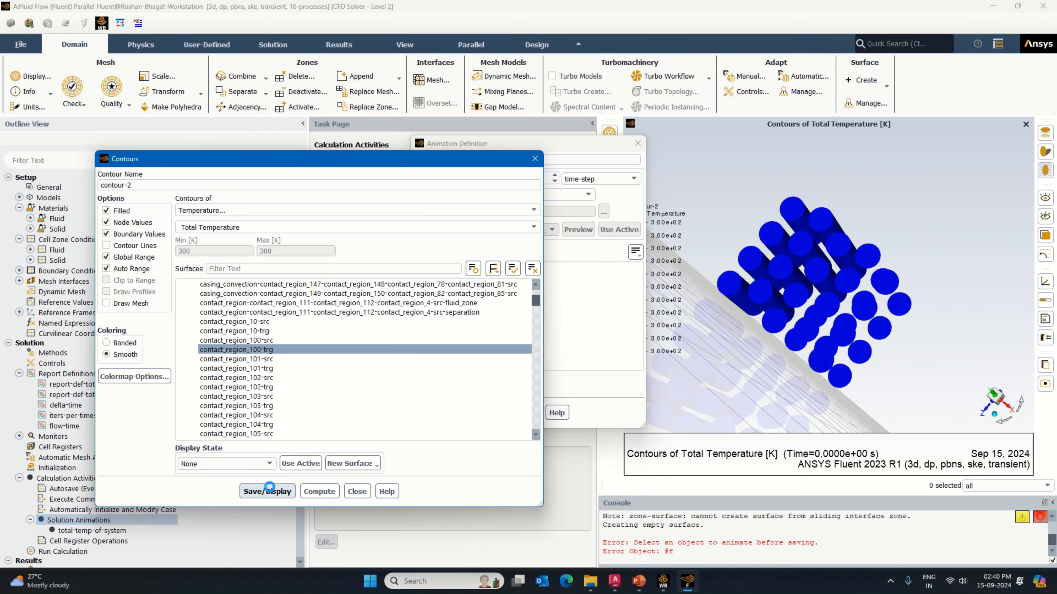
pyautogui.moveTo(833, 351)
pyautogui.mouseDown()
pyautogui.moveTo(865, 380)
pyautogui.moveTo(891, 368)
pyautogui.moveTo(905, 380)
pyautogui.moveTo(851, 361)
pyautogui.moveTo(864, 356)
pyautogui.moveTo(828, 367)
pyautogui.mouseUp()
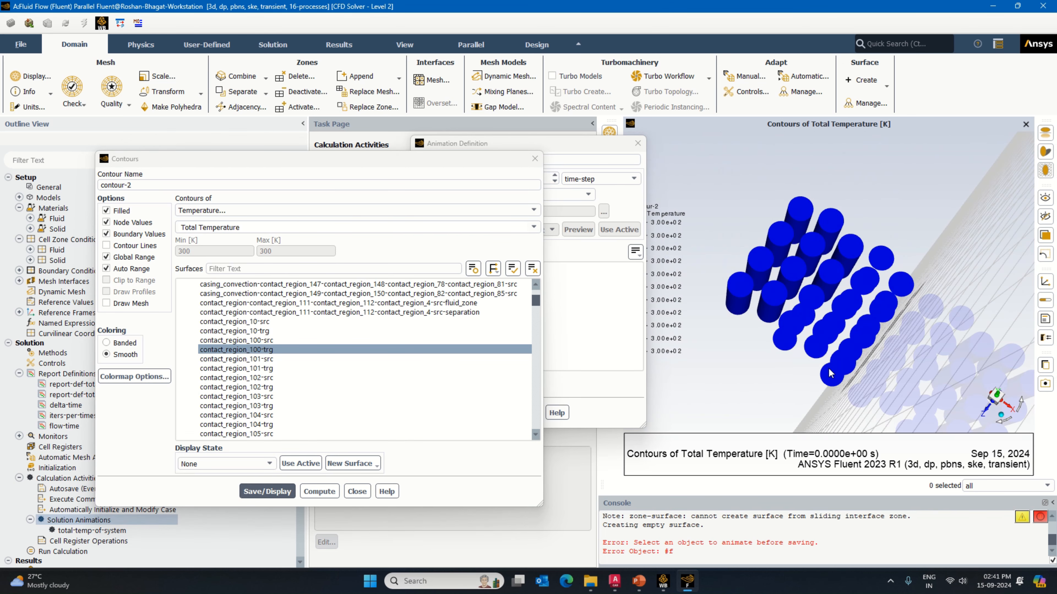
pyautogui.click(216, 369)
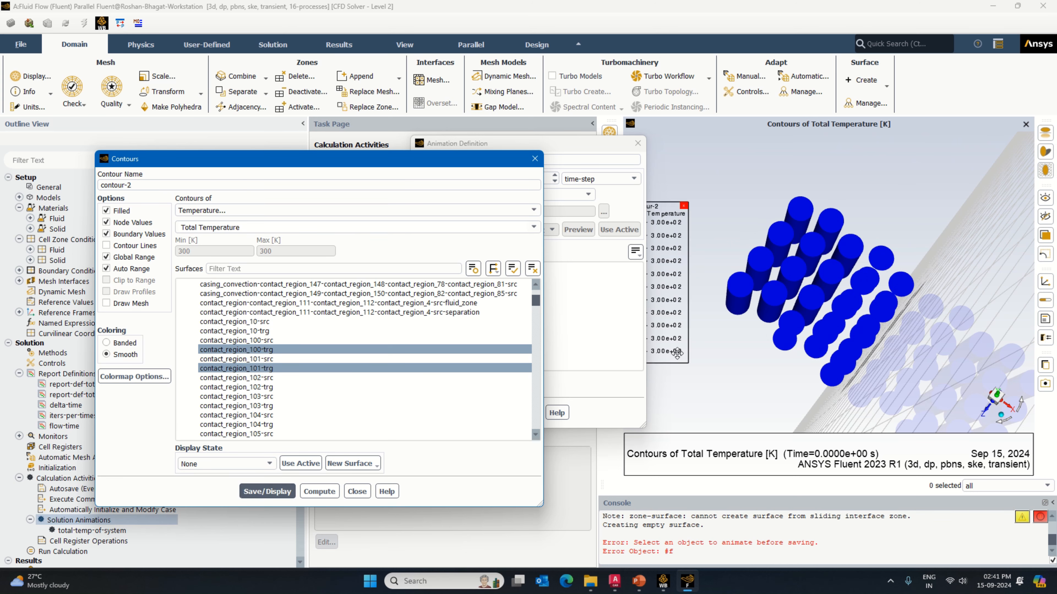
pyautogui.moveTo(1011, 363); pyautogui.dragTo(861, 342)
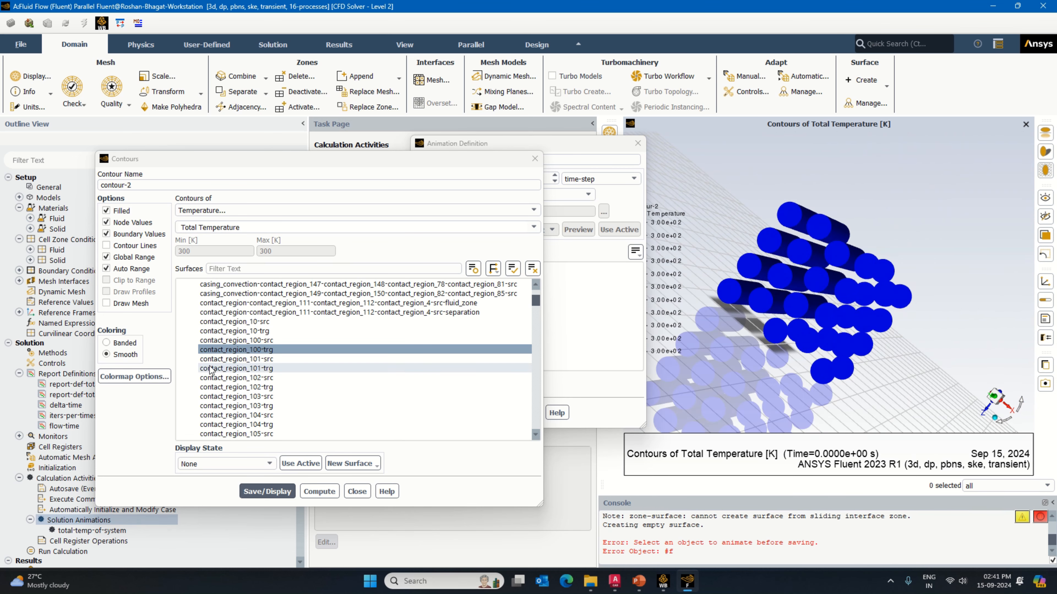
pyautogui.click(240, 361)
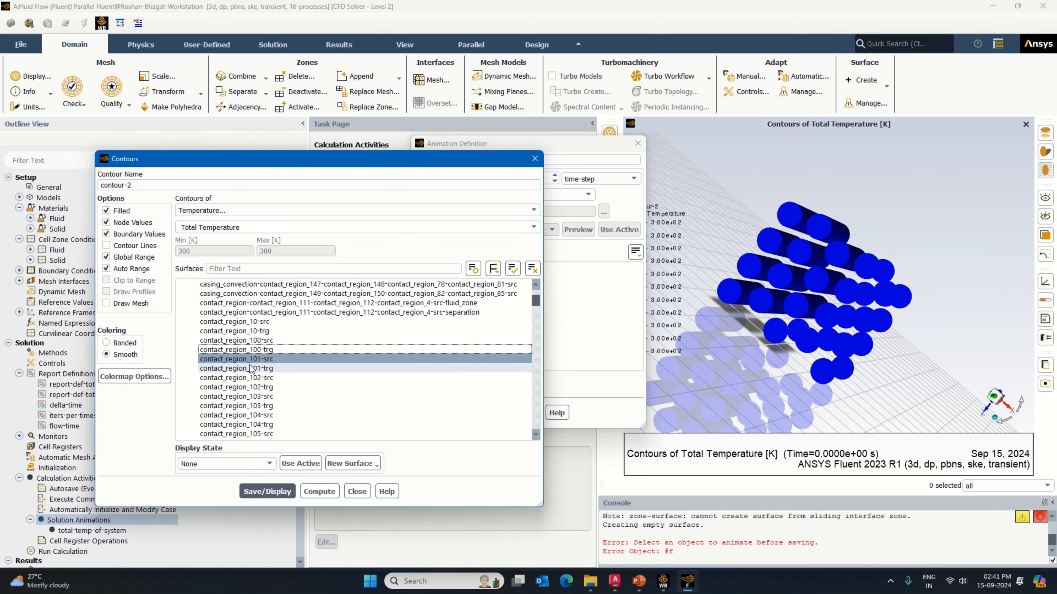
pyautogui.click(250, 367)
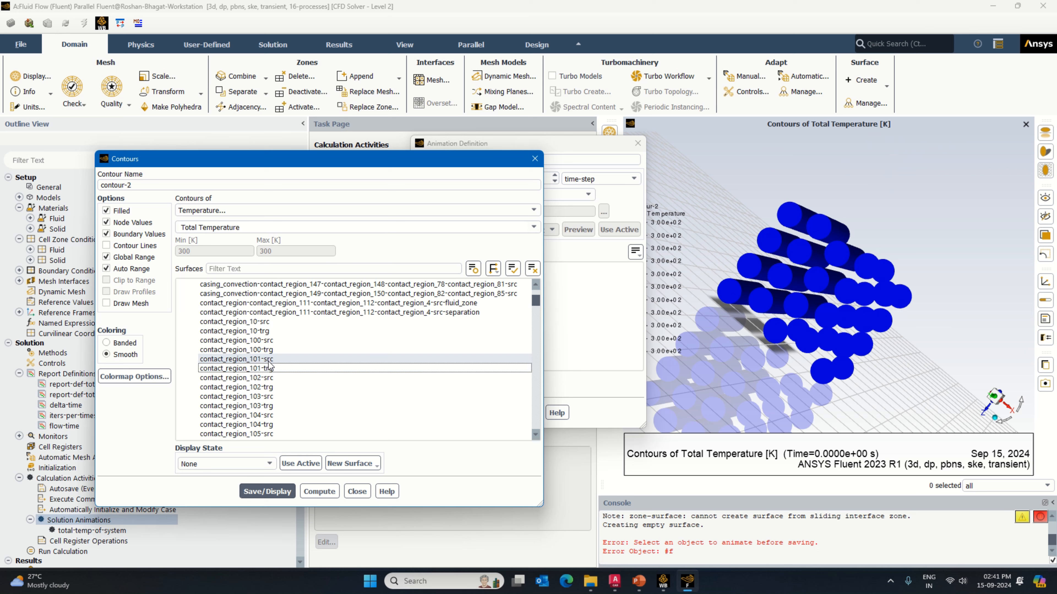
pyautogui.moveTo(784, 346); pyautogui.dragTo(811, 306)
# Step: Add contact_region_100-trg, 101-trg, 102-trg, 103-trg and 104-trg to the cell contour, updating the display along the way
pyautogui.click(259, 350)
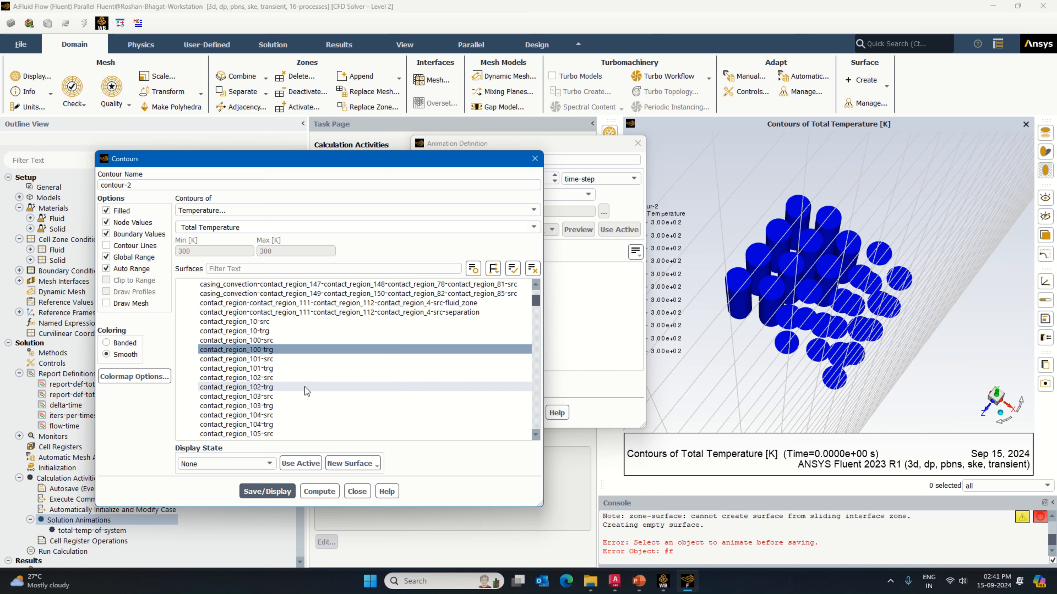
pyautogui.click(277, 368)
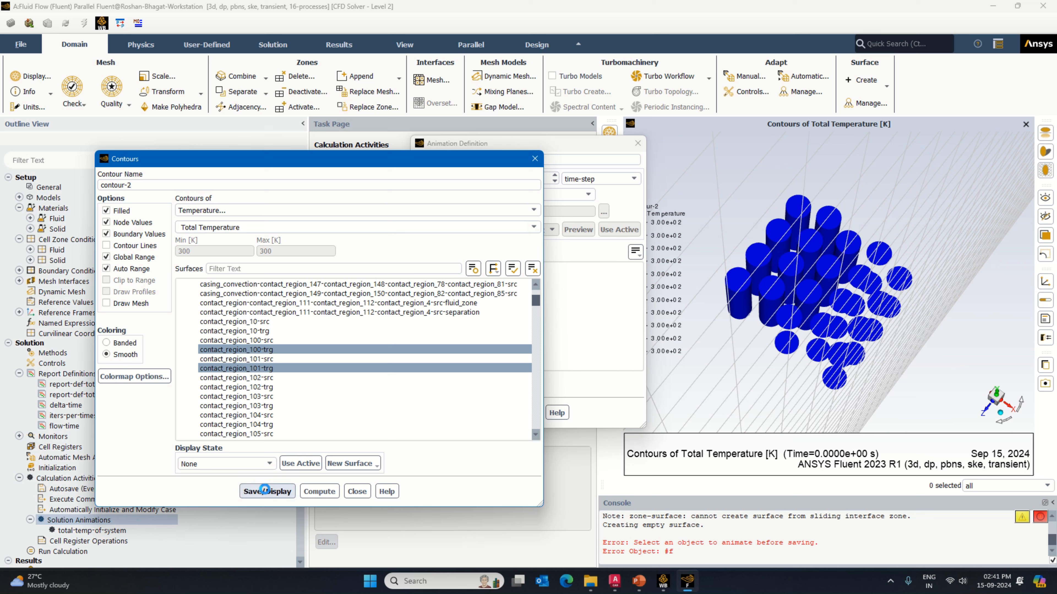
pyautogui.click(265, 491)
pyautogui.click(267, 387)
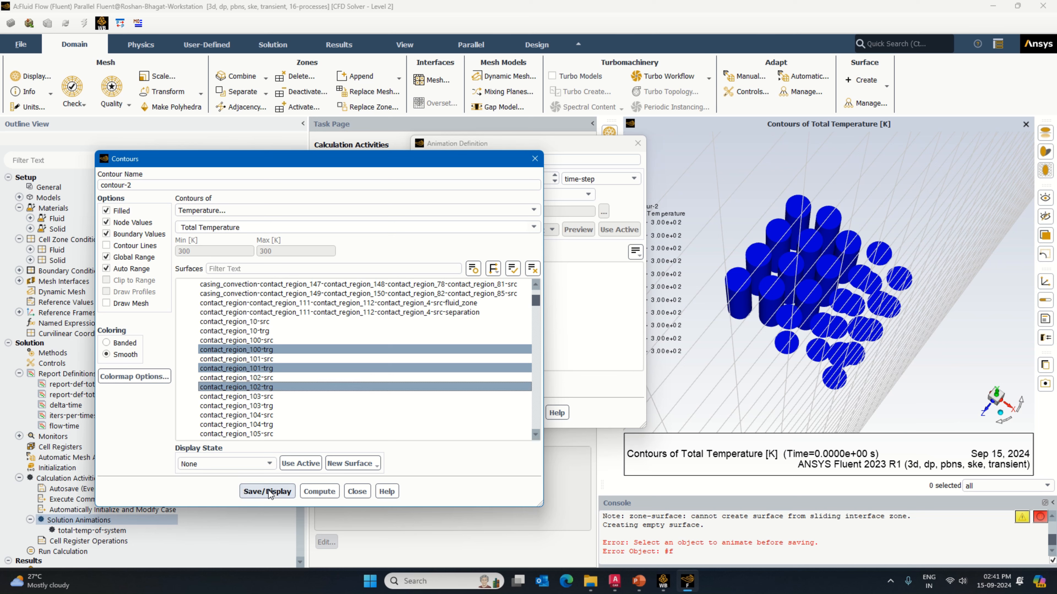
pyautogui.click(279, 406)
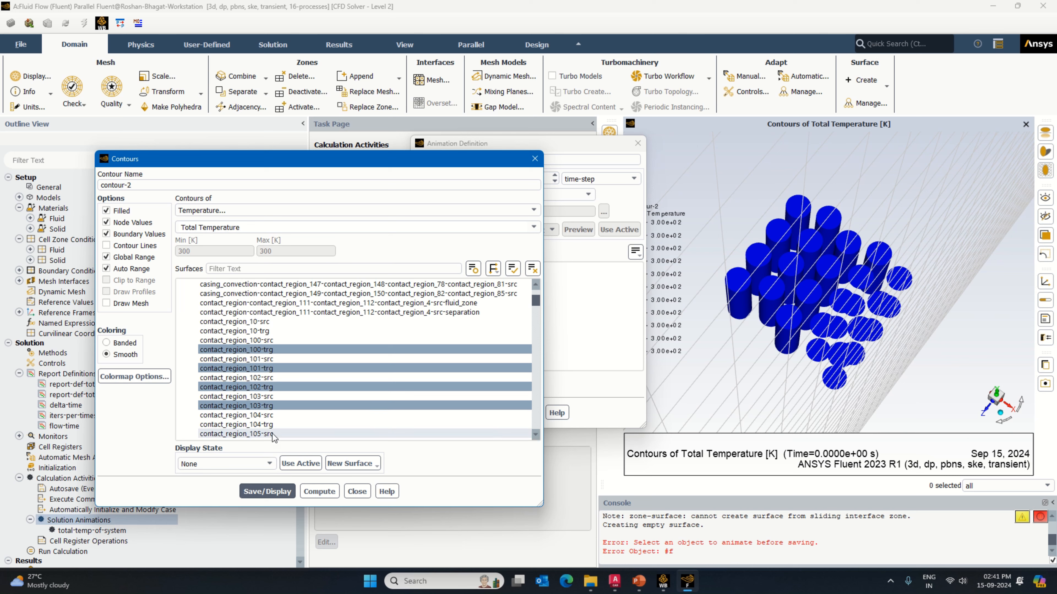
pyautogui.click(267, 425)
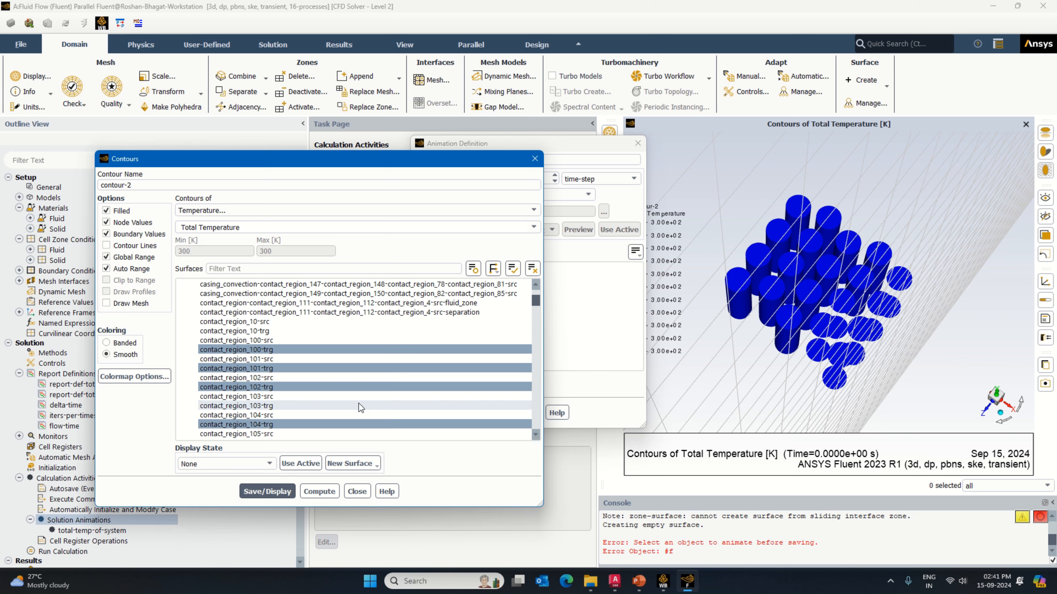
# Step: Add contact_region_105-trg, 106-trg, 107-trg, 108-trg and 109-trg to the cell contour and update the display
pyautogui.scroll(-2, 274, 393)
pyautogui.click(273, 389)
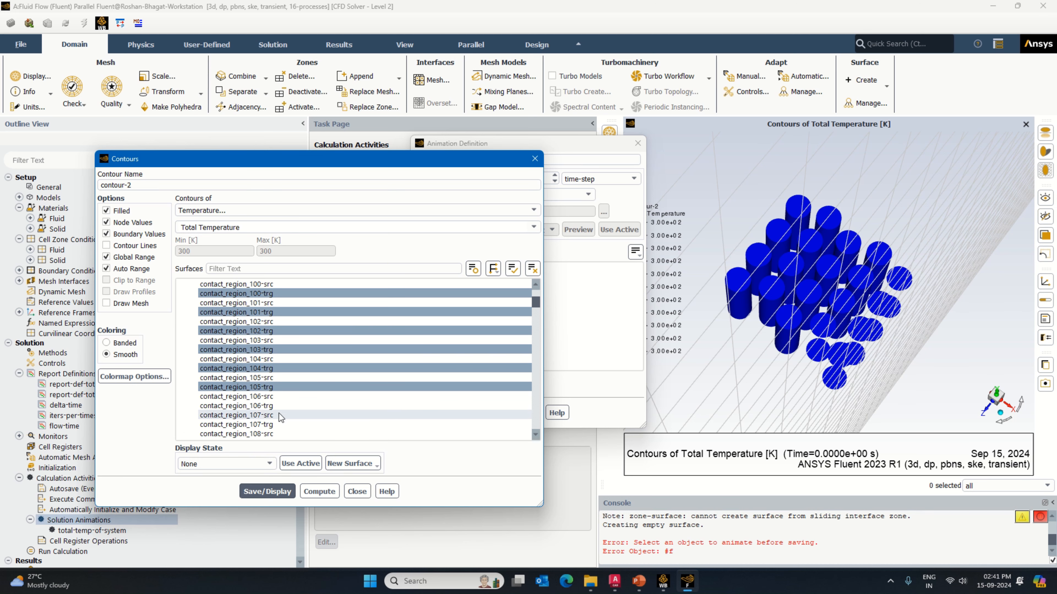
pyautogui.click(276, 406)
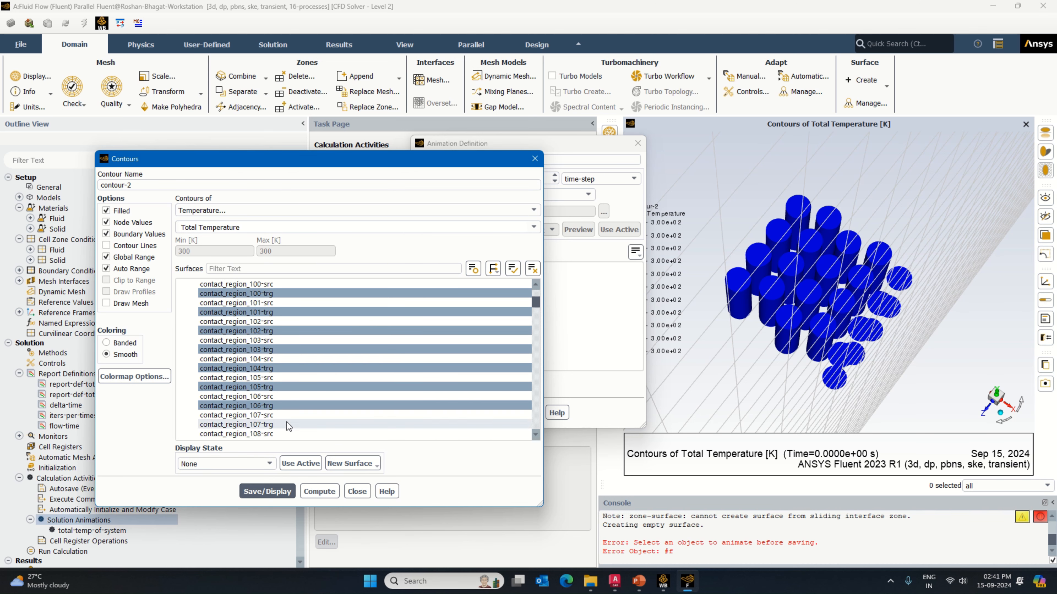
pyautogui.scroll(-1, 287, 423)
pyautogui.click(274, 368)
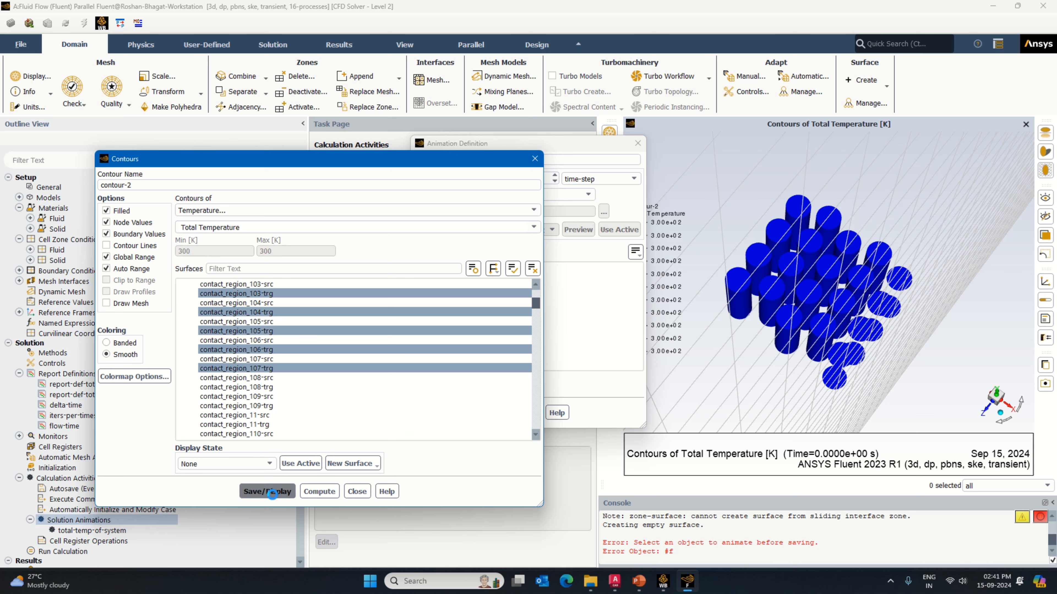
pyautogui.click(271, 387)
pyautogui.click(277, 492)
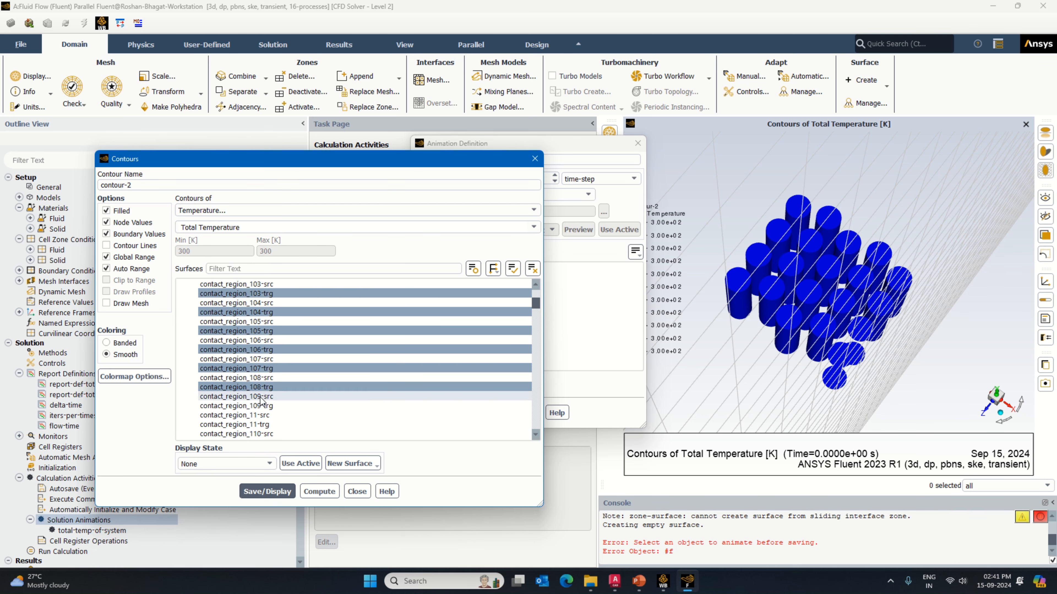
pyautogui.click(261, 406)
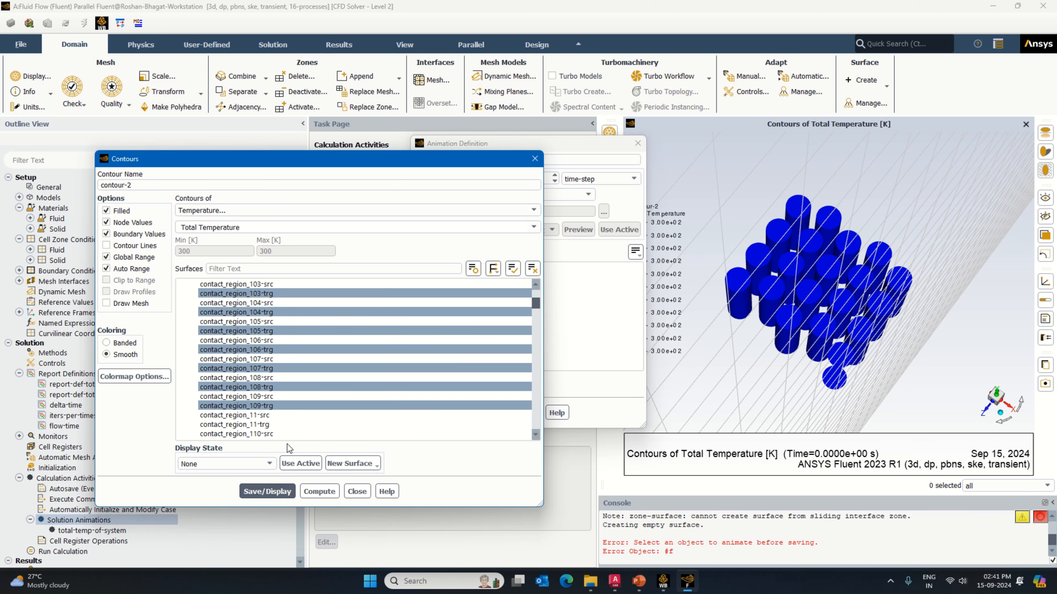
# Step: Add contact_region_110-trg to the cell contour, redisplay it, and inspect all the battery cells from the side
pyautogui.scroll(-2, 271, 412)
pyautogui.click(267, 378)
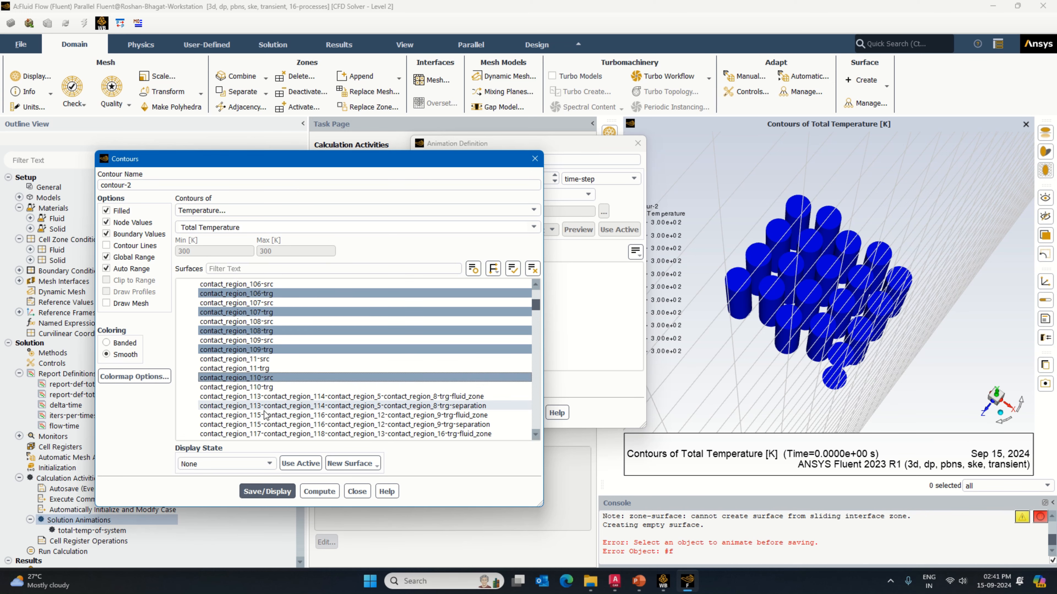
pyautogui.click(265, 378)
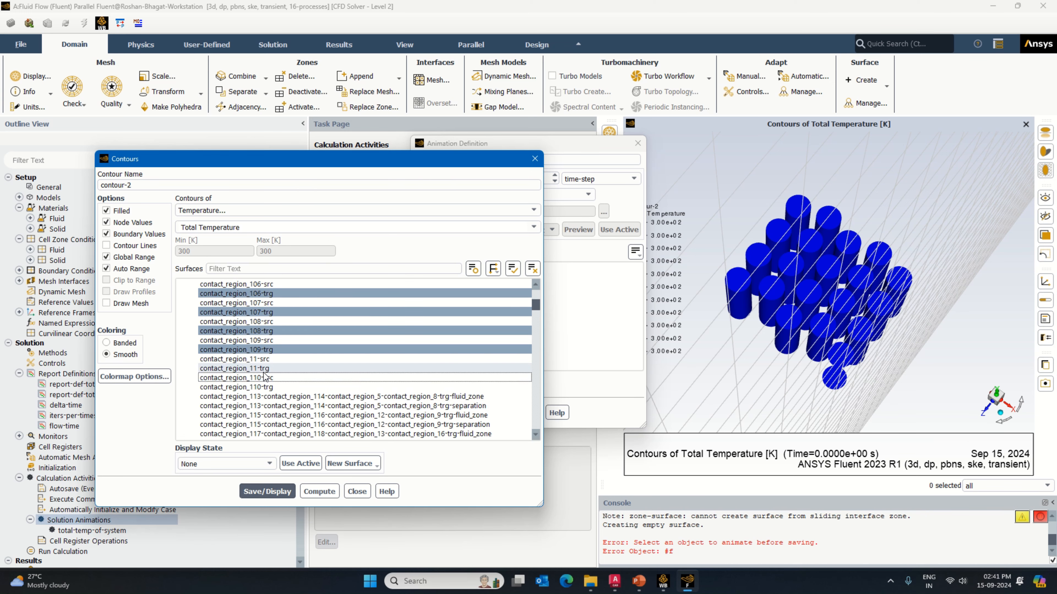
pyautogui.click(266, 387)
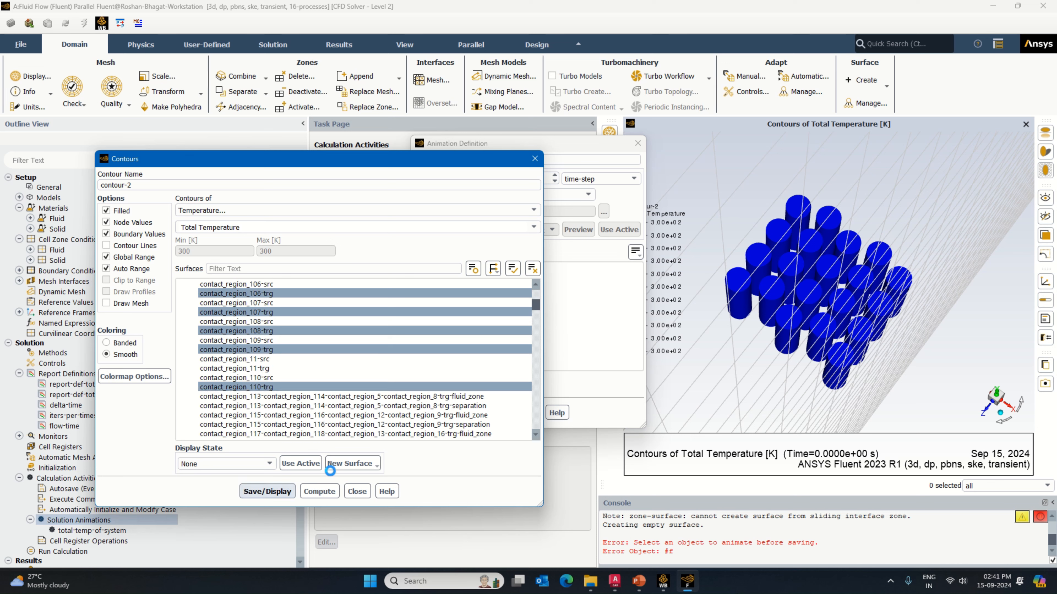
pyautogui.moveTo(907, 403); pyautogui.dragTo(940, 342)
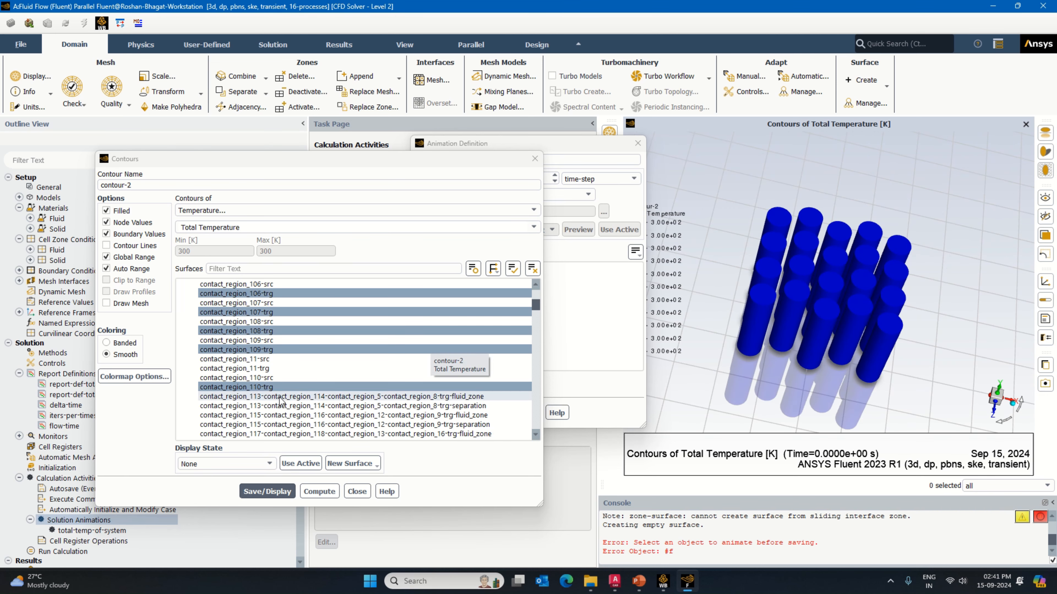
# Step: Review the remaining interface surfaces for the cell contour, then save and redisplay contour-2
pyautogui.scroll(-3, 283, 398)
pyautogui.scroll(-7, 283, 400)
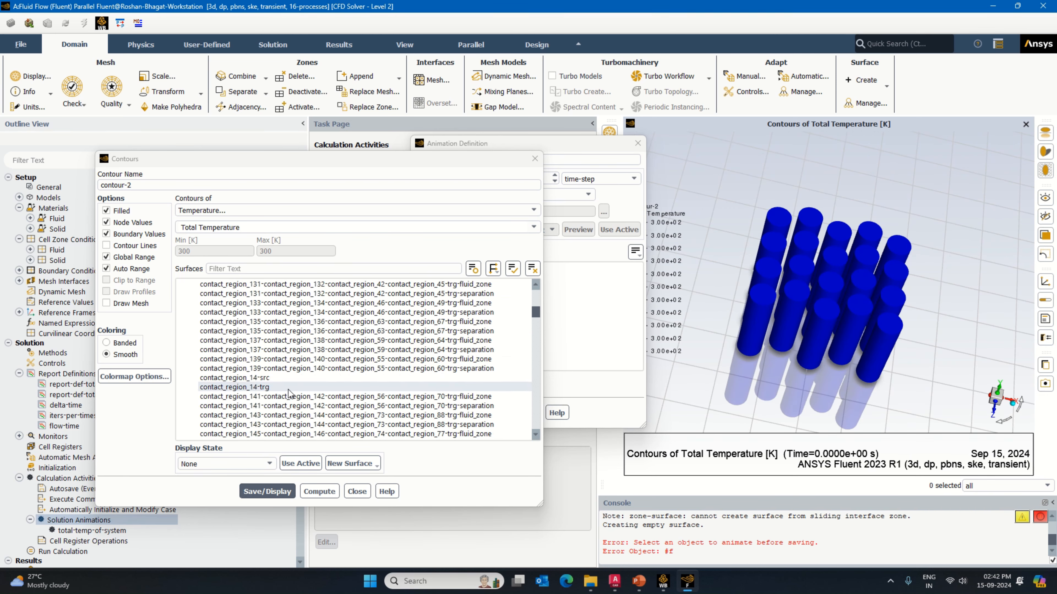
pyautogui.scroll(-3, 290, 394)
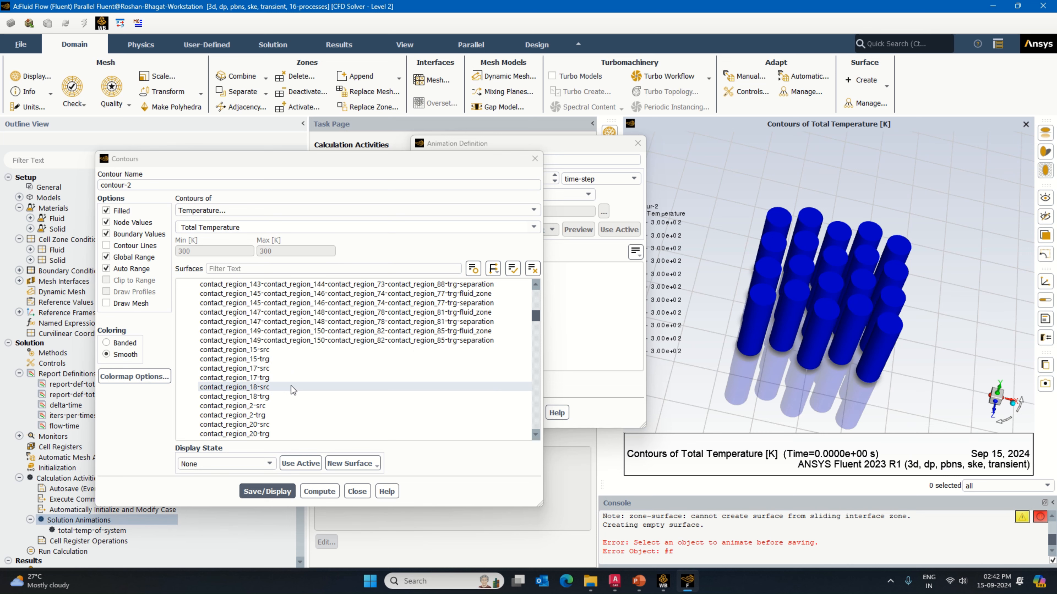
pyautogui.scroll(-8, 291, 399)
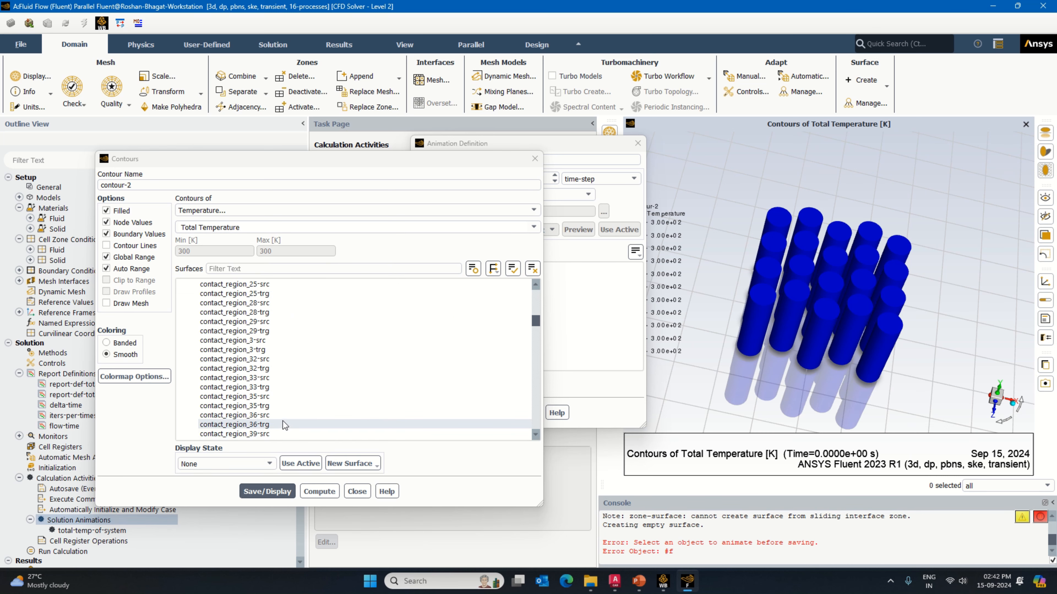
pyautogui.scroll(20, 283, 424)
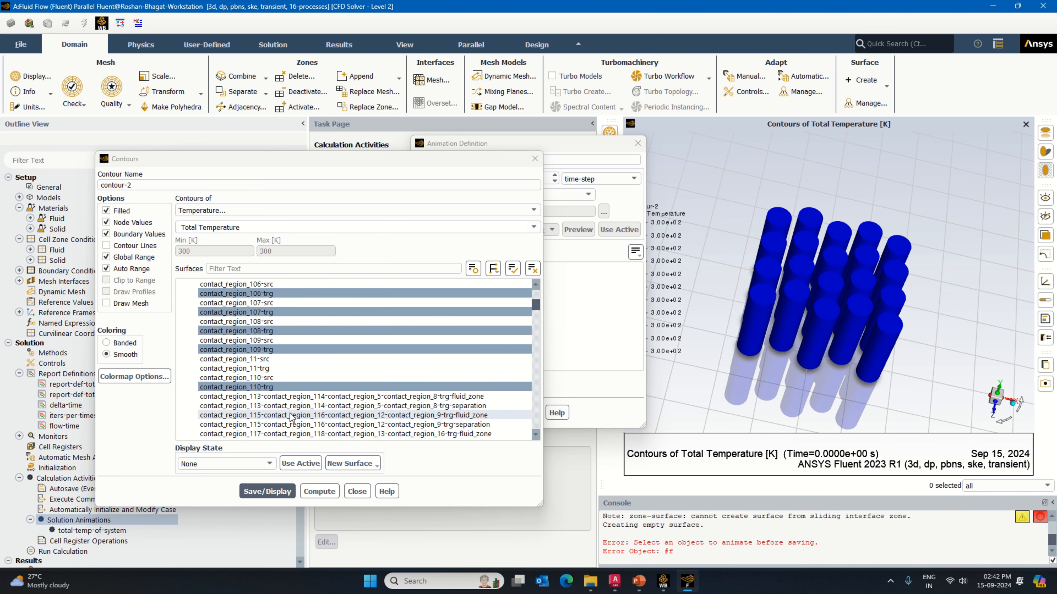
pyautogui.scroll(7, 290, 414)
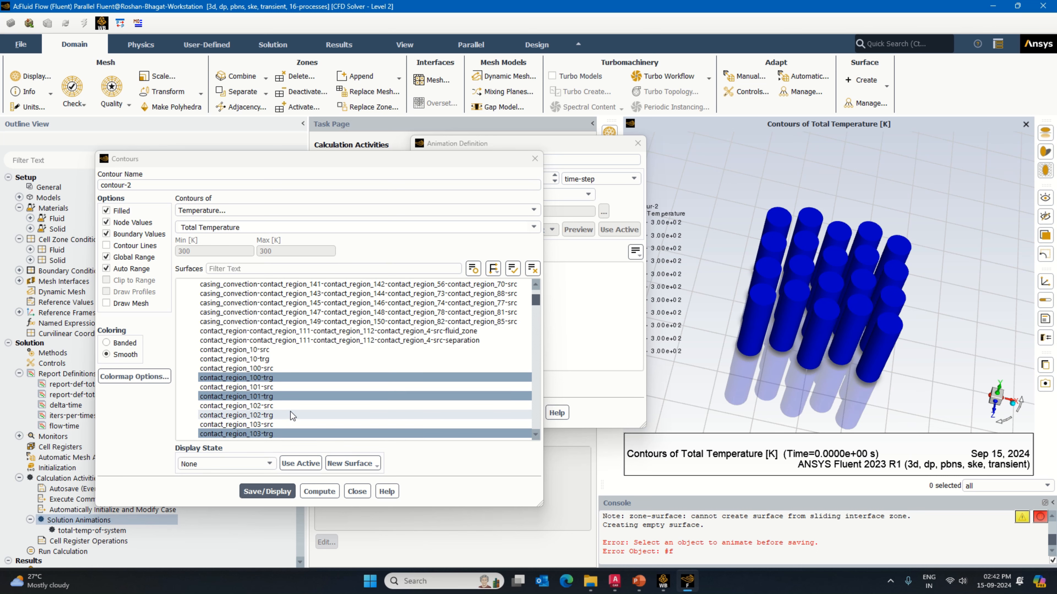
pyautogui.scroll(1, 294, 412)
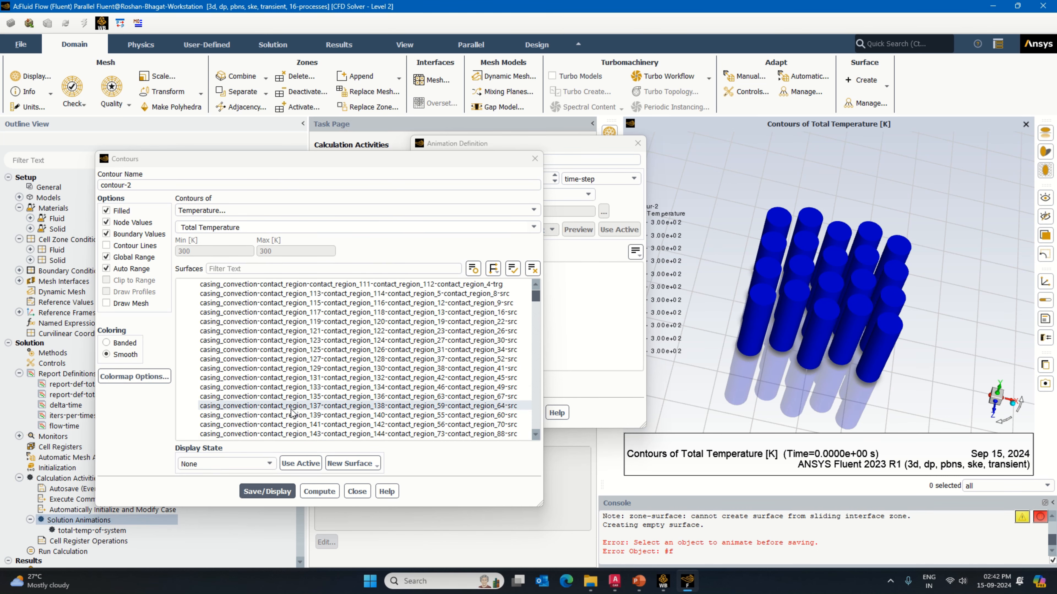
pyautogui.scroll(-10, 296, 408)
pyautogui.scroll(-15, 298, 412)
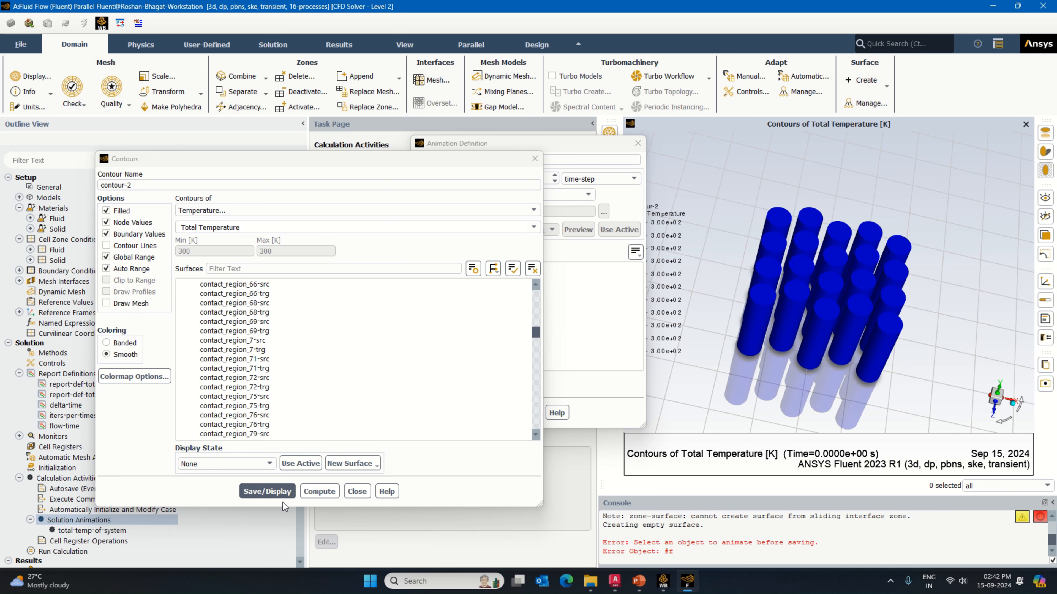
pyautogui.click(270, 491)
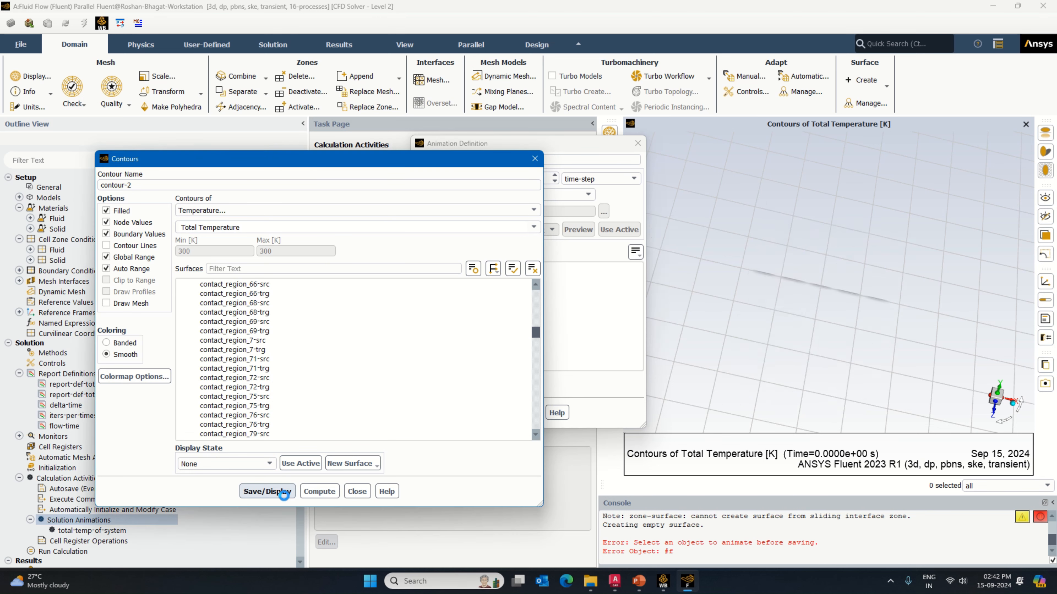
# Step: Close the contour definition and define a solution animation named total-temp-of-cell that records contour-2 at every time step
pyautogui.click(356, 491)
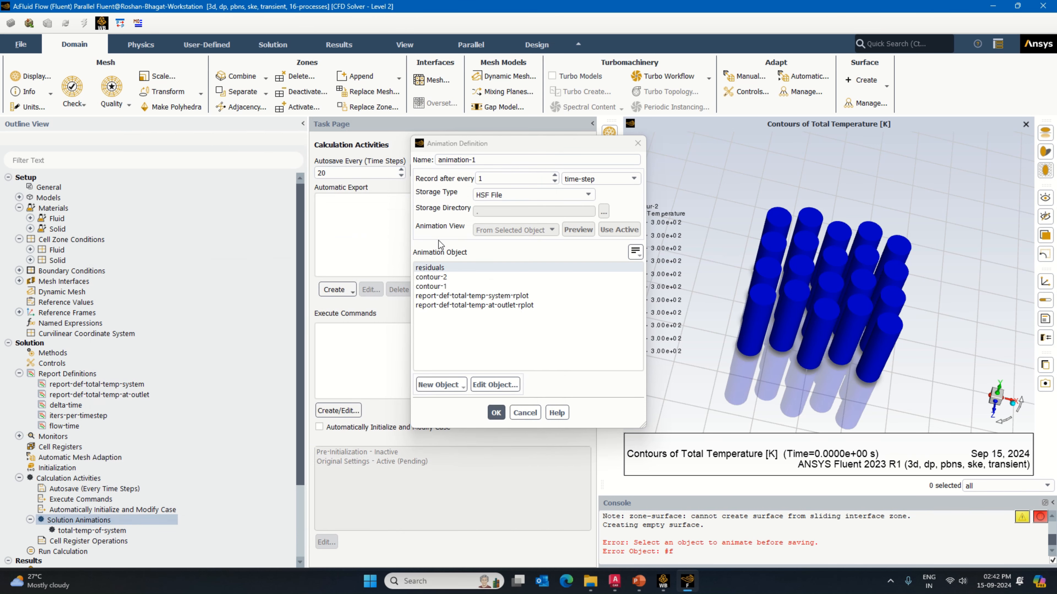
pyautogui.click(474, 167)
pyautogui.click(454, 277)
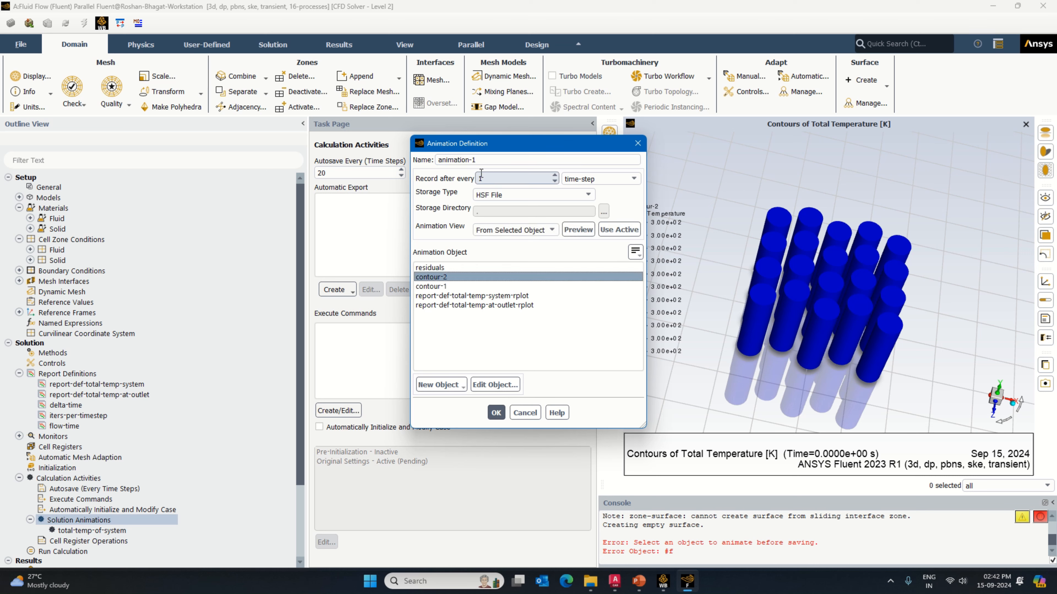
pyautogui.moveTo(483, 160); pyautogui.dragTo(418, 167)
pyautogui.write('ty')
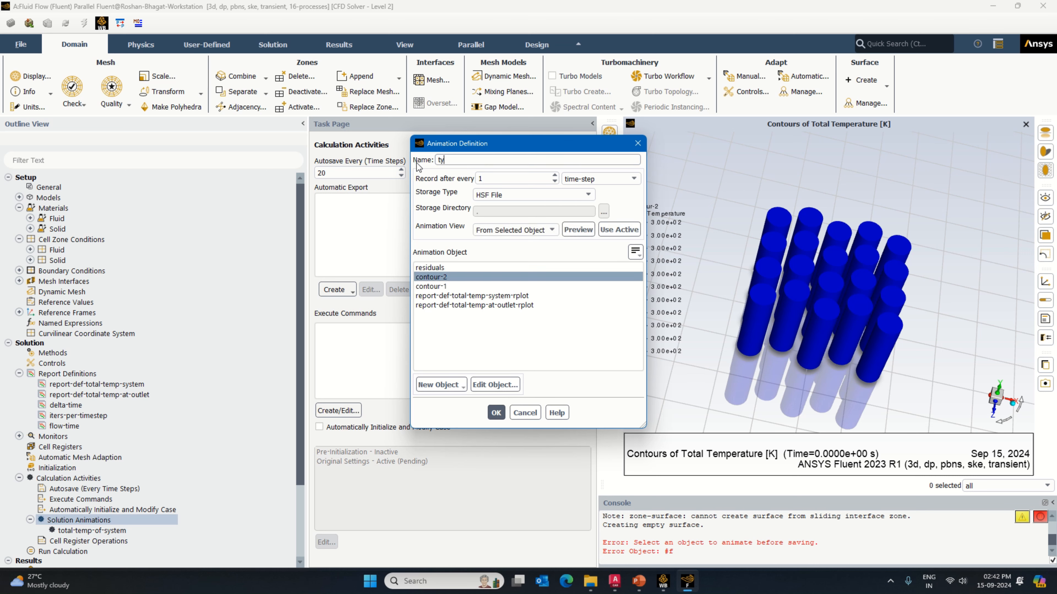
pyautogui.press('BackSpace')
pyautogui.write('otal-temp-ov')
pyautogui.press('BackSpace')
pyautogui.write('f-co')
pyautogui.press('BackSpace')
pyautogui.press('BackSpace')
pyautogui.write('cel')
pyautogui.click(496, 412)
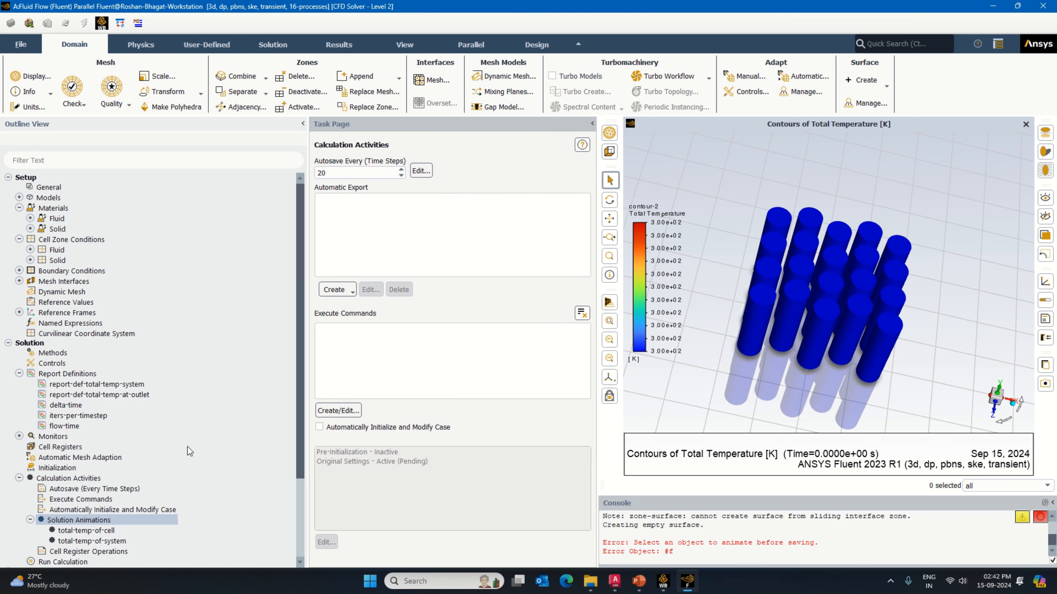
# Step: Set the number of time steps for the run calculation to 10
pyautogui.click(78, 566)
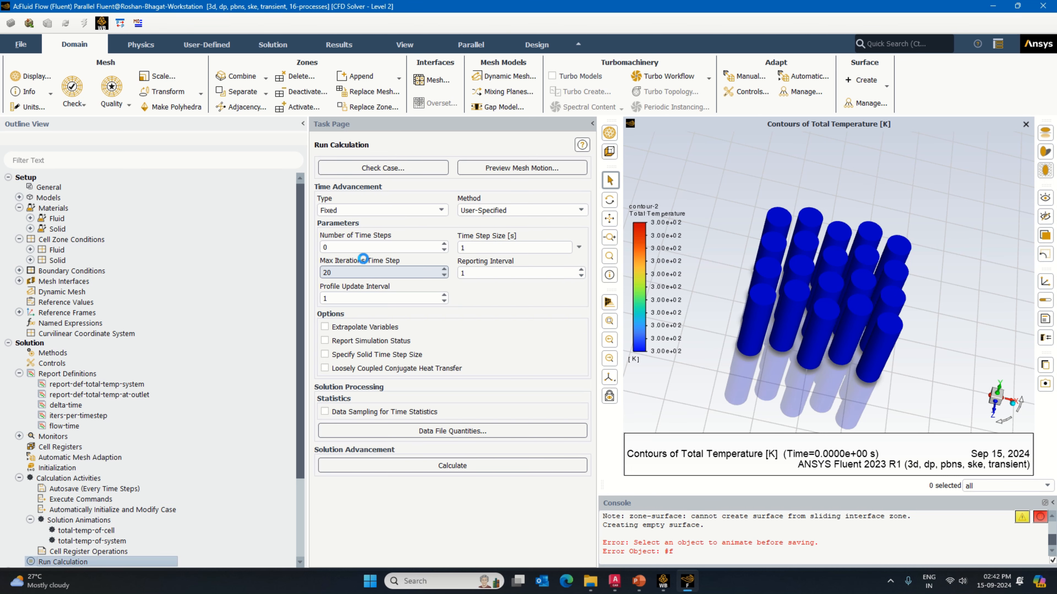
pyautogui.click(328, 247)
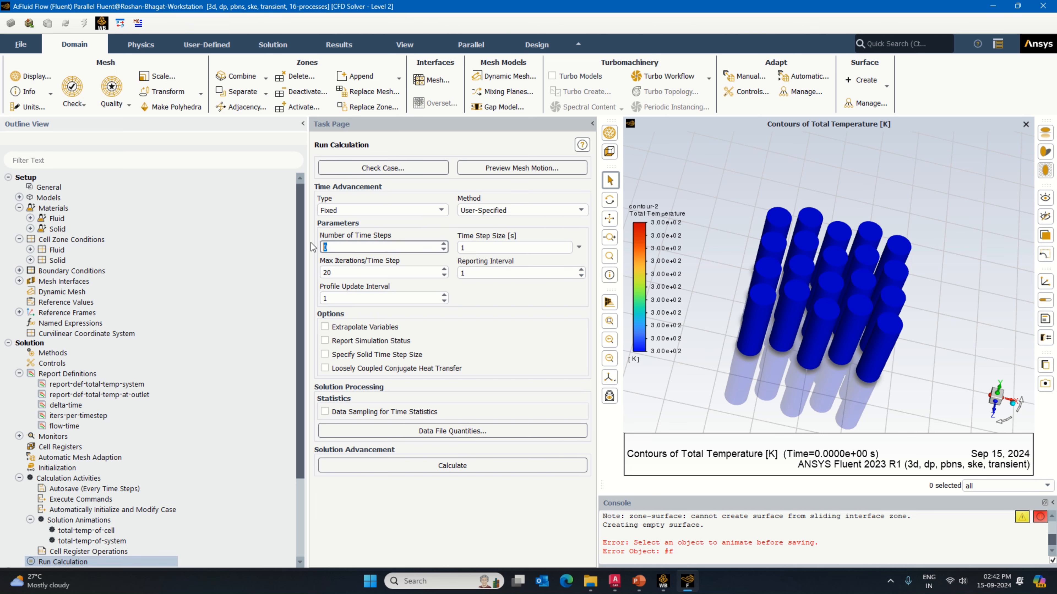
pyautogui.write('100')
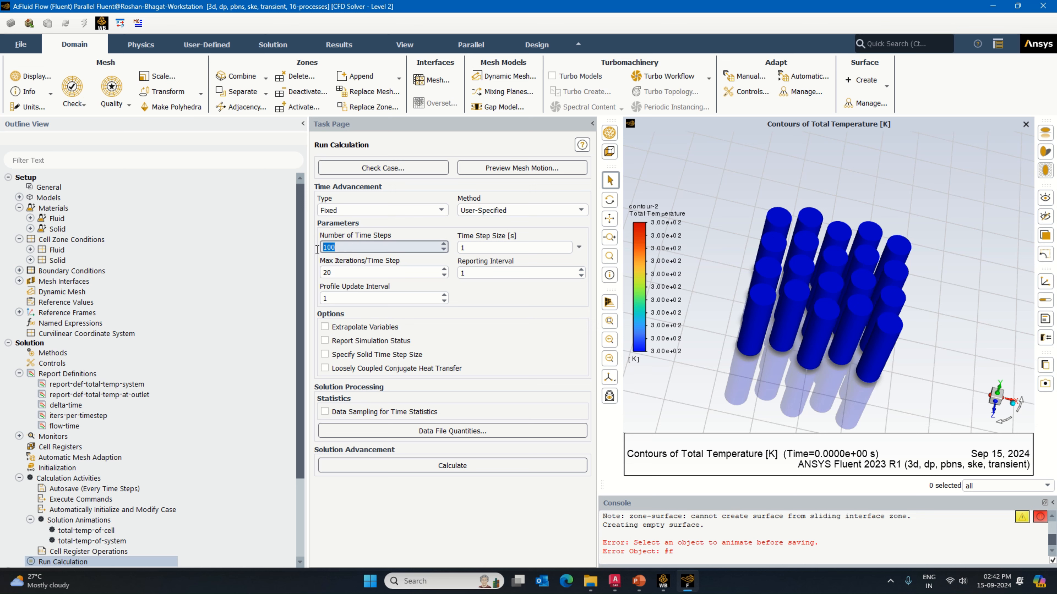
pyautogui.press('BackSpace')
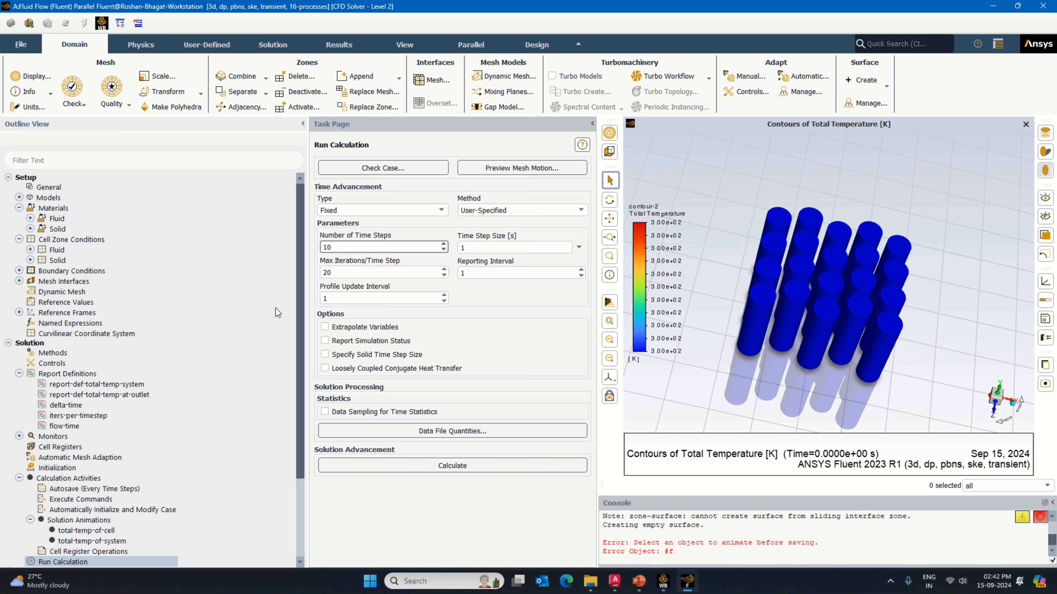
# Step: Narrow the outline and task areas to enlarge the graphics view, and start the transient calculation
pyautogui.moveTo(307, 308); pyautogui.dragTo(221, 310)
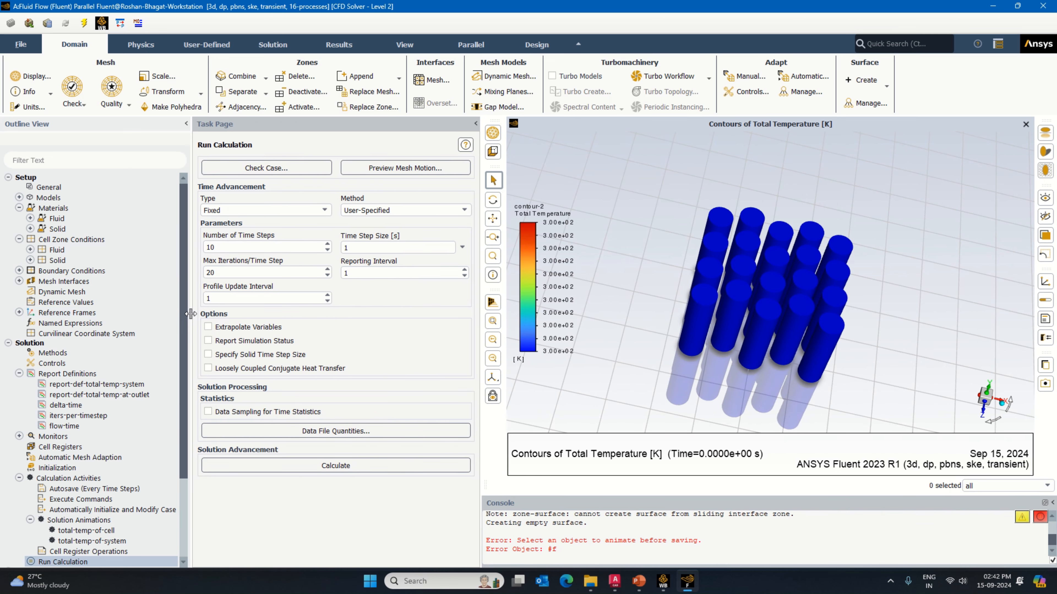
pyautogui.moveTo(480, 331); pyautogui.dragTo(407, 332)
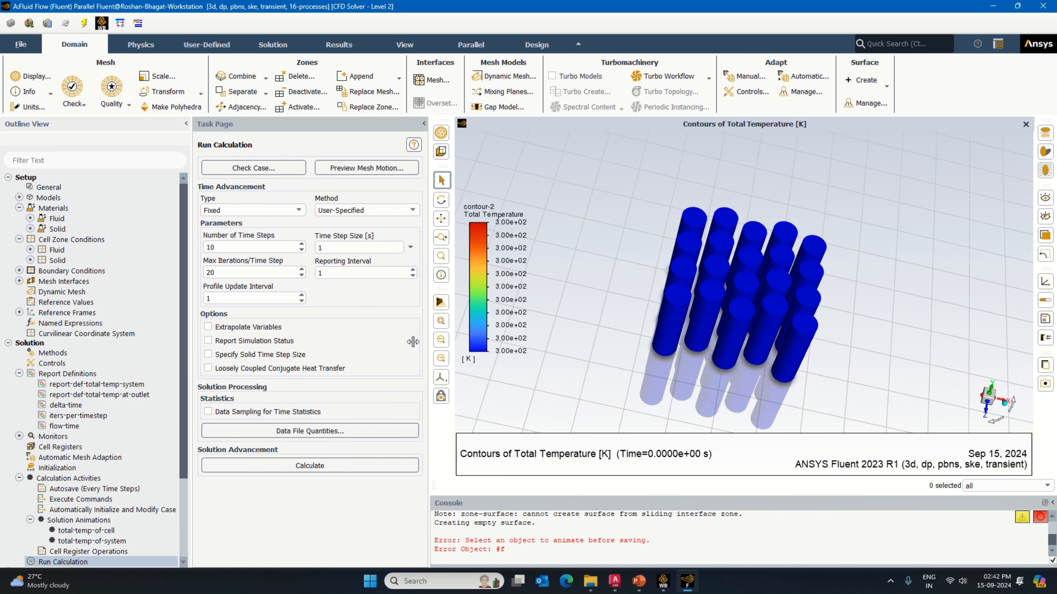
pyautogui.click(308, 465)
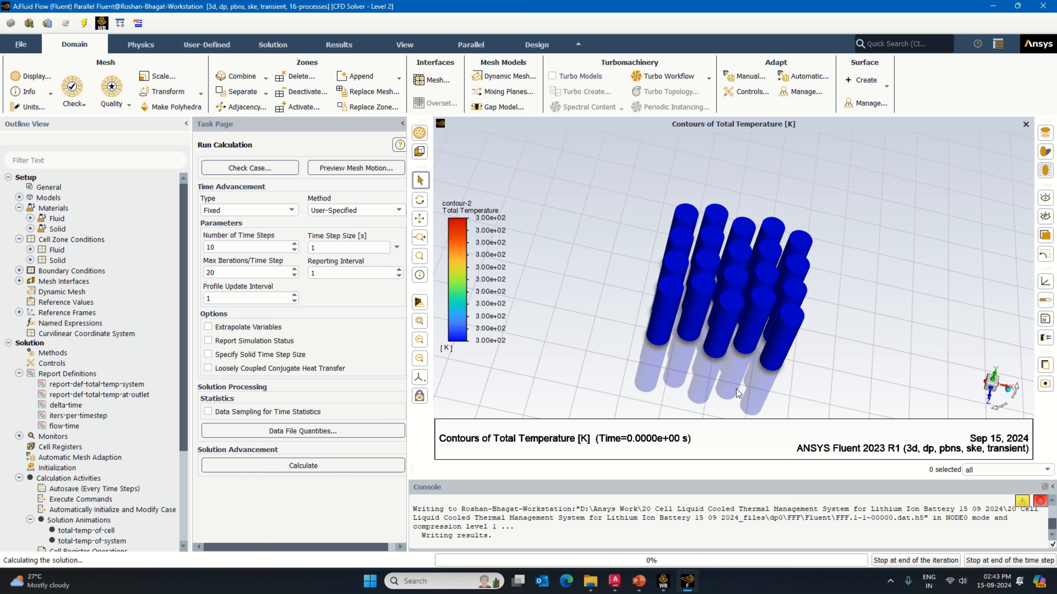
# Step: Check the computer's CPU utilisation in Task Manager while the solution is calculating, and return to Fluent
pyautogui.rightClick(754, 583)
pyautogui.click(774, 538)
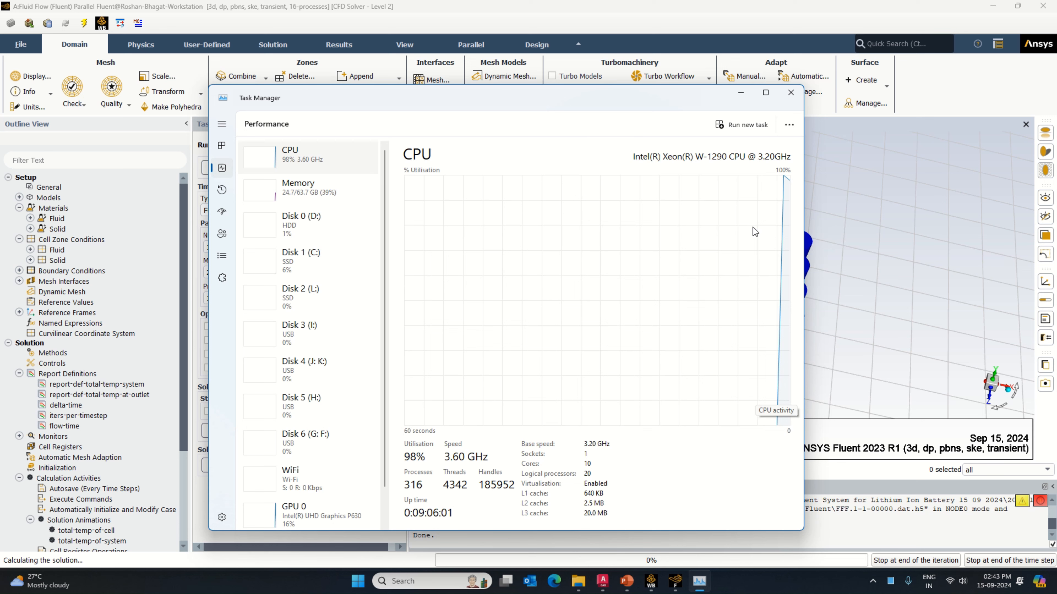
pyautogui.click(741, 93)
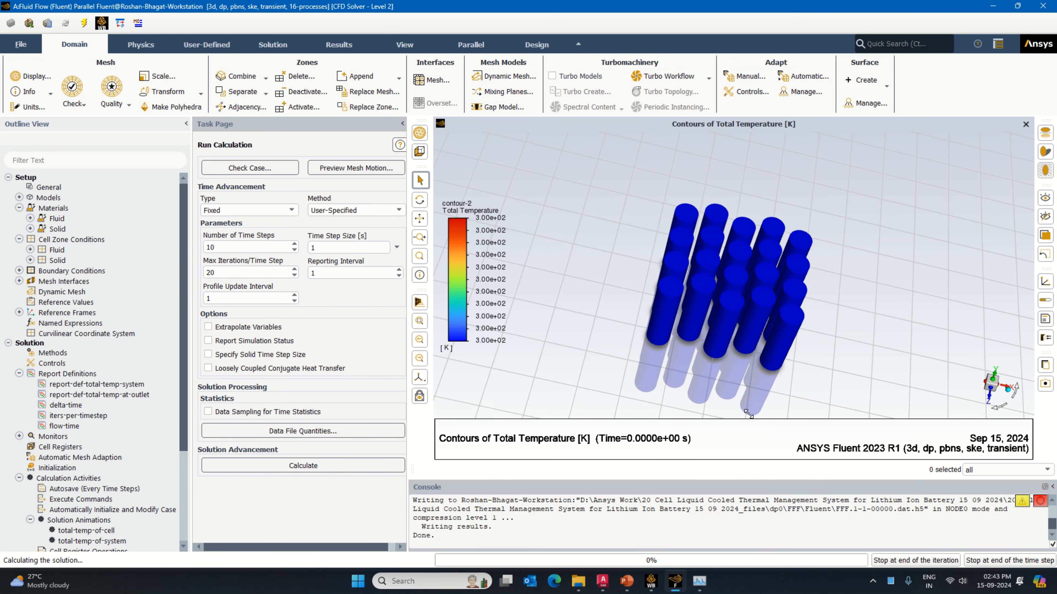
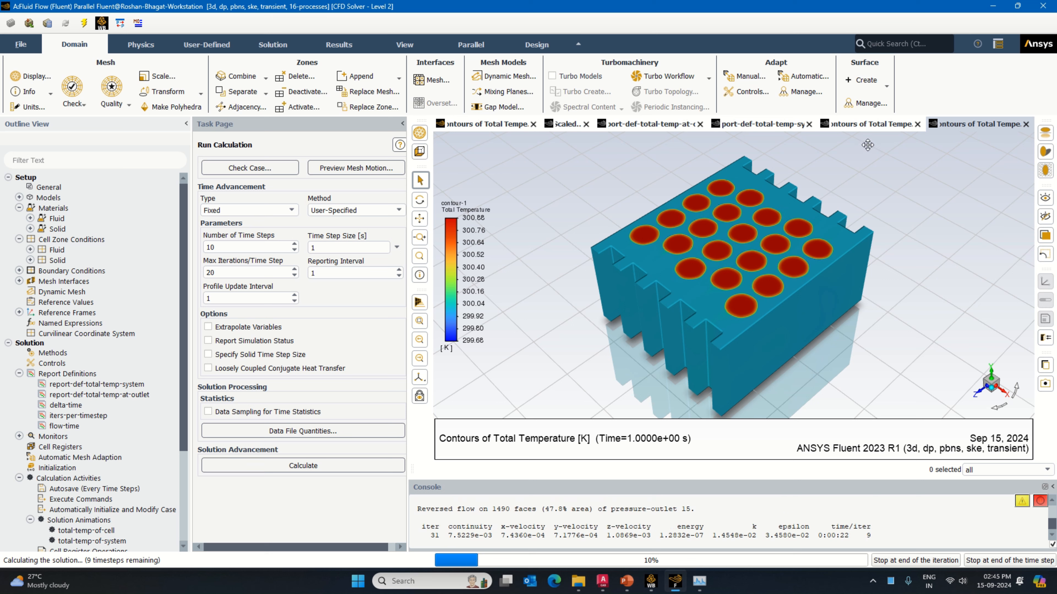
# Step: Monitor the running calculation's early time steps in the cell and system temperature contours and the system and outlet temperature plots
pyautogui.click(872, 128)
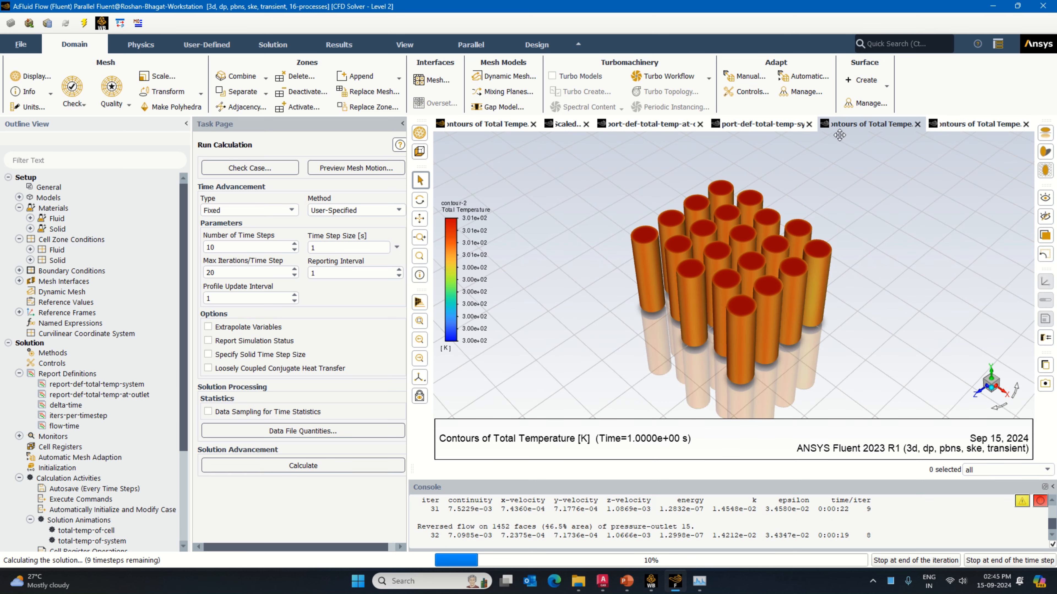
pyautogui.click(774, 126)
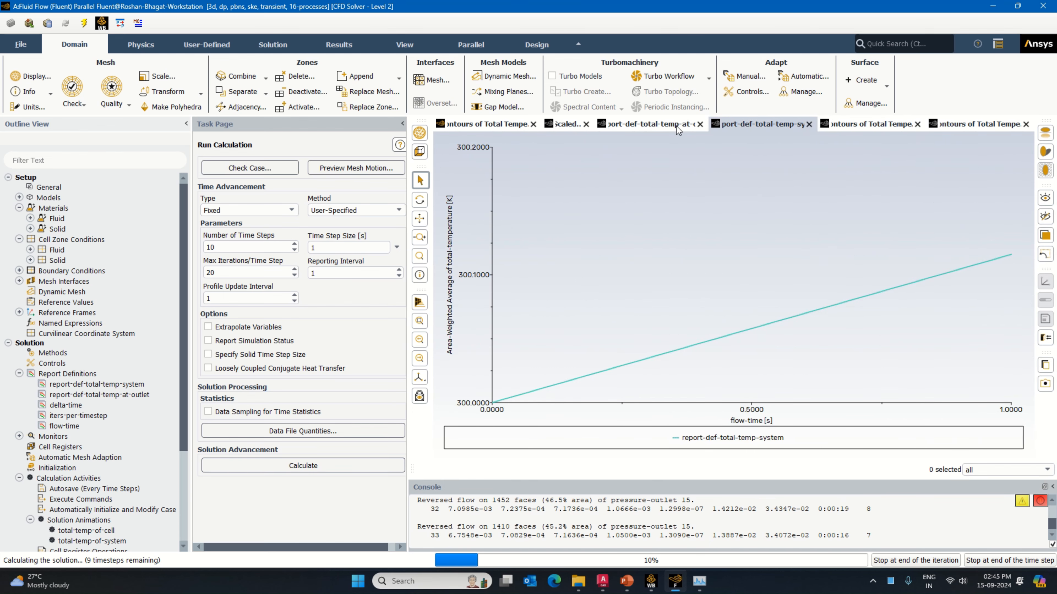
pyautogui.click(873, 123)
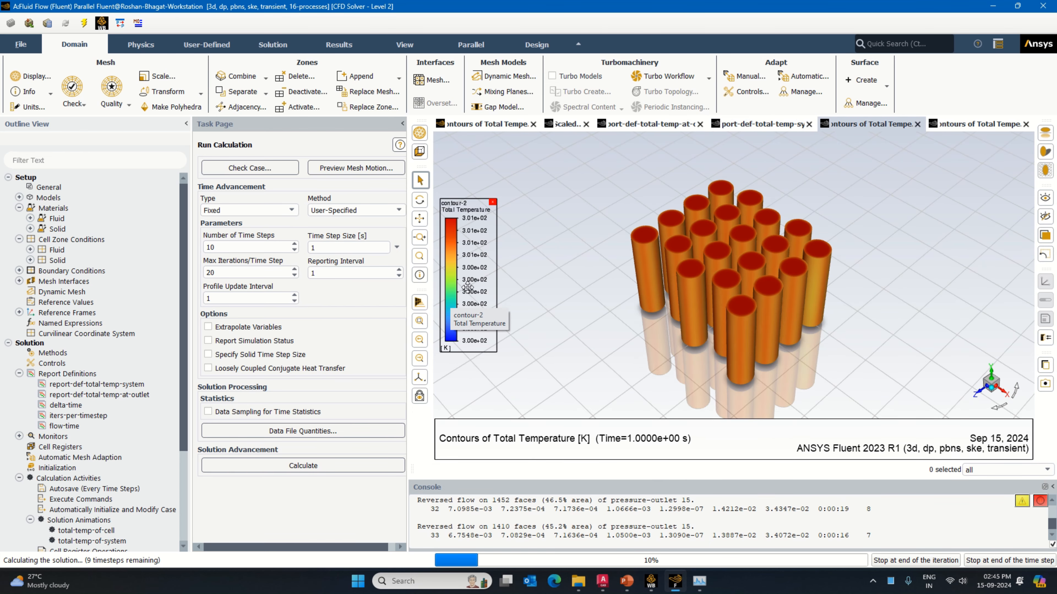
pyautogui.click(769, 127)
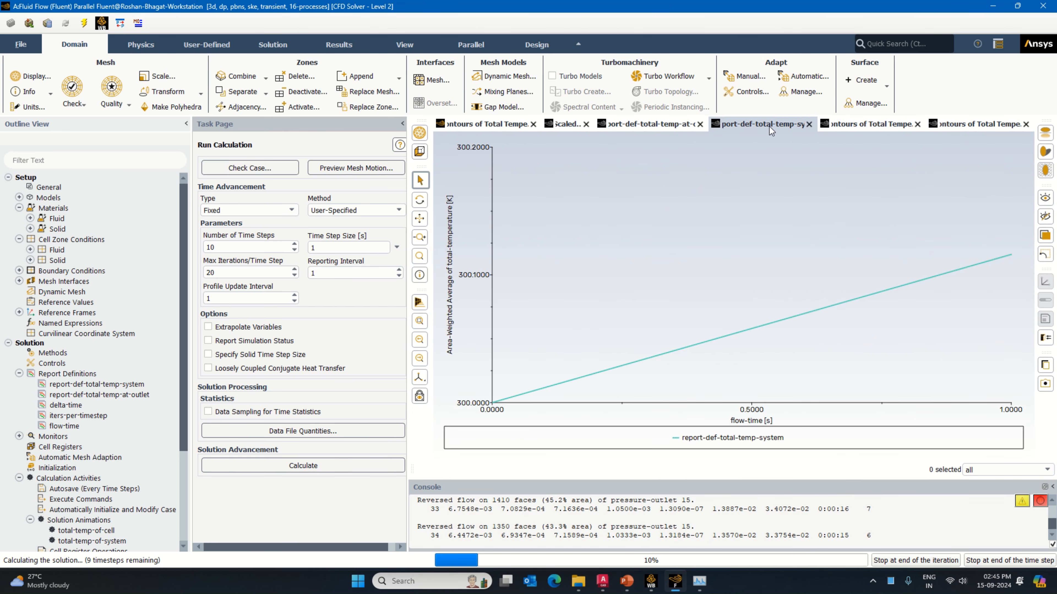
pyautogui.click(656, 124)
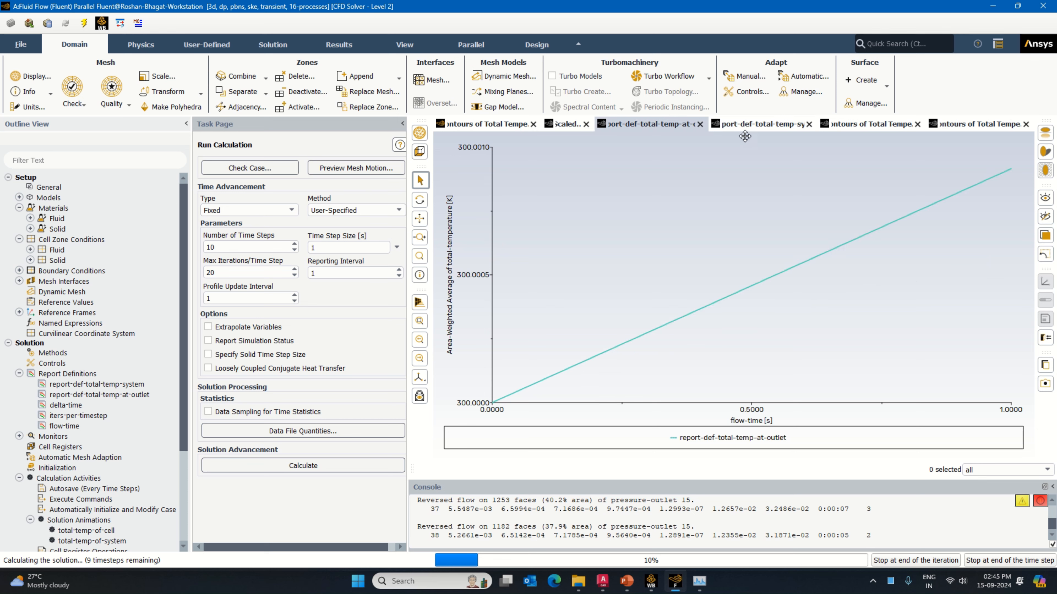
pyautogui.click(762, 127)
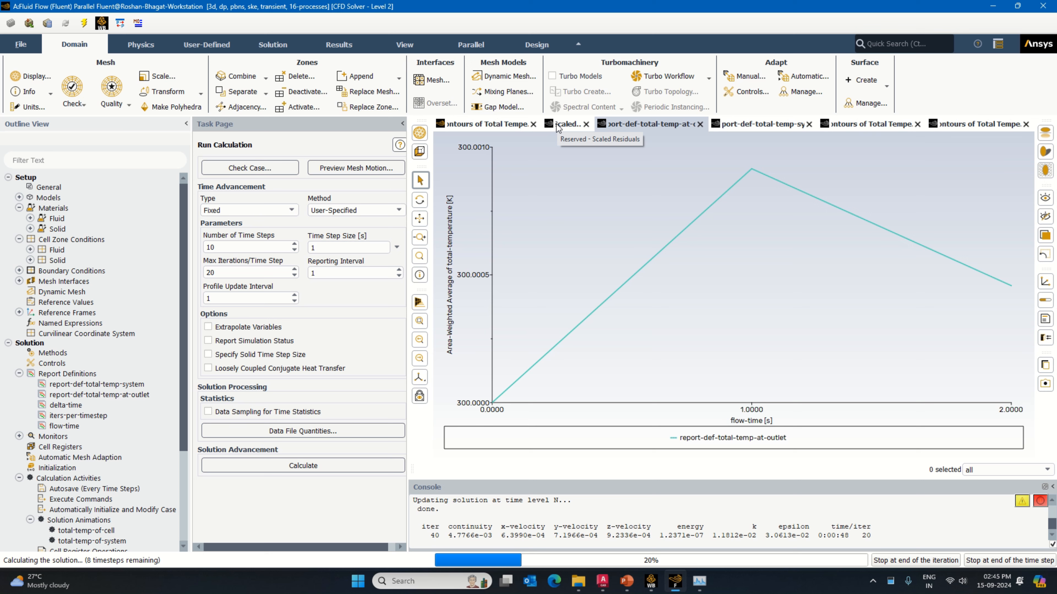
pyautogui.click(757, 124)
pyautogui.click(864, 125)
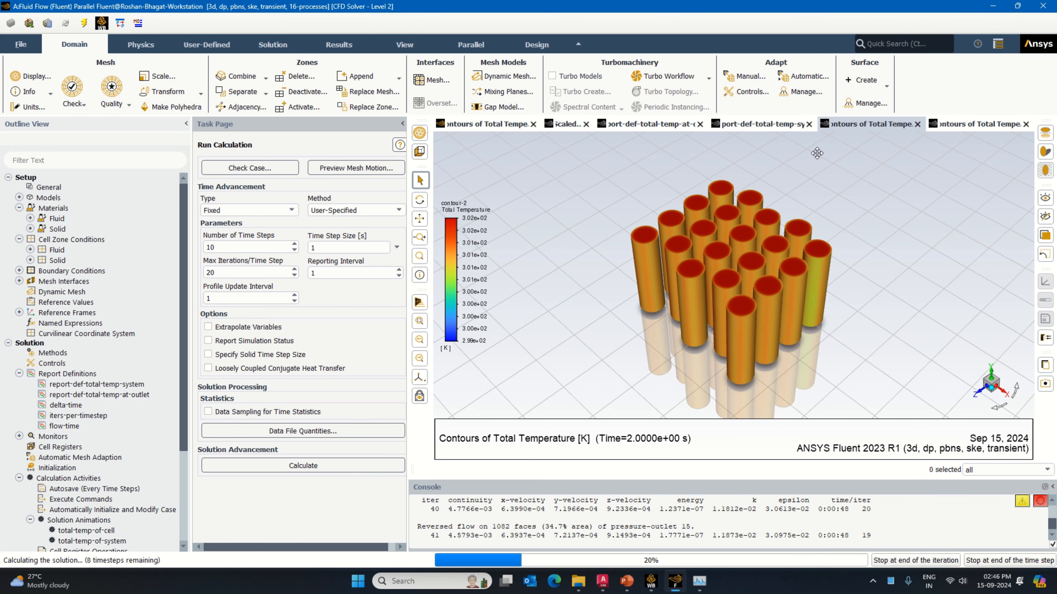
pyautogui.click(974, 128)
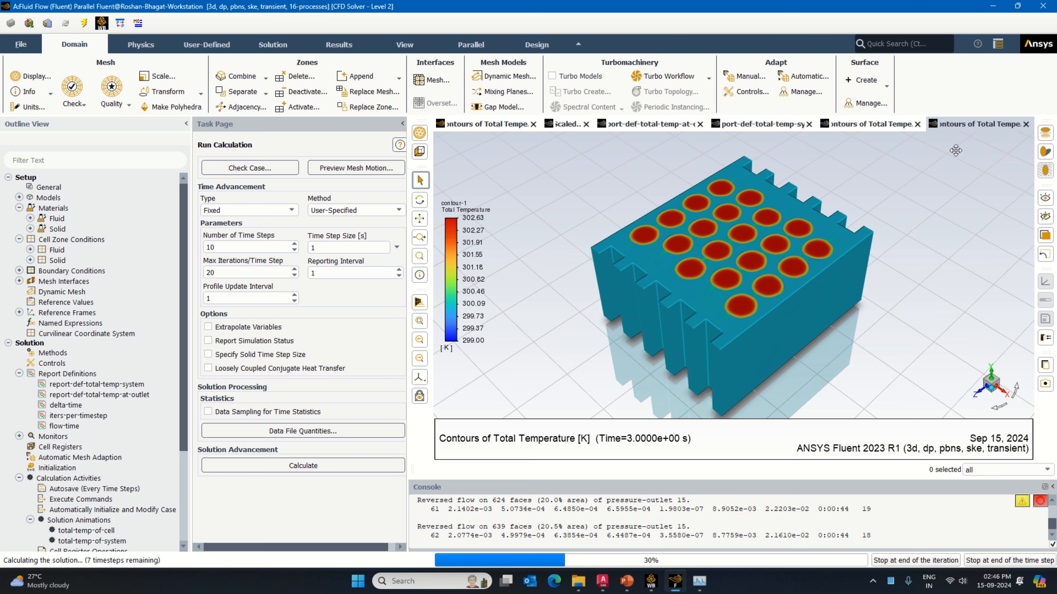
# Step: Review the temperature contours, both report plots and the scaled residuals at 3 s of flow time while the solution keeps running
pyautogui.click(890, 127)
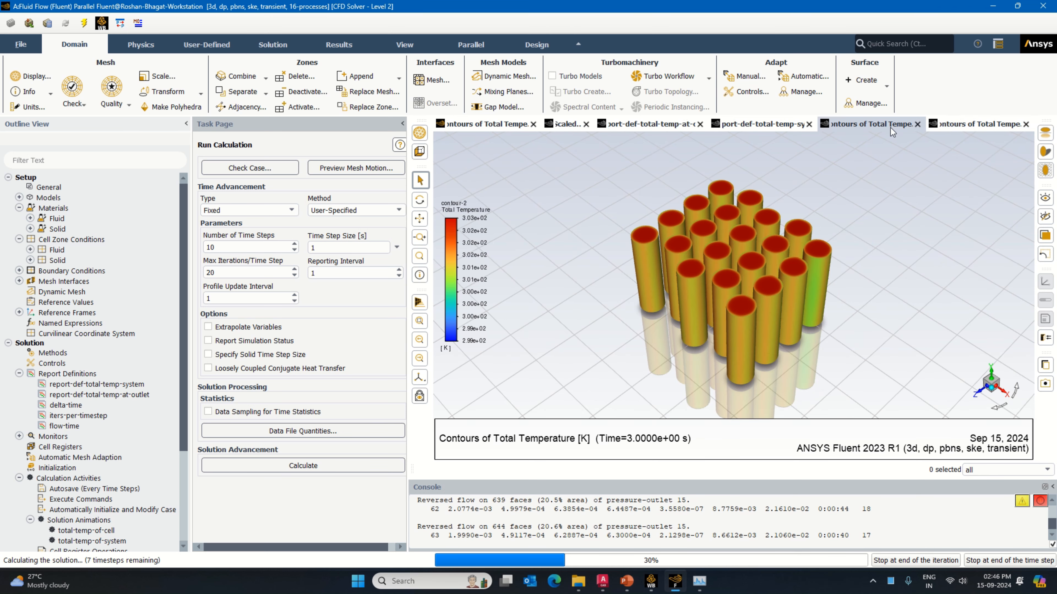
pyautogui.click(769, 126)
pyautogui.click(640, 127)
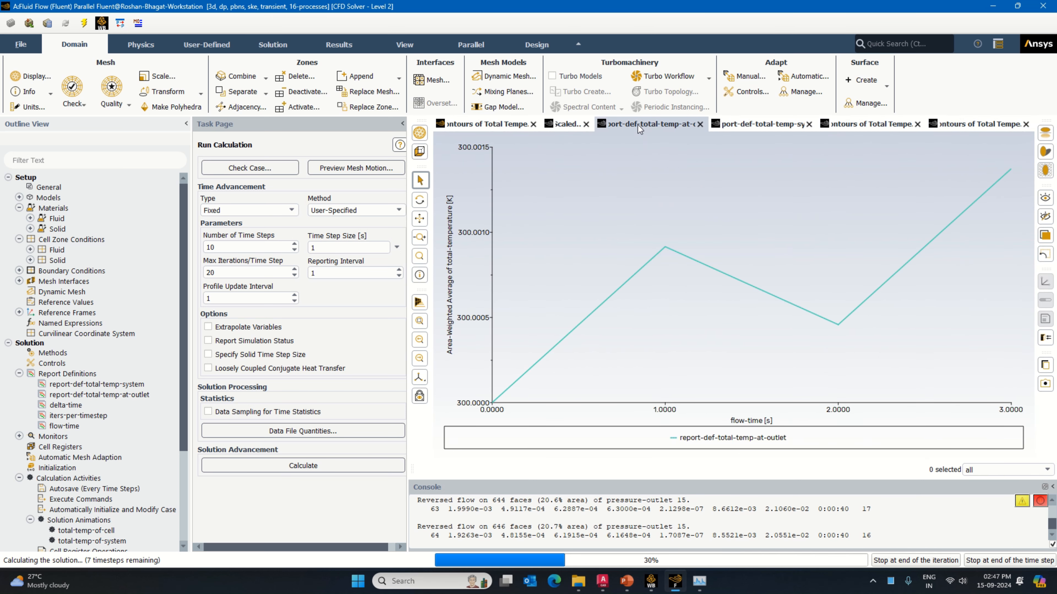
pyautogui.click(559, 125)
pyautogui.click(495, 126)
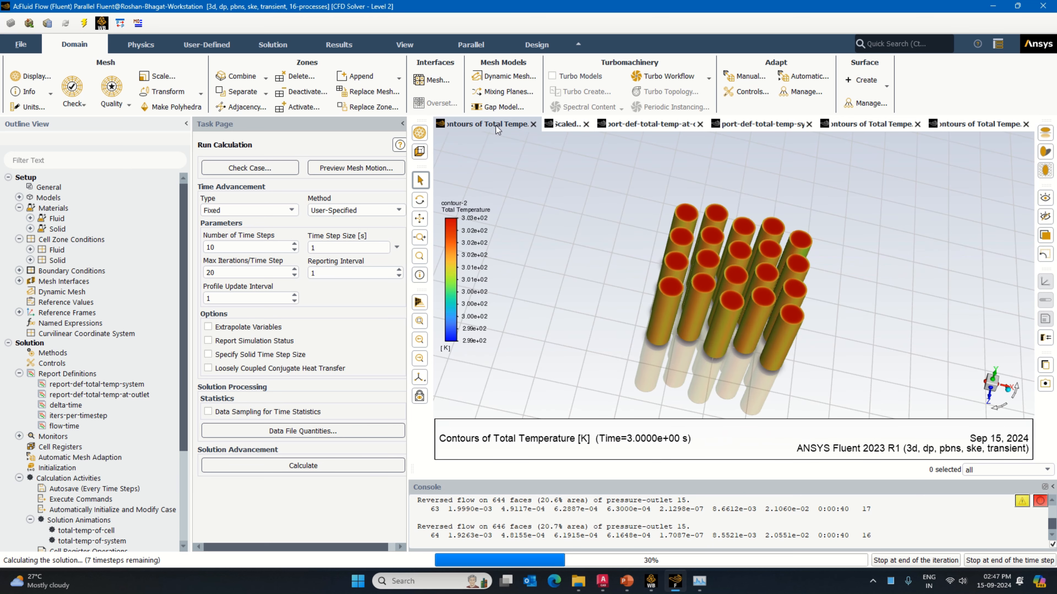
pyautogui.click(566, 126)
pyautogui.click(628, 127)
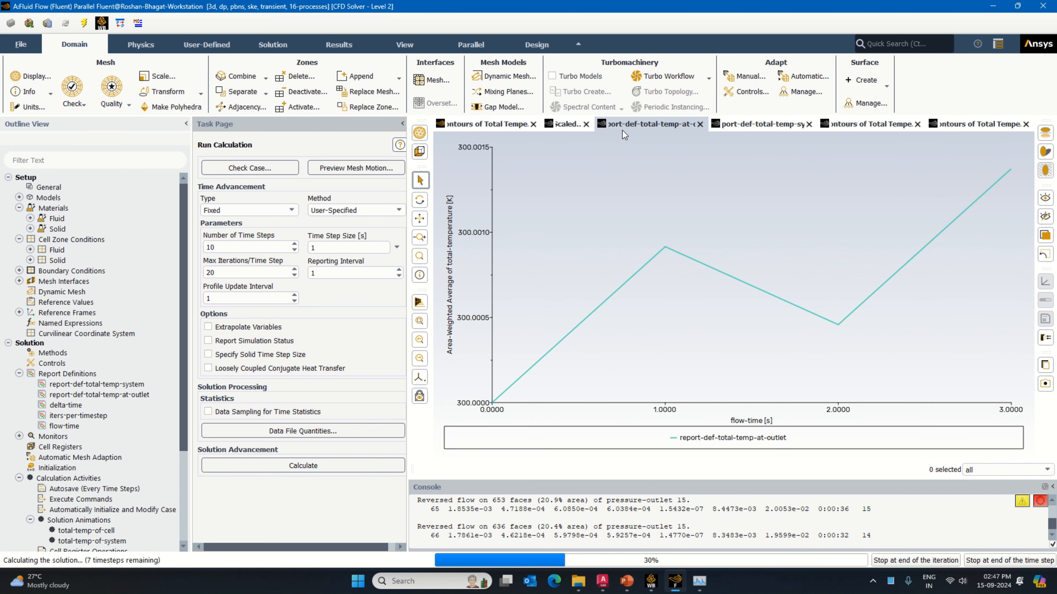
pyautogui.click(742, 127)
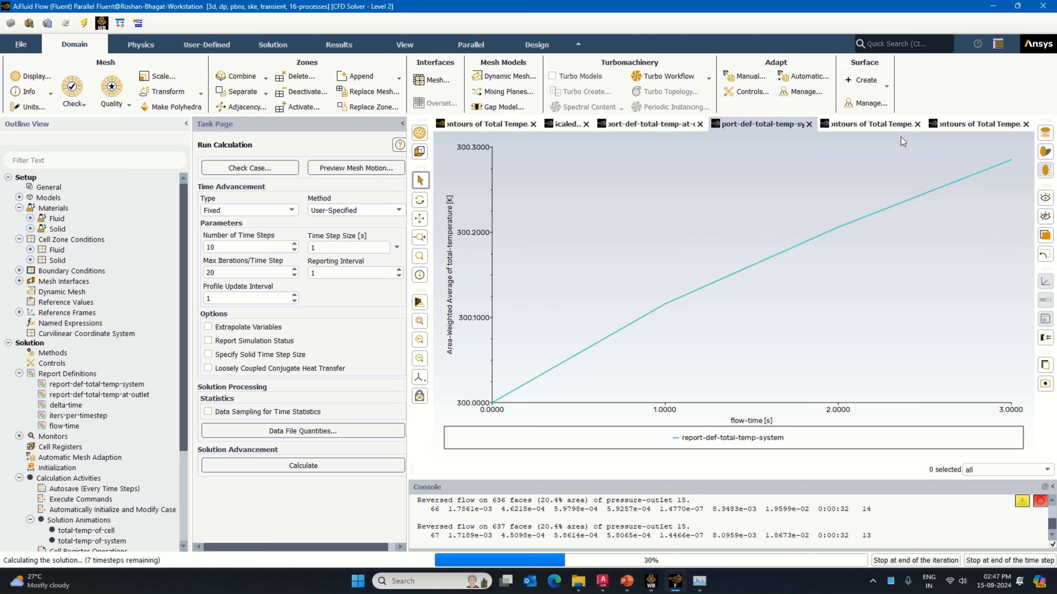
pyautogui.click(885, 126)
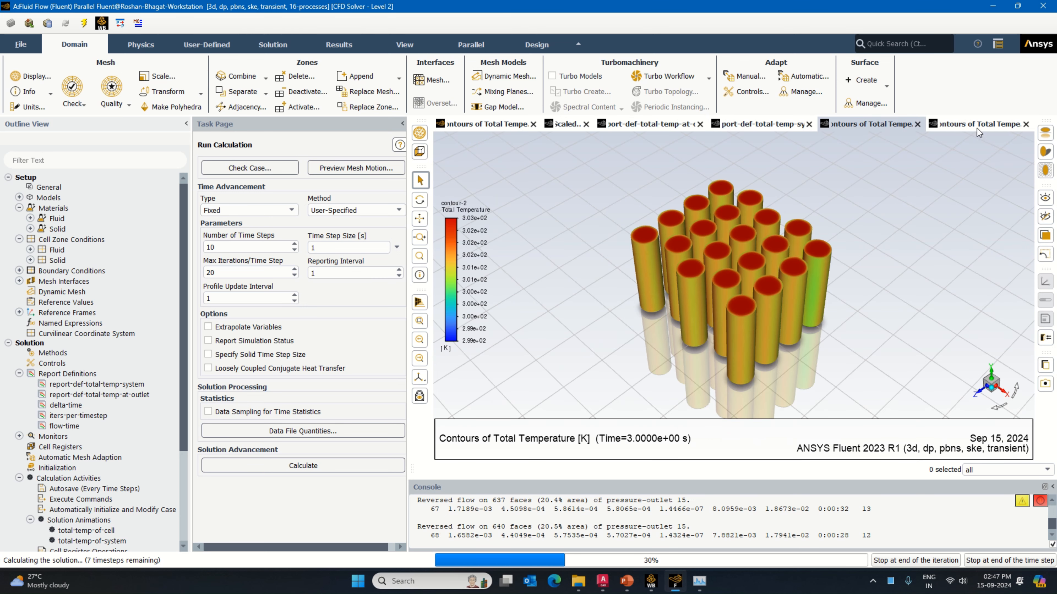
pyautogui.click(984, 128)
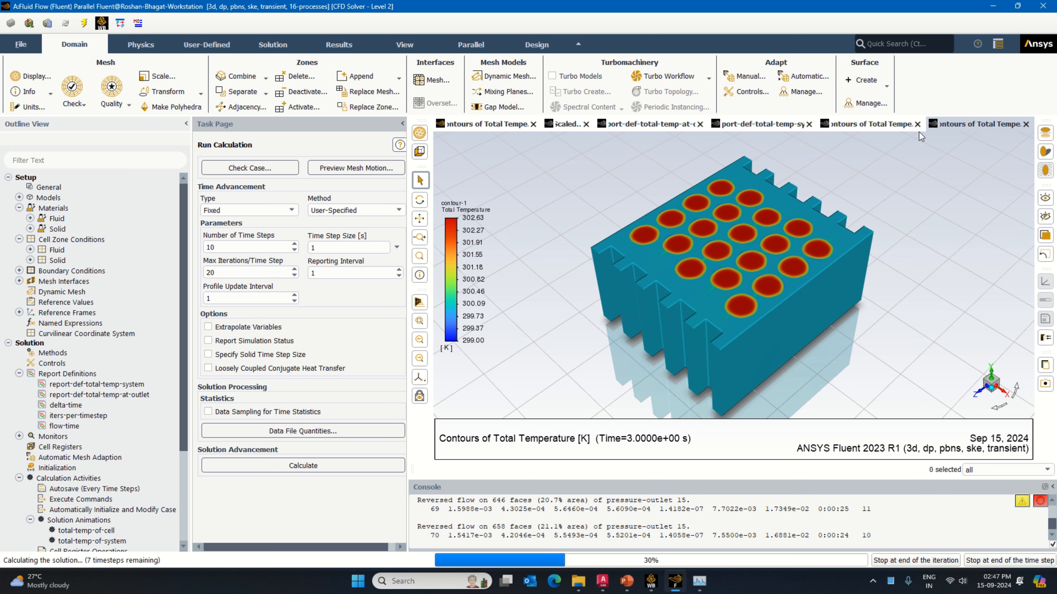
pyautogui.click(882, 123)
pyautogui.click(967, 126)
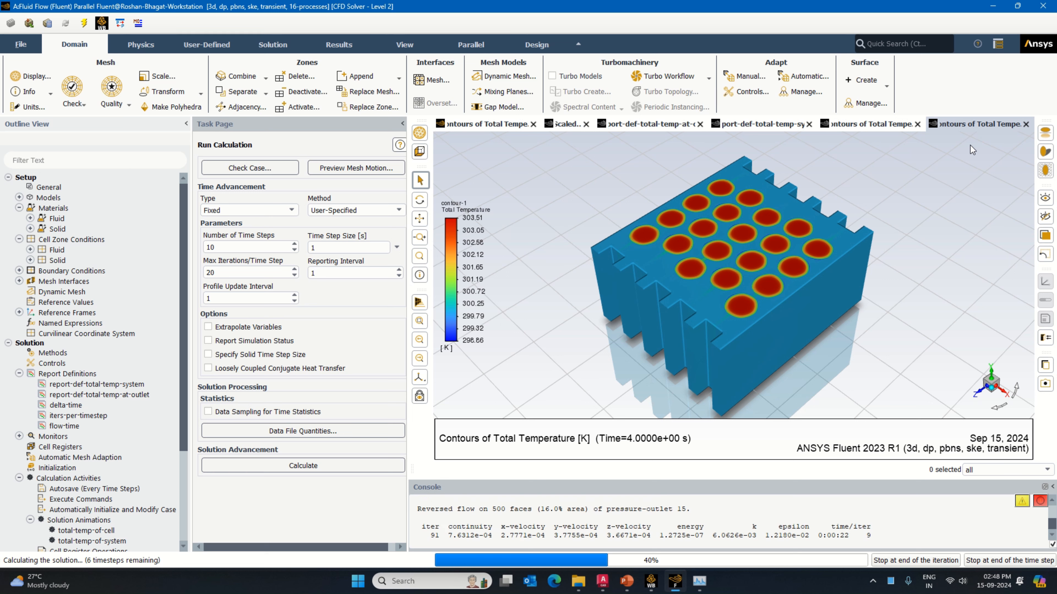
# Step: Go through the cell contours, system and outlet temperature plots, residuals and system contours at 4 s of flow time
pyautogui.click(898, 127)
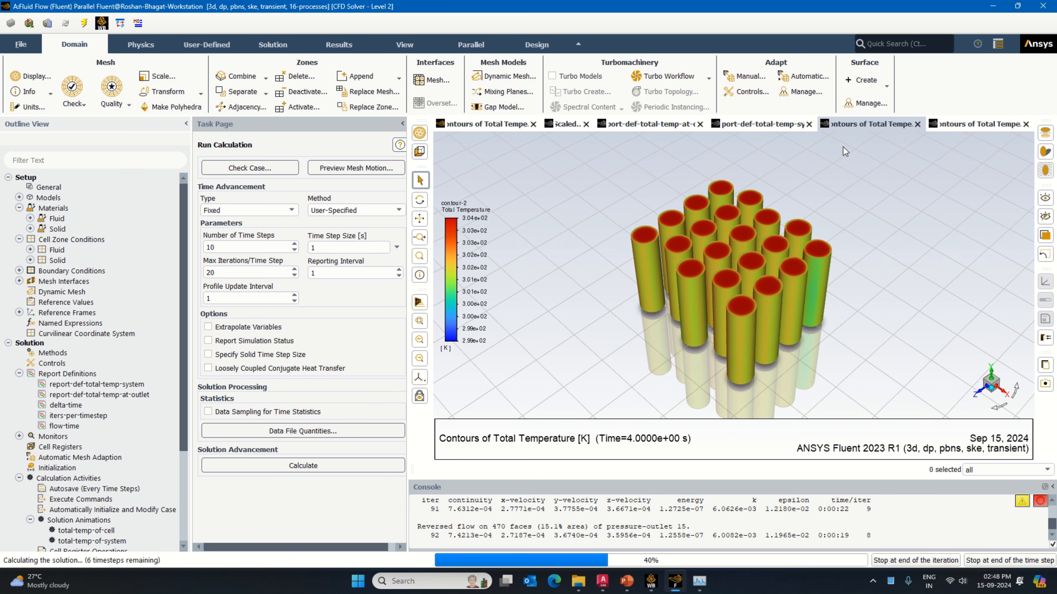
pyautogui.click(773, 125)
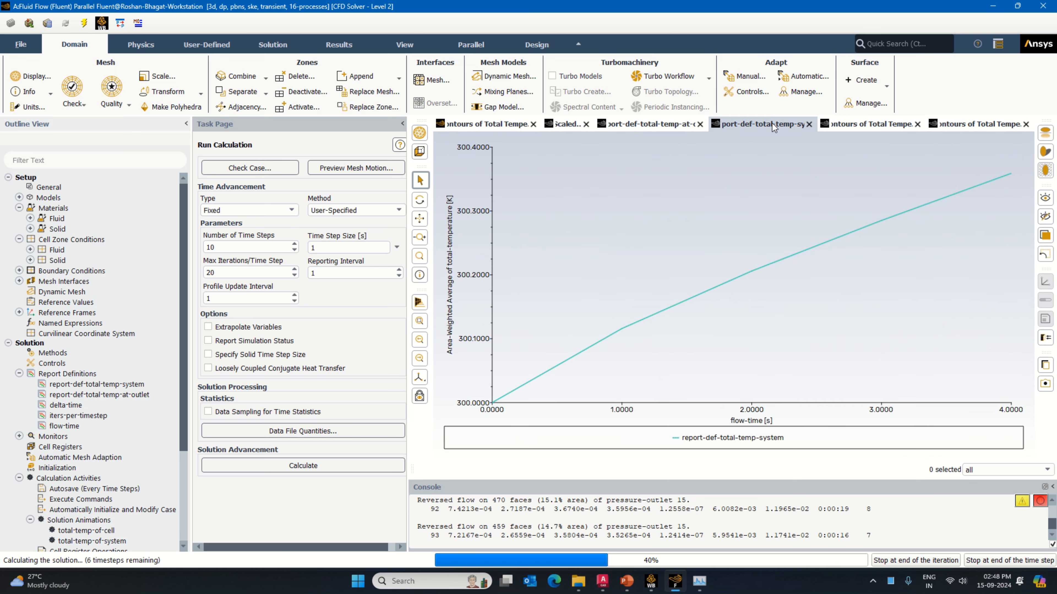
pyautogui.click(656, 126)
pyautogui.click(510, 128)
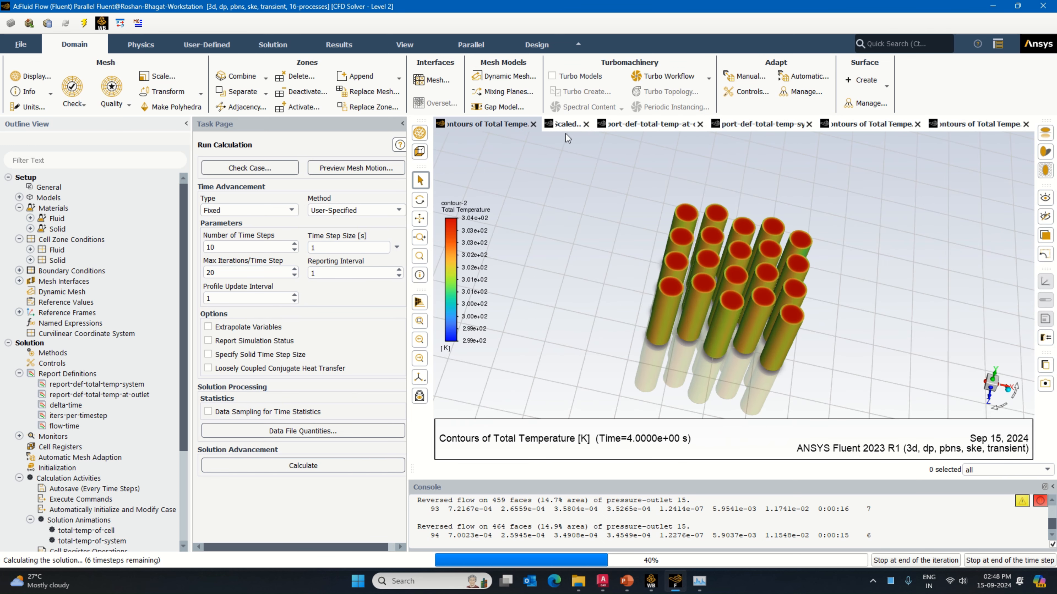
pyautogui.click(575, 129)
pyautogui.click(649, 127)
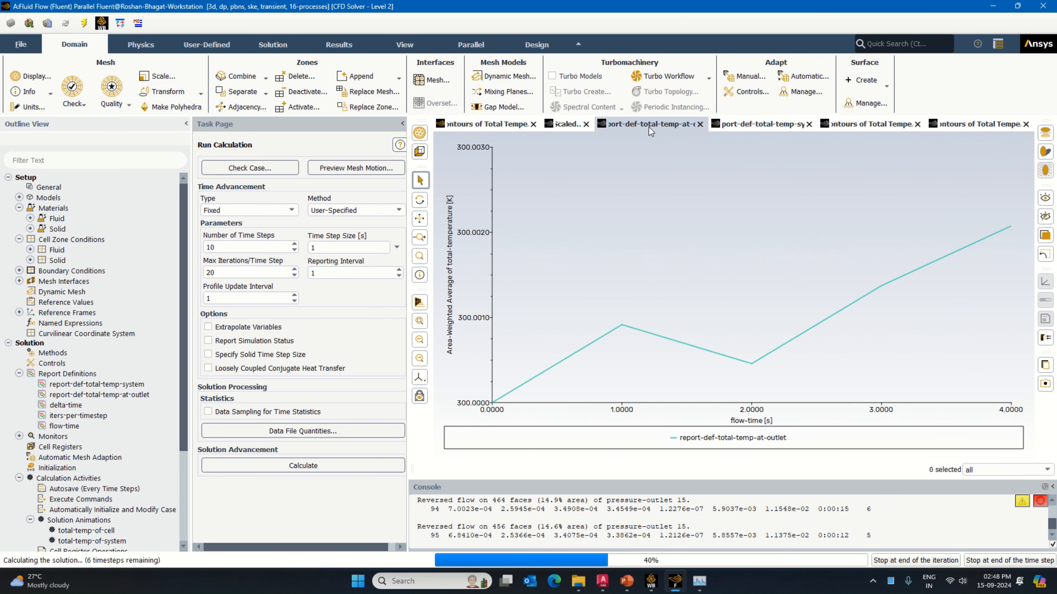
pyautogui.click(776, 125)
pyautogui.click(883, 131)
pyautogui.click(996, 131)
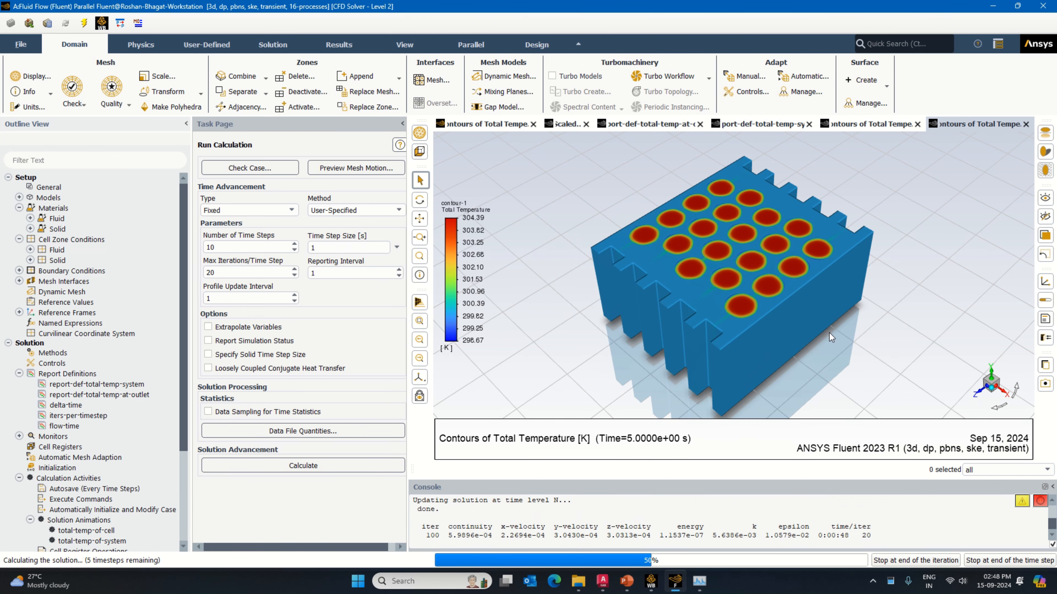
# Step: Compare the outlet and system temperature plots with the cell and system temperature contours at 5 s of flow time
pyautogui.click(759, 127)
pyautogui.click(649, 124)
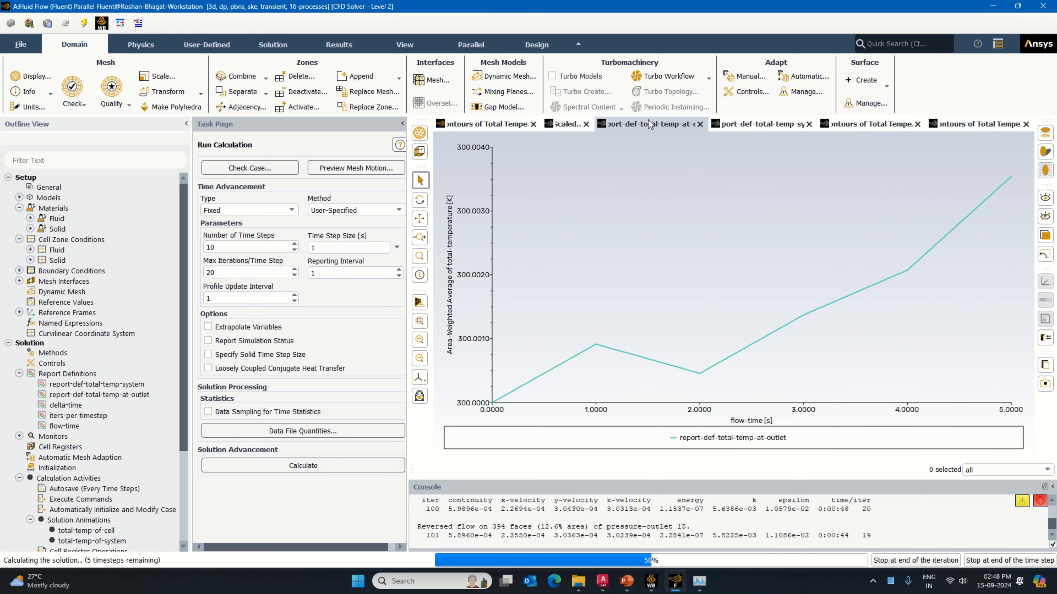
pyautogui.click(768, 130)
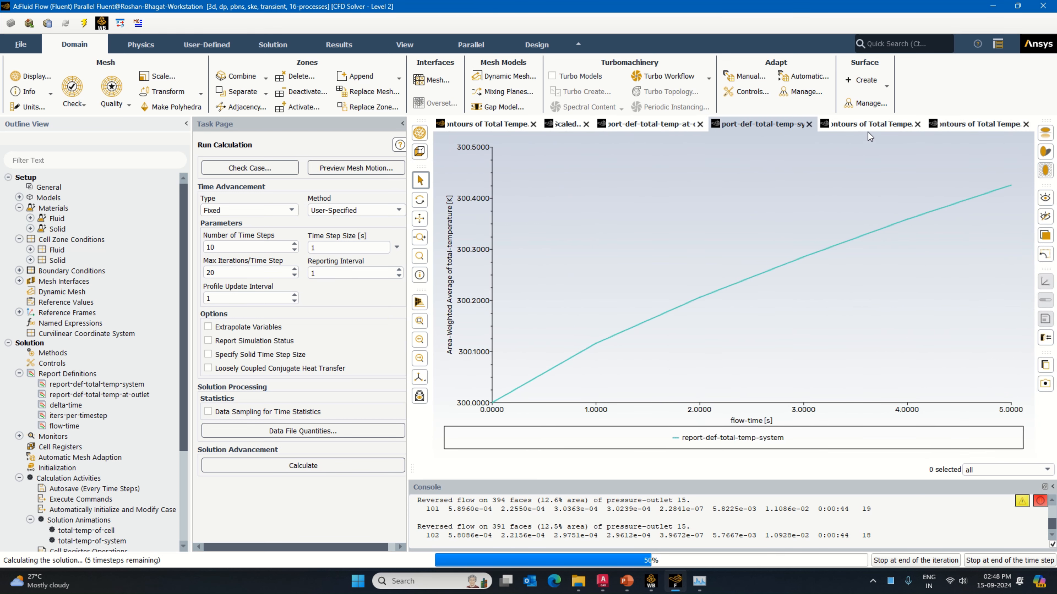
pyautogui.click(878, 128)
pyautogui.click(968, 125)
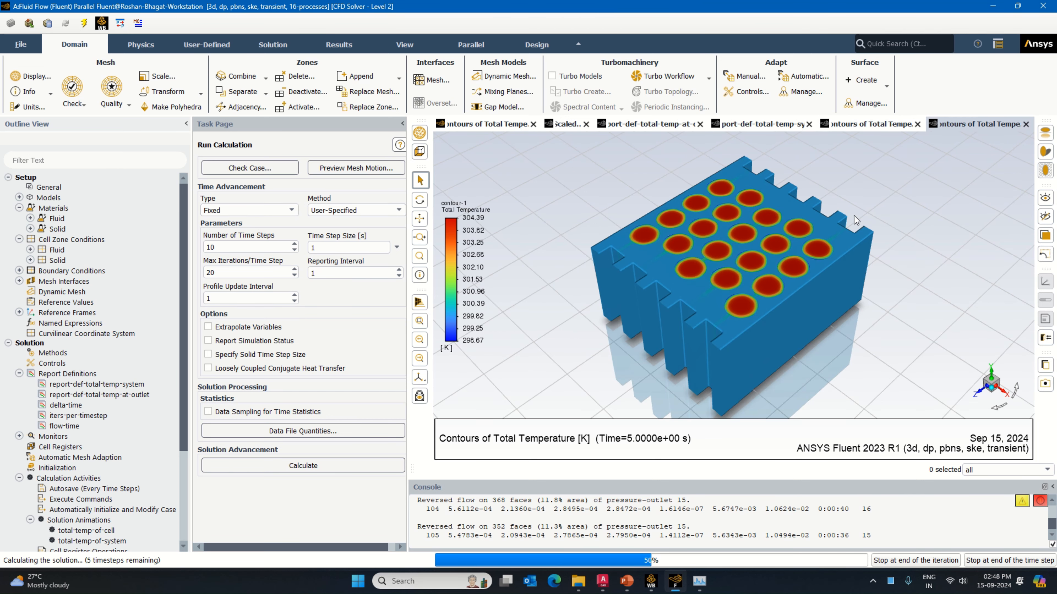
pyautogui.click(627, 124)
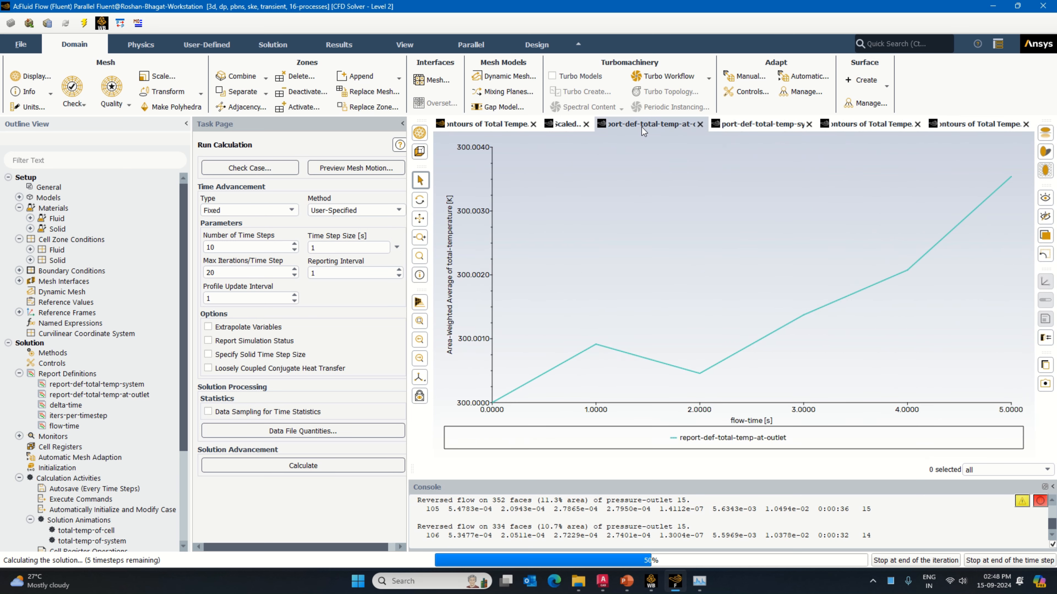
pyautogui.click(739, 124)
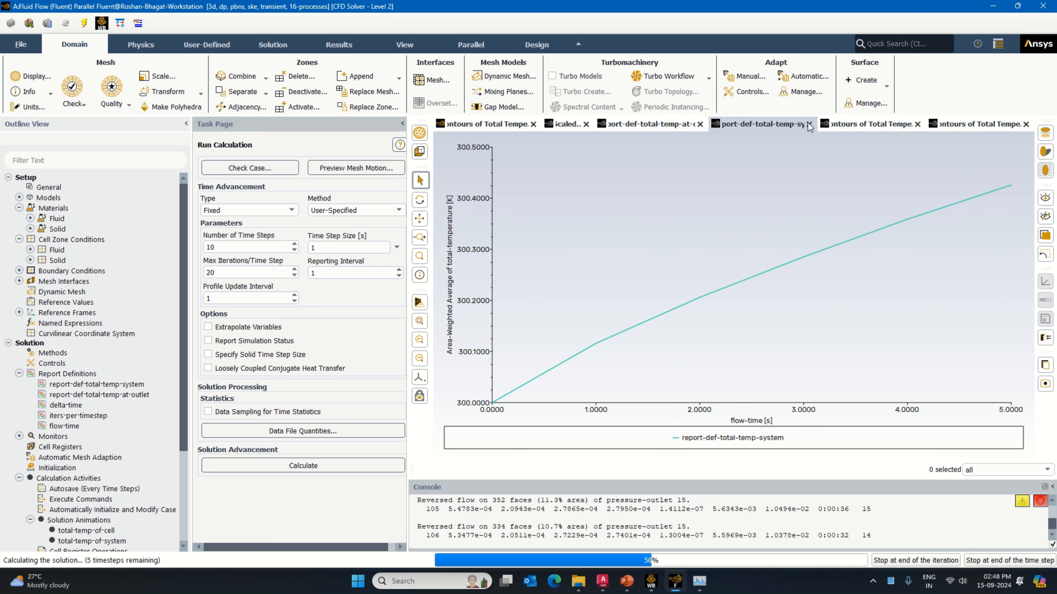
pyautogui.click(856, 124)
pyautogui.click(961, 124)
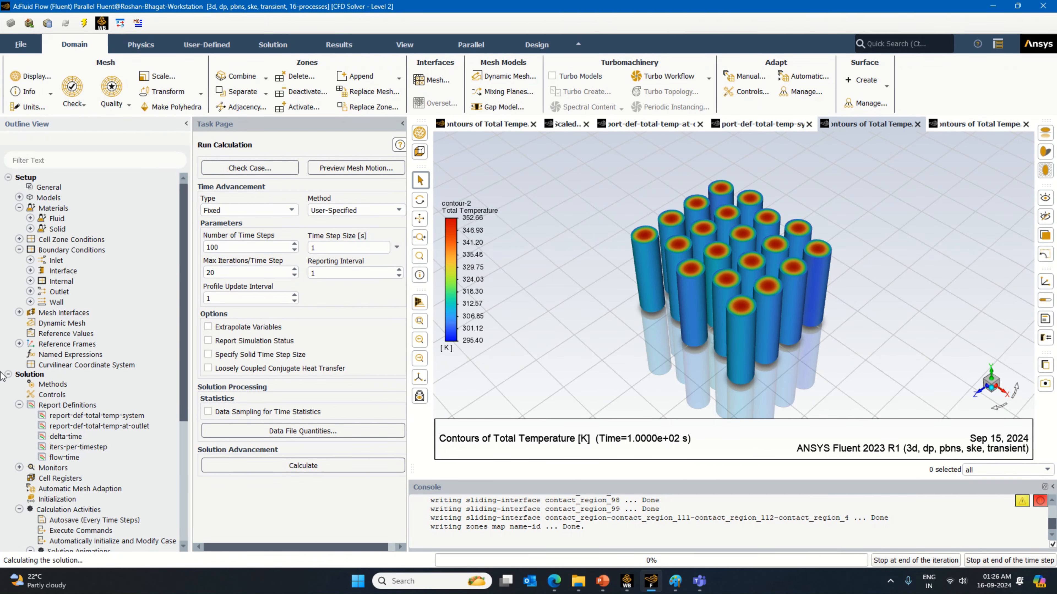
# Step: Examine the system and cell temperature contours, both temperature report plots and the scaled residuals from 100 s of flow time onward
pyautogui.click(980, 125)
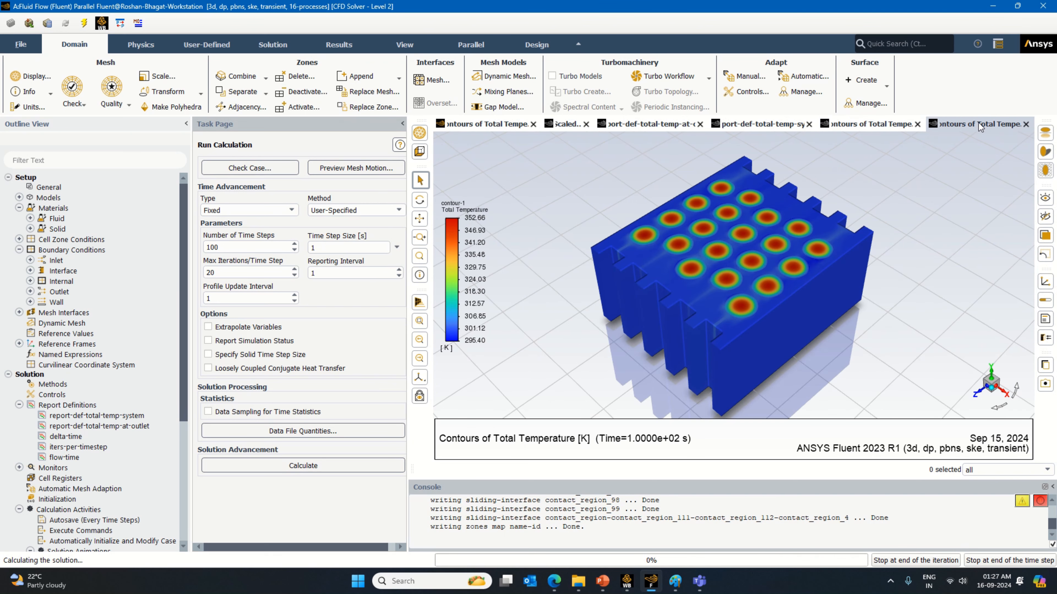
pyautogui.click(885, 127)
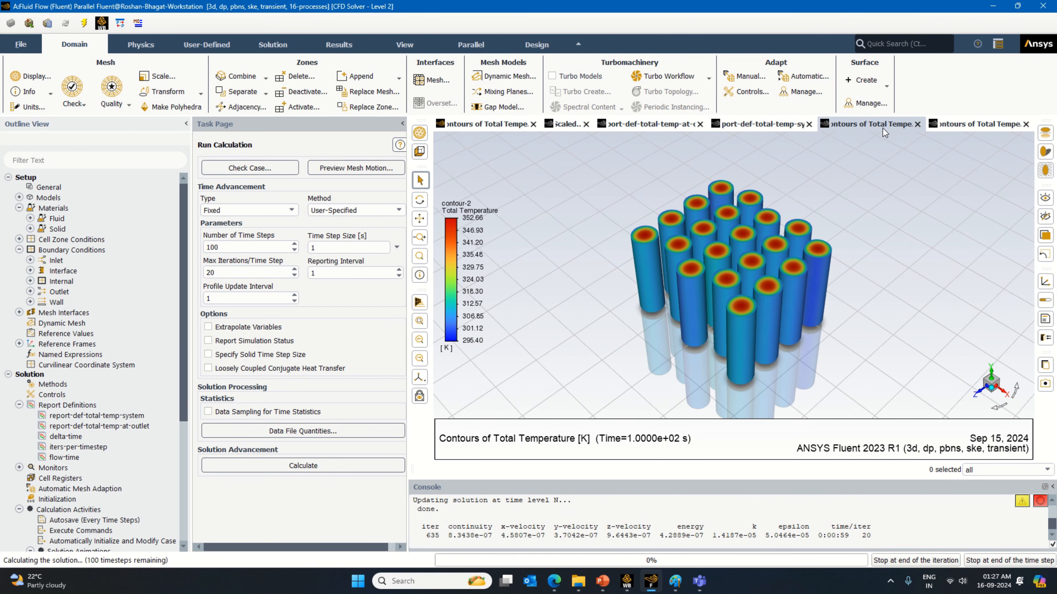
pyautogui.click(769, 125)
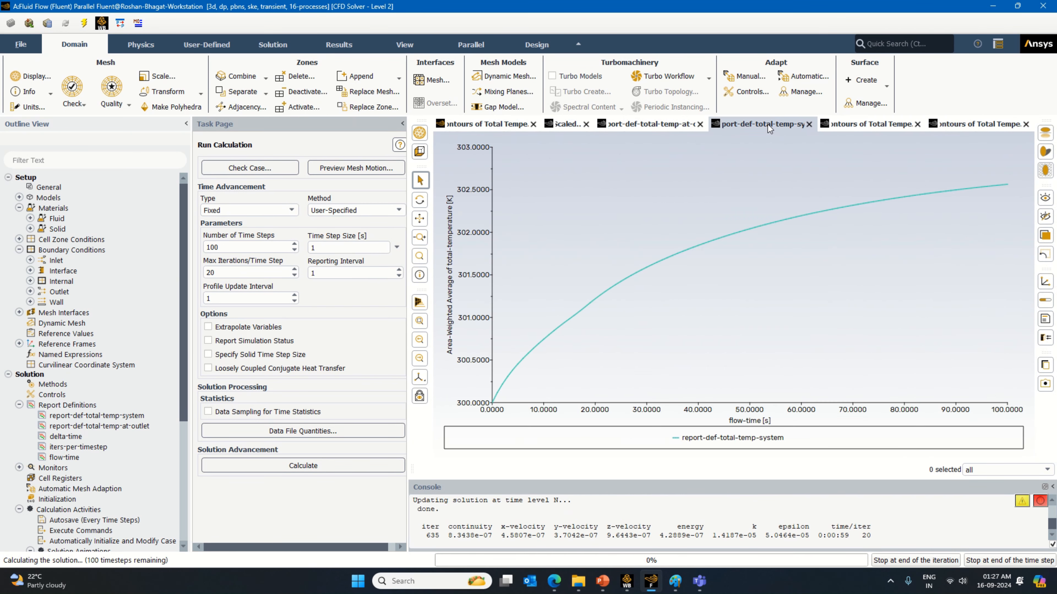
pyautogui.click(652, 124)
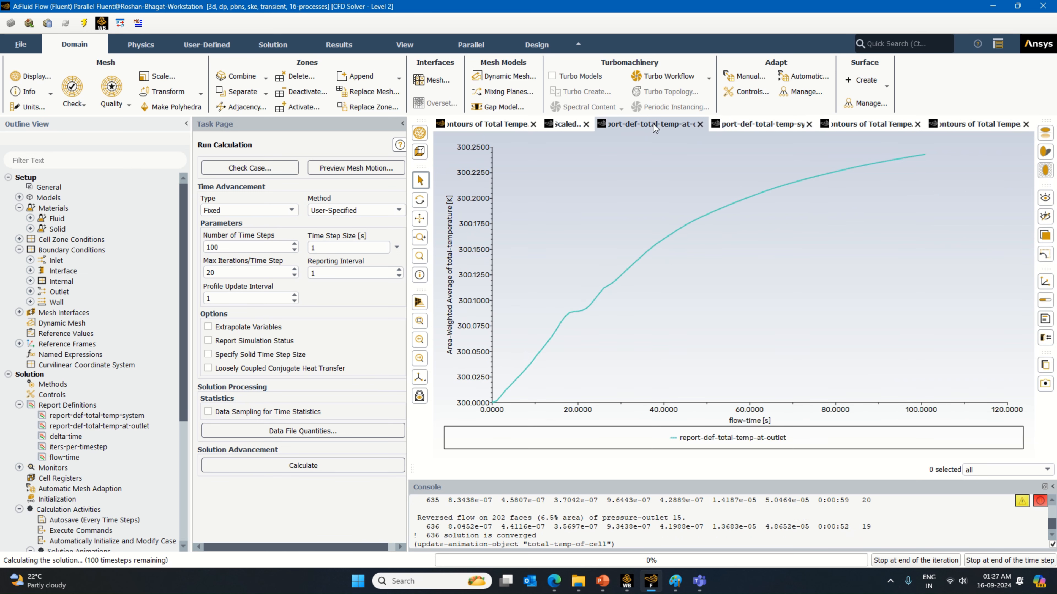
pyautogui.click(561, 125)
pyautogui.click(508, 124)
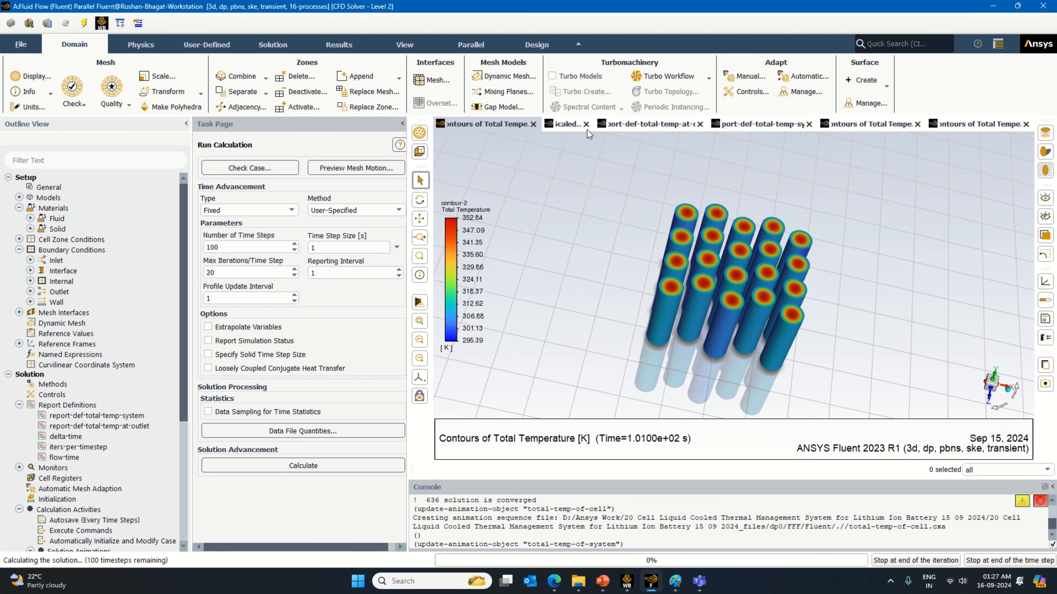
pyautogui.click(639, 127)
pyautogui.click(759, 127)
pyautogui.click(890, 126)
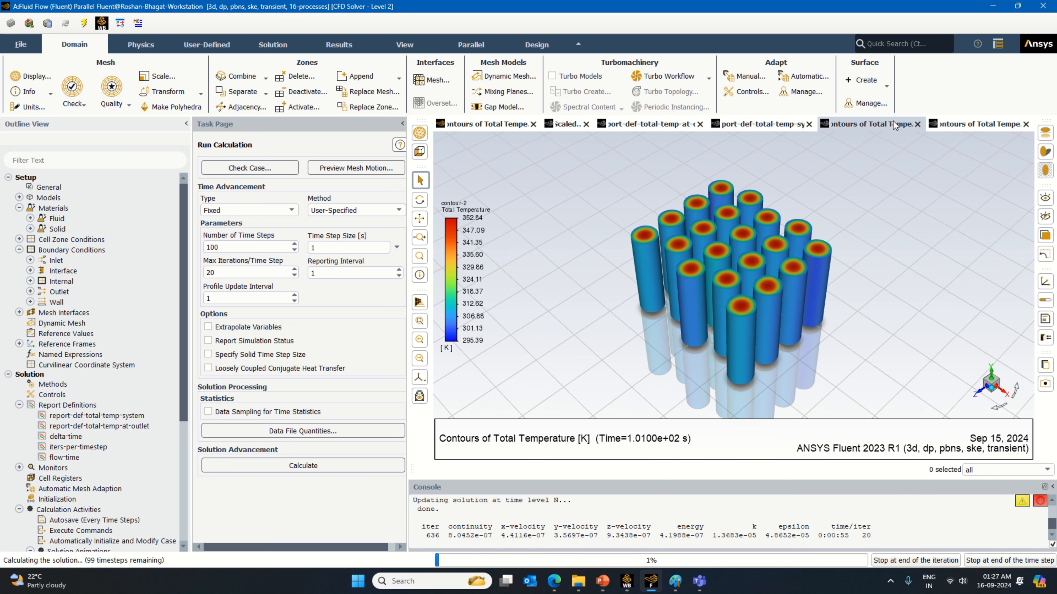
pyautogui.click(982, 125)
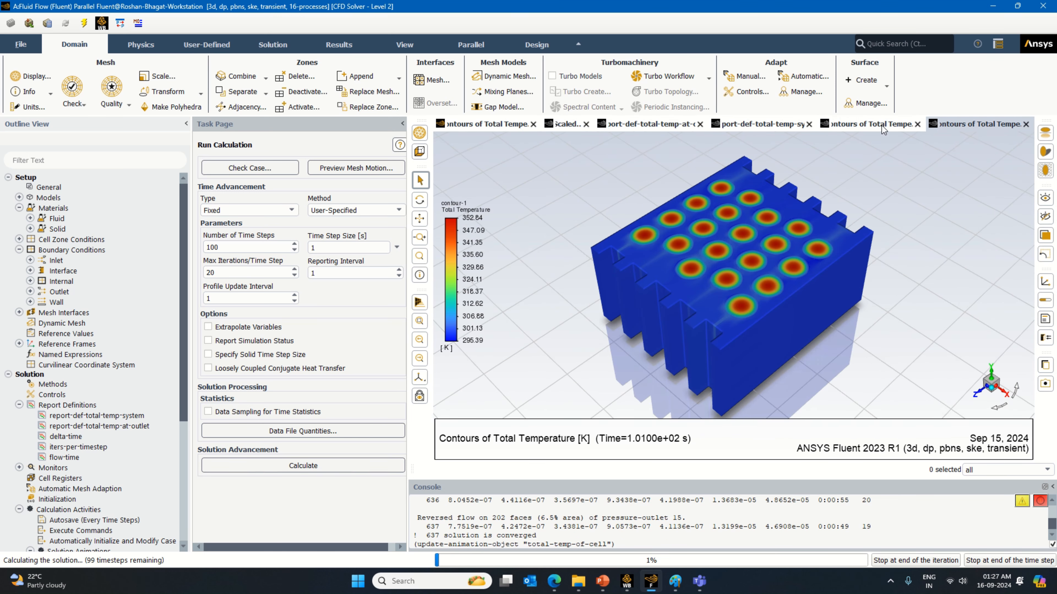
pyautogui.click(883, 125)
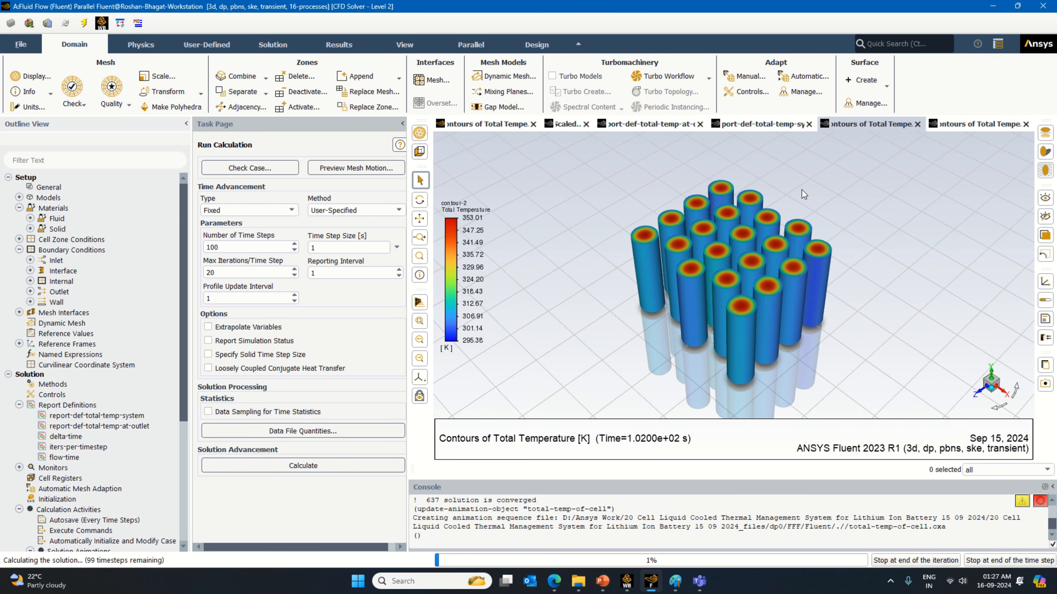
# Step: Acknowledge the completed calculation and review the residuals, outlet and system temperature plots, and the cell and system contours at 200 s
pyautogui.click(956, 129)
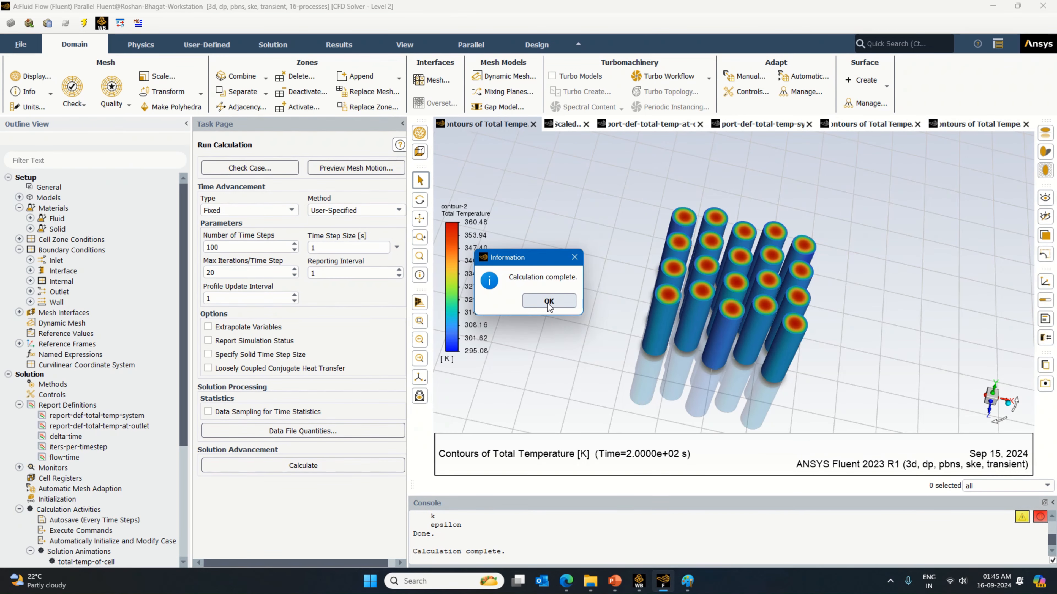
pyautogui.click(548, 302)
pyautogui.click(562, 124)
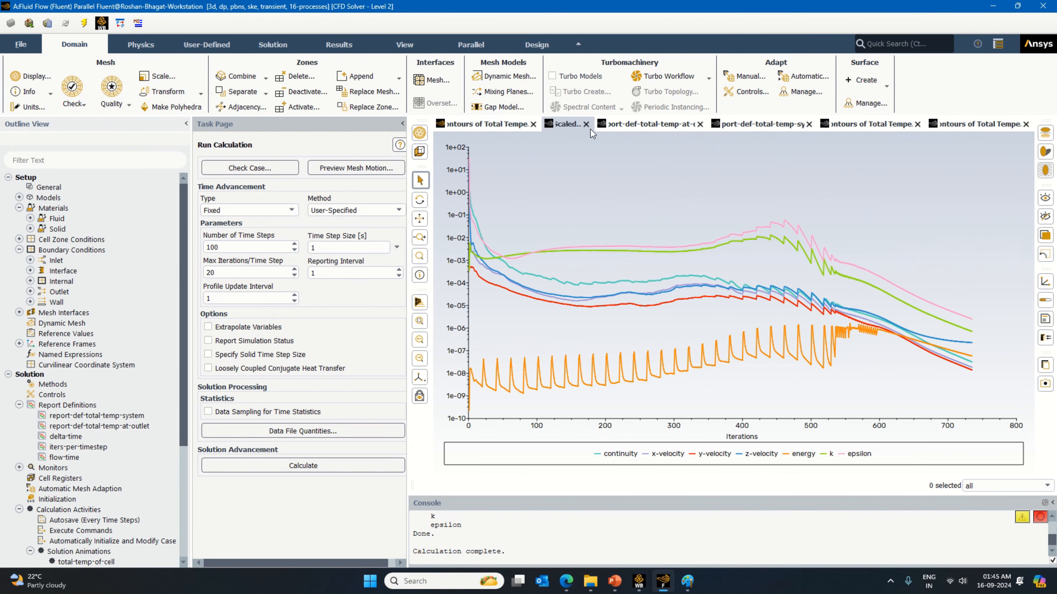
pyautogui.click(651, 124)
pyautogui.click(761, 124)
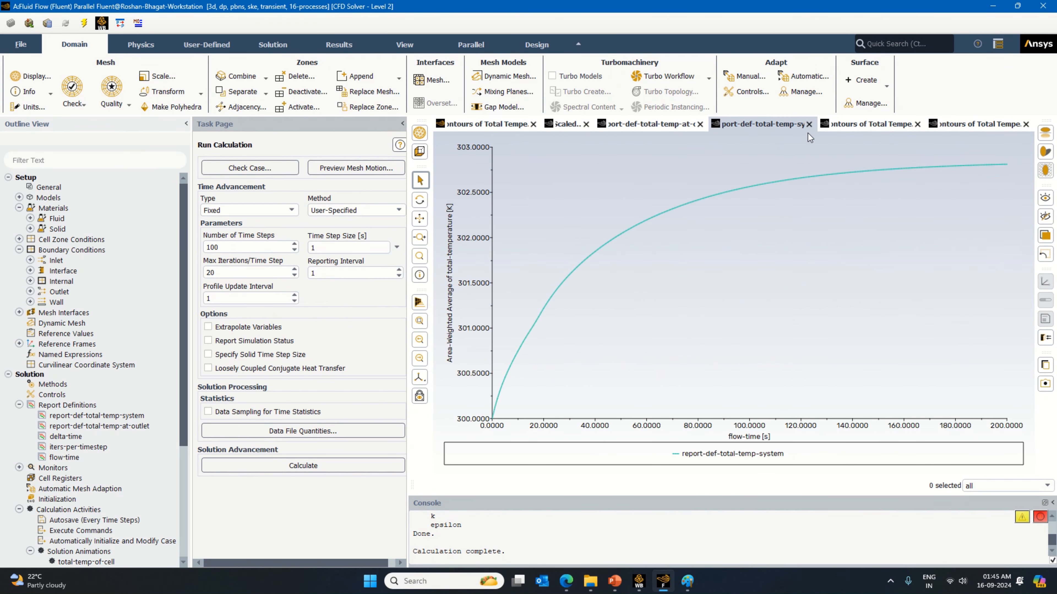
pyautogui.click(886, 126)
pyautogui.click(997, 125)
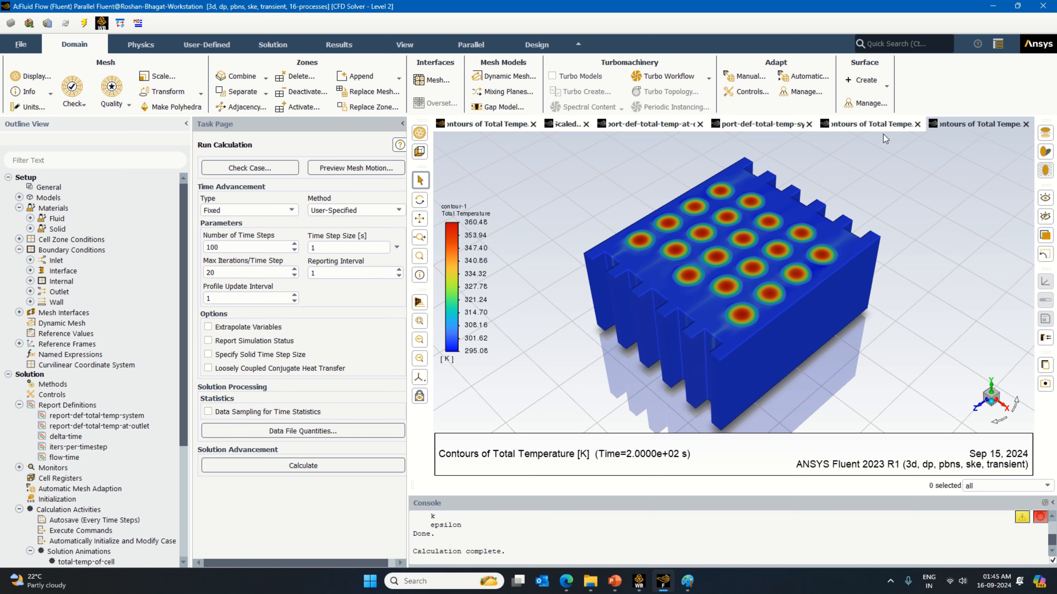
# Step: Switch to Workbench and open the Results cell of the Fluid Flow (Fluent) system for editing in CFD-Post
pyautogui.click(639, 581)
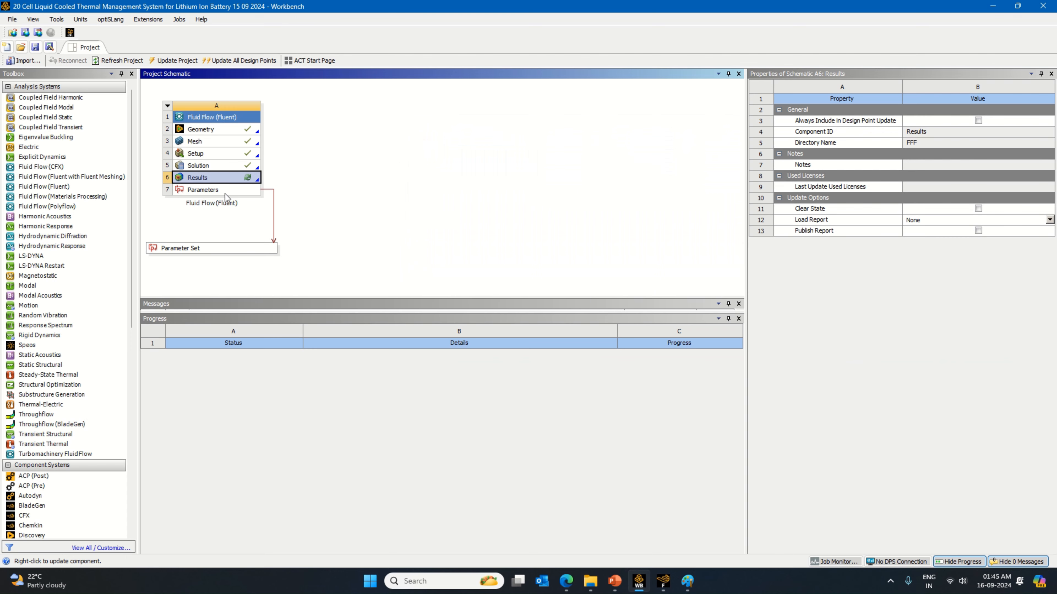
pyautogui.rightClick(248, 178)
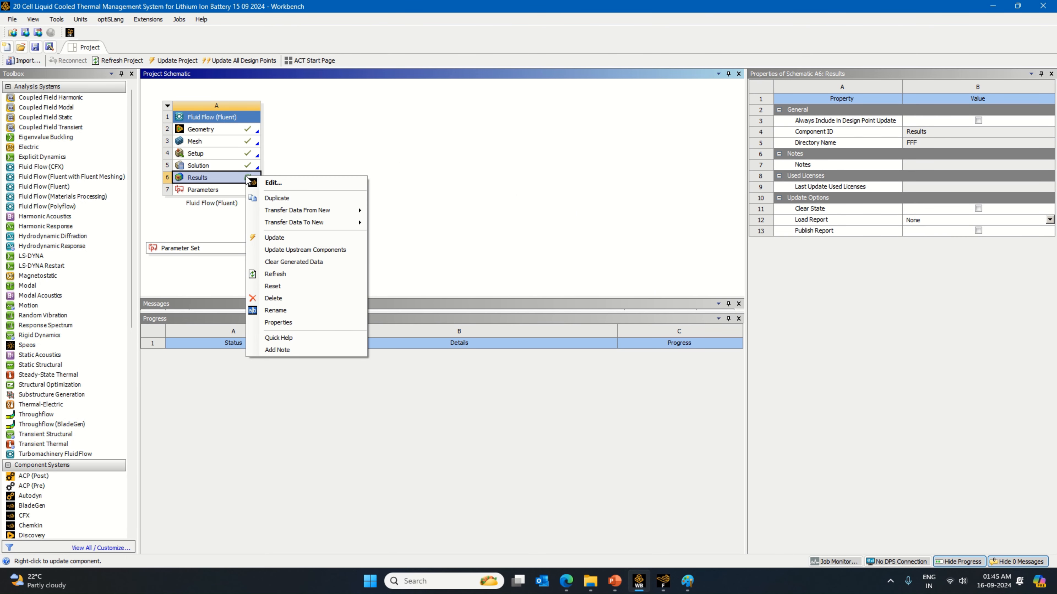
pyautogui.click(274, 185)
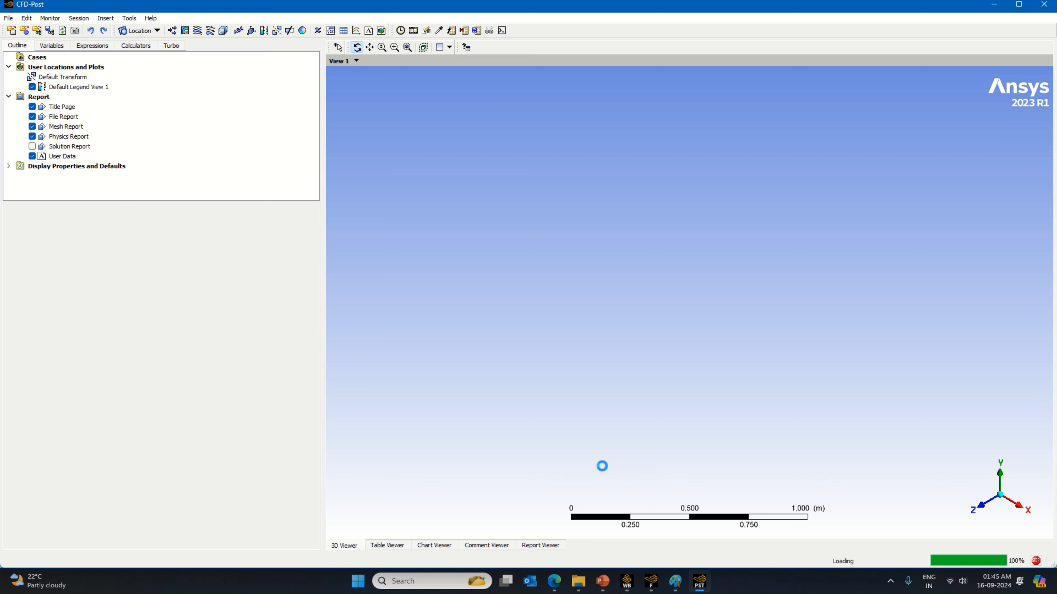
# Step: Switch back to Fluent, open the animation playback, and play the total-temp-of-system sequence at the slowest replay speed
pyautogui.click(655, 581)
pyautogui.scroll(-4, 25, 506)
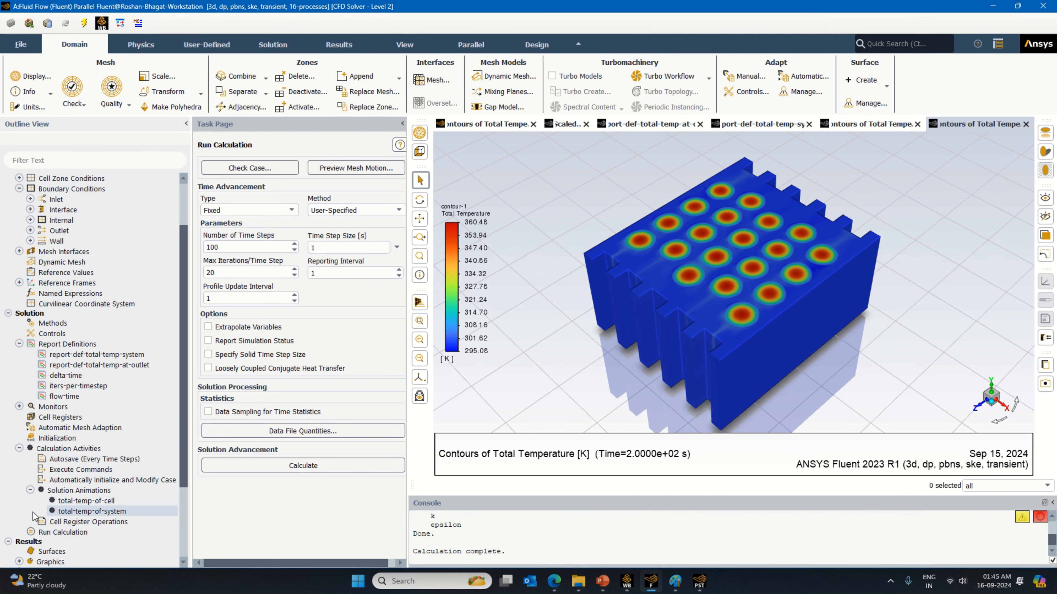
pyautogui.scroll(-2, 38, 525)
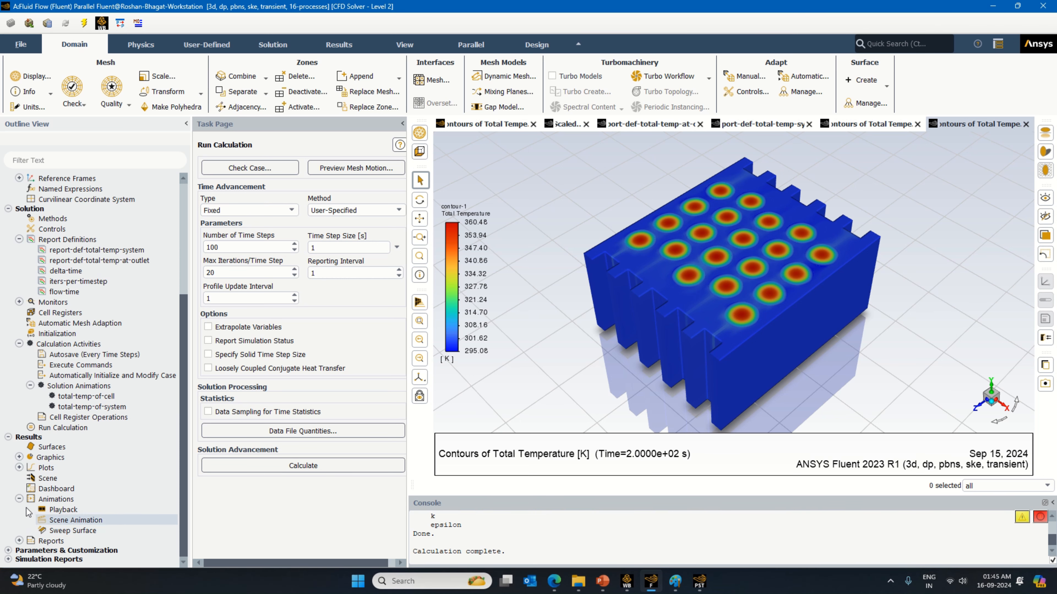
pyautogui.doubleClick(63, 509)
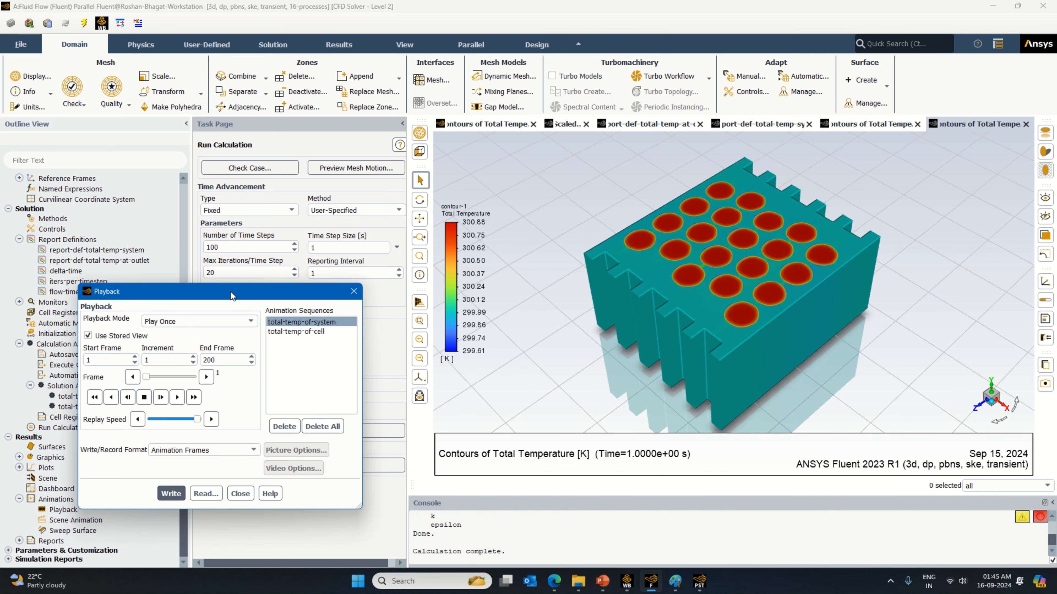
pyautogui.moveTo(231, 291); pyautogui.dragTo(199, 283)
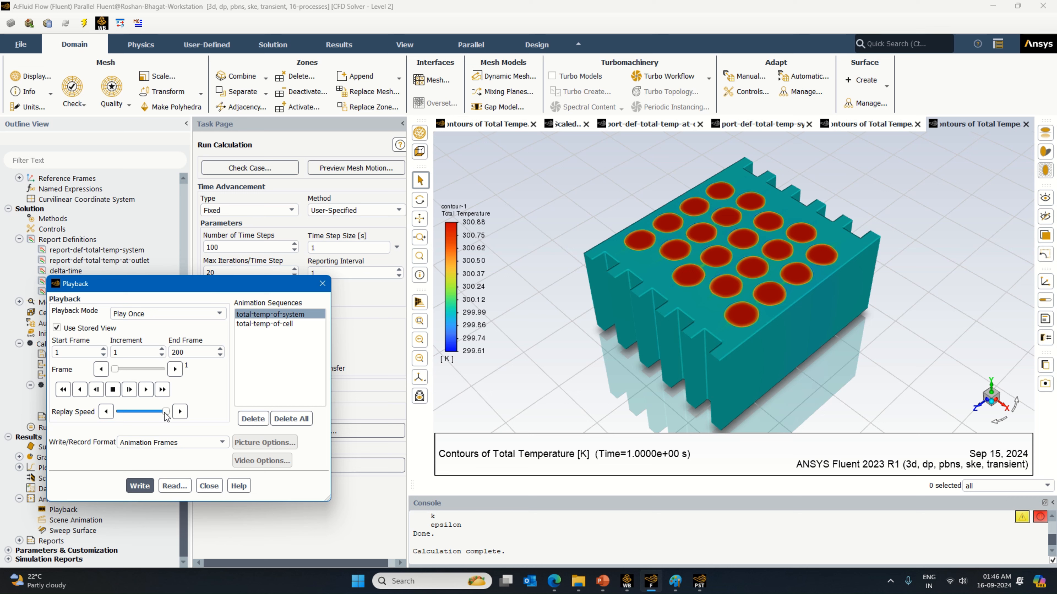
pyautogui.moveTo(165, 412); pyautogui.dragTo(116, 411)
pyautogui.click(163, 390)
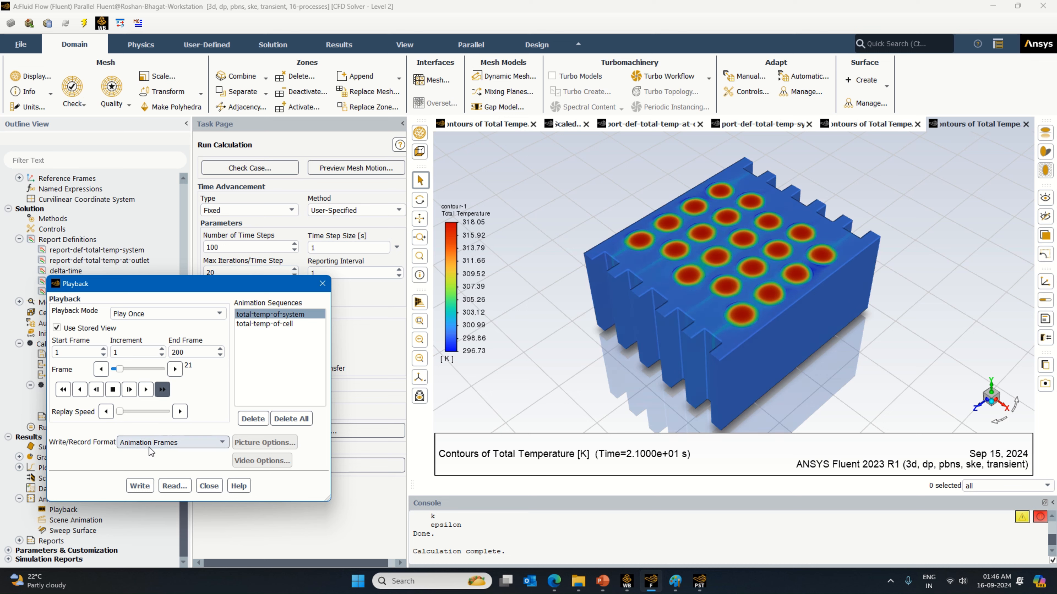
# Step: Check on CFD-Post, stop the Fluent playback, and replay the total-temp-of-system sequence with a frame increment of 10
pyautogui.click(701, 585)
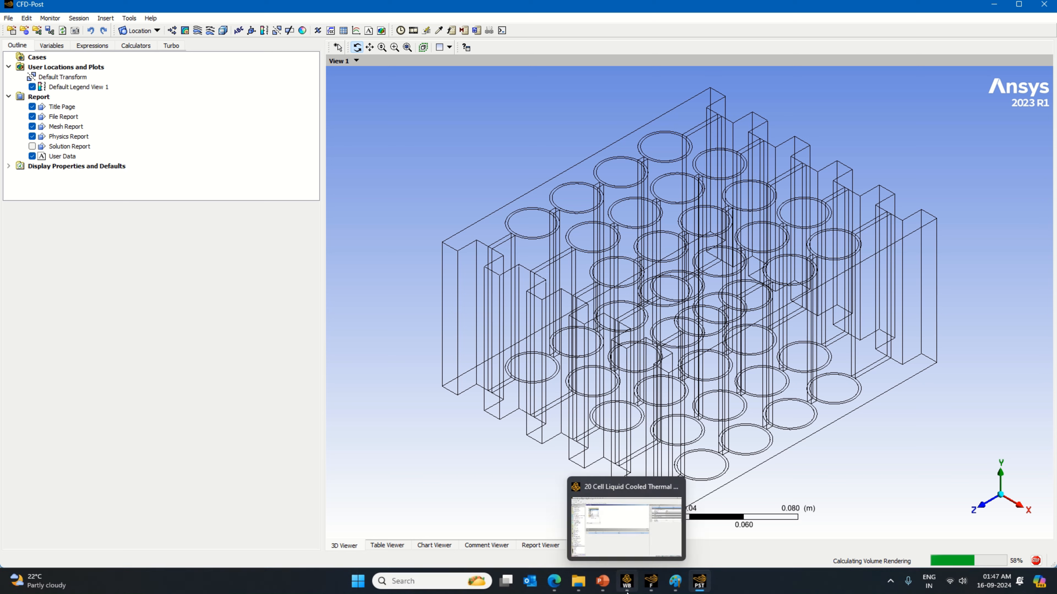
pyautogui.click(646, 588)
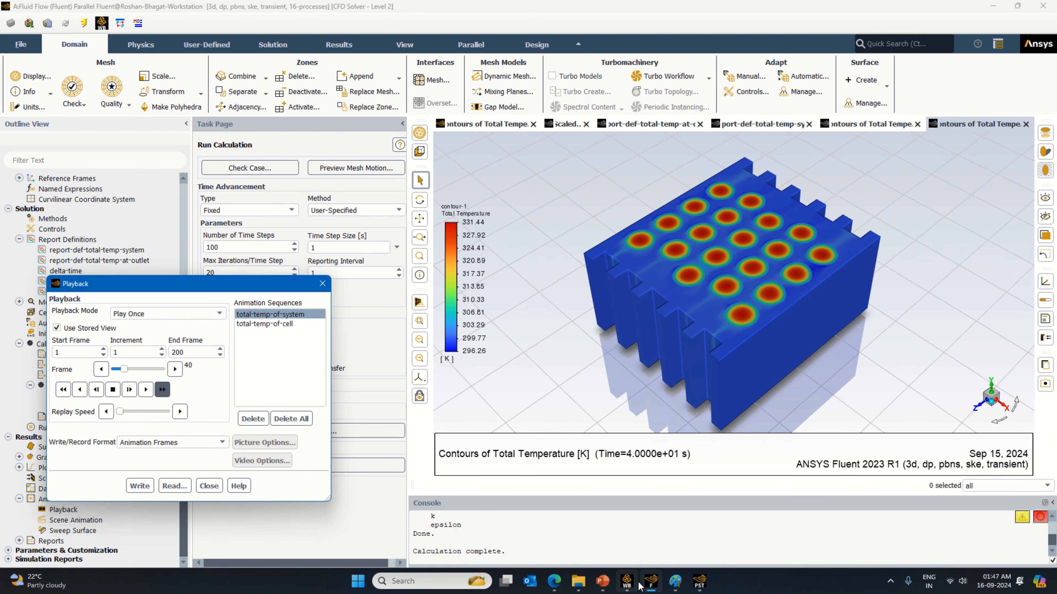
pyautogui.click(113, 393)
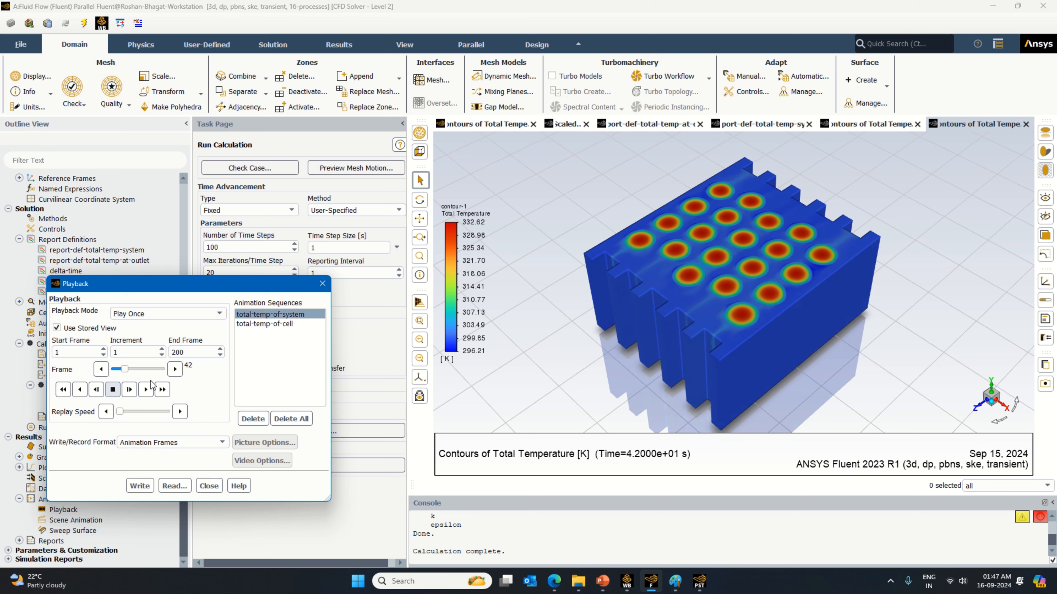
pyautogui.click(115, 352)
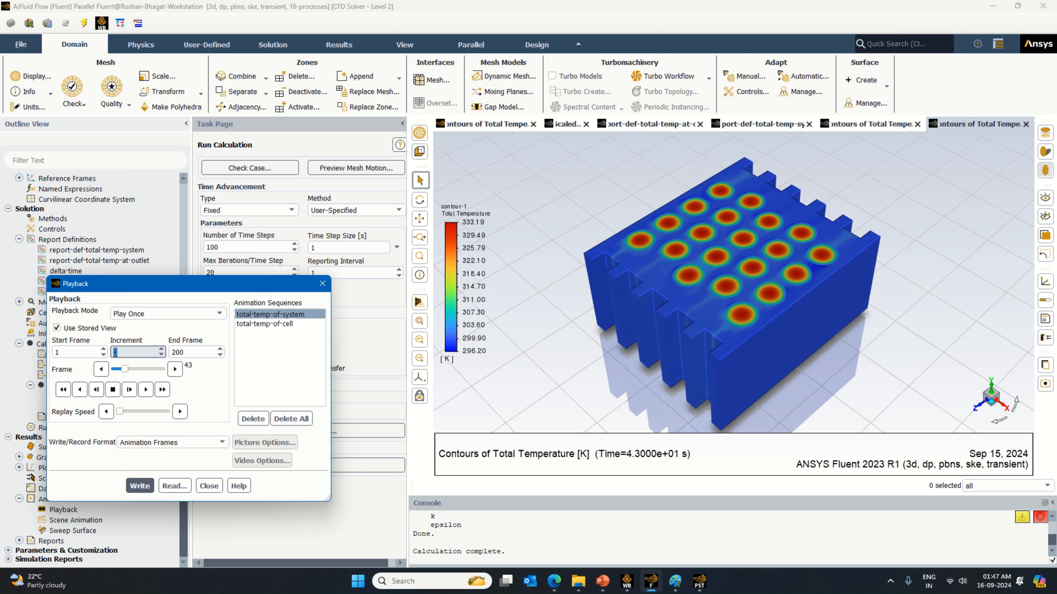
pyautogui.write('10')
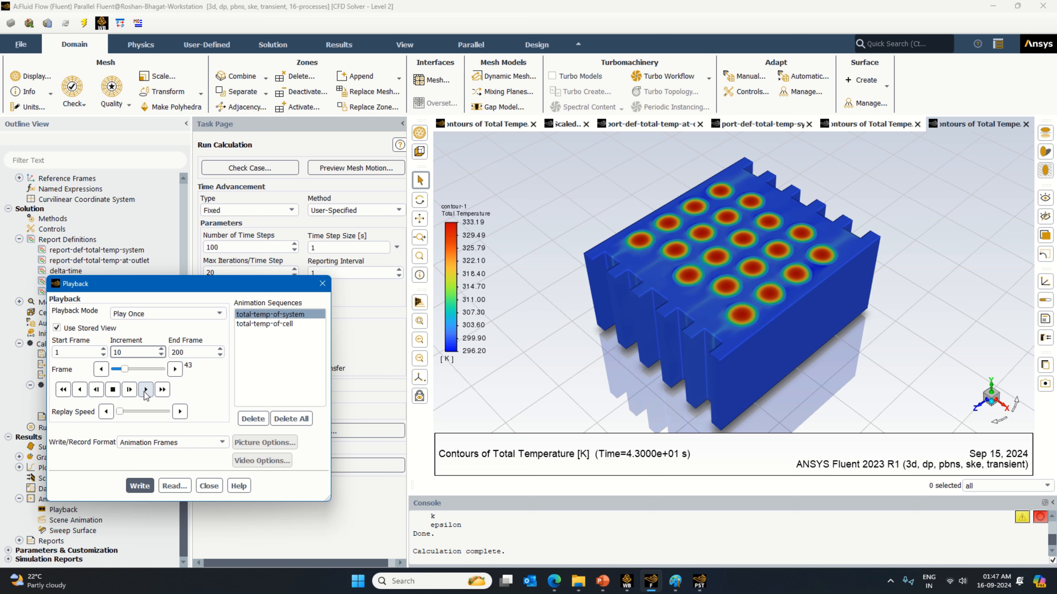
pyautogui.click(163, 390)
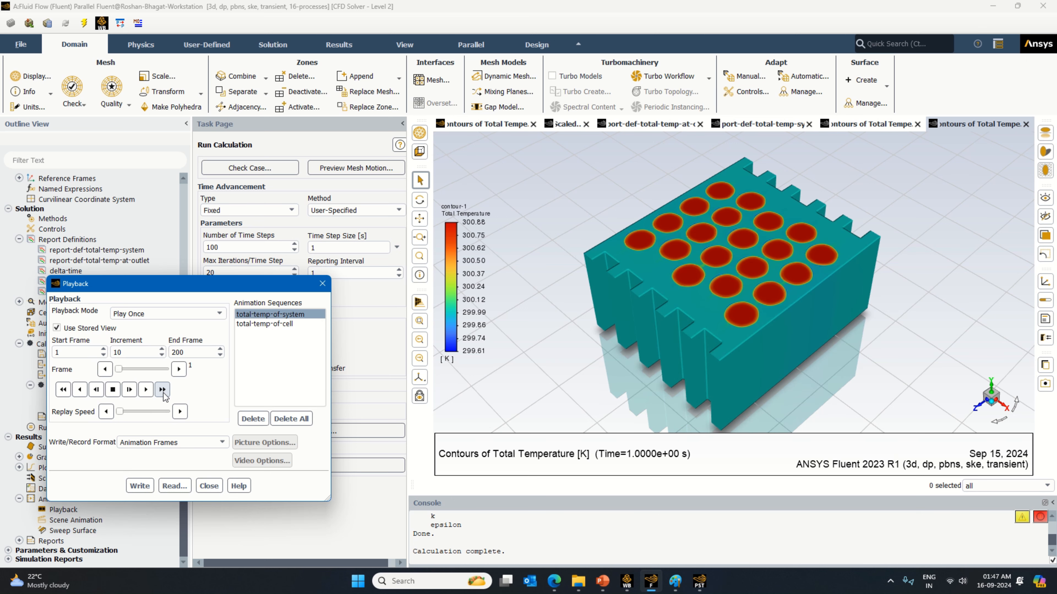
pyautogui.click(163, 394)
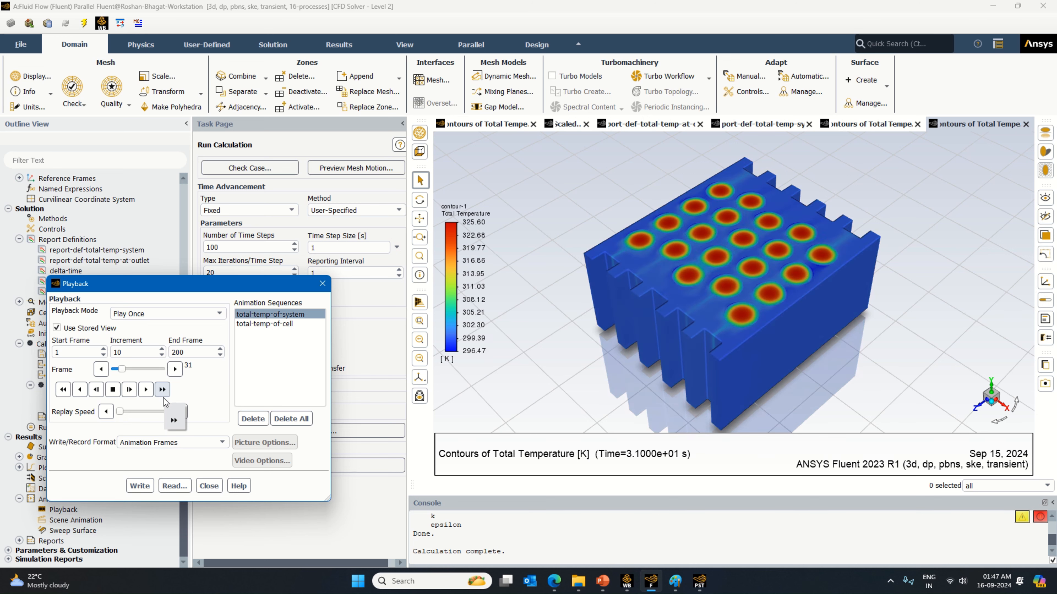
pyautogui.click(163, 398)
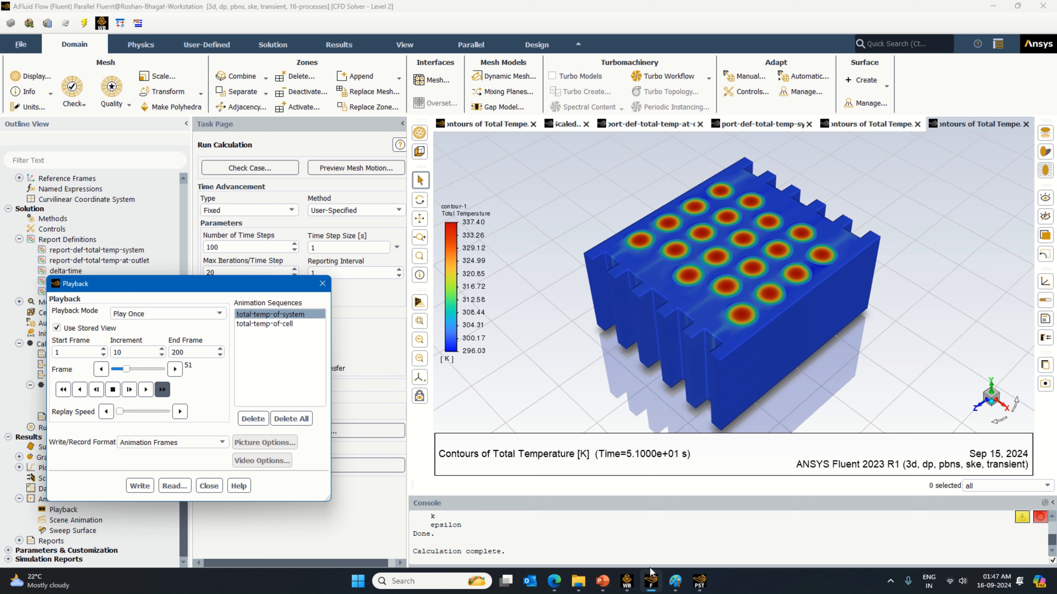
# Step: Switch to CFD-Post, view the model isometrically, and restrict the temperature volume rendering to the cell domain
pyautogui.click(699, 580)
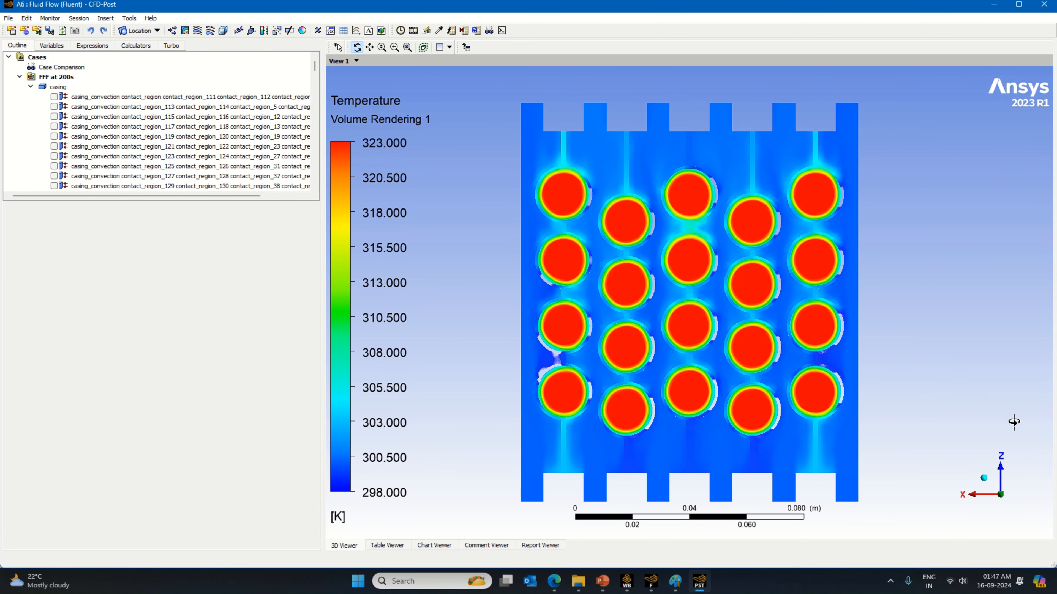
pyautogui.click(984, 478)
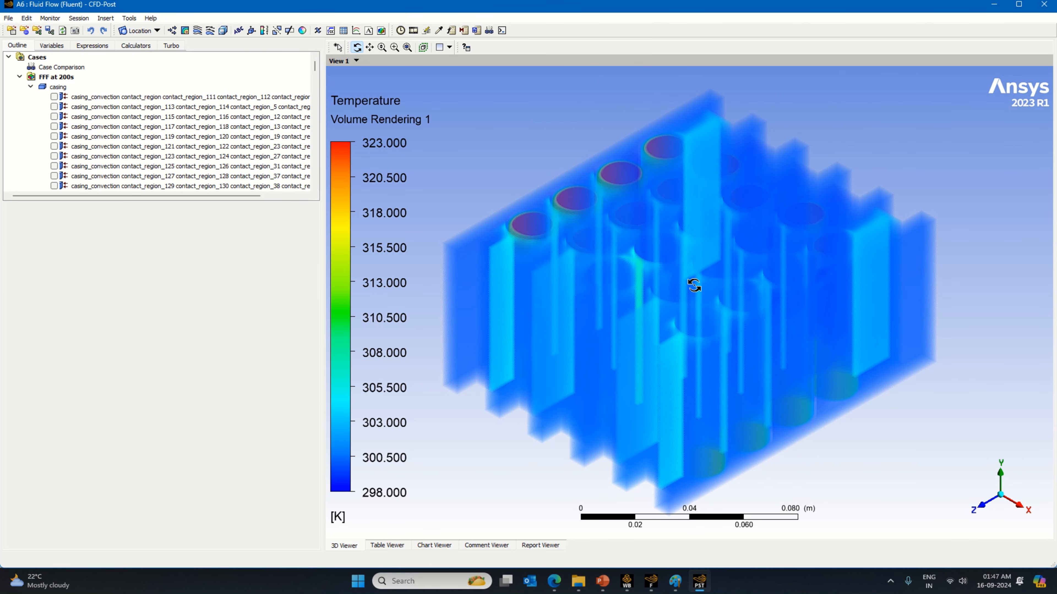
pyautogui.scroll(-5, 68, 121)
pyautogui.scroll(-10, 68, 121)
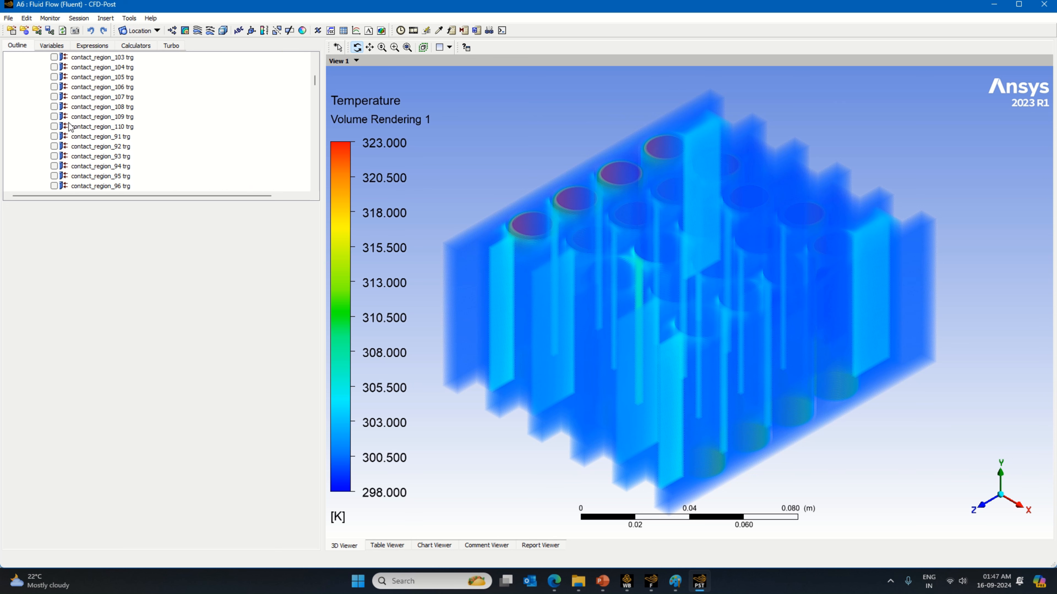
pyautogui.scroll(-15, 106, 181)
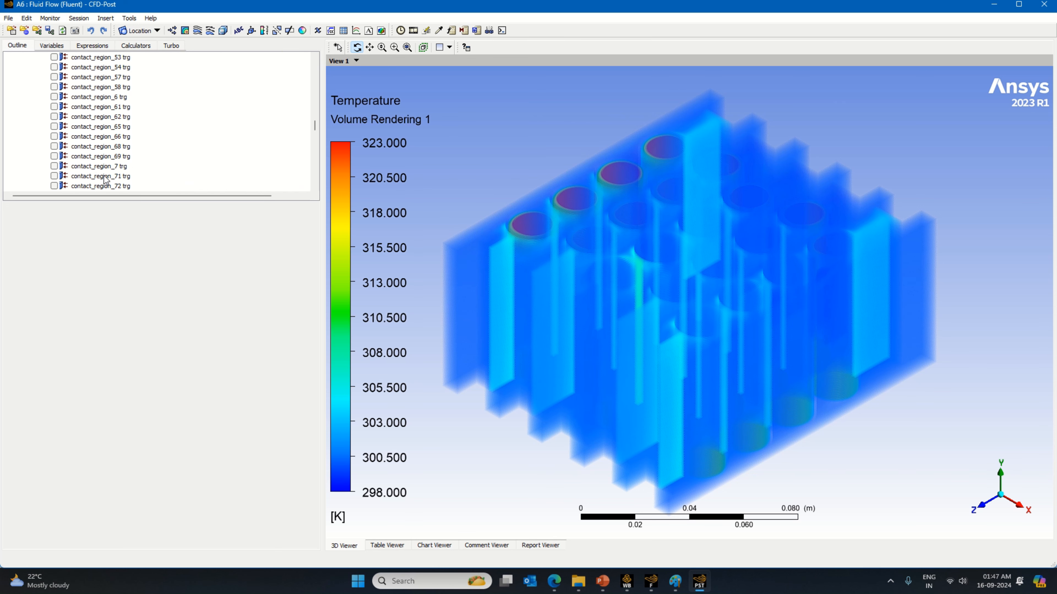
pyautogui.scroll(-10, 107, 182)
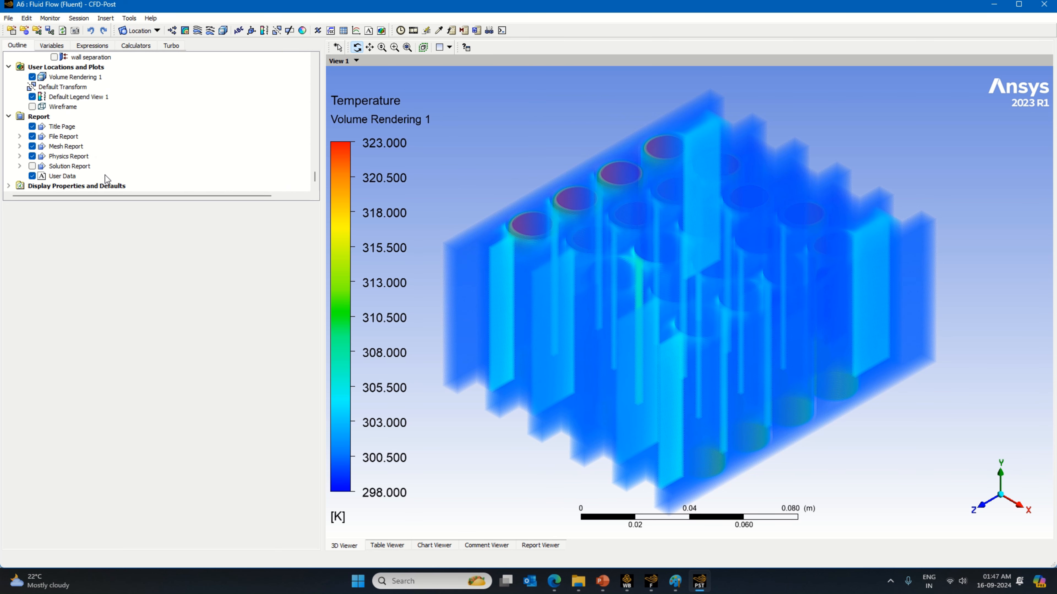
pyautogui.doubleClick(92, 78)
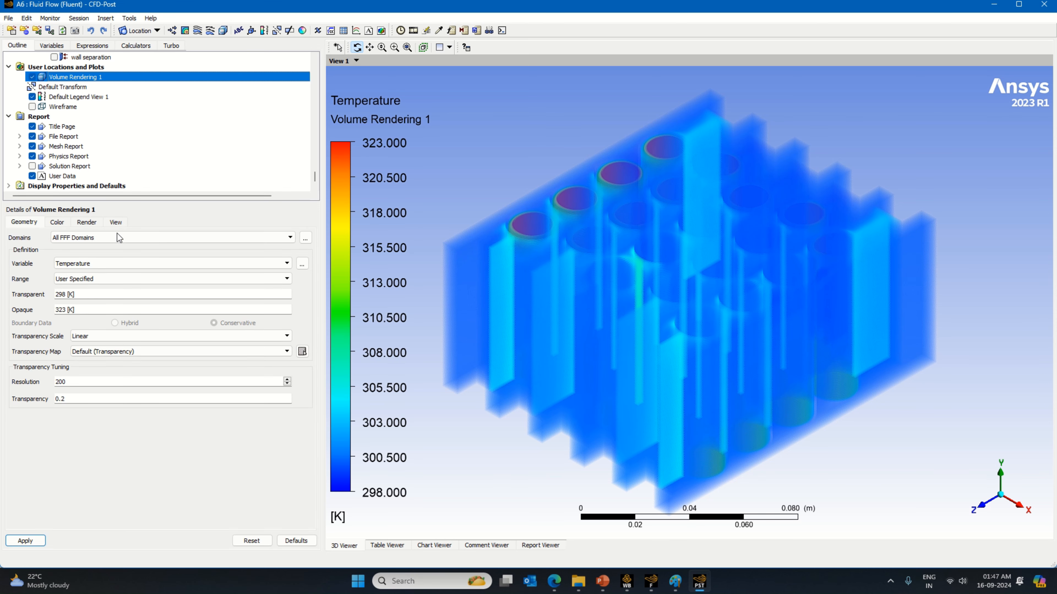
pyautogui.click(118, 240)
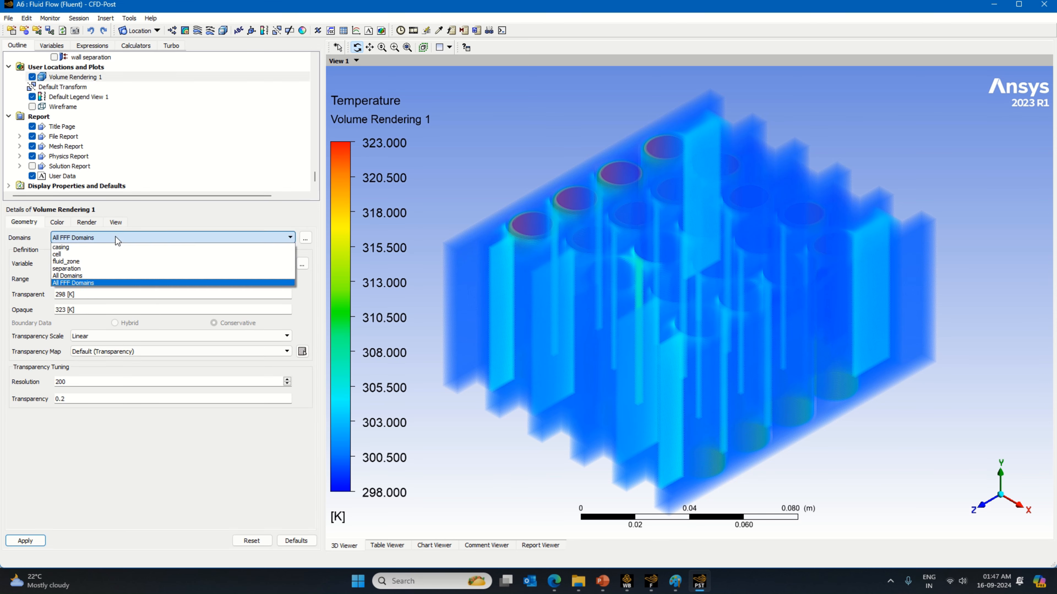
pyautogui.click(79, 252)
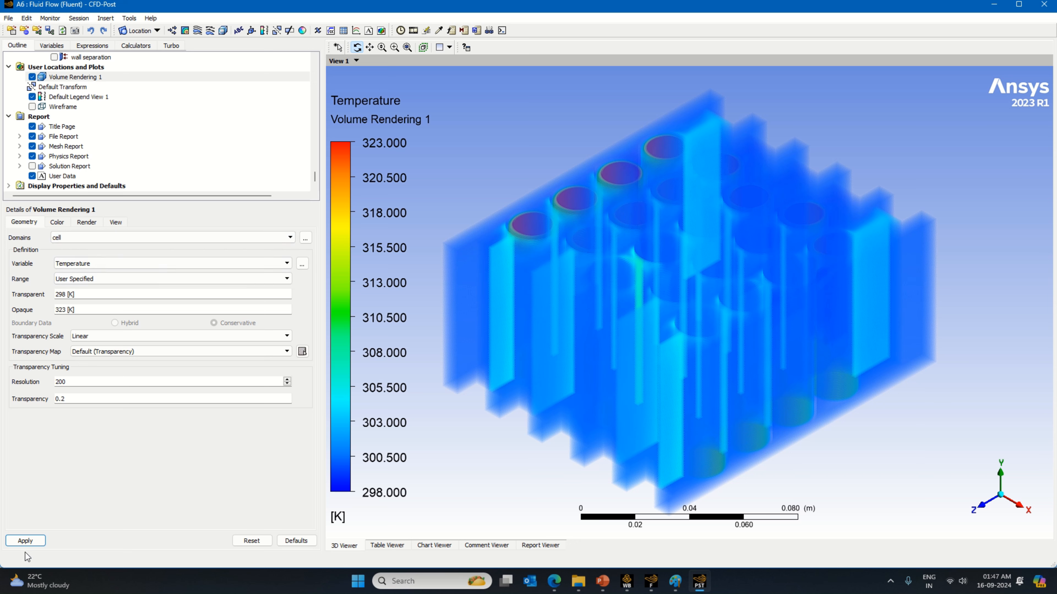
pyautogui.click(25, 539)
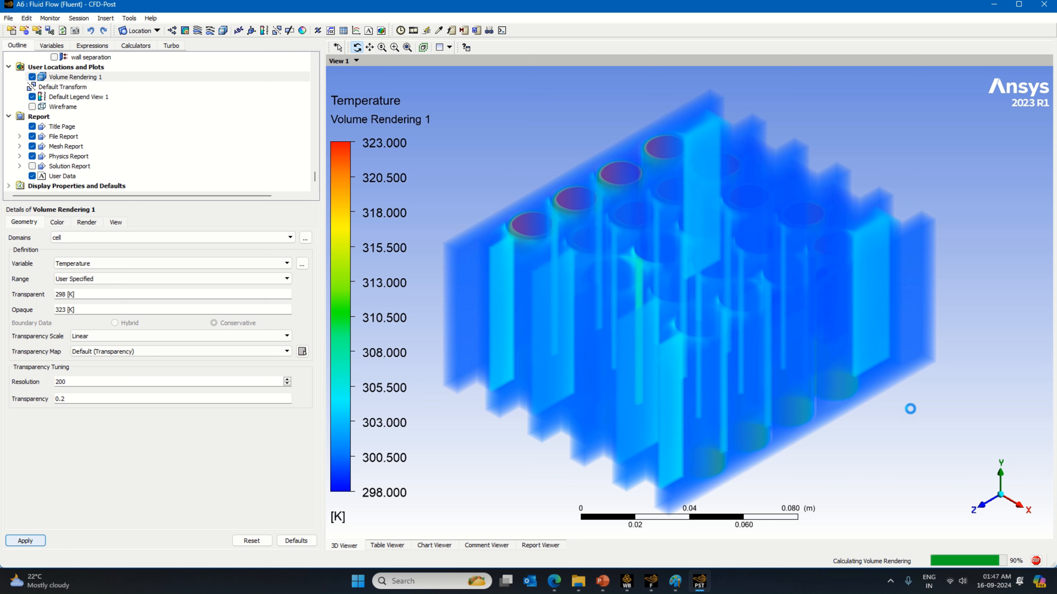
# Step: Return to Fluent, close the animation playback, and display the system total temperature report plot
pyautogui.click(648, 583)
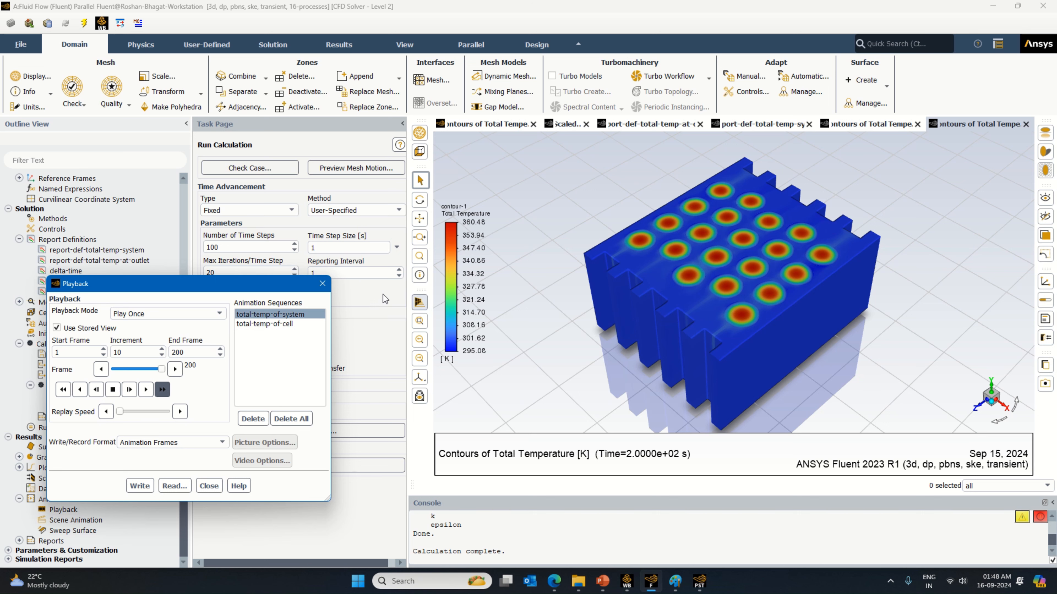
pyautogui.click(323, 284)
pyautogui.click(746, 122)
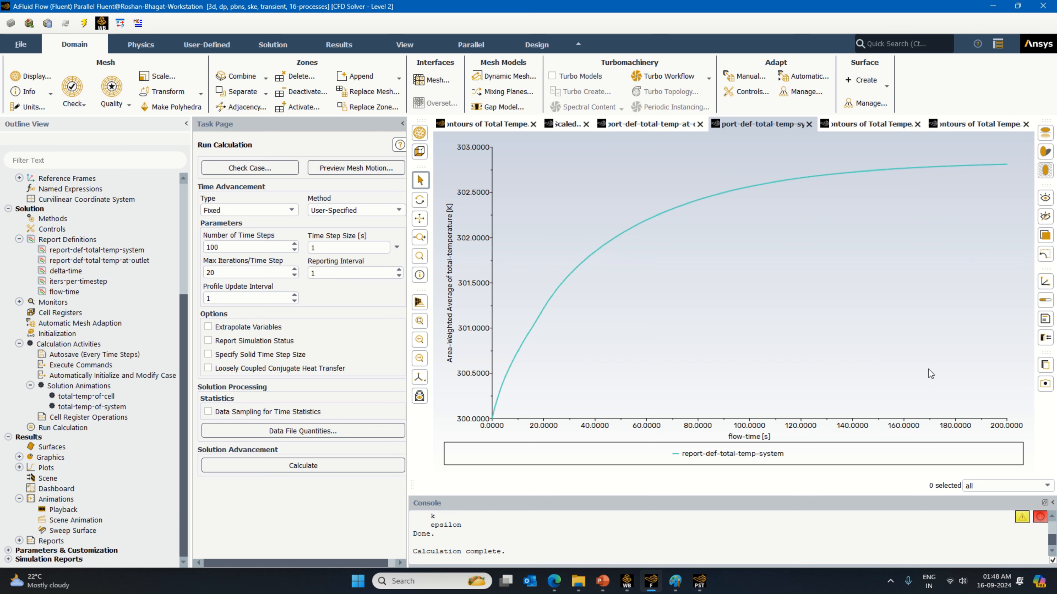
# Step: Set the picture export of the system total temperature plot to a 4K (3840x2160) resolution instead of the window resolution
pyautogui.click(1045, 383)
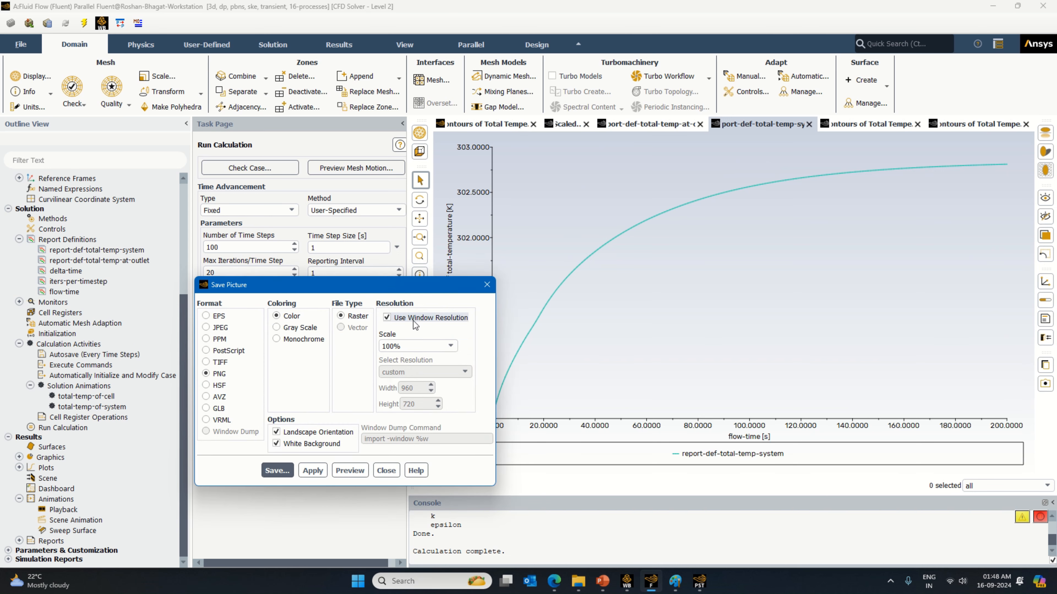
pyautogui.click(397, 347)
pyautogui.click(387, 318)
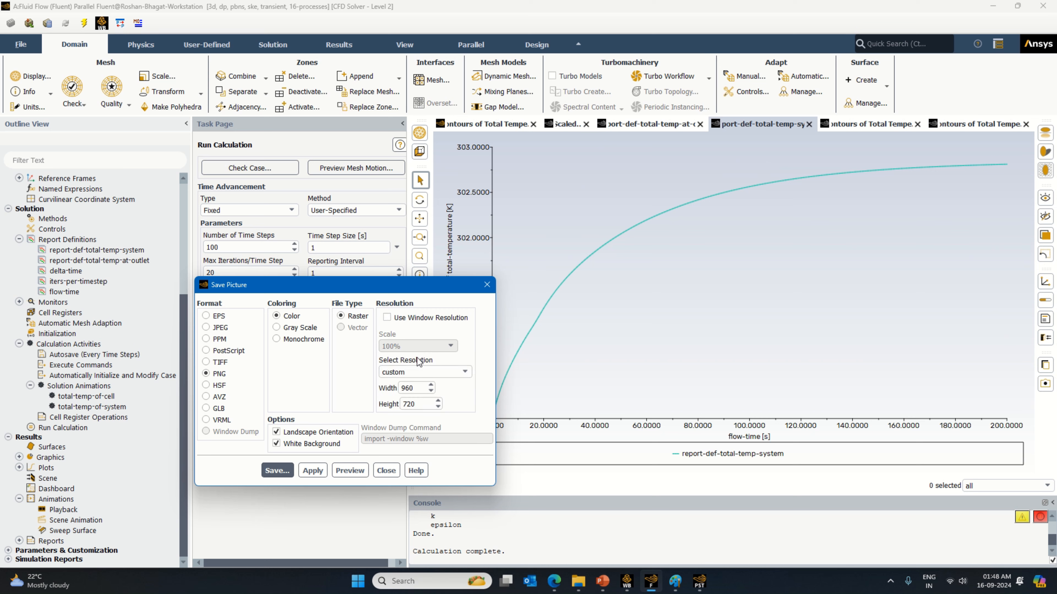
pyautogui.click(416, 370)
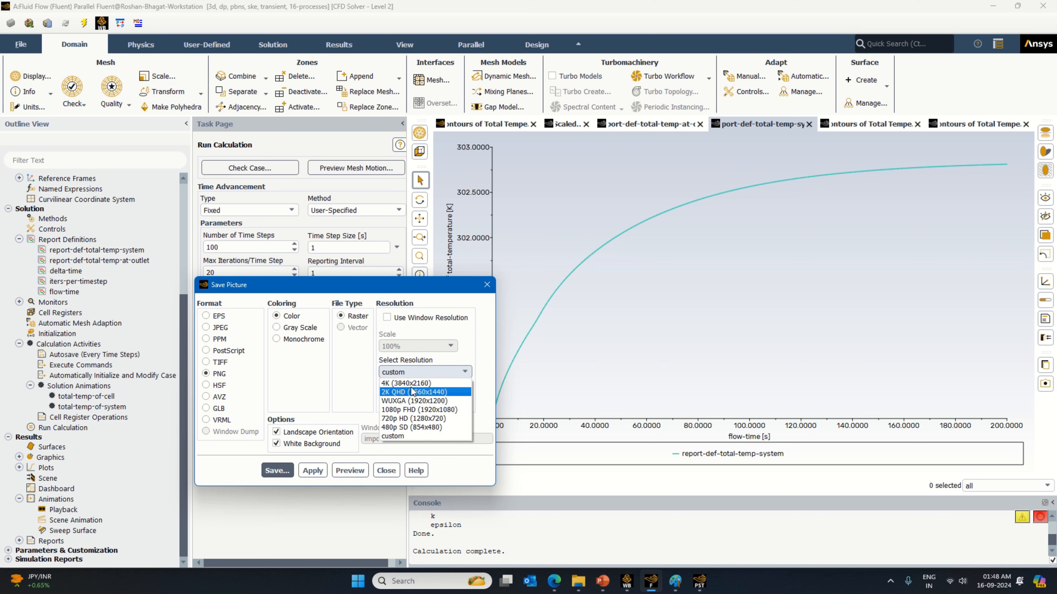
pyautogui.click(410, 383)
# Step: Create a folder named "images require" in the battery project's main folder and save the plot picture as FFF.png
pyautogui.click(276, 471)
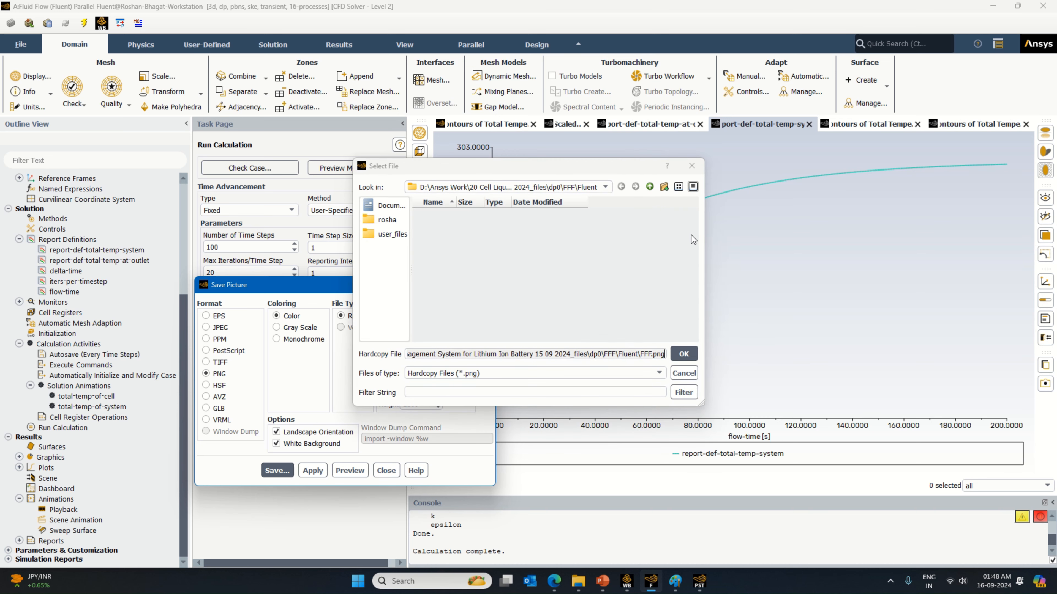
pyautogui.click(654, 189)
pyautogui.click(654, 189)
pyautogui.click(654, 188)
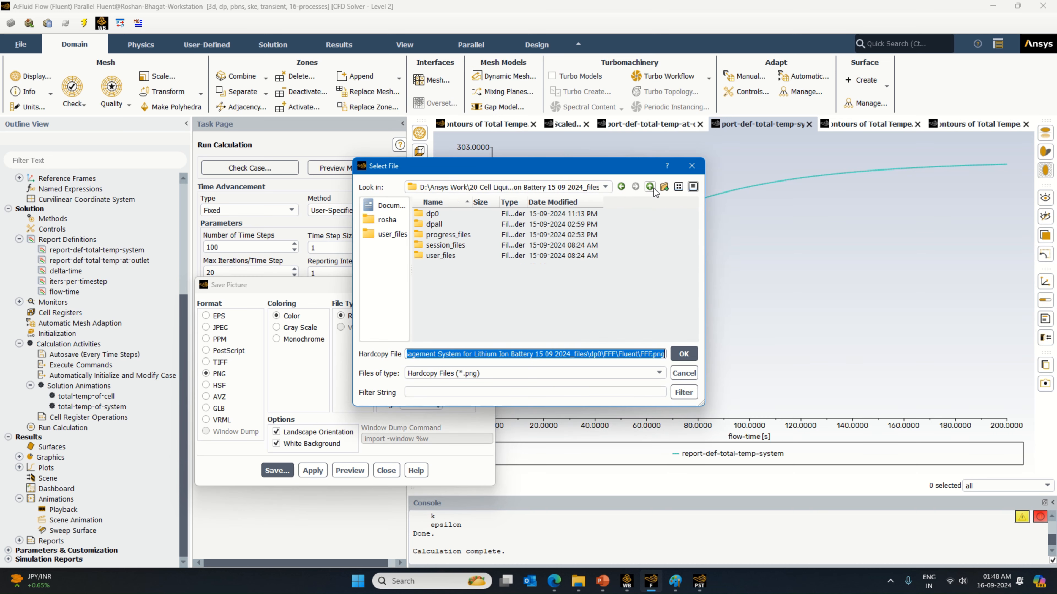
pyautogui.click(653, 187)
pyautogui.rightClick(562, 288)
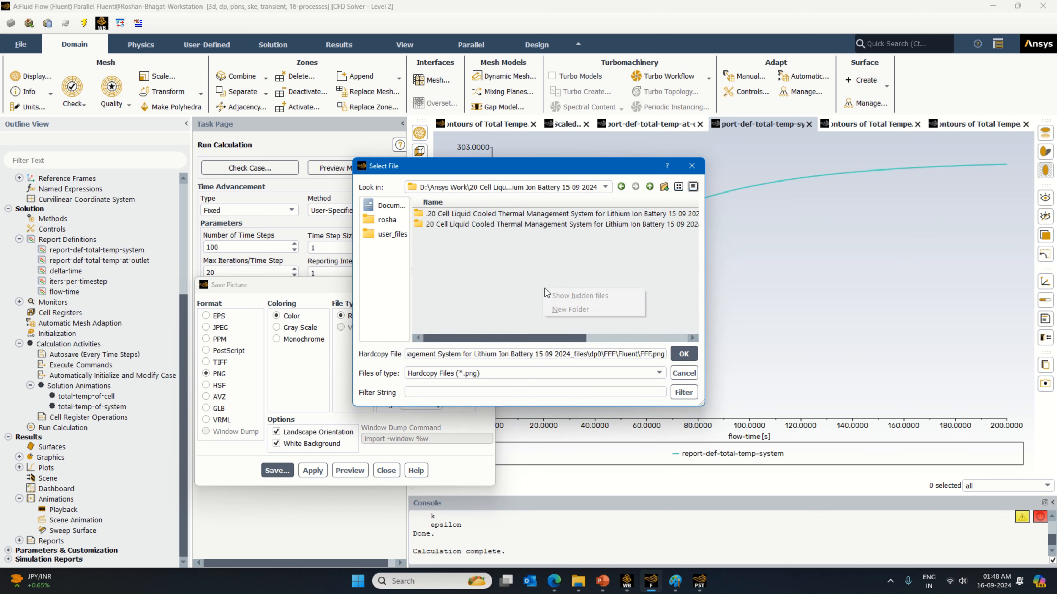
pyautogui.click(571, 310)
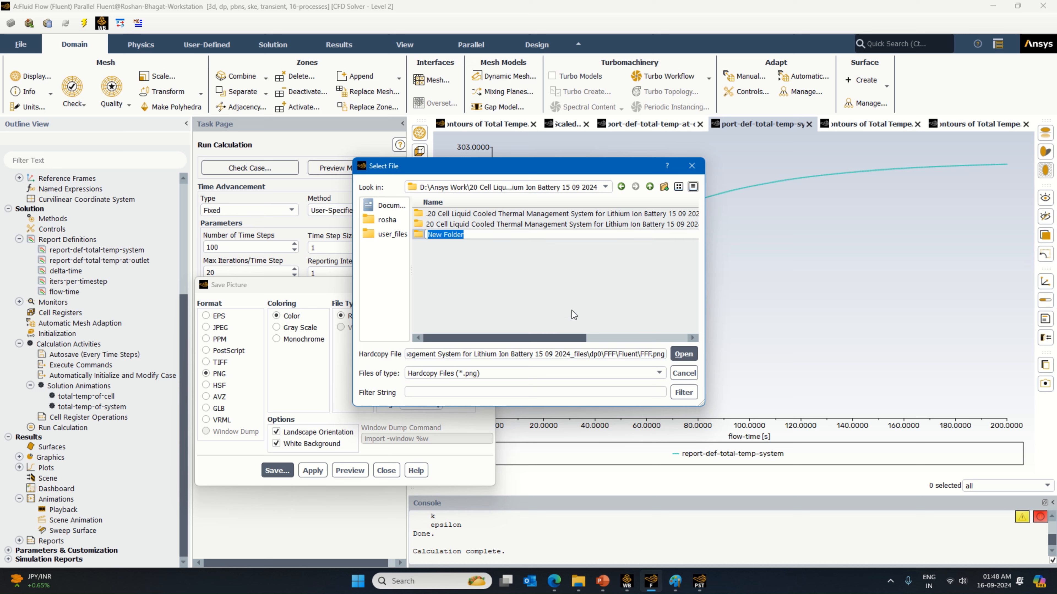
pyautogui.write('images require')
pyautogui.press('Return')
pyautogui.press('Return')
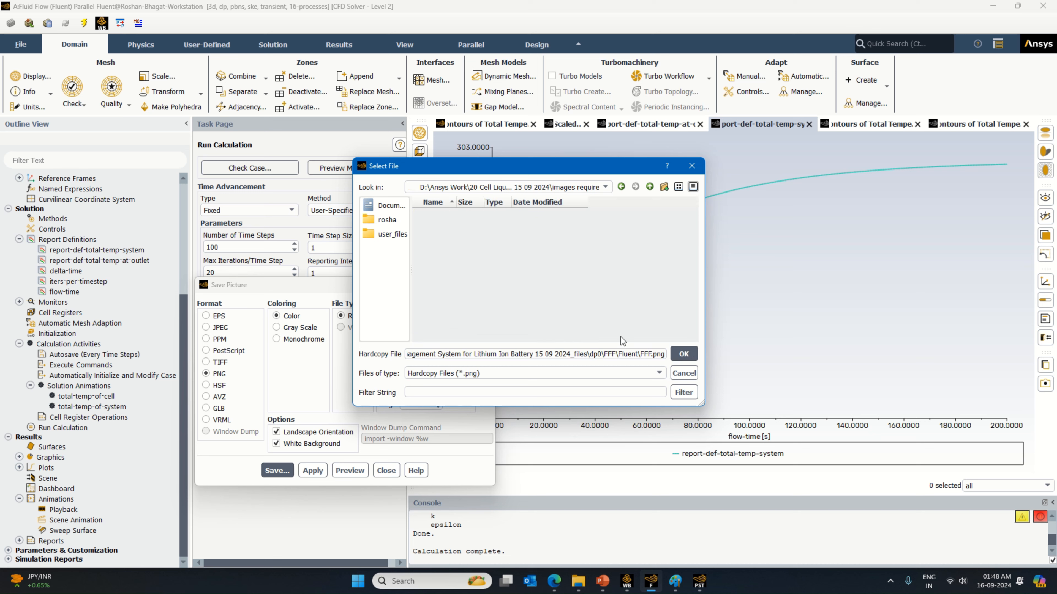
pyautogui.click(684, 353)
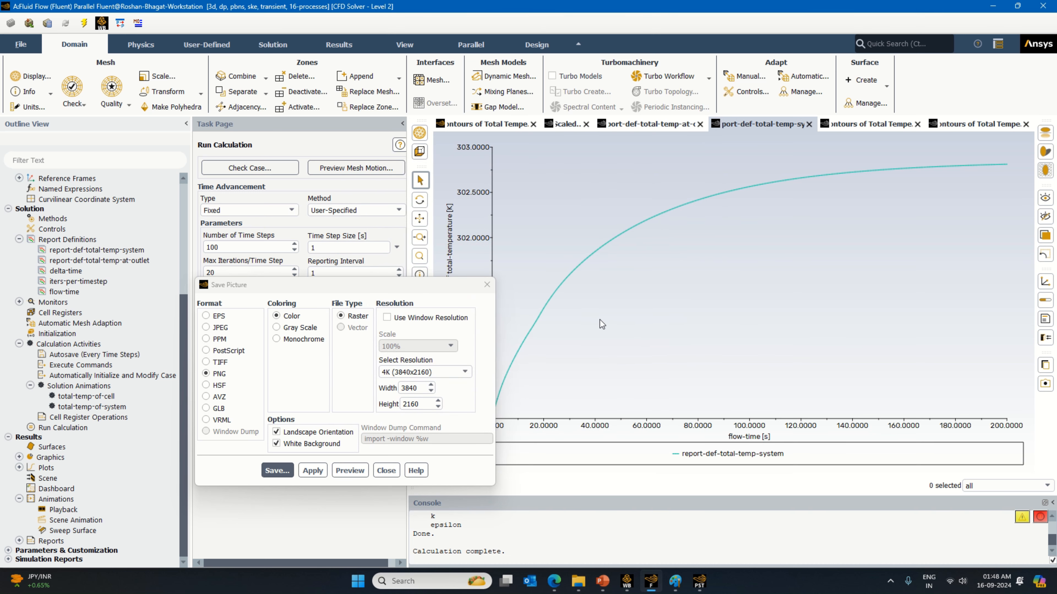
pyautogui.click(388, 469)
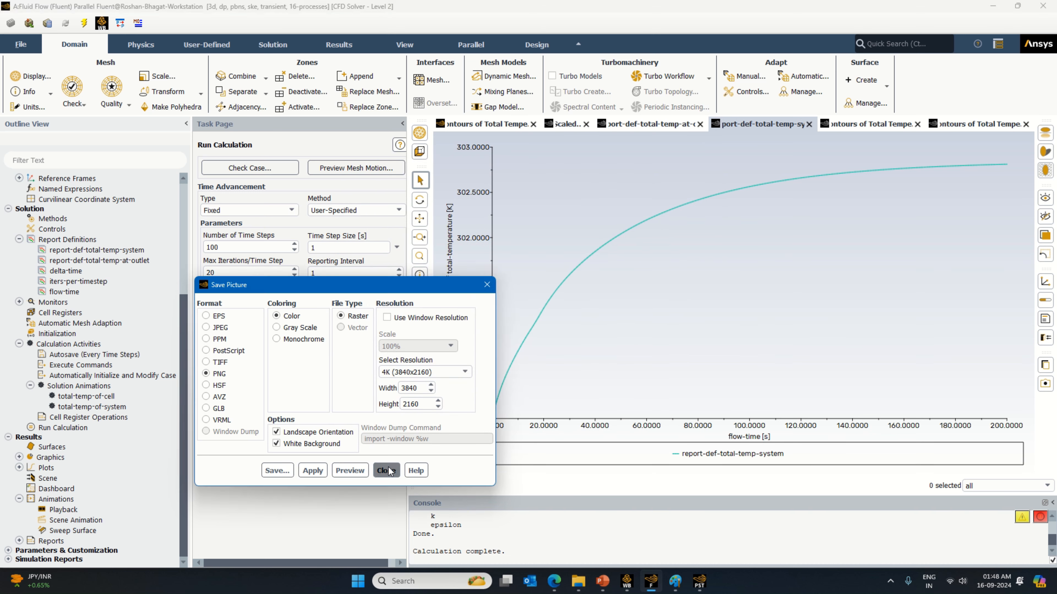
# Step: Save the system total temperature plot again as FFF.png, this time inside the "images require" folder
pyautogui.click(1045, 386)
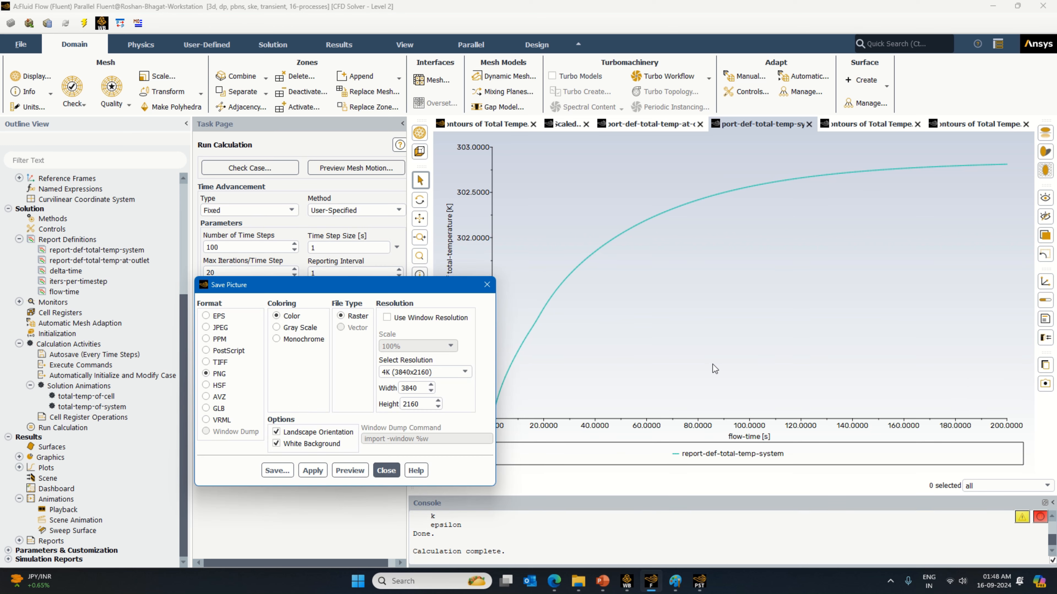
pyautogui.click(276, 443)
pyautogui.click(277, 470)
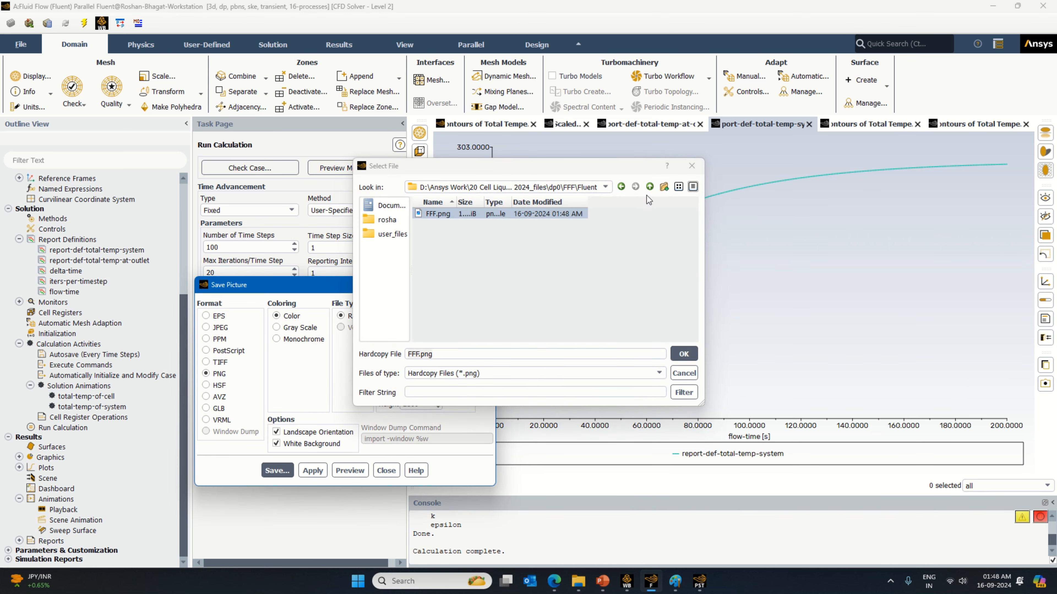
pyautogui.click(649, 187)
pyautogui.click(649, 187)
pyautogui.click(650, 187)
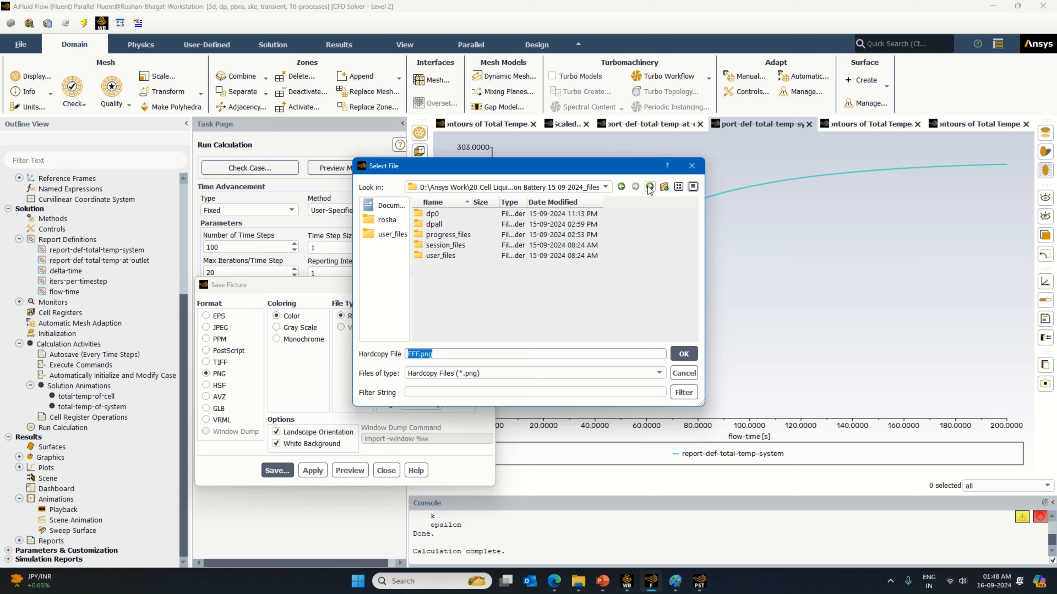
pyautogui.click(649, 187)
pyautogui.doubleClick(454, 235)
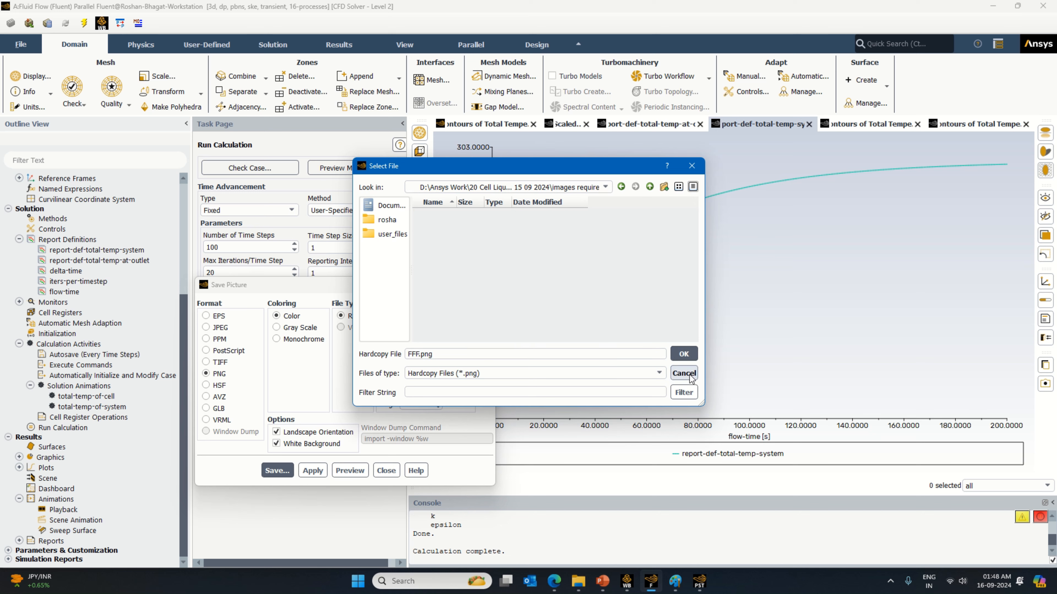
pyautogui.click(683, 352)
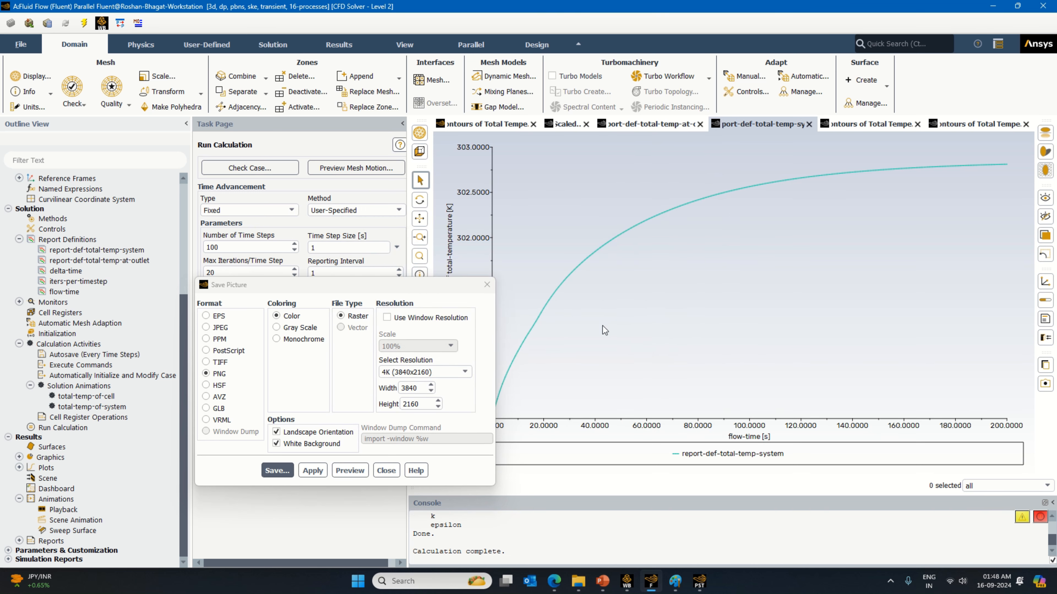
pyautogui.click(386, 470)
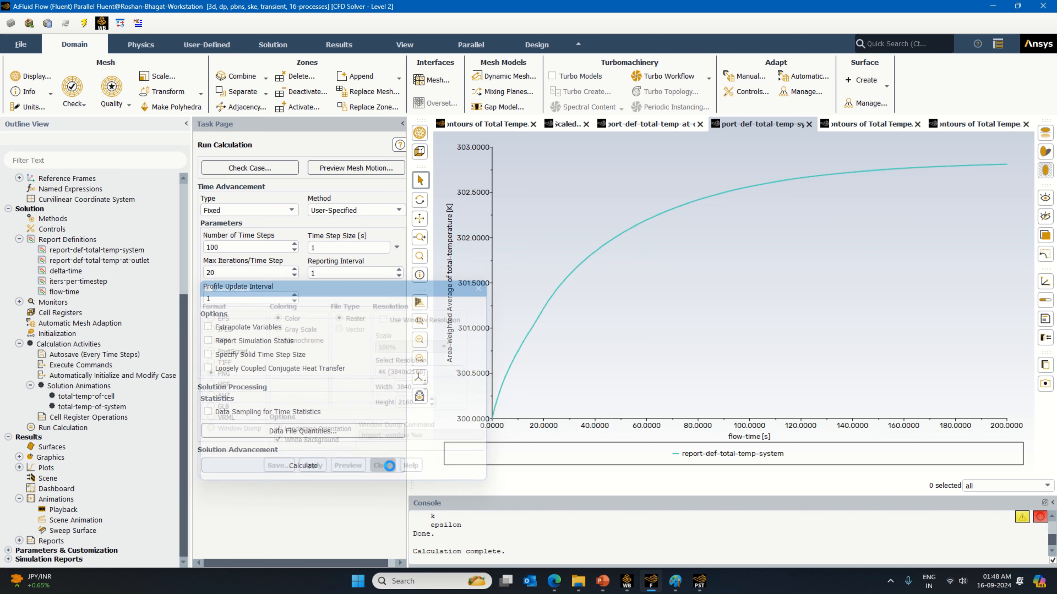
# Step: Display the cells' total temperature contour and save it as a separate PNG picture in the "images require" folder
pyautogui.click(873, 125)
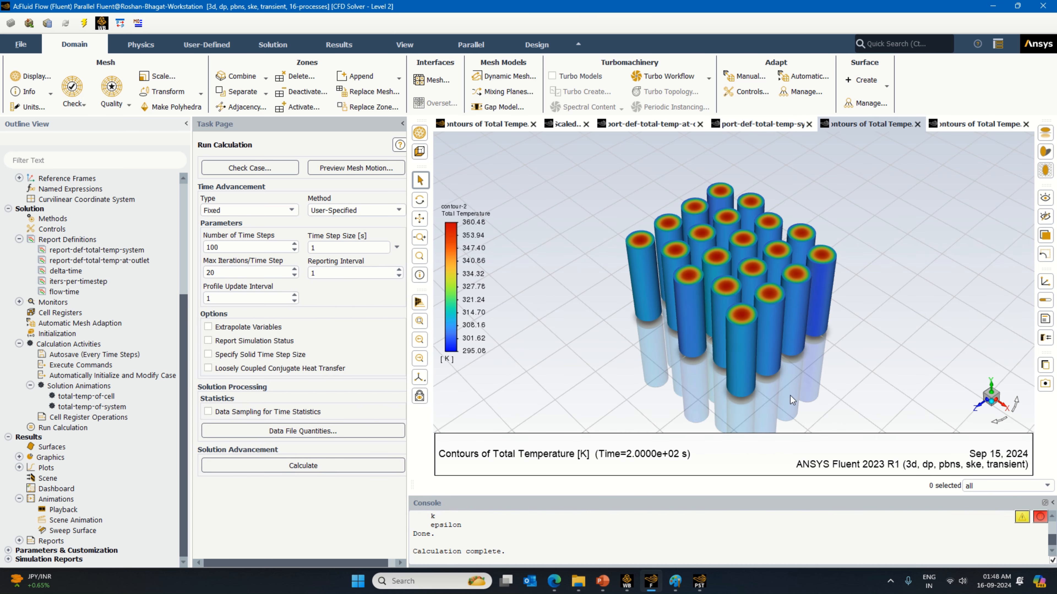
pyautogui.click(1045, 384)
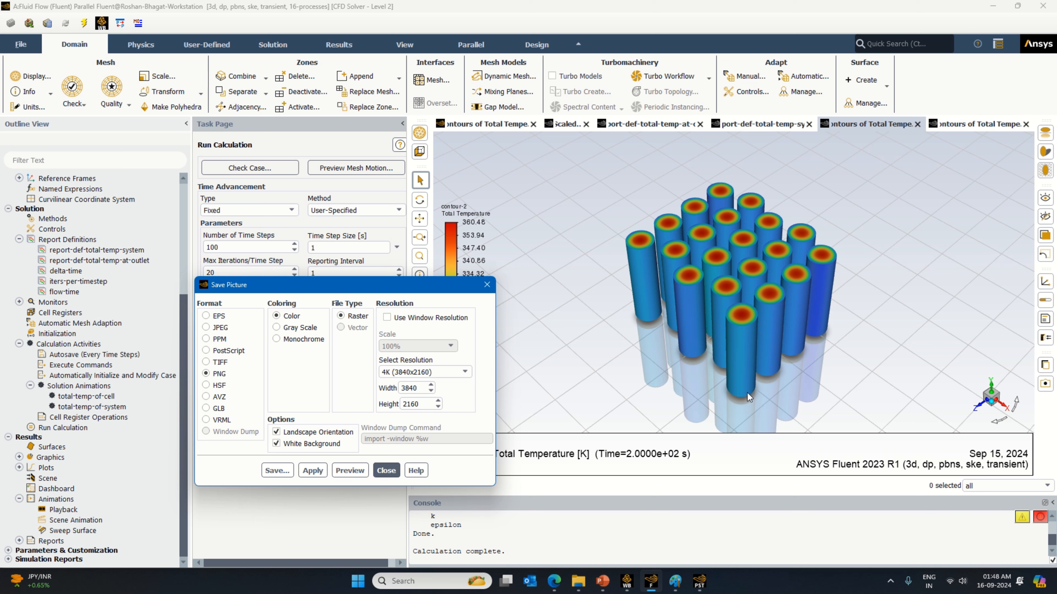
pyautogui.click(275, 471)
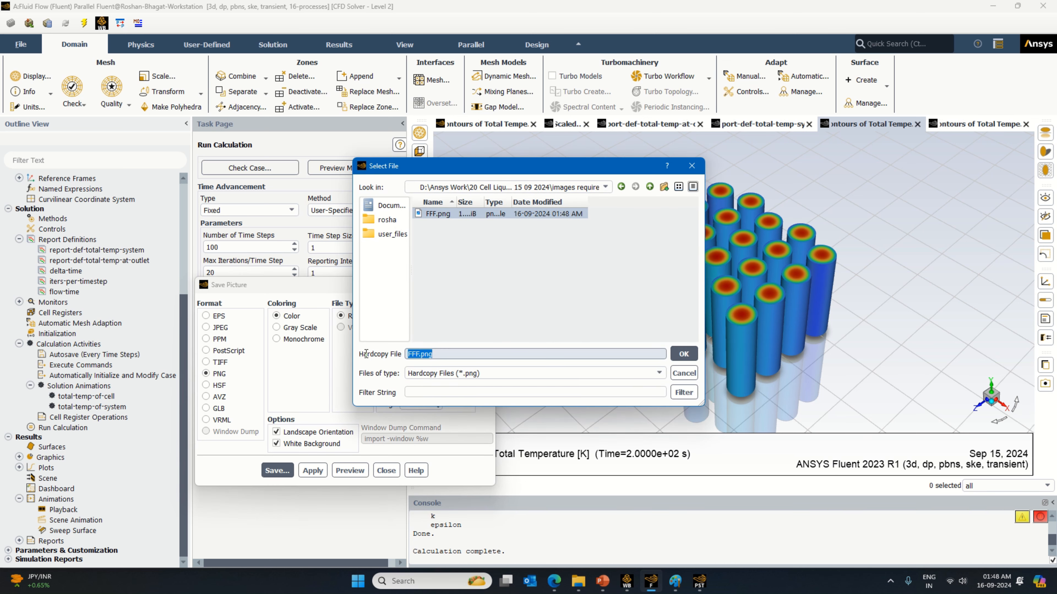
pyautogui.write('cell')
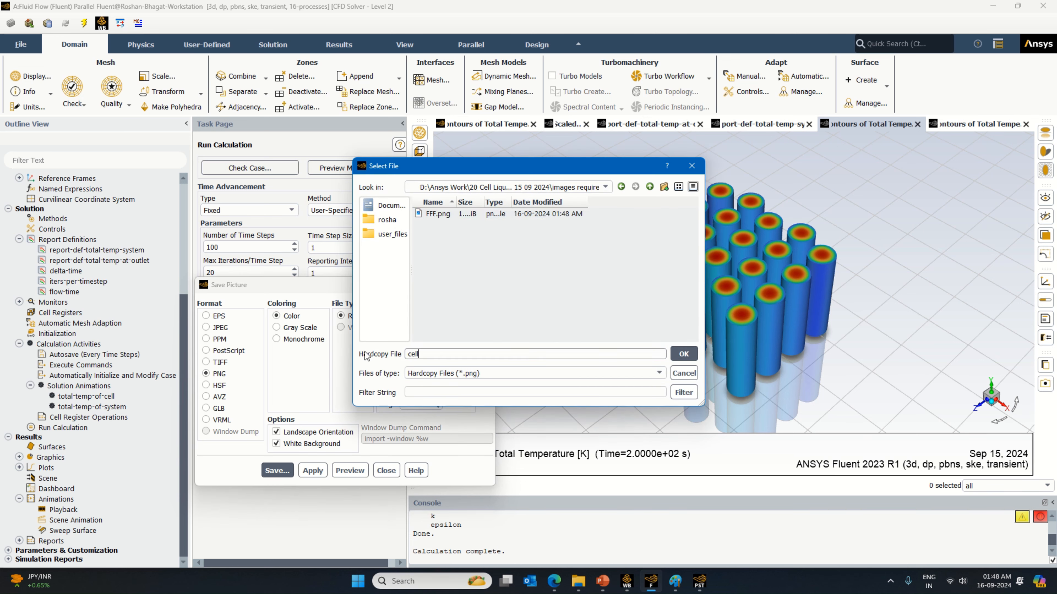
pyautogui.press('Return')
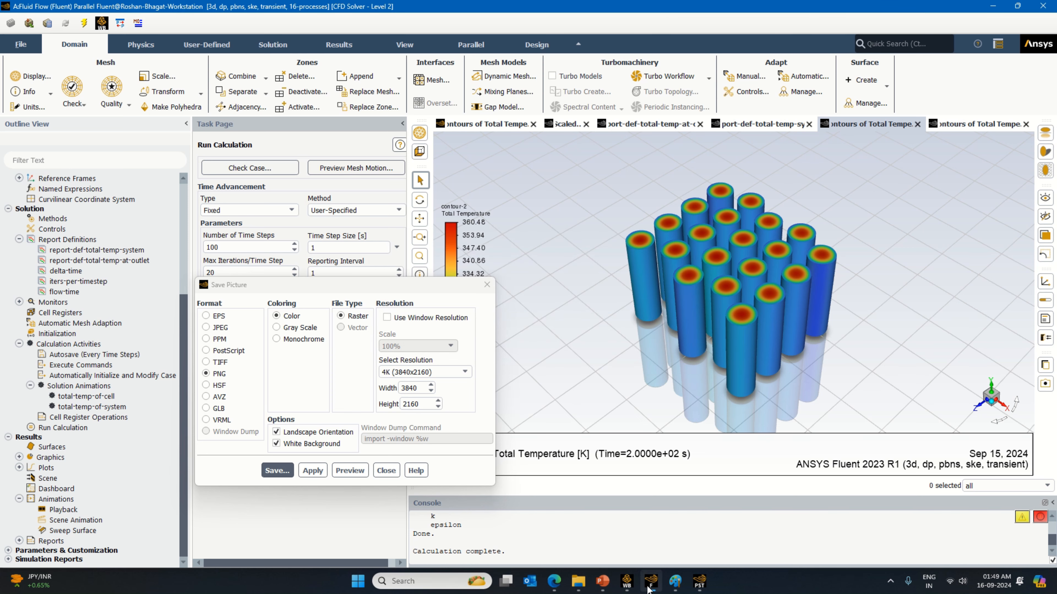
# Step: Switch to CFD-Post and capture a screen snip of the whole 3D view with the cell temperature volume rendering
pyautogui.click(699, 582)
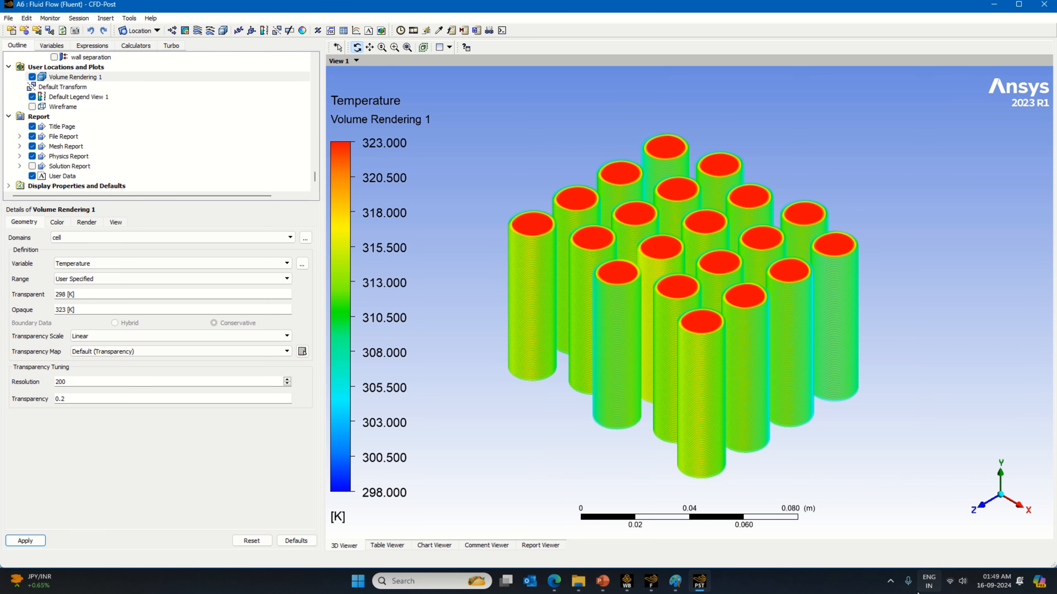
pyautogui.press('super+shift+s')
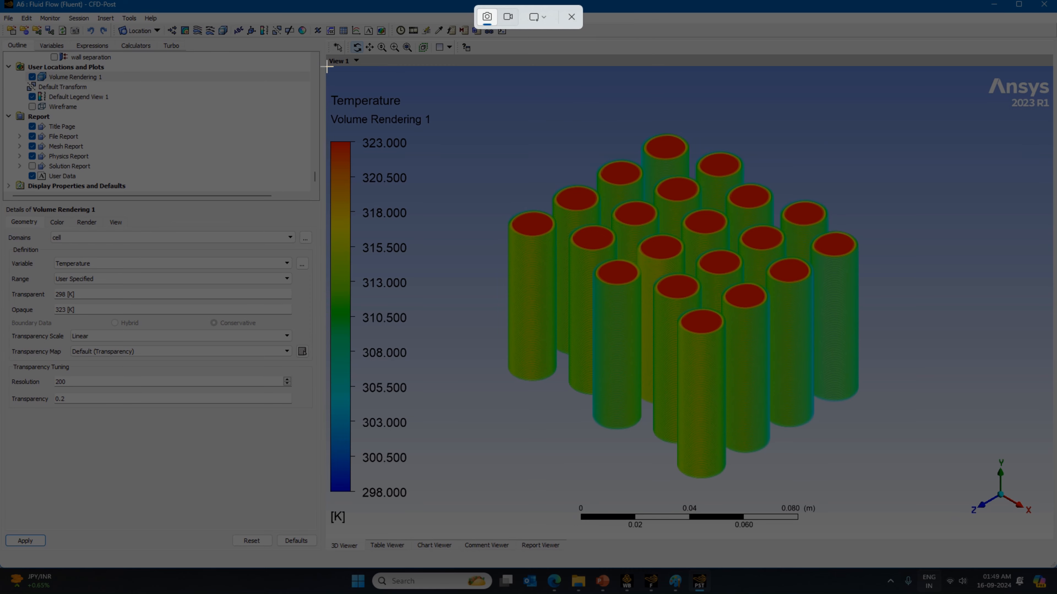
pyautogui.moveTo(327, 67); pyautogui.dragTo(1053, 541)
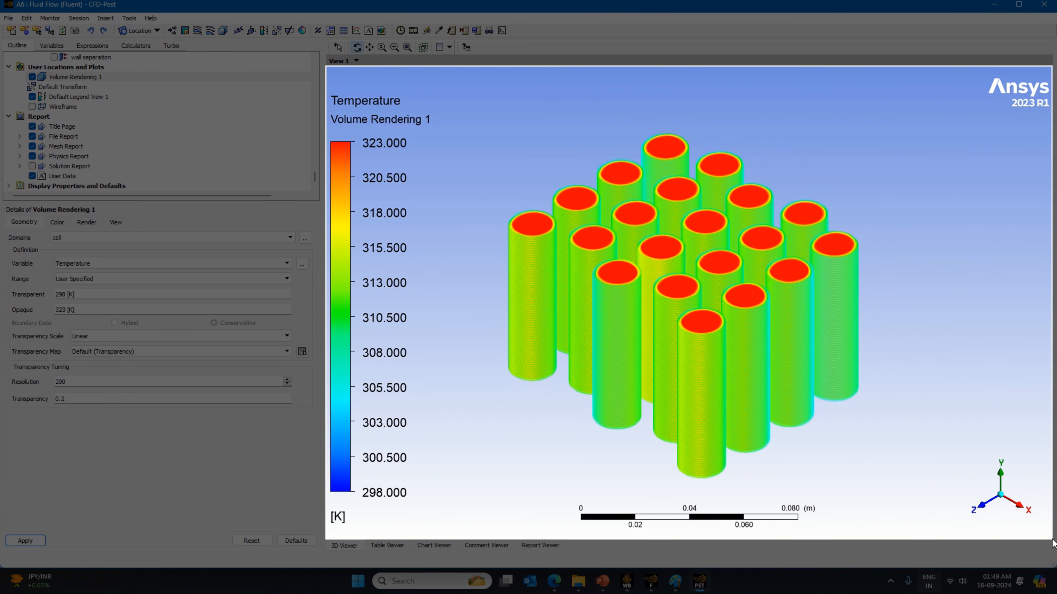